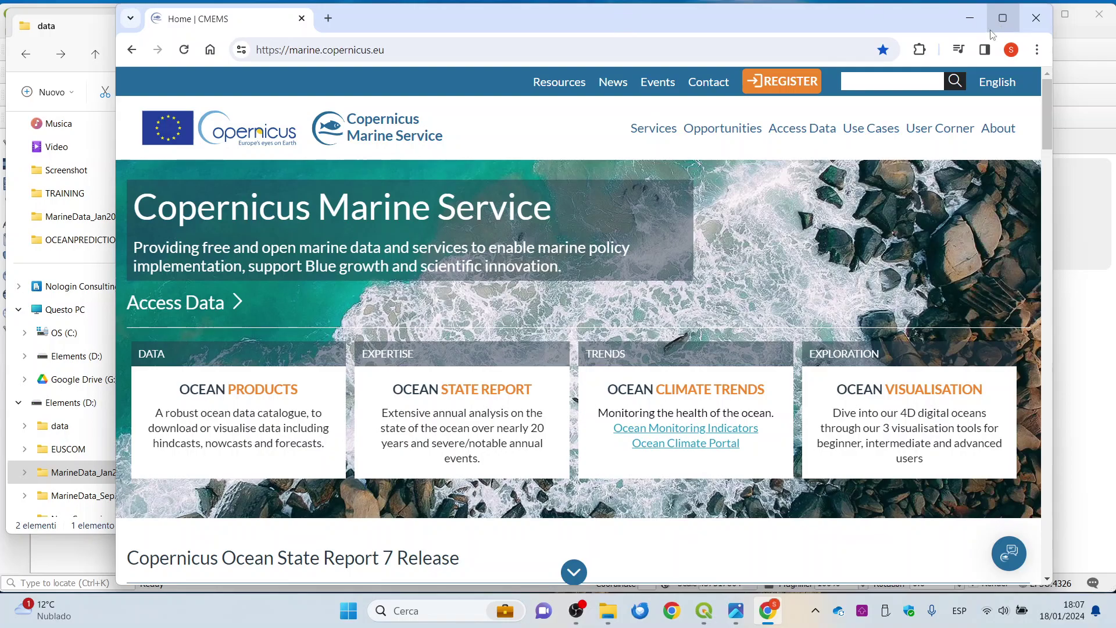
Go to Ocean Products and open the Global Ocean Physics Analysis and Forecast card.
{"action": "left_click", "coordinate": [250, 400]}
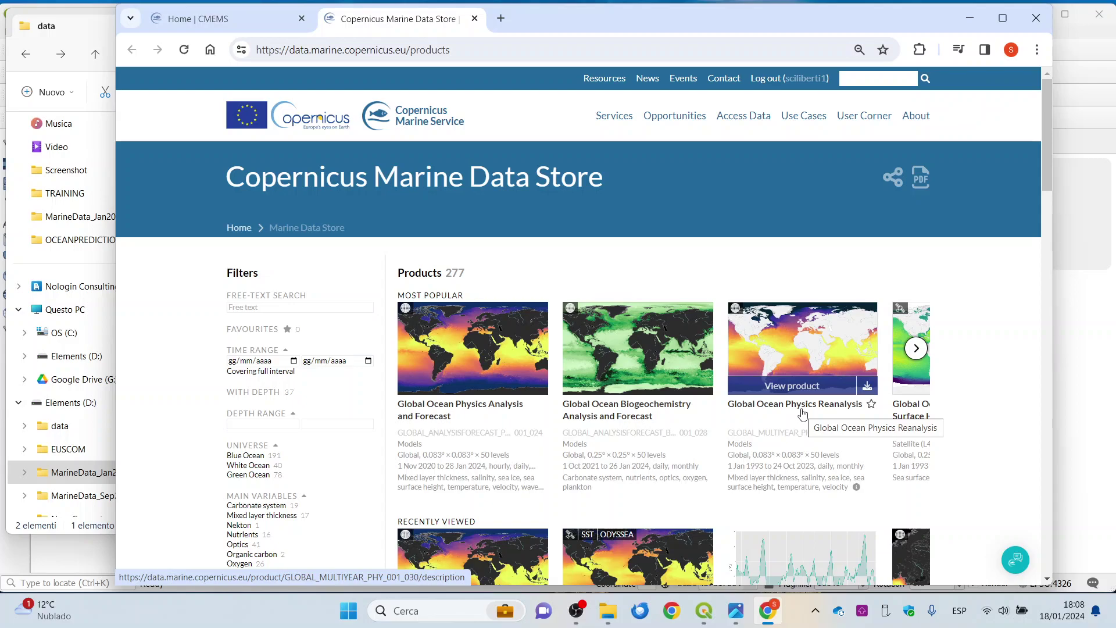
{"action": "scroll", "coordinate": [803, 413], "scroll_direction": "down", "scroll_amount": 3}
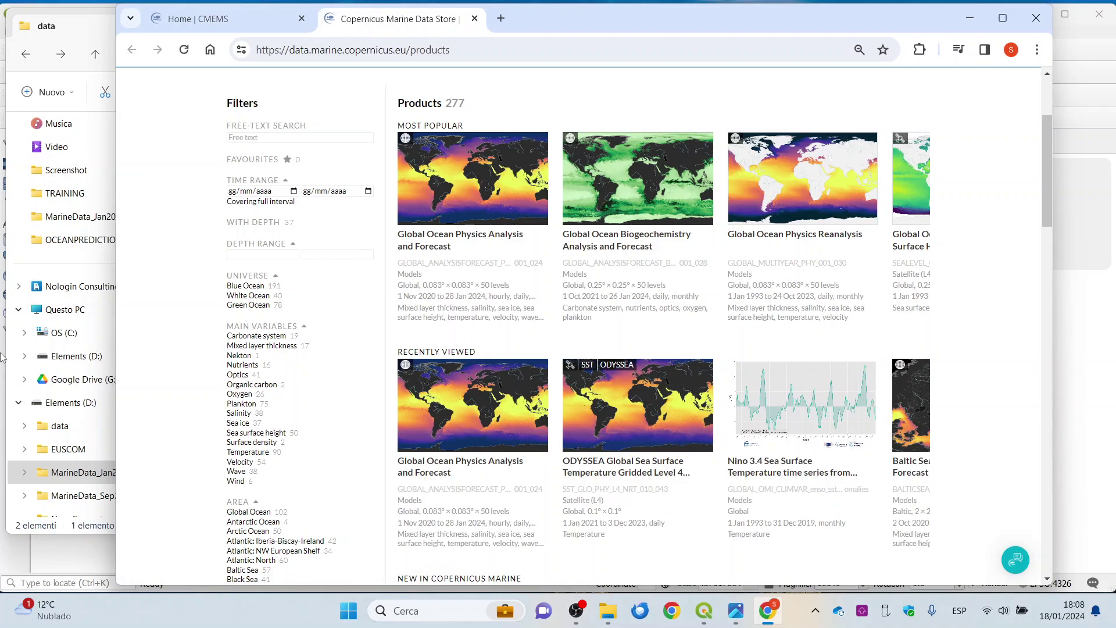
{"action": "left_click", "coordinate": [436, 237]}
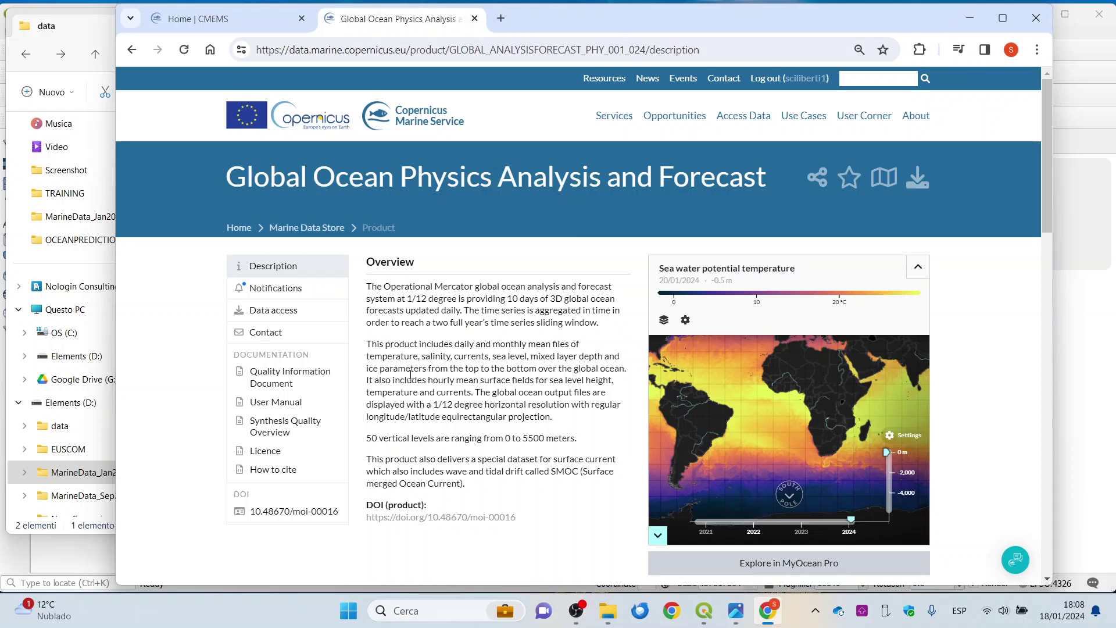
View the sea water temperature map preview, then minimize Chrome to reveal File Explorer.
{"action": "scroll", "coordinate": [411, 375], "scroll_direction": "down", "scroll_amount": 2}
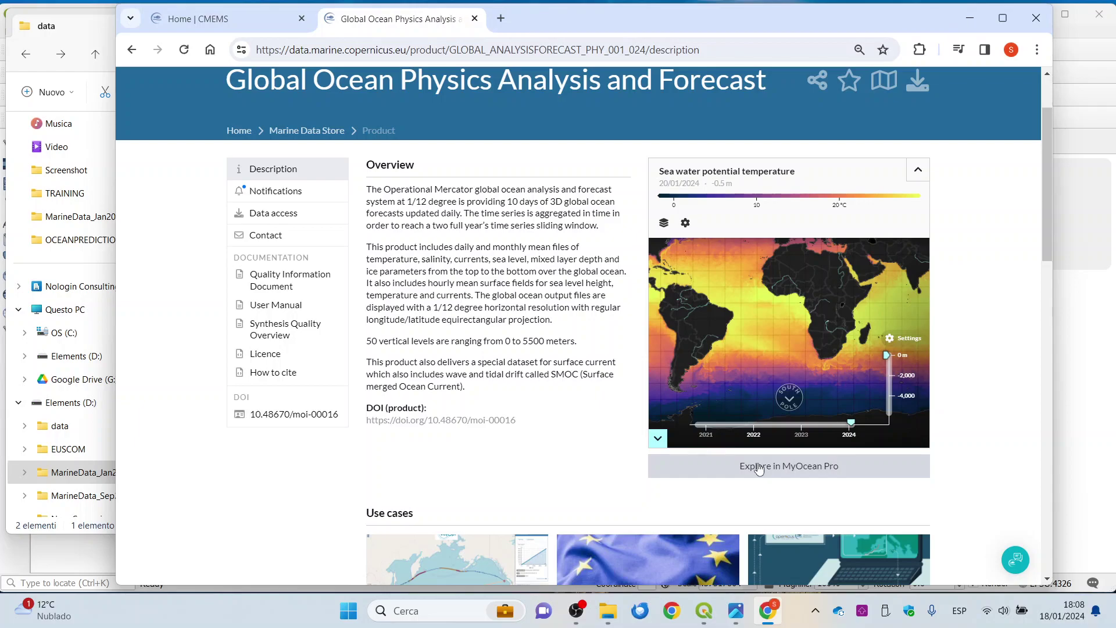
{"action": "left_click", "coordinate": [959, 18]}
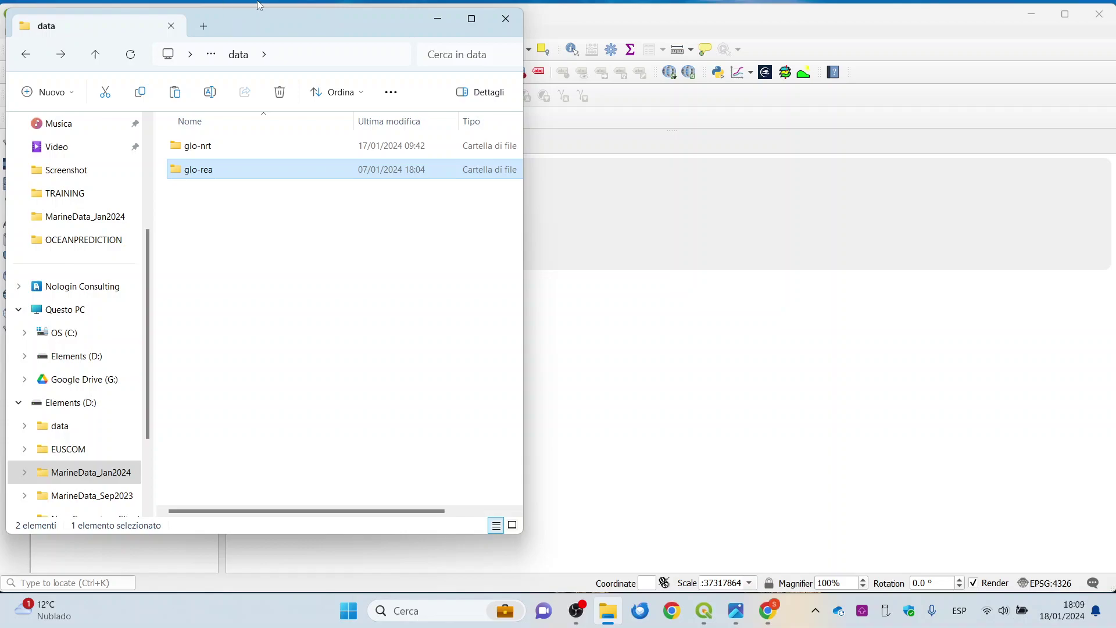
{"action": "double_click", "coordinate": [191, 150]}
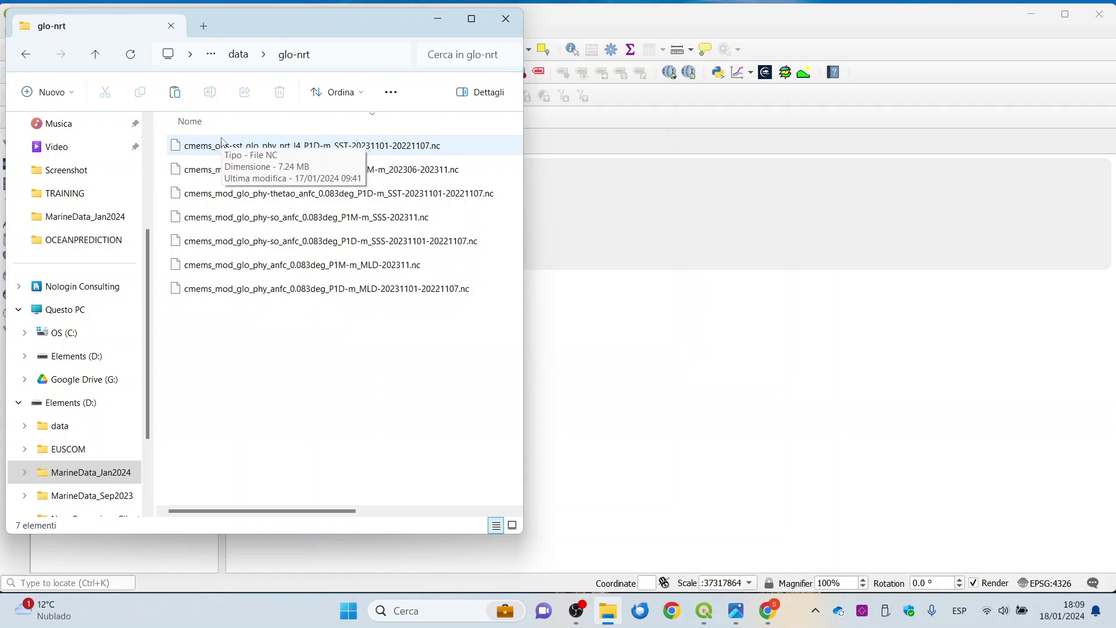
{"action": "left_click", "coordinate": [25, 55]}
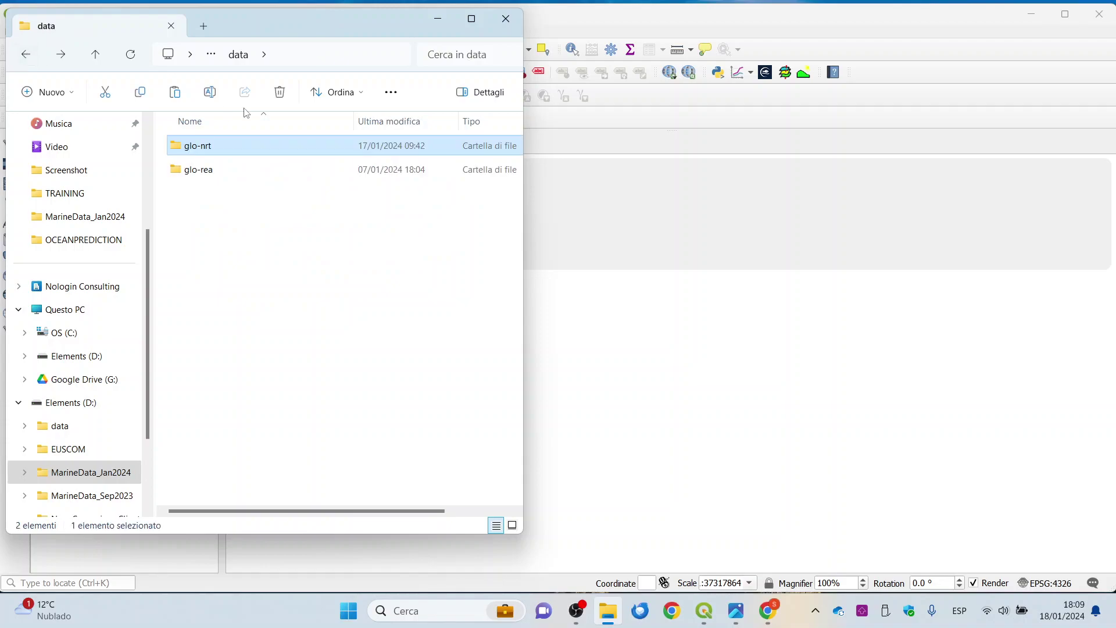
{"action": "double_click", "coordinate": [236, 170]}
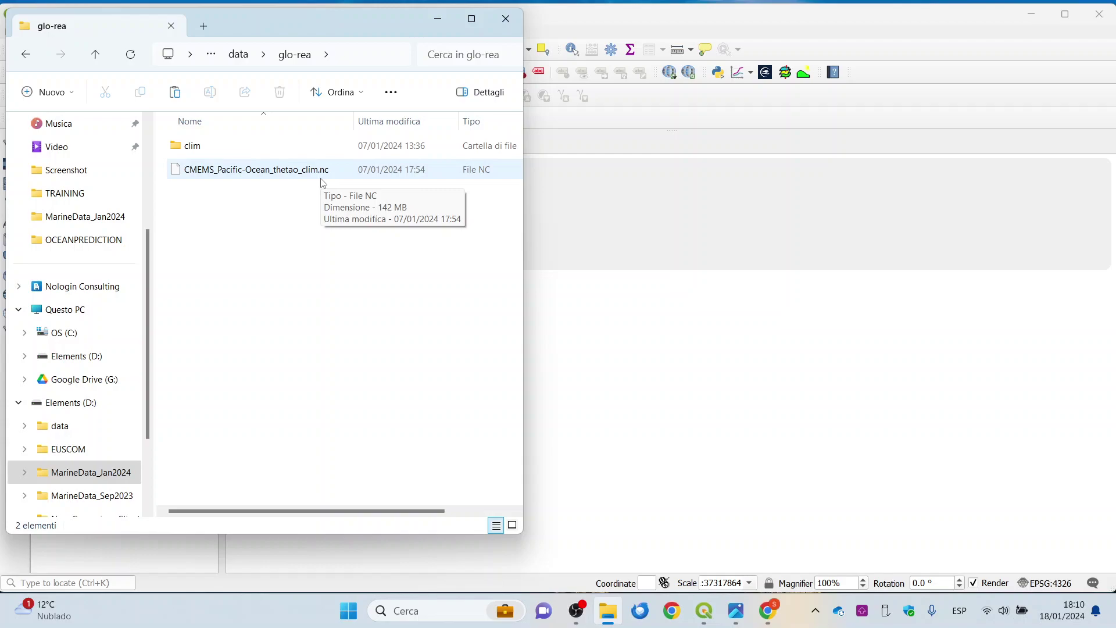
{"action": "left_click", "coordinate": [25, 56]}
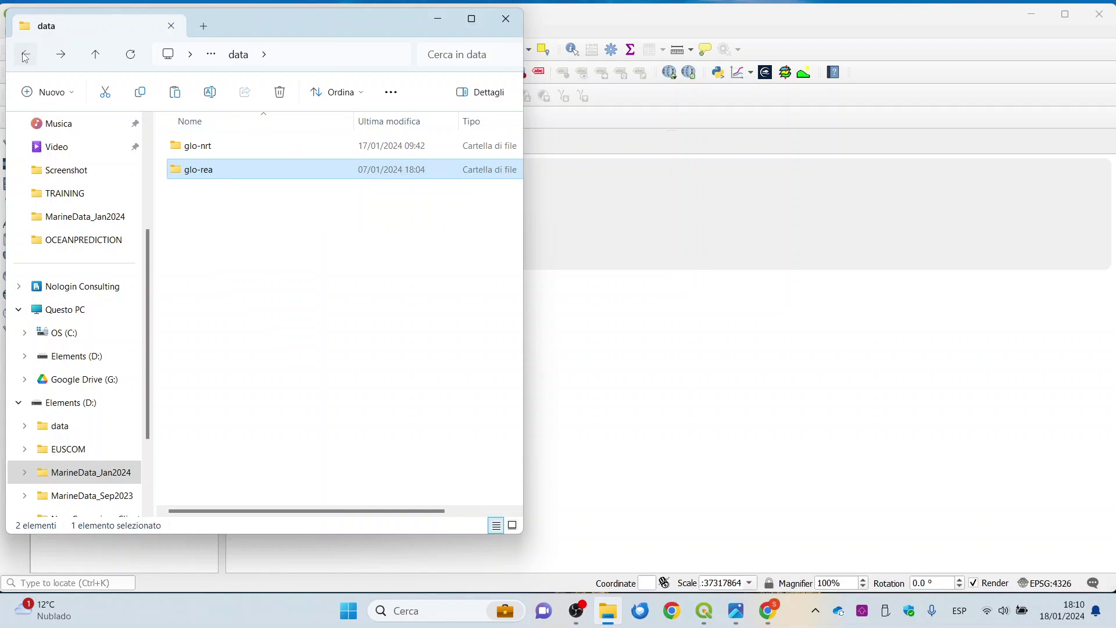
Go from MarineData_Jan2024 into data > glo-nrt, then bring QGIS to the front.
{"action": "left_click", "coordinate": [25, 56]}
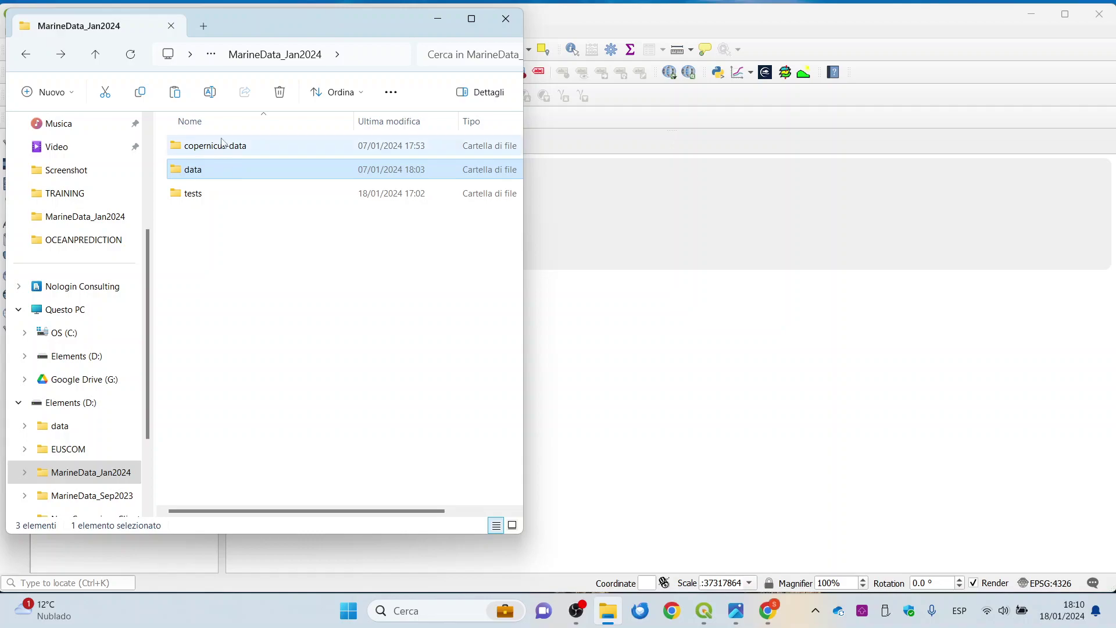
{"action": "left_click", "coordinate": [220, 177]}
{"action": "key", "text": "Escape"}
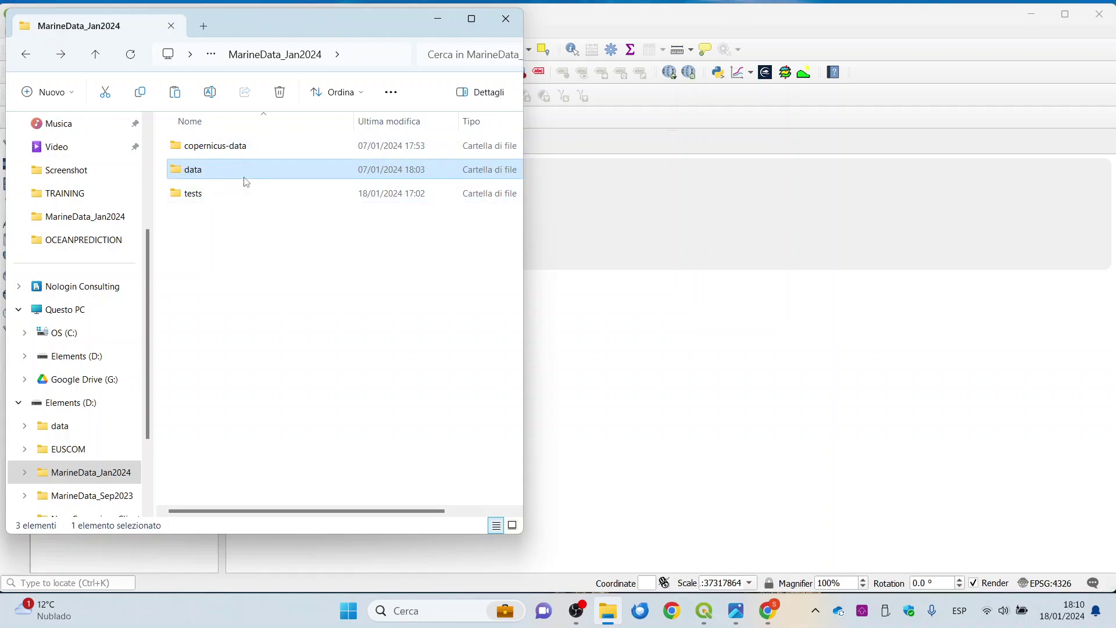
{"action": "double_click", "coordinate": [243, 172]}
{"action": "double_click", "coordinate": [236, 155]}
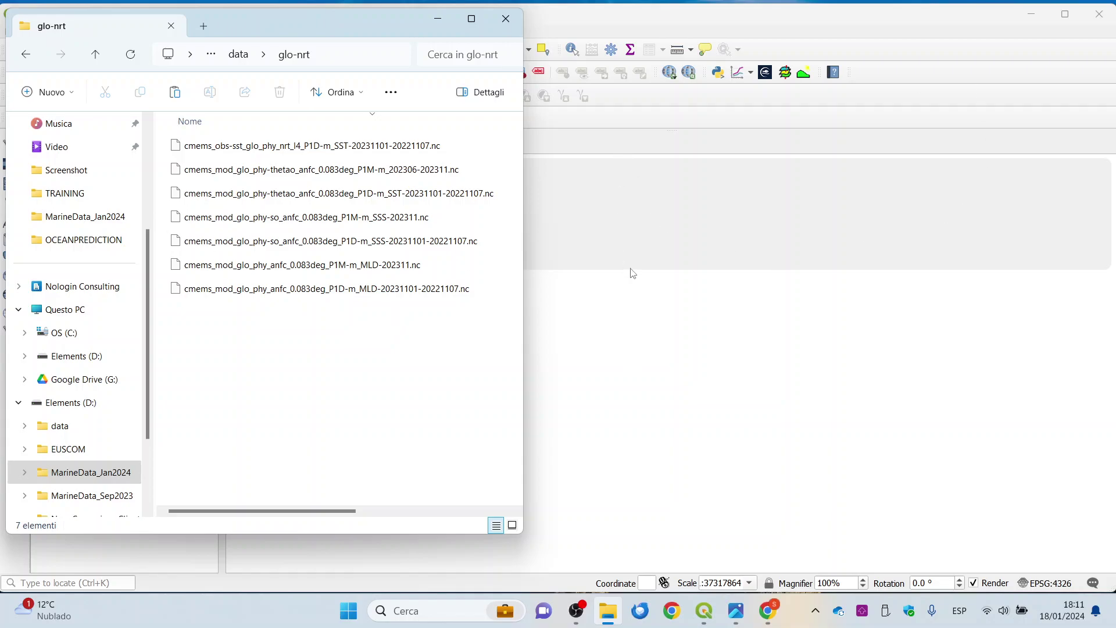
{"action": "left_click", "coordinate": [715, 23]}
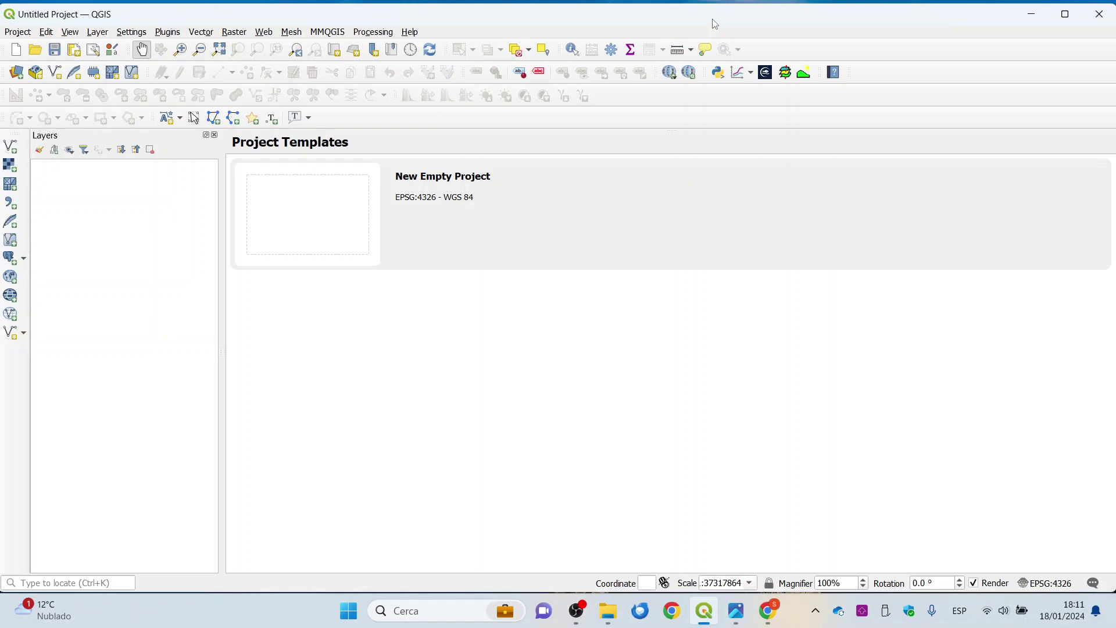
Add the Google Satellite basemap from QuickMapServices' Google list.
{"action": "left_click", "coordinate": [766, 73]}
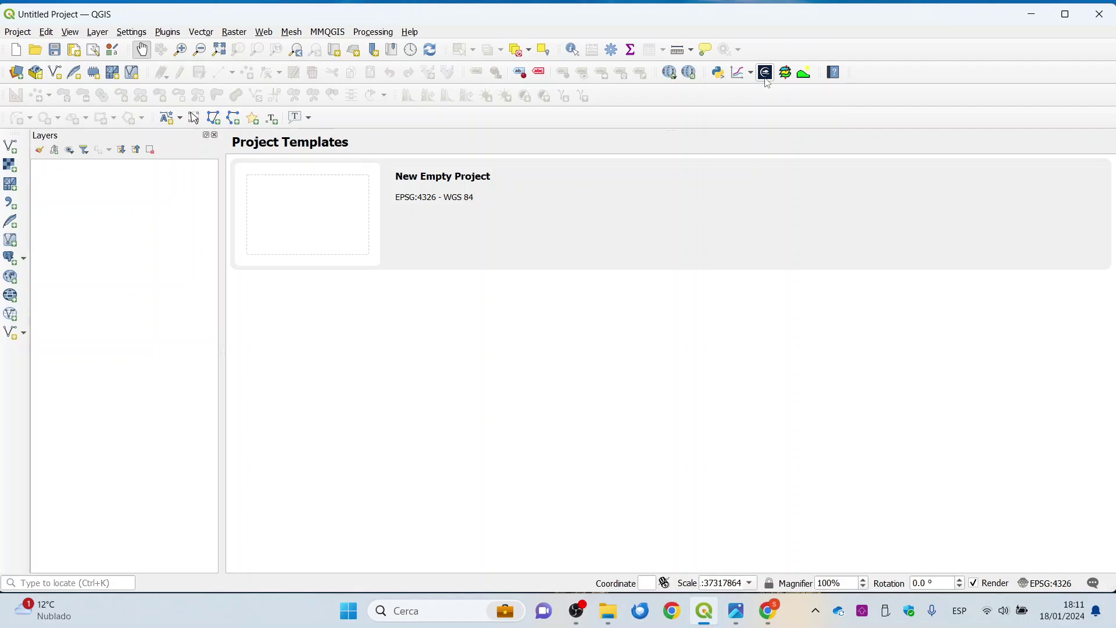
{"action": "left_click", "coordinate": [669, 73]}
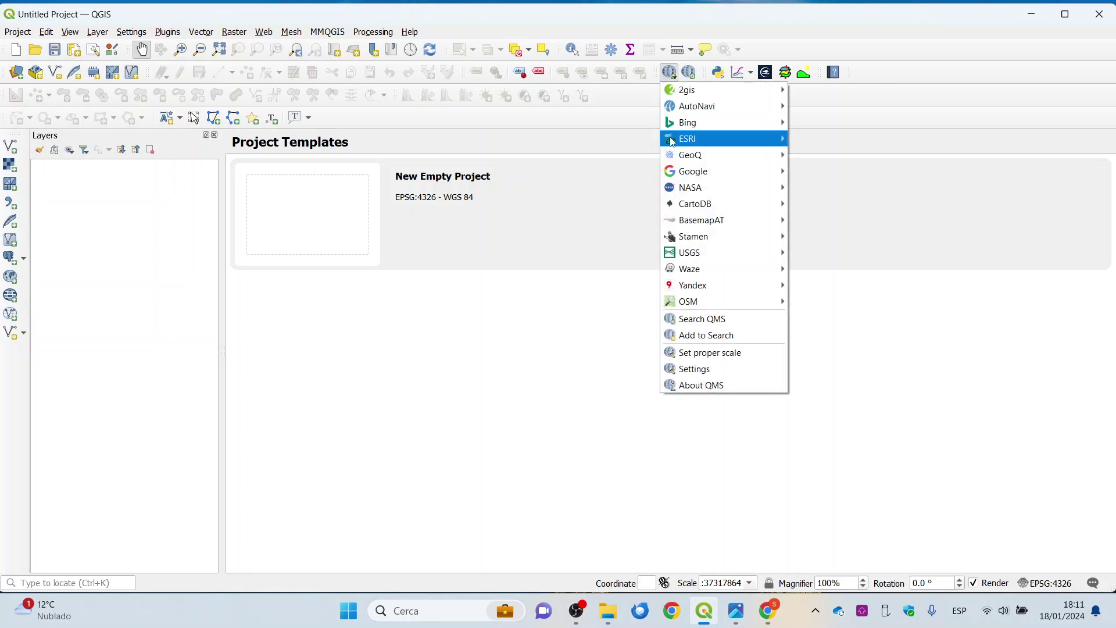
{"action": "mouse_move", "coordinate": [692, 171]}
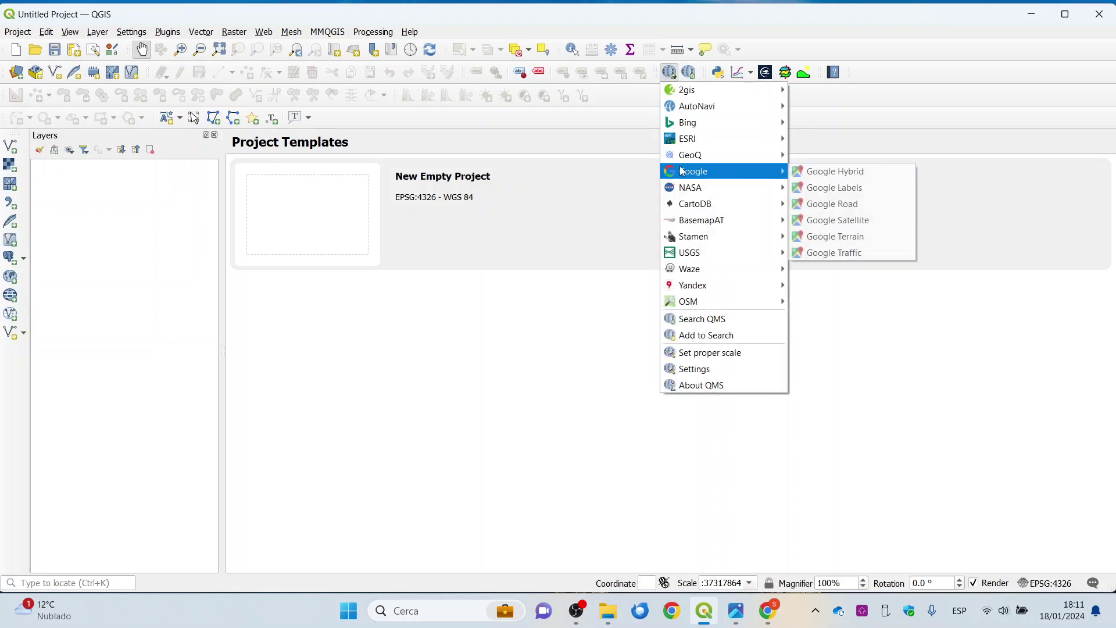
{"action": "left_click", "coordinate": [875, 219]}
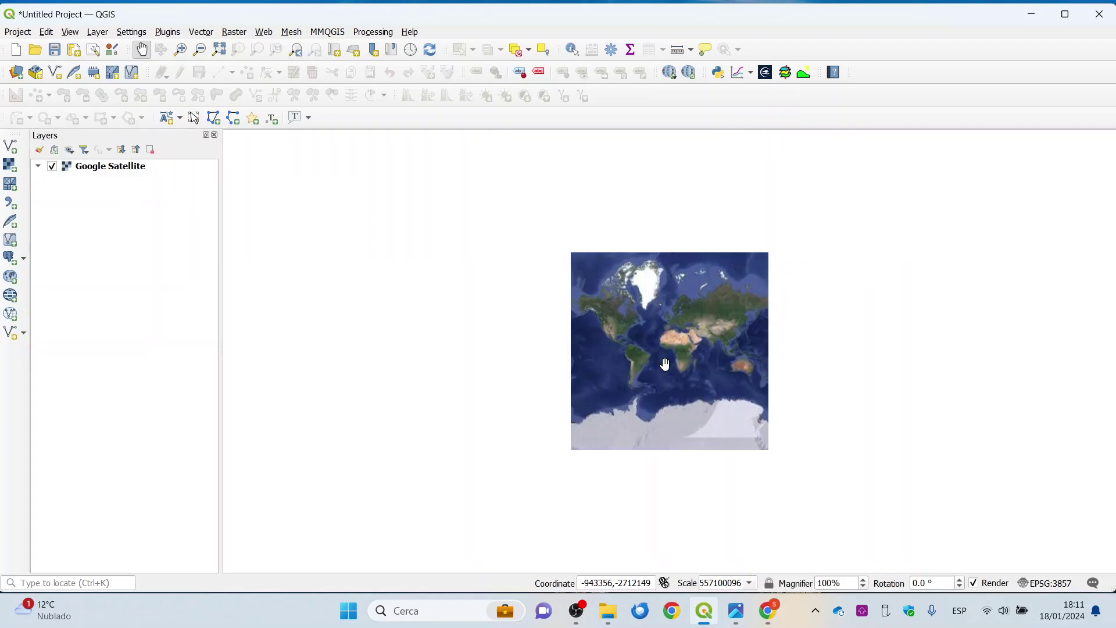
Zoom in on the Google Satellite world map.
{"action": "scroll", "coordinate": [664, 364], "scroll_direction": "up", "scroll_amount": 1}
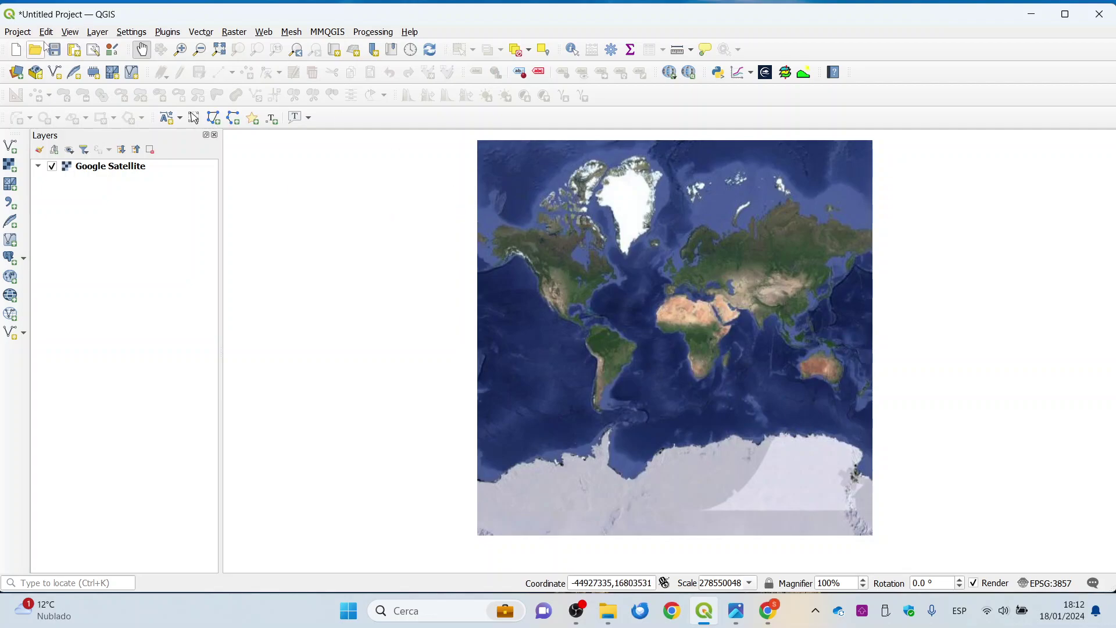
{"action": "left_click", "coordinate": [24, 33]}
Create a new folder exercise_1 in Elements (D:) > MarineData_Jan2024.
{"action": "left_click", "coordinate": [46, 156]}
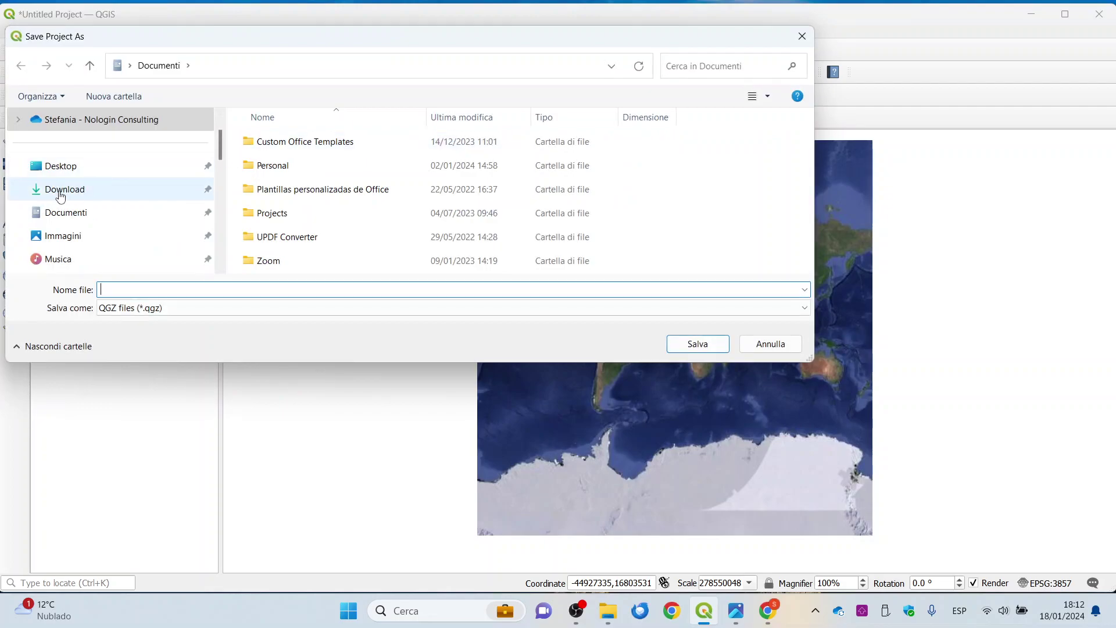
{"action": "scroll", "coordinate": [60, 192], "scroll_direction": "down", "scroll_amount": 2}
{"action": "scroll", "coordinate": [90, 228], "scroll_direction": "down", "scroll_amount": 3}
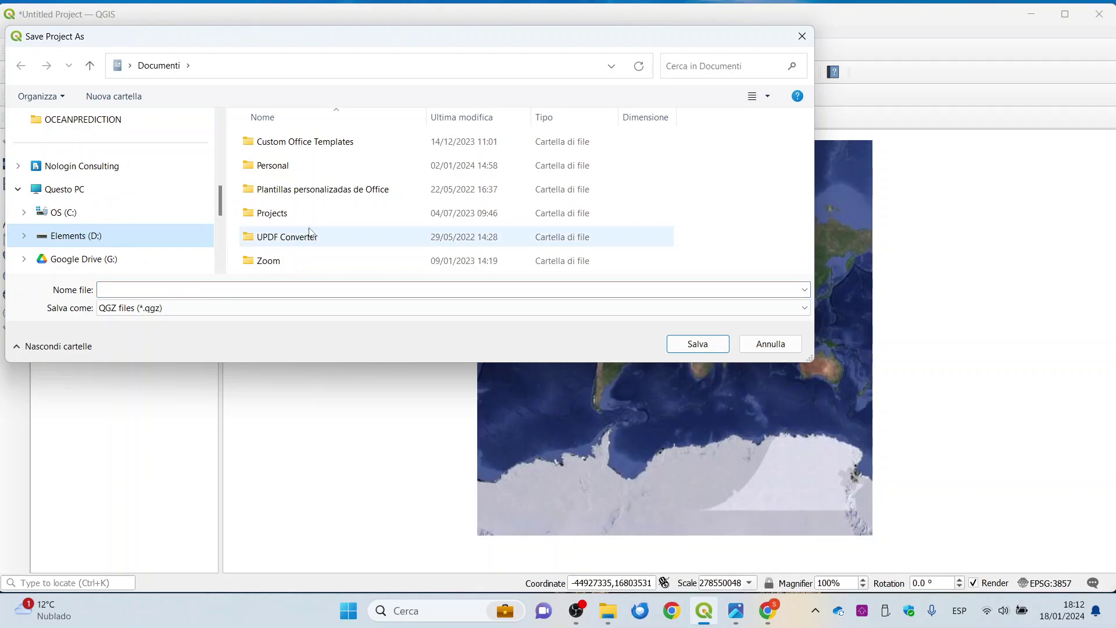
{"action": "double_click", "coordinate": [285, 216]}
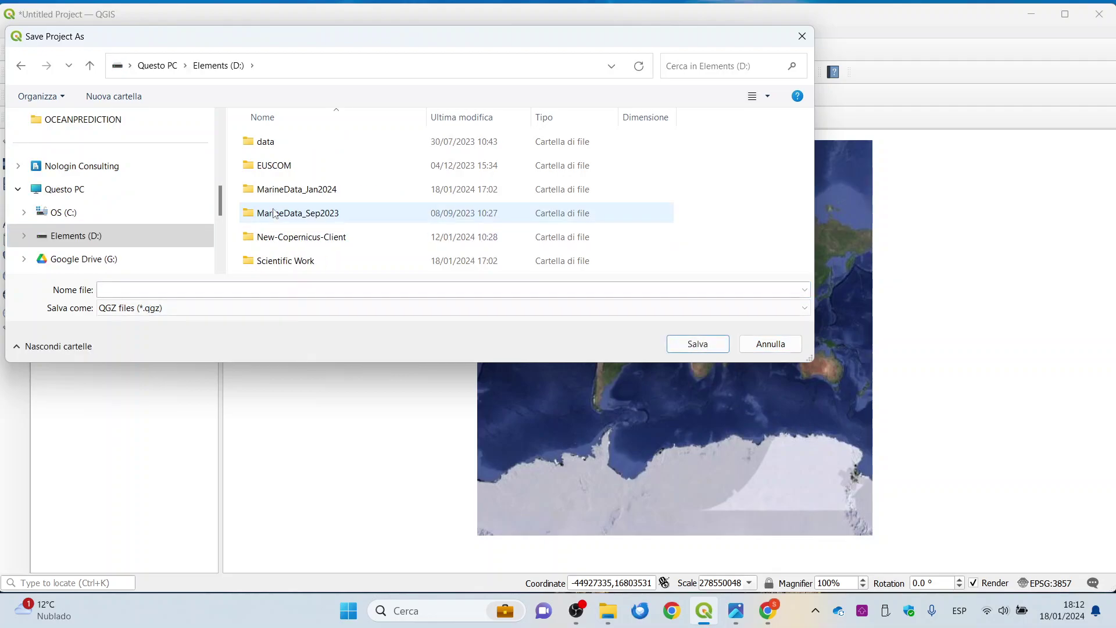
{"action": "double_click", "coordinate": [308, 192]}
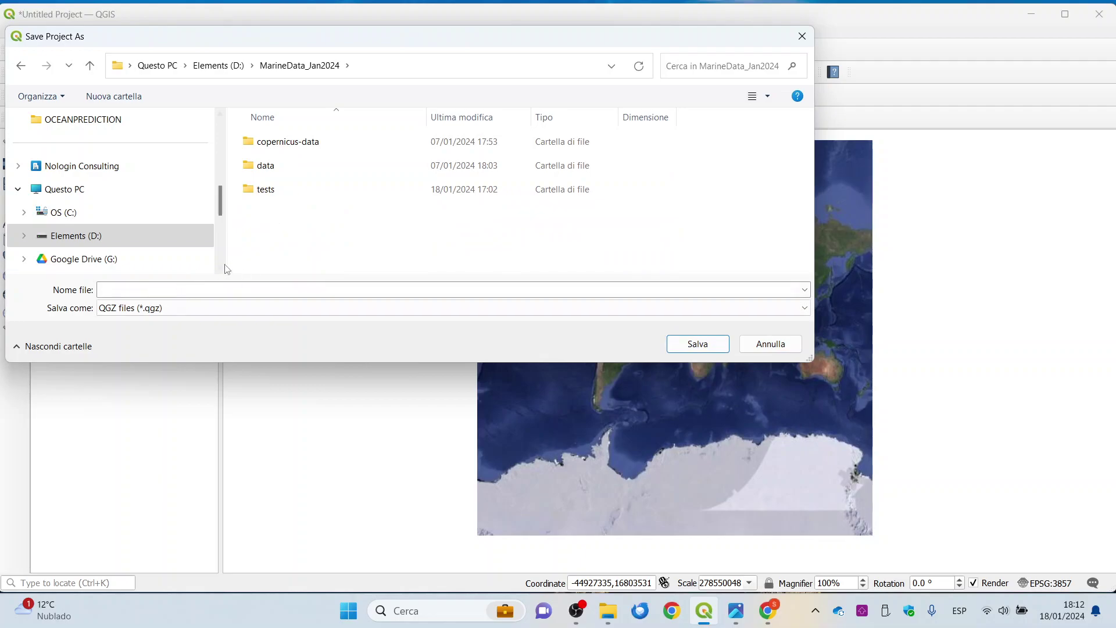
{"action": "left_click", "coordinate": [114, 96]}
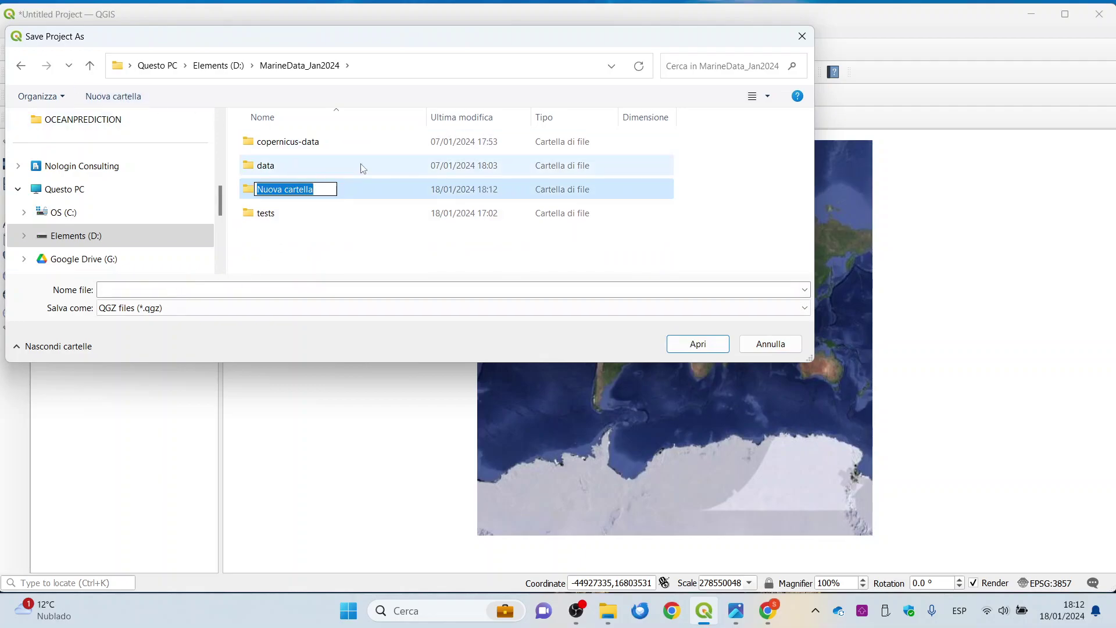
{"action": "type", "text": "exercise_1"}
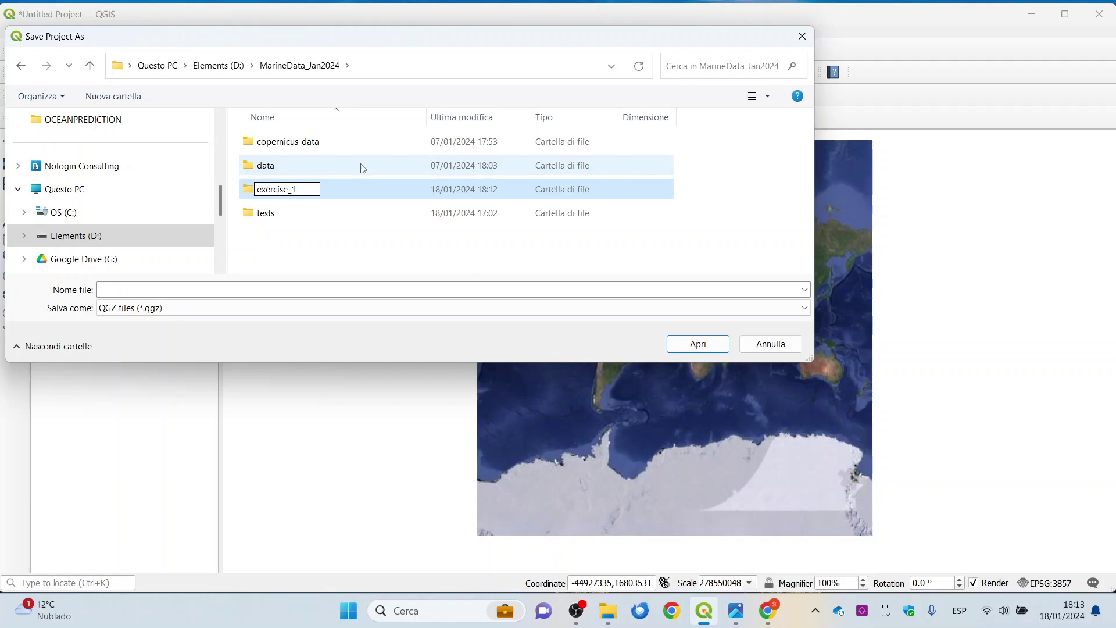
{"action": "key", "text": "Return"}
Save the project as exercise_1 inside the new exercise_1 folder.
{"action": "double_click", "coordinate": [285, 196]}
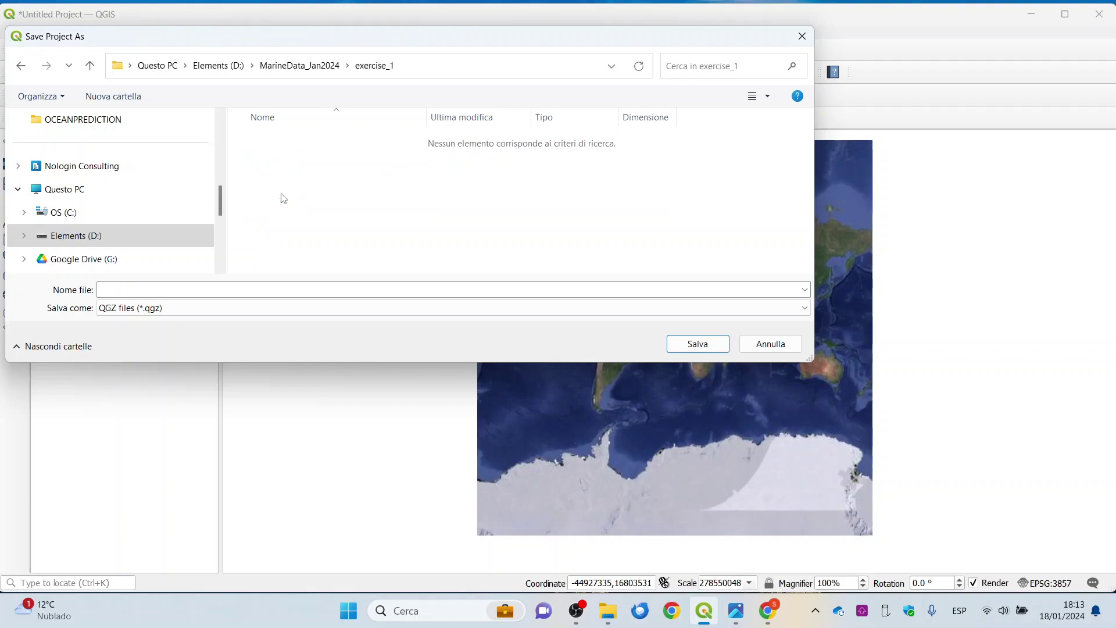
{"action": "left_click", "coordinate": [154, 290]}
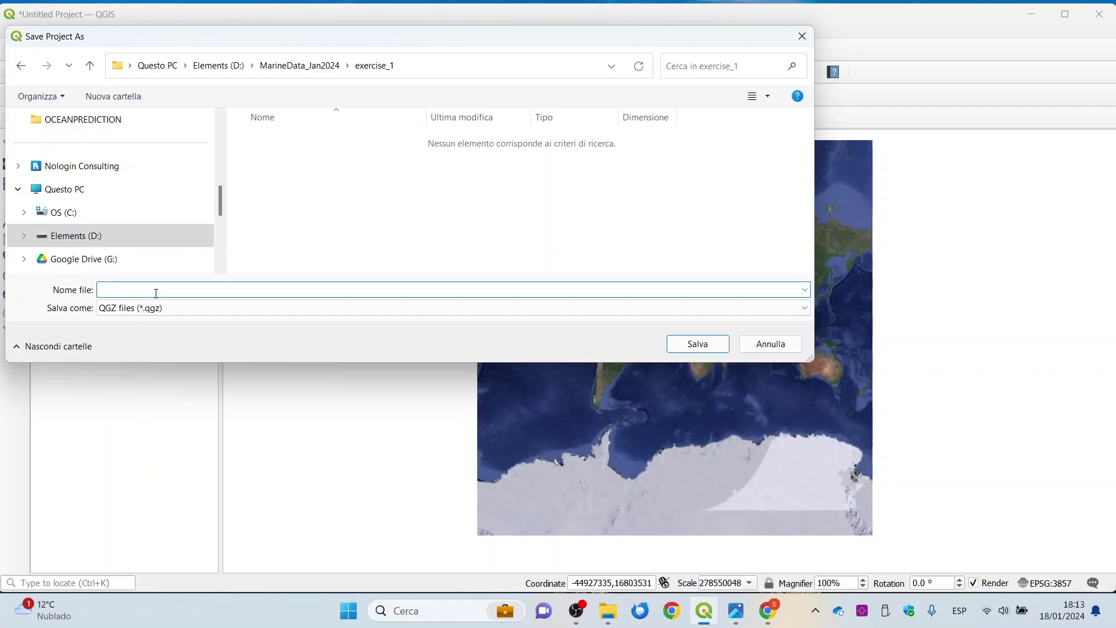
{"action": "type", "text": "exercise_1"}
{"action": "key", "text": "Return"}
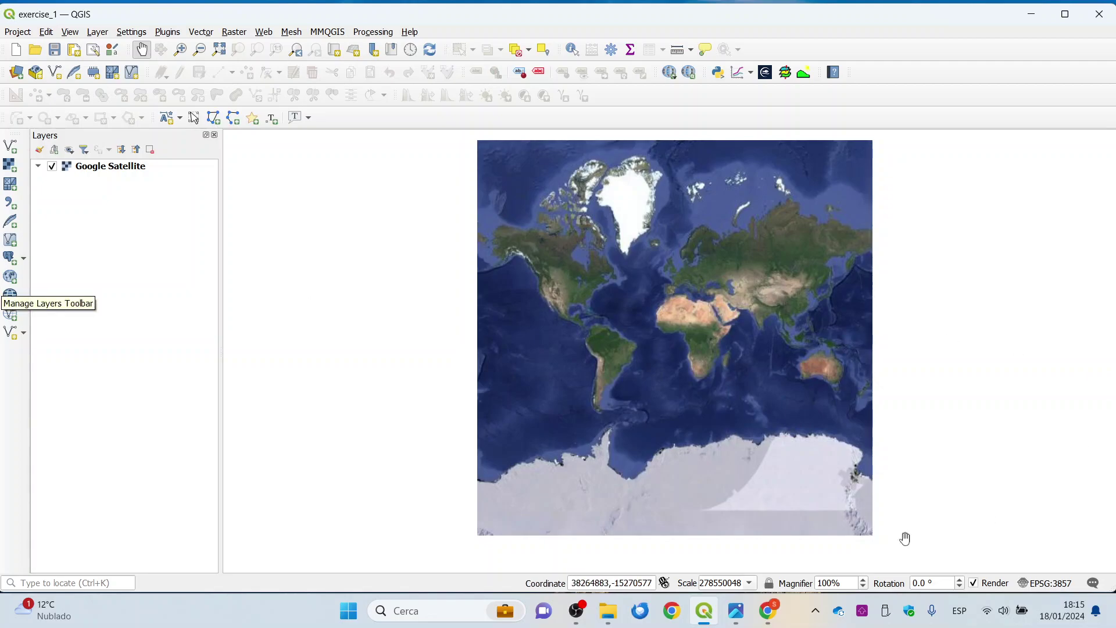
Load CMEMS_Pacific-Ocean_thetao_clim.nc from D: MarineData_Jan2024 > data > glo-rea into NetCDF2GIS.
{"action": "left_click", "coordinate": [766, 72]}
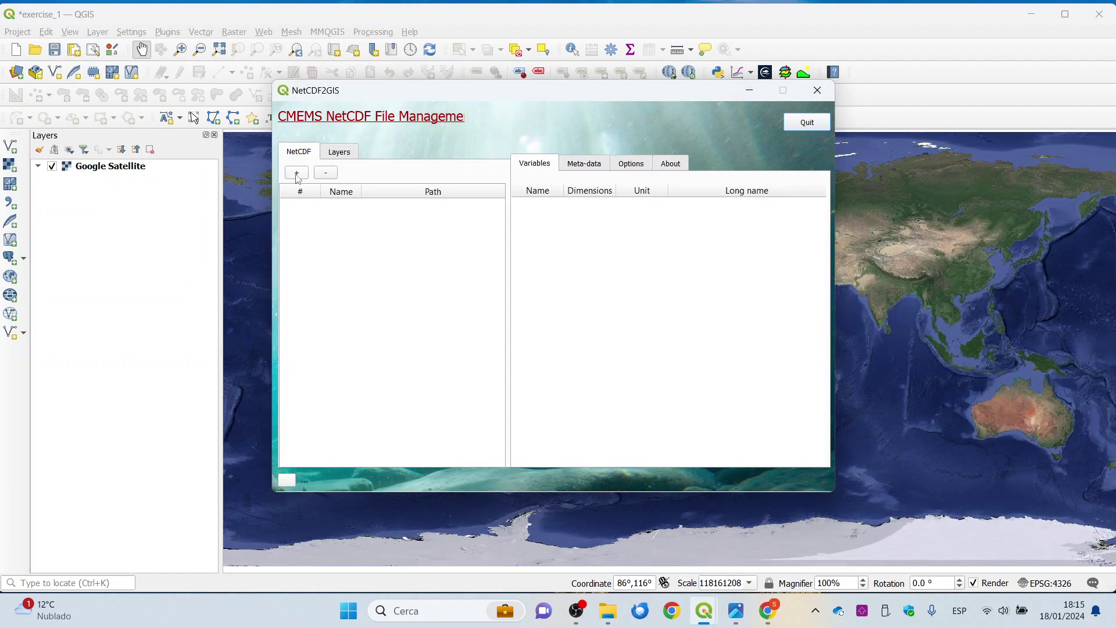
{"action": "left_click", "coordinate": [297, 173]}
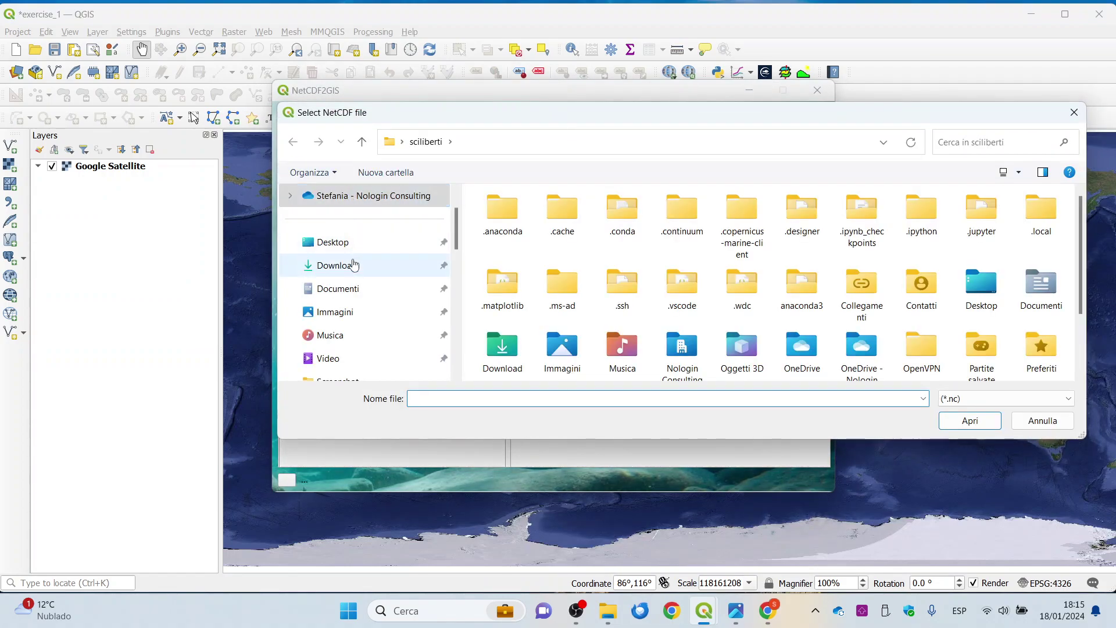
{"action": "scroll", "coordinate": [370, 279], "scroll_direction": "down", "scroll_amount": 5}
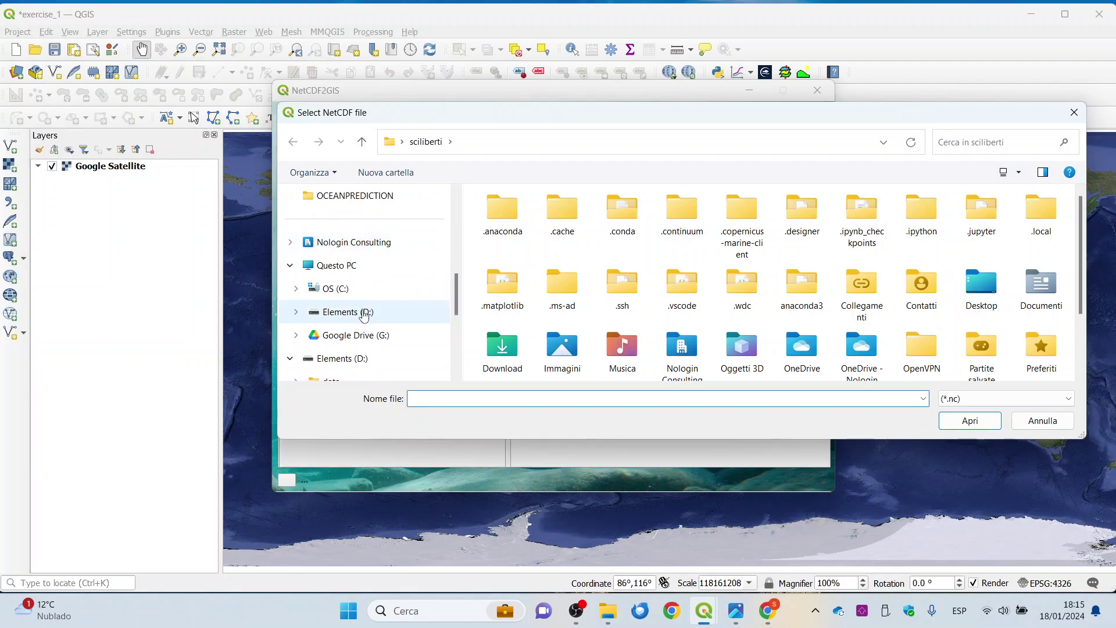
{"action": "left_click", "coordinate": [349, 312]}
{"action": "left_click", "coordinate": [533, 269]}
{"action": "double_click", "coordinate": [533, 269]}
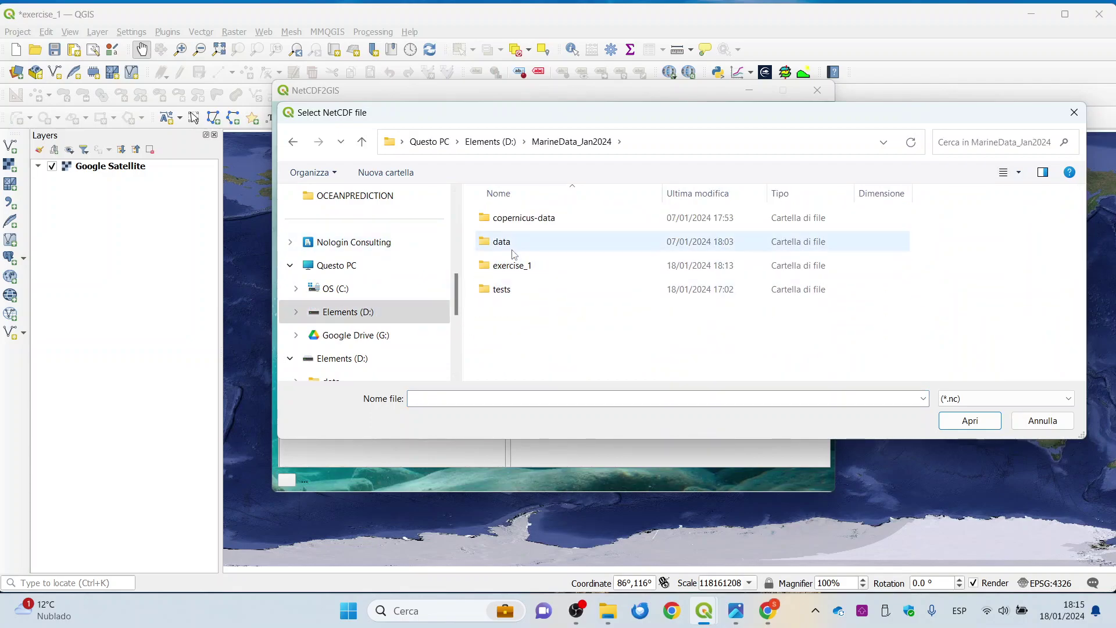
{"action": "left_click", "coordinate": [513, 251]}
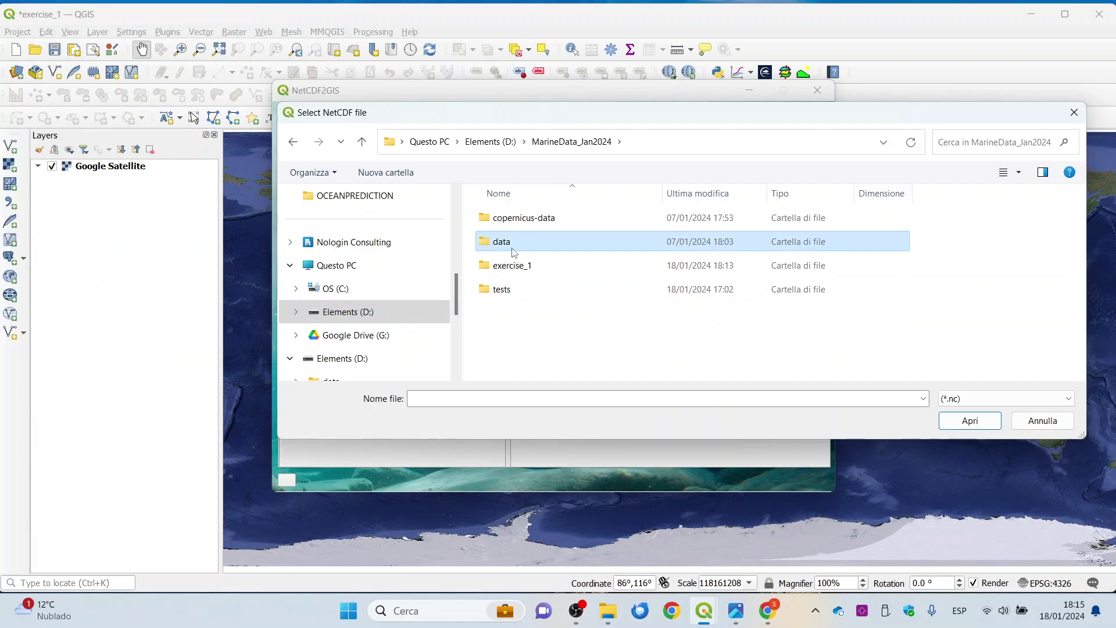
{"action": "double_click", "coordinate": [513, 252]}
{"action": "double_click", "coordinate": [514, 250]}
{"action": "left_click", "coordinate": [518, 243]}
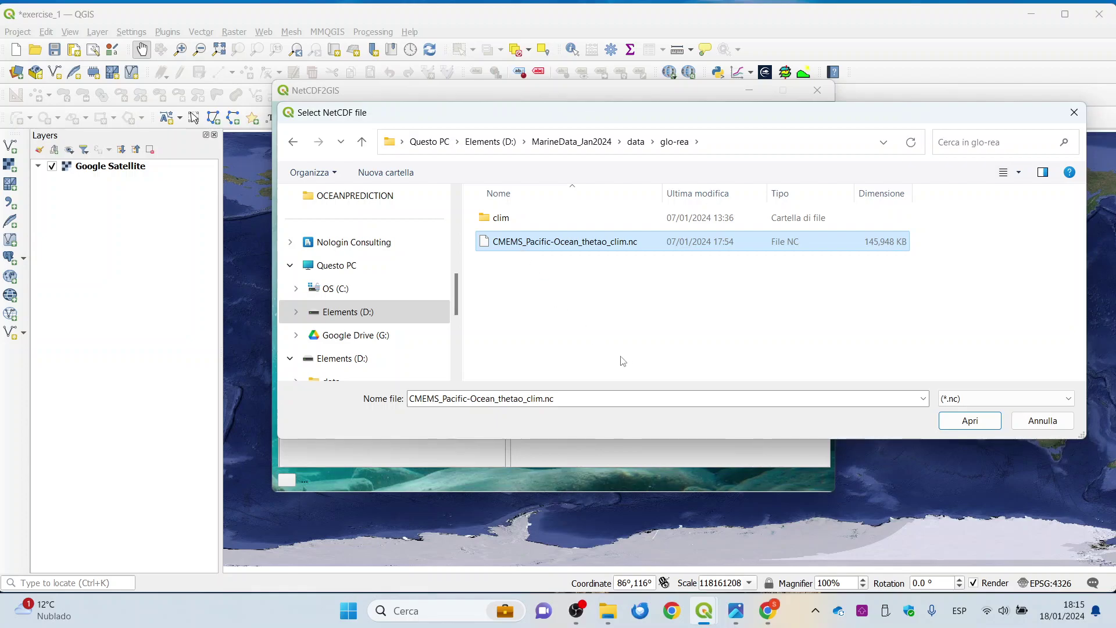
{"action": "left_click", "coordinate": [991, 421]}
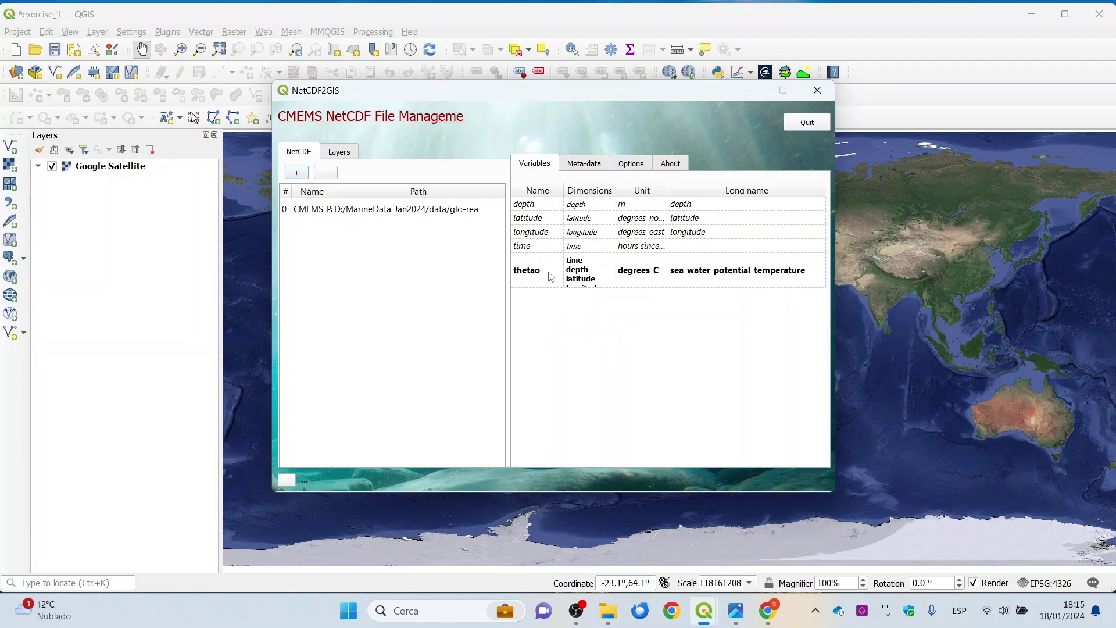
Choose Add Layers from the thetao variable's context menu.
{"action": "right_click", "coordinate": [551, 274]}
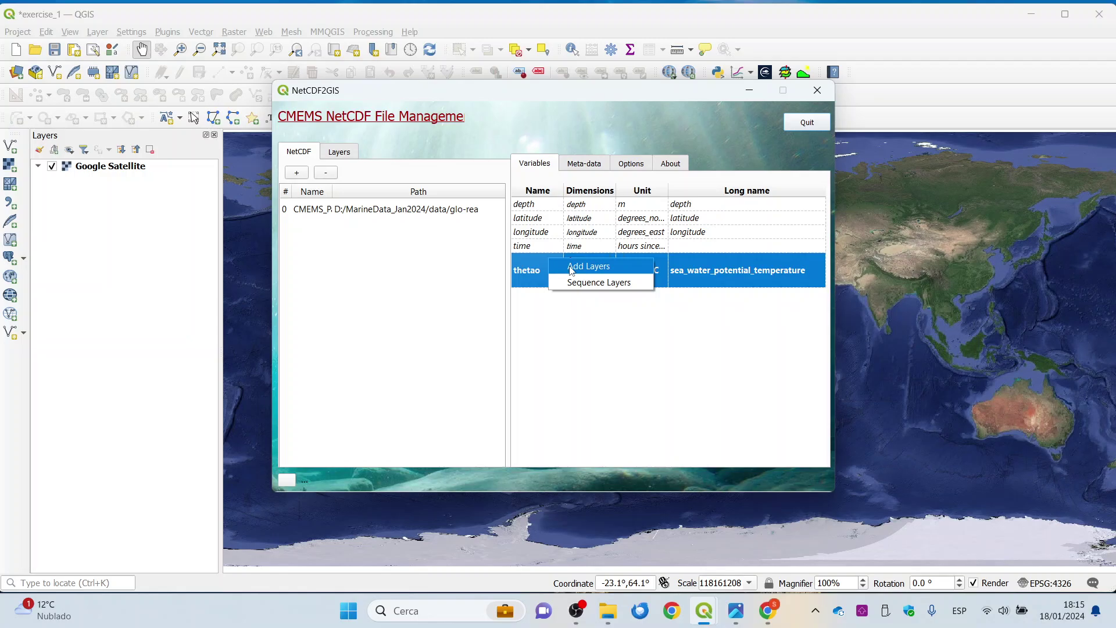
{"action": "left_click", "coordinate": [571, 267]}
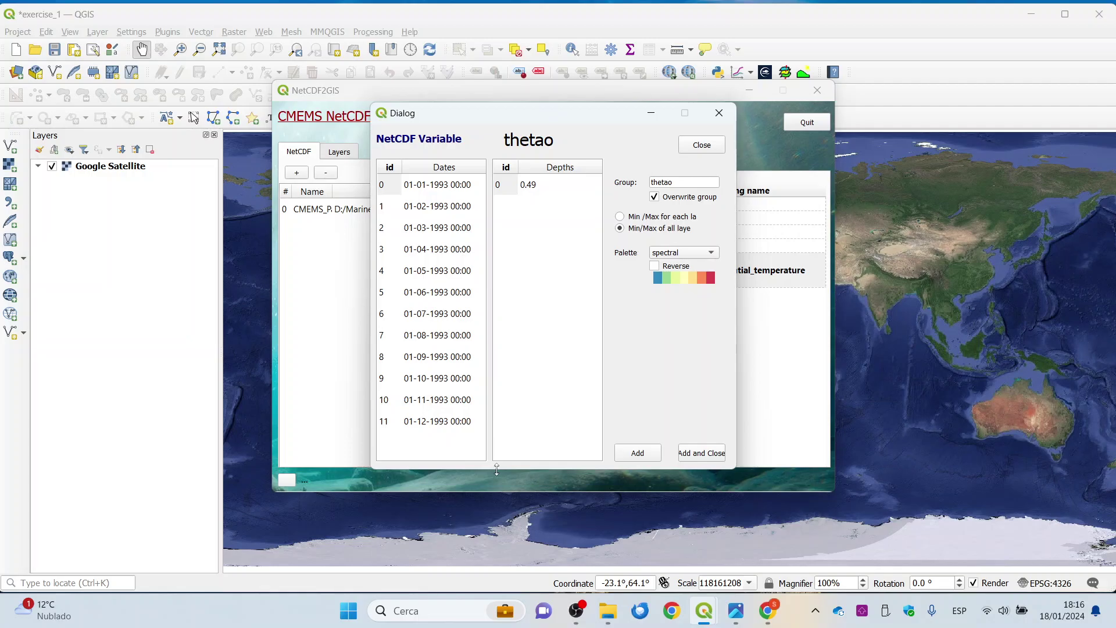
Add June–November 1993 thetao layers at 0.49 depth in a group named thetao_clim.
{"action": "left_click", "coordinate": [449, 292]}
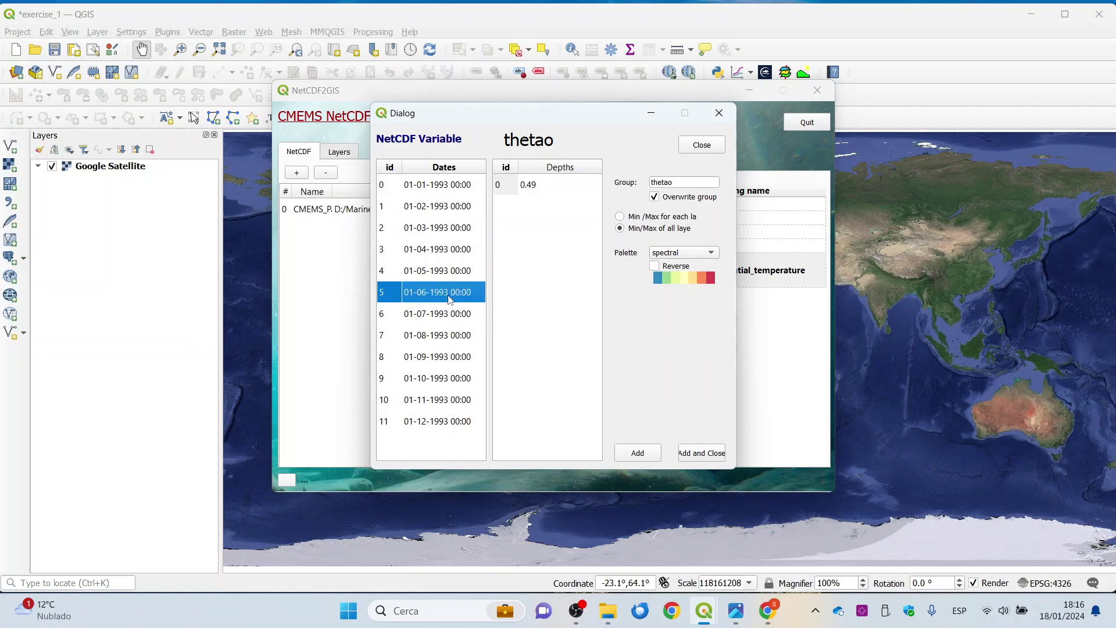
{"action": "left_click_drag", "start_coordinate": [449, 297], "coordinate": [447, 403]}
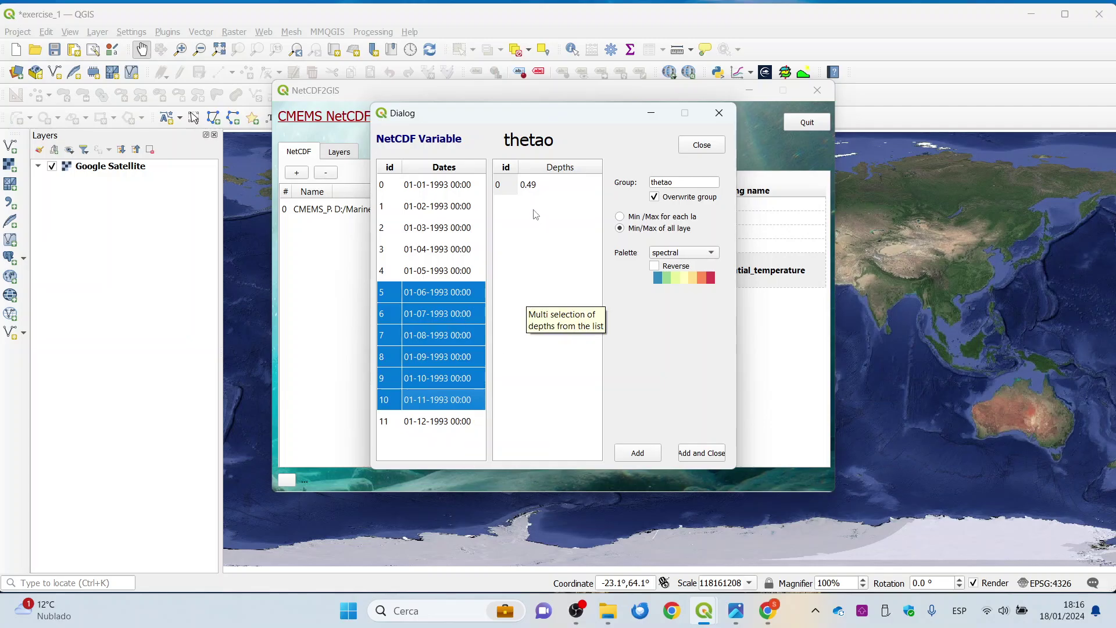
{"action": "left_click", "coordinate": [533, 187]}
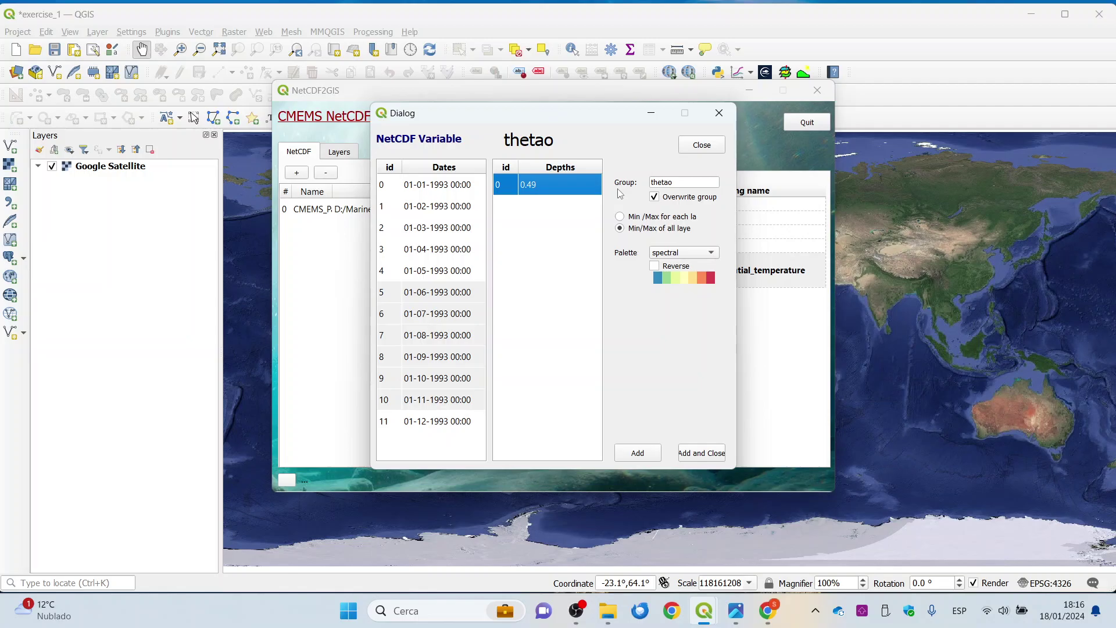
{"action": "left_click", "coordinate": [691, 181]}
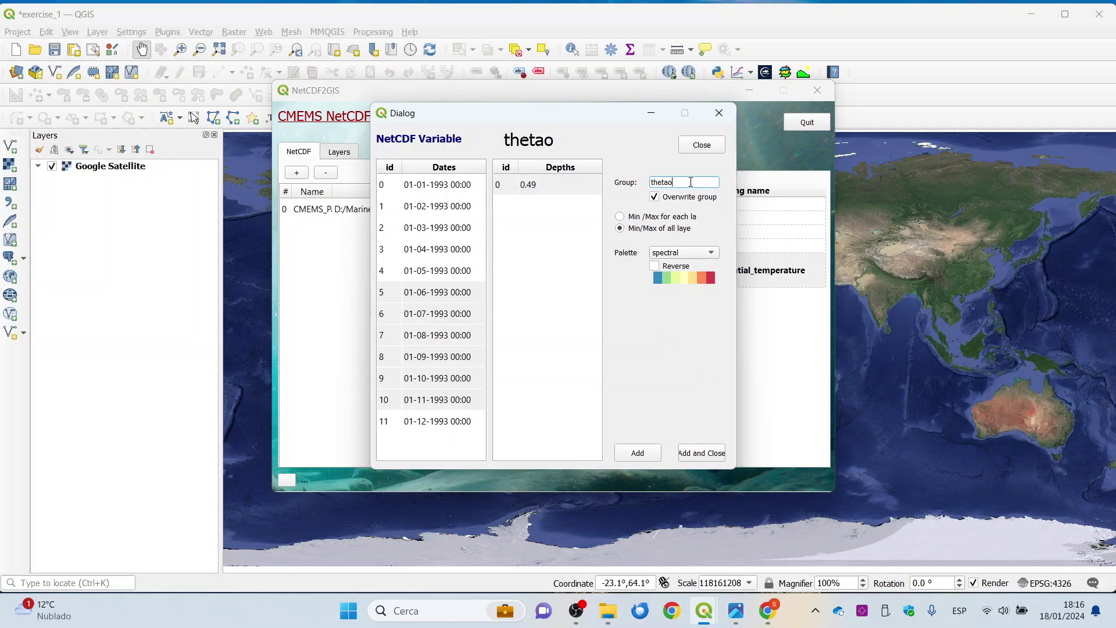
{"action": "type", "text": "_clim"}
{"action": "left_click", "coordinate": [712, 454]}
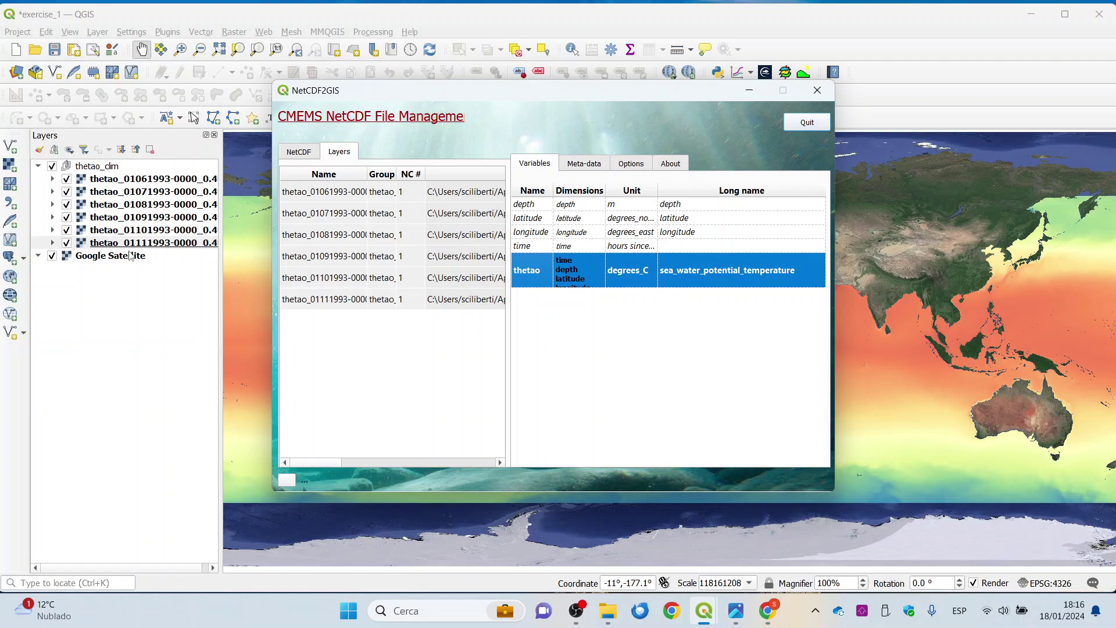
Pick cmems_mod_glo_phy-thetao_anfc_0.083deg_P1M-m_202306-202311.nc from data > glo-nrt as a second NetCDF file.
{"action": "left_click", "coordinate": [298, 152]}
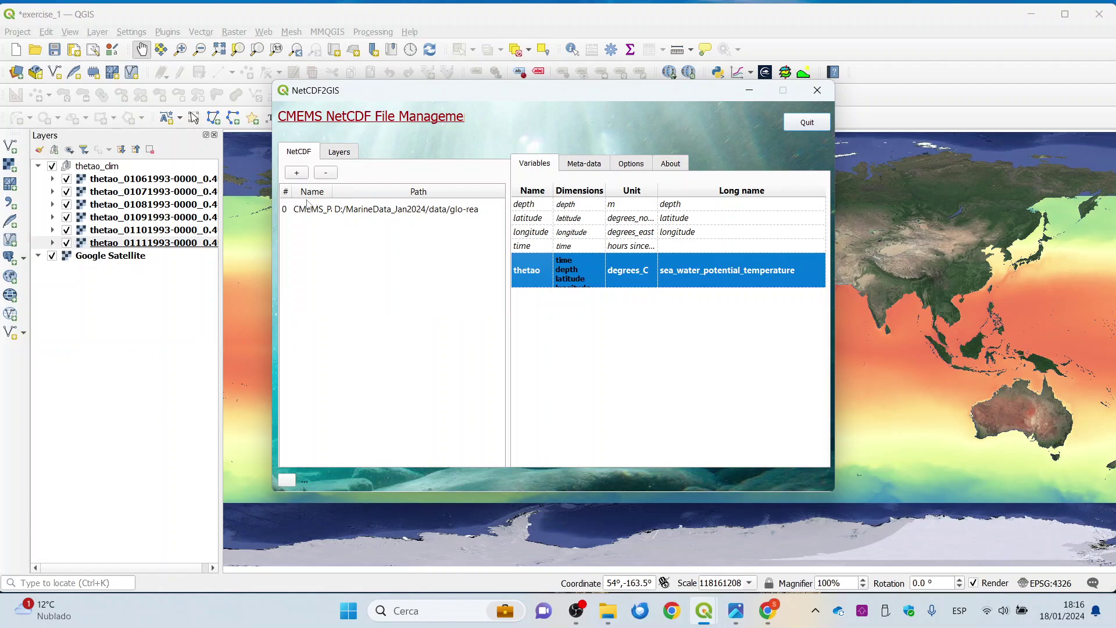
{"action": "left_click", "coordinate": [297, 173]}
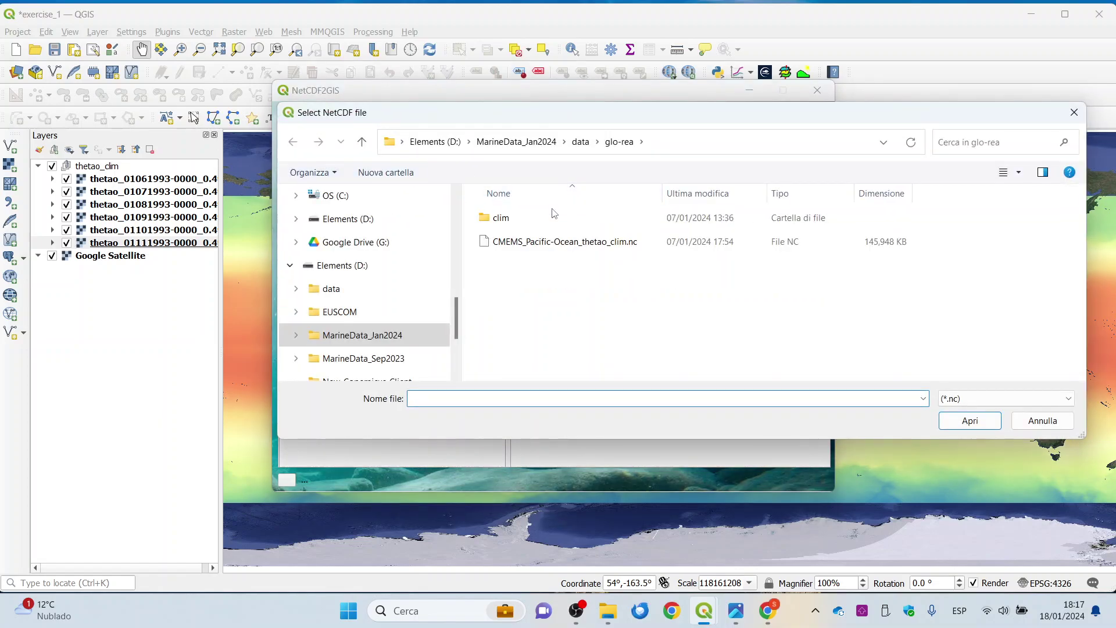
{"action": "left_click", "coordinate": [580, 141]}
{"action": "left_click", "coordinate": [510, 227]}
{"action": "double_click", "coordinate": [510, 227]}
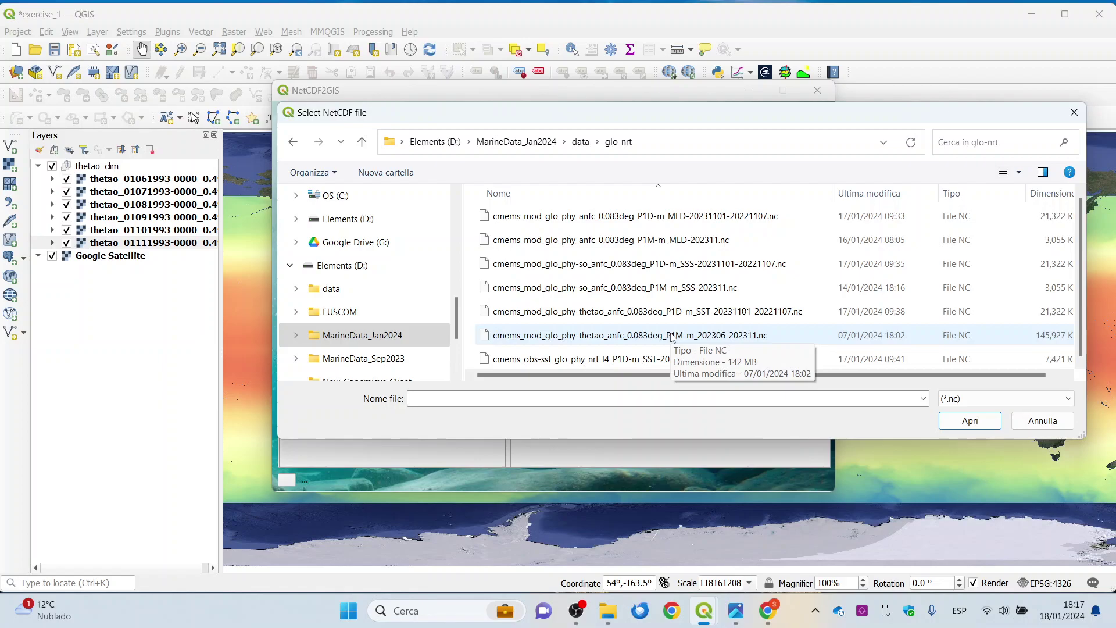
{"action": "left_click", "coordinate": [672, 338]}
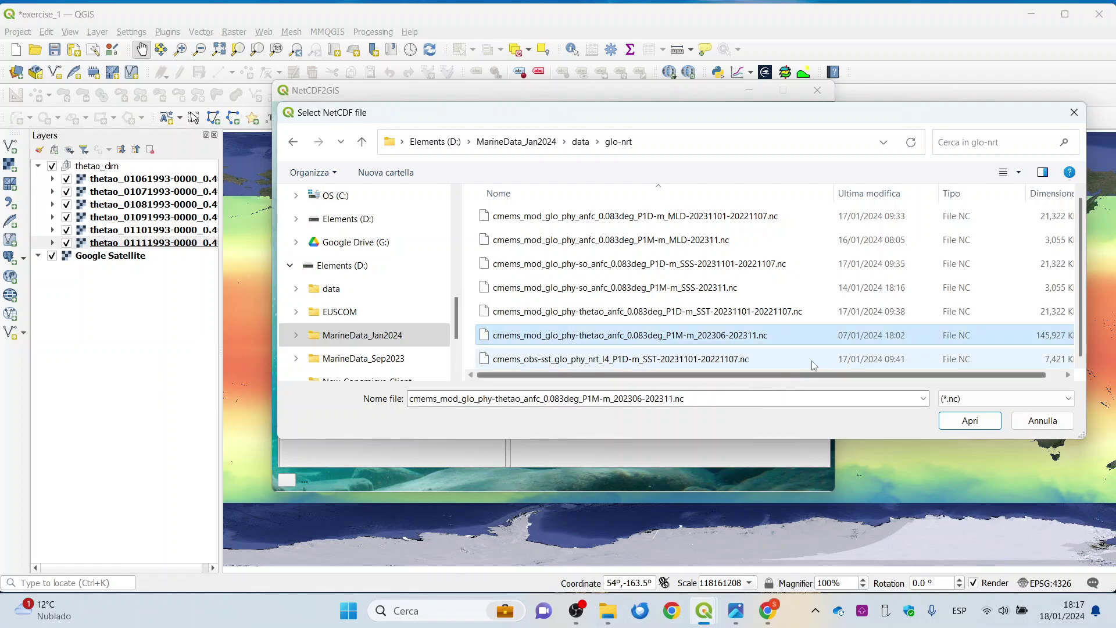
{"action": "left_click", "coordinate": [985, 427]}
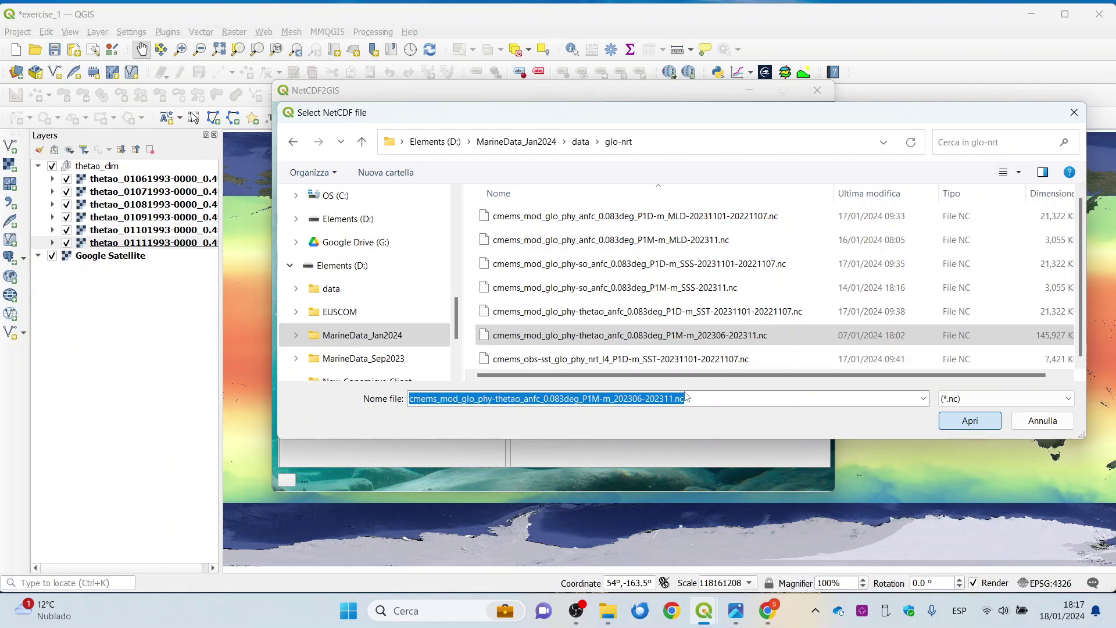
{"action": "key", "text": "Return"}
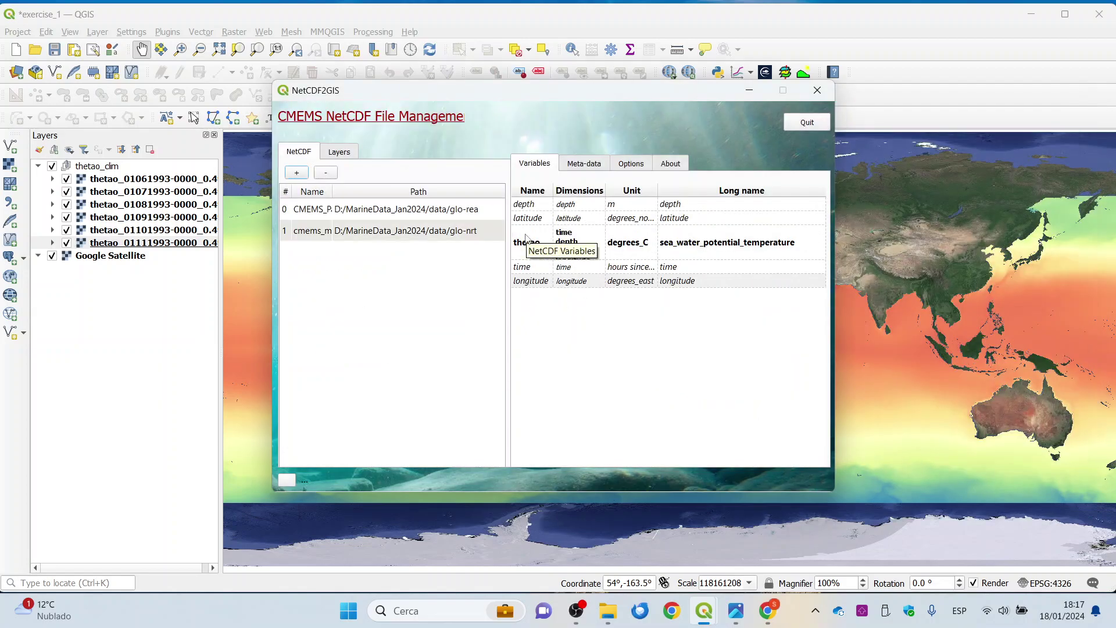
Select all six thetao dates from 16-06-2023 through 16-11-2023 to add as layers.
{"action": "right_click", "coordinate": [531, 254]}
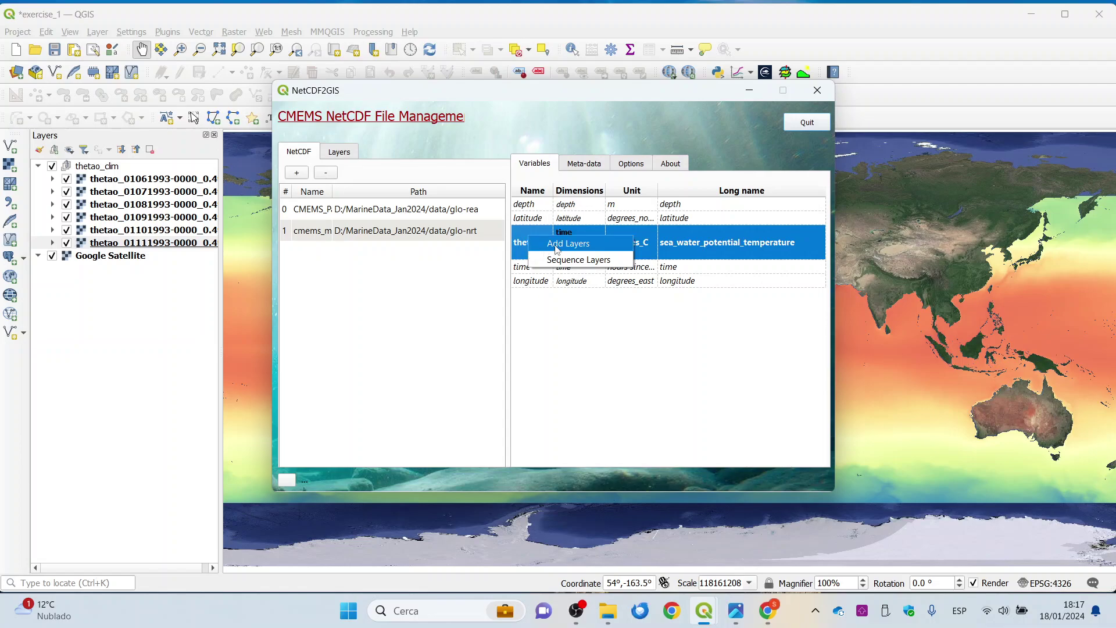
{"action": "left_click", "coordinate": [556, 248]}
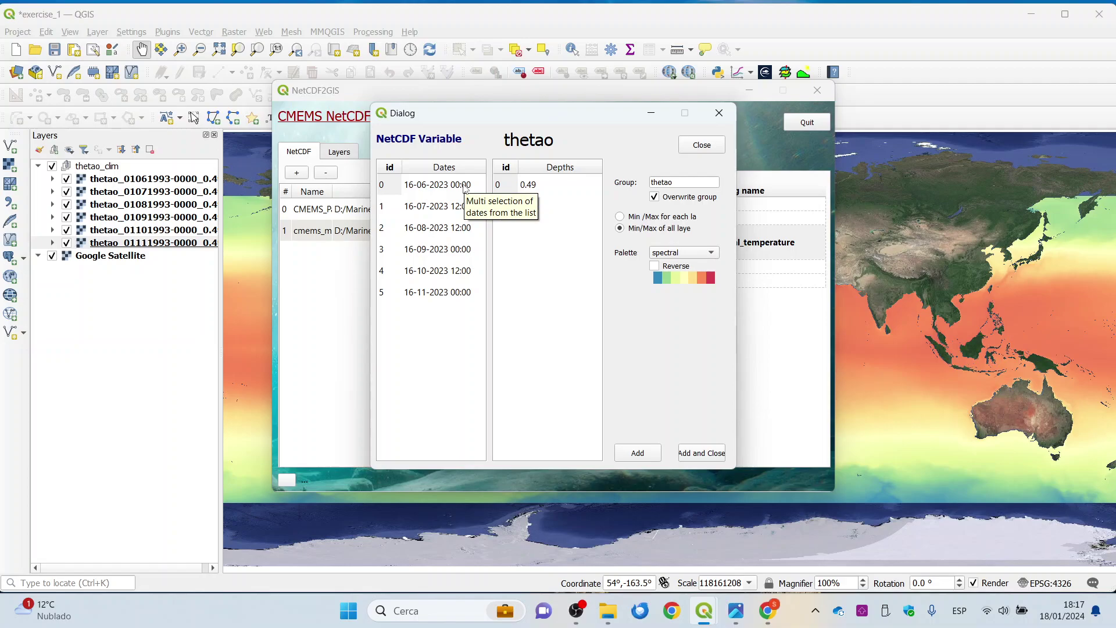
{"action": "left_click", "coordinate": [465, 189]}
{"action": "left_click", "coordinate": [447, 210]}
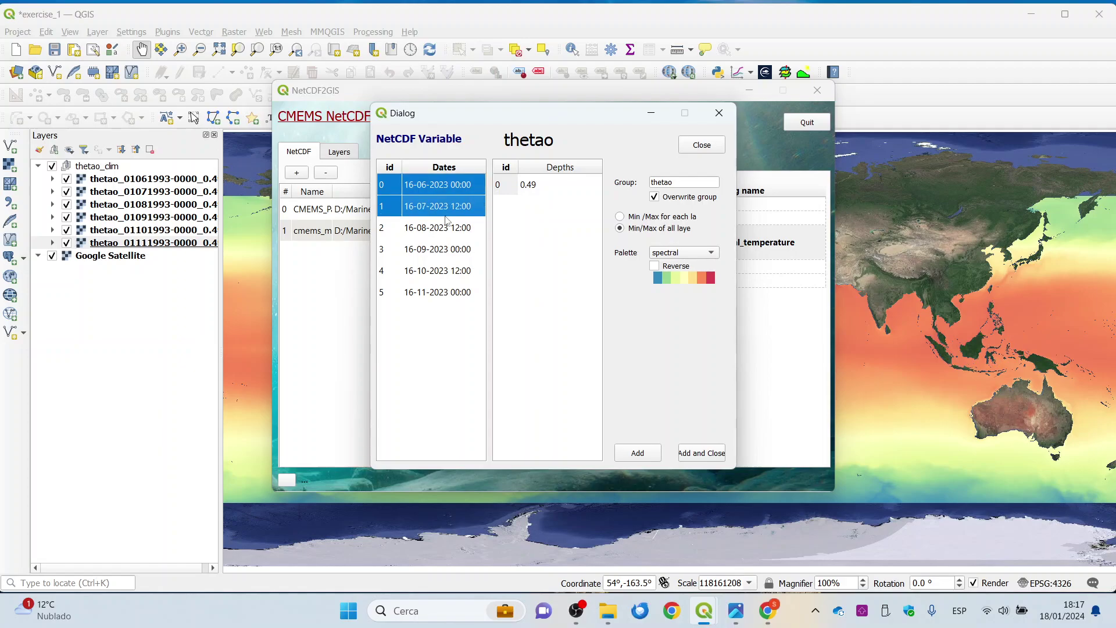
{"action": "left_click", "coordinate": [448, 227]}
{"action": "left_click", "coordinate": [448, 250]}
{"action": "left_click", "coordinate": [448, 271]}
{"action": "left_click", "coordinate": [447, 293]}
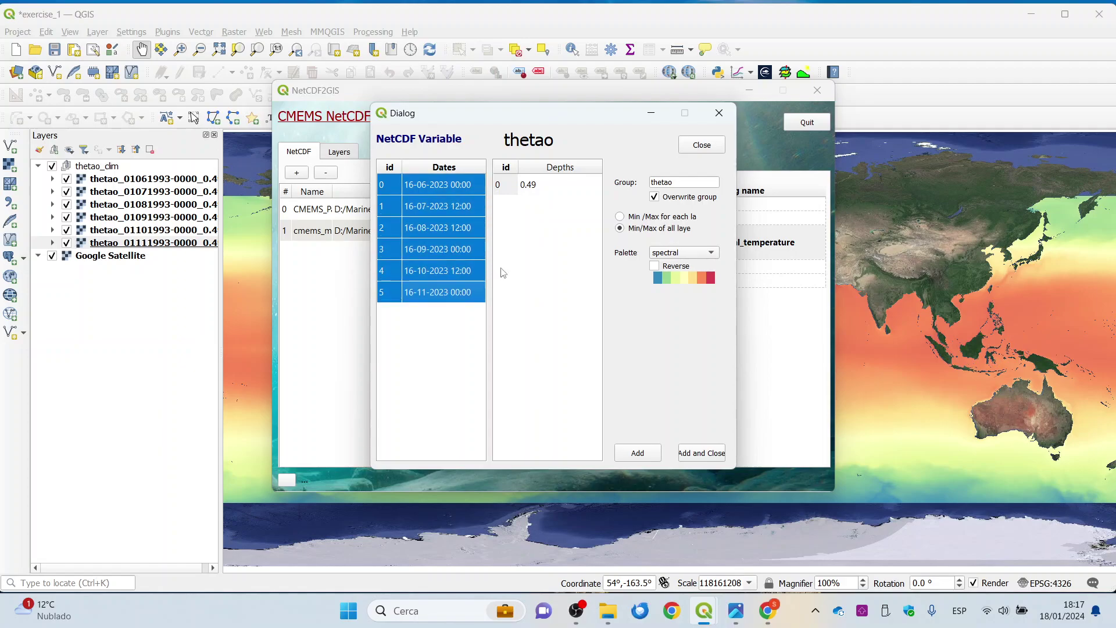
Pick depth 0.49, name the group thetao_nrt, and add the layers to the map.
{"action": "left_click", "coordinate": [530, 187]}
{"action": "left_click", "coordinate": [695, 184]}
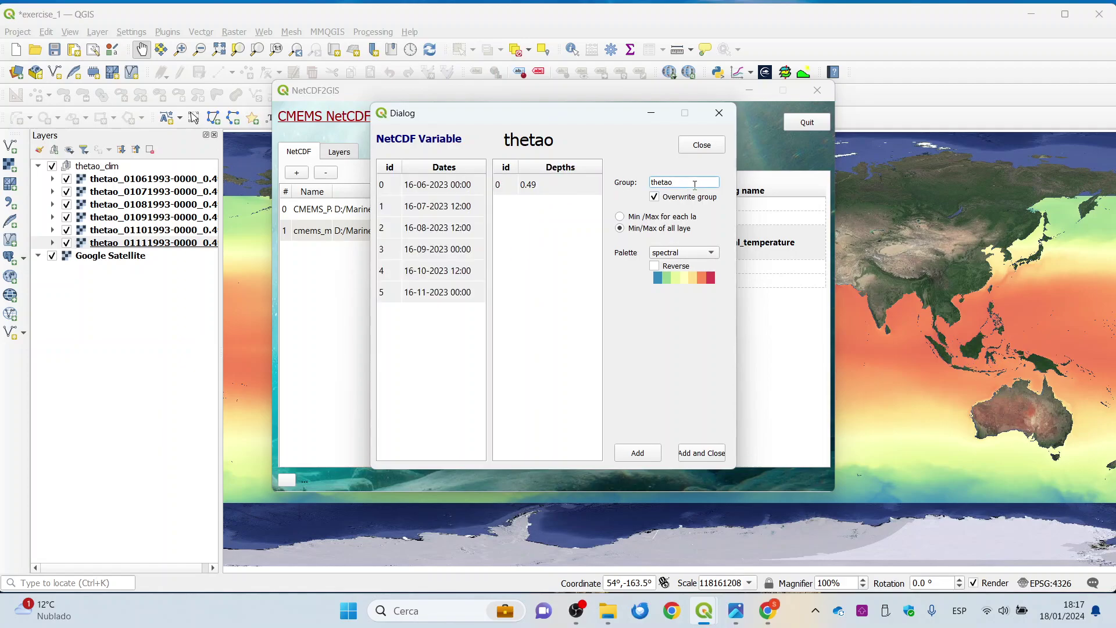
{"action": "type", "text": "_nrt"}
{"action": "left_click", "coordinate": [703, 460]}
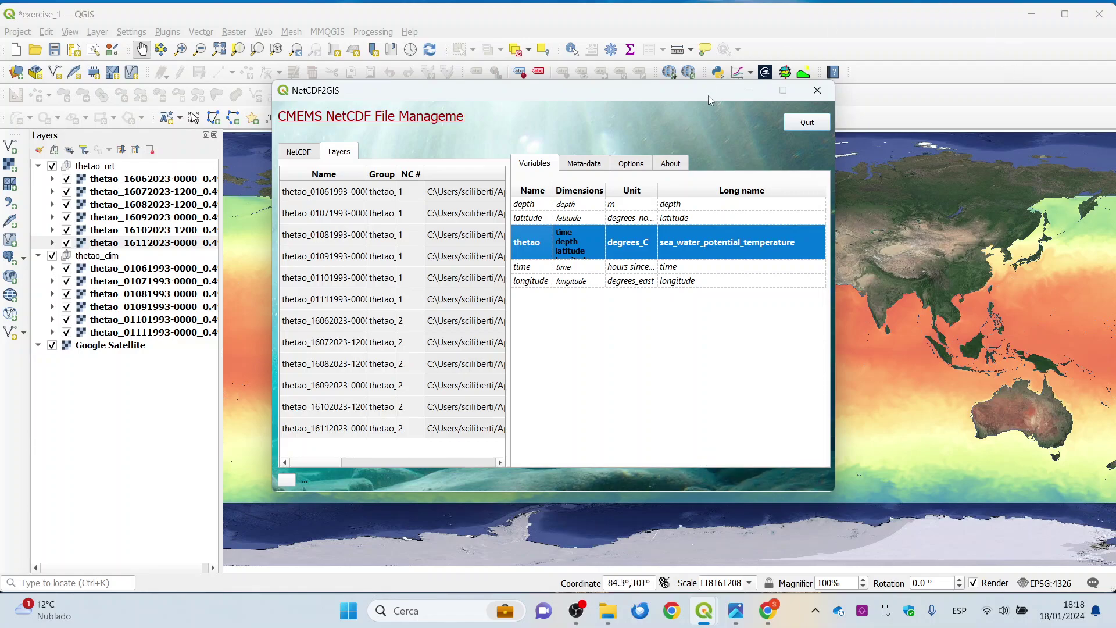
{"action": "left_click", "coordinate": [745, 90]}
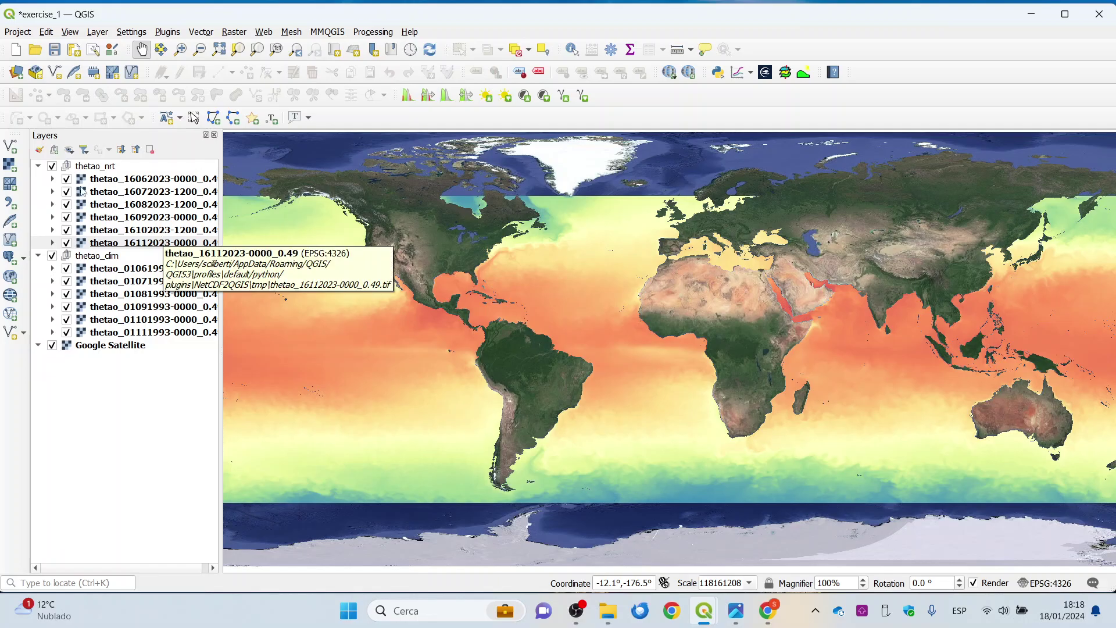
Expand the first thetao_nrt layer's legend and bring up its context menu.
{"action": "left_click", "coordinate": [53, 178]}
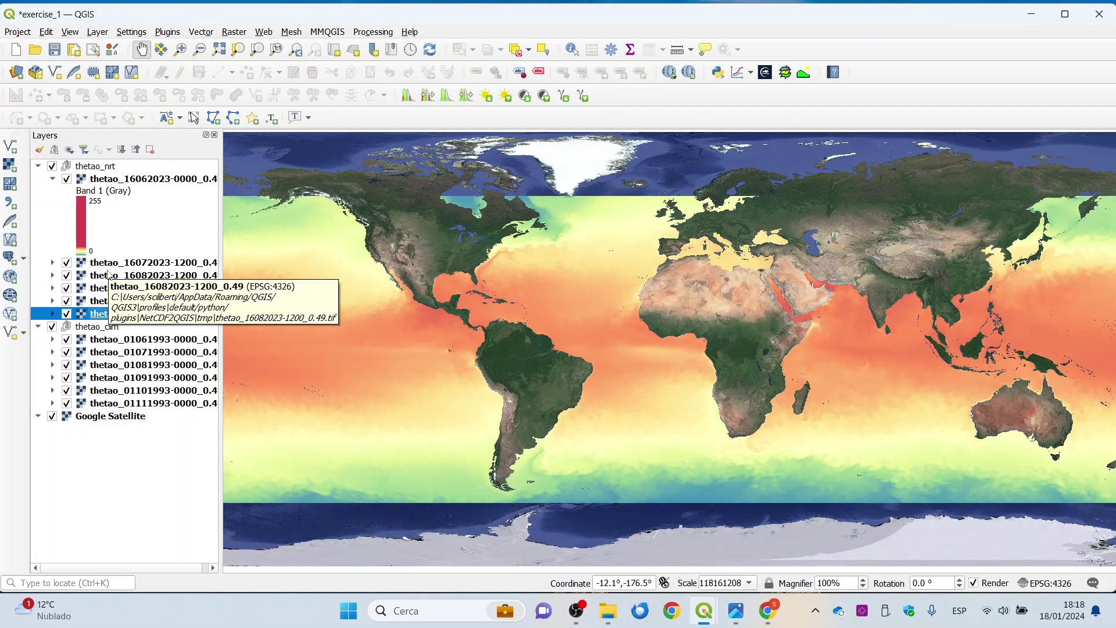
{"action": "right_click", "coordinate": [151, 177]}
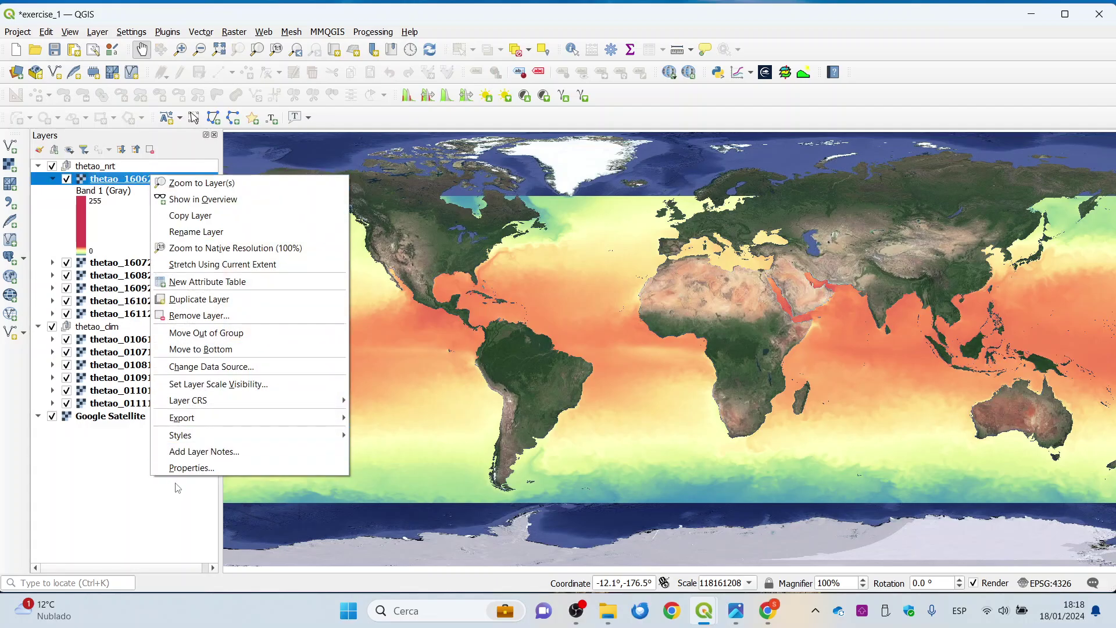
In Symbology, set the colour ramp to Turbo with minimum -0.8 and maximum 33.
{"action": "left_click", "coordinate": [186, 468]}
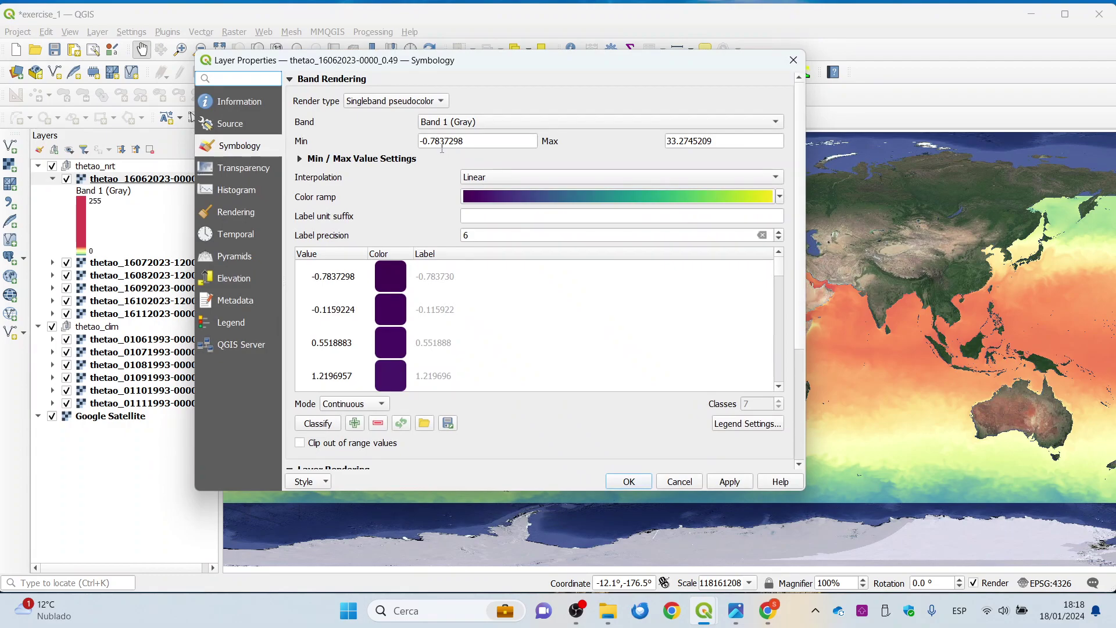
{"action": "left_click", "coordinate": [780, 198]}
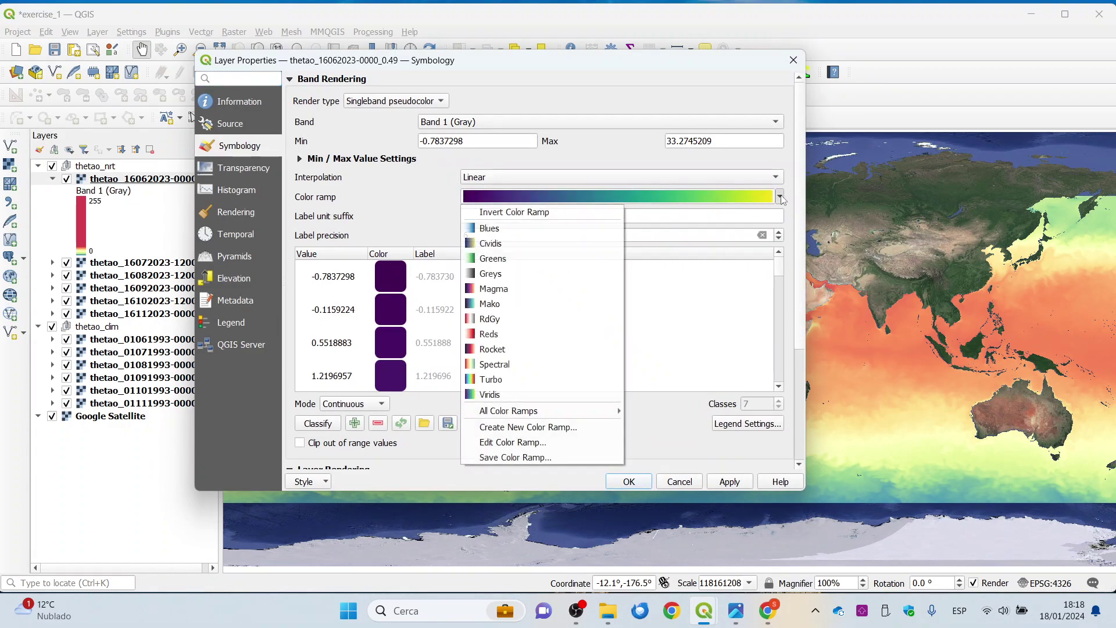
{"action": "left_click", "coordinate": [509, 379]}
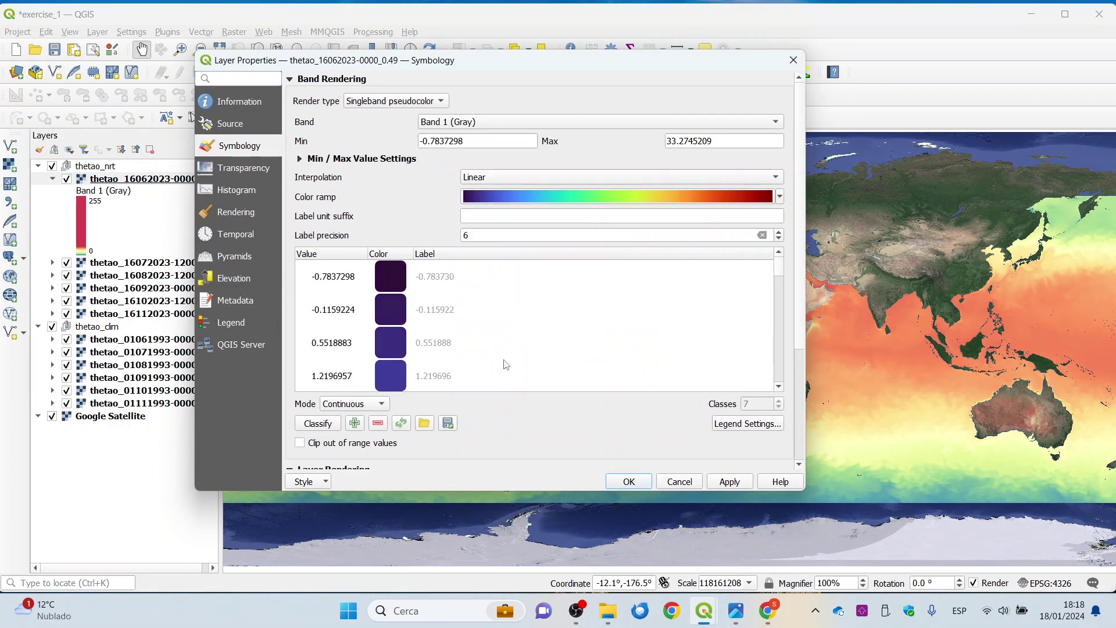
{"action": "double_click", "coordinate": [475, 141]}
{"action": "type", "text": "8"}
{"action": "double_click", "coordinate": [771, 142]}
{"action": "key", "text": "BackSpace"}
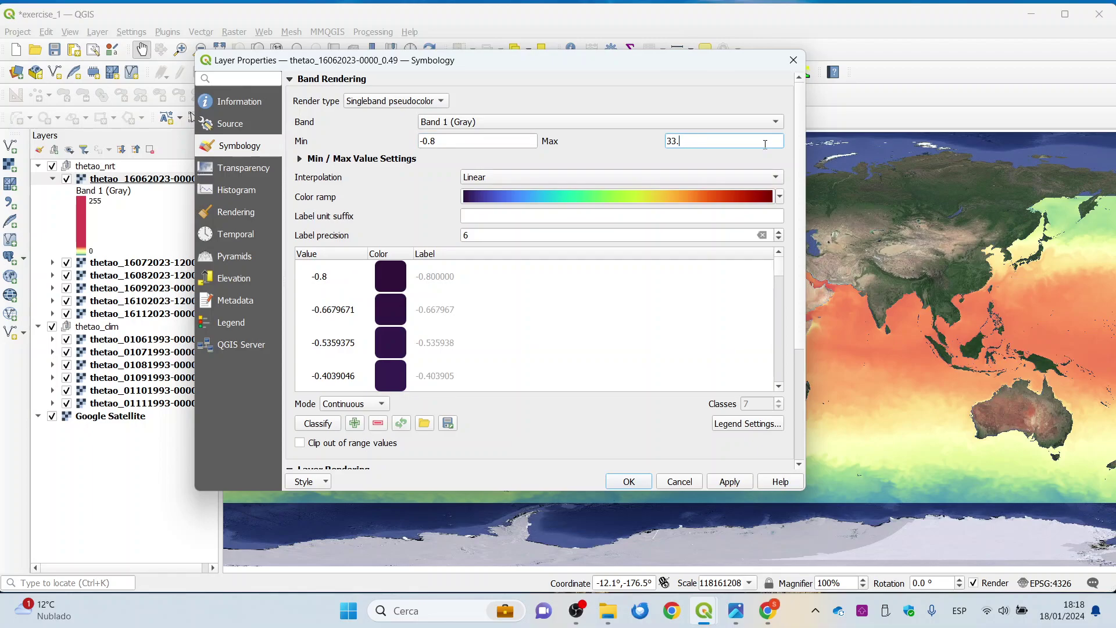
Use Equal Interval mode with 5 classes and label precision 2, then apply and close.
{"action": "left_click", "coordinate": [339, 405]}
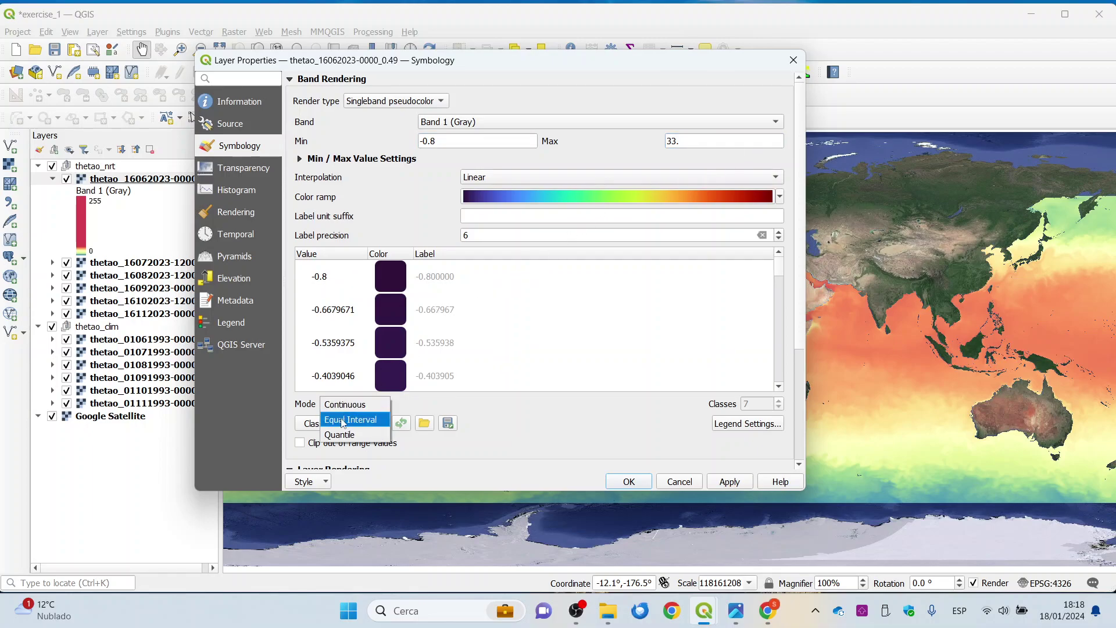
{"action": "left_click", "coordinate": [349, 420]}
{"action": "left_click", "coordinate": [778, 408]}
{"action": "left_click", "coordinate": [777, 408]}
{"action": "double_click", "coordinate": [479, 235]}
{"action": "type", "text": "2"}
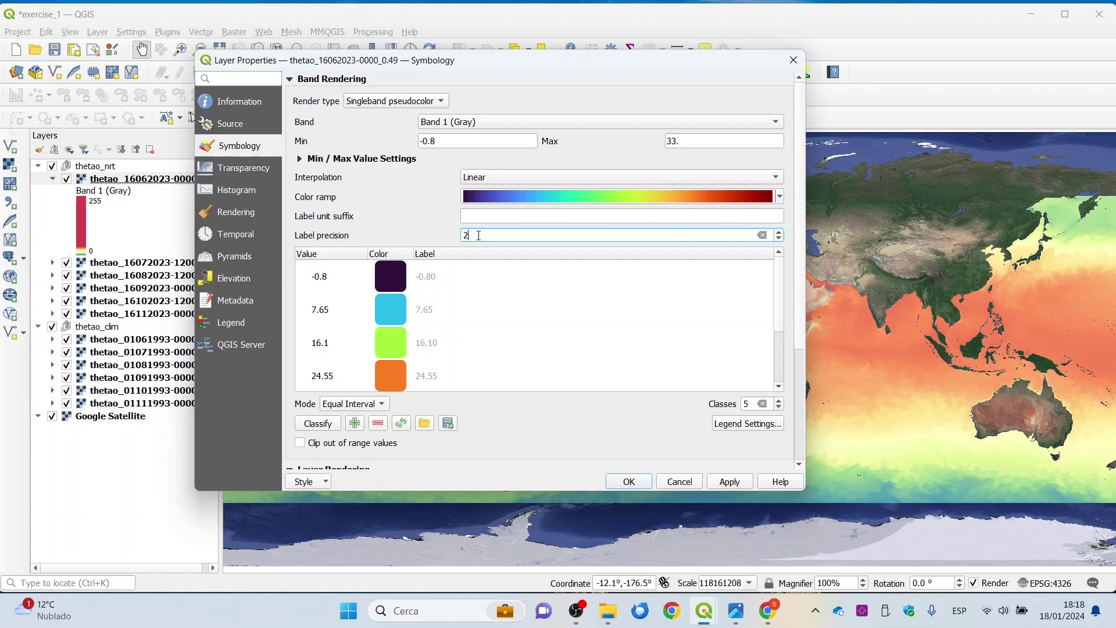
{"action": "left_click", "coordinate": [722, 481]}
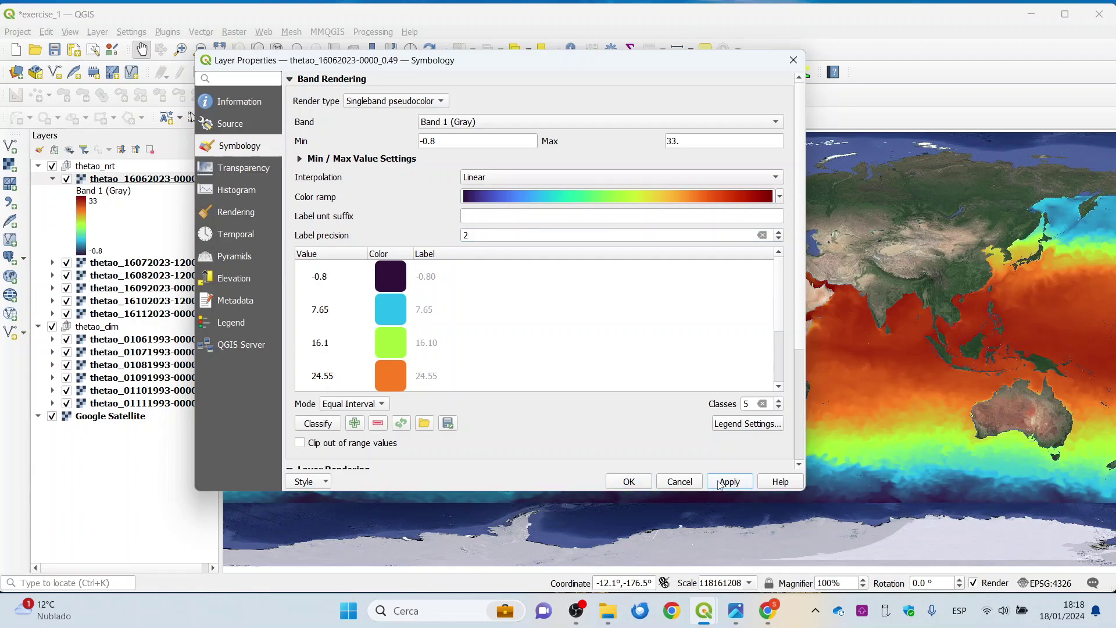
{"action": "left_click", "coordinate": [629, 482]}
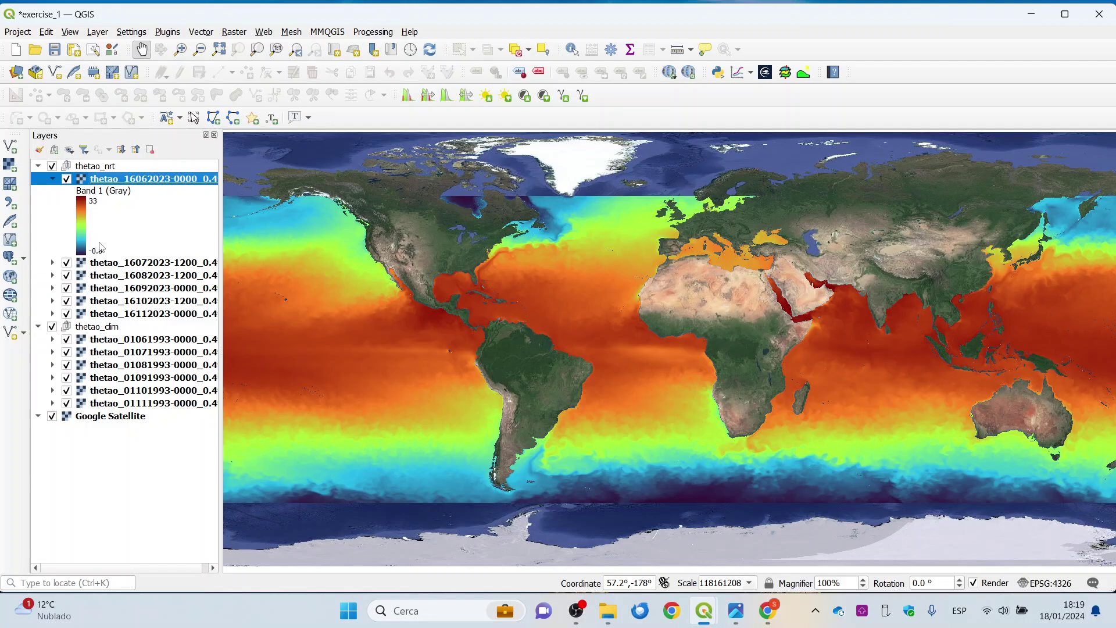
Copy the style of thetao_16062023.
{"action": "right_click", "coordinate": [136, 177]}
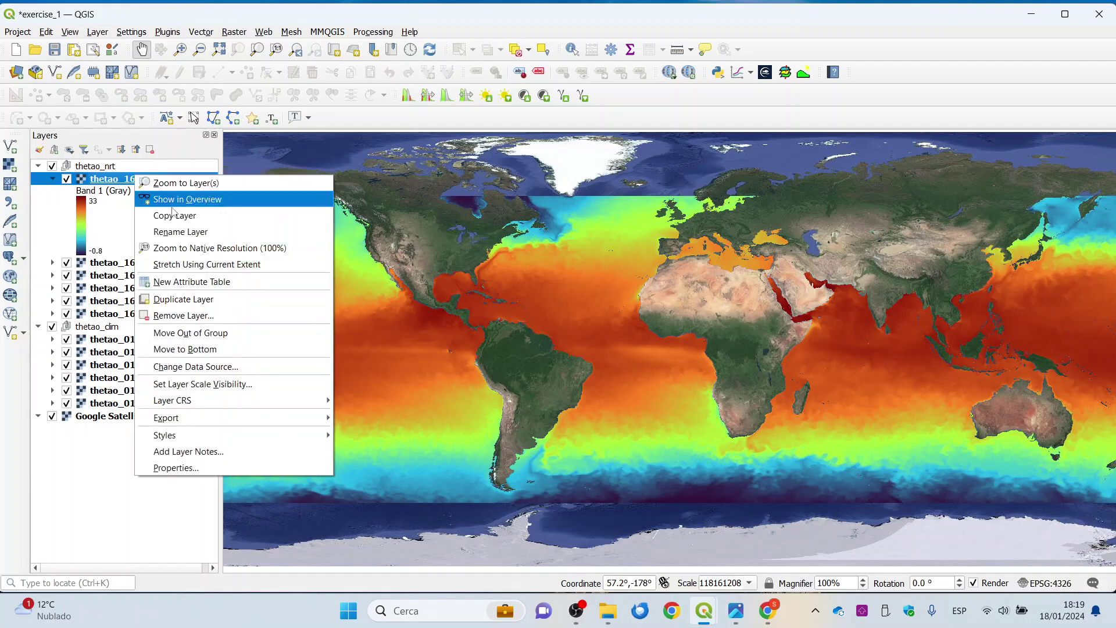
{"action": "mouse_move", "coordinate": [208, 437]}
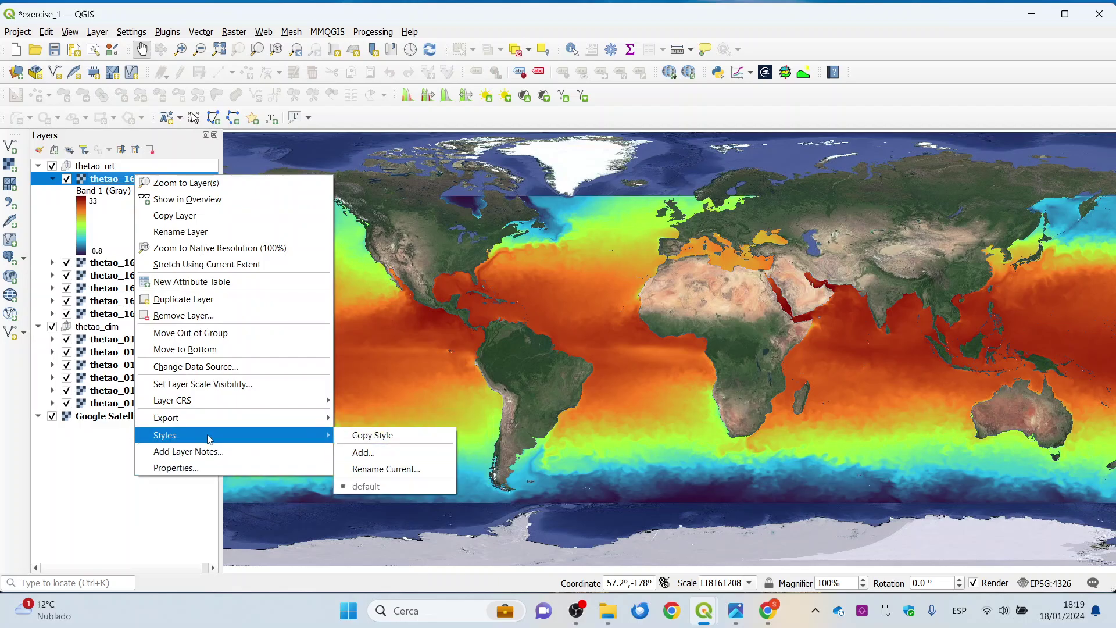
{"action": "left_click", "coordinate": [414, 437]}
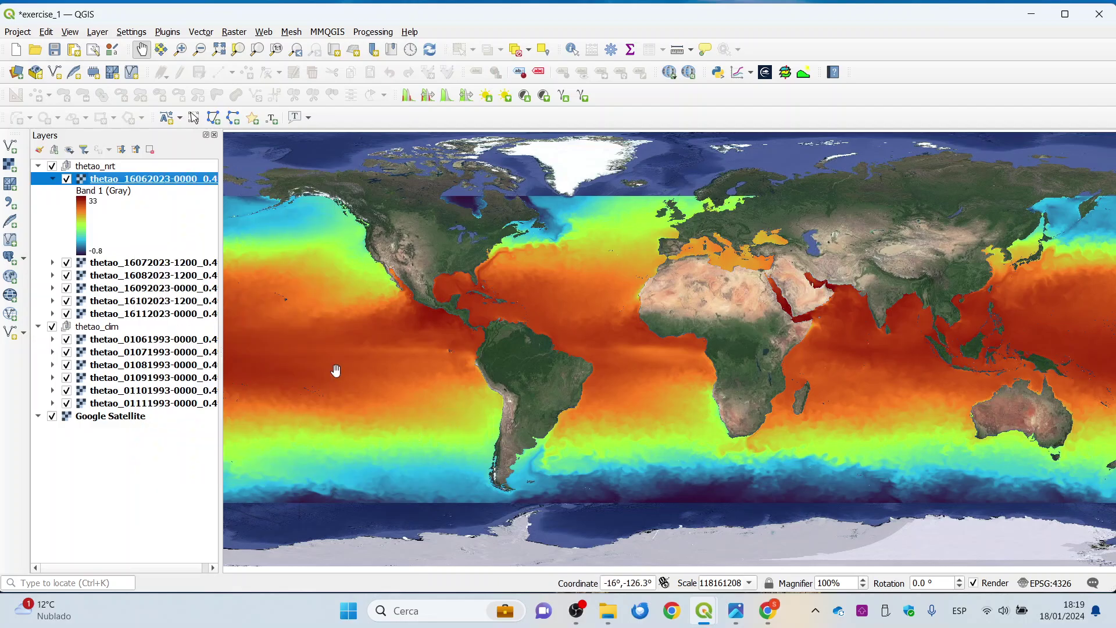
Select the other five thetao_nrt layers, July through November 2023.
{"action": "left_click", "coordinate": [115, 264]}
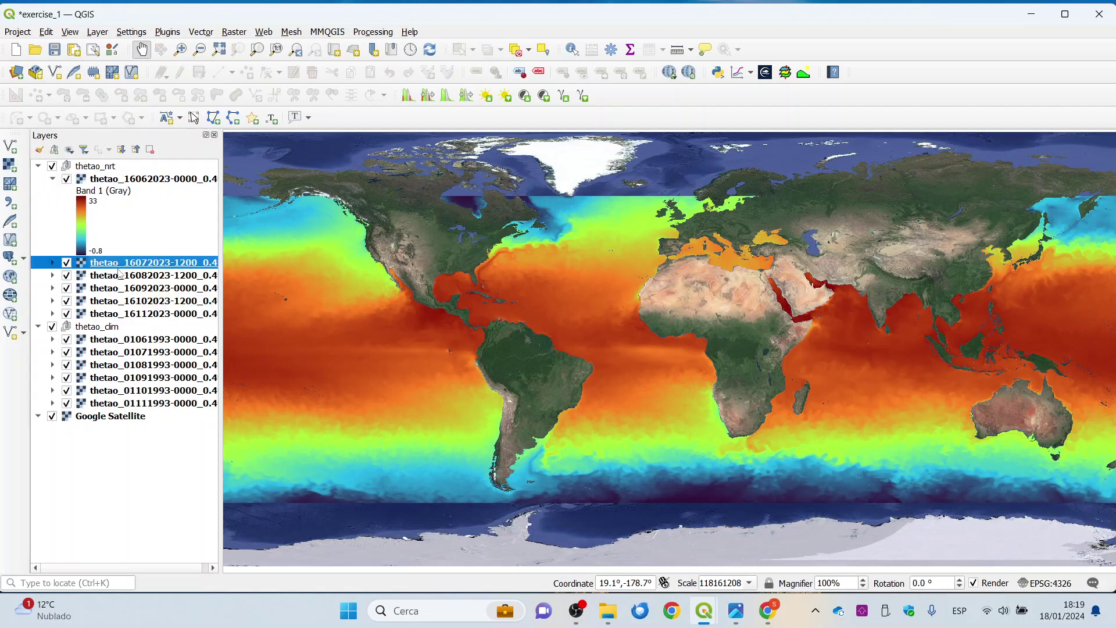
{"action": "left_click", "coordinate": [121, 275], "text": "shift"}
{"action": "left_click", "coordinate": [121, 289], "text": "shift"}
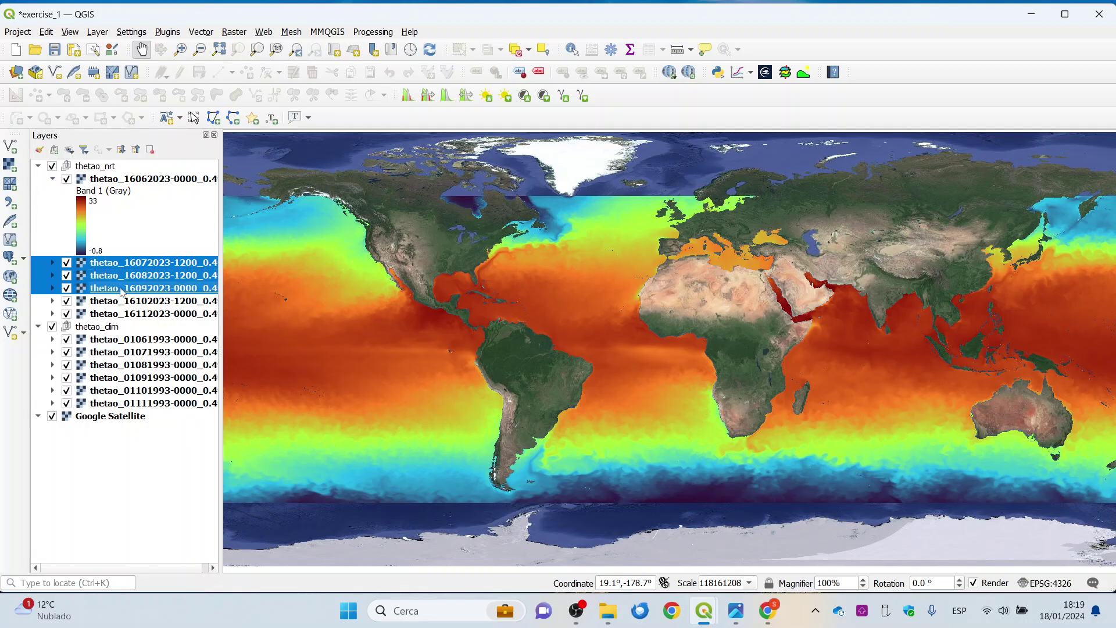
{"action": "left_click", "coordinate": [124, 301], "text": "shift"}
{"action": "left_click", "coordinate": [129, 314], "text": "shift"}
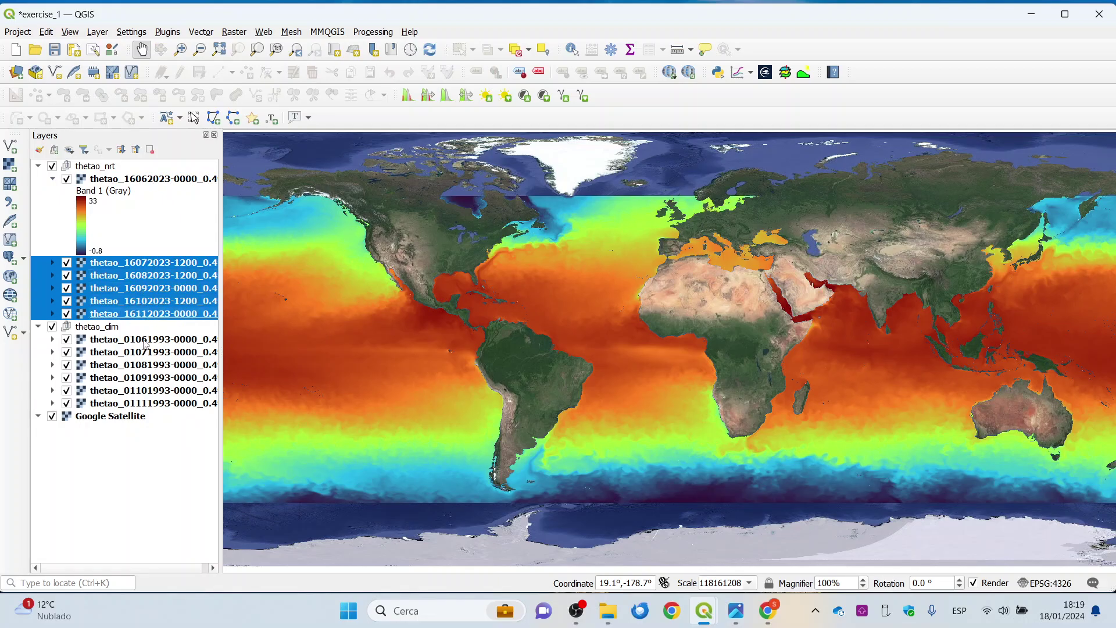
Add the six 1993 climatology layers (June–November) to the selection and open their context menu.
{"action": "left_click", "coordinate": [145, 343], "text": "shift"}
{"action": "left_click", "coordinate": [139, 319], "text": "shift"}
{"action": "left_click", "coordinate": [133, 342], "text": "ctrl"}
{"action": "left_click", "coordinate": [134, 353], "text": "ctrl"}
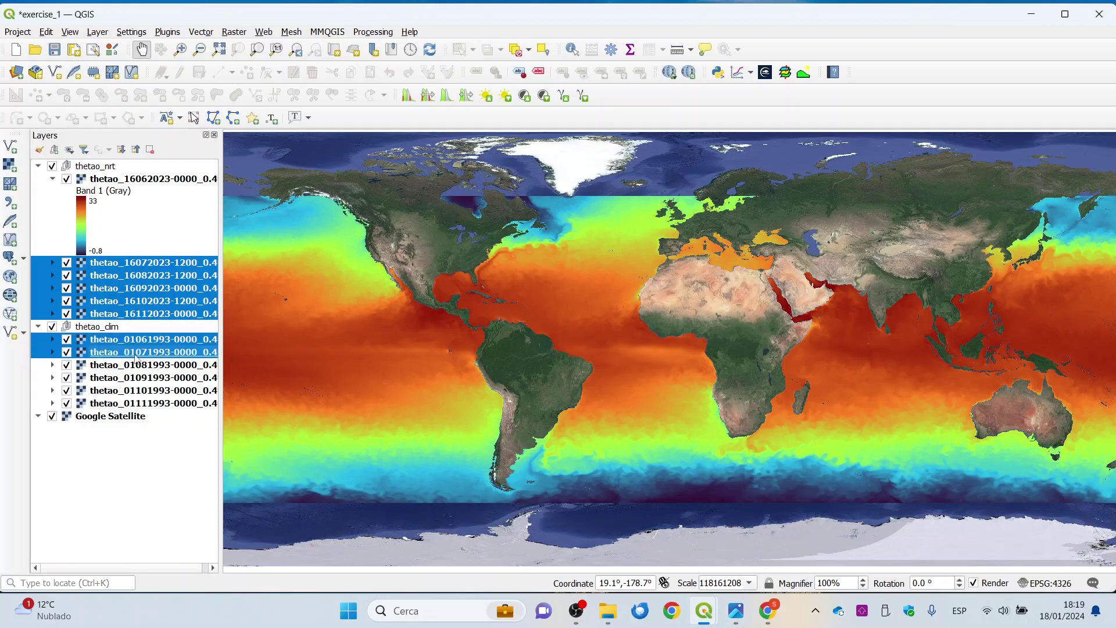
{"action": "left_click", "coordinate": [133, 365], "text": "ctrl"}
{"action": "left_click", "coordinate": [134, 378], "text": "ctrl"}
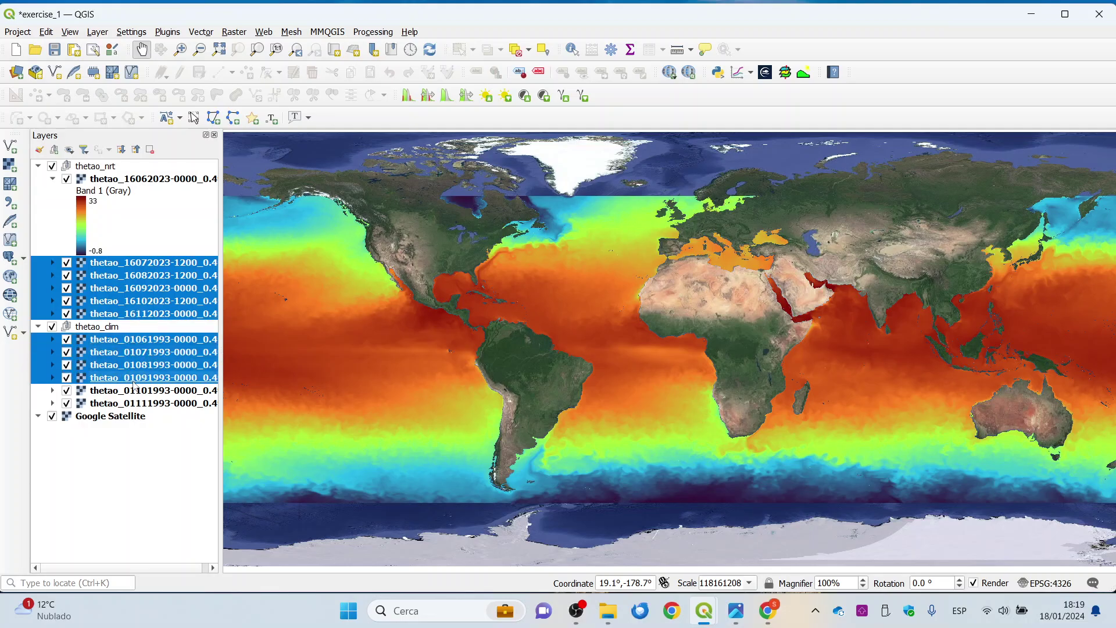
{"action": "left_click", "coordinate": [133, 391], "text": "ctrl"}
{"action": "left_click", "coordinate": [134, 404], "text": "ctrl"}
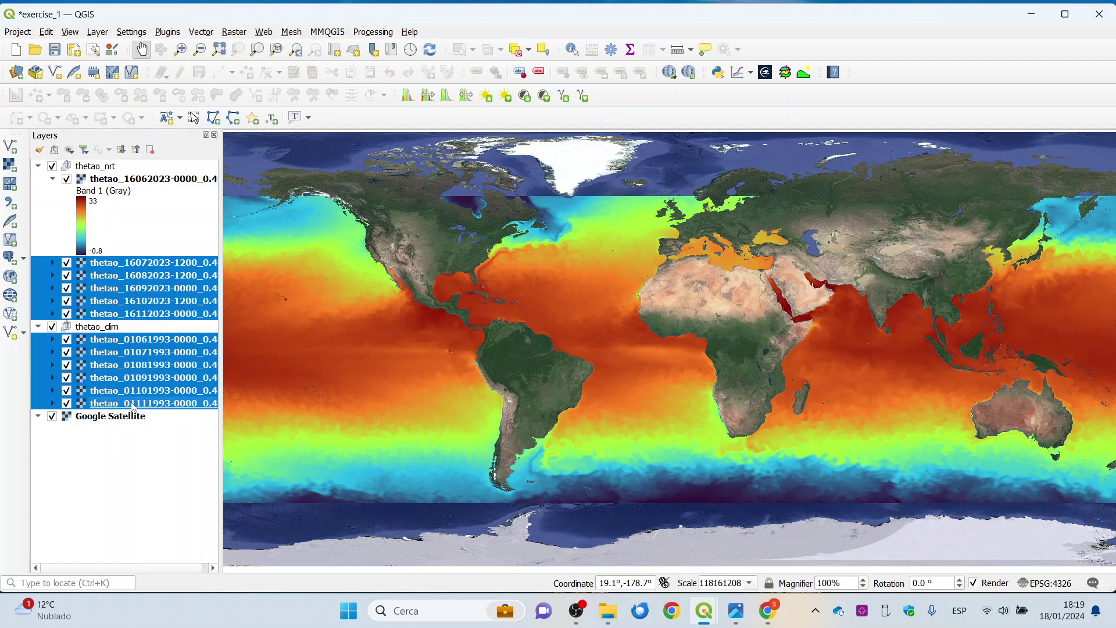
{"action": "right_click", "coordinate": [133, 340]}
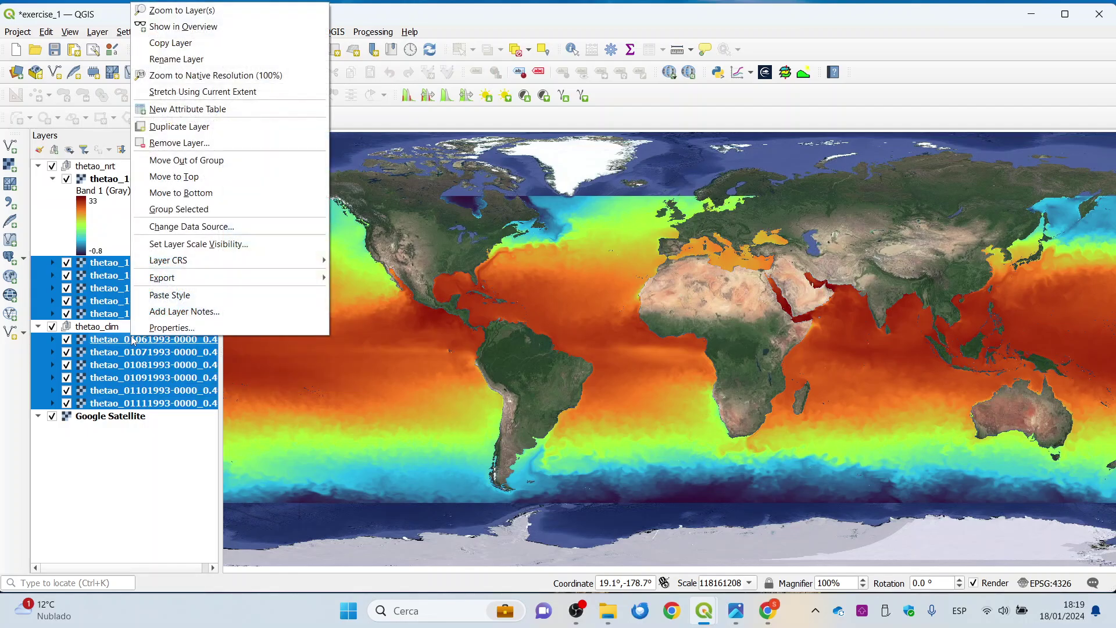
Paste the Turbo style onto the eleven selected layers, then hide the 2023 months in turn.
{"action": "left_click", "coordinate": [198, 301]}
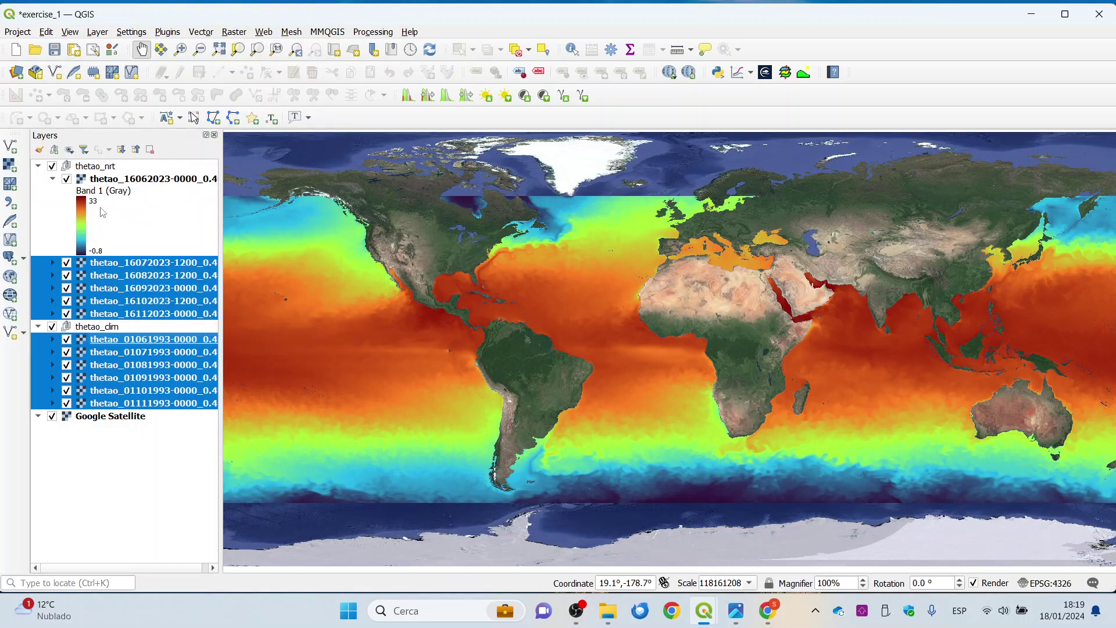
{"action": "left_click", "coordinate": [54, 179]}
{"action": "left_click", "coordinate": [66, 178]}
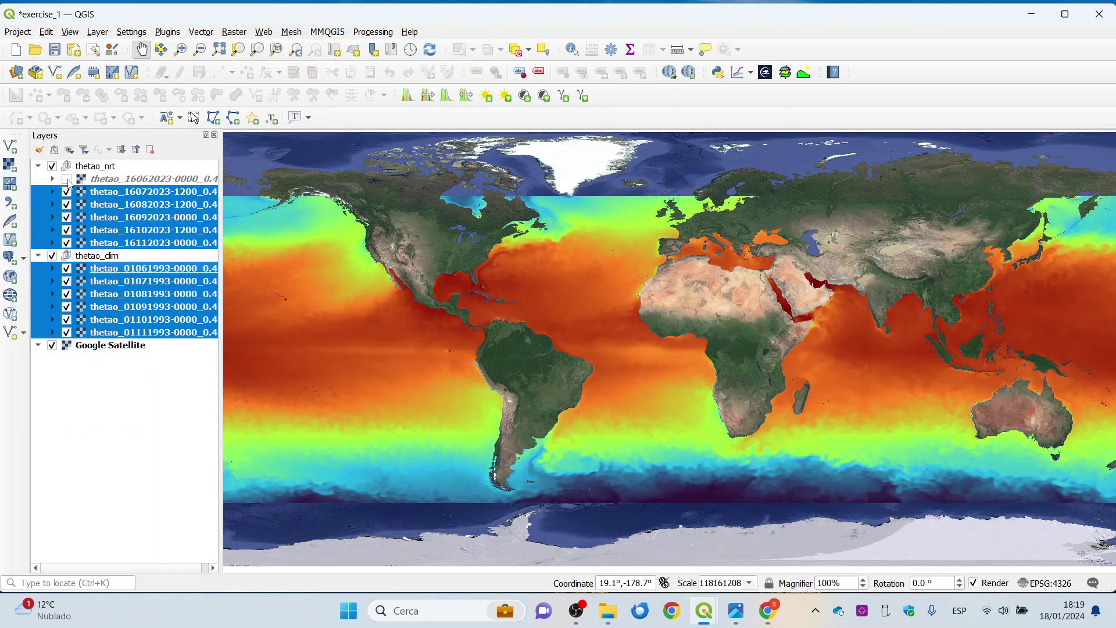
{"action": "left_click", "coordinate": [66, 192]}
{"action": "left_click", "coordinate": [67, 204]}
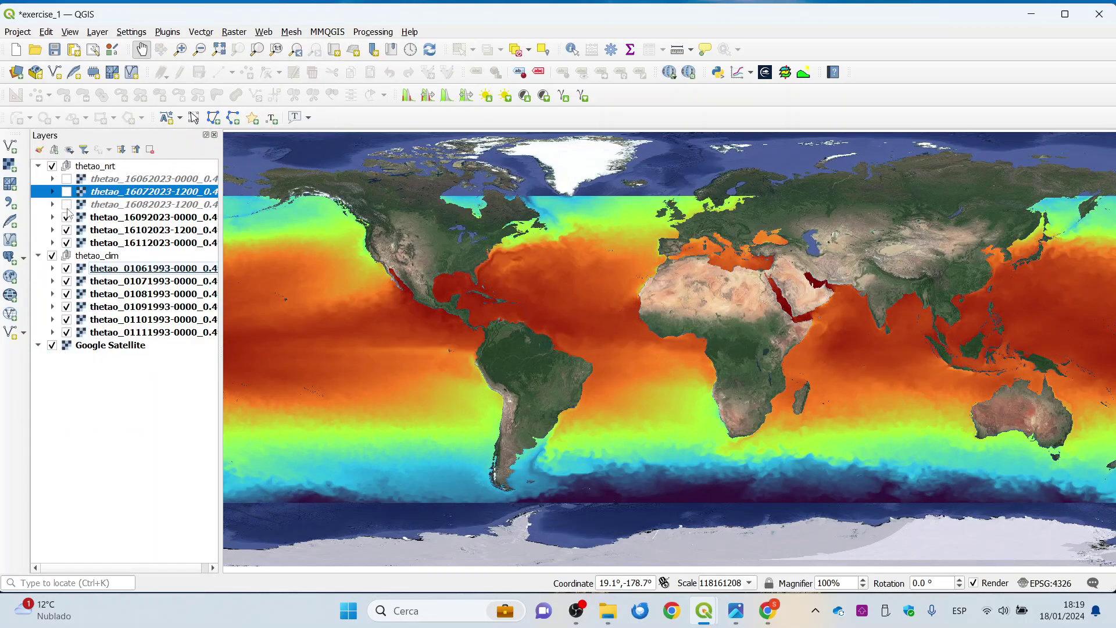
{"action": "left_click", "coordinate": [67, 217]}
{"action": "left_click", "coordinate": [66, 229]}
Turn the 2023 month layers back on one by one to compare their colouring.
{"action": "left_click", "coordinate": [66, 242]}
{"action": "left_click", "coordinate": [67, 242]}
{"action": "left_click", "coordinate": [66, 230]}
{"action": "left_click", "coordinate": [66, 217]}
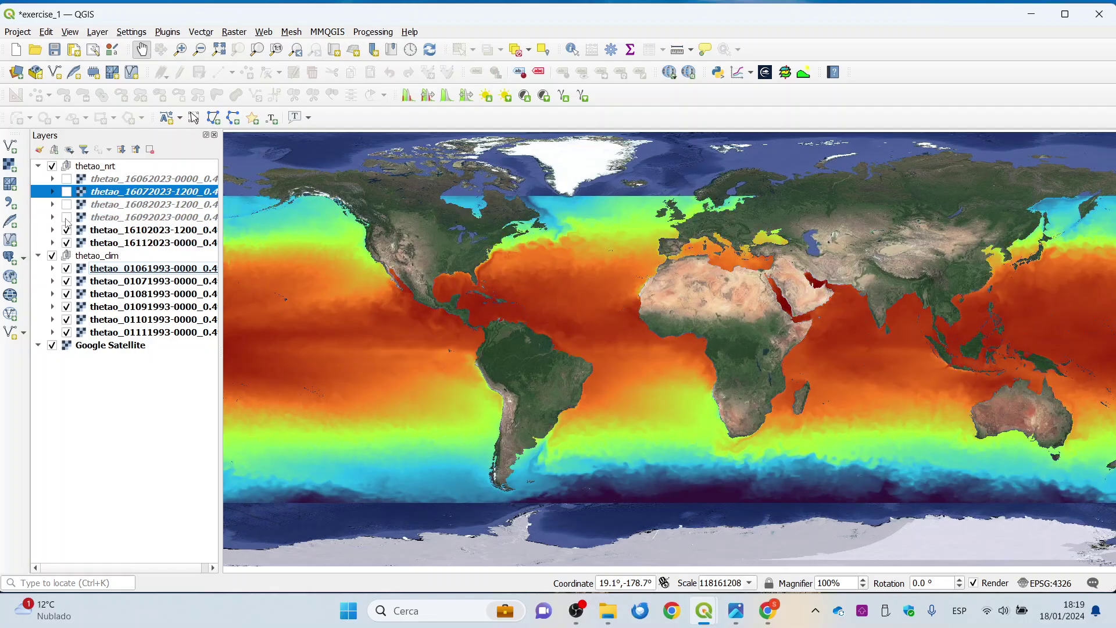
{"action": "left_click", "coordinate": [66, 204]}
{"action": "left_click", "coordinate": [66, 191]}
{"action": "left_click", "coordinate": [67, 178]}
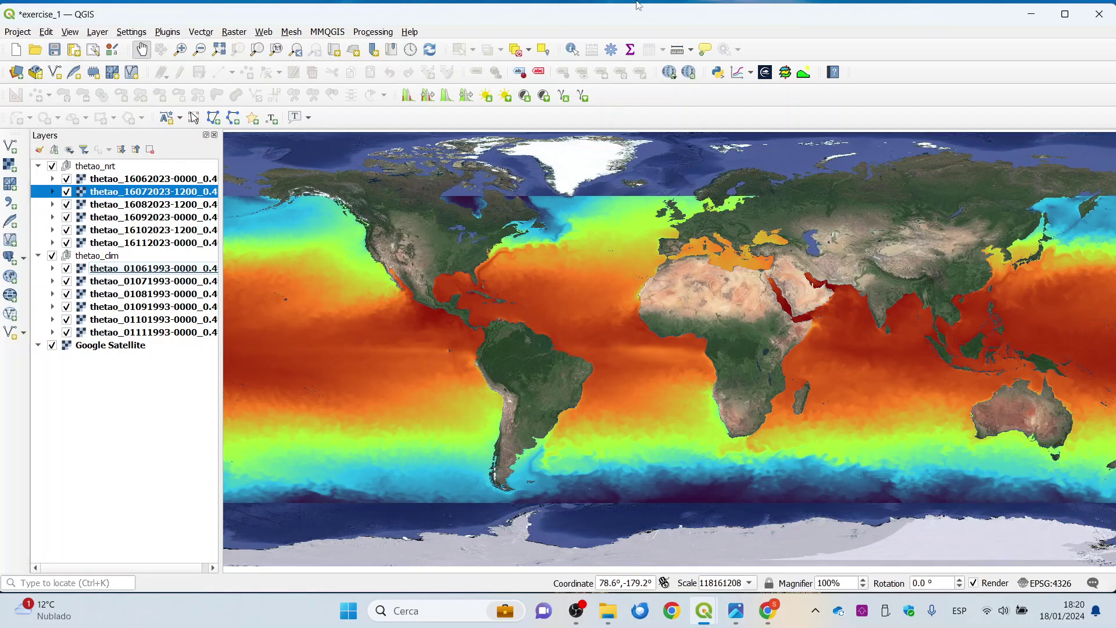
{"action": "left_click", "coordinate": [373, 32]}
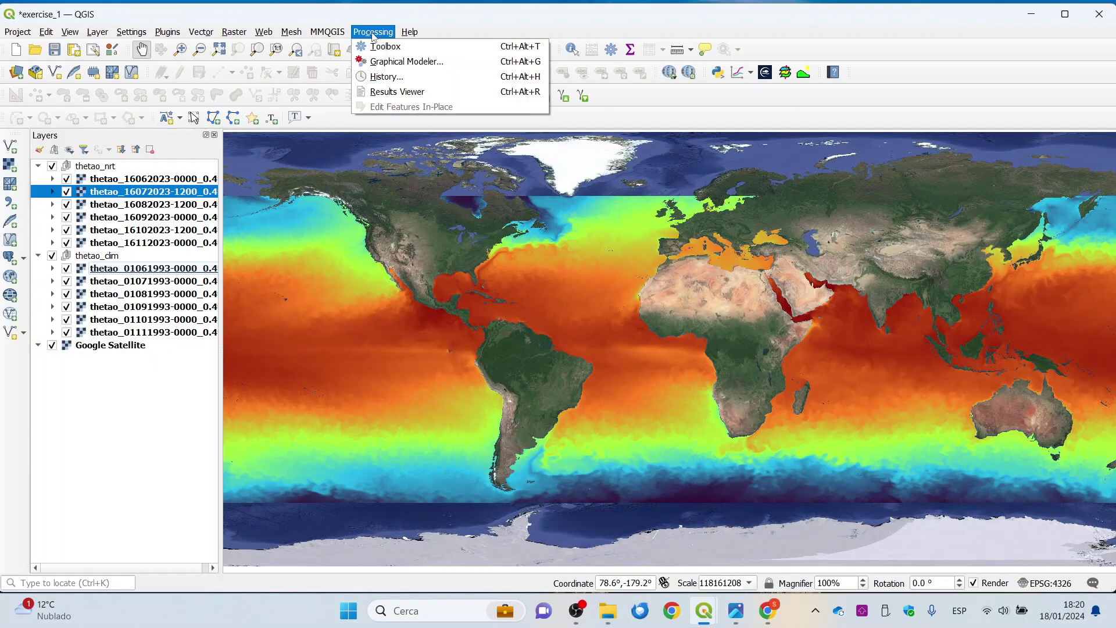
Create a new model in the Graphical Modeler and browse its list of input parameter types.
{"action": "left_click", "coordinate": [401, 61]}
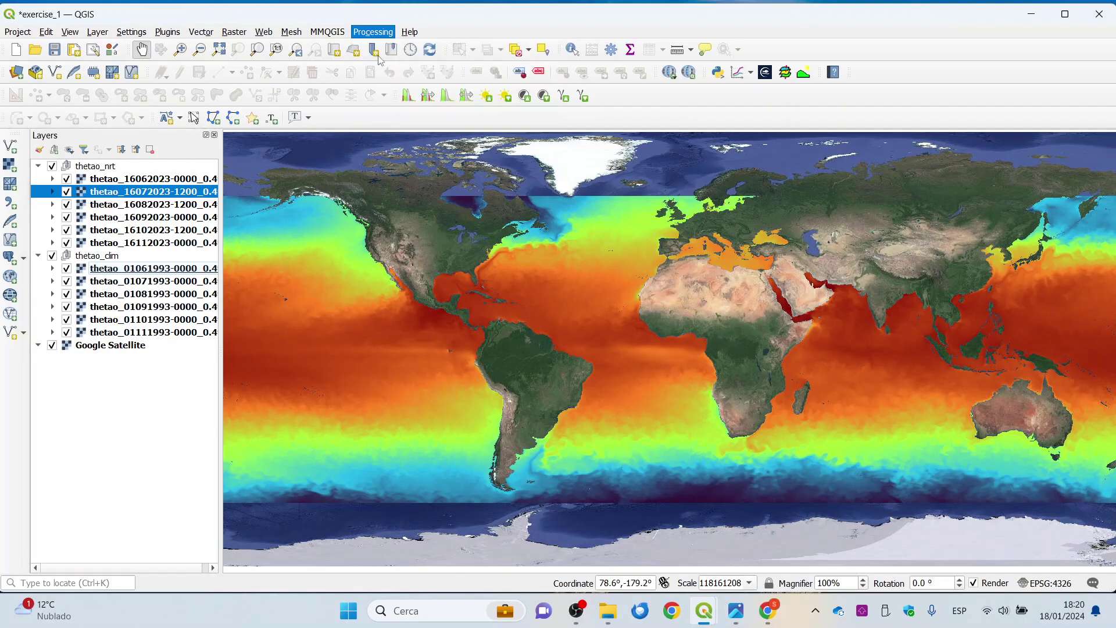
{"action": "left_click_drag", "start_coordinate": [383, 105], "coordinate": [608, 74]}
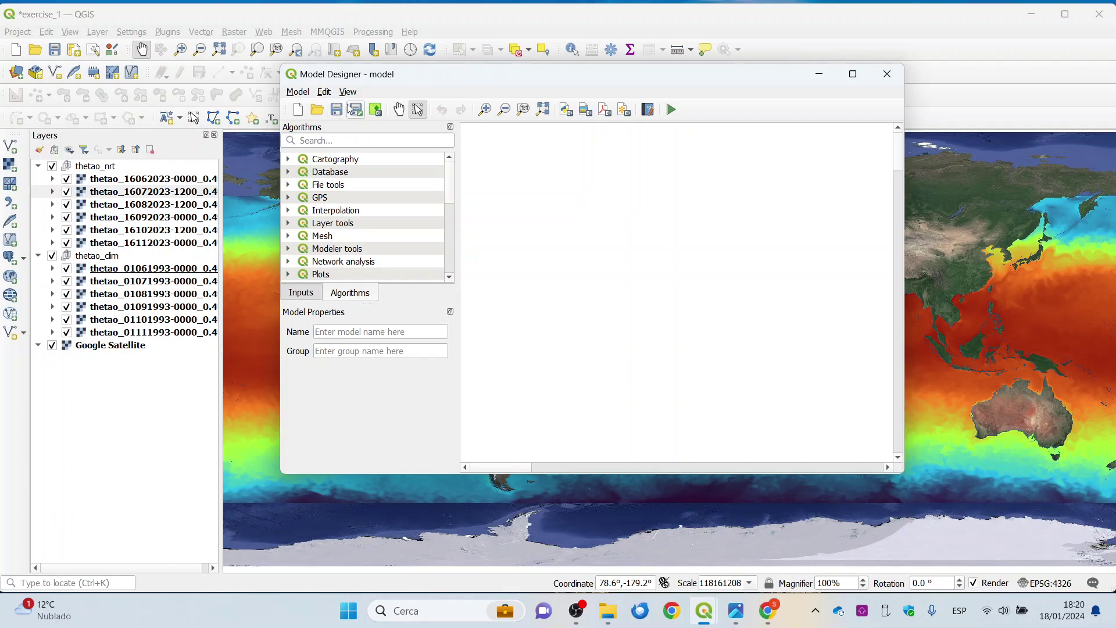
{"action": "left_click", "coordinate": [307, 297]}
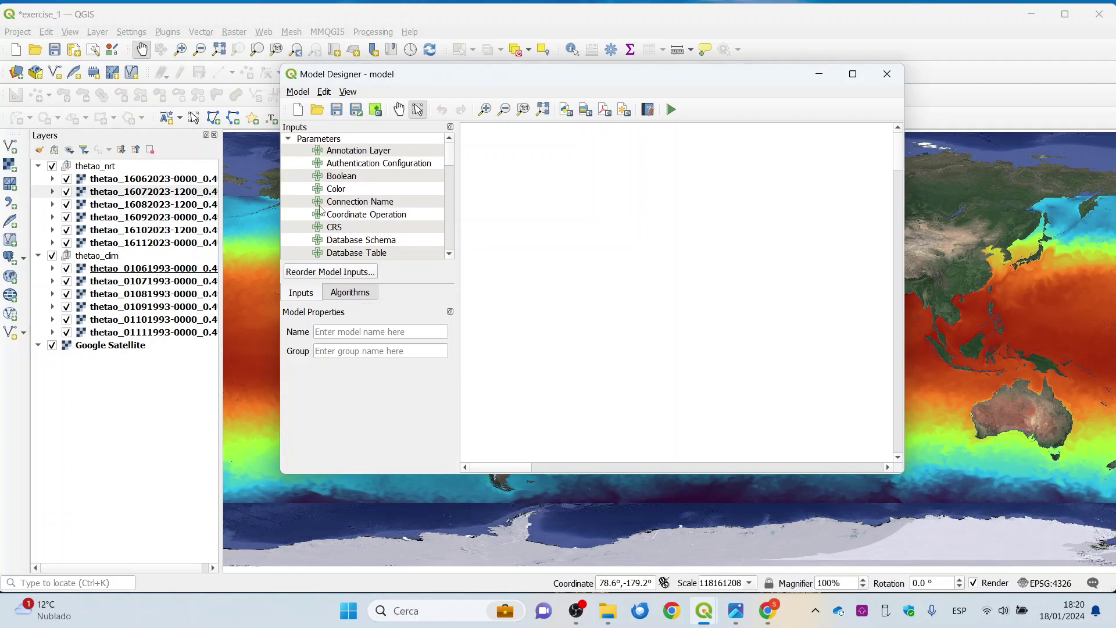
{"action": "scroll", "coordinate": [384, 218], "scroll_direction": "down", "scroll_amount": 1}
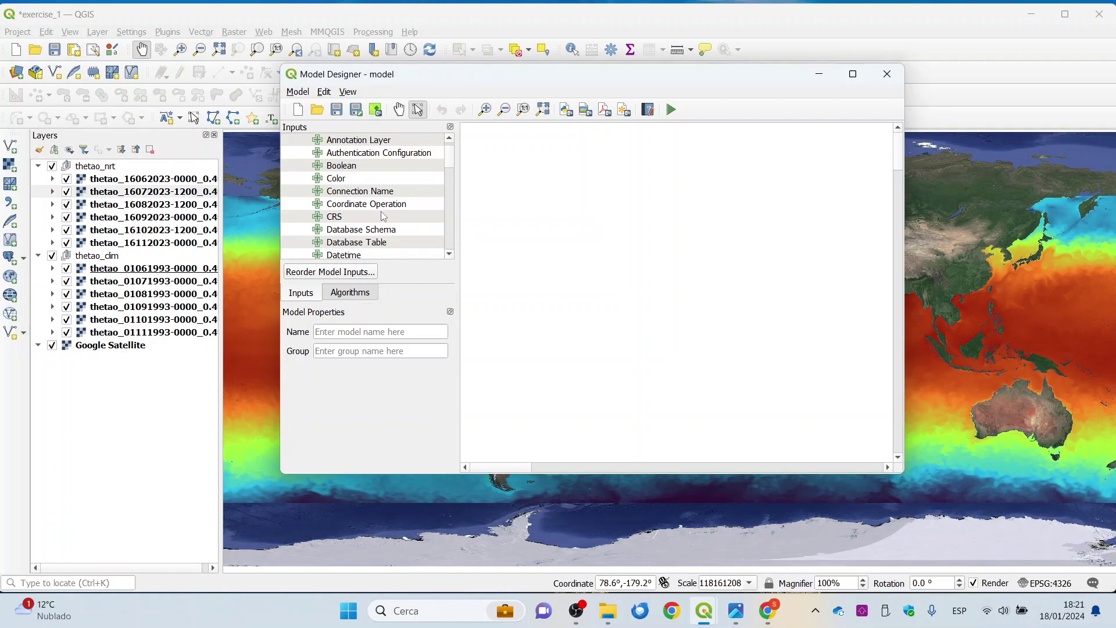
{"action": "scroll", "coordinate": [372, 250], "scroll_direction": "down", "scroll_amount": 1}
{"action": "scroll", "coordinate": [370, 216], "scroll_direction": "down", "scroll_amount": 1}
{"action": "scroll", "coordinate": [369, 220], "scroll_direction": "down", "scroll_amount": 4}
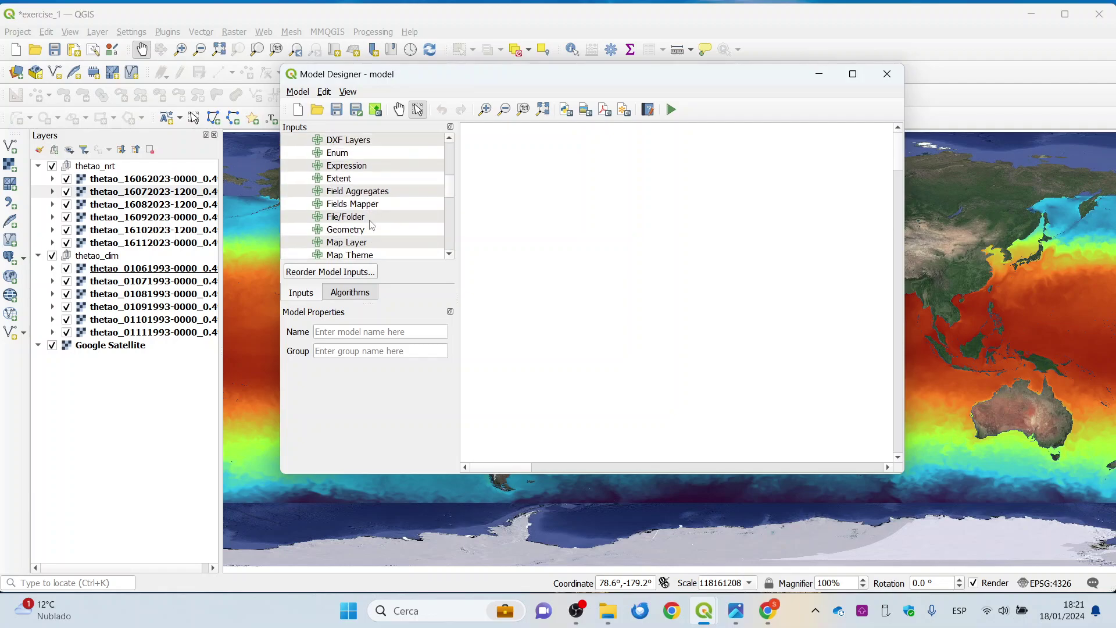
{"action": "scroll", "coordinate": [370, 224], "scroll_direction": "down", "scroll_amount": 5}
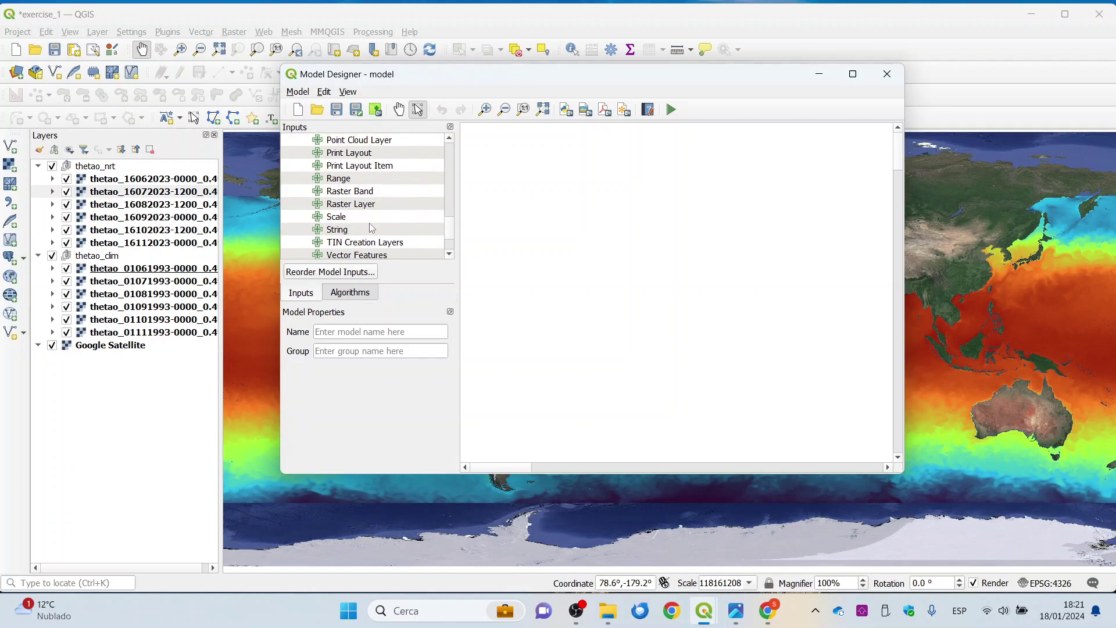
Add two Raster Layer inputs with descriptions sst_nrt and sst_clim.
{"action": "double_click", "coordinate": [360, 205]}
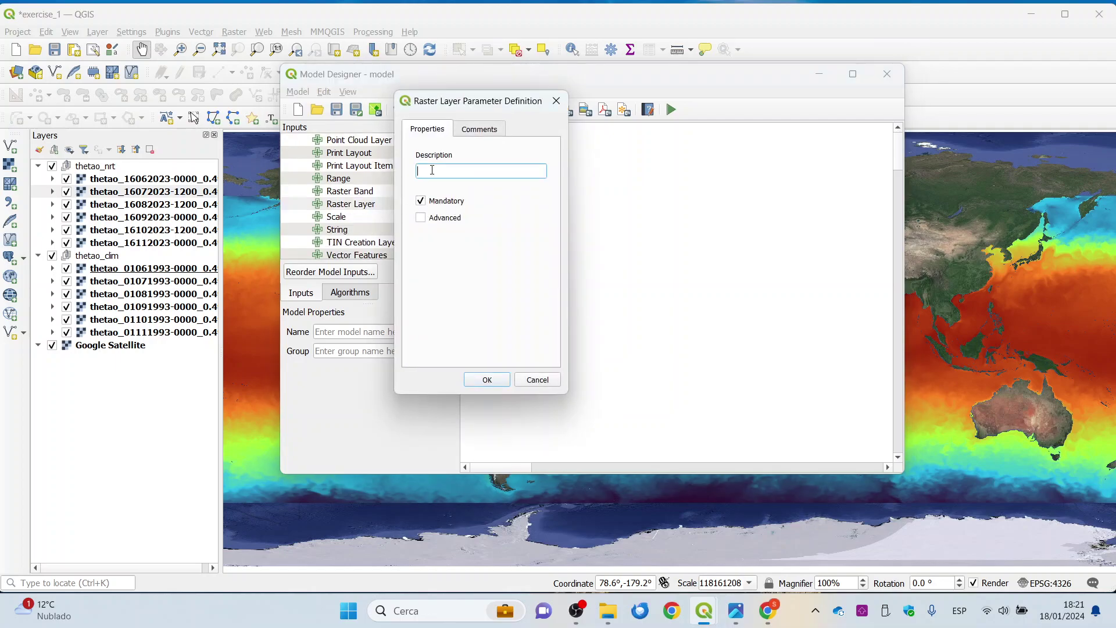
{"action": "type", "text": "sst_nrt"}
{"action": "left_click", "coordinate": [486, 381]}
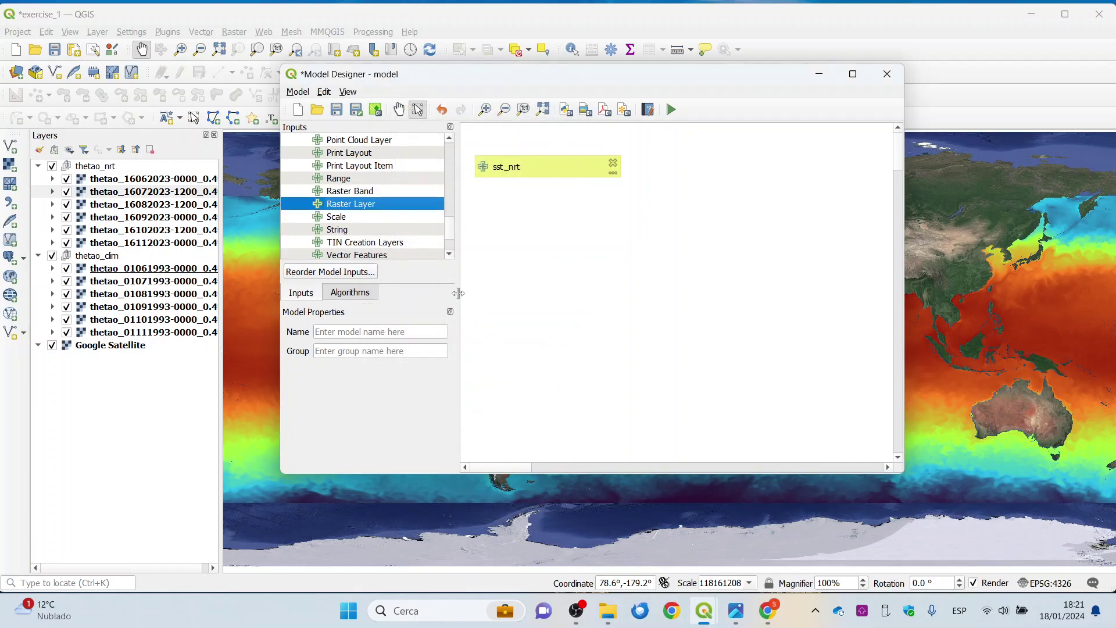
{"action": "double_click", "coordinate": [351, 205]}
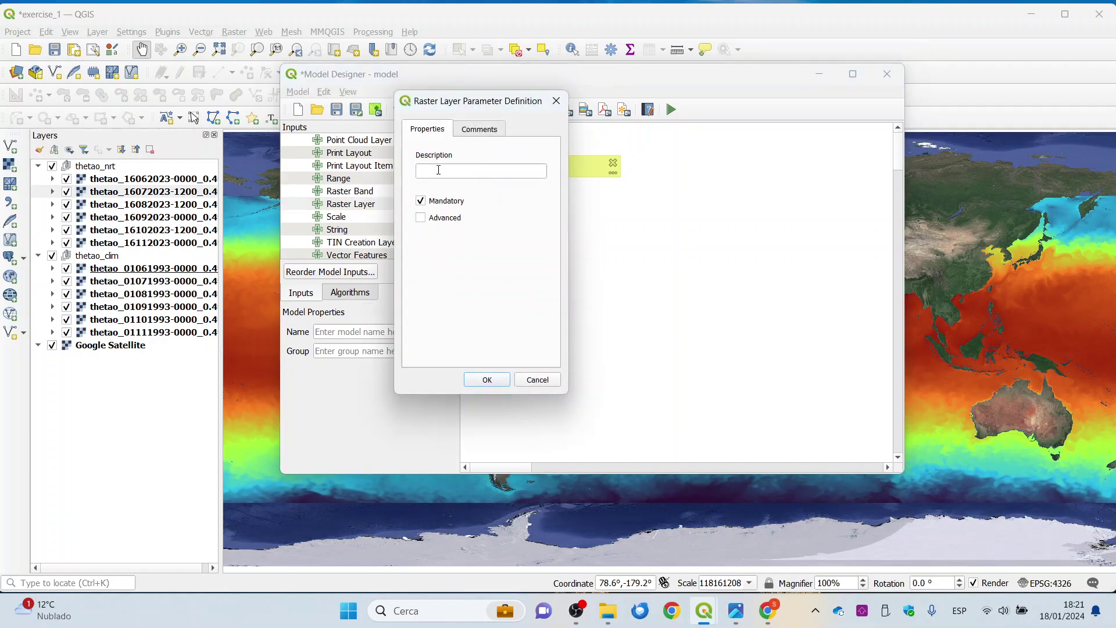
{"action": "type", "text": "sst_clim"}
{"action": "key", "text": "BackSpace"}
{"action": "key", "text": "BackSpace"}
{"action": "type", "text": "im"}
{"action": "left_click", "coordinate": [495, 378]}
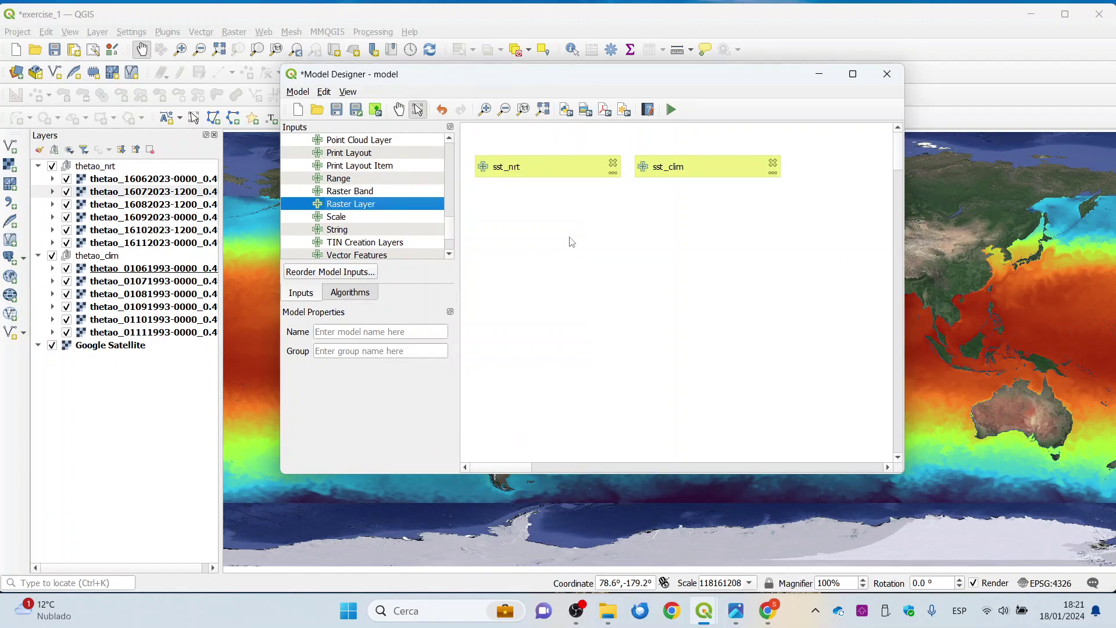
Search the algorithms for 'raster ca' and add a Raster calculator step.
{"action": "left_click", "coordinate": [342, 295]}
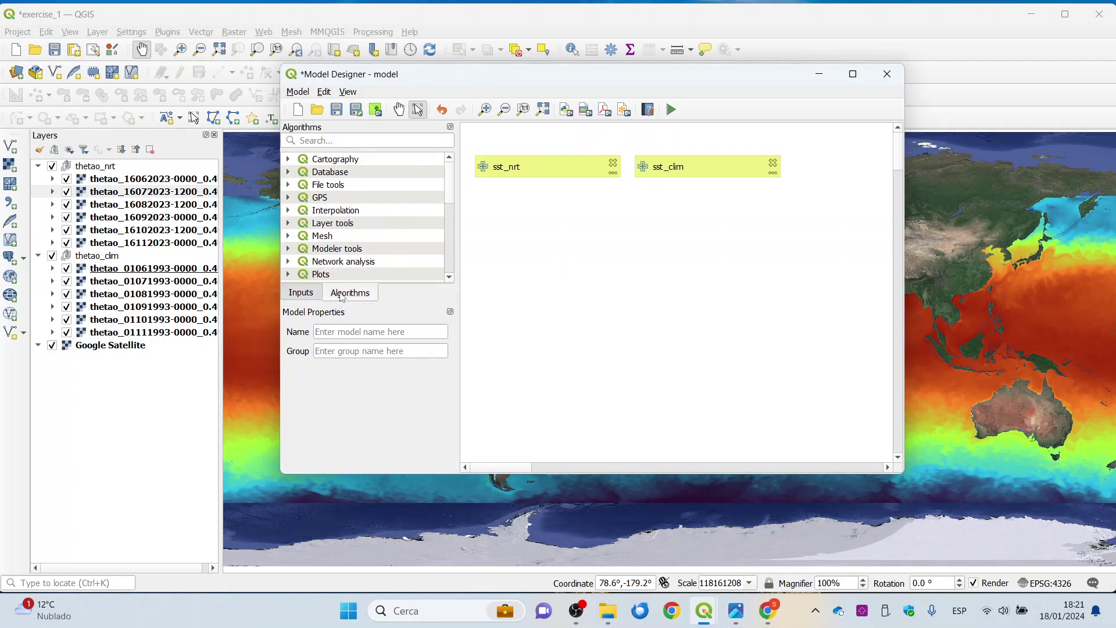
{"action": "left_click", "coordinate": [344, 136]}
{"action": "type", "text": "rast"}
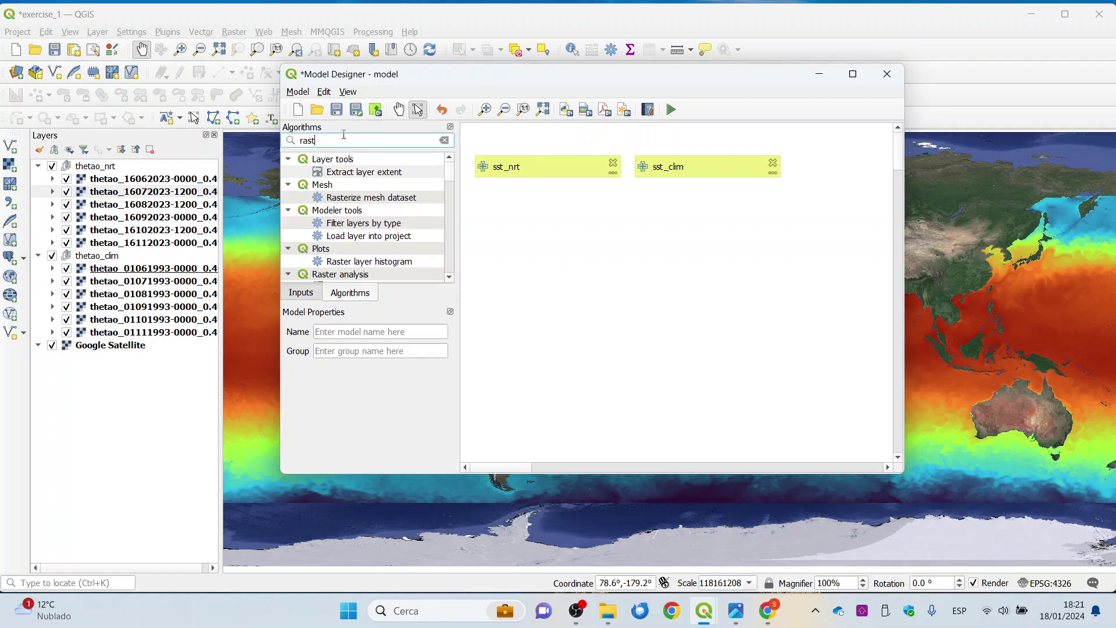
{"action": "type", "text": "er ca"}
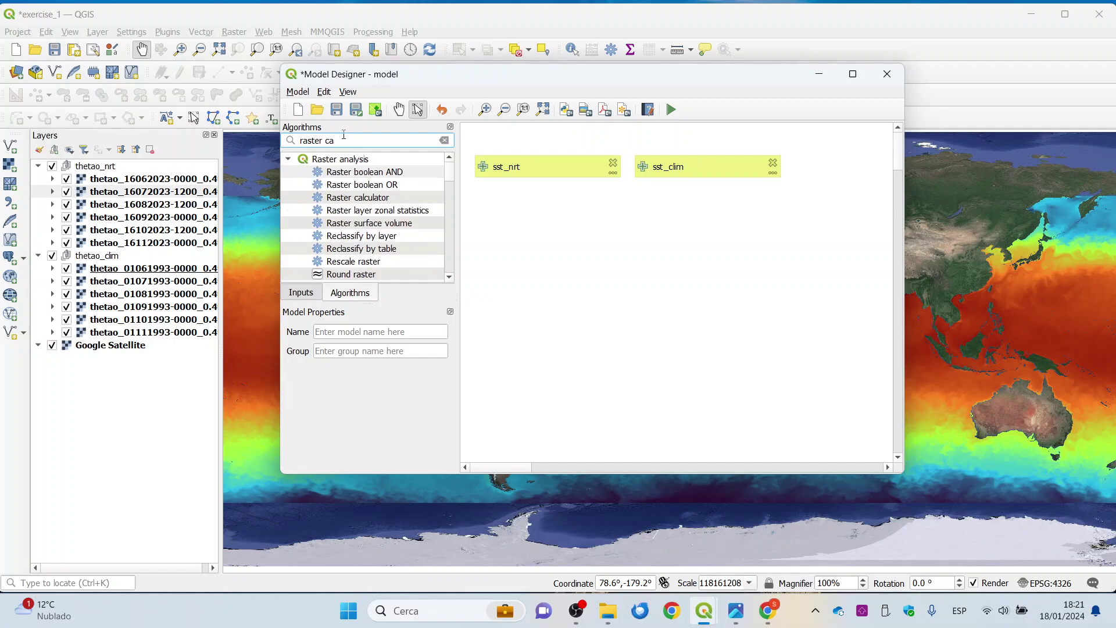
{"action": "double_click", "coordinate": [343, 199]}
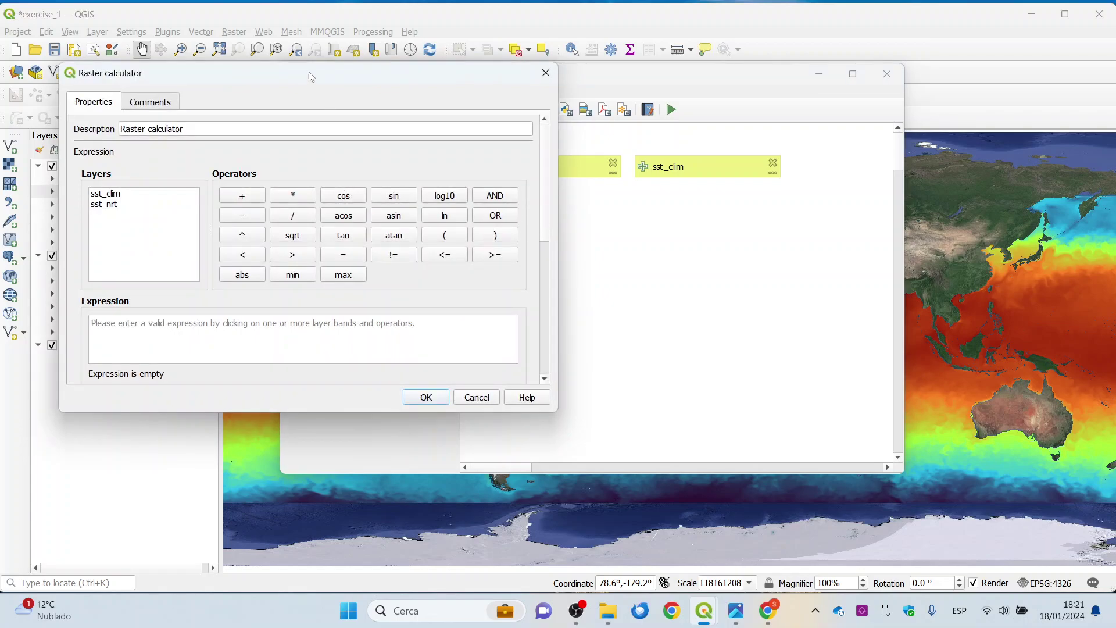
{"action": "left_click_drag", "start_coordinate": [313, 77], "coordinate": [470, 77]}
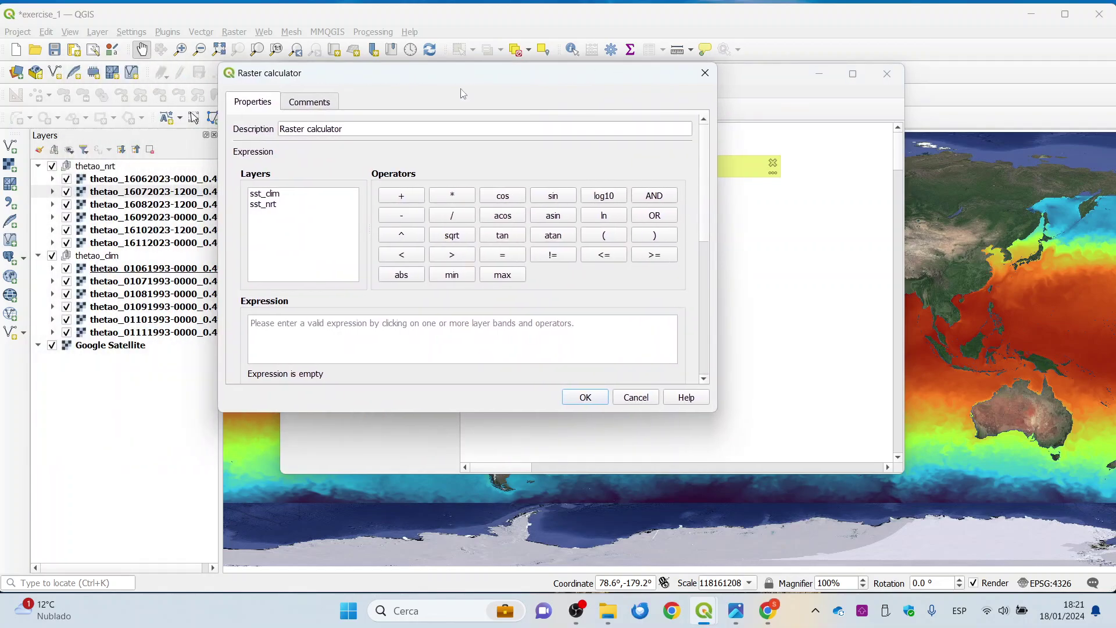
Build the expression "sst_nrt@1" - "sst_clim@1" from the Layers list.
{"action": "left_click", "coordinate": [268, 206]}
{"action": "double_click", "coordinate": [270, 209]}
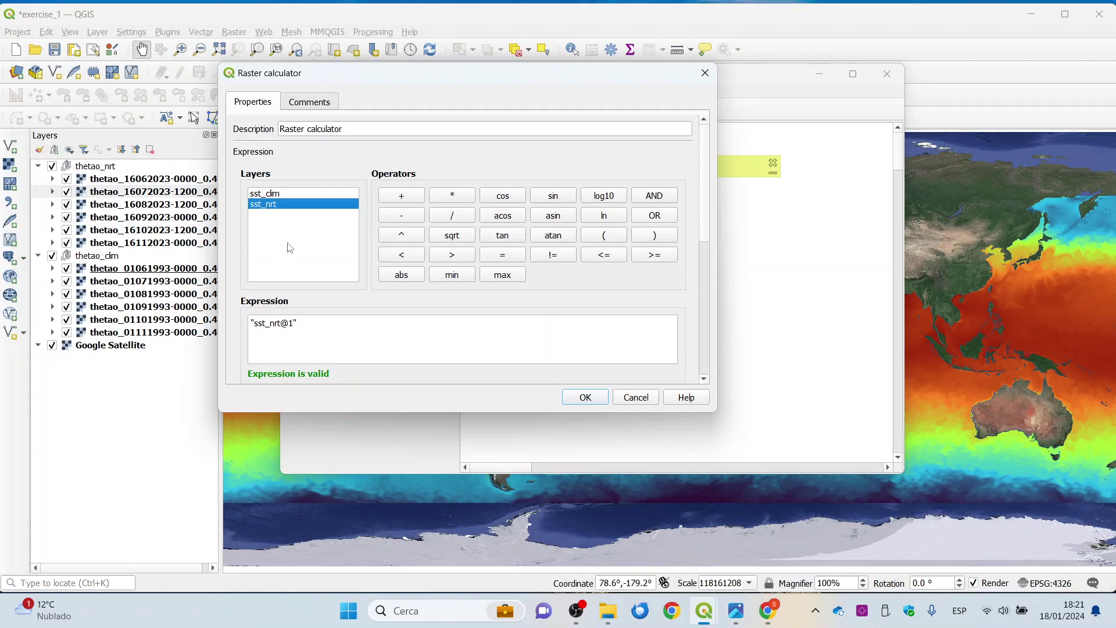
{"action": "left_click", "coordinate": [402, 218]}
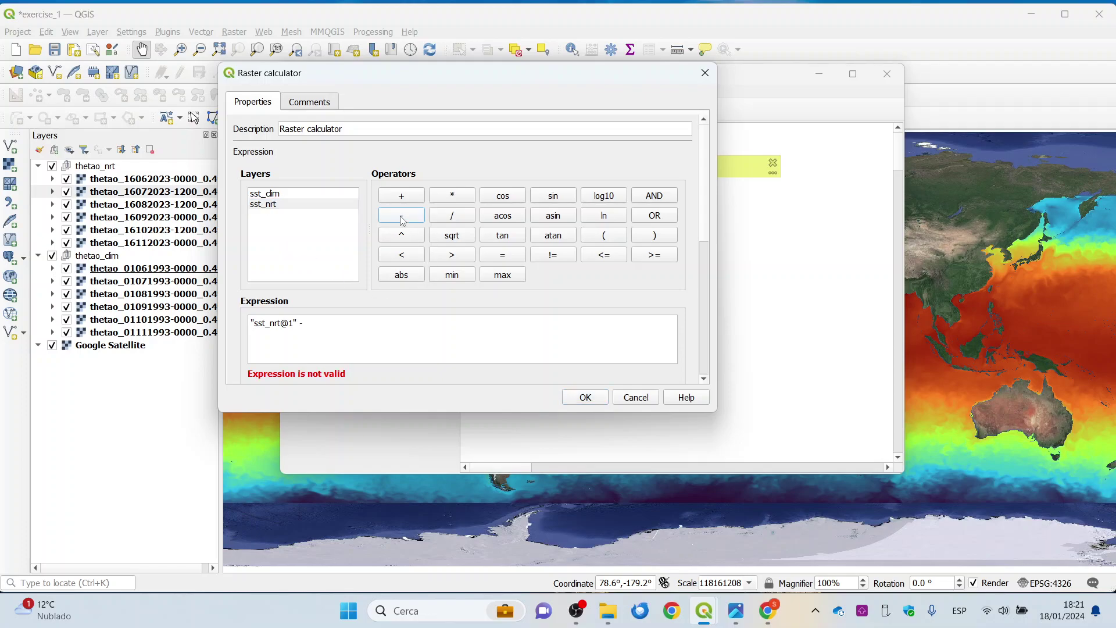
{"action": "double_click", "coordinate": [272, 195]}
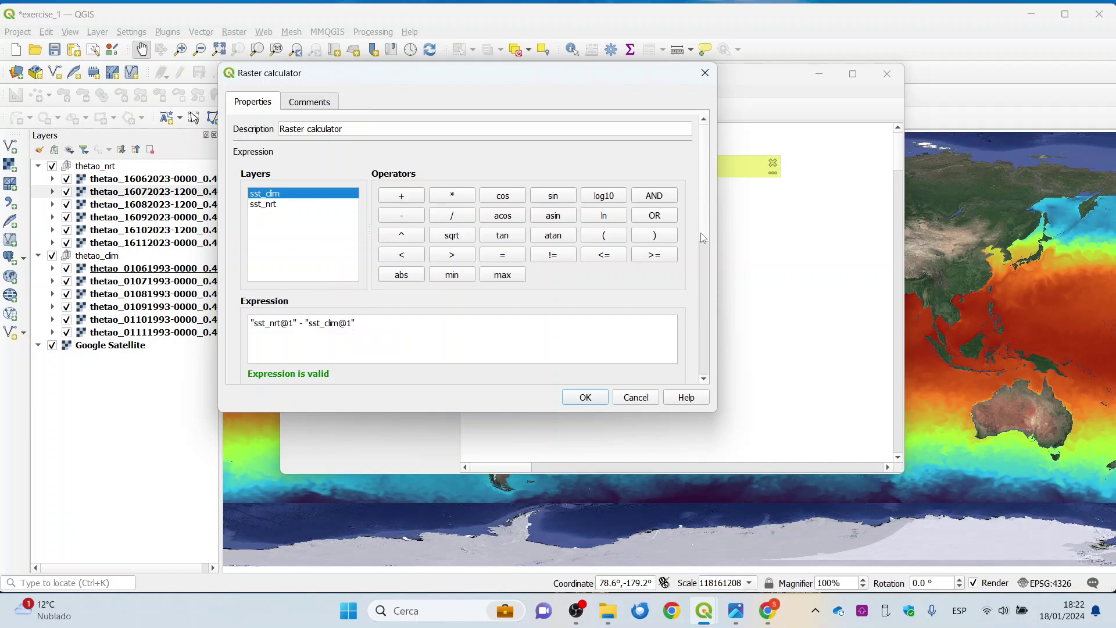
Set both SST inputs as the calculator's reference layers.
{"action": "scroll", "coordinate": [704, 244], "scroll_direction": "down", "scroll_amount": 5}
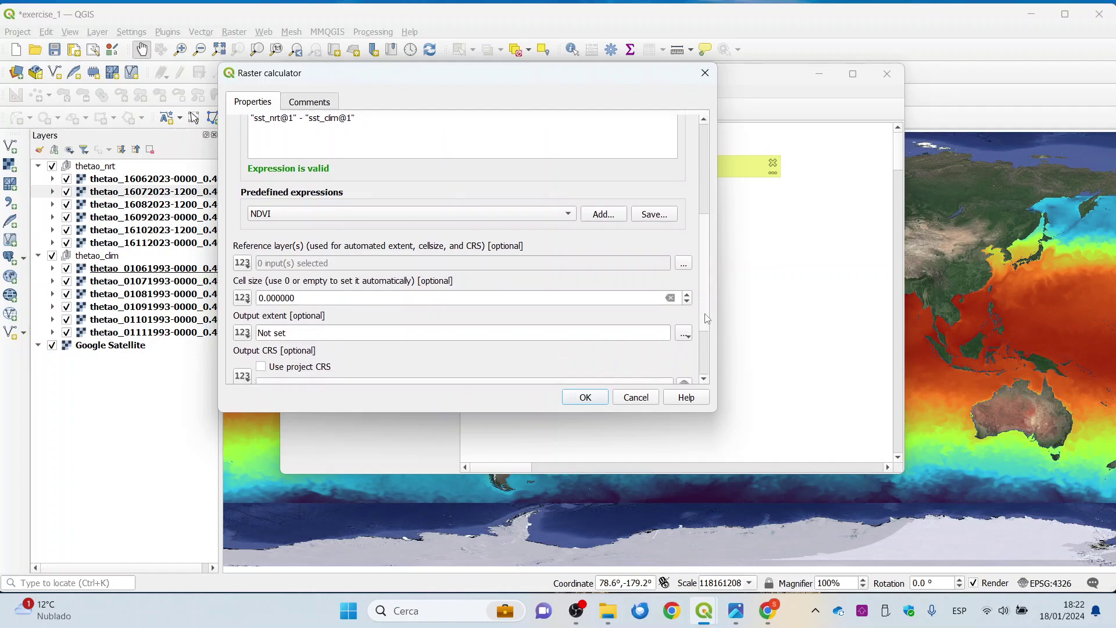
{"action": "scroll", "coordinate": [707, 326], "scroll_direction": "down", "scroll_amount": 1}
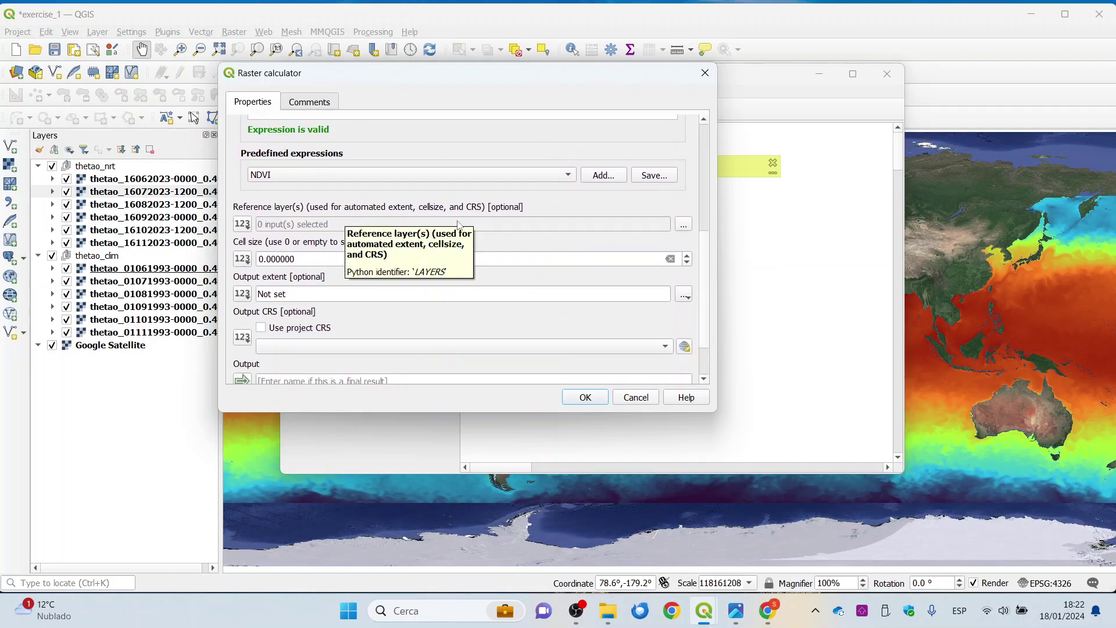
{"action": "left_click", "coordinate": [684, 224]}
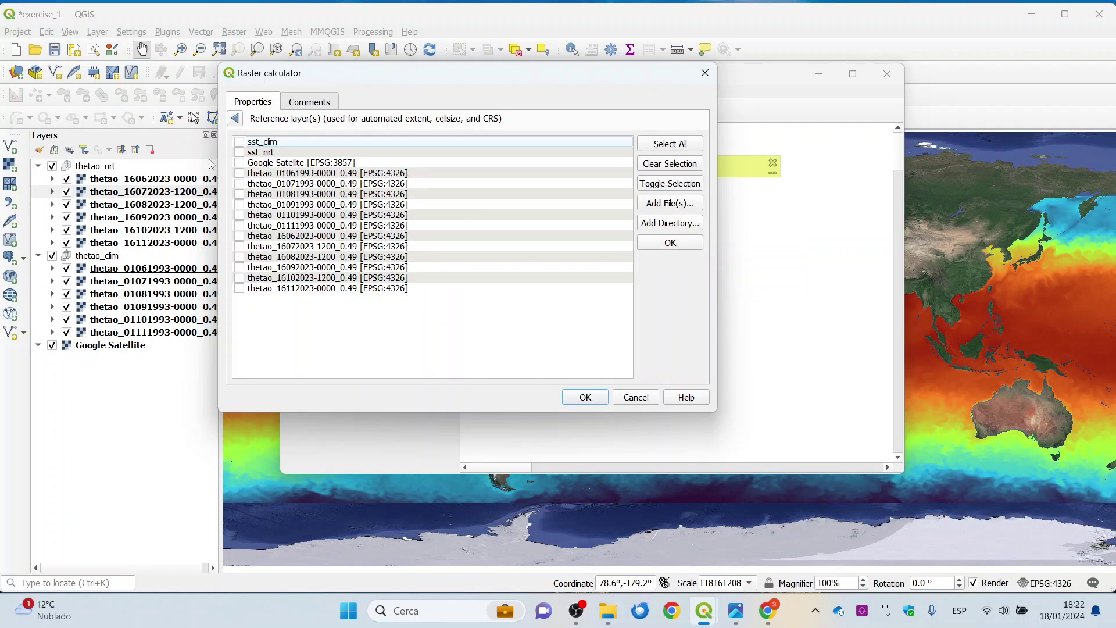
{"action": "left_click", "coordinate": [239, 142]}
{"action": "left_click", "coordinate": [235, 119]}
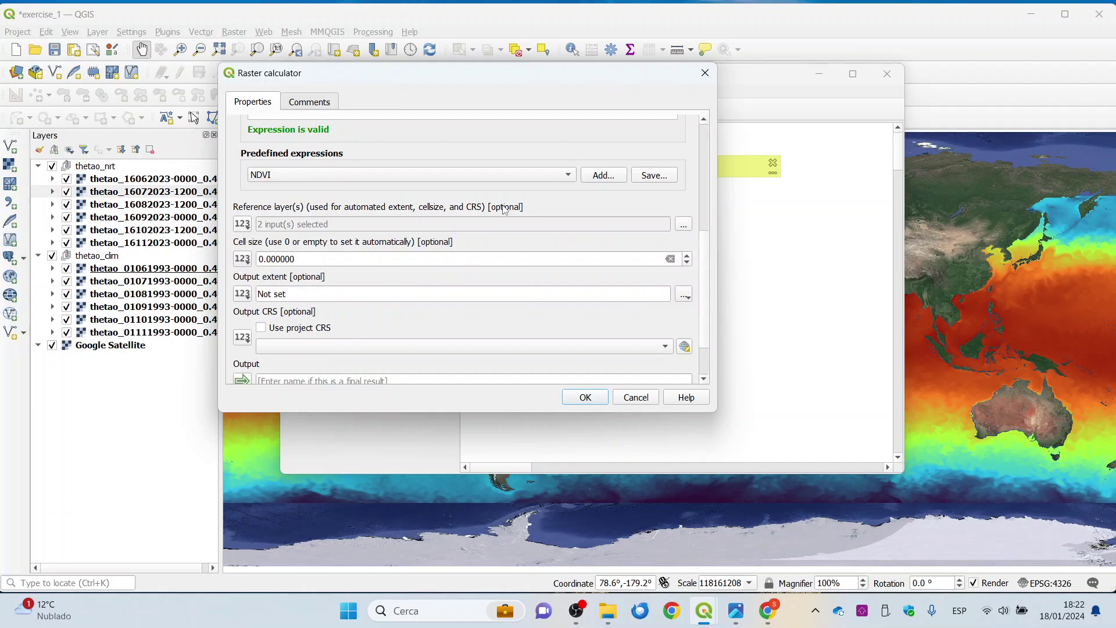
Name the calculator's final output sst_anomaly.
{"action": "left_click_drag", "start_coordinate": [484, 80], "coordinate": [647, 88]}
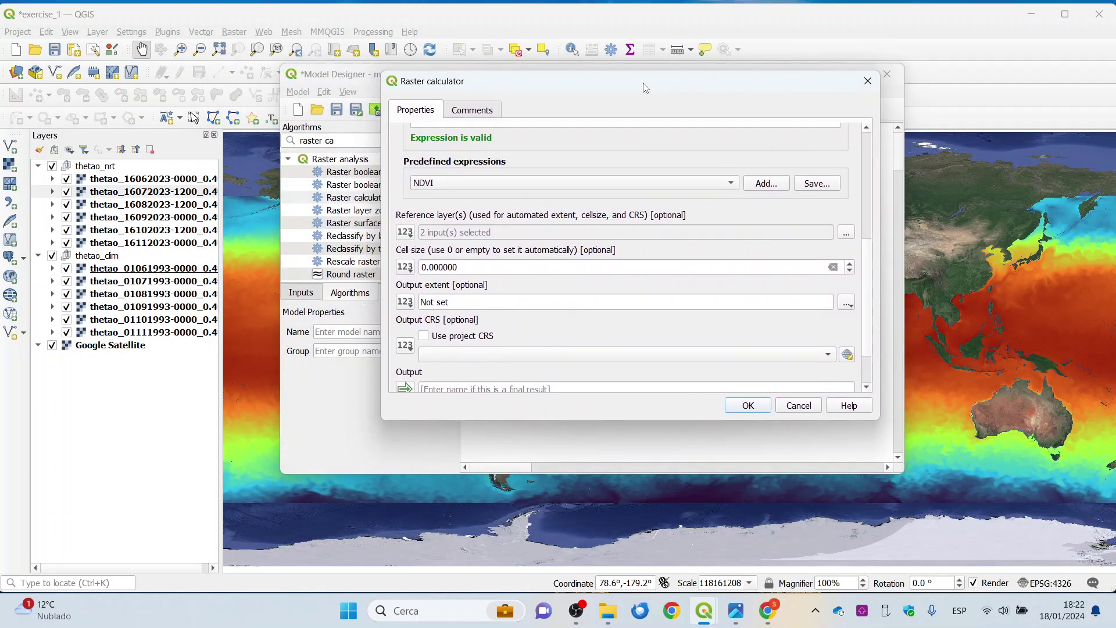
{"action": "scroll", "coordinate": [752, 331], "scroll_direction": "down", "scroll_amount": 2}
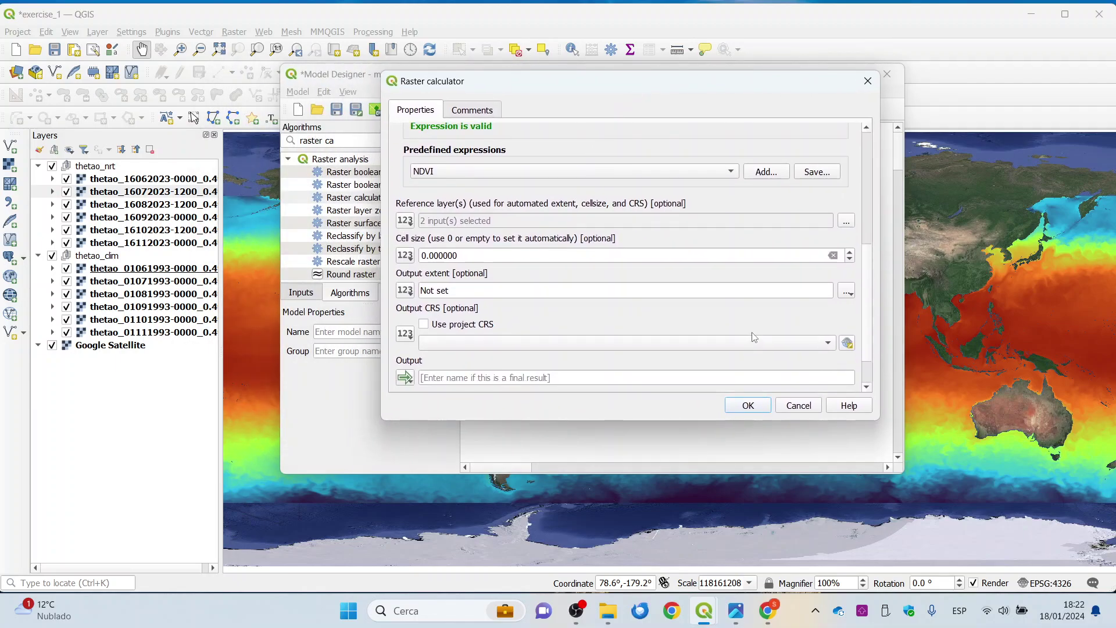
{"action": "left_click", "coordinate": [726, 344]}
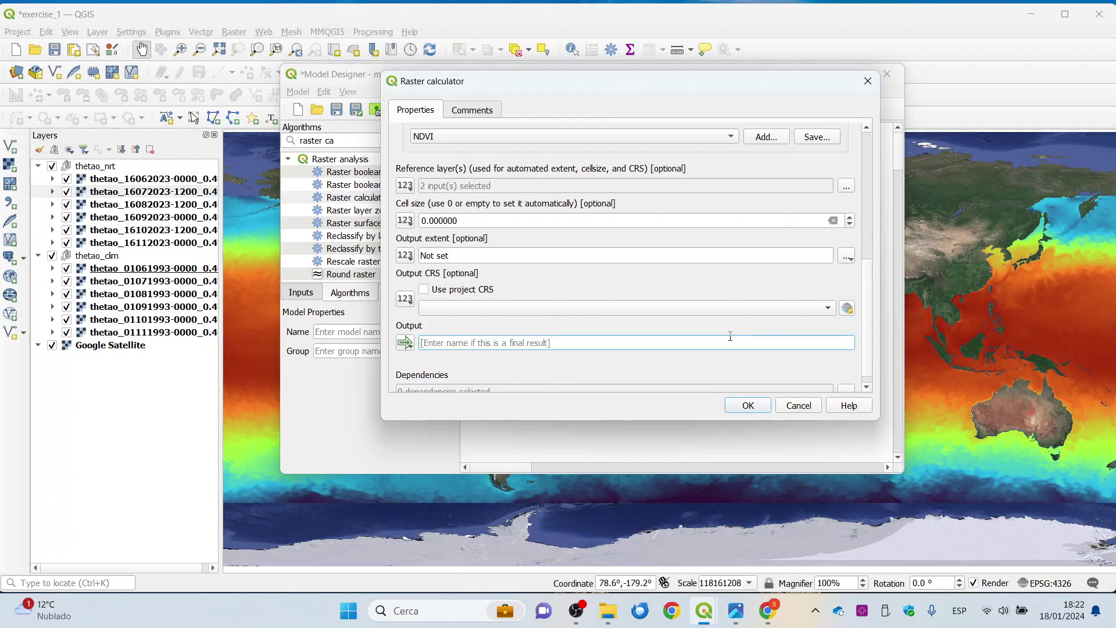
{"action": "type", "text": "sst_"}
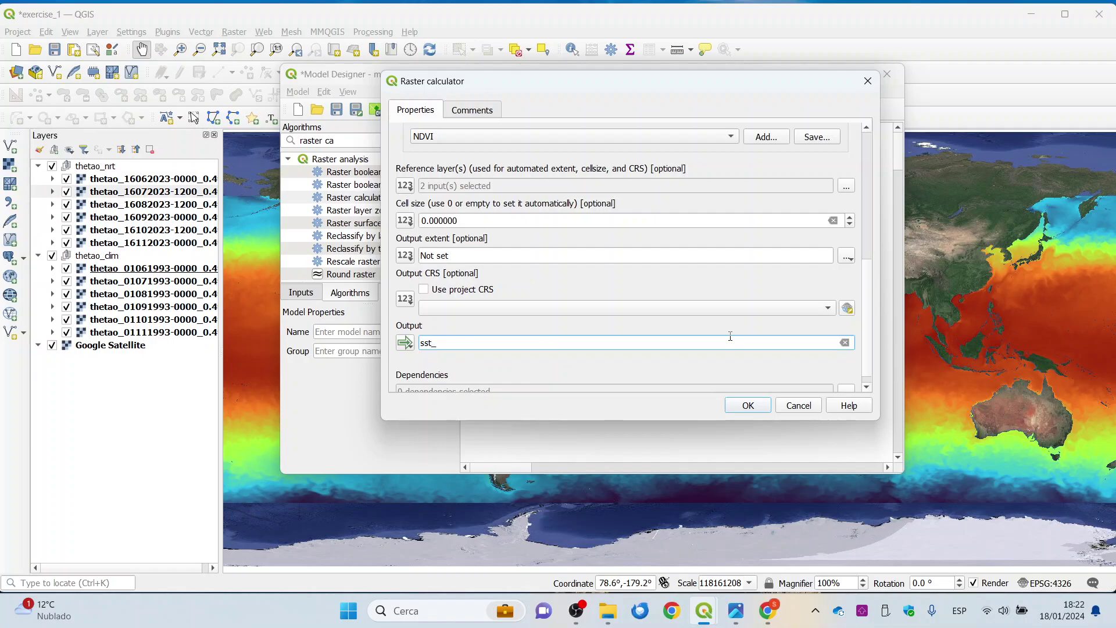
{"action": "type", "text": "anomaly"}
{"action": "left_click", "coordinate": [748, 405]}
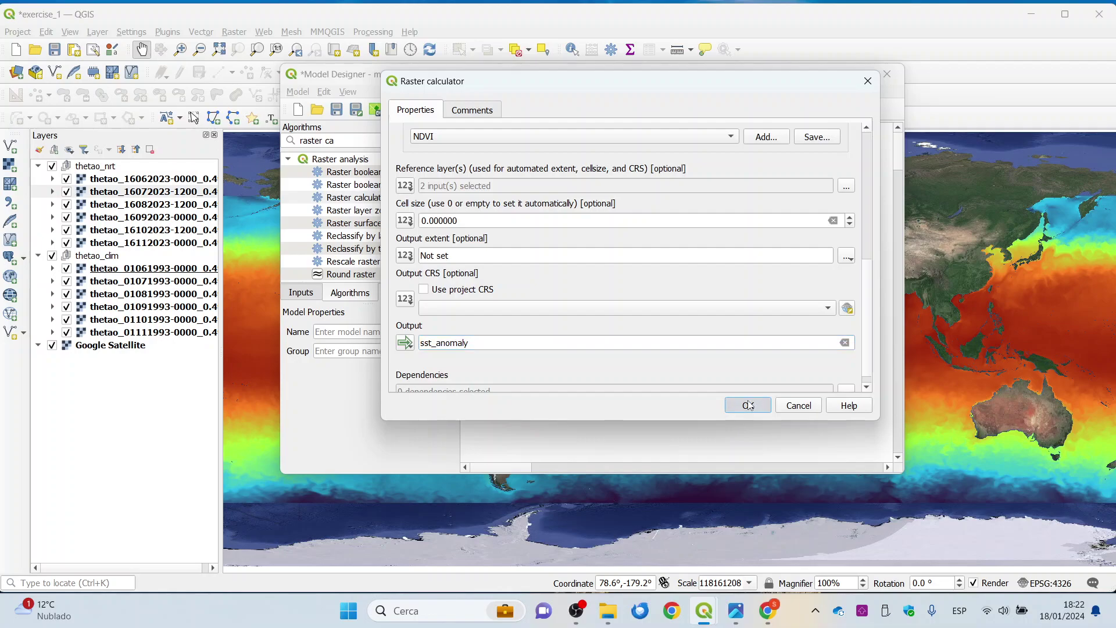
{"action": "scroll", "coordinate": [761, 285], "scroll_direction": "up", "scroll_amount": 1}
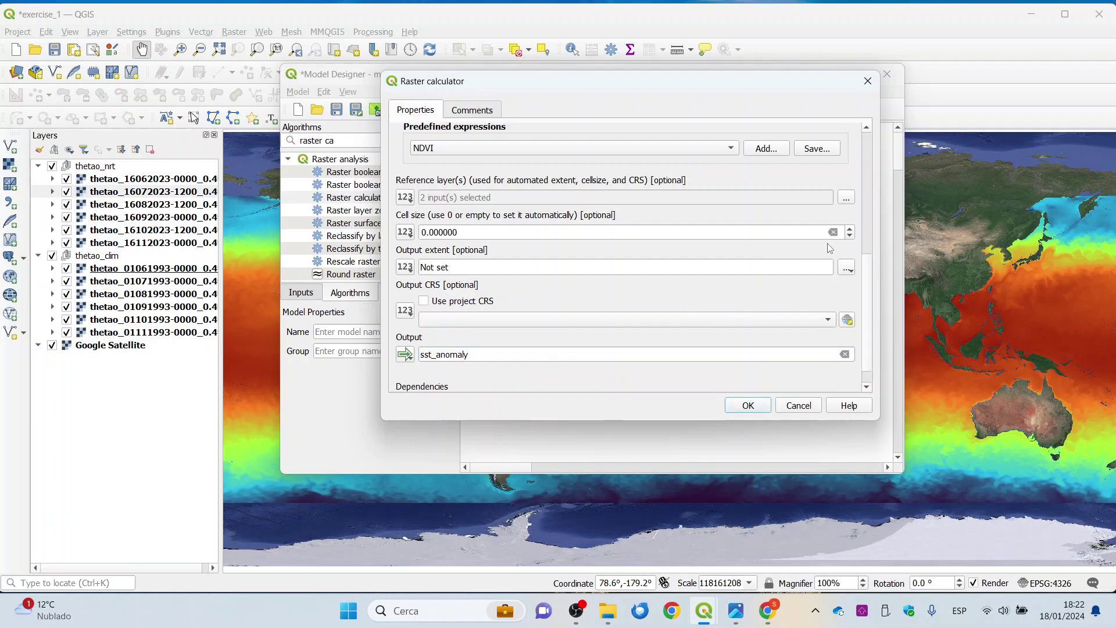
{"action": "scroll", "coordinate": [867, 258], "scroll_direction": "up", "scroll_amount": 3}
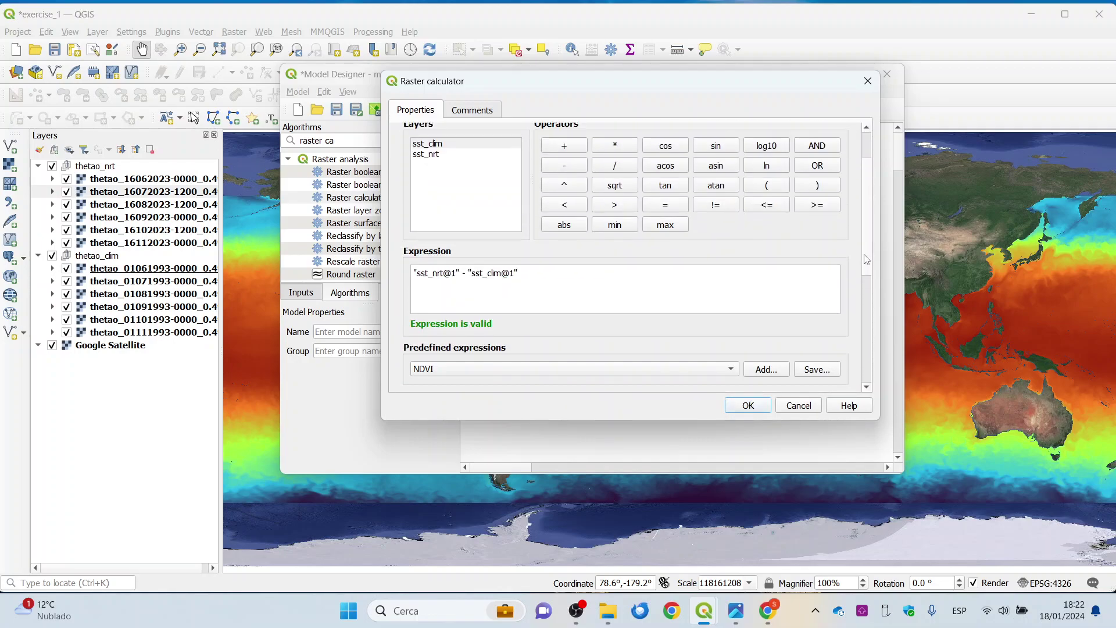
{"action": "scroll", "coordinate": [866, 260], "scroll_direction": "down", "scroll_amount": 3}
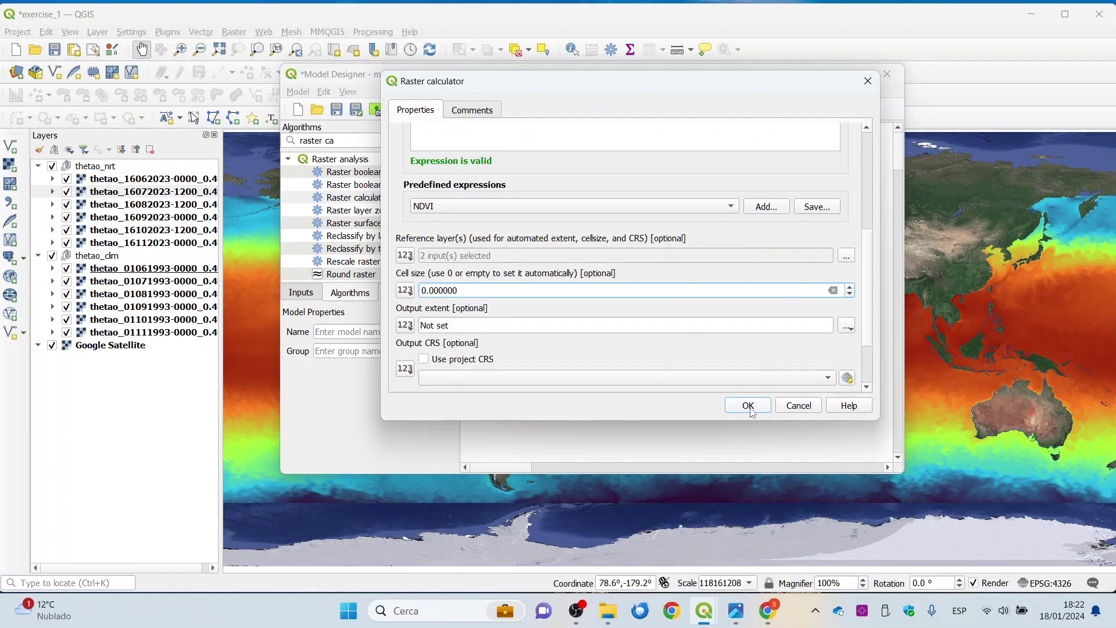
Confirm the Raster calculator step and rearrange it and the sst_anomaly output on the canvas.
{"action": "left_click", "coordinate": [751, 406]}
{"action": "left_click_drag", "start_coordinate": [710, 272], "coordinate": [704, 330]}
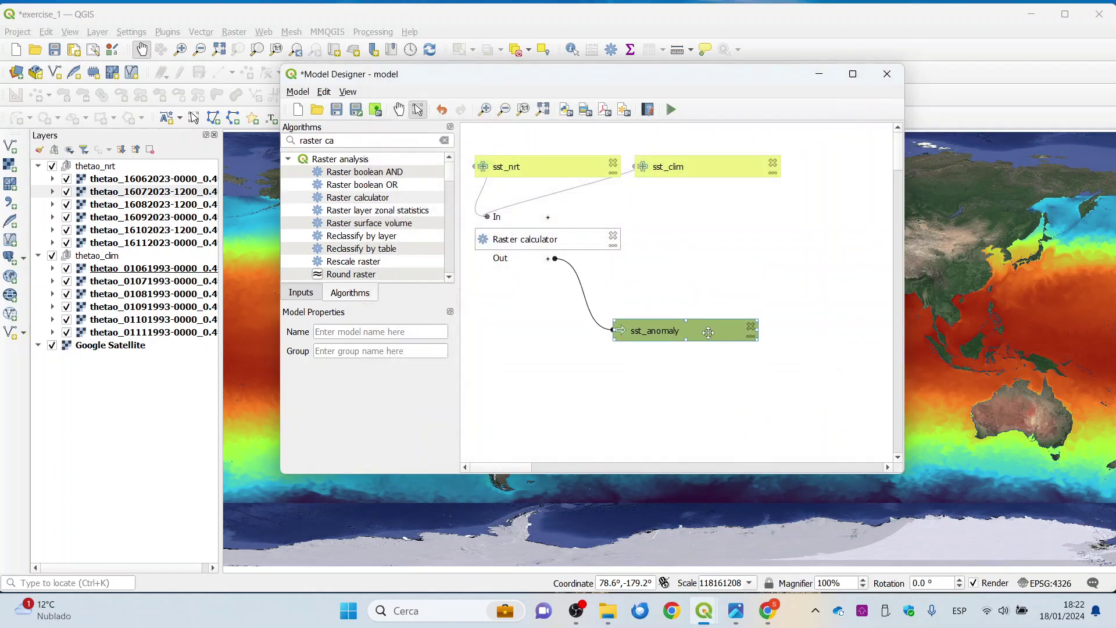
{"action": "left_click_drag", "start_coordinate": [586, 252], "coordinate": [671, 250]}
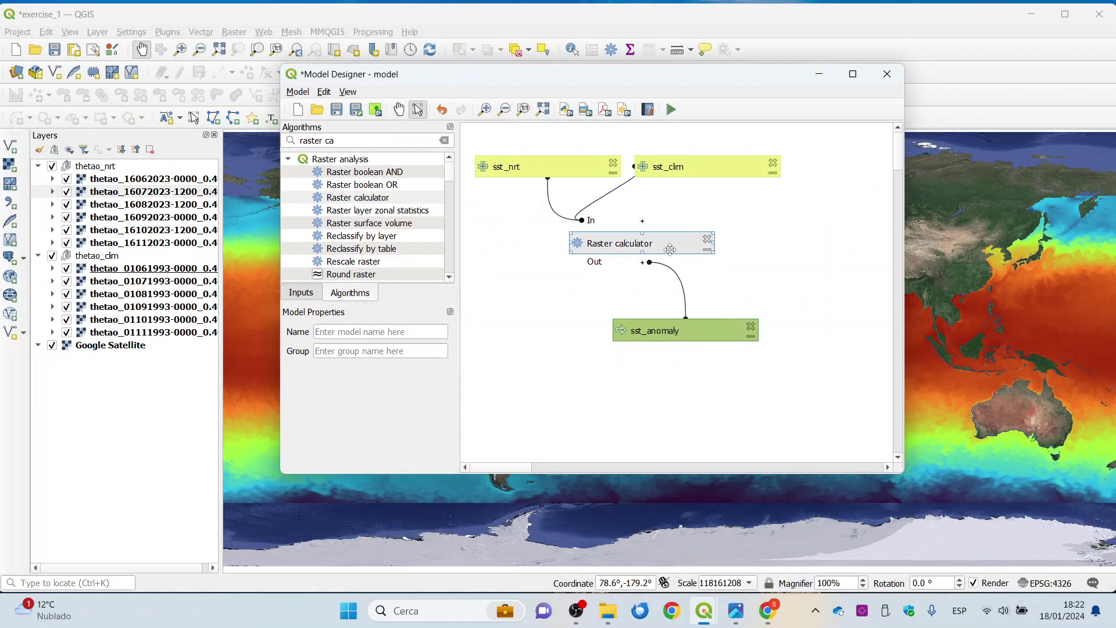
{"action": "left_click", "coordinate": [672, 110]}
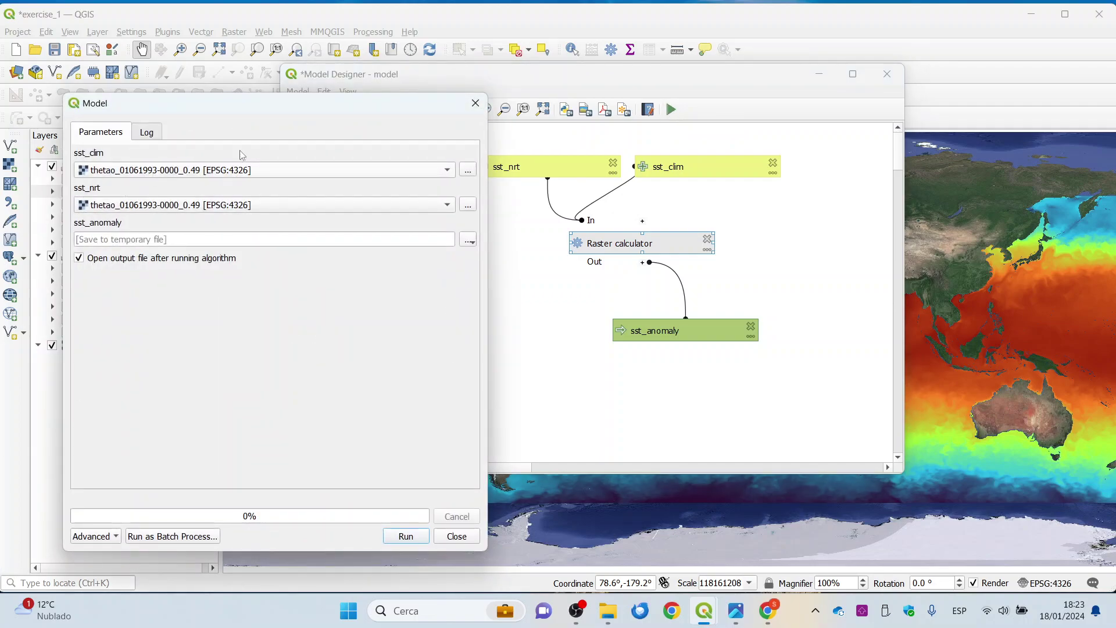
{"action": "left_click_drag", "start_coordinate": [255, 111], "coordinate": [570, 45]}
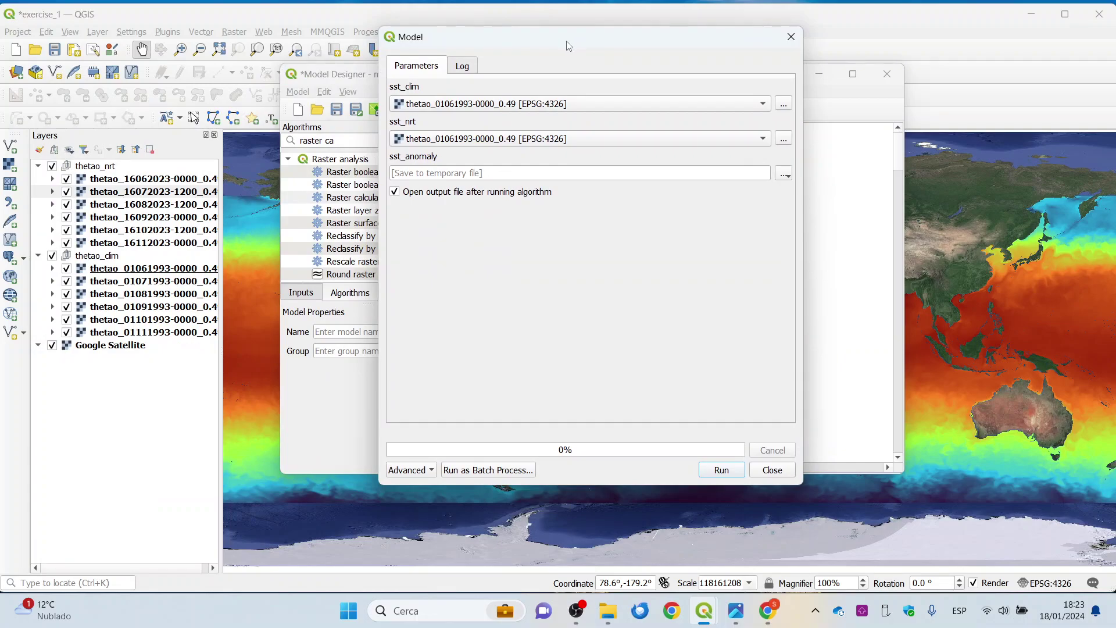
Switch the model to batch mode and widen the dialog and the sst_clim and sst_nrt columns.
{"action": "left_click", "coordinate": [491, 475]}
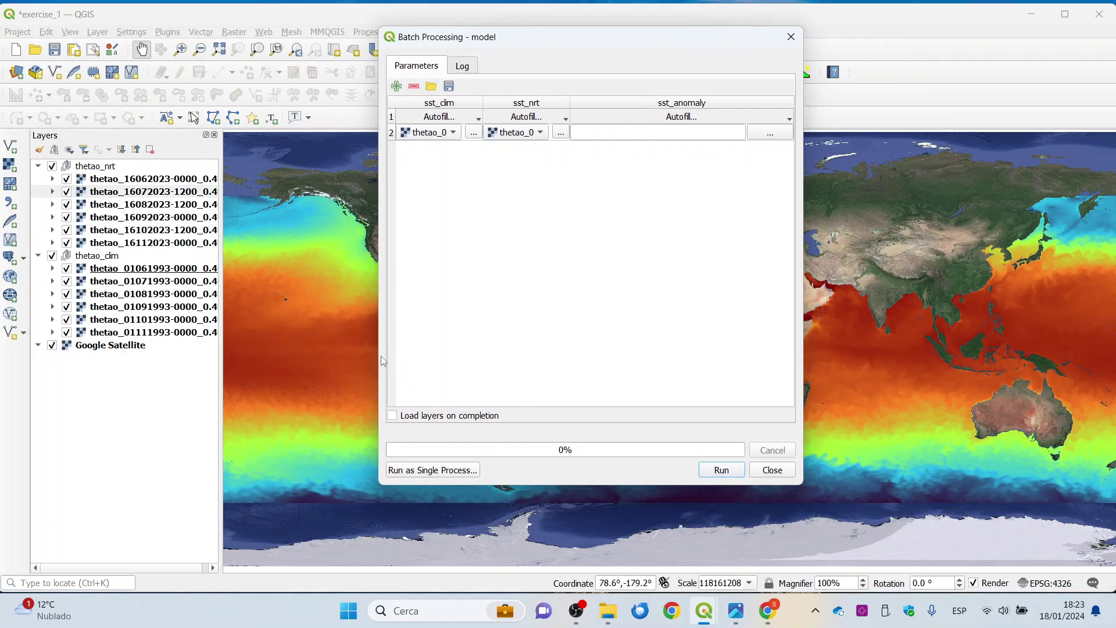
{"action": "left_click_drag", "start_coordinate": [383, 361], "coordinate": [195, 355]}
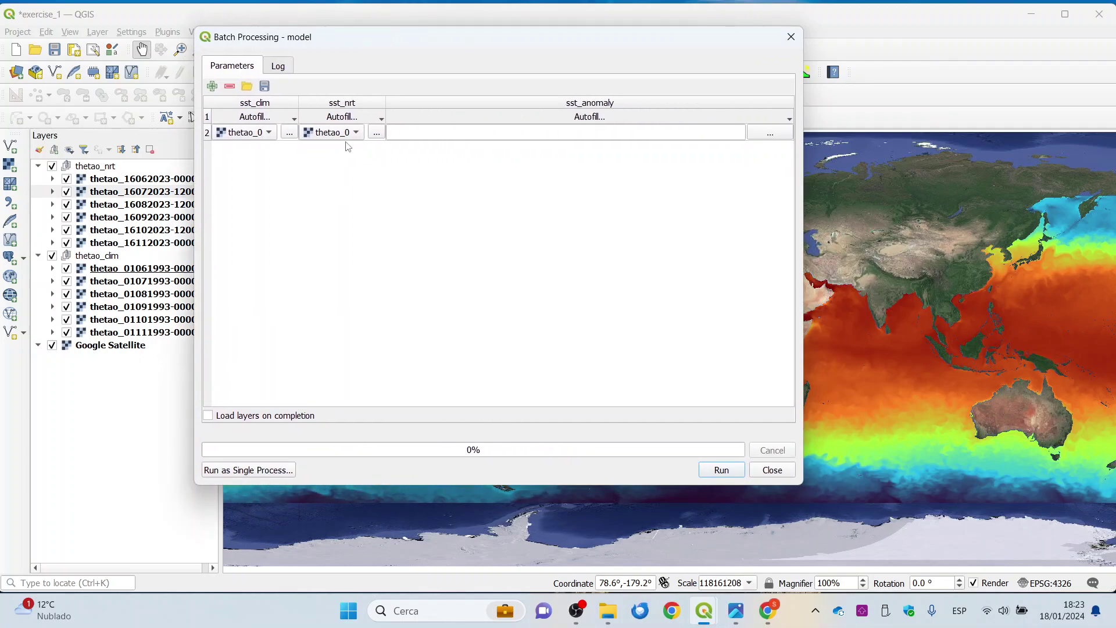
{"action": "left_click_drag", "start_coordinate": [299, 103], "coordinate": [373, 103]}
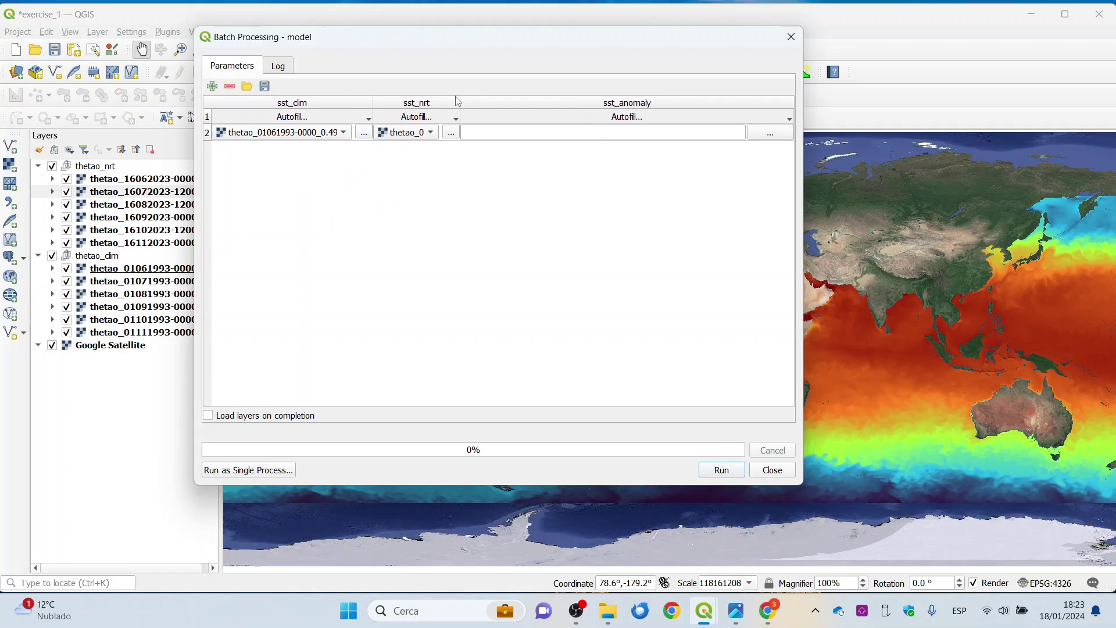
{"action": "left_click_drag", "start_coordinate": [460, 102], "coordinate": [527, 102]}
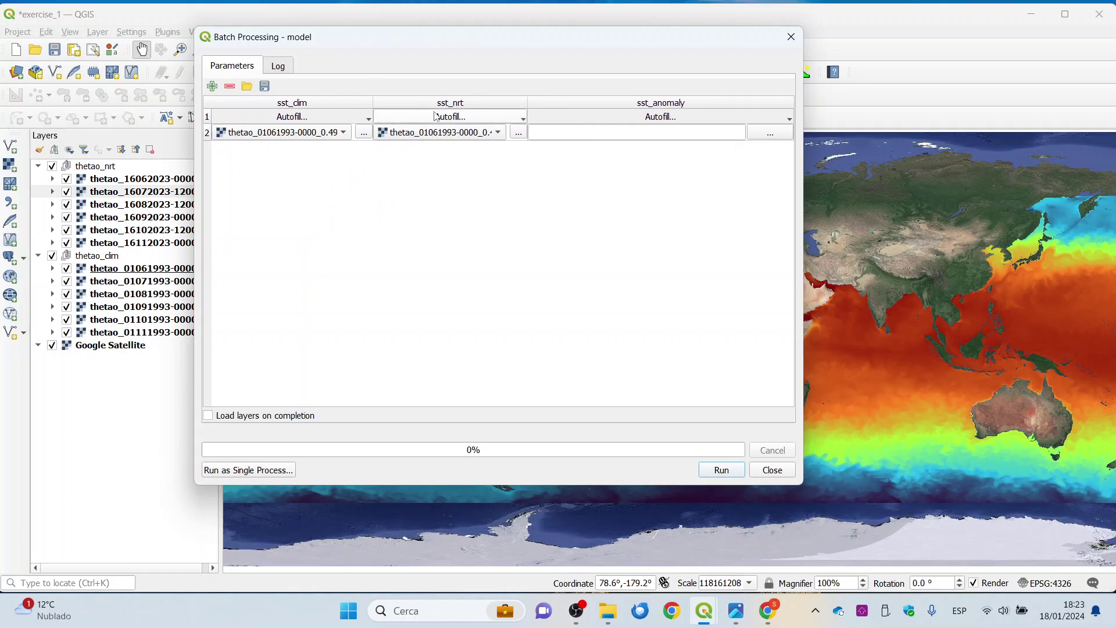
Autofill sst_clim with the six 1993 climatology layers, 01061993 to 01111993, and delete the duplicate row.
{"action": "left_click", "coordinate": [369, 118]}
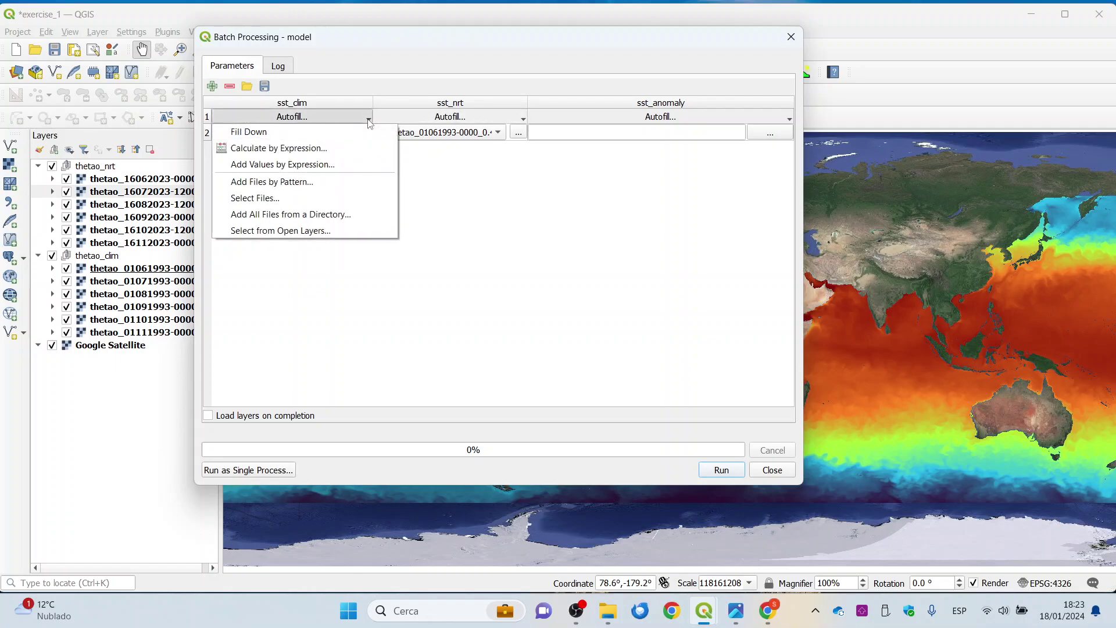
{"action": "left_click", "coordinate": [302, 232]}
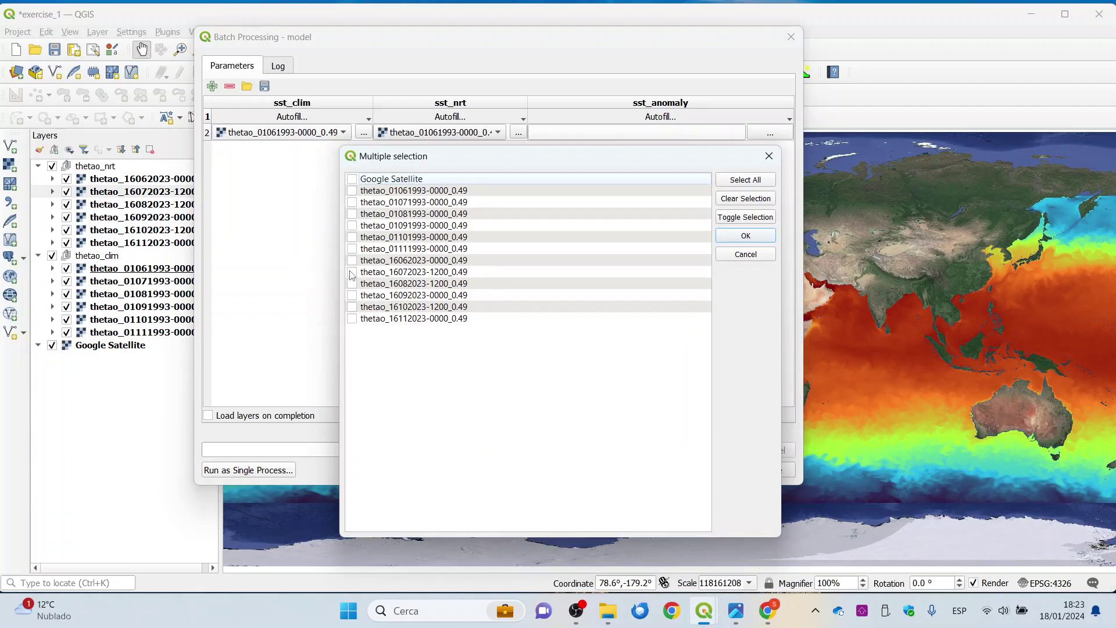
{"action": "left_click", "coordinate": [352, 191]}
{"action": "left_click", "coordinate": [352, 203]}
{"action": "left_click", "coordinate": [352, 214]}
{"action": "left_click", "coordinate": [353, 225]}
{"action": "left_click", "coordinate": [353, 237]}
{"action": "left_click", "coordinate": [353, 249]}
{"action": "left_click", "coordinate": [747, 237]}
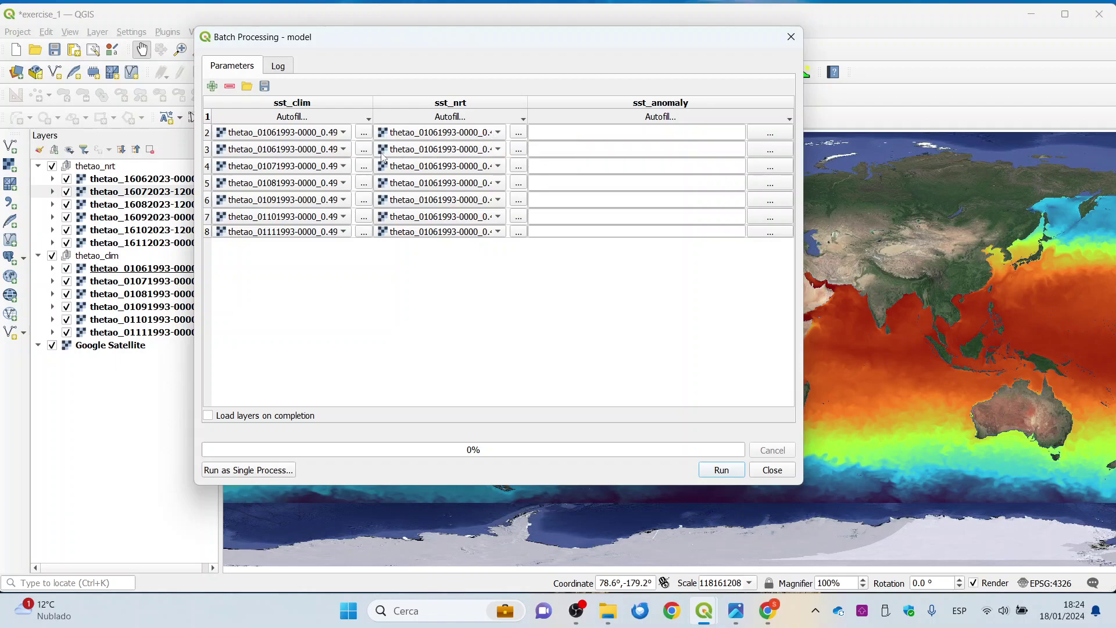
{"action": "left_click", "coordinate": [208, 133]}
{"action": "left_click", "coordinate": [230, 86]}
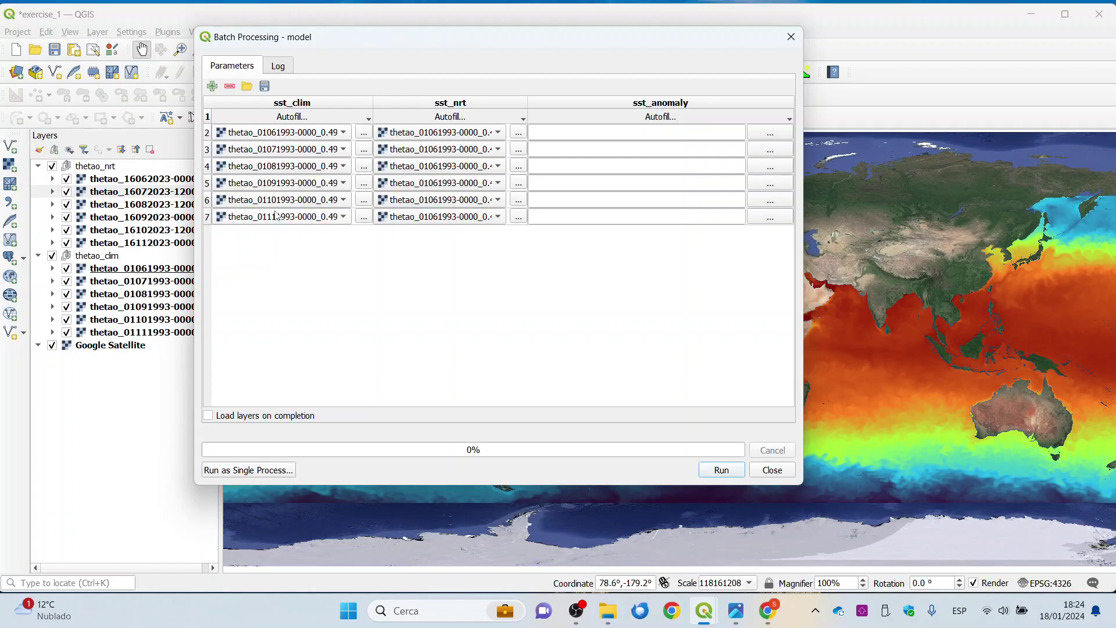
Set sst_nrt for rows 2–4 to thetao_16062023, thetao_16072023 and thetao_16082023.
{"action": "left_click", "coordinate": [474, 132]}
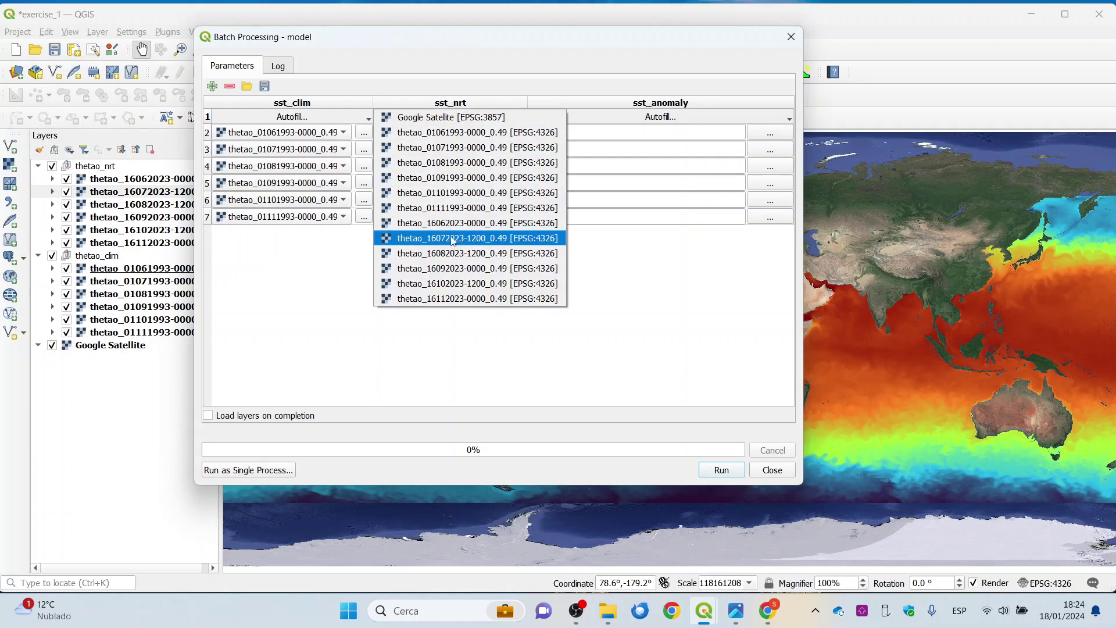
{"action": "left_click", "coordinate": [448, 224]}
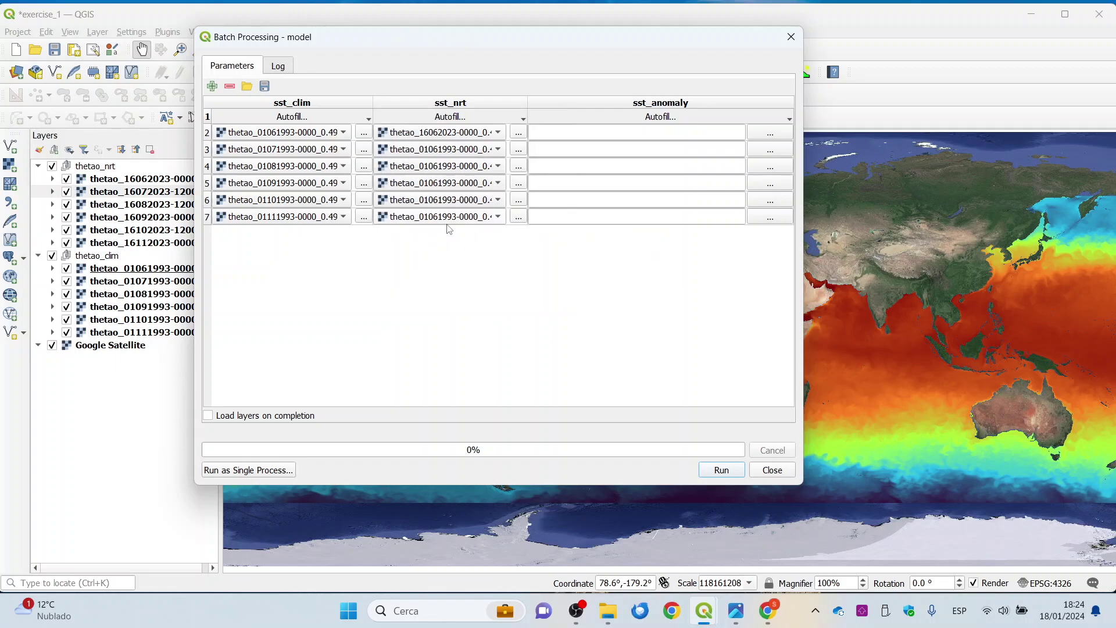
{"action": "left_click", "coordinate": [453, 198]}
{"action": "left_click", "coordinate": [442, 264]}
{"action": "left_click", "coordinate": [443, 177]}
{"action": "left_click", "coordinate": [442, 288]}
Set sst_nrt for rows 5–7 to thetao_16092023, thetao_16102023 and thetao_16112023.
{"action": "left_click", "coordinate": [424, 184]}
{"action": "left_click", "coordinate": [436, 318]}
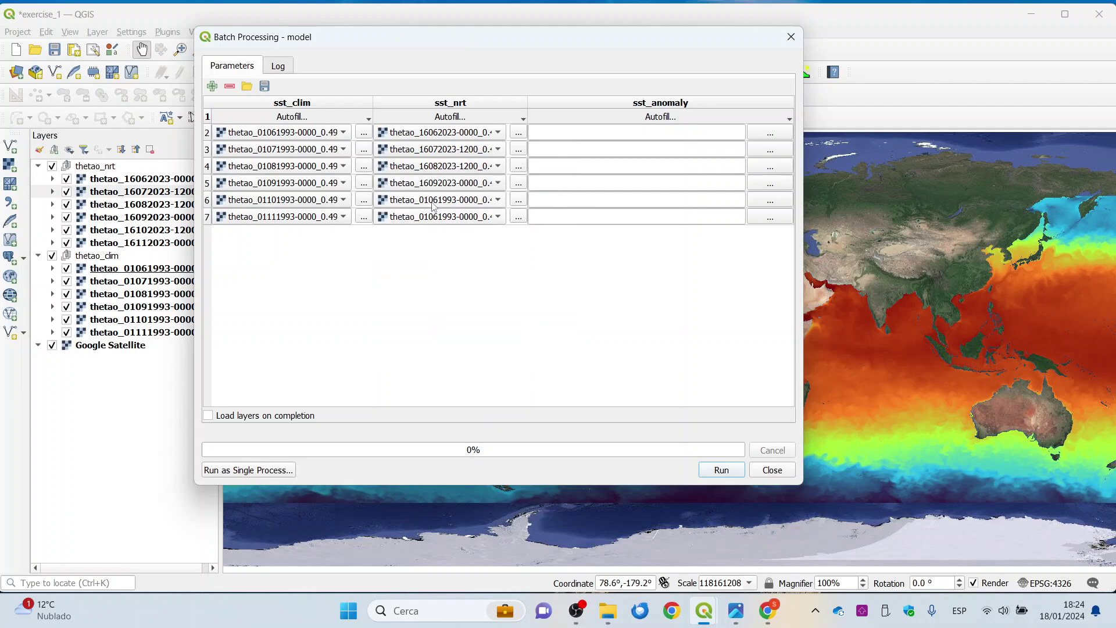
{"action": "left_click", "coordinate": [433, 201]}
{"action": "left_click", "coordinate": [441, 352]}
{"action": "left_click", "coordinate": [441, 217]}
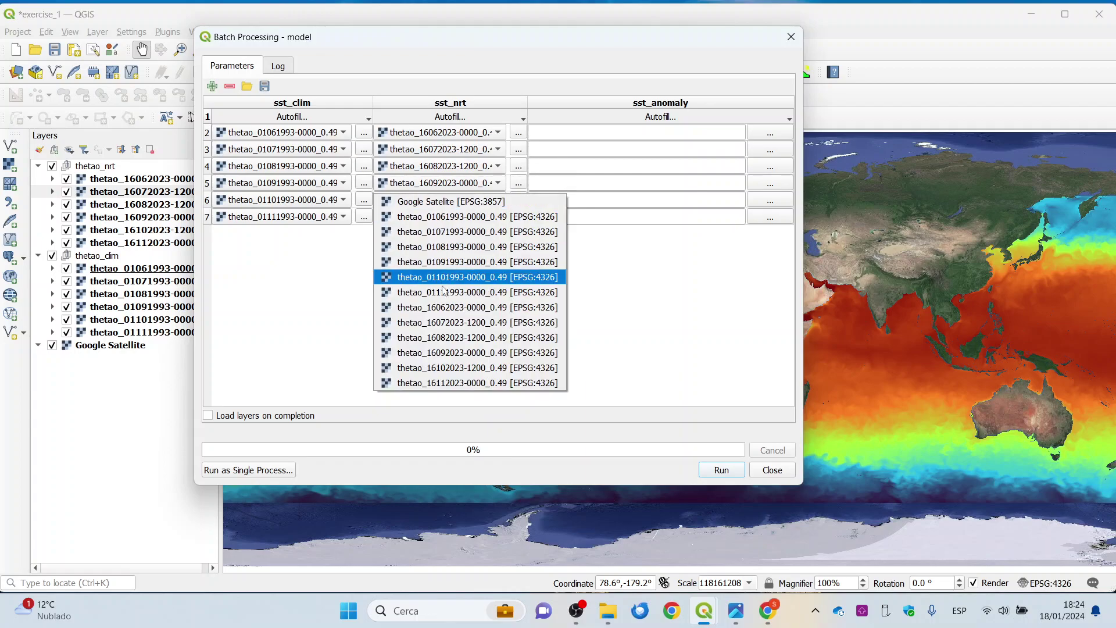
{"action": "left_click", "coordinate": [449, 387]}
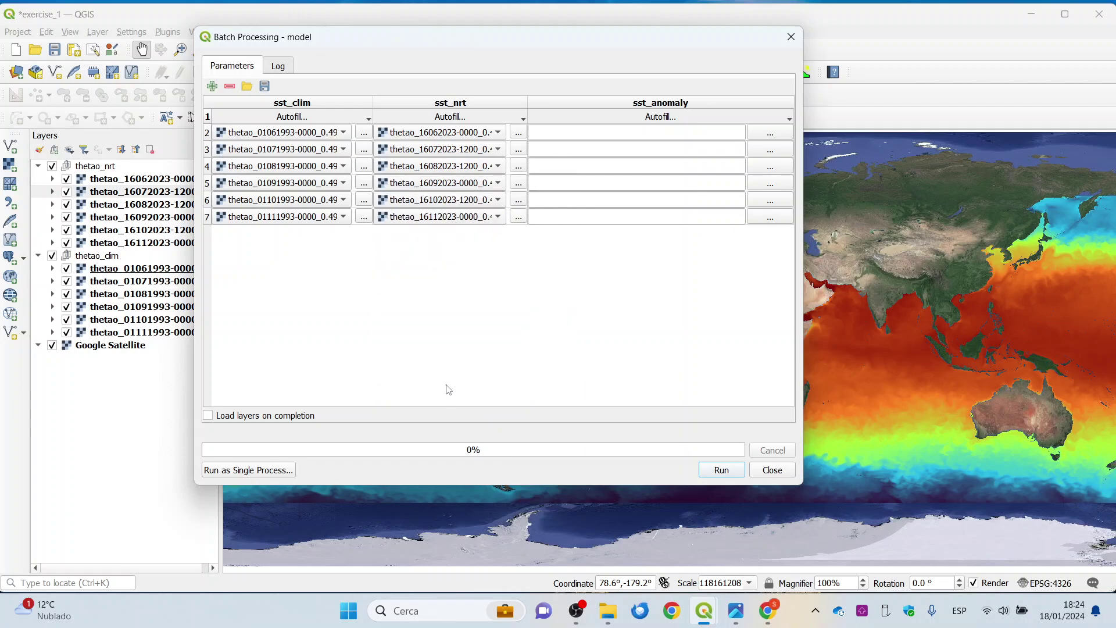
{"action": "left_click", "coordinate": [761, 138]}
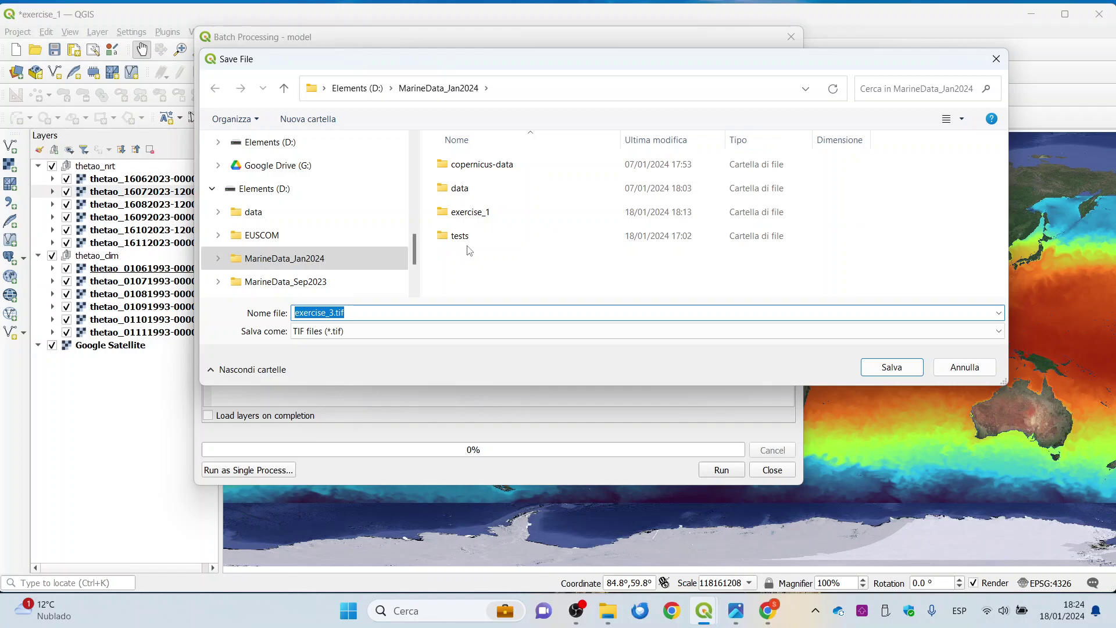
Save the first sst_anomaly output in the exercise_1 folder with the file name anomal_.
{"action": "double_click", "coordinate": [481, 212]}
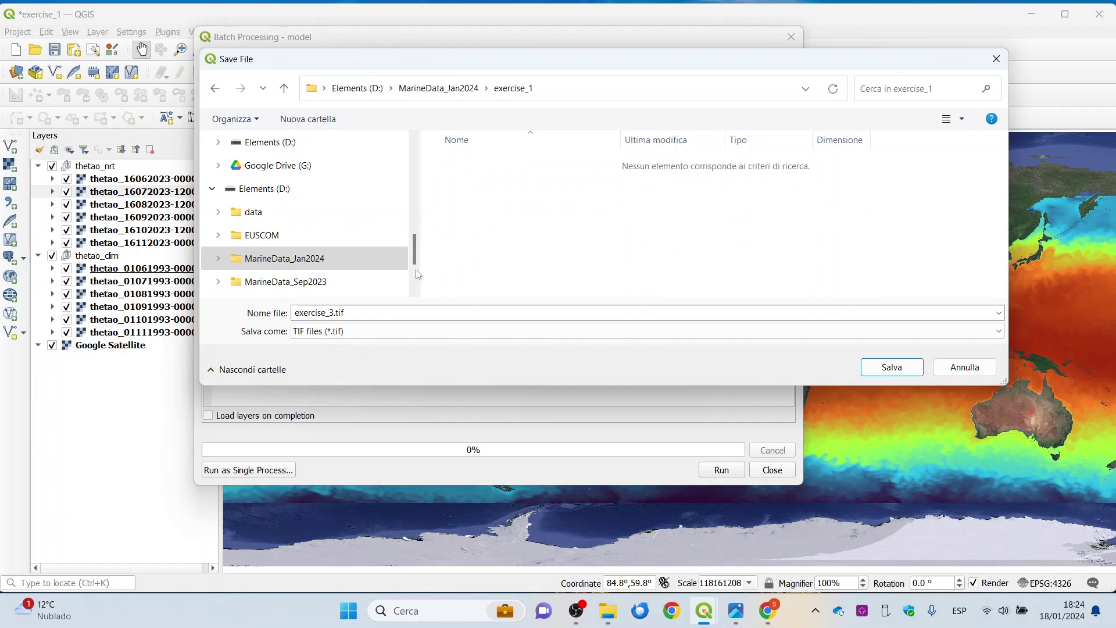
{"action": "left_click", "coordinate": [370, 311]}
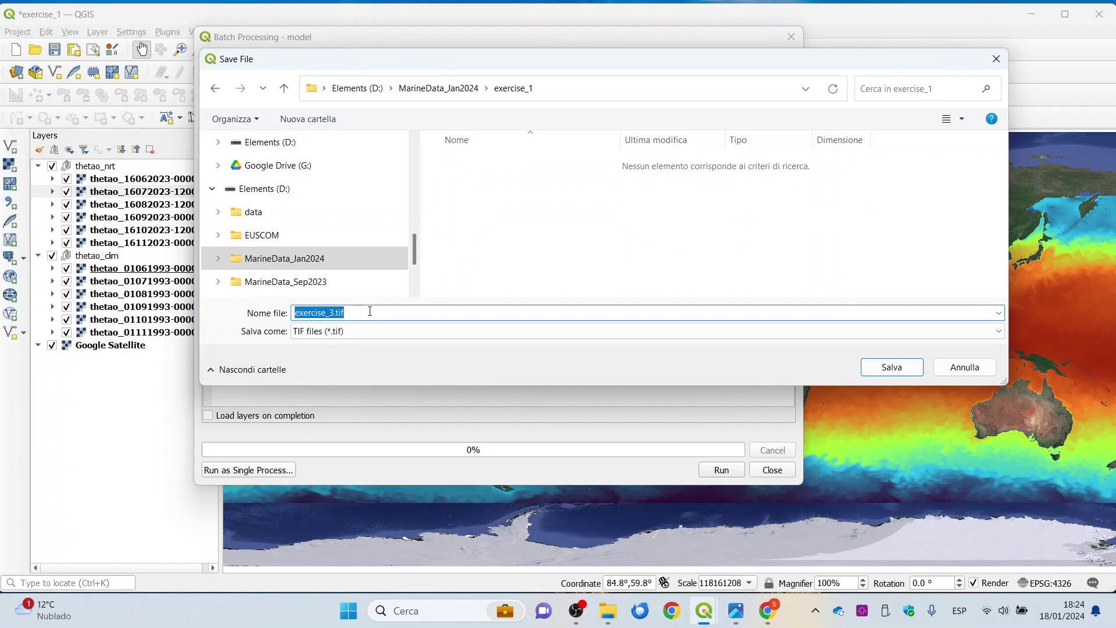
{"action": "type", "text": "anomal_"}
{"action": "left_click", "coordinate": [892, 366]}
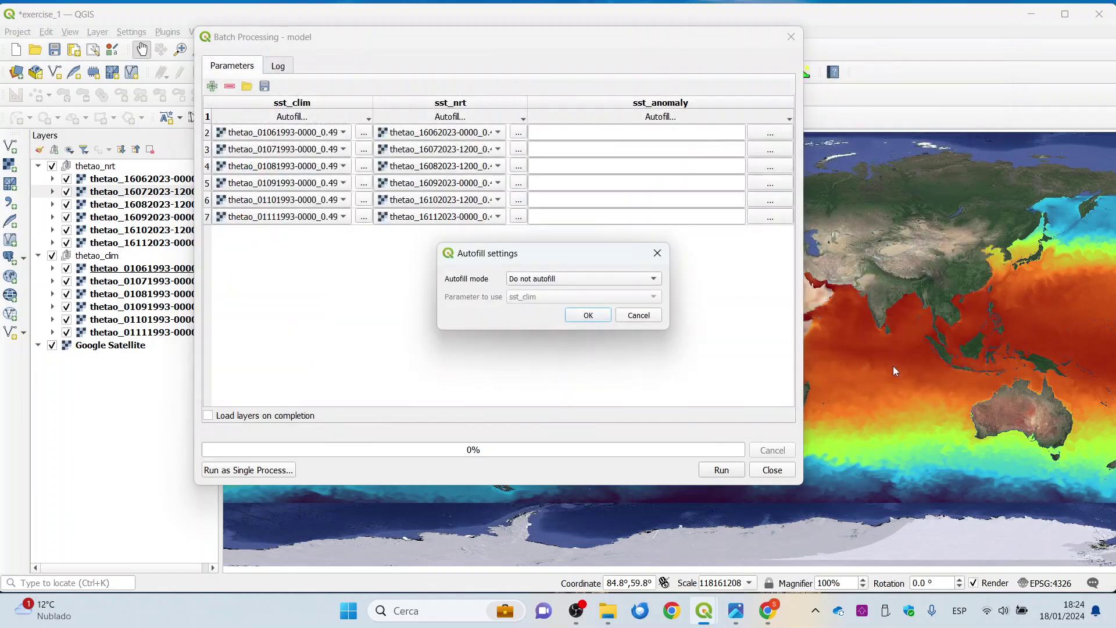
Autofill all sst_anomaly output paths with parameter values from sst_nrt and widen the window to check them.
{"action": "left_click", "coordinate": [583, 280]}
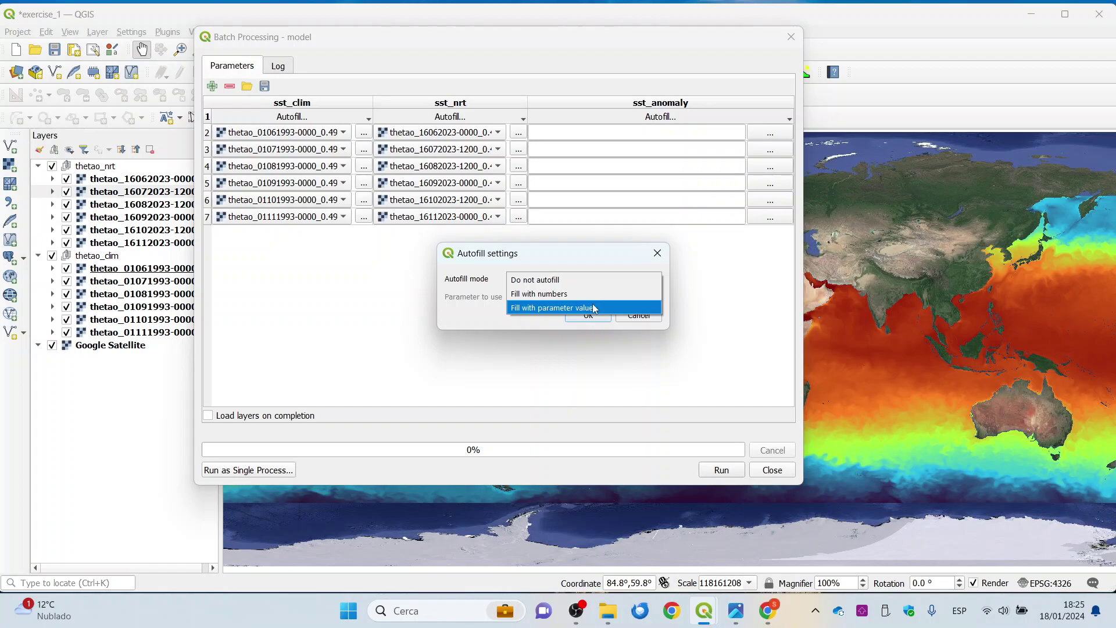
{"action": "left_click", "coordinate": [594, 308]}
{"action": "left_click", "coordinate": [584, 297]}
{"action": "left_click", "coordinate": [570, 313]}
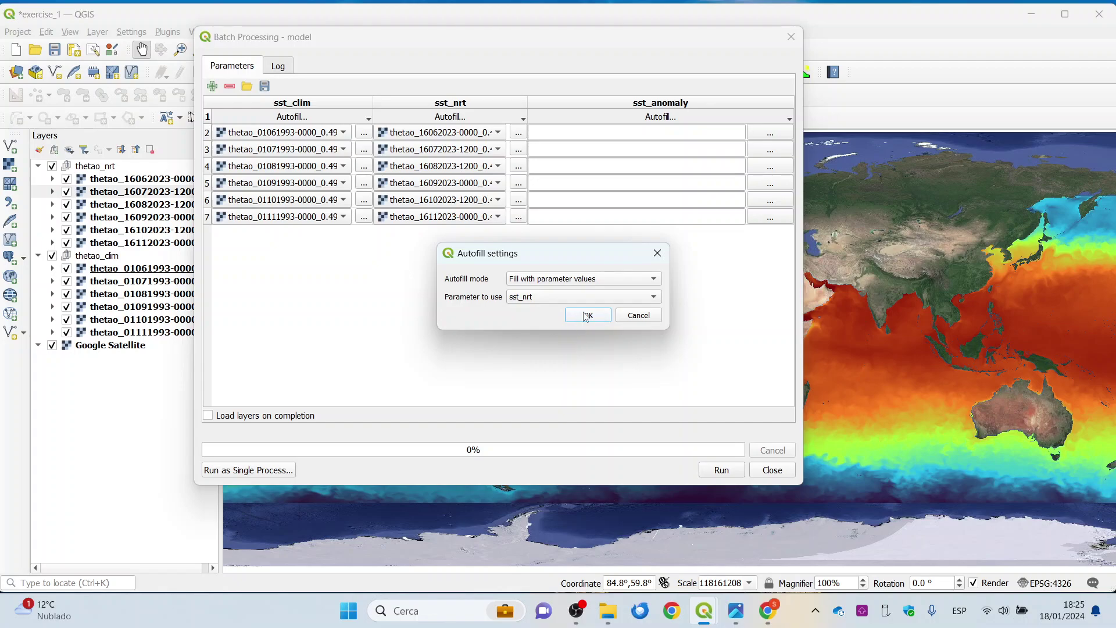
{"action": "left_click", "coordinate": [586, 316]}
{"action": "left_click_drag", "start_coordinate": [803, 292], "coordinate": [978, 306]}
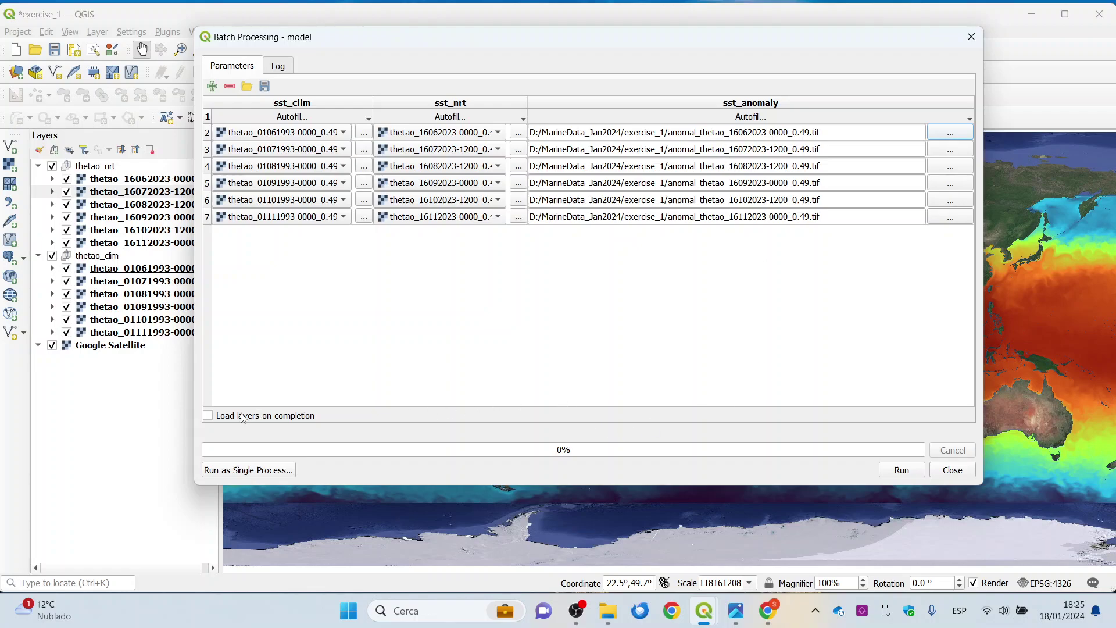
Enable loading layers on completion, run the batch, and close the window when it finishes.
{"action": "left_click", "coordinate": [215, 420]}
{"action": "left_click", "coordinate": [910, 473]}
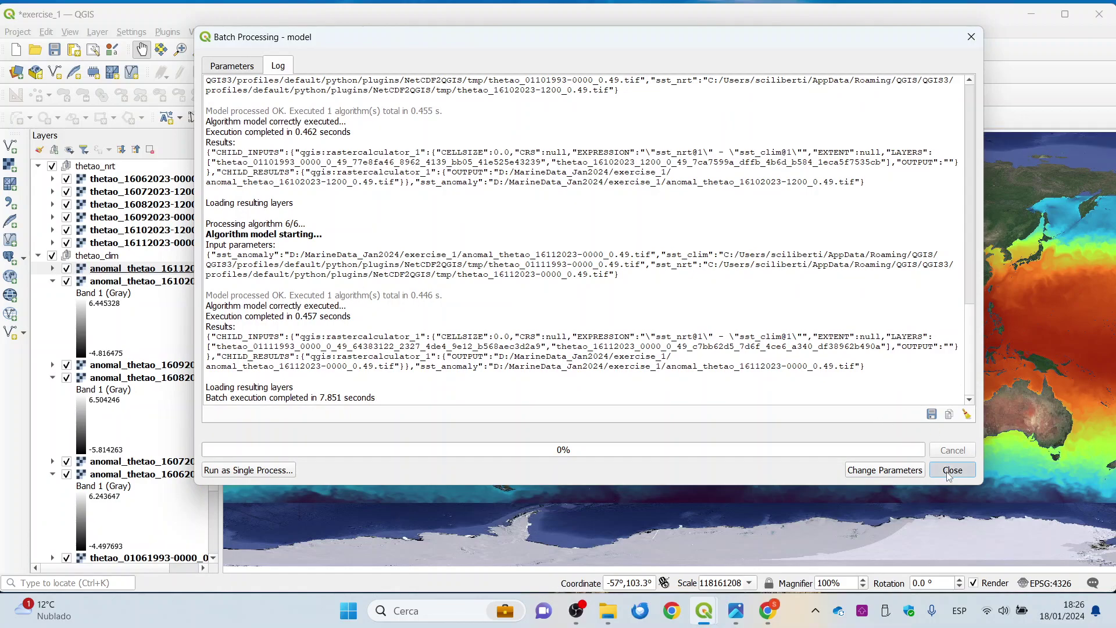
{"action": "left_click", "coordinate": [952, 470]}
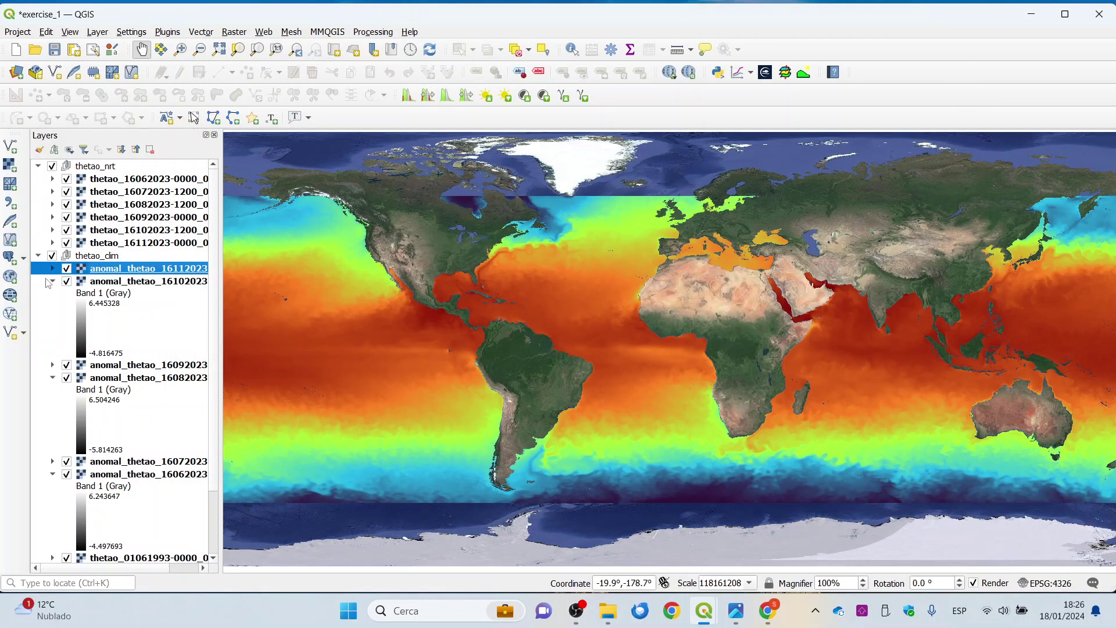
Collapse three anomaly legends and create a group named sst_anomal at the top of the layer list.
{"action": "left_click", "coordinate": [52, 281]}
{"action": "left_click", "coordinate": [52, 306]}
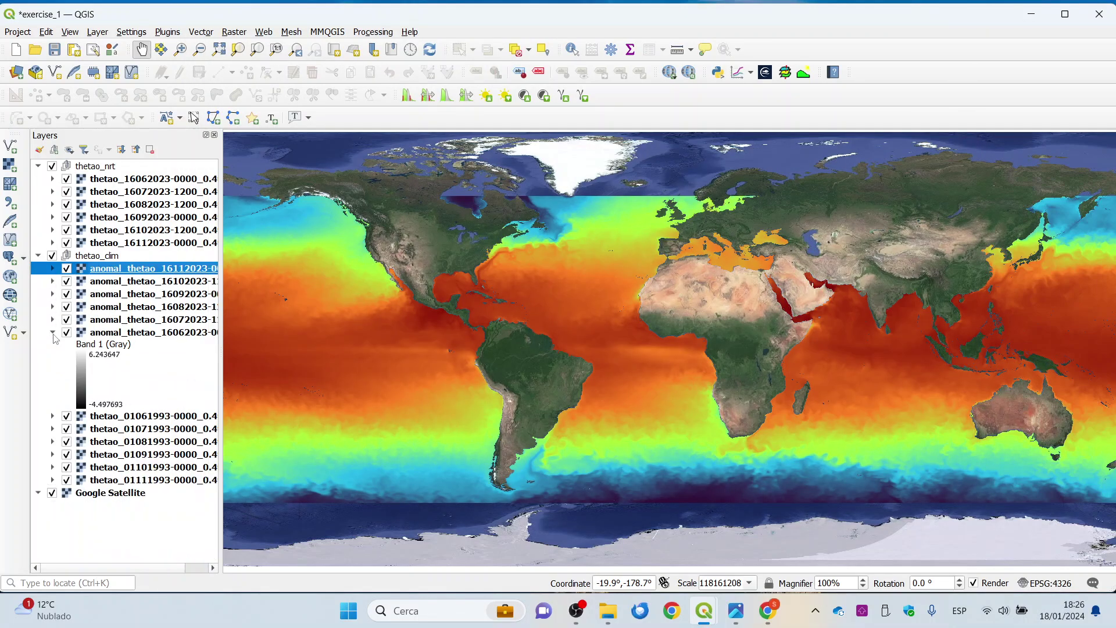
{"action": "left_click", "coordinate": [53, 332]}
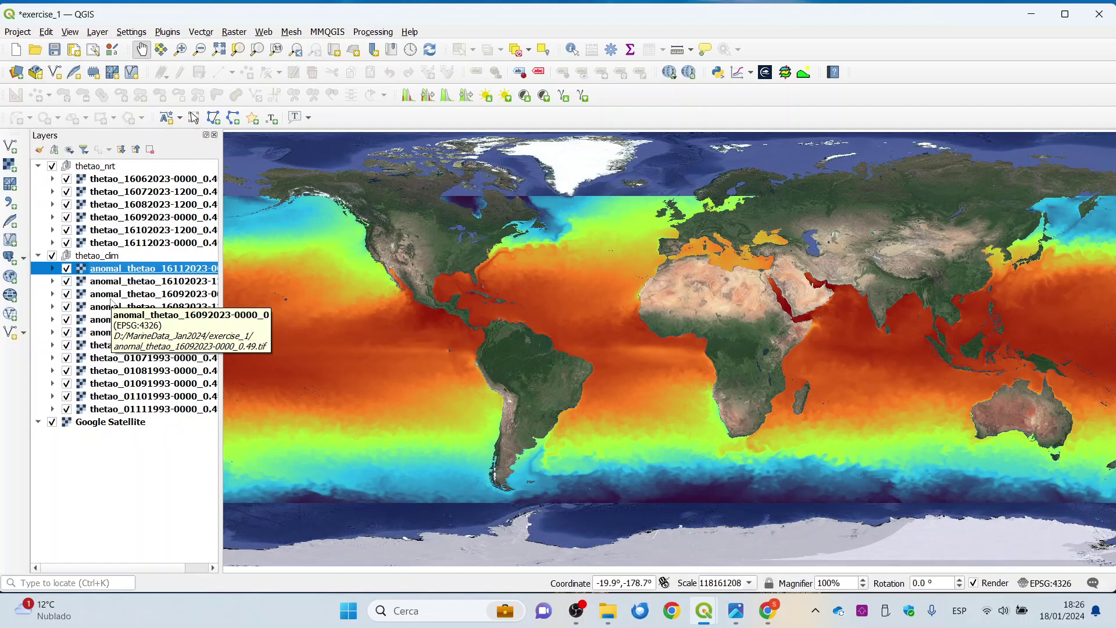
{"action": "left_click", "coordinate": [54, 150]}
{"action": "type", "text": "sst_anomal"}
{"action": "key", "text": "Return"}
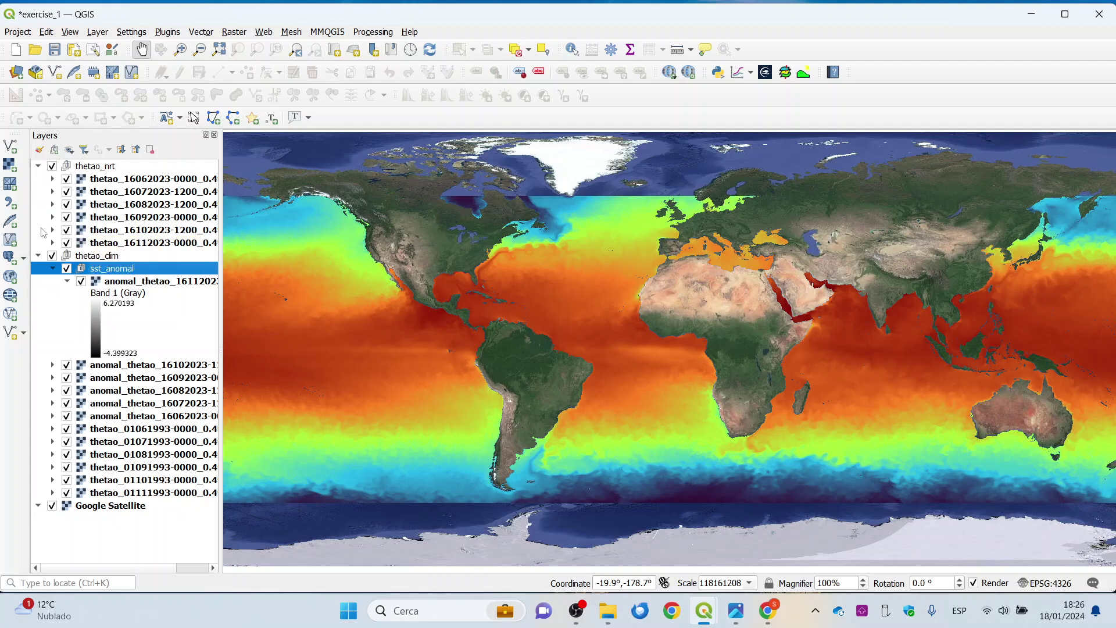
{"action": "mouse_move", "coordinate": [79, 270]}
{"action": "left_mouse_down"}
{"action": "mouse_move", "coordinate": [58, 164]}
{"action": "mouse_move", "coordinate": [32, 165]}
{"action": "left_mouse_up"}
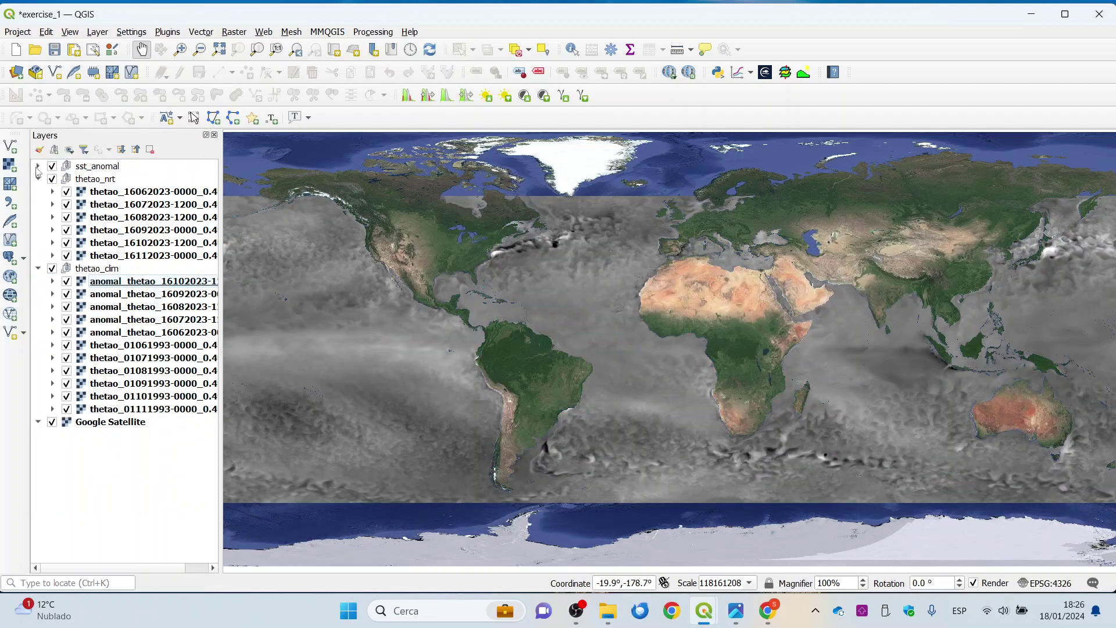
Move the five remaining anomal_thetao layers into sst_anomal and collapse their band legends.
{"action": "left_click", "coordinate": [91, 284]}
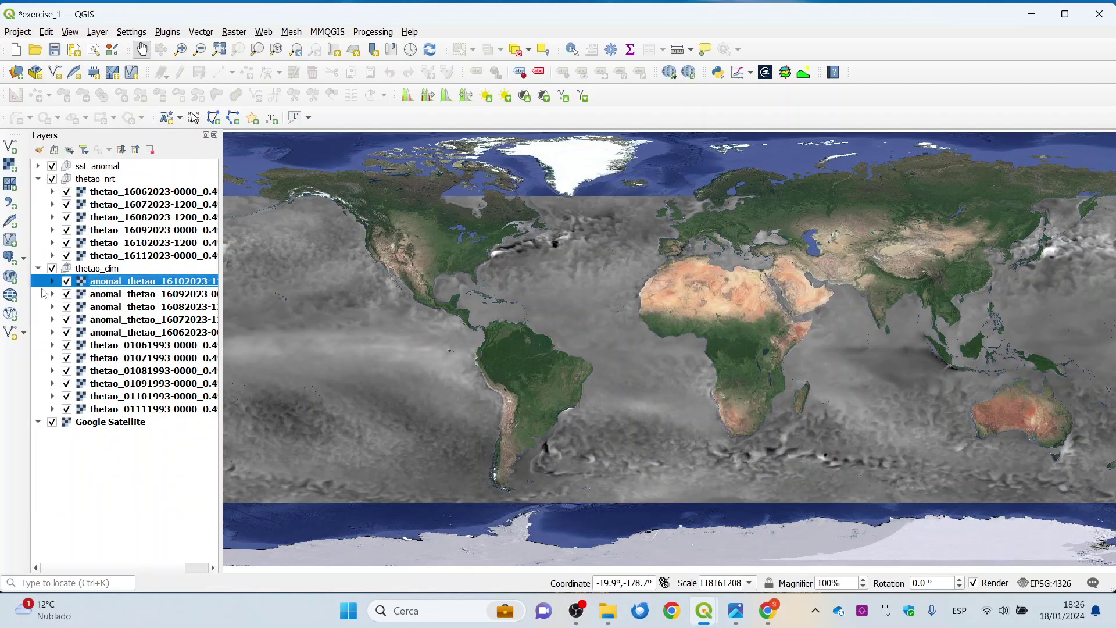
{"action": "left_click", "coordinate": [96, 297], "text": "ctrl"}
{"action": "left_click", "coordinate": [98, 308], "text": "ctrl"}
{"action": "left_click", "coordinate": [99, 324], "text": "ctrl"}
{"action": "left_click", "coordinate": [98, 336], "text": "ctrl"}
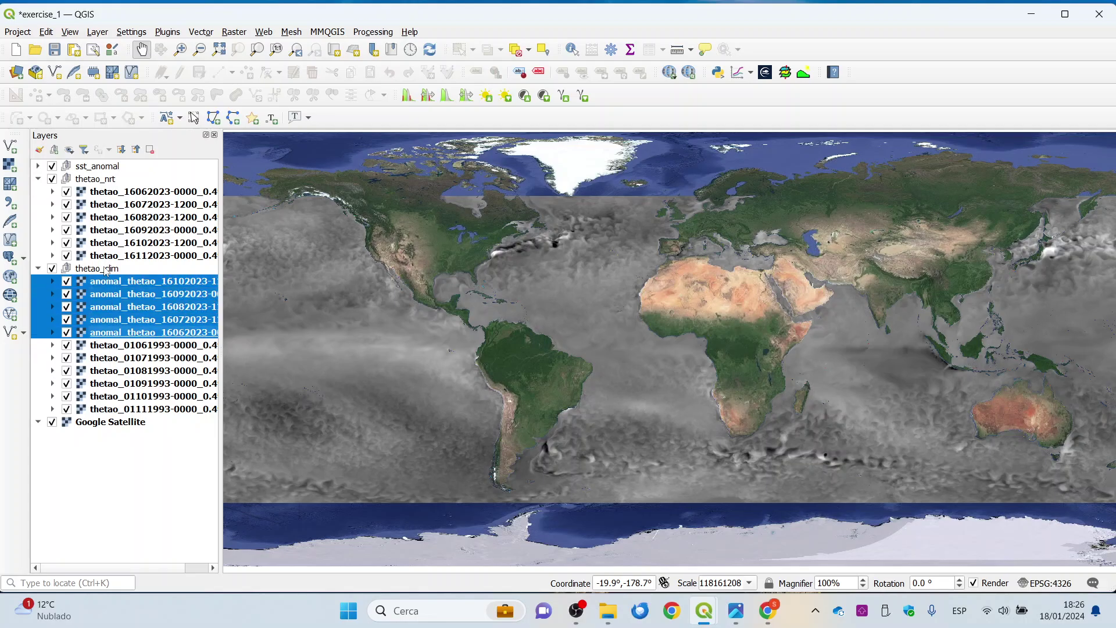
{"action": "left_click_drag", "start_coordinate": [107, 282], "coordinate": [113, 169]}
{"action": "left_click", "coordinate": [38, 166]}
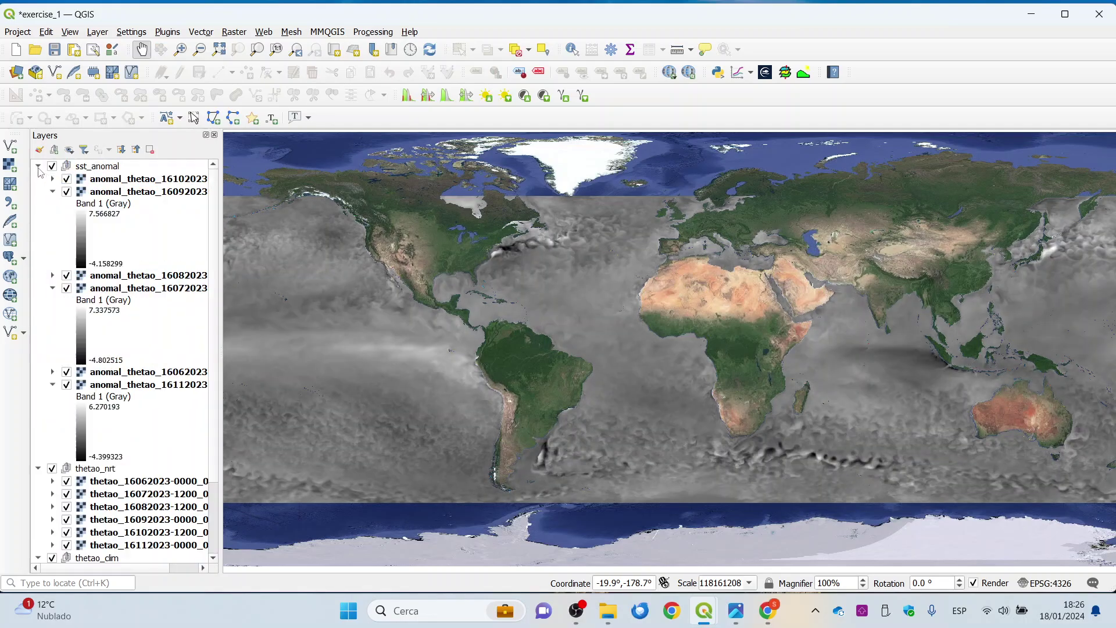
{"action": "left_click", "coordinate": [52, 192]}
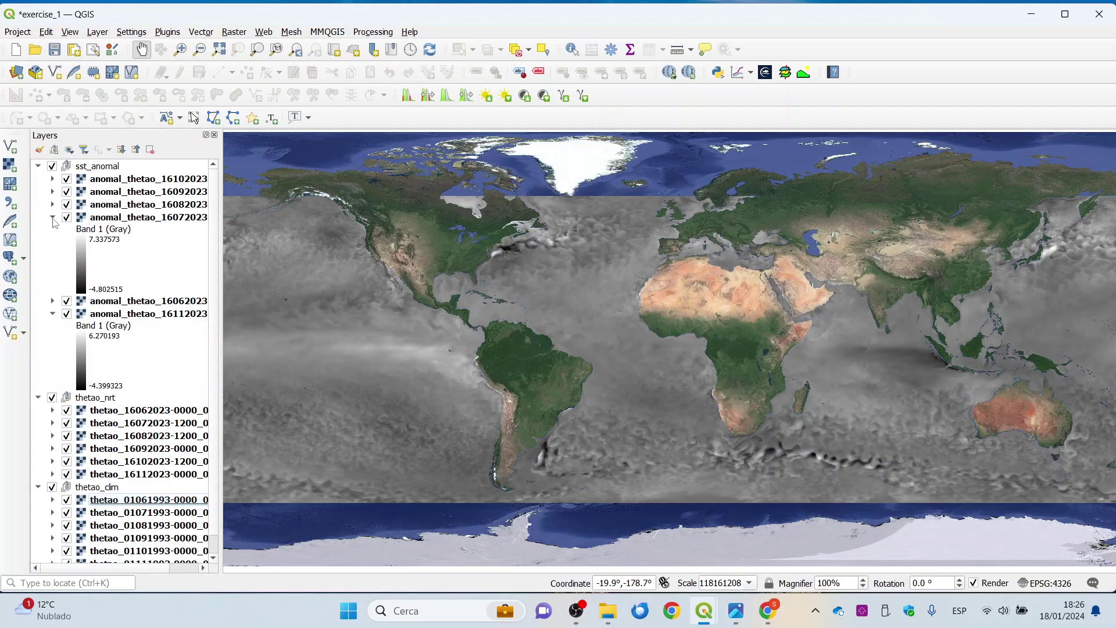
{"action": "left_click", "coordinate": [52, 218]}
{"action": "left_click", "coordinate": [52, 243]}
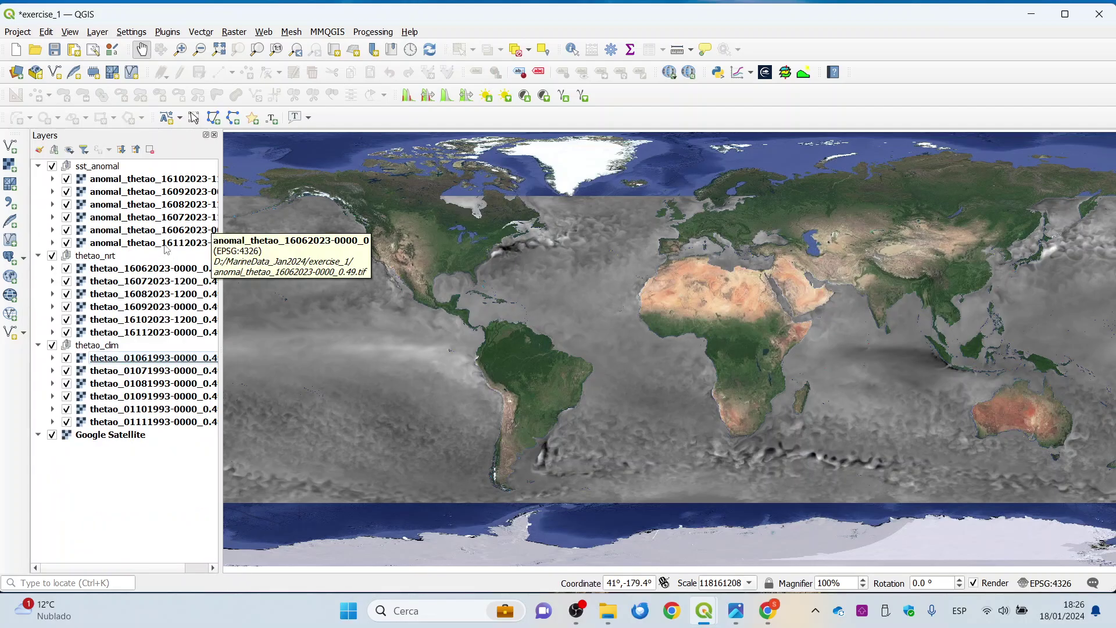
In the October anomaly layer's properties, use Singleband pseudocolor with the RdBu colour ramp.
{"action": "right_click", "coordinate": [108, 179]}
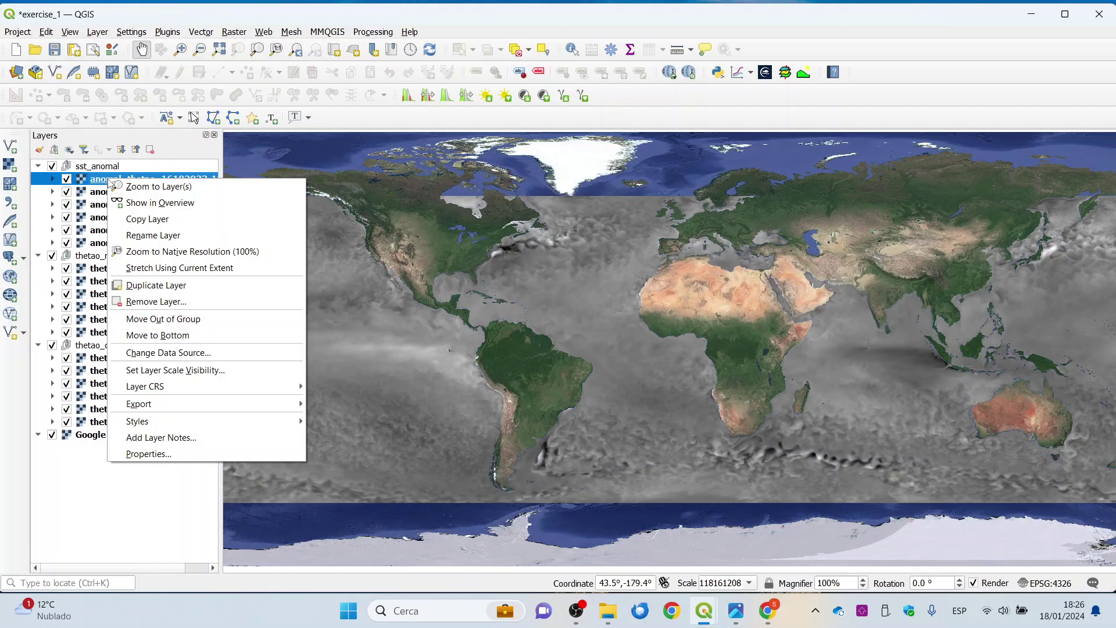
{"action": "mouse_move", "coordinate": [158, 428]}
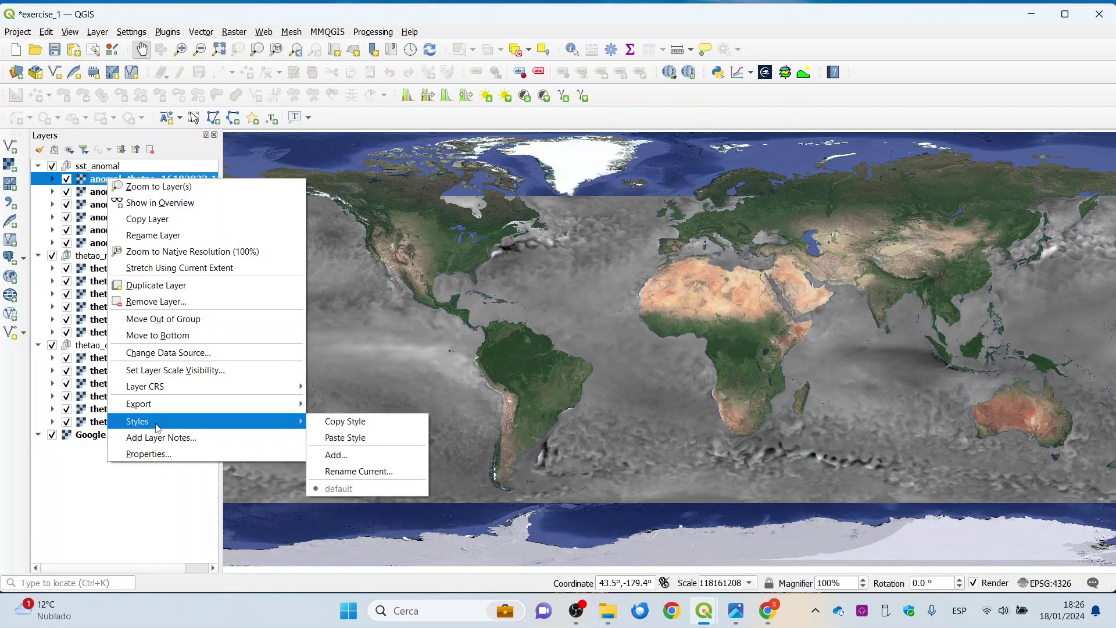
{"action": "left_click", "coordinate": [156, 454]}
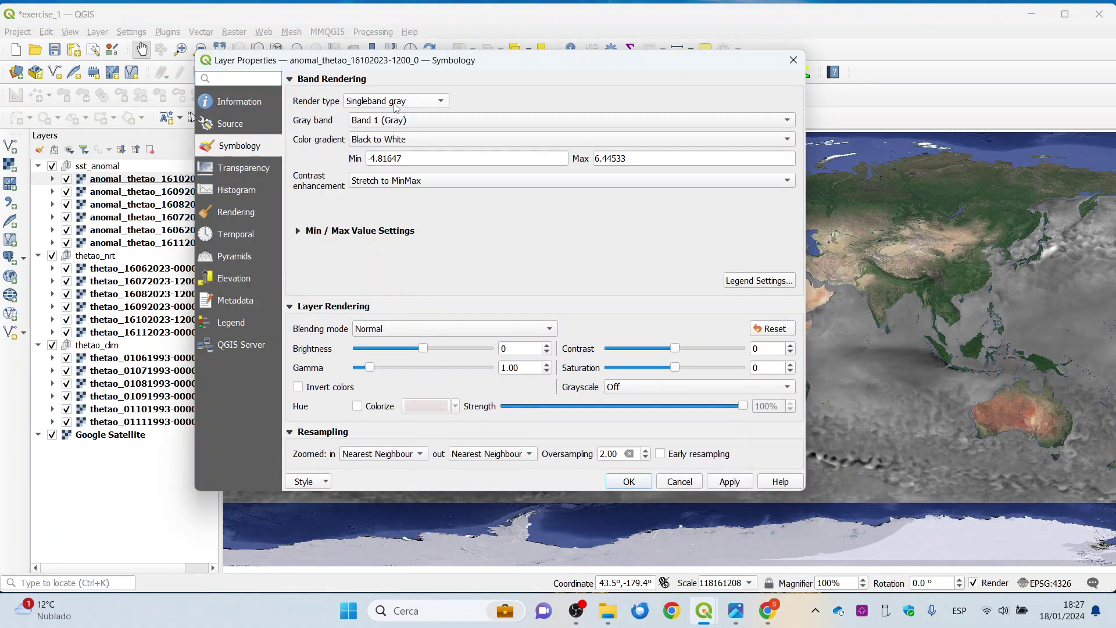
{"action": "left_click", "coordinate": [396, 102]}
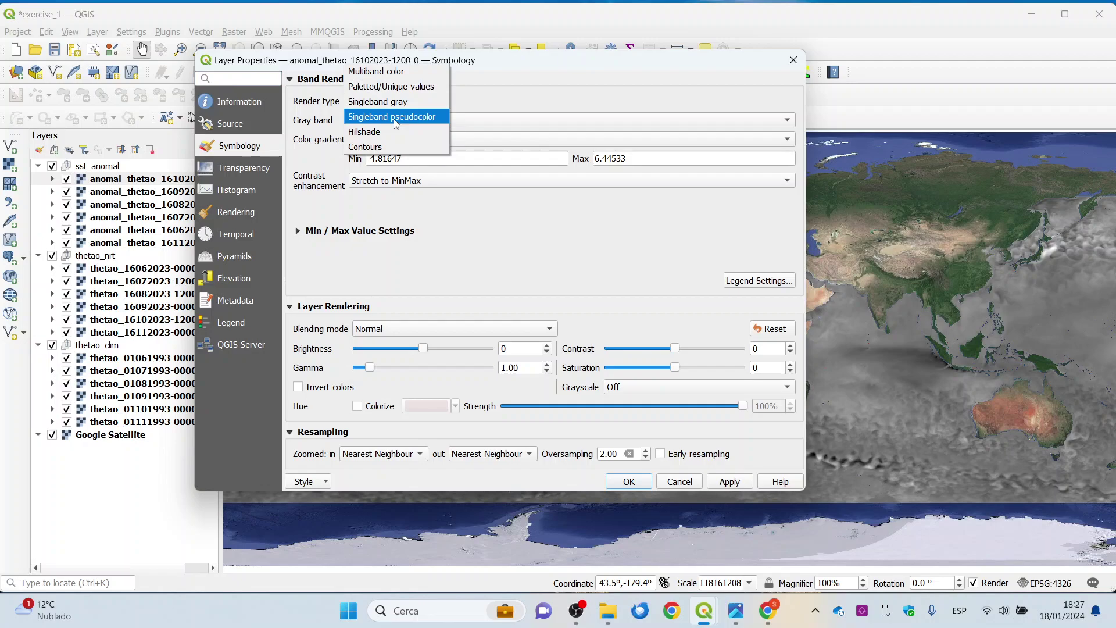
{"action": "left_click", "coordinate": [397, 118]}
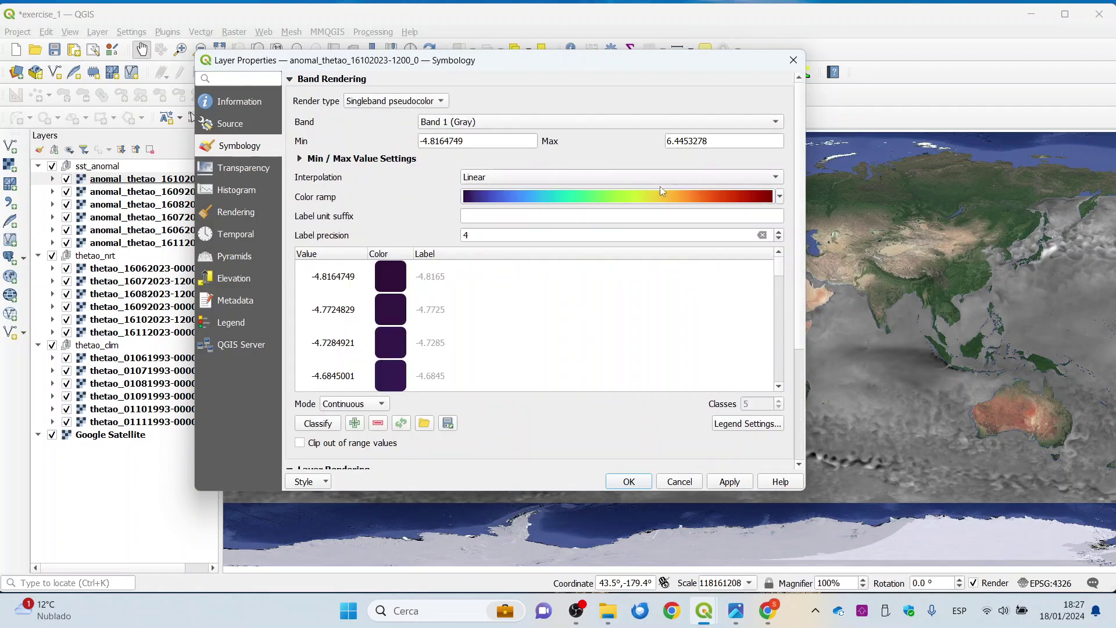
{"action": "left_click", "coordinate": [779, 196]}
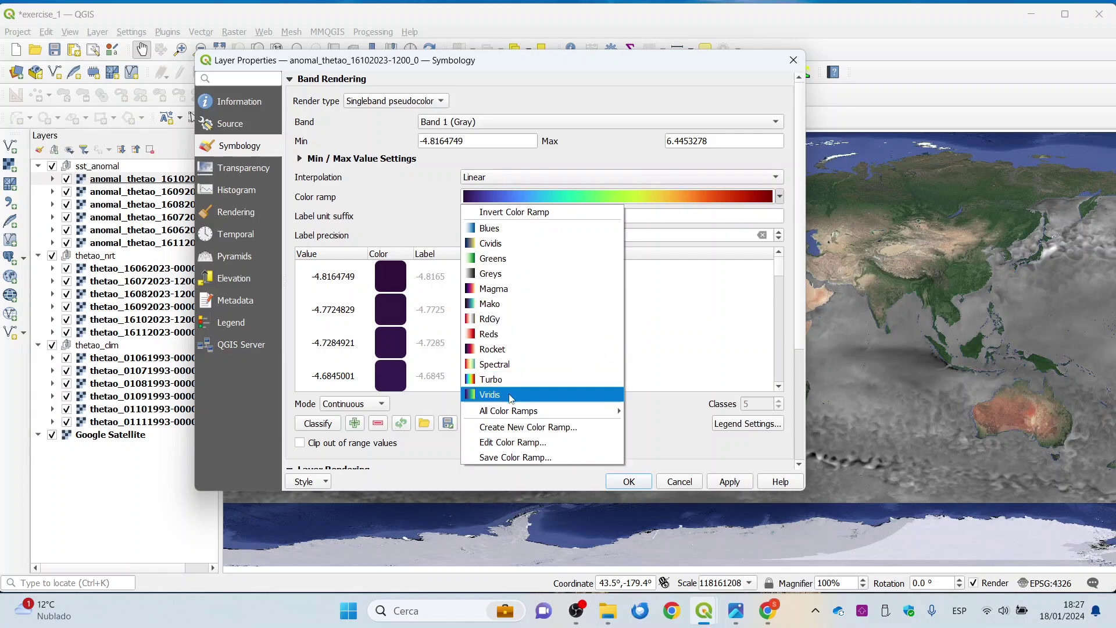
{"action": "mouse_move", "coordinate": [513, 410]}
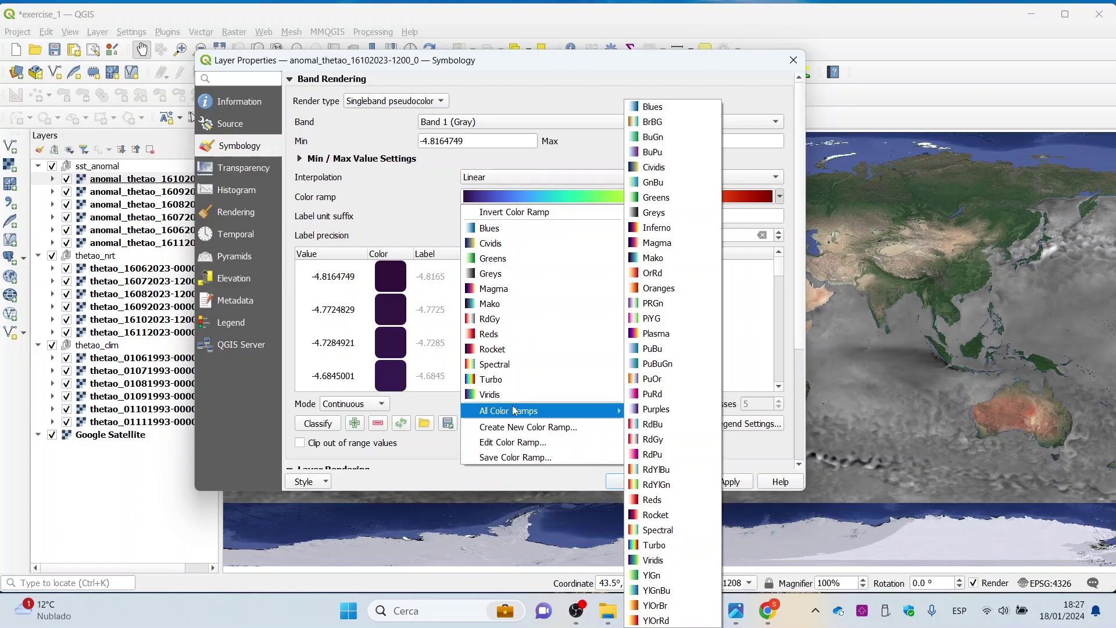
{"action": "left_click", "coordinate": [639, 424]}
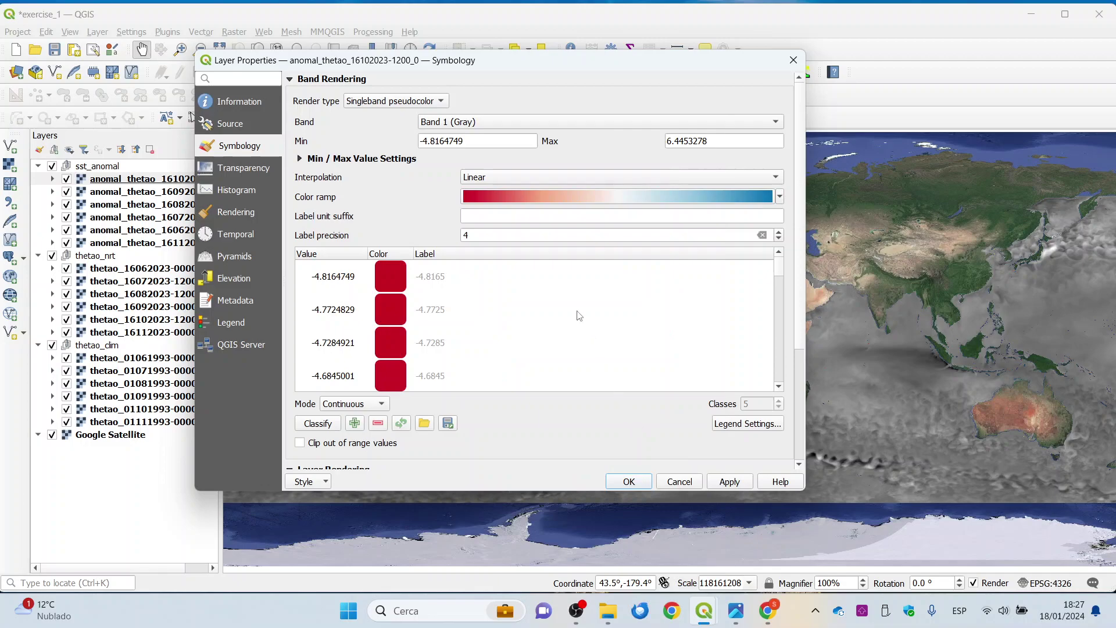
Set the value range to min -4 and max 4, and invert the ramp so negatives are blue.
{"action": "double_click", "coordinate": [464, 141]}
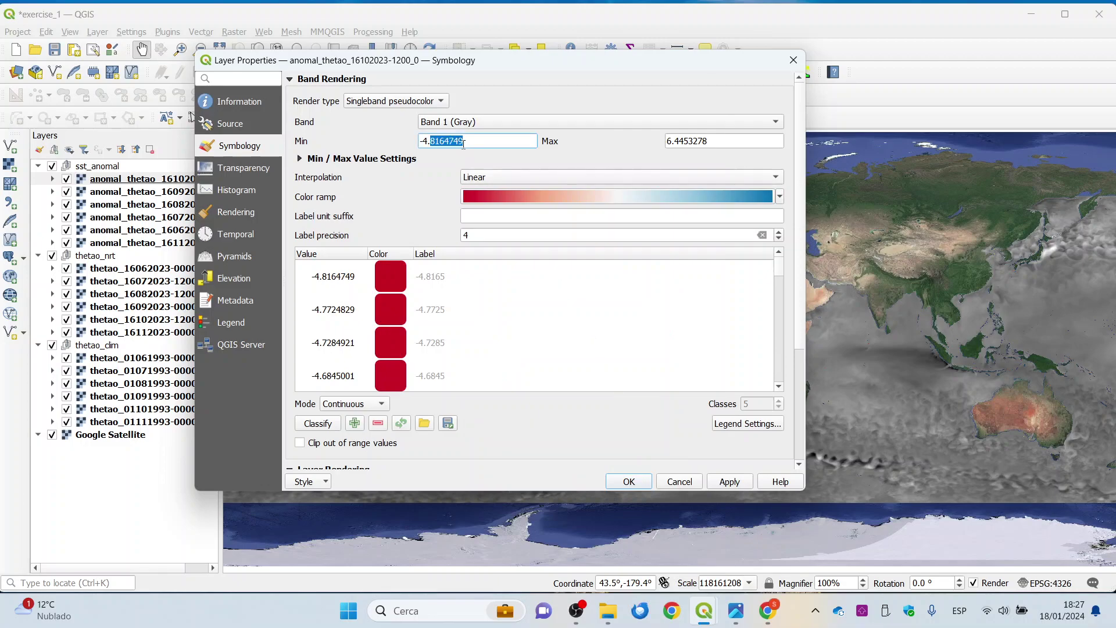
{"action": "key", "text": "BackSpace"}
{"action": "double_click", "coordinate": [725, 142]}
{"action": "key", "text": "BackSpace"}
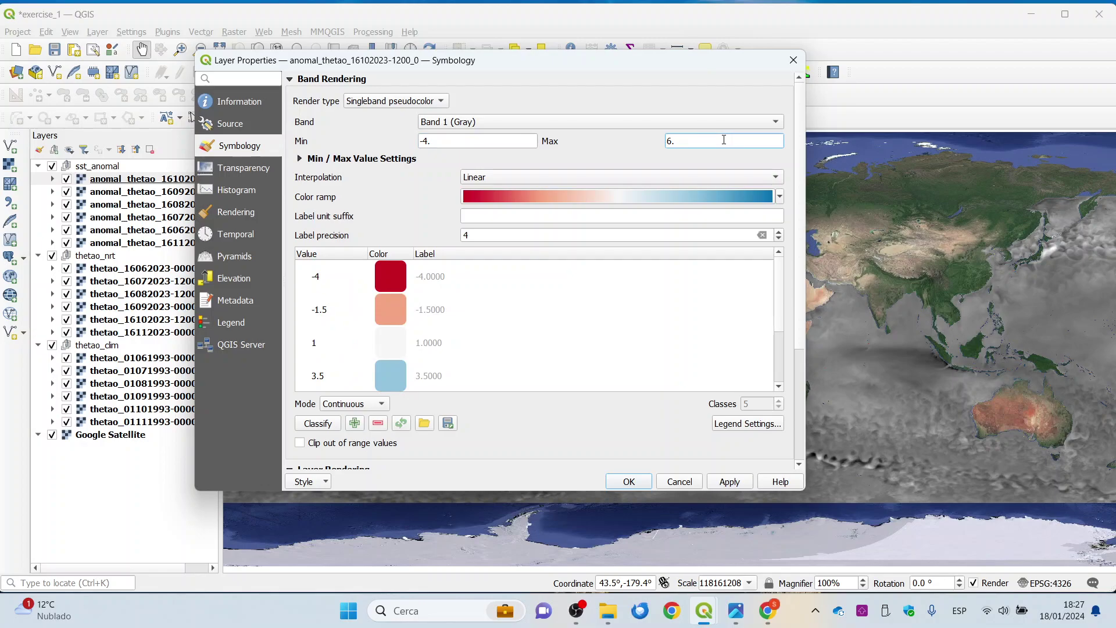
{"action": "key", "text": "BackSpace"}
{"action": "key", "text": "BackSpace"}
{"action": "type", "text": "4"}
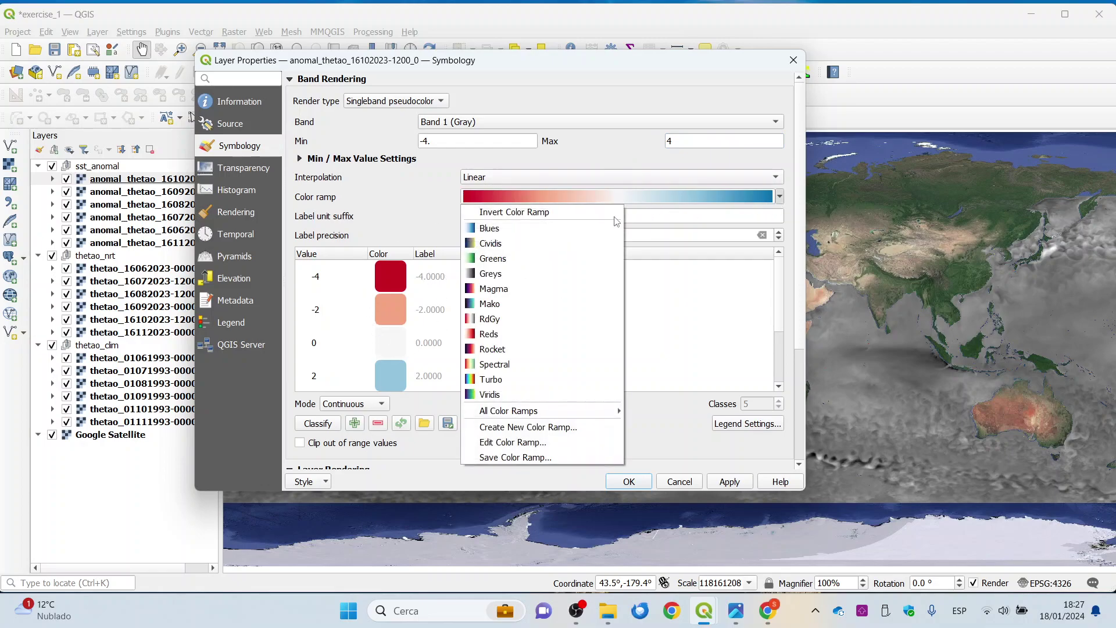
{"action": "left_click", "coordinate": [540, 212]}
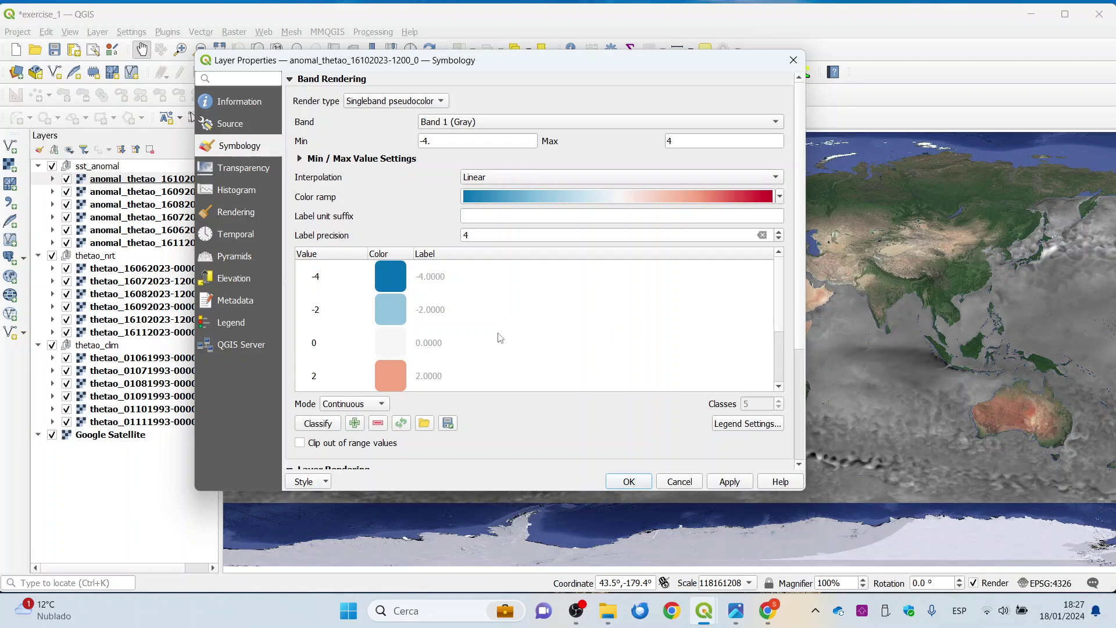
Use Equal Interval classification with 2-decimal precision, then apply the style and close properties.
{"action": "left_click", "coordinate": [357, 404]}
{"action": "left_click", "coordinate": [352, 418]}
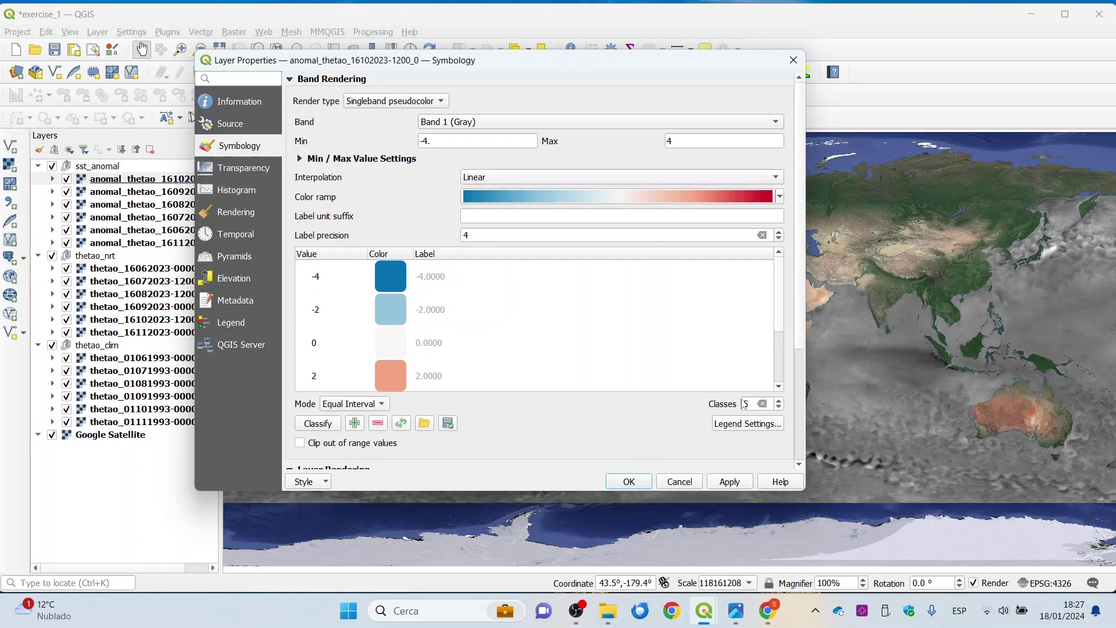
{"action": "double_click", "coordinate": [512, 235]}
{"action": "type", "text": "2"}
{"action": "left_click", "coordinate": [729, 481]}
{"action": "left_click", "coordinate": [629, 482]}
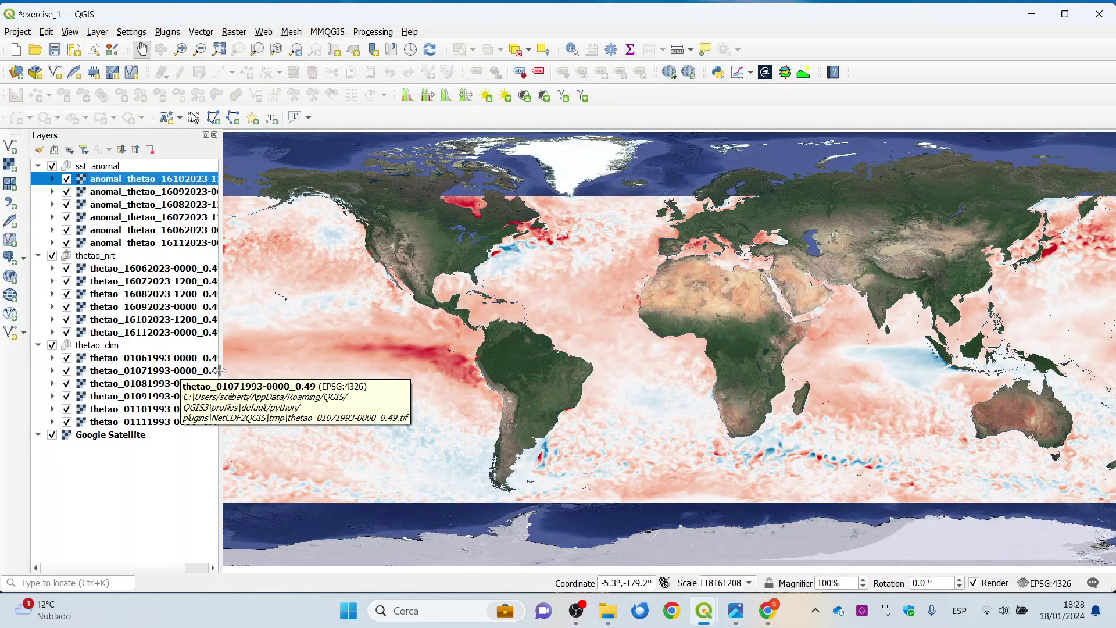
Copy the style of the styled October anomaly layer.
{"action": "right_click", "coordinate": [112, 182]}
{"action": "mouse_move", "coordinate": [194, 444]}
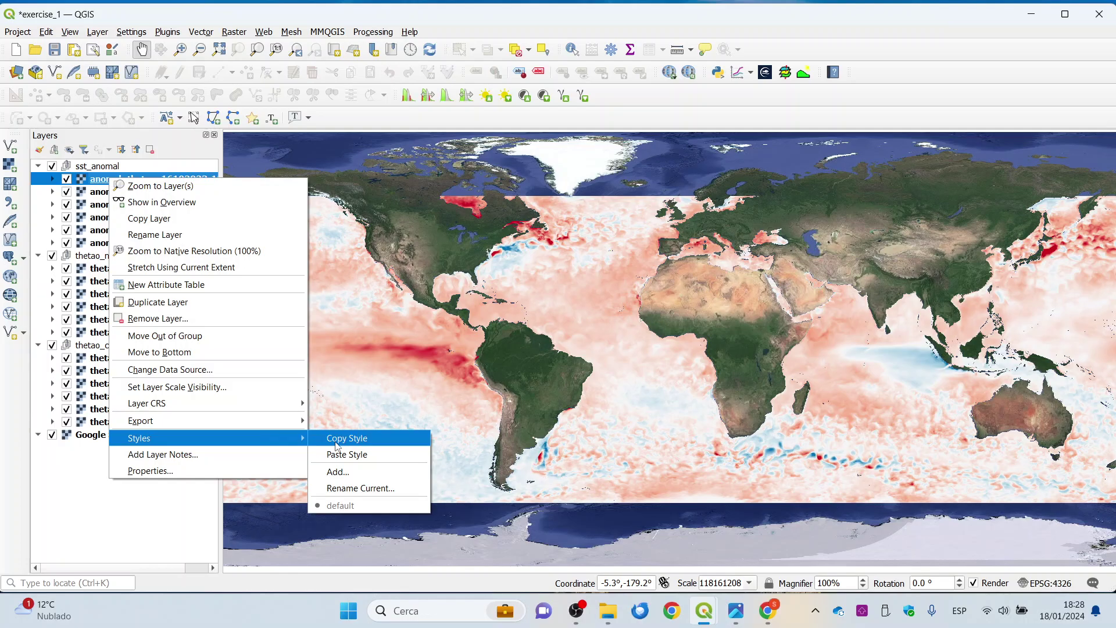
{"action": "left_click", "coordinate": [338, 440]}
Paste the copied style onto the June, July, August, September and November anomaly layers.
{"action": "left_click", "coordinate": [172, 192]}
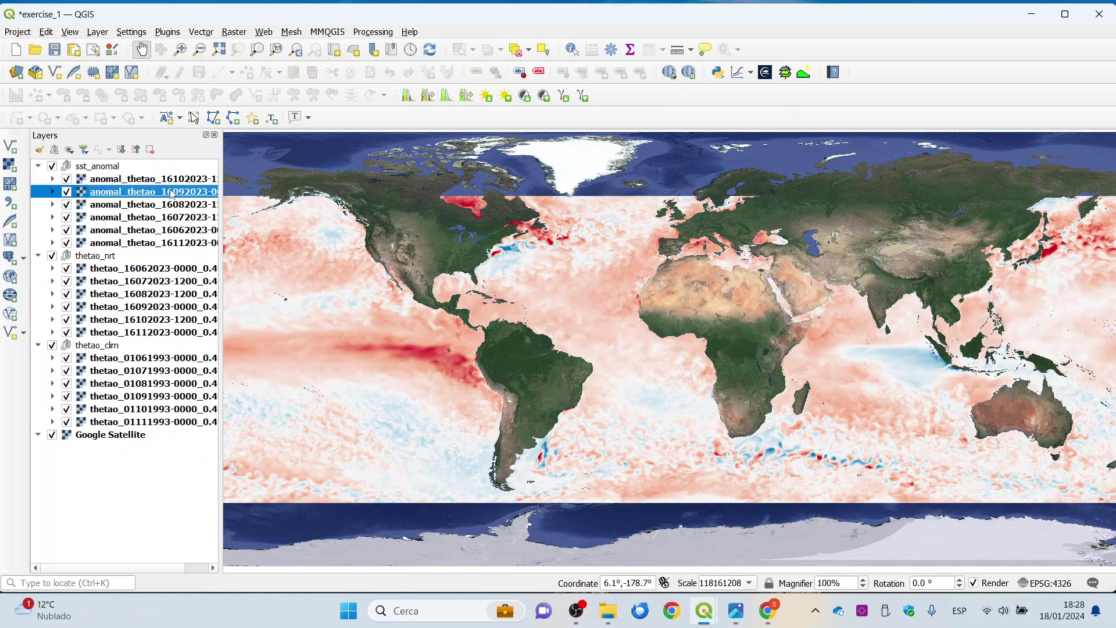
{"action": "left_click", "coordinate": [174, 206], "text": "shift"}
{"action": "left_click", "coordinate": [174, 219], "text": "shift"}
{"action": "left_click", "coordinate": [173, 232], "text": "shift"}
{"action": "left_click", "coordinate": [174, 244], "text": "shift"}
{"action": "right_click", "coordinate": [174, 244]}
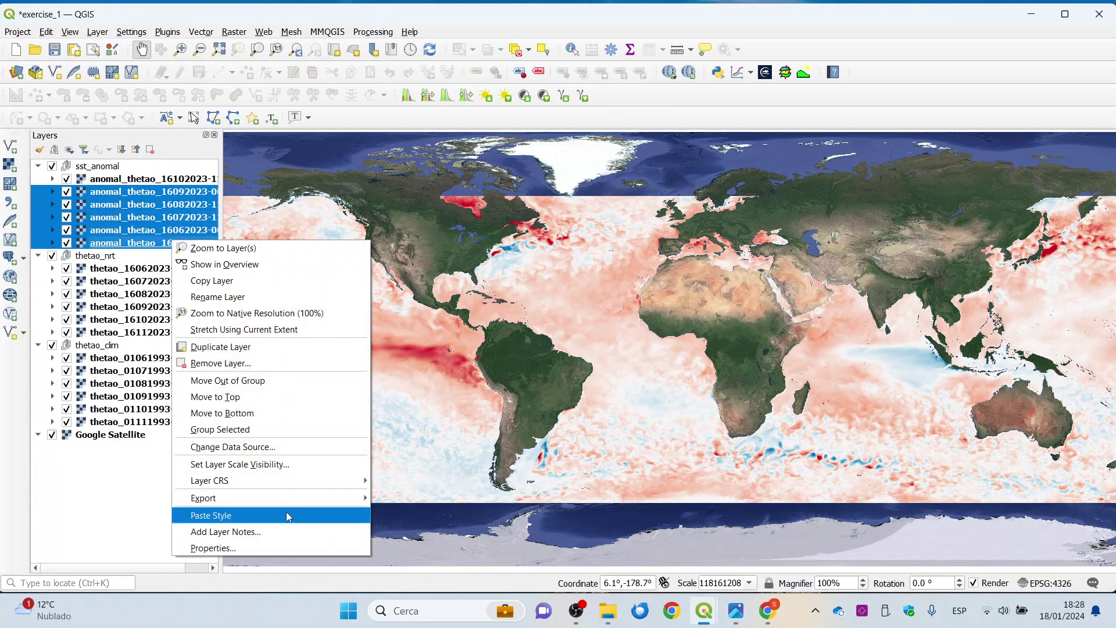
{"action": "left_click", "coordinate": [286, 515]}
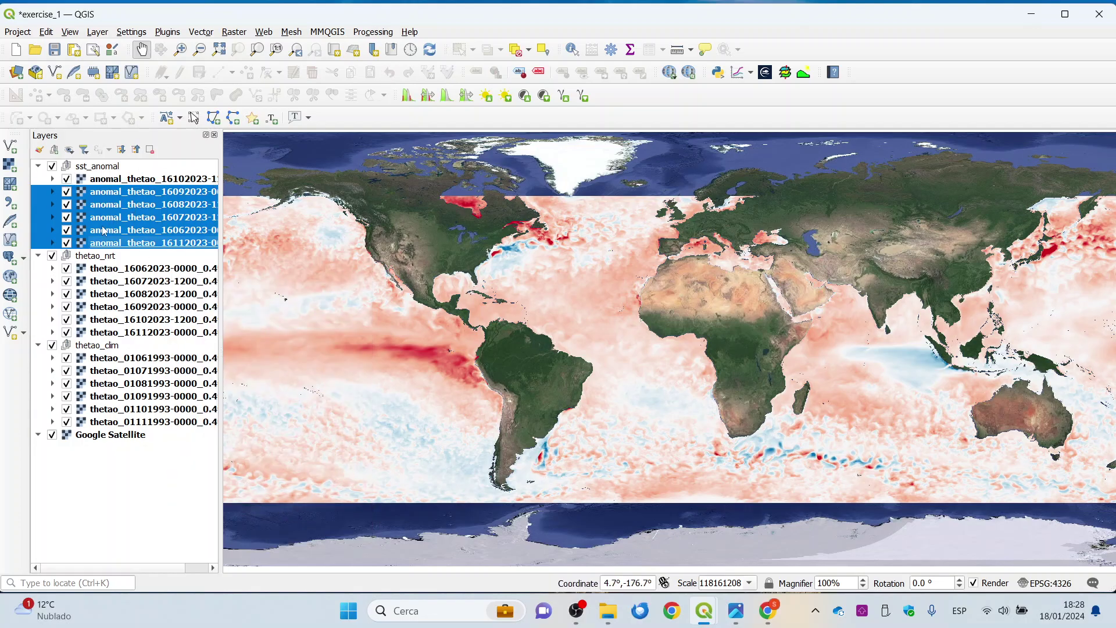
{"action": "left_click_drag", "start_coordinate": [134, 246], "coordinate": [134, 200]}
Place 16112023 at the top of sst_anomal and hide the November through July anomaly layers.
{"action": "left_click", "coordinate": [120, 473]}
{"action": "left_click_drag", "start_coordinate": [145, 243], "coordinate": [142, 172]}
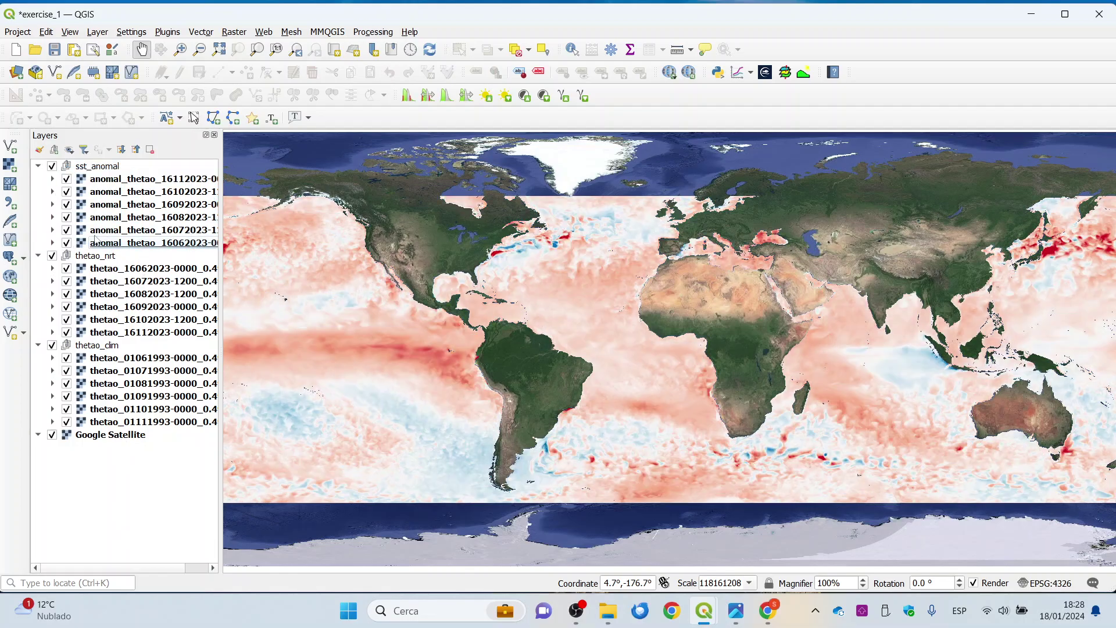
{"action": "left_click", "coordinate": [66, 178]}
{"action": "left_click", "coordinate": [67, 192]}
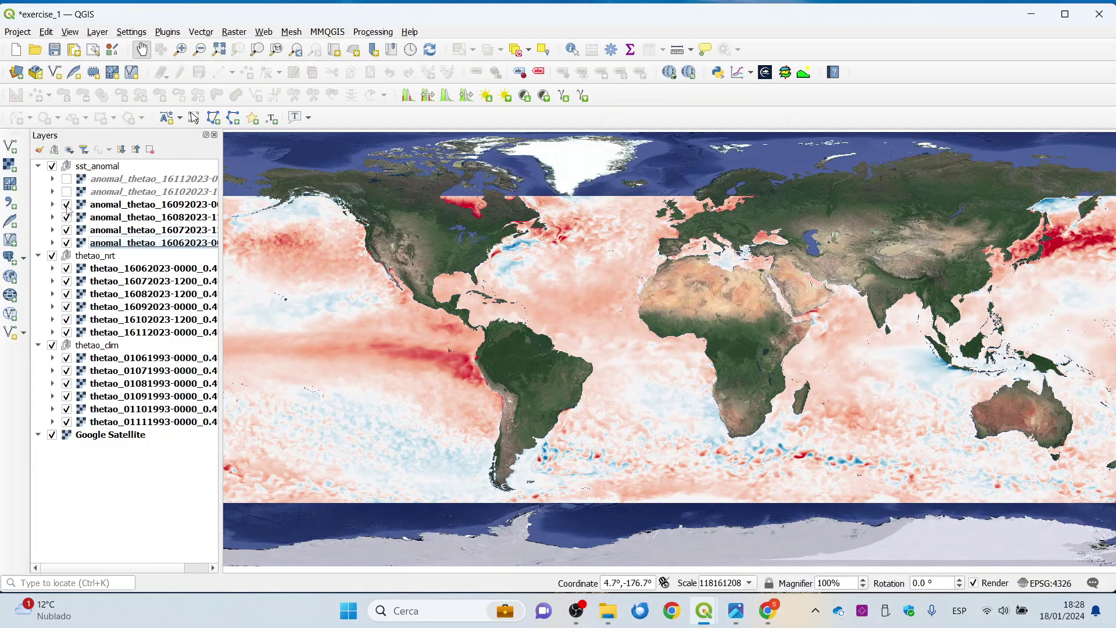
{"action": "left_click", "coordinate": [66, 204]}
{"action": "left_click", "coordinate": [66, 217]}
{"action": "left_click", "coordinate": [67, 229]}
{"action": "left_click", "coordinate": [66, 229]}
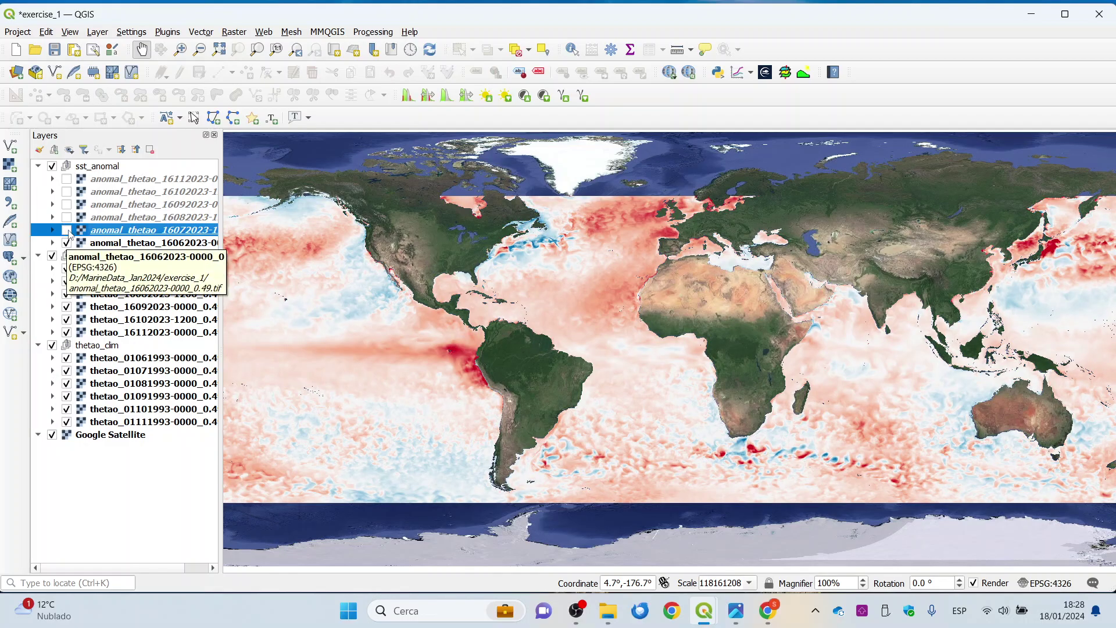
Turn the July through November anomaly layers back on, ending with anomal_thetao_16112023.
{"action": "left_click", "coordinate": [66, 230]}
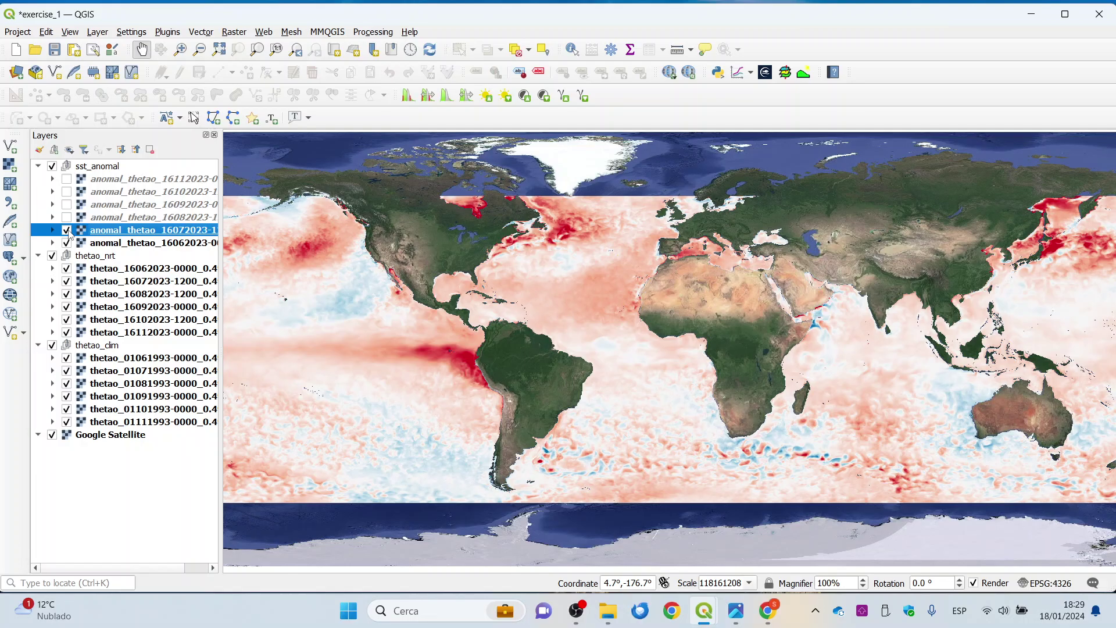
{"action": "left_click", "coordinate": [67, 217]}
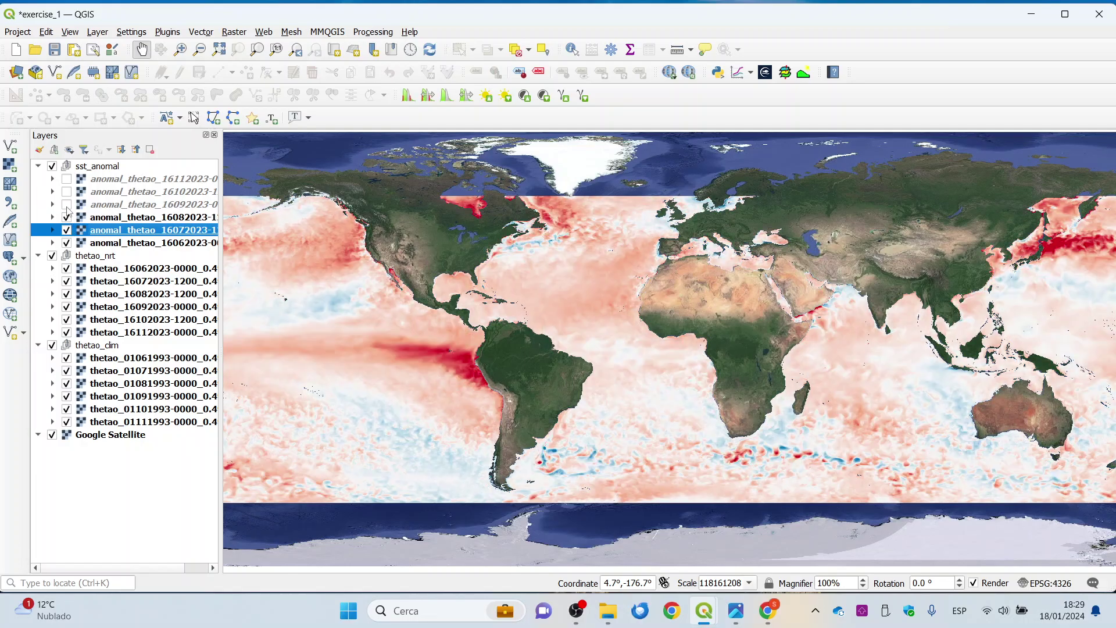
{"action": "left_click", "coordinate": [67, 204]}
{"action": "left_click", "coordinate": [67, 192]}
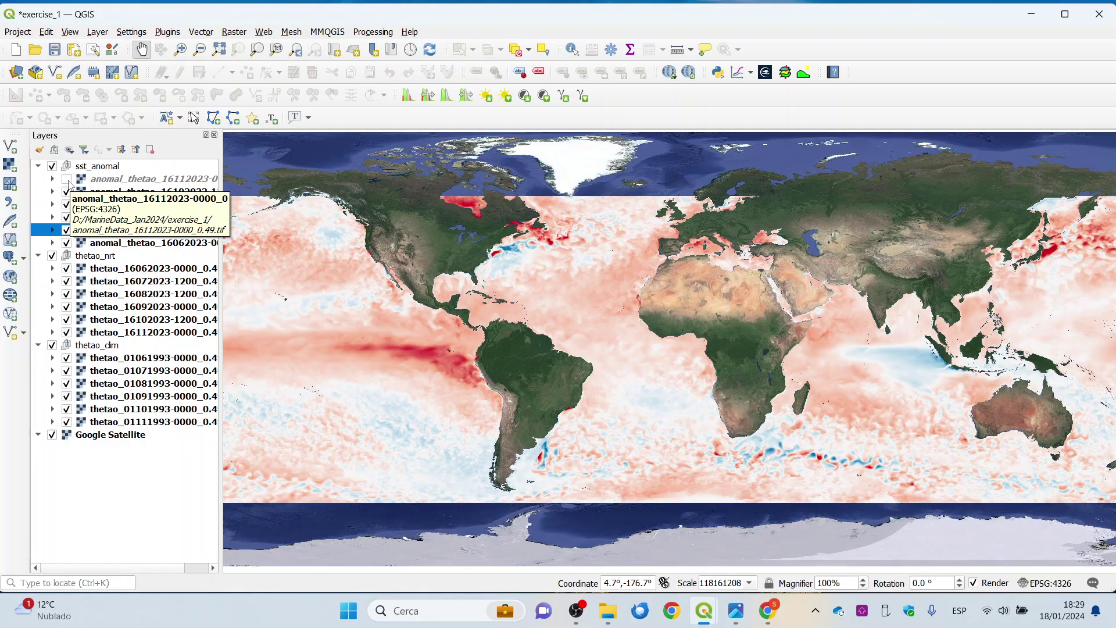
{"action": "left_click", "coordinate": [67, 180]}
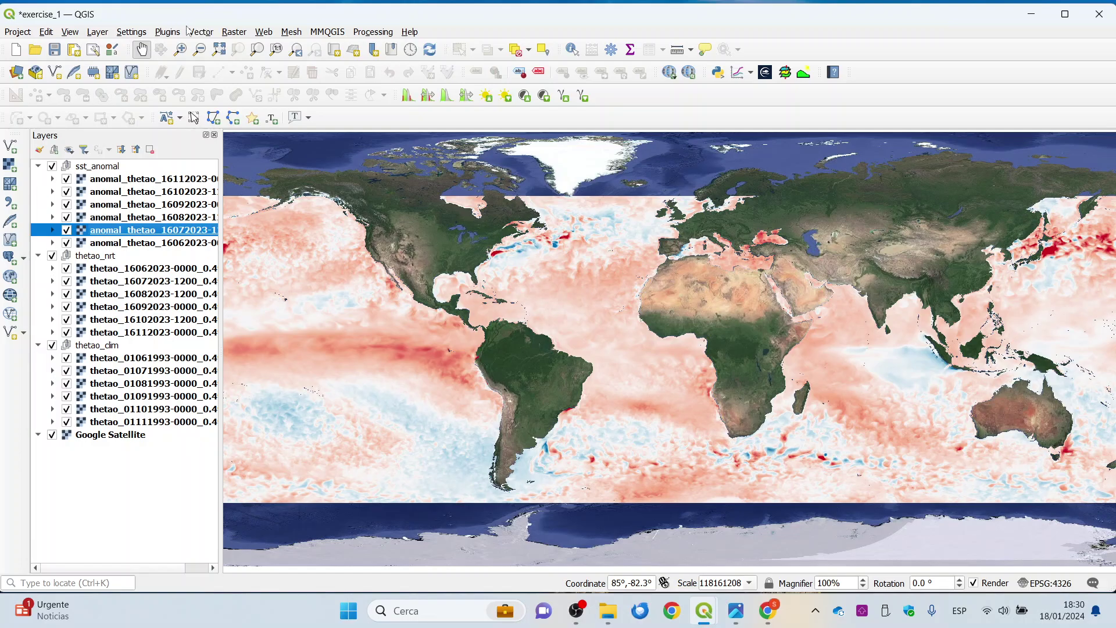
Start a new shapefile layer saved as nino34 in the exercise_1 folder.
{"action": "left_click", "coordinate": [98, 32]}
{"action": "mouse_move", "coordinate": [106, 64]}
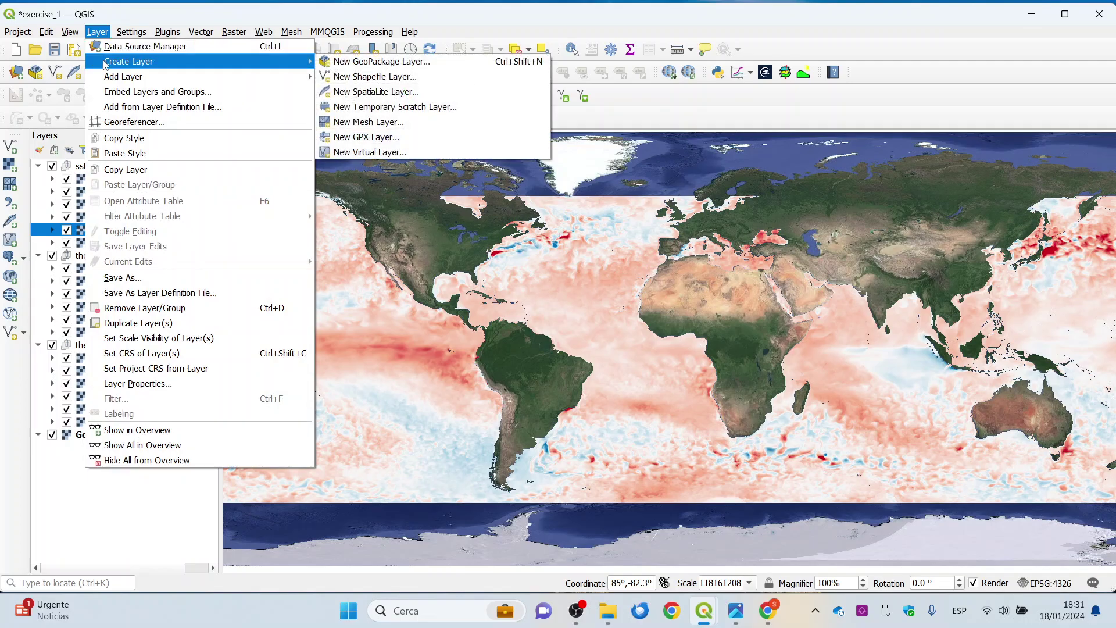
{"action": "left_click", "coordinate": [377, 77]}
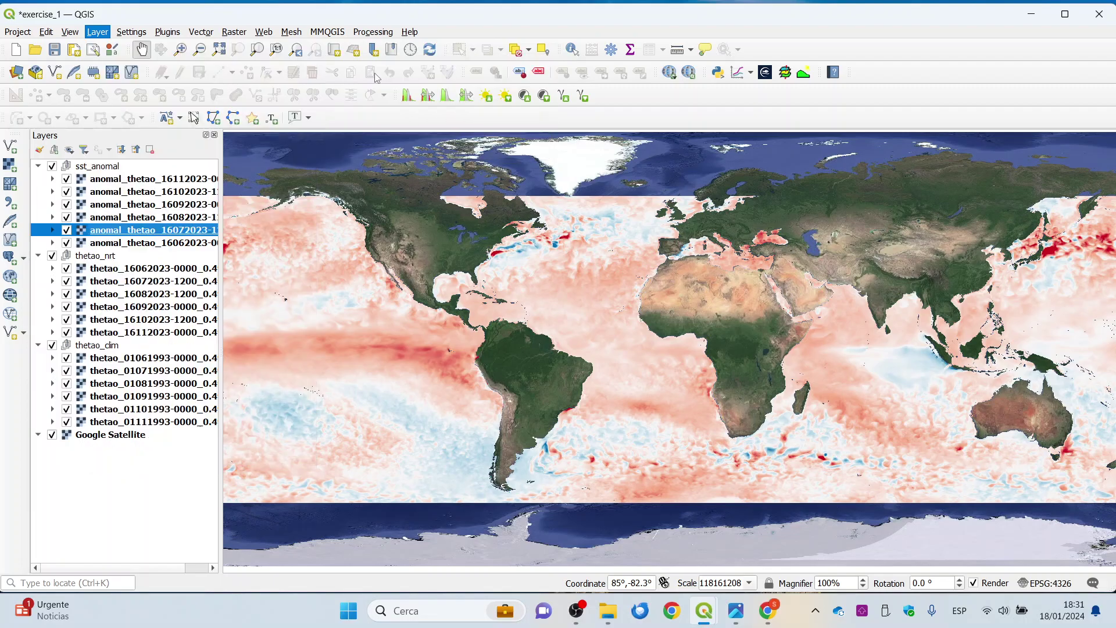
{"action": "left_click", "coordinate": [348, 81]}
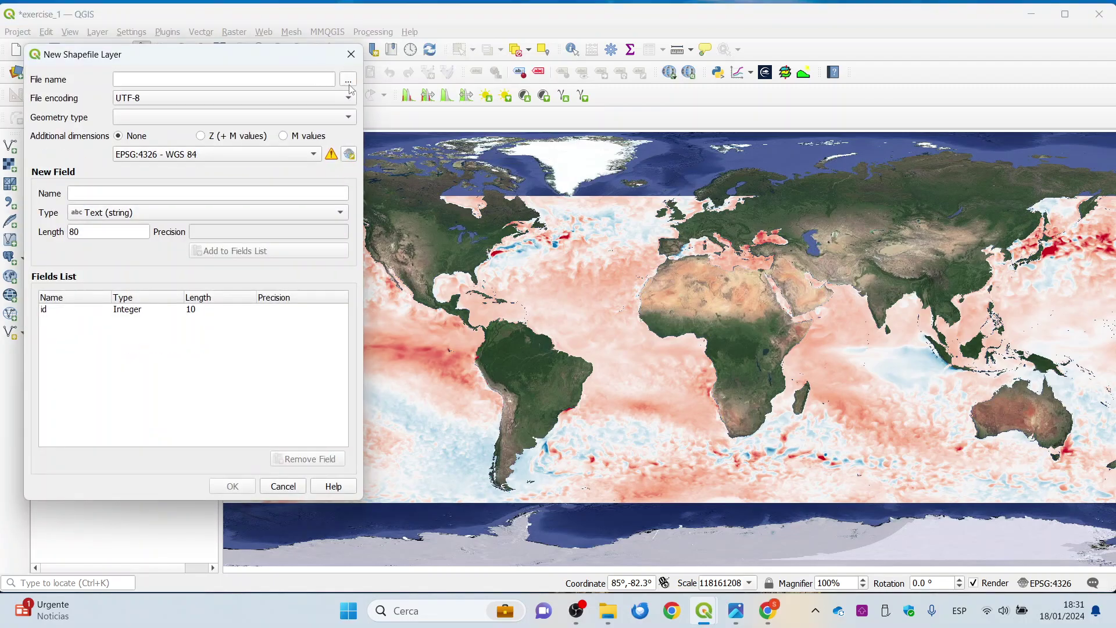
{"action": "double_click", "coordinate": [300, 230]}
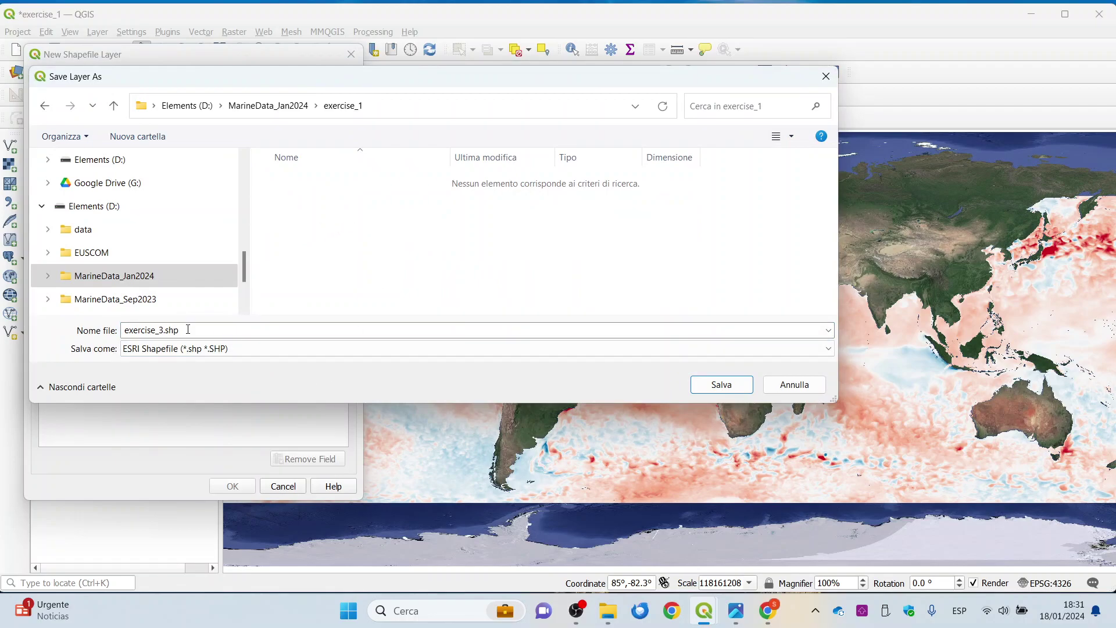
{"action": "double_click", "coordinate": [188, 329]}
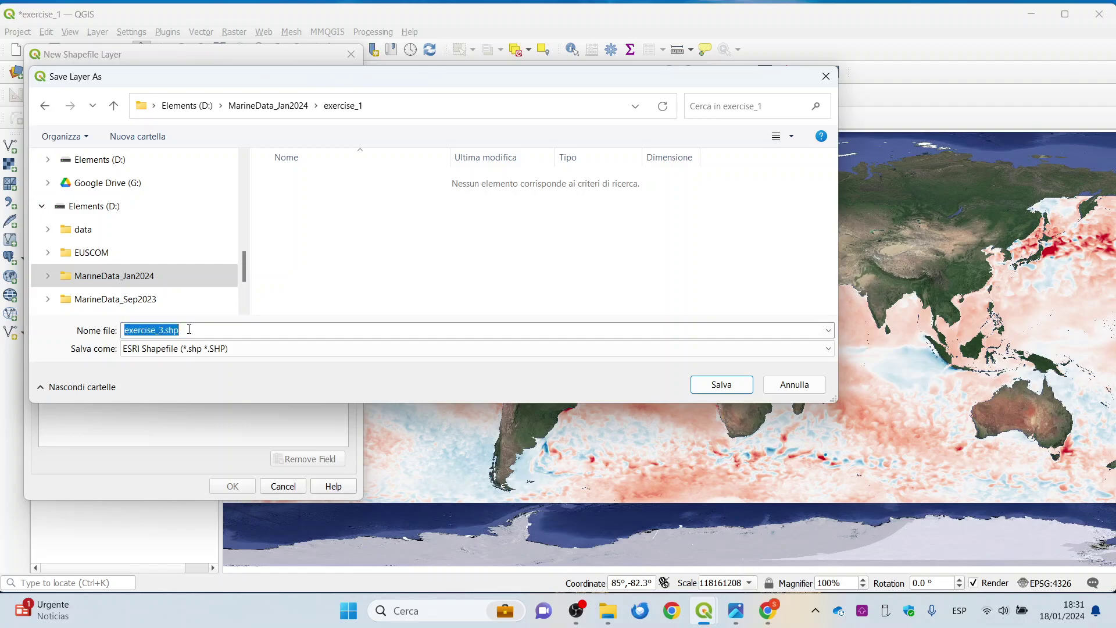
{"action": "type", "text": "nino34"}
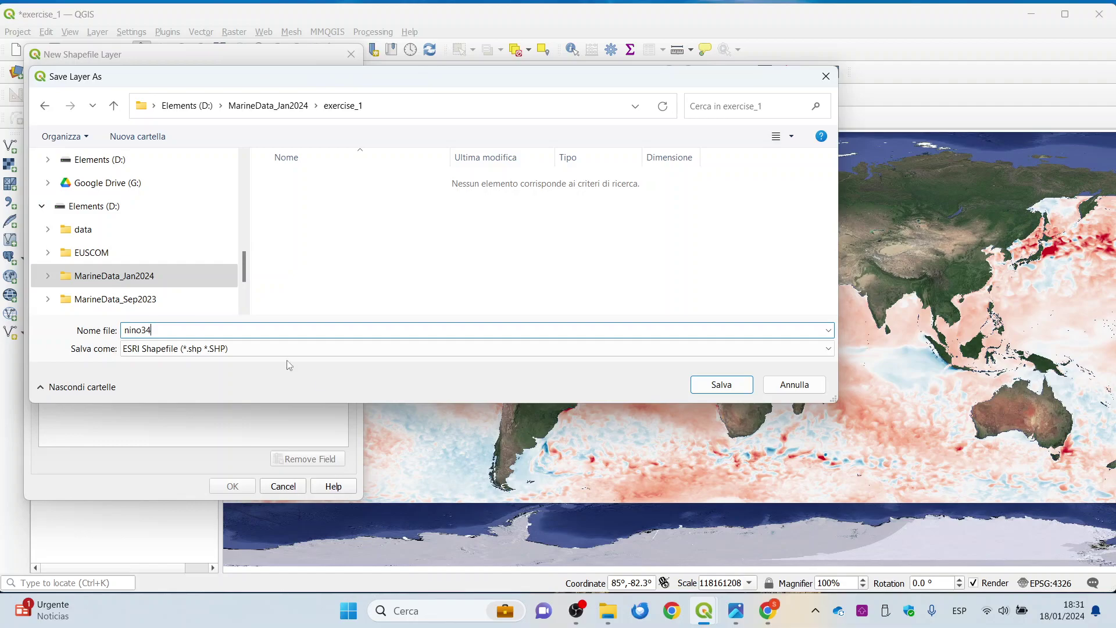
{"action": "left_click", "coordinate": [721, 385]}
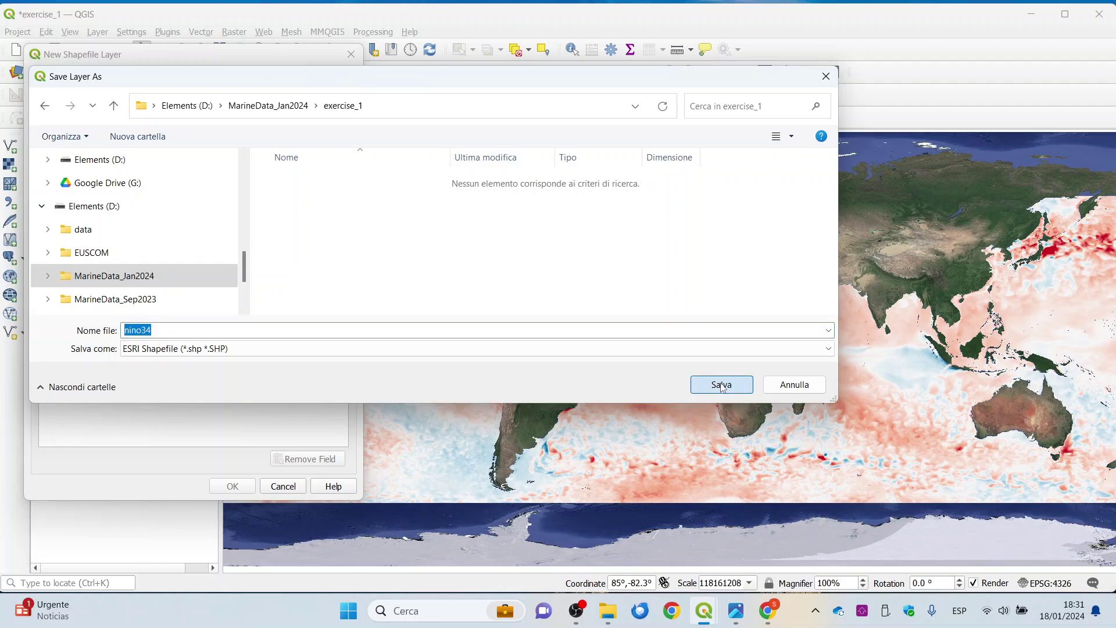
{"action": "left_click", "coordinate": [722, 385]}
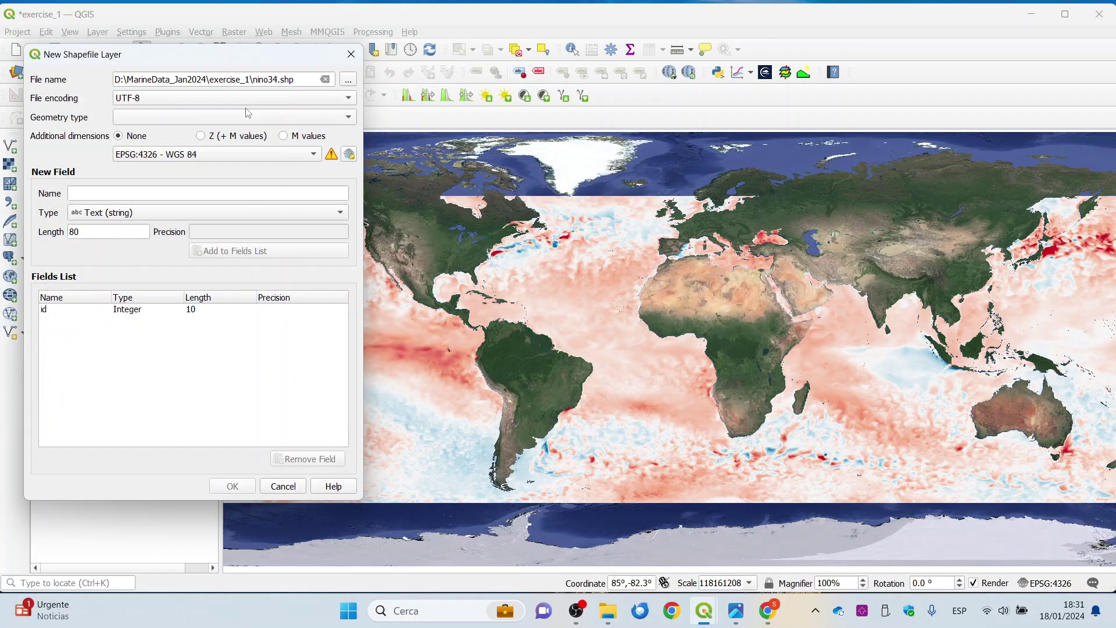
Set the geometry type to Polygon and create the nino34 layer.
{"action": "left_click", "coordinate": [248, 114]}
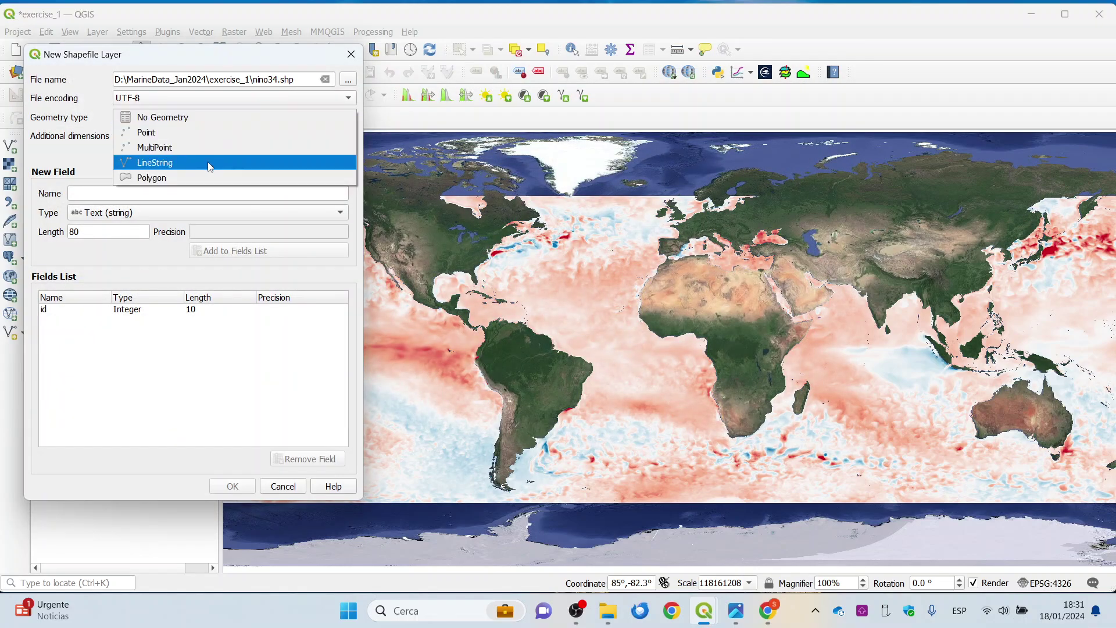
{"action": "left_click", "coordinate": [209, 177]}
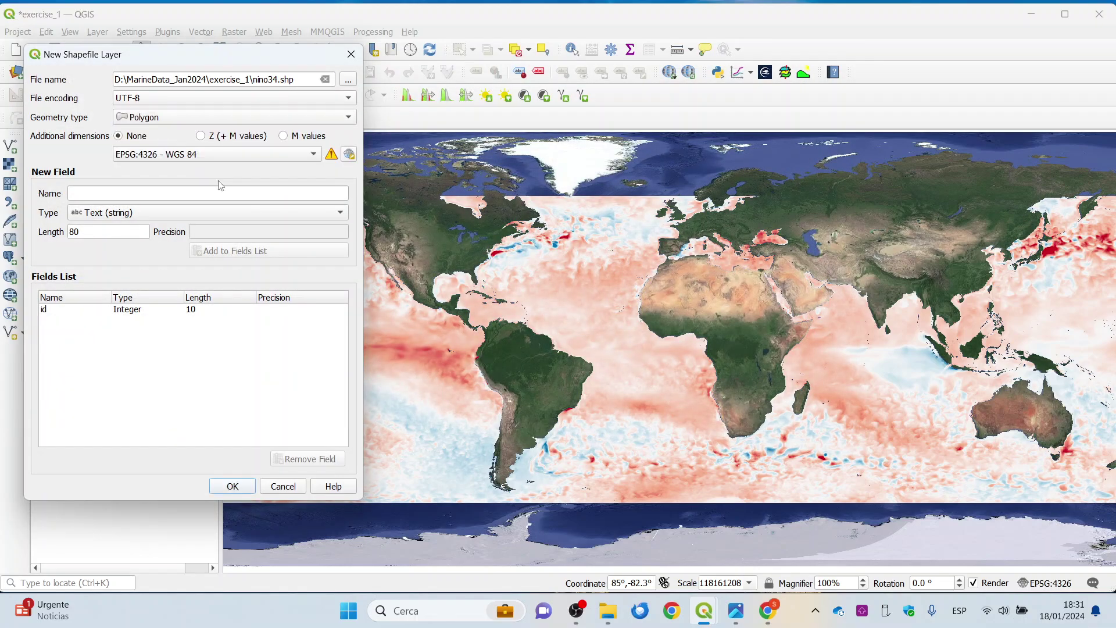
{"action": "left_click", "coordinate": [232, 486]}
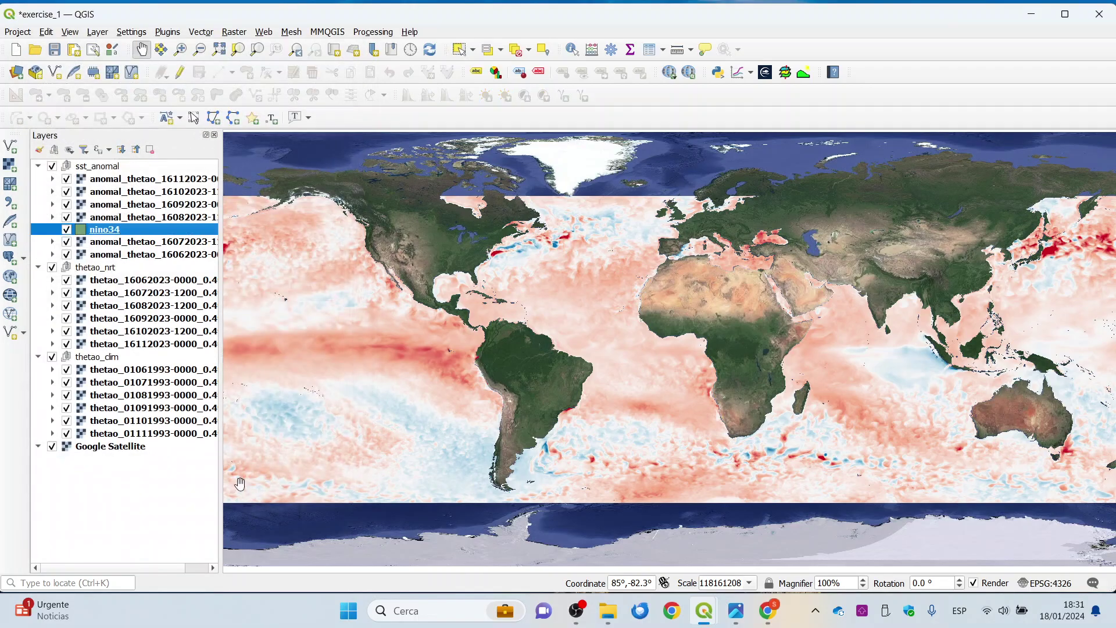
Move nino34 to the top of the sst_anomal group and turn on editing for it.
{"action": "left_click_drag", "start_coordinate": [98, 232], "coordinate": [97, 178]}
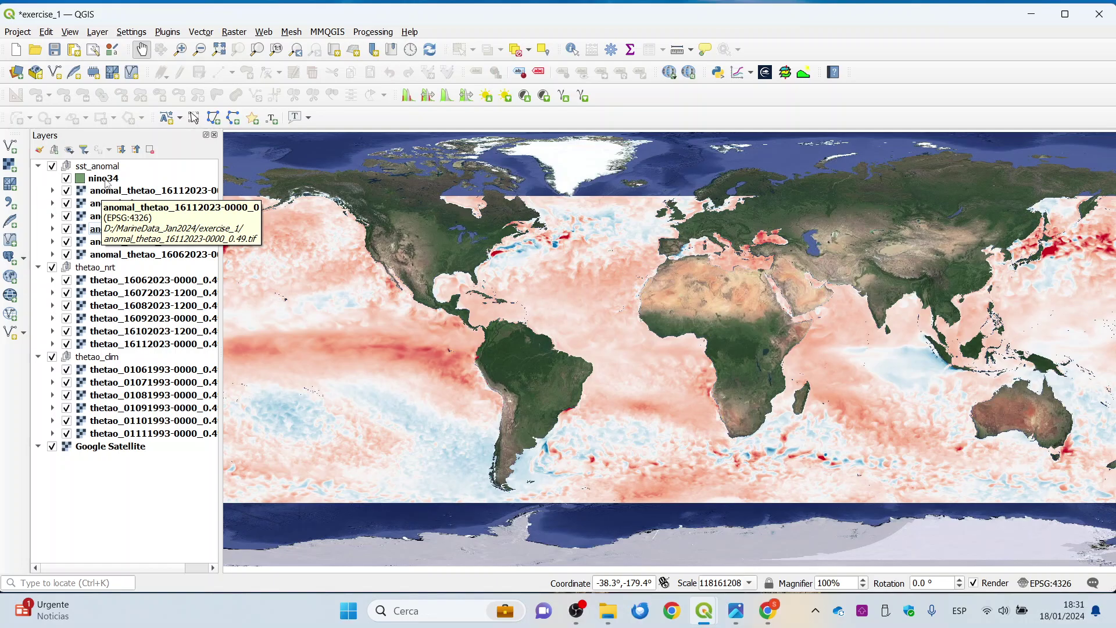
{"action": "left_click", "coordinate": [105, 181]}
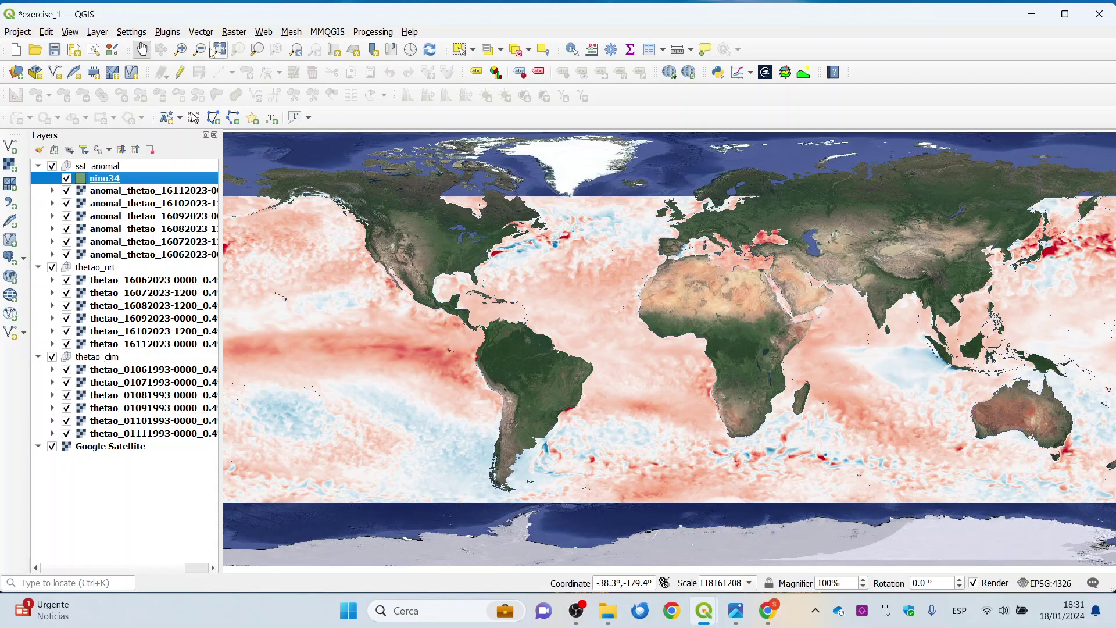
{"action": "left_click", "coordinate": [181, 72]}
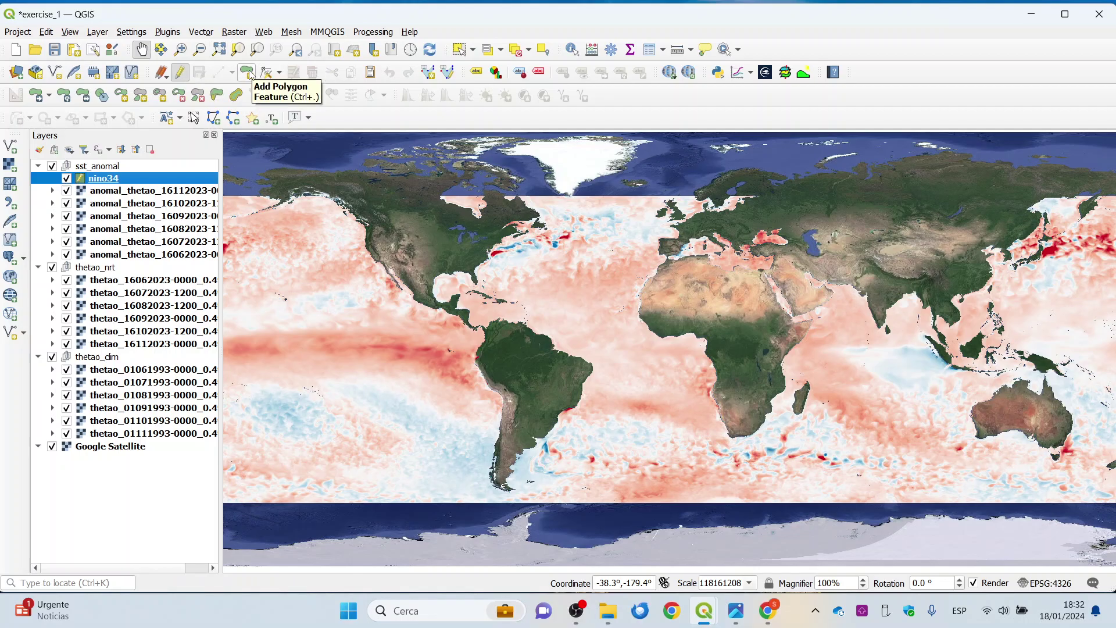
Switch to adding polygon features using the Digitize Shape mode.
{"action": "left_click", "coordinate": [249, 74]}
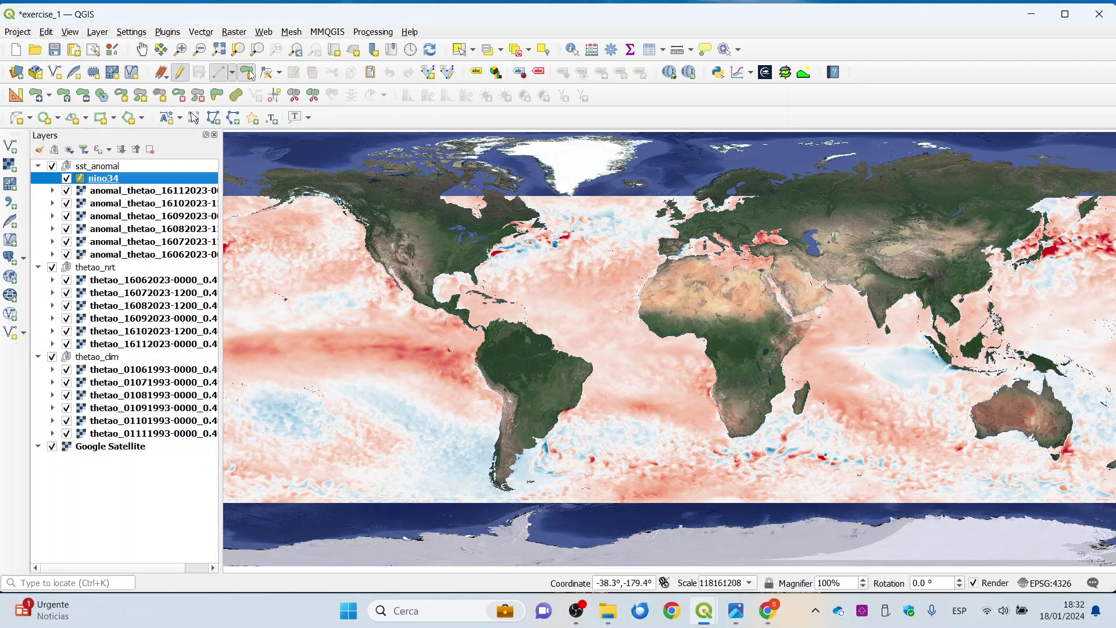
{"action": "left_click", "coordinate": [233, 73]}
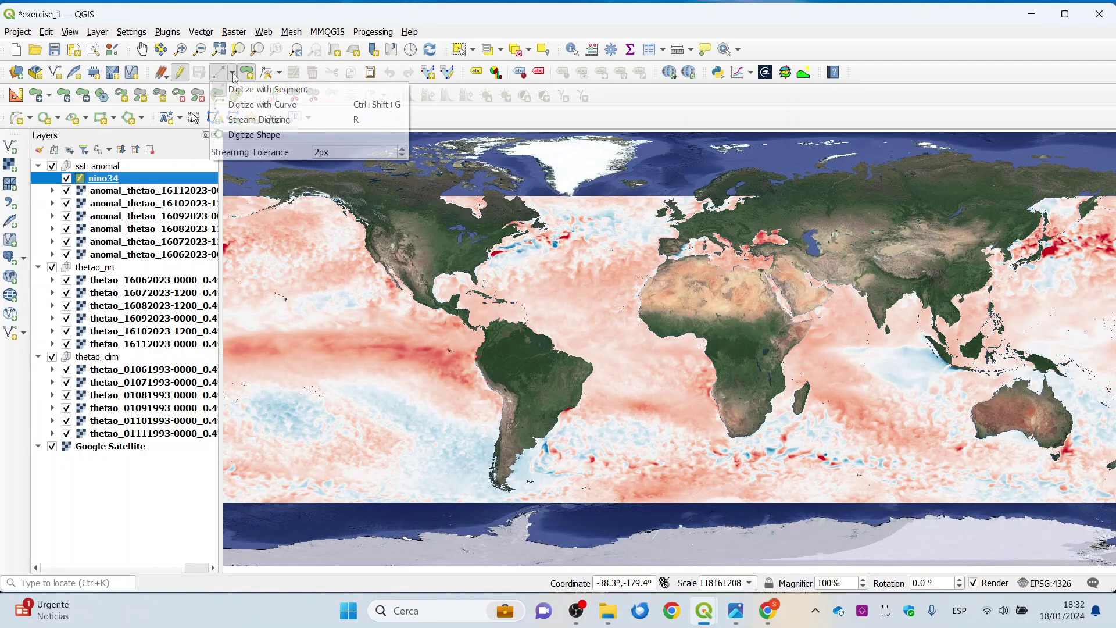
{"action": "left_click", "coordinate": [235, 135]}
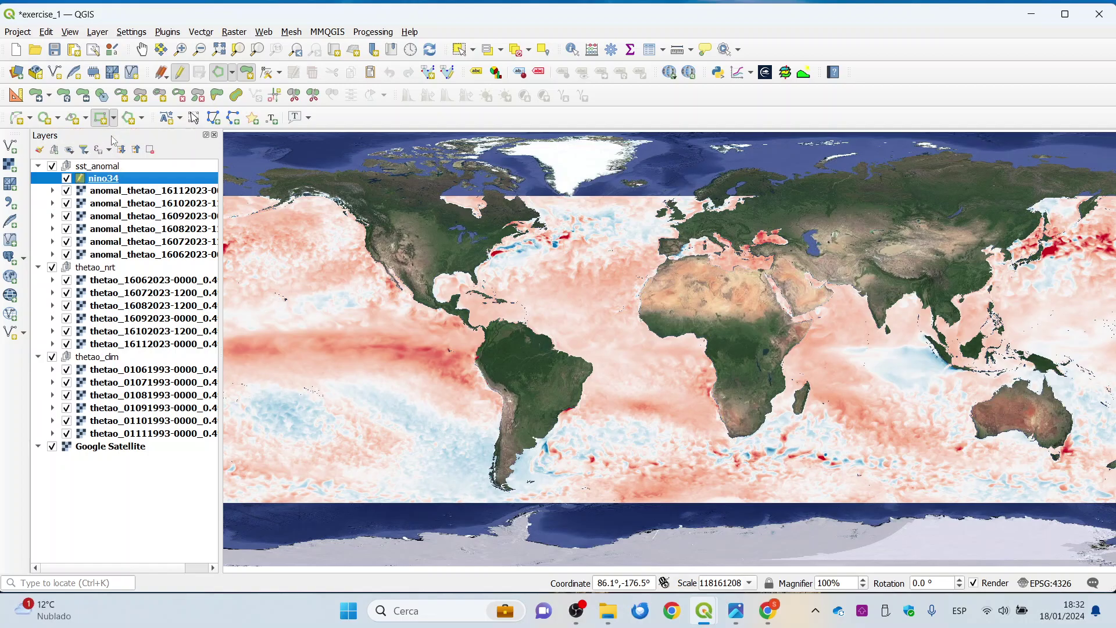
Draw a two-corner Rectangle from Extent over the Niño 3.4 area of the equatorial Pacific.
{"action": "left_click", "coordinate": [105, 120]}
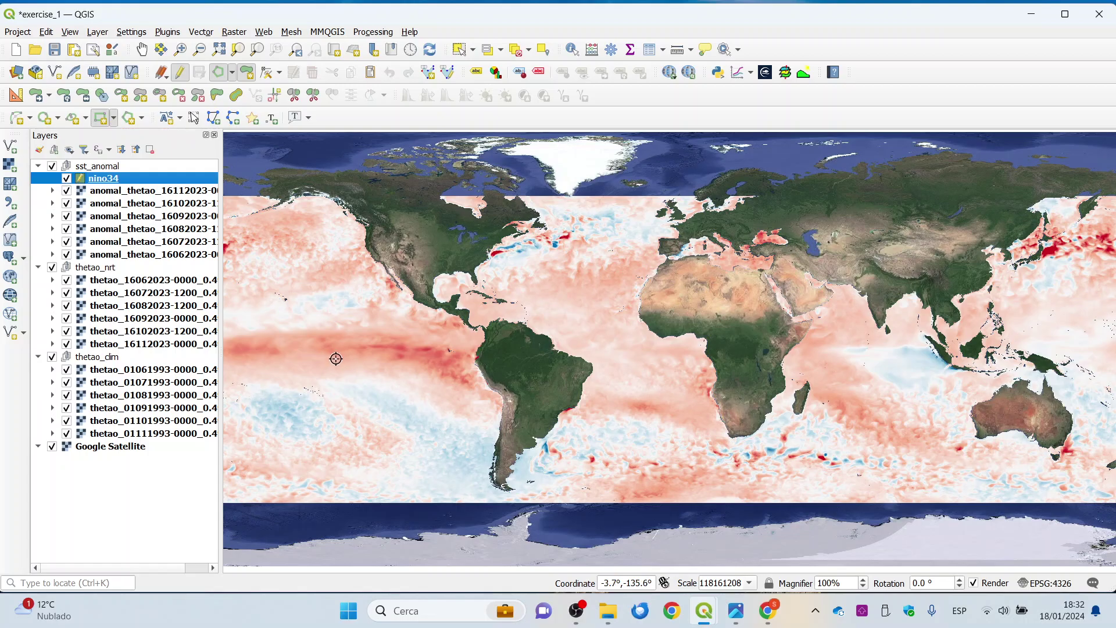
{"action": "left_click", "coordinate": [262, 332]}
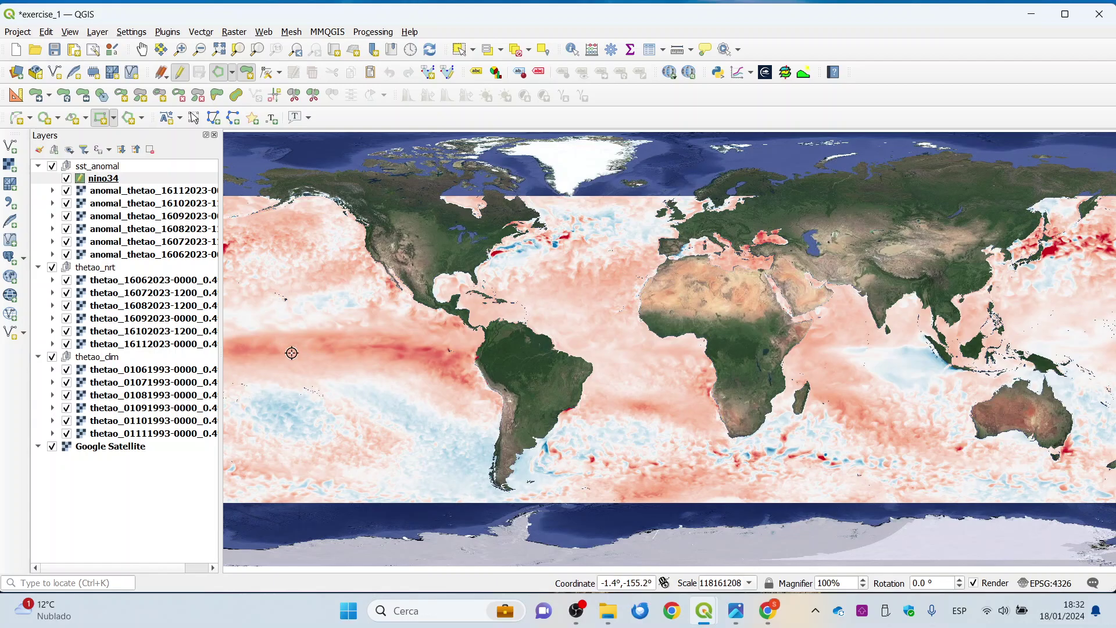
{"action": "left_click", "coordinate": [334, 353]}
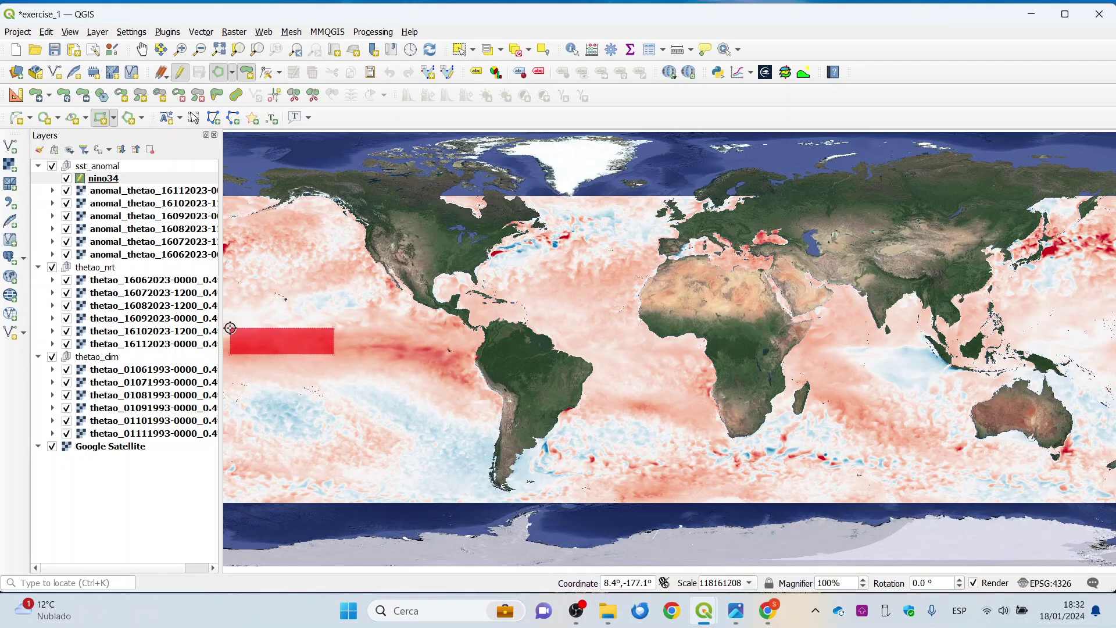
{"action": "left_click", "coordinate": [230, 328]}
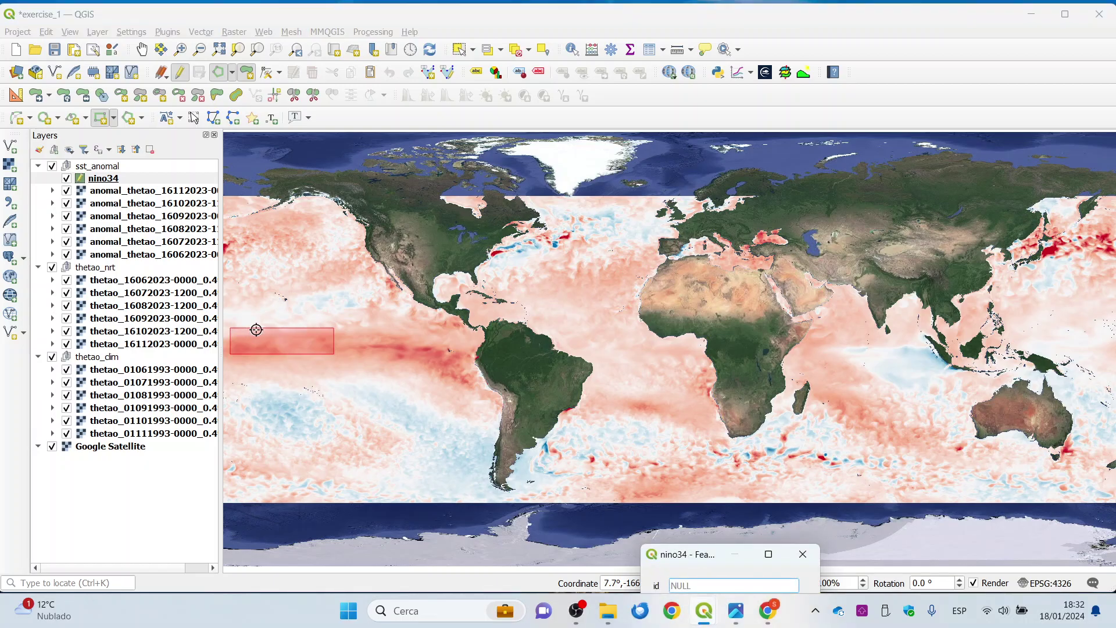
Accept the new feature without an id, then stop editing and save the nino34 changes.
{"action": "key", "text": "Return"}
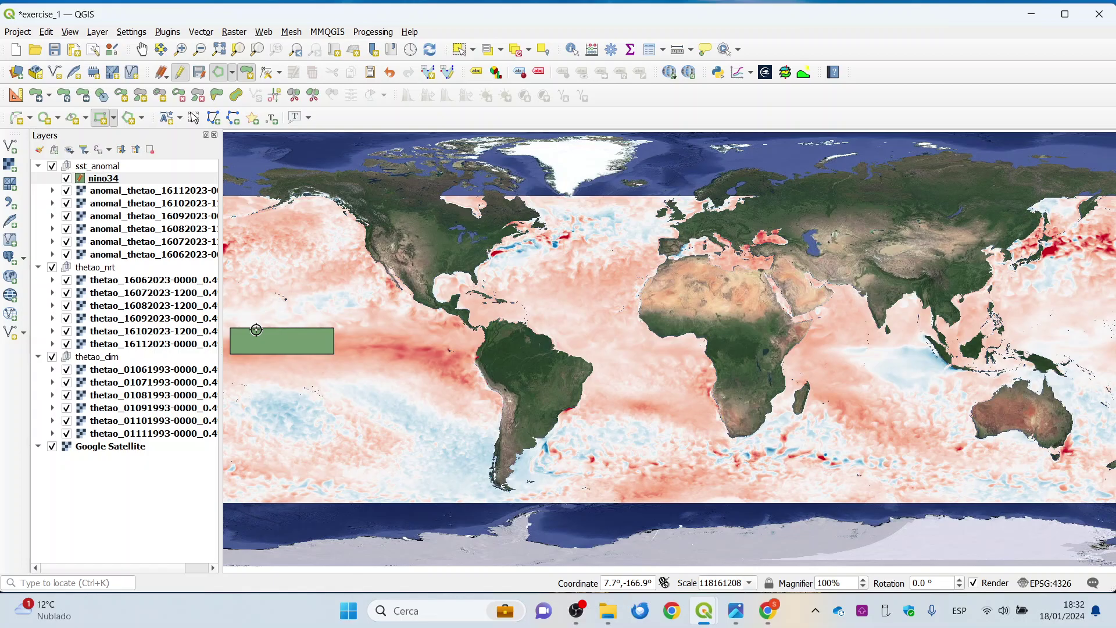
{"action": "left_click", "coordinate": [181, 73]}
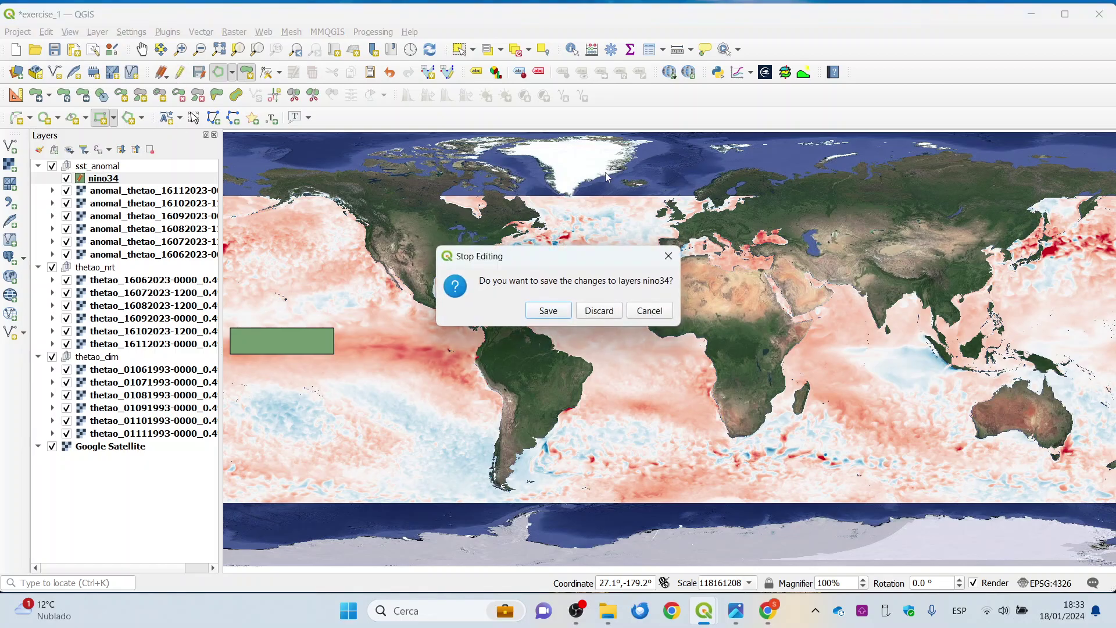
{"action": "left_click", "coordinate": [534, 312]}
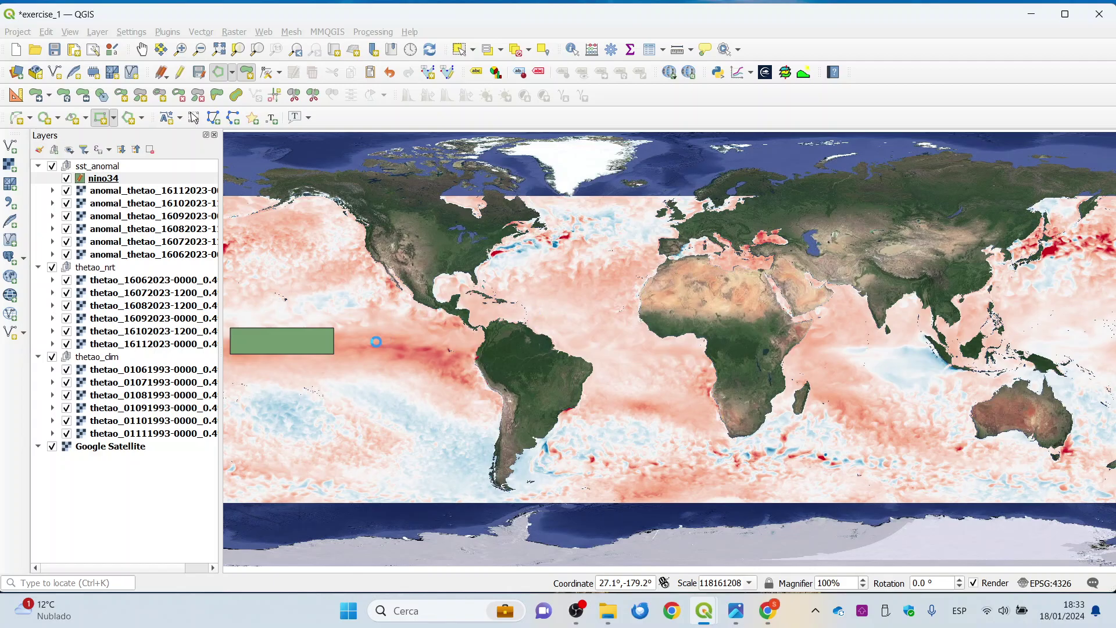
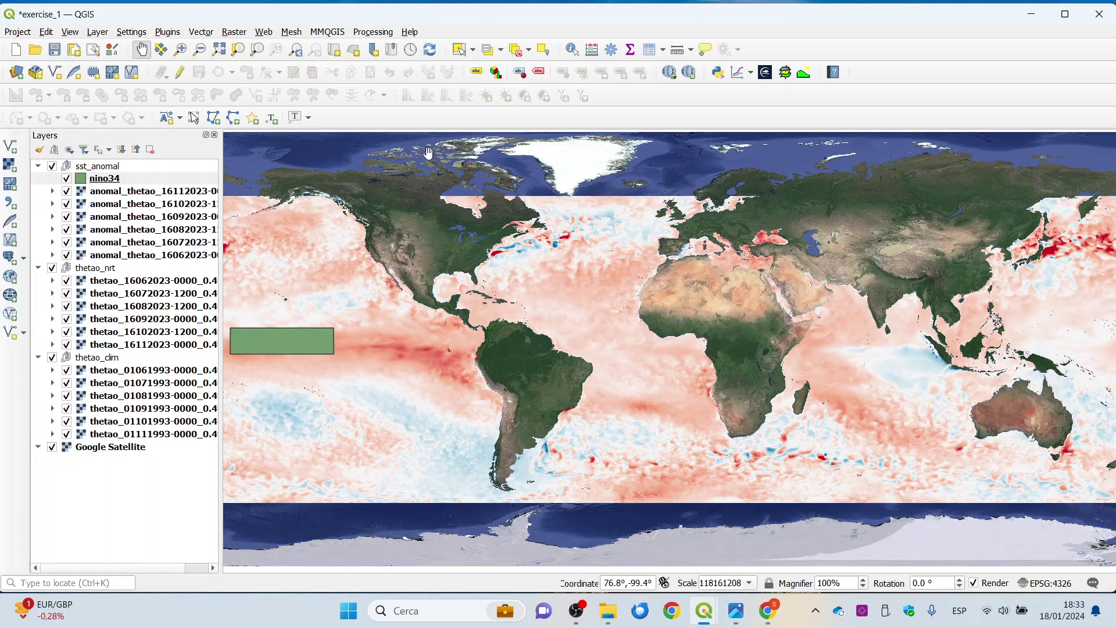
Launch Clip Raster by Mask Layer from Raster > Extraction, with nino34 as the mask.
{"action": "left_click", "coordinate": [236, 32]}
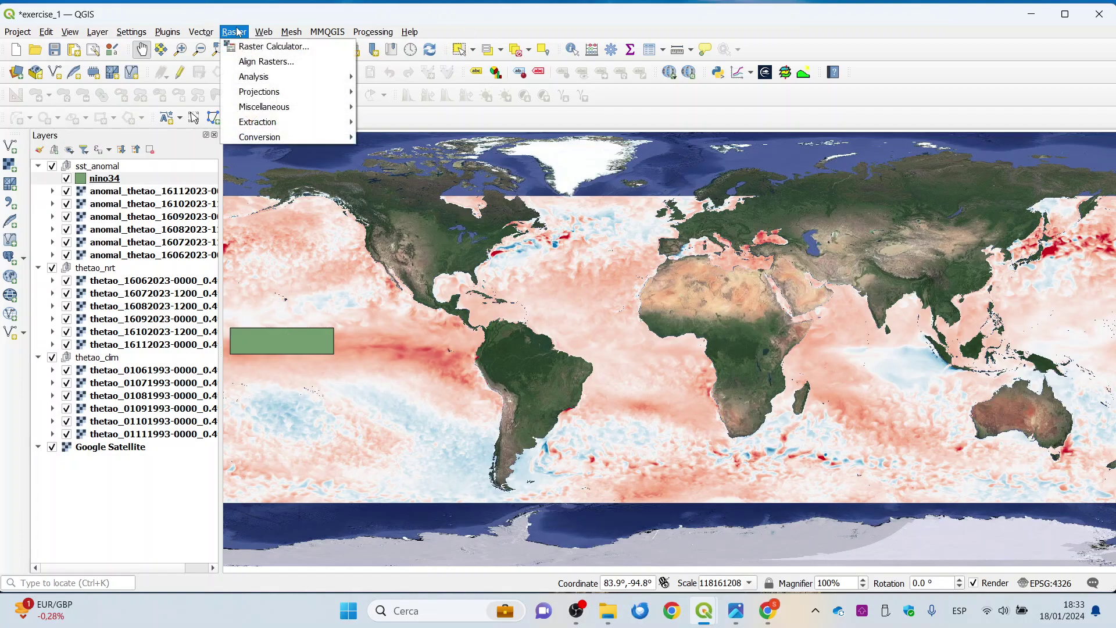
{"action": "mouse_move", "coordinate": [279, 125]}
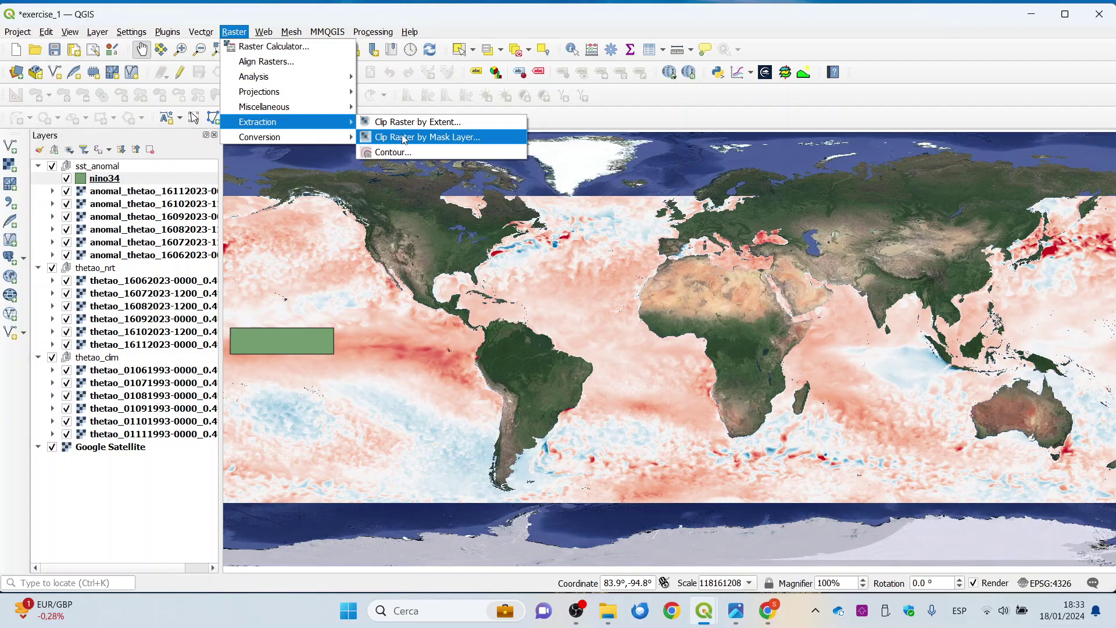
{"action": "left_click", "coordinate": [405, 138]}
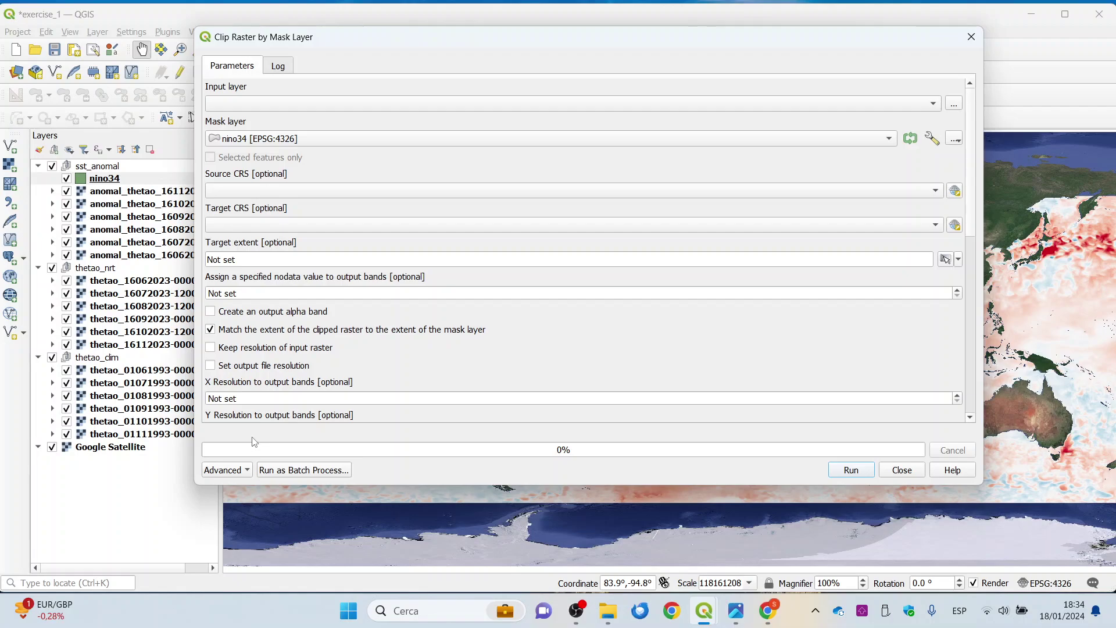
Switch the clip to batch mode and fill inputs with the six anomal_thetao layers (16062023–16112023).
{"action": "left_click", "coordinate": [325, 473]}
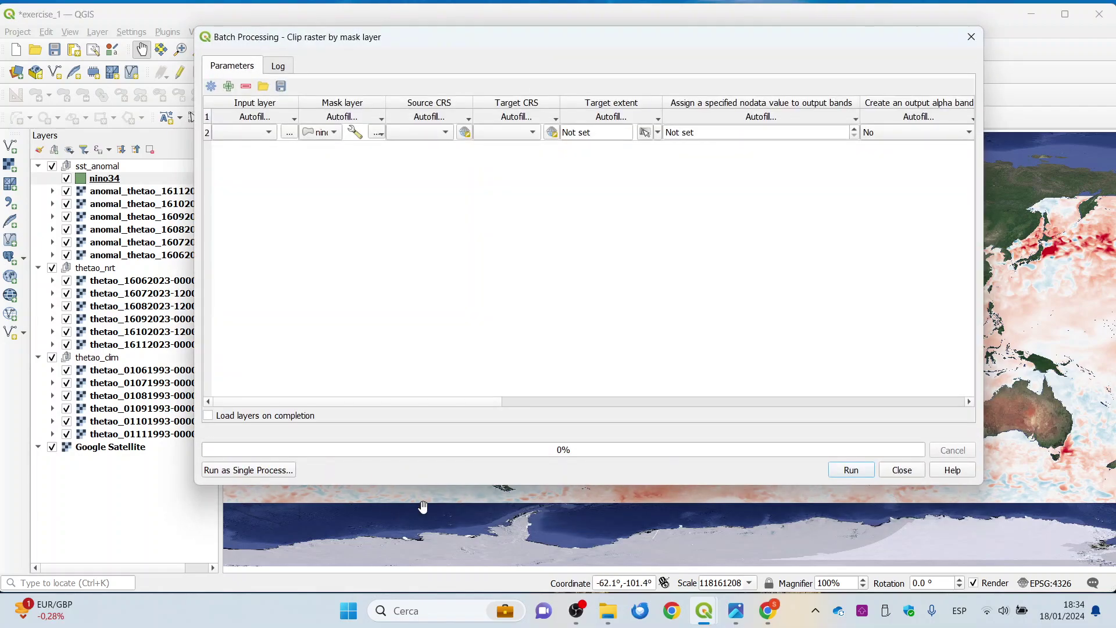
{"action": "left_click", "coordinate": [291, 120]}
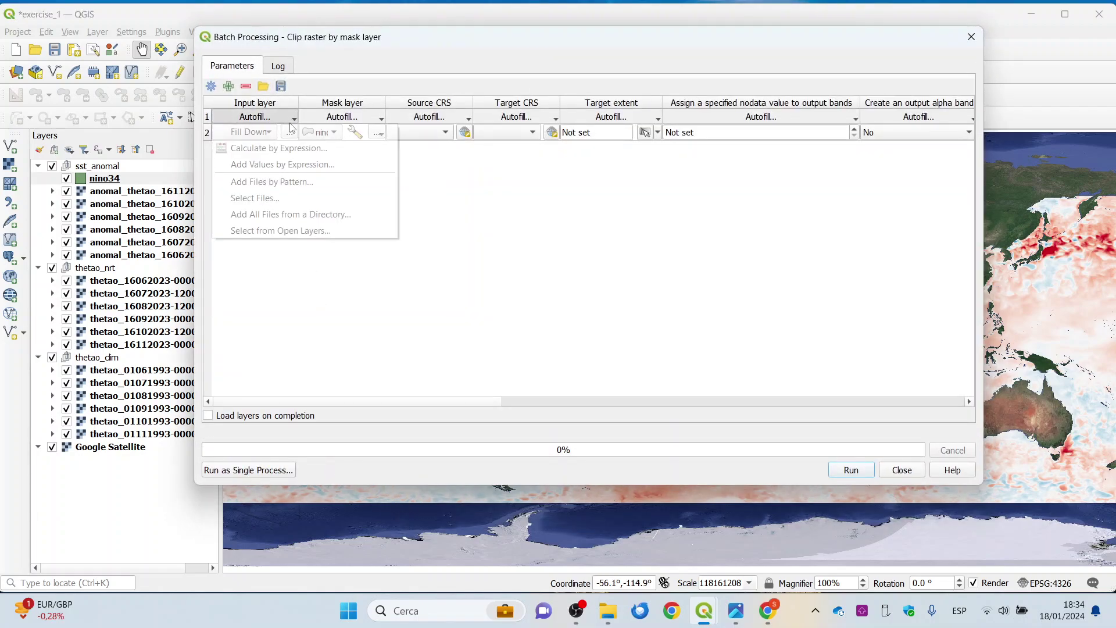
{"action": "left_click", "coordinate": [289, 231]}
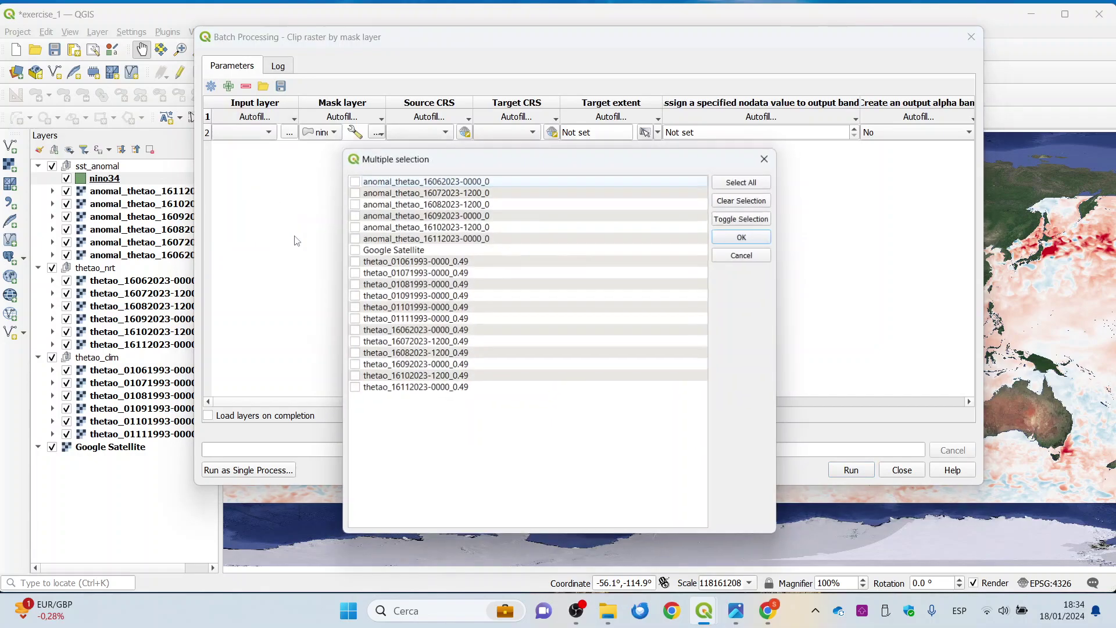
{"action": "left_click", "coordinate": [353, 179]}
{"action": "left_click", "coordinate": [352, 190]}
{"action": "left_click", "coordinate": [353, 203]}
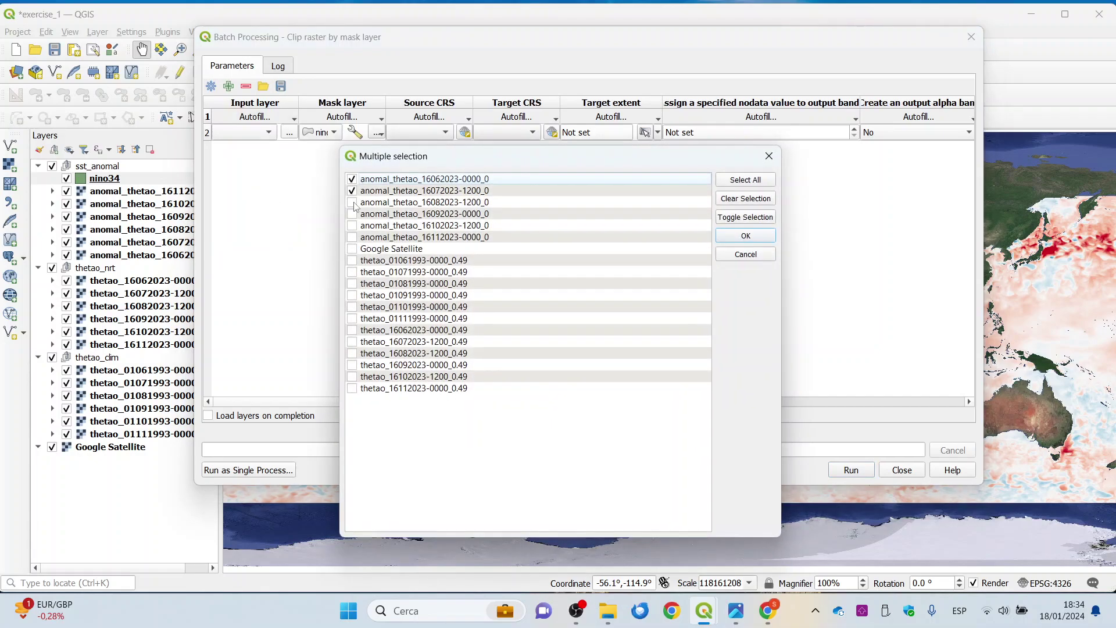
{"action": "left_click", "coordinate": [353, 214]}
{"action": "left_click", "coordinate": [353, 237]}
{"action": "left_click", "coordinate": [745, 235]}
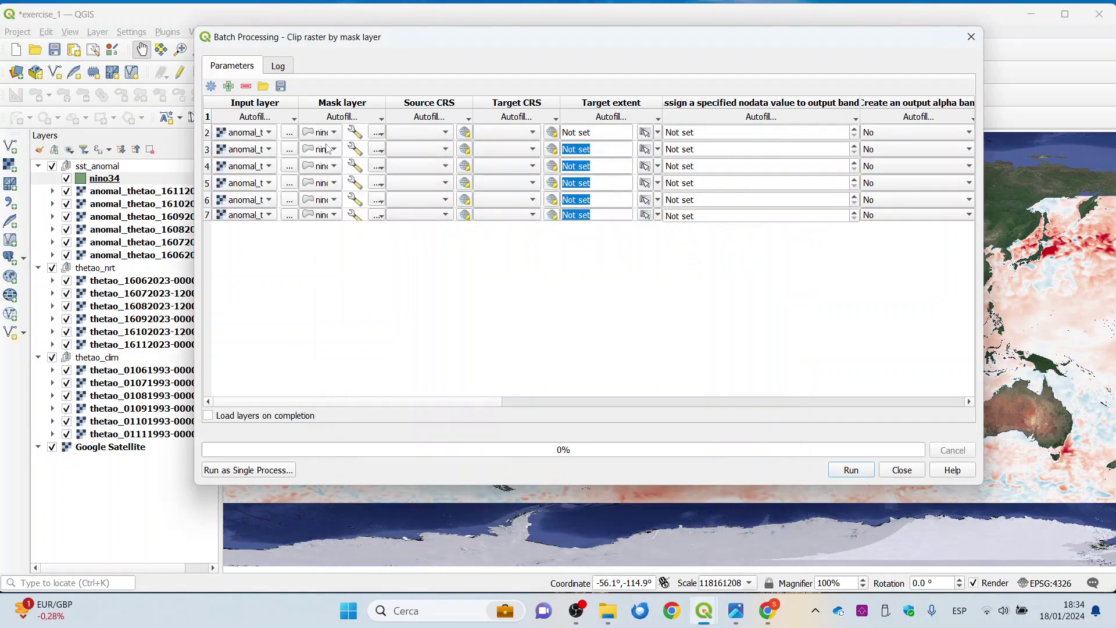
Widen the mask and input layer columns to read the full entries.
{"action": "left_click_drag", "start_coordinate": [386, 102], "coordinate": [482, 100]}
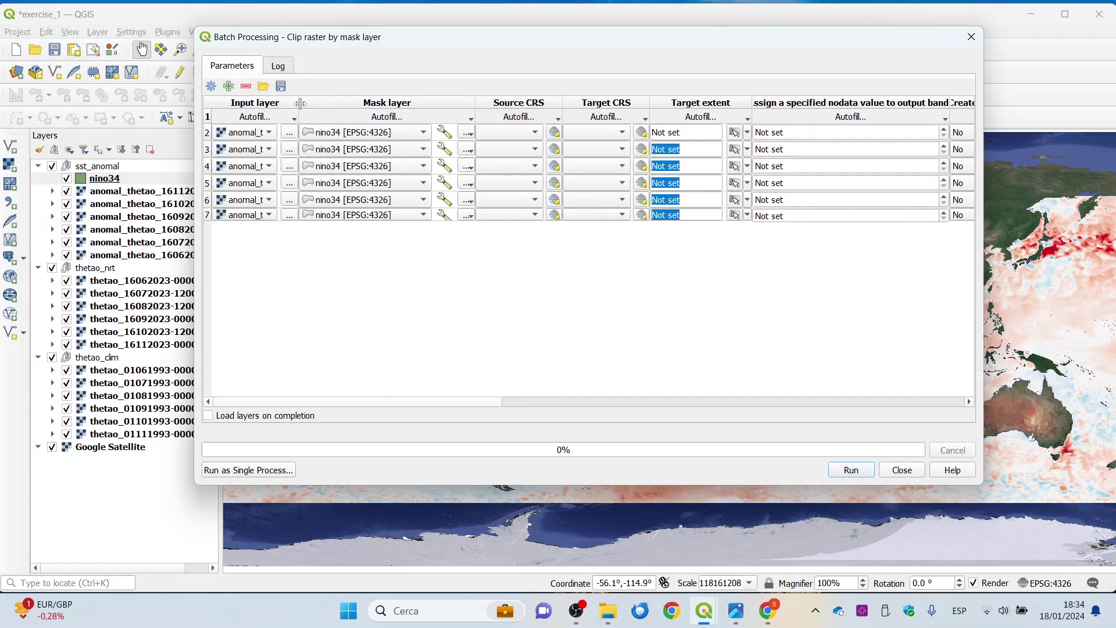
{"action": "left_click_drag", "start_coordinate": [300, 103], "coordinate": [326, 103]}
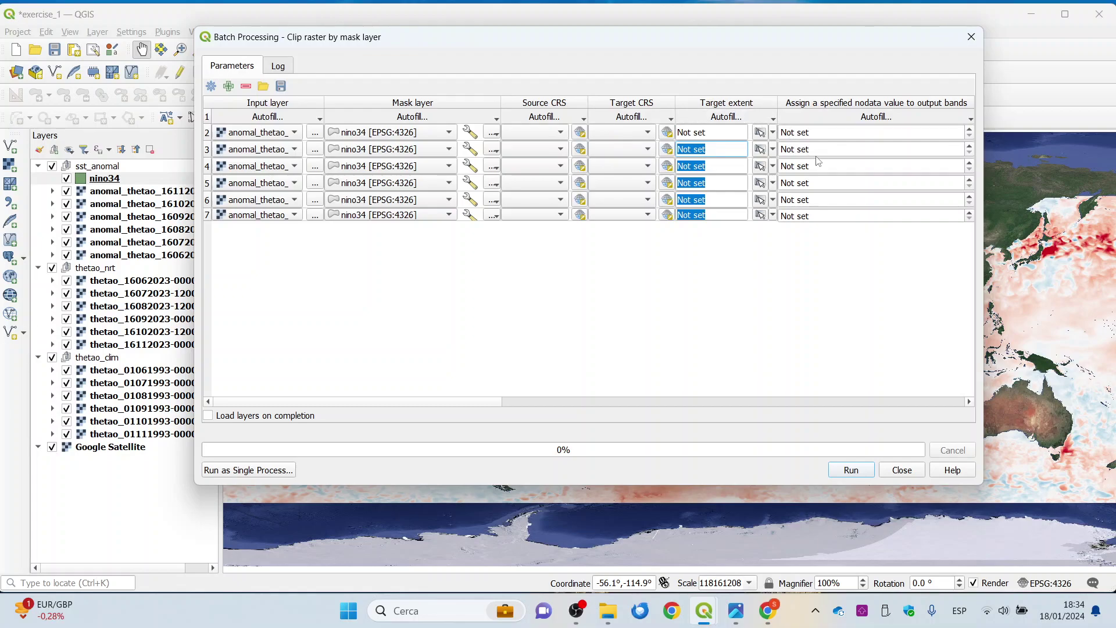
{"action": "left_click_drag", "start_coordinate": [494, 404], "coordinate": [937, 383]}
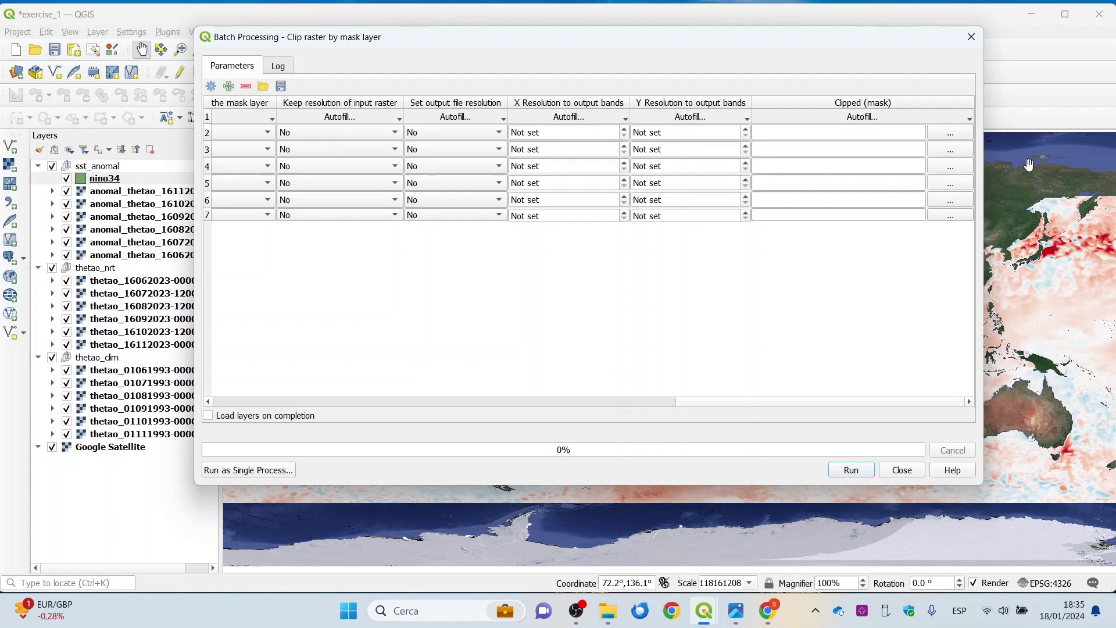
Try naming the first output nino34_anomaly and autofilling by Input layer, then cancel the autofill.
{"action": "left_click", "coordinate": [944, 135]}
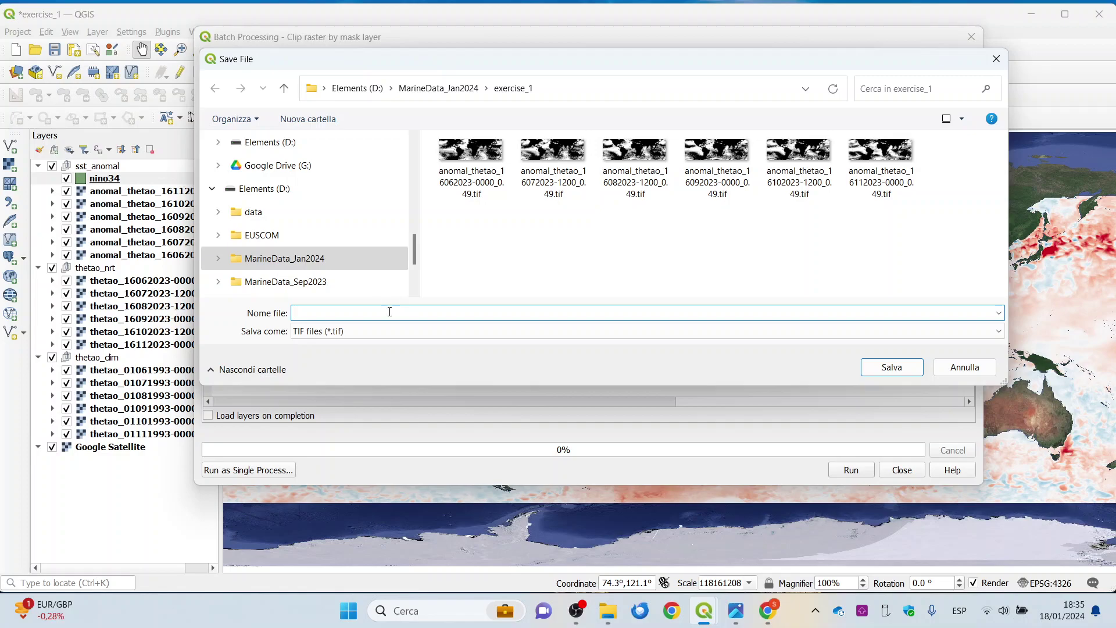
{"action": "type", "text": "nino34"}
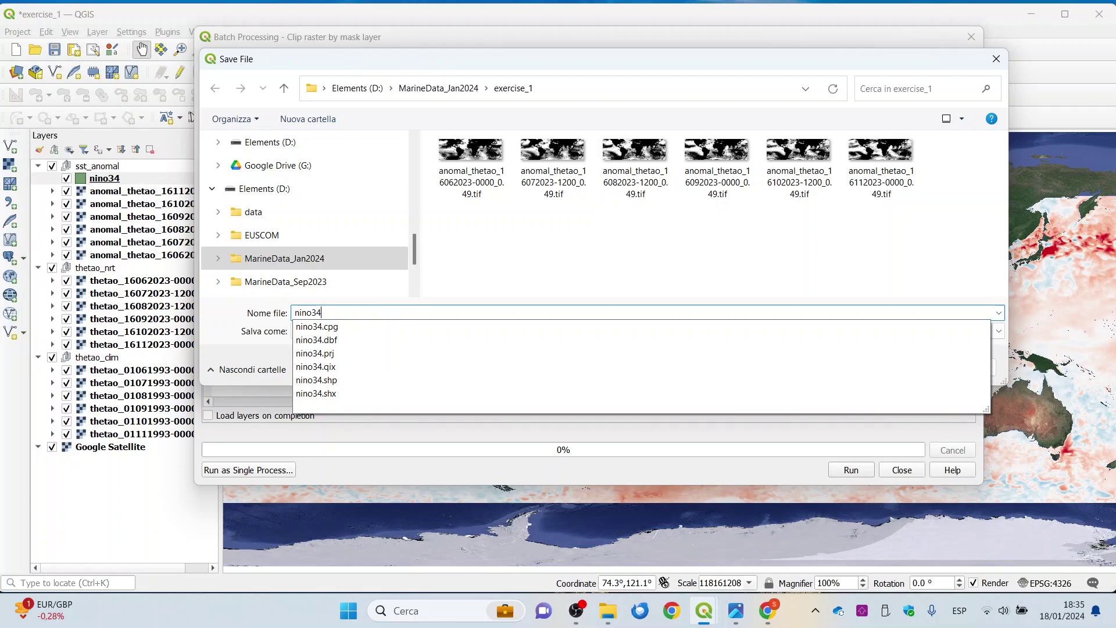
{"action": "type", "text": "_anomaly_"}
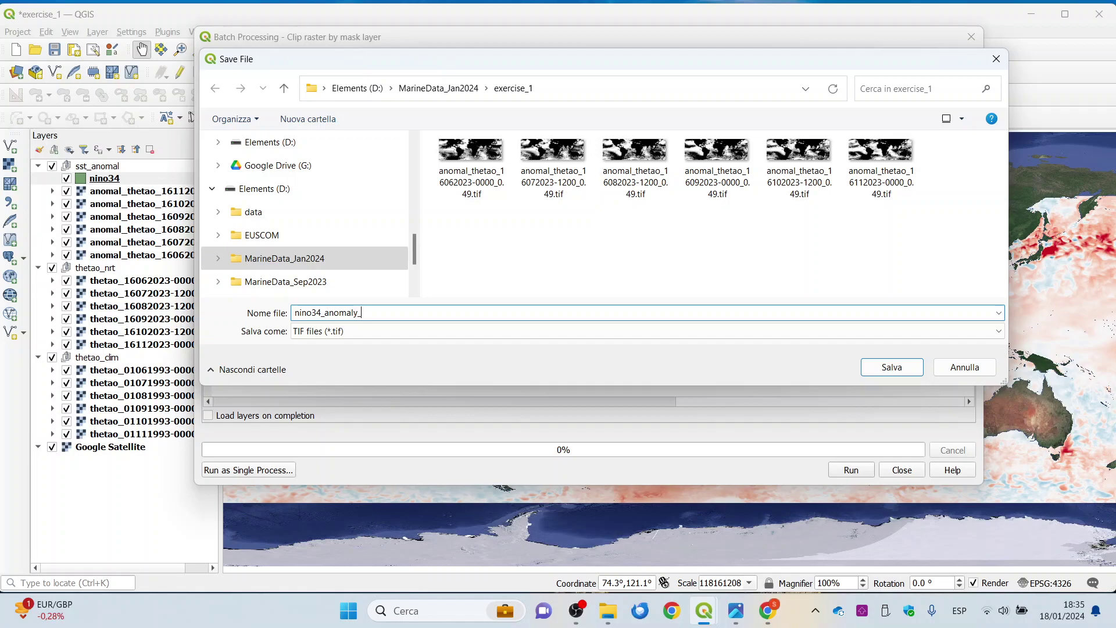
{"action": "left_click", "coordinate": [894, 372]}
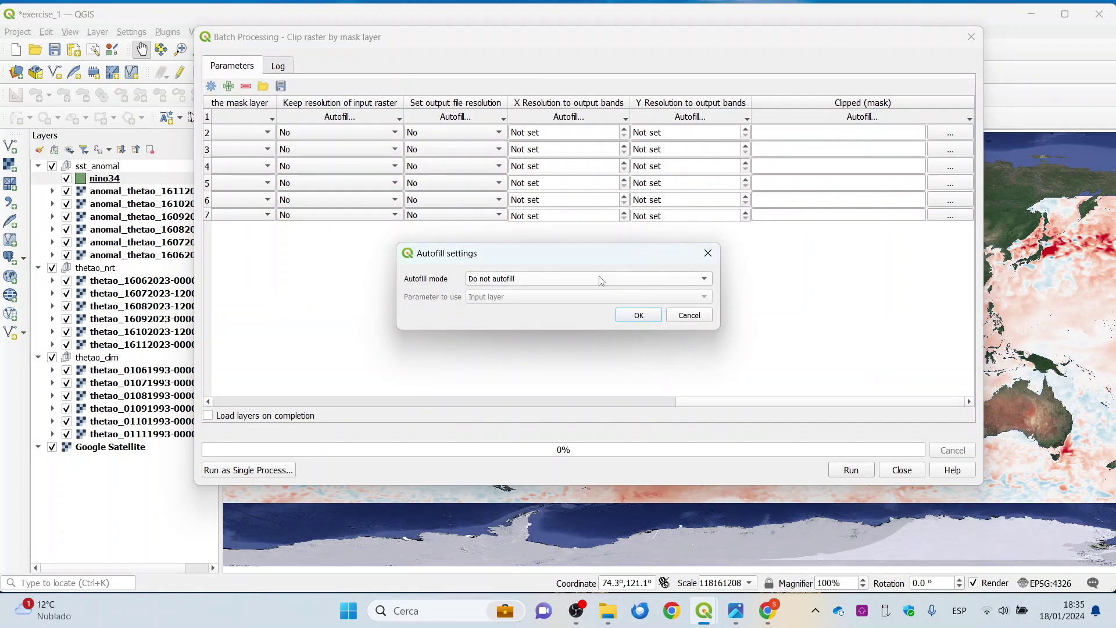
{"action": "left_click", "coordinate": [600, 280]}
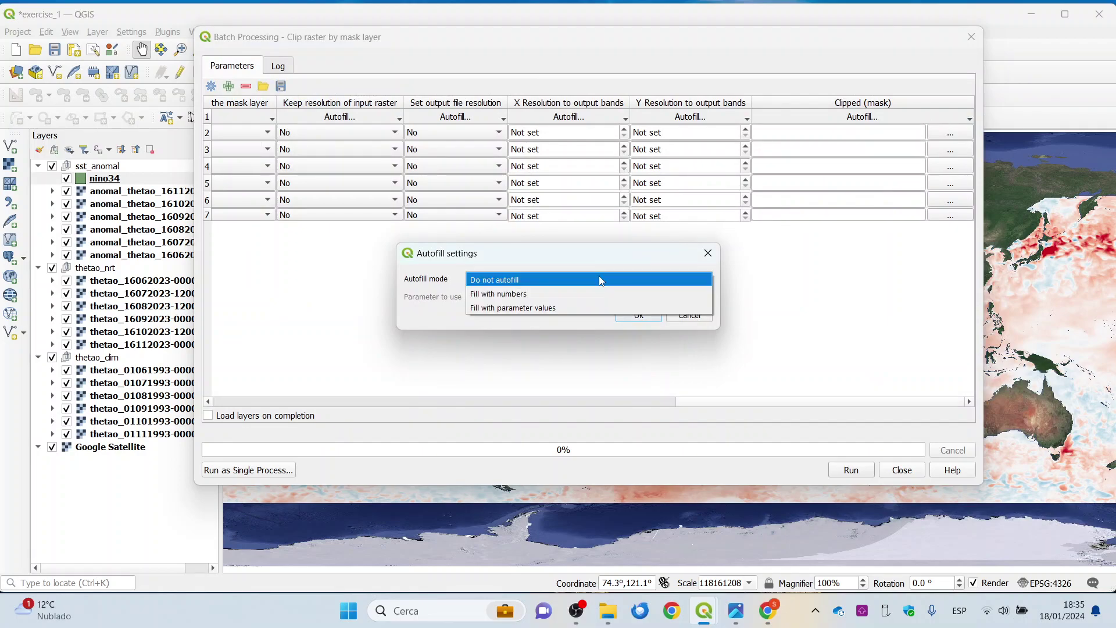
{"action": "left_click", "coordinate": [581, 306]}
{"action": "left_click", "coordinate": [541, 297]}
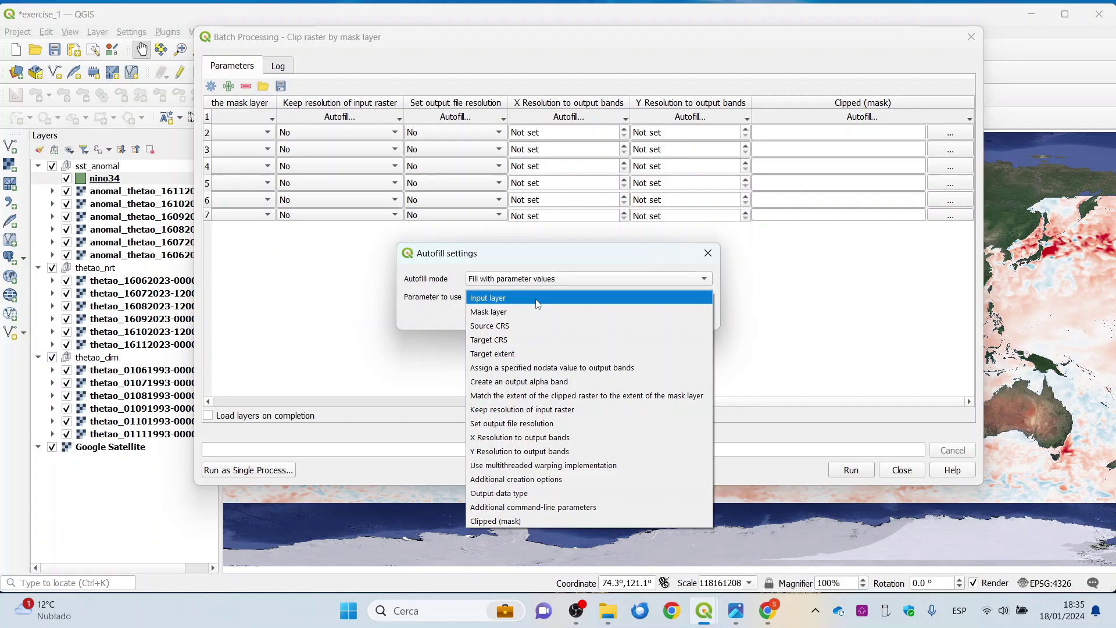
{"action": "left_click", "coordinate": [538, 301]}
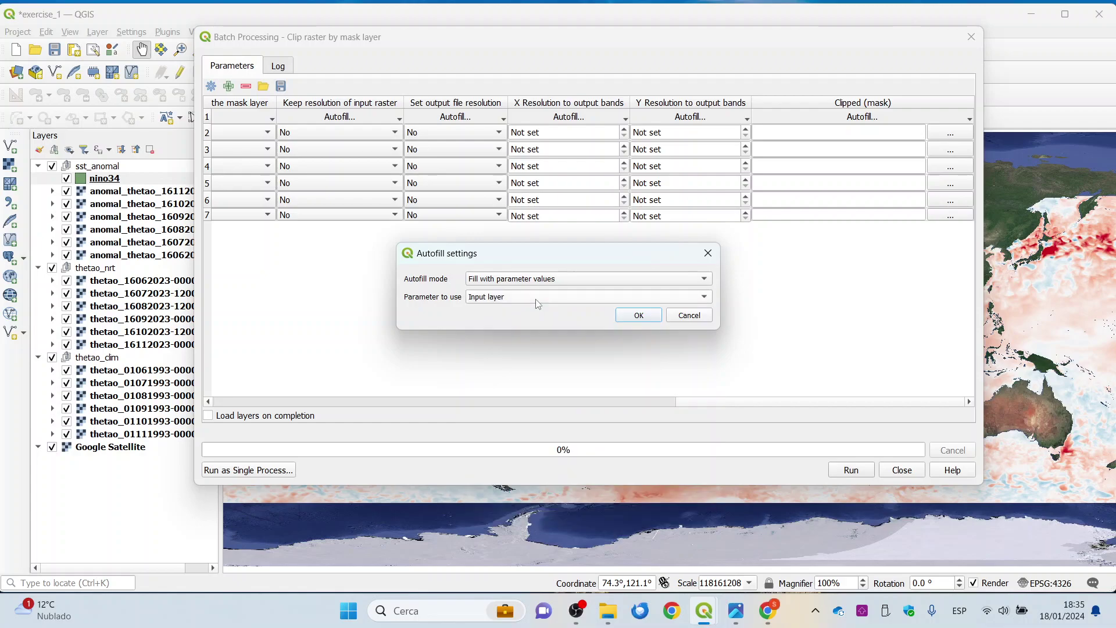
{"action": "left_click", "coordinate": [688, 316]}
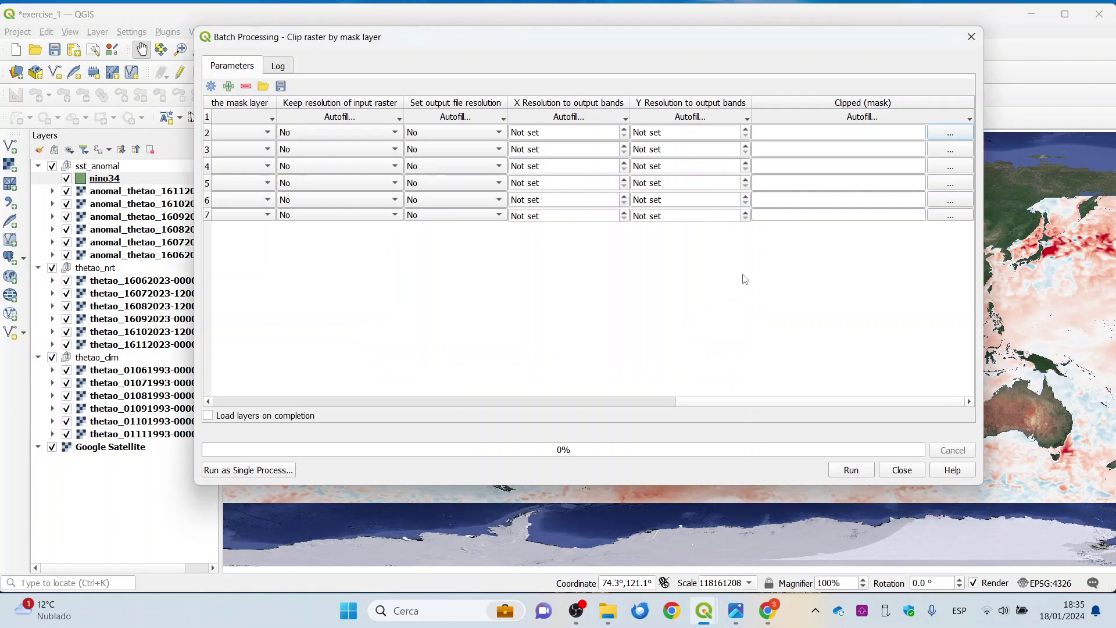
Use nino34_ as the output base name and autofill all outputs from the Input layer names.
{"action": "left_click", "coordinate": [926, 120]}
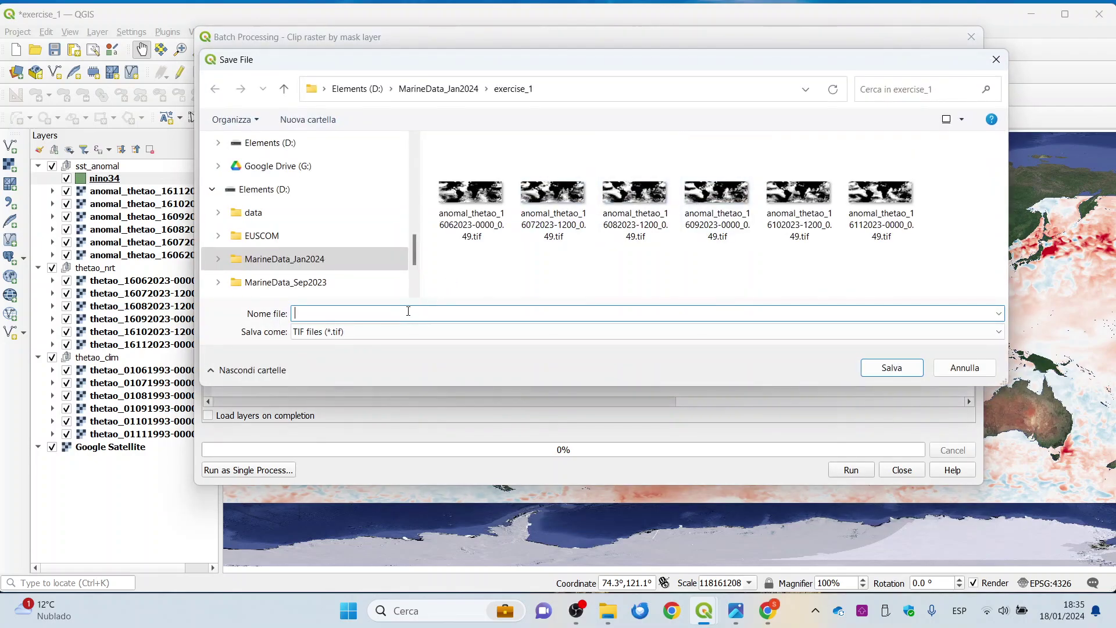
{"action": "type", "text": "nino"}
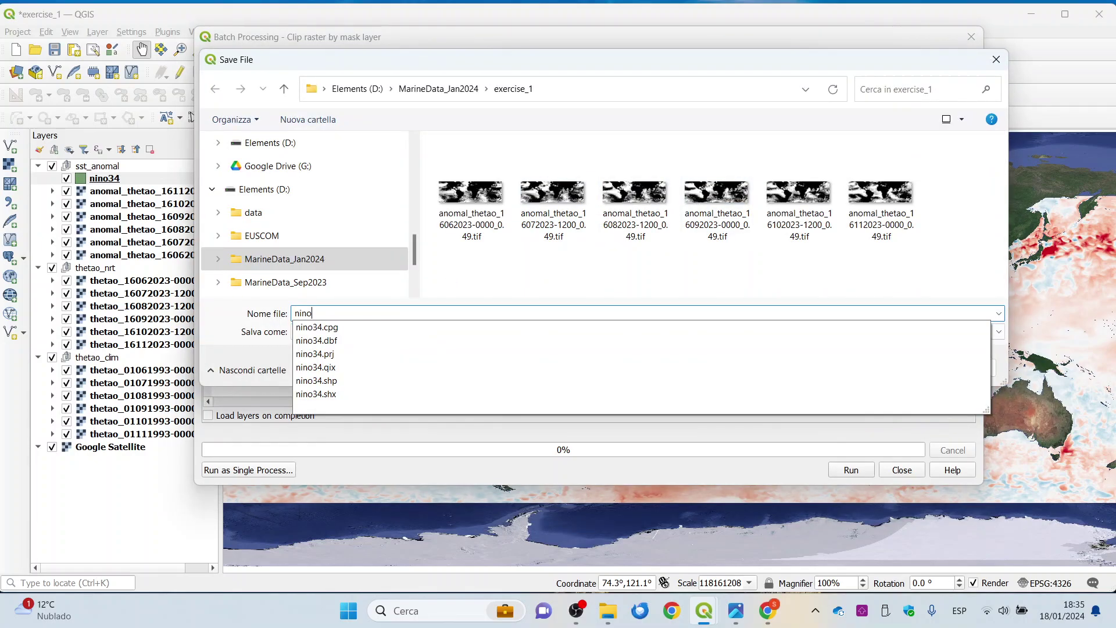
{"action": "type", "text": "34_"}
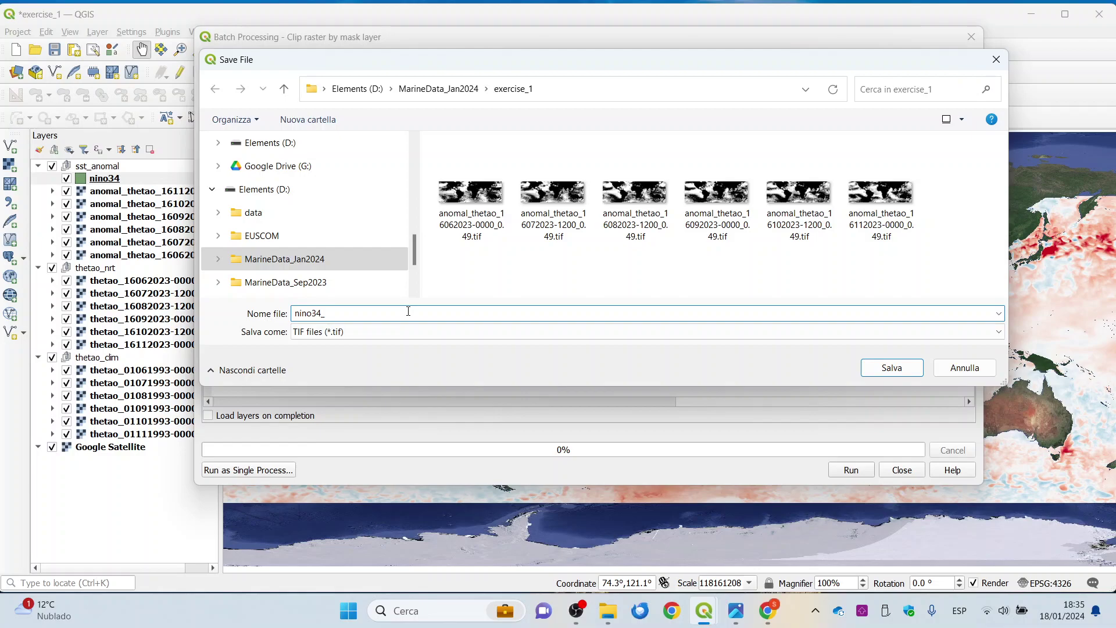
{"action": "left_click", "coordinate": [892, 367]}
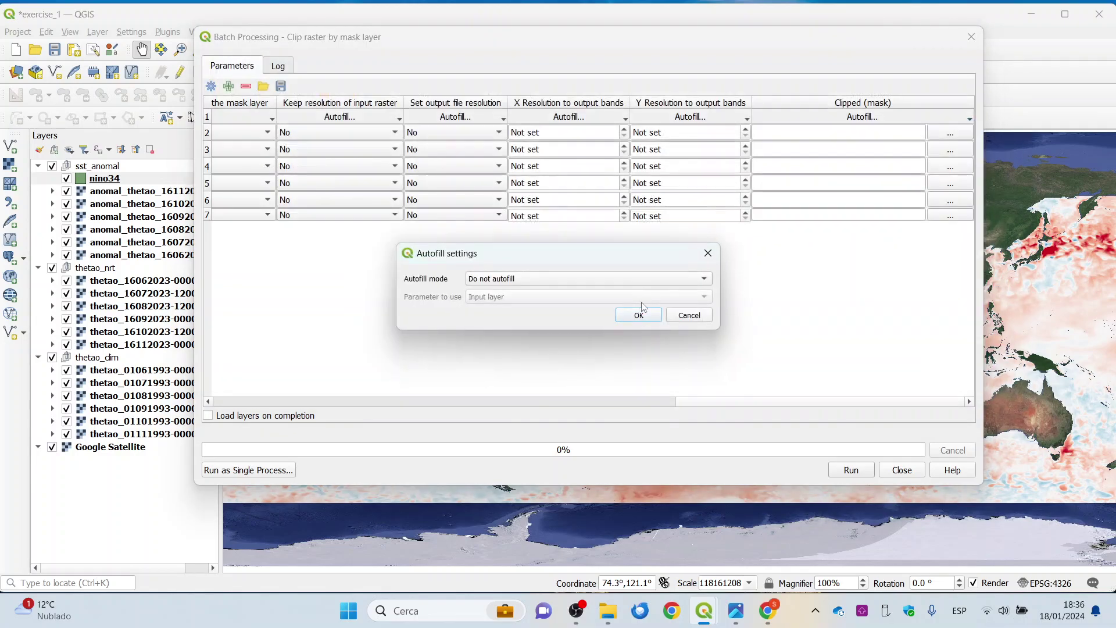
{"action": "left_click", "coordinate": [618, 281]}
{"action": "left_click", "coordinate": [610, 302]}
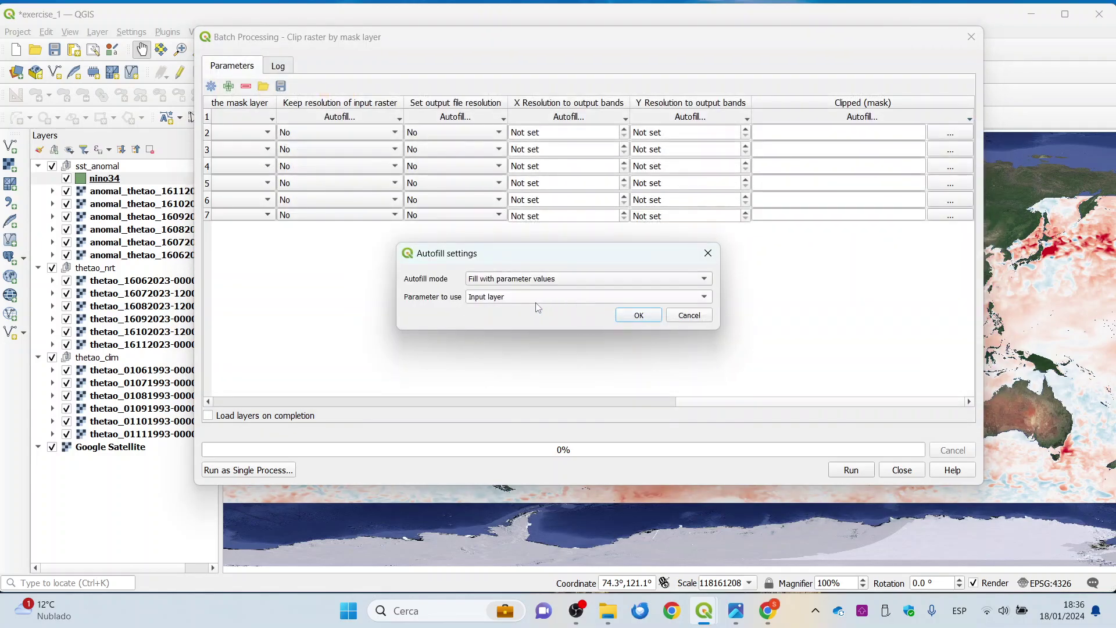
{"action": "left_click", "coordinate": [639, 315]}
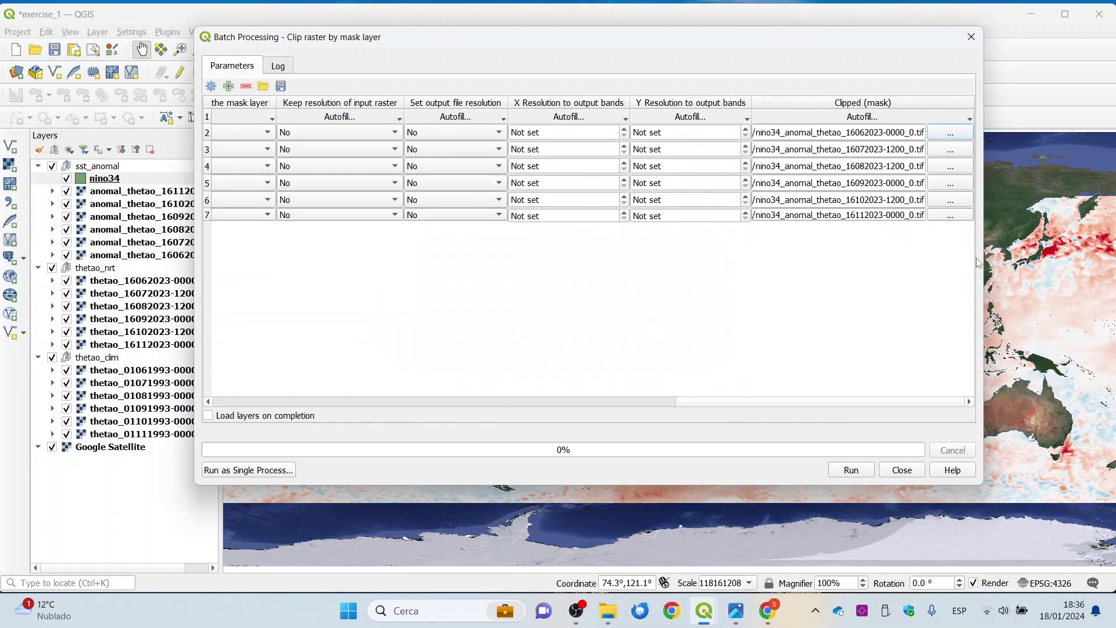
{"action": "left_click_drag", "start_coordinate": [986, 261], "coordinate": [1046, 261]}
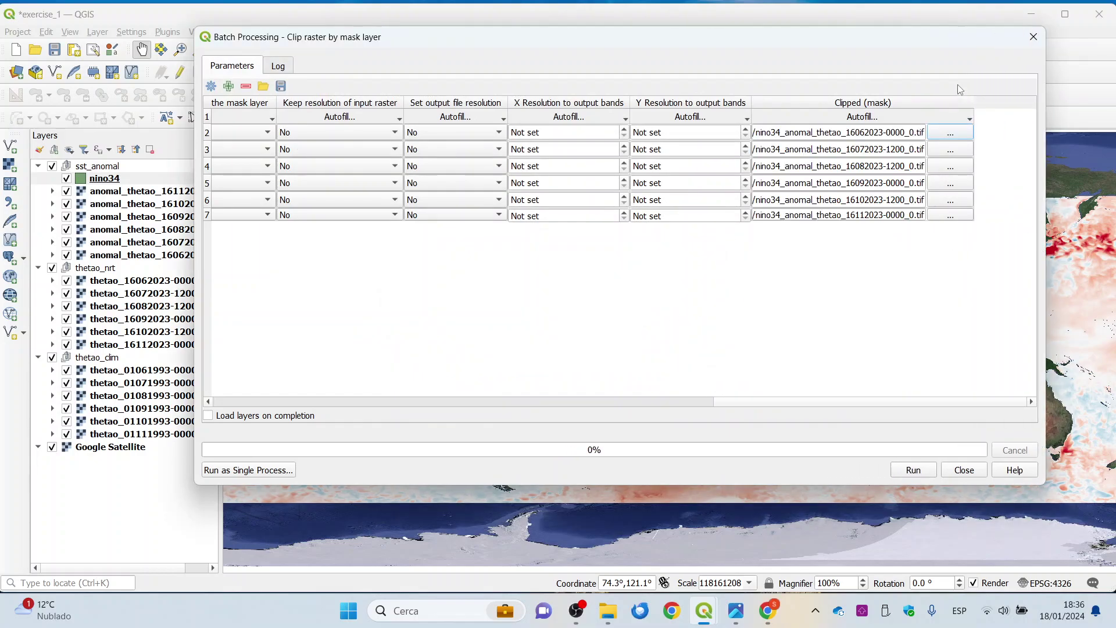
{"action": "left_click_drag", "start_coordinate": [974, 101], "coordinate": [1024, 102]}
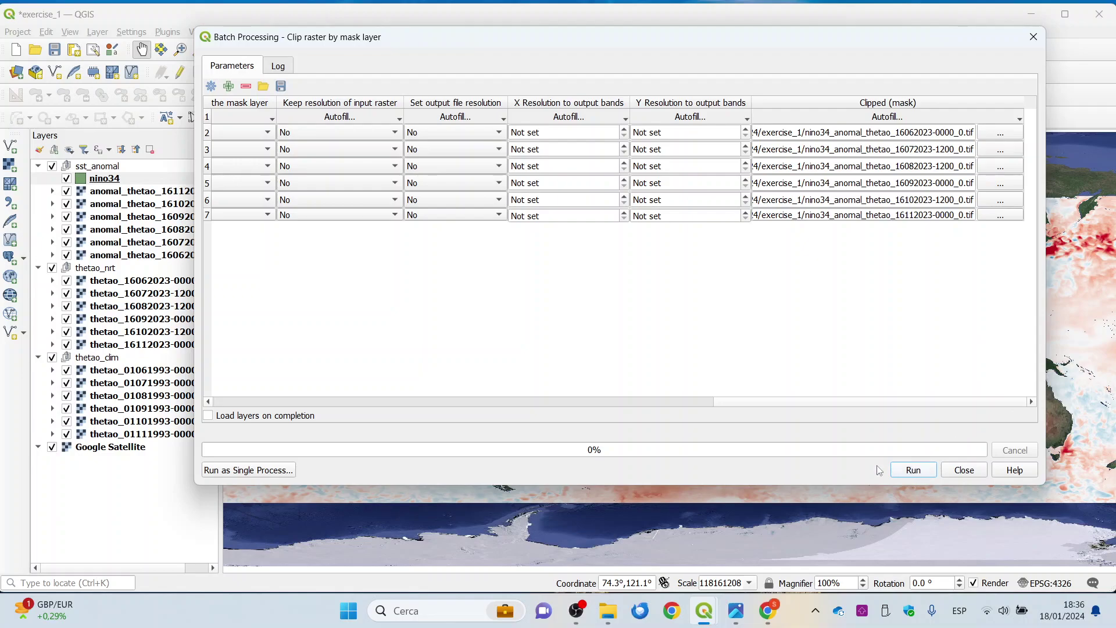
Enable Load layers on completion, run the six-raster batch clip, and close the window.
{"action": "left_click", "coordinate": [259, 419]}
{"action": "left_click", "coordinate": [912, 471]}
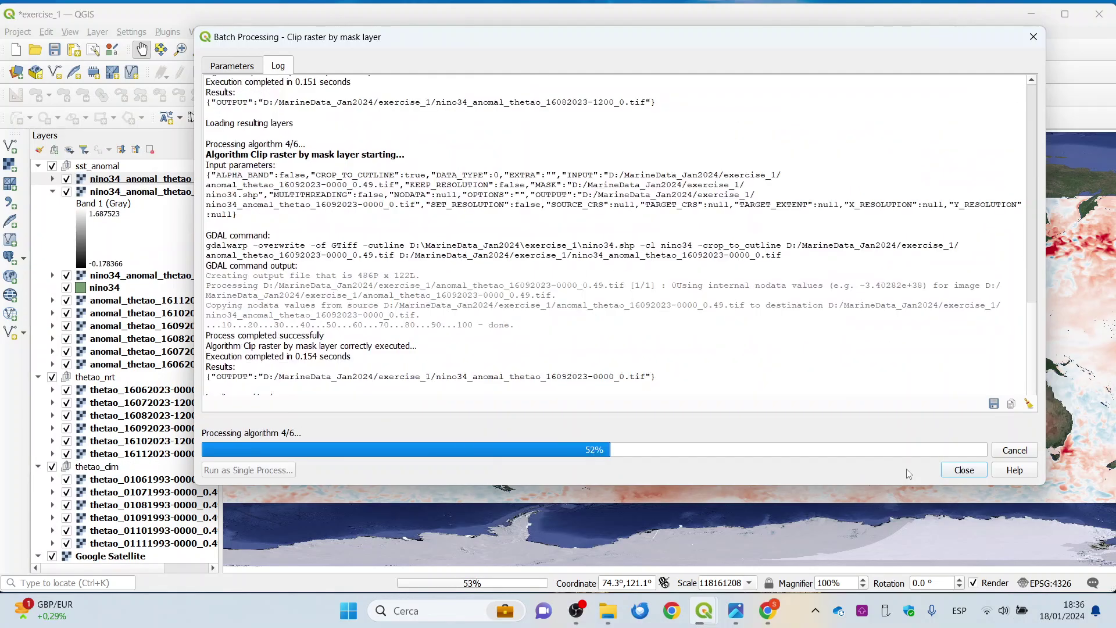
{"action": "left_click", "coordinate": [982, 472]}
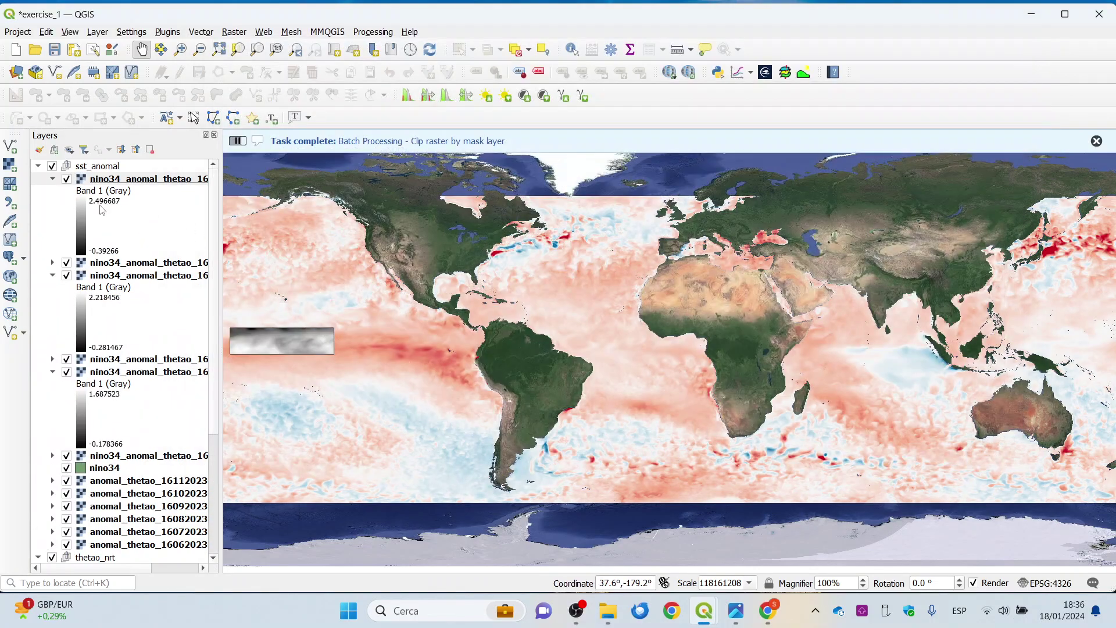
Collapse the clip legends and hide the six anomal_thetao layers plus the thetao_nrt and thetao_clim groups.
{"action": "left_click", "coordinate": [52, 275]}
{"action": "left_click", "coordinate": [52, 301]}
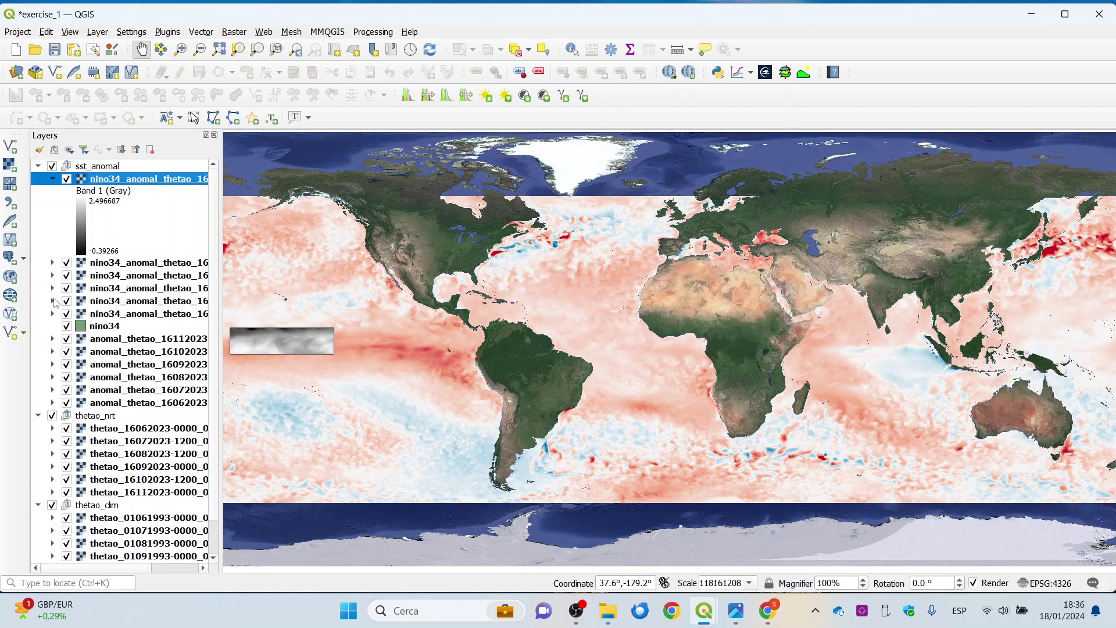
{"action": "left_click", "coordinate": [53, 179]}
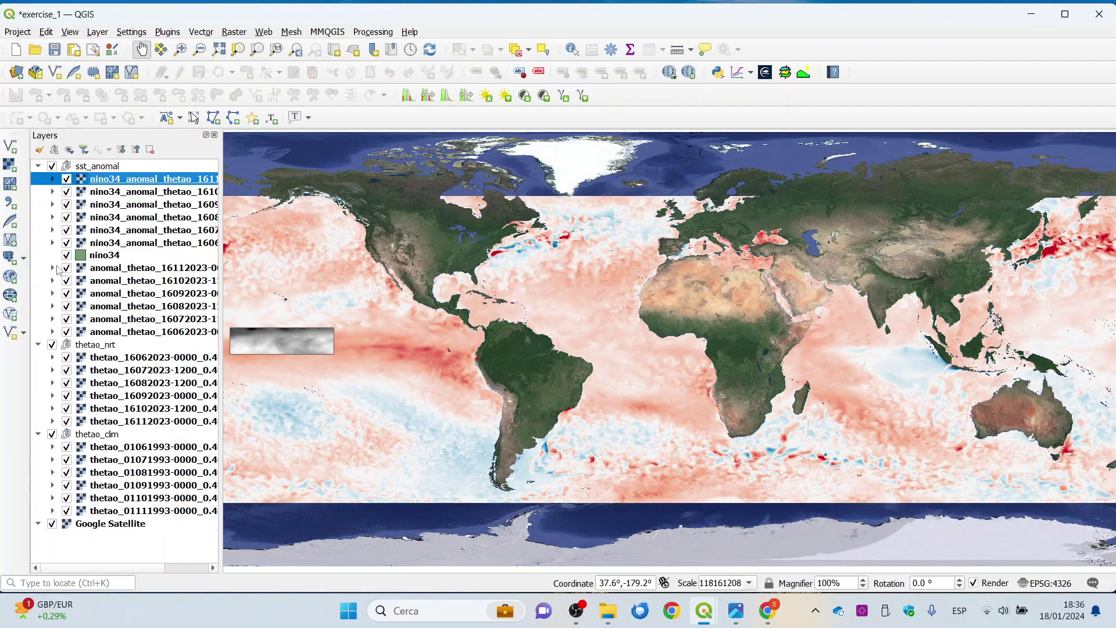
{"action": "left_click", "coordinate": [66, 268]}
{"action": "left_click", "coordinate": [66, 281]}
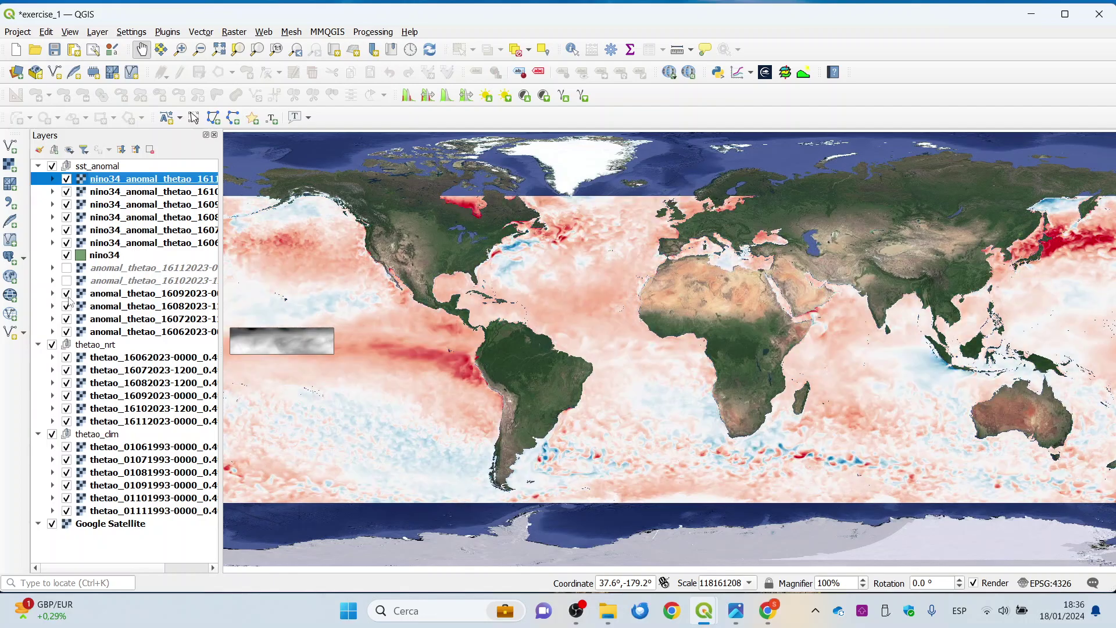
{"action": "left_click", "coordinate": [67, 293]}
{"action": "left_click", "coordinate": [66, 307]}
{"action": "left_click", "coordinate": [66, 319]}
{"action": "left_click", "coordinate": [66, 332]}
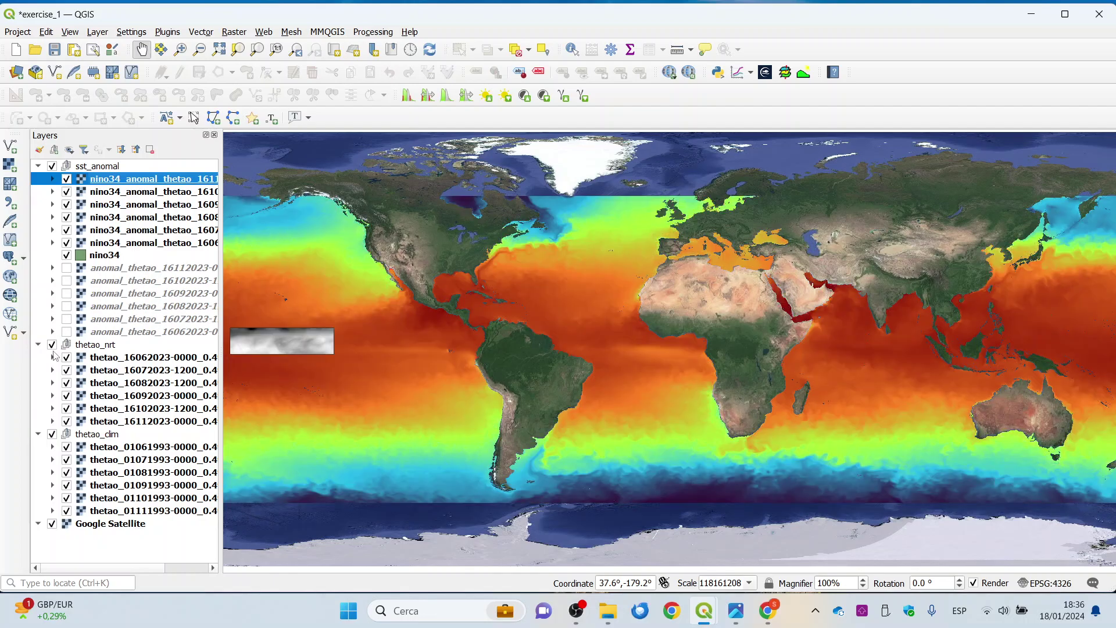
{"action": "left_click", "coordinate": [52, 344]}
{"action": "left_click", "coordinate": [51, 434]}
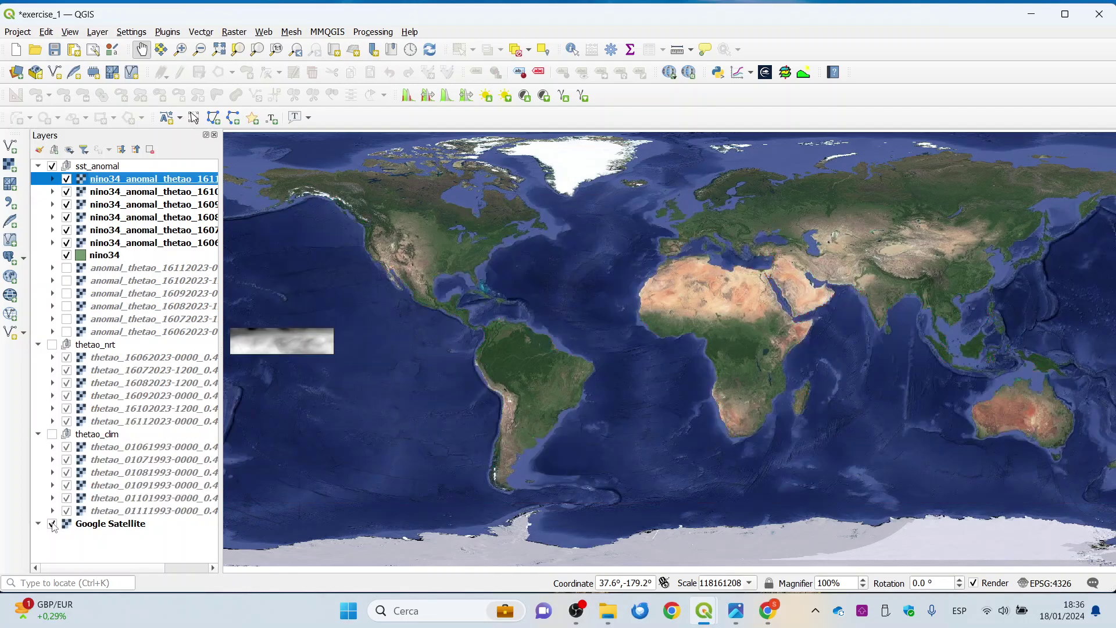
Pan and zoom the map to the Americas and the tropical Pacific.
{"action": "left_click_drag", "start_coordinate": [355, 424], "coordinate": [394, 422]}
{"action": "scroll", "coordinate": [324, 317], "scroll_direction": "up", "scroll_amount": 1}
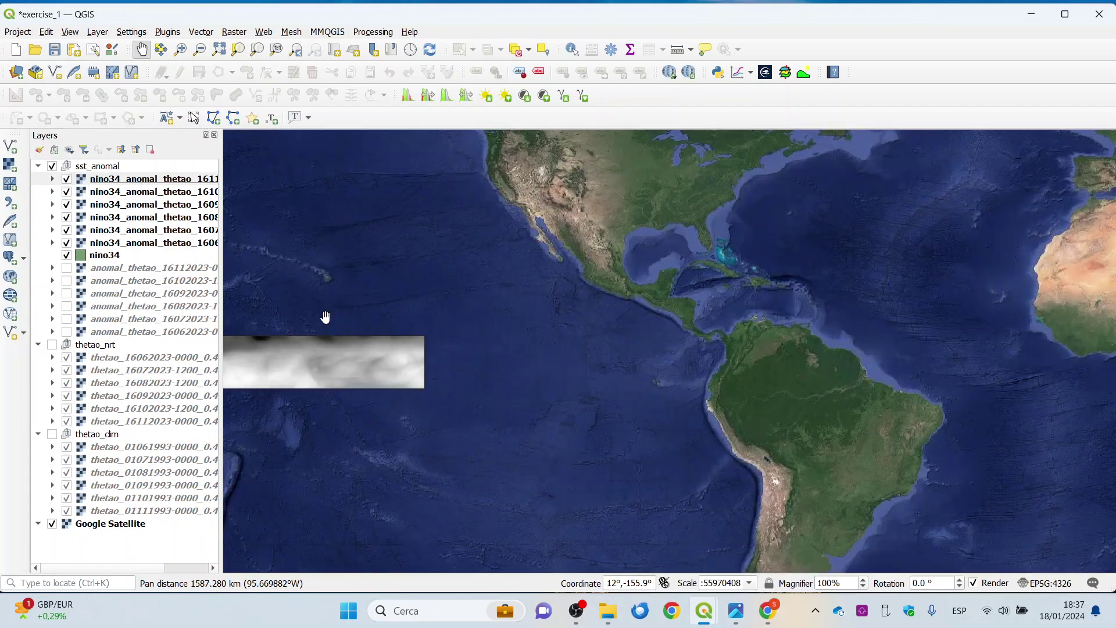
{"action": "left_click_drag", "start_coordinate": [394, 321], "coordinate": [417, 321]}
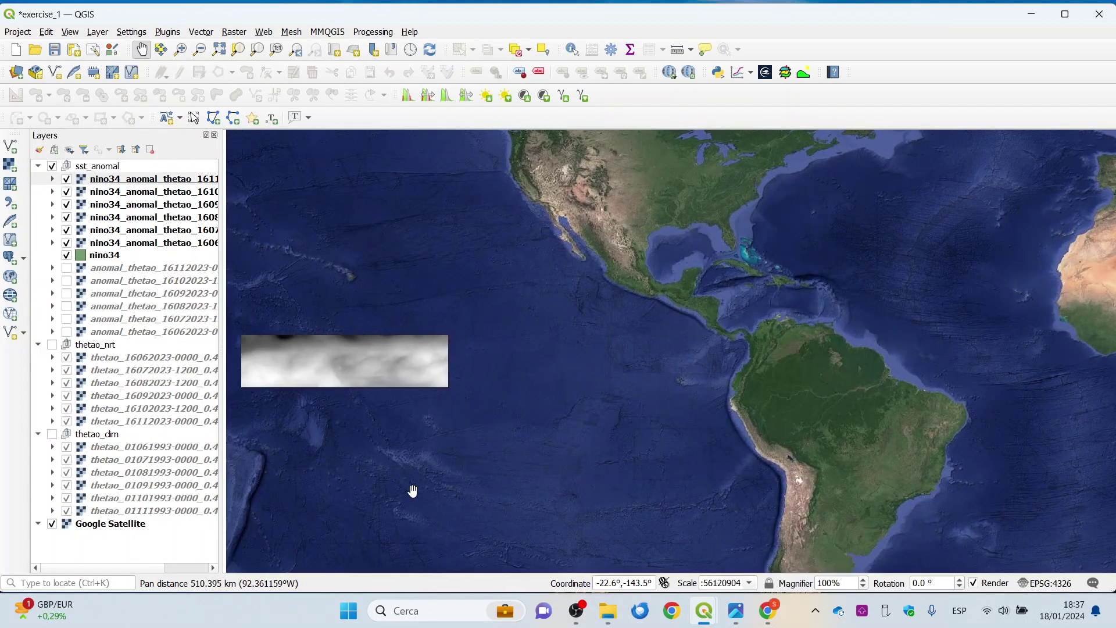
Copy the style of the anomal_thetao_16112023 layer.
{"action": "right_click", "coordinate": [125, 268]}
{"action": "mouse_move", "coordinate": [173, 568]}
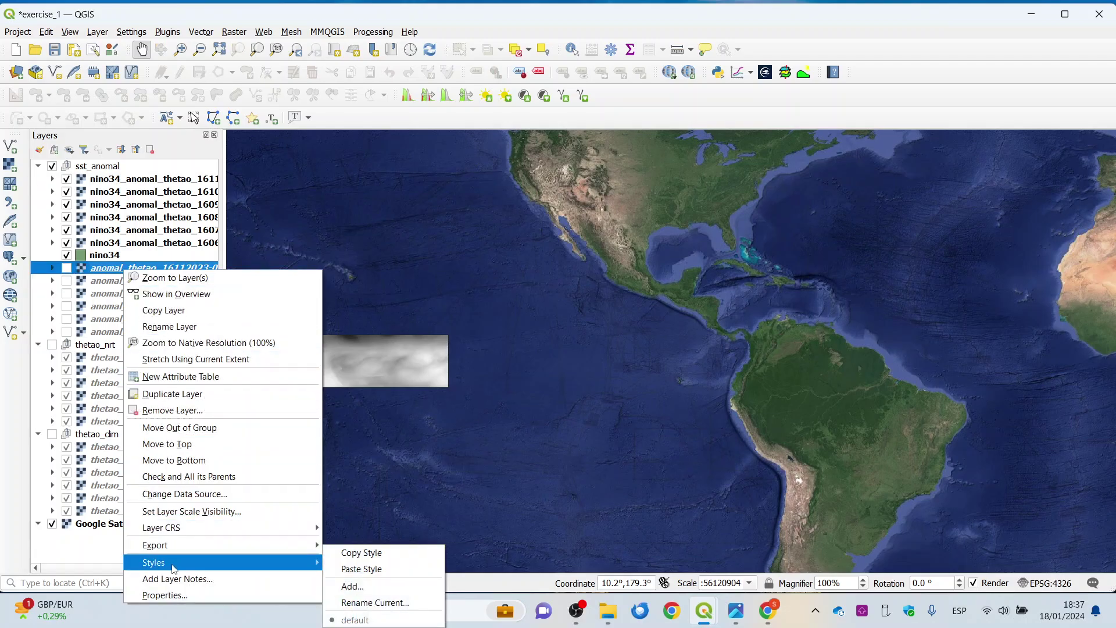
{"action": "left_click", "coordinate": [343, 551]}
Paste that style onto the six selected nino34_anomal_thetao rasters and widen the Layers panel.
{"action": "left_click", "coordinate": [119, 179]}
{"action": "right_click", "coordinate": [118, 180]}
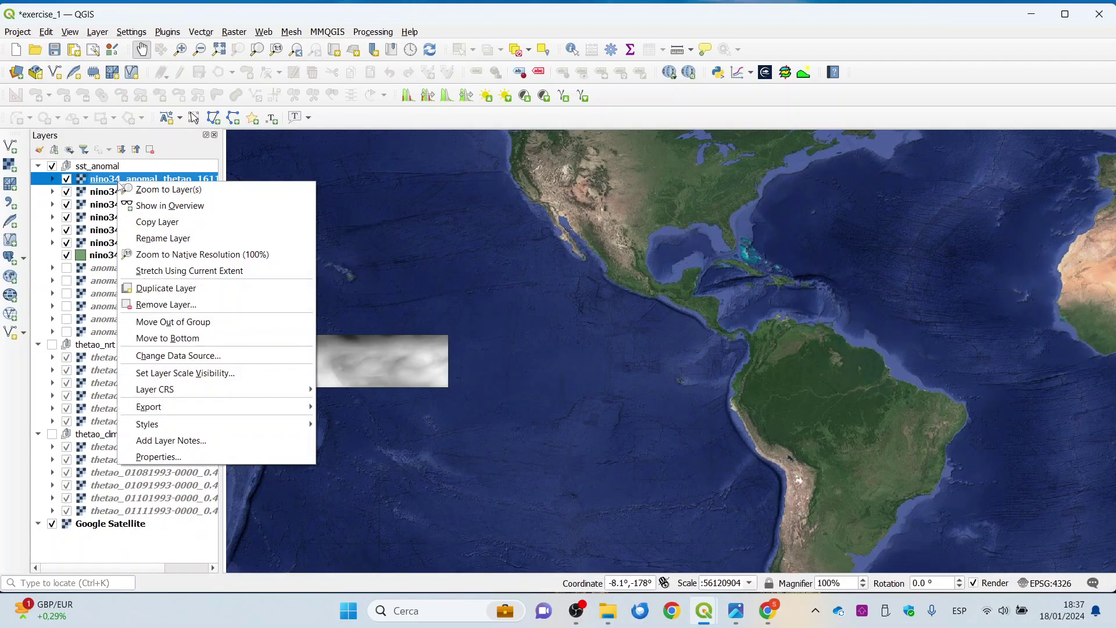
{"action": "left_click", "coordinate": [90, 181]}
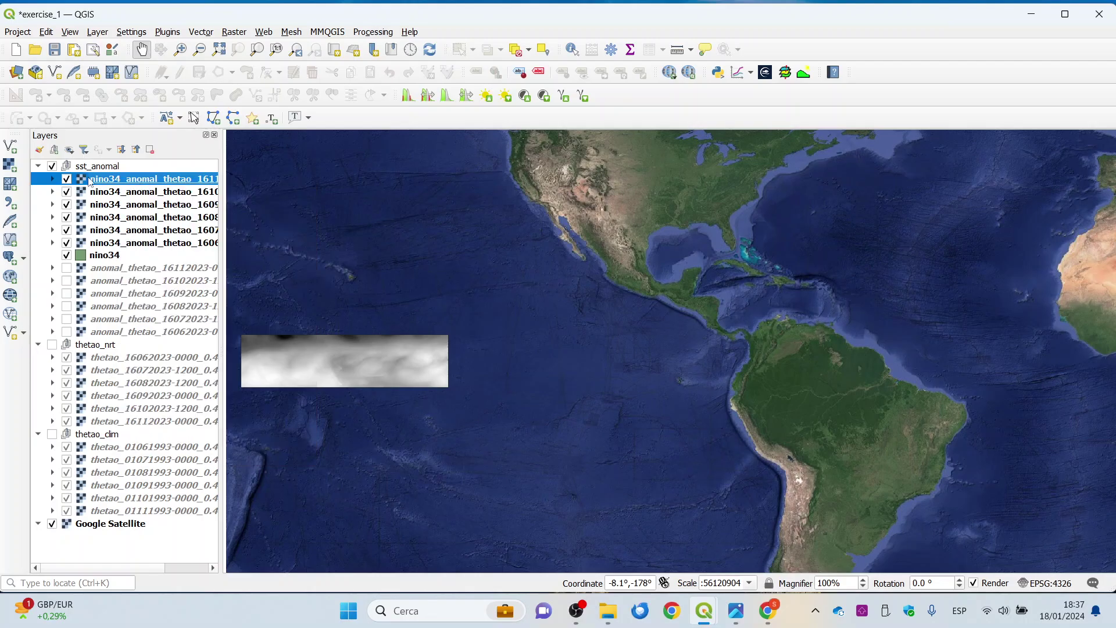
{"action": "left_click", "coordinate": [121, 192], "text": "ctrl"}
{"action": "left_click", "coordinate": [122, 204], "text": "ctrl"}
{"action": "left_click", "coordinate": [122, 217], "text": "ctrl"}
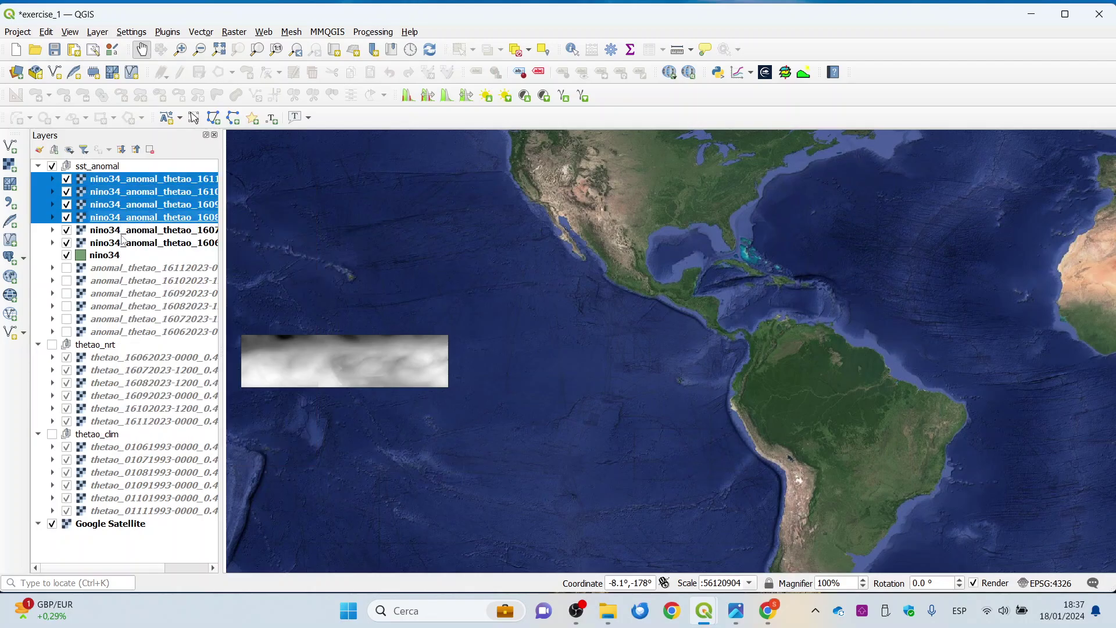
{"action": "left_click", "coordinate": [121, 232], "text": "ctrl"}
{"action": "left_click", "coordinate": [122, 243], "text": "ctrl"}
{"action": "right_click", "coordinate": [122, 249]}
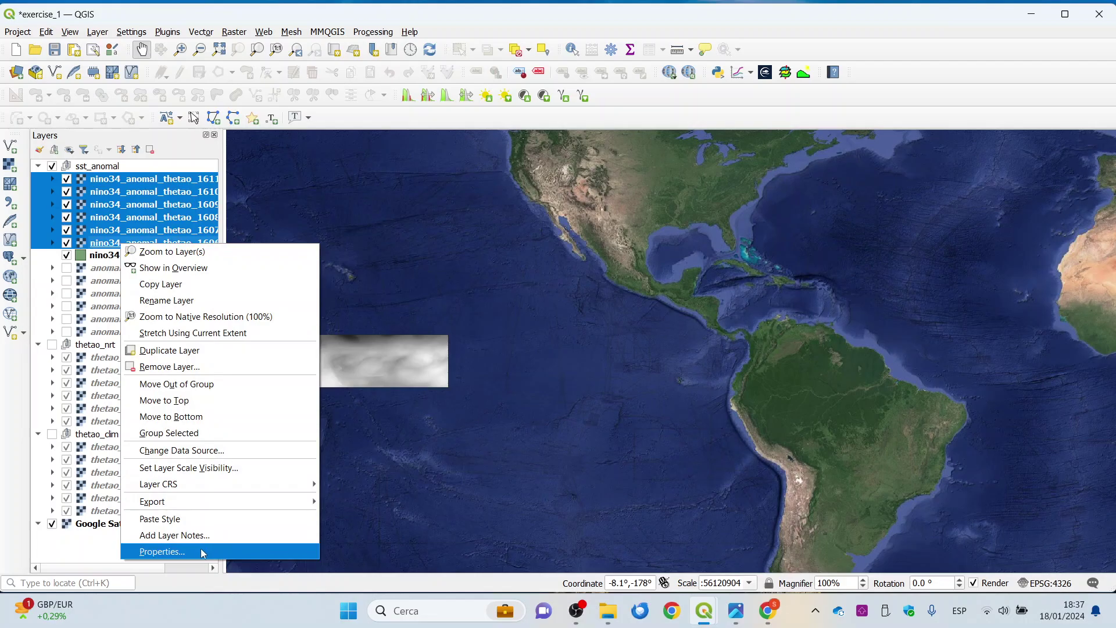
{"action": "left_click", "coordinate": [200, 522]}
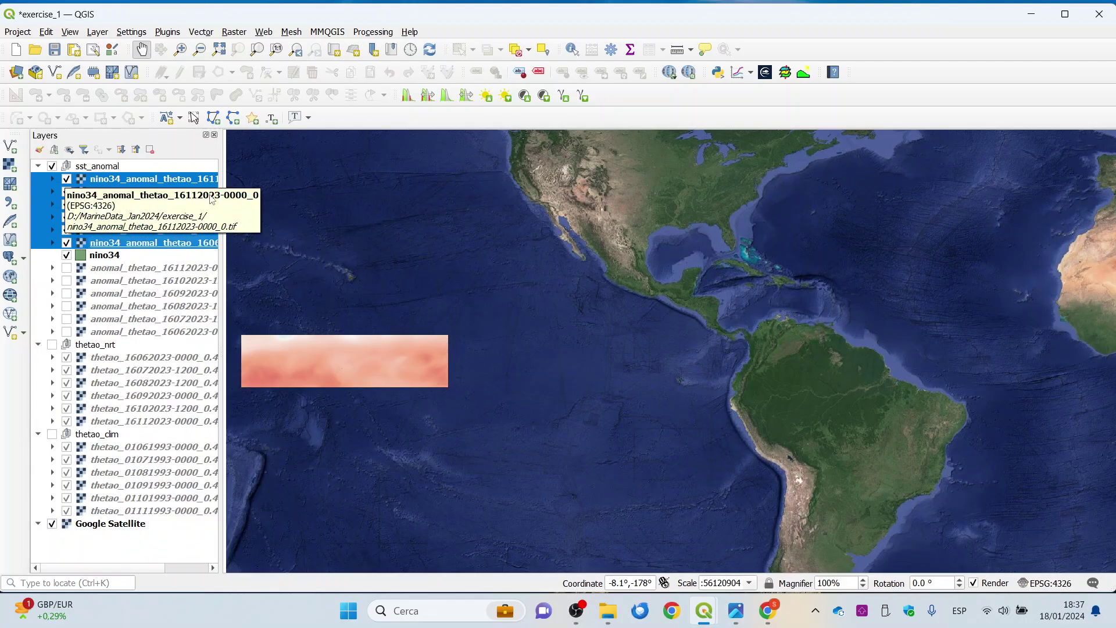
{"action": "left_click_drag", "start_coordinate": [224, 176], "coordinate": [260, 177]}
Hide the six nino34_anomal_thetao rasters and the green nino34 box layer.
{"action": "left_click", "coordinate": [68, 180]}
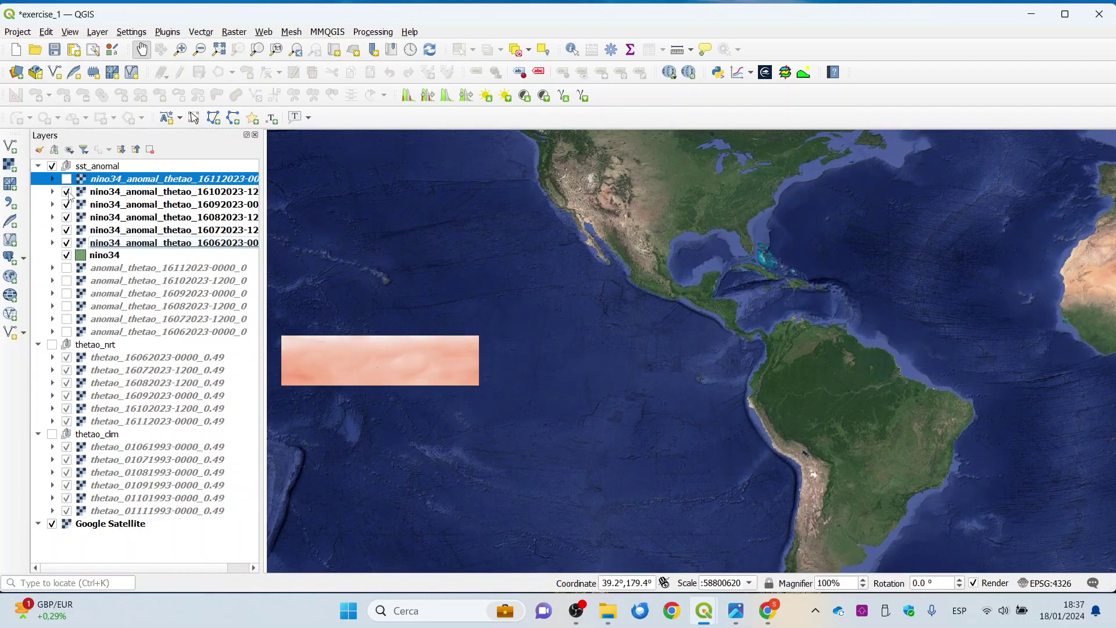
{"action": "left_click", "coordinate": [67, 192]}
{"action": "left_click", "coordinate": [66, 204]}
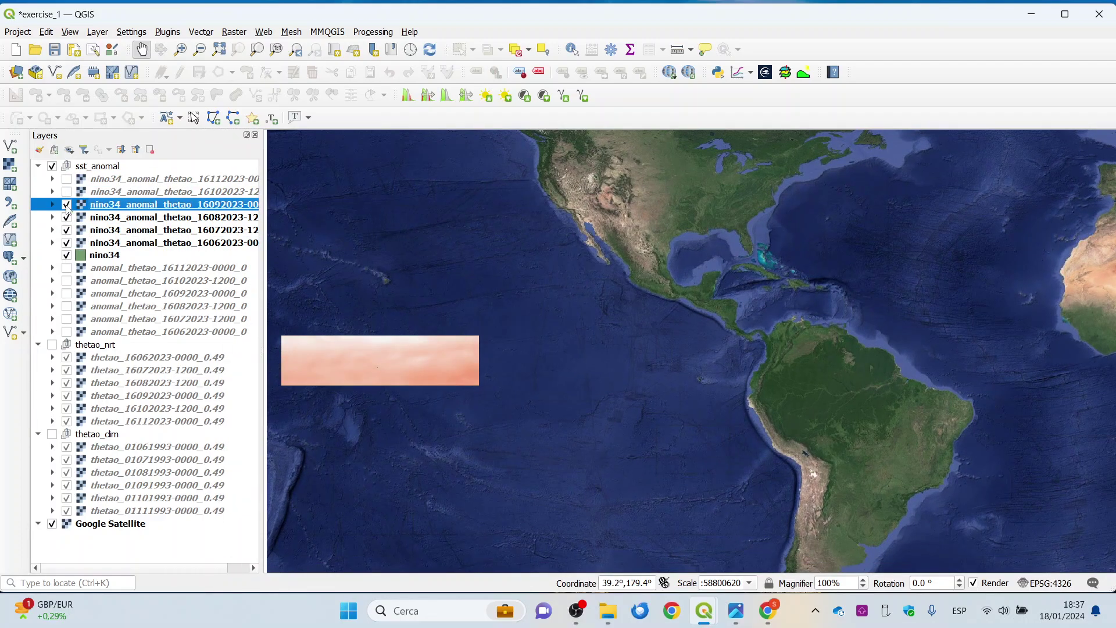
{"action": "left_click", "coordinate": [66, 218]}
{"action": "left_click", "coordinate": [67, 231]}
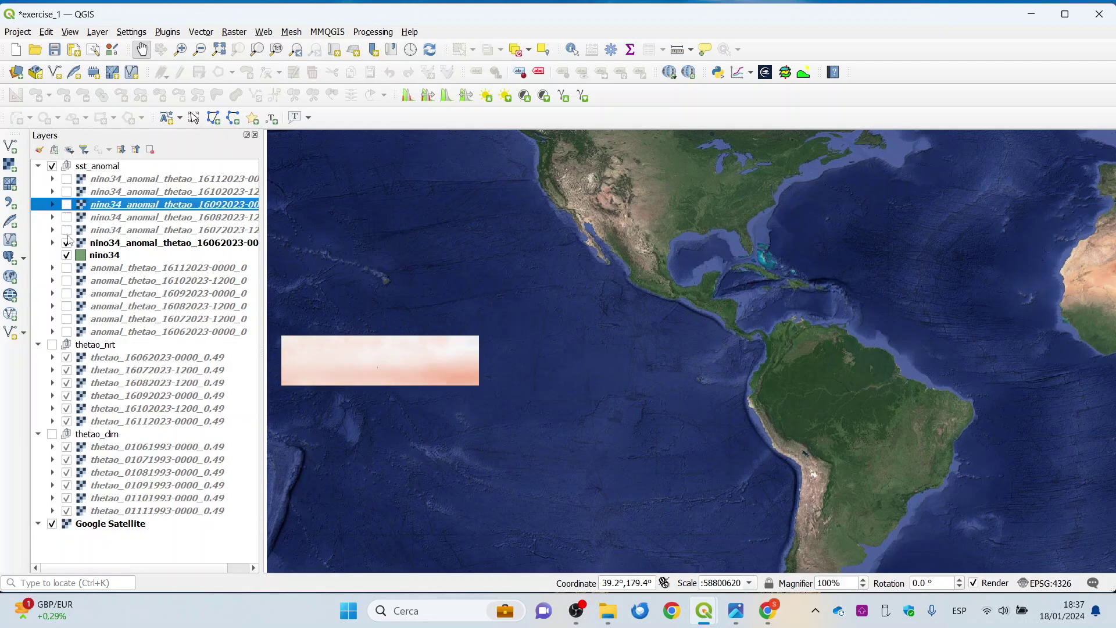
{"action": "left_click", "coordinate": [68, 243]}
{"action": "left_click", "coordinate": [66, 256]}
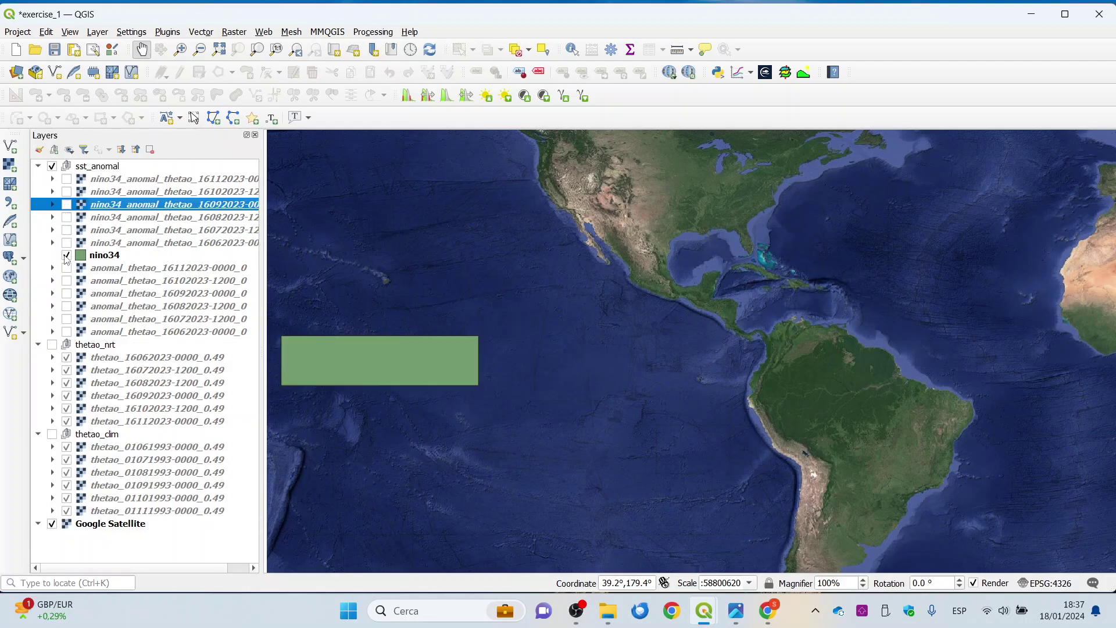
Turn the six nino34_anomal_thetao rasters (16062023 to 16112023) back on.
{"action": "left_click", "coordinate": [67, 243]}
{"action": "left_click", "coordinate": [67, 230]}
{"action": "left_click", "coordinate": [67, 217]}
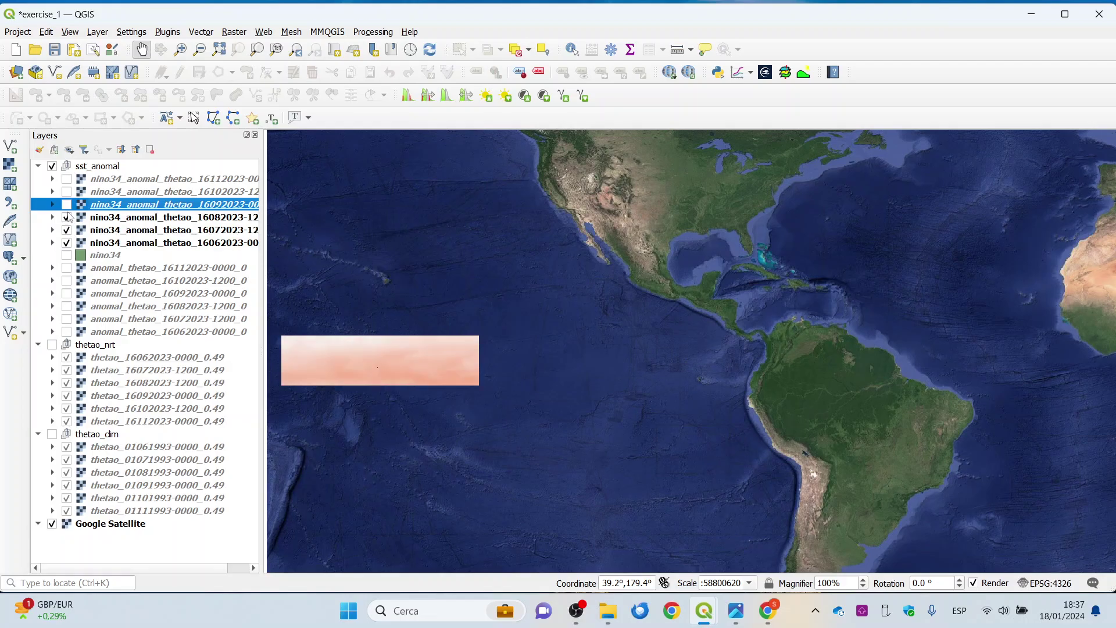
{"action": "left_click", "coordinate": [66, 204]}
{"action": "left_click", "coordinate": [66, 192]}
{"action": "left_click", "coordinate": [67, 179]}
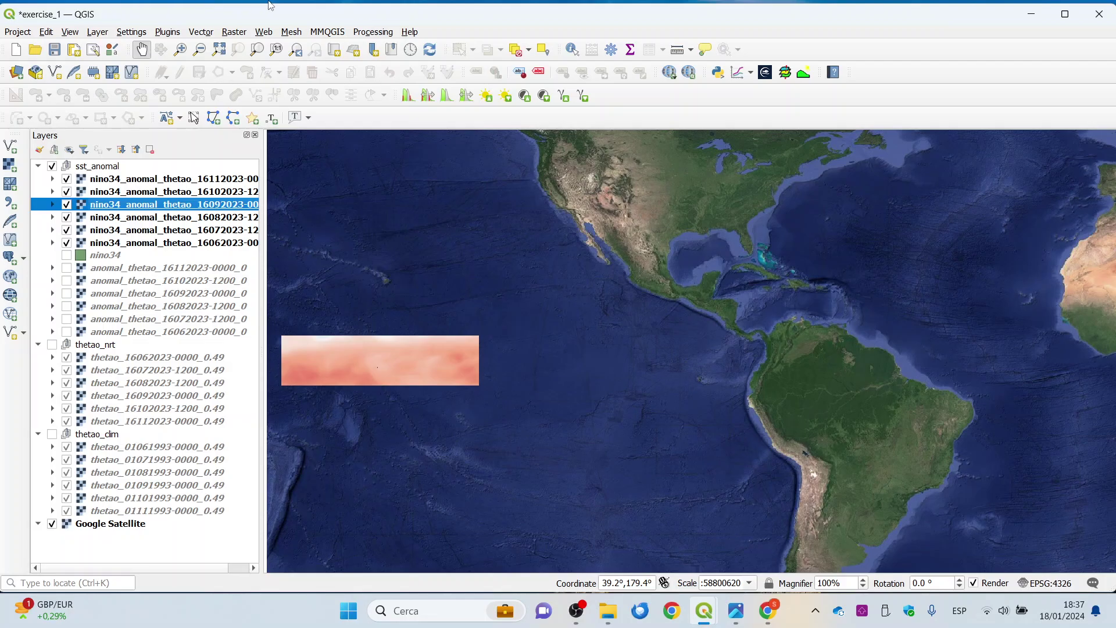
Open the Processing Toolbox, search 'Zona', and launch Zonal statistics.
{"action": "left_click", "coordinate": [379, 33]}
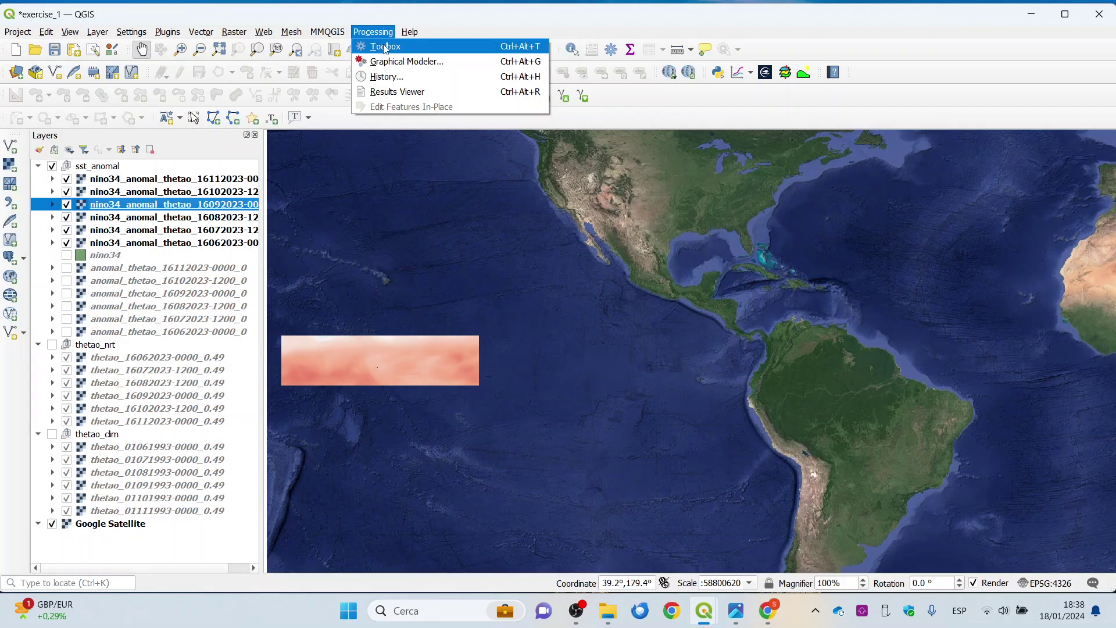
{"action": "left_click", "coordinate": [385, 46]}
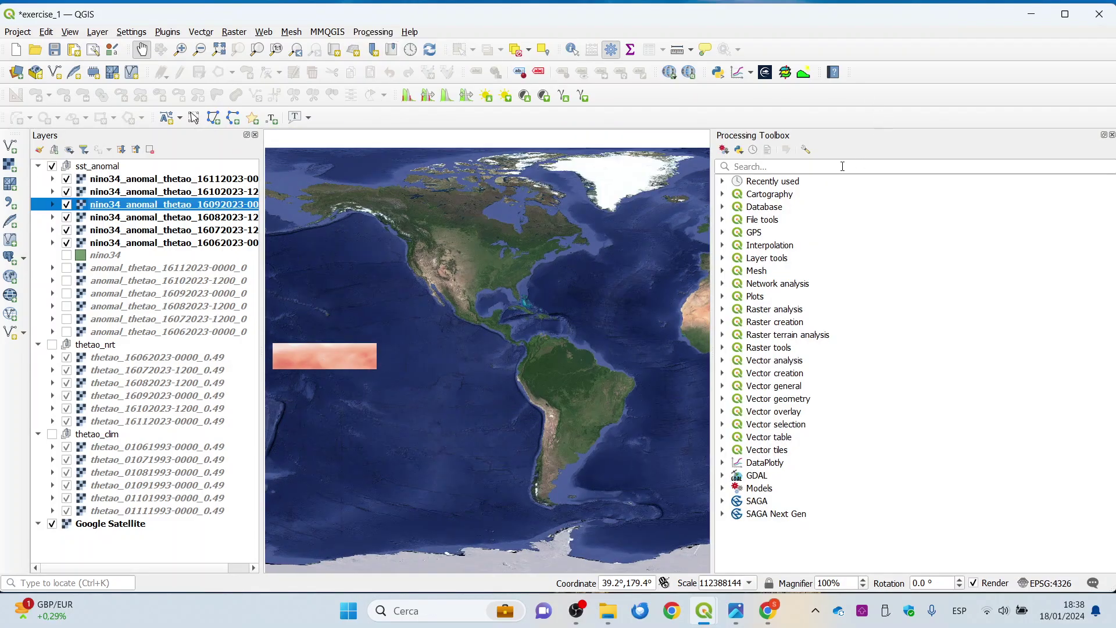
{"action": "type", "text": "Zona"}
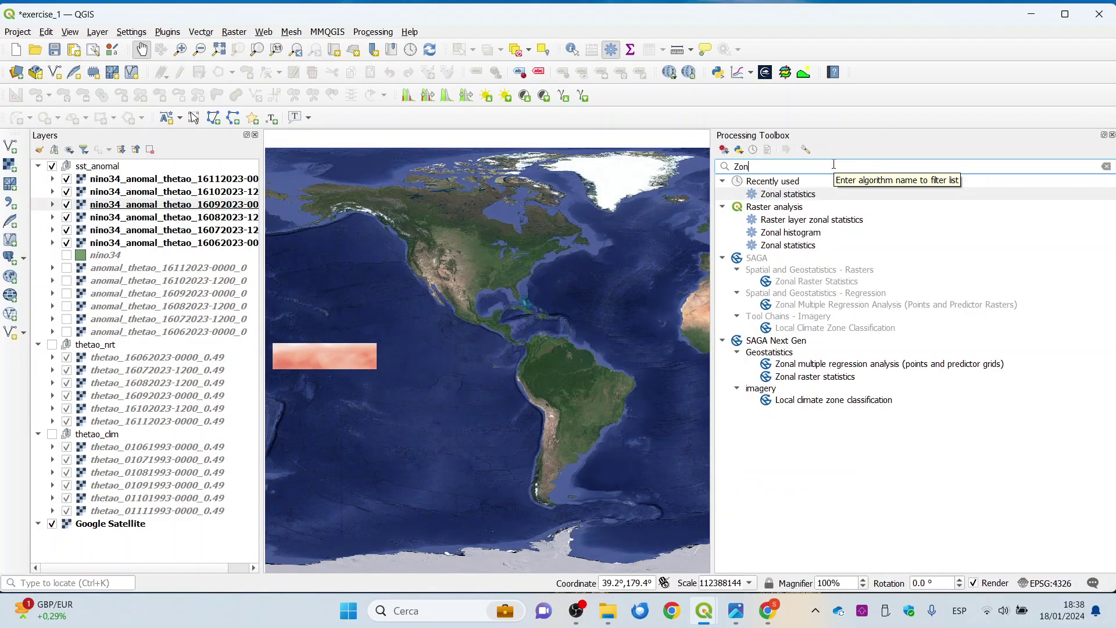
{"action": "double_click", "coordinate": [780, 194]}
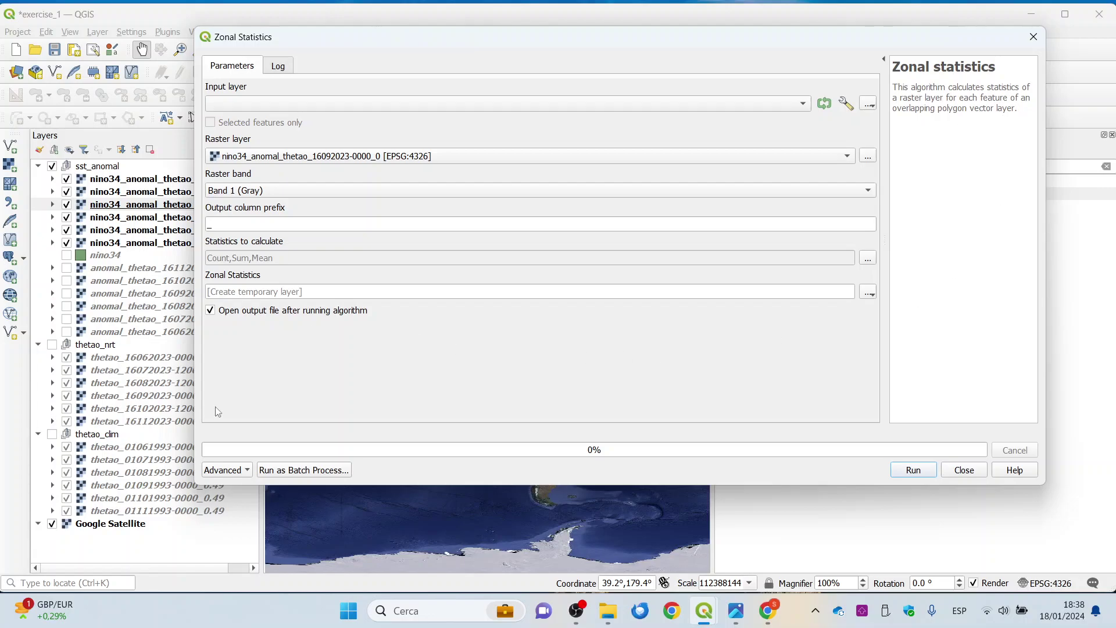
Switch Zonal statistics to batch mode and set nino34 as the zone input layer.
{"action": "left_click", "coordinate": [299, 472]}
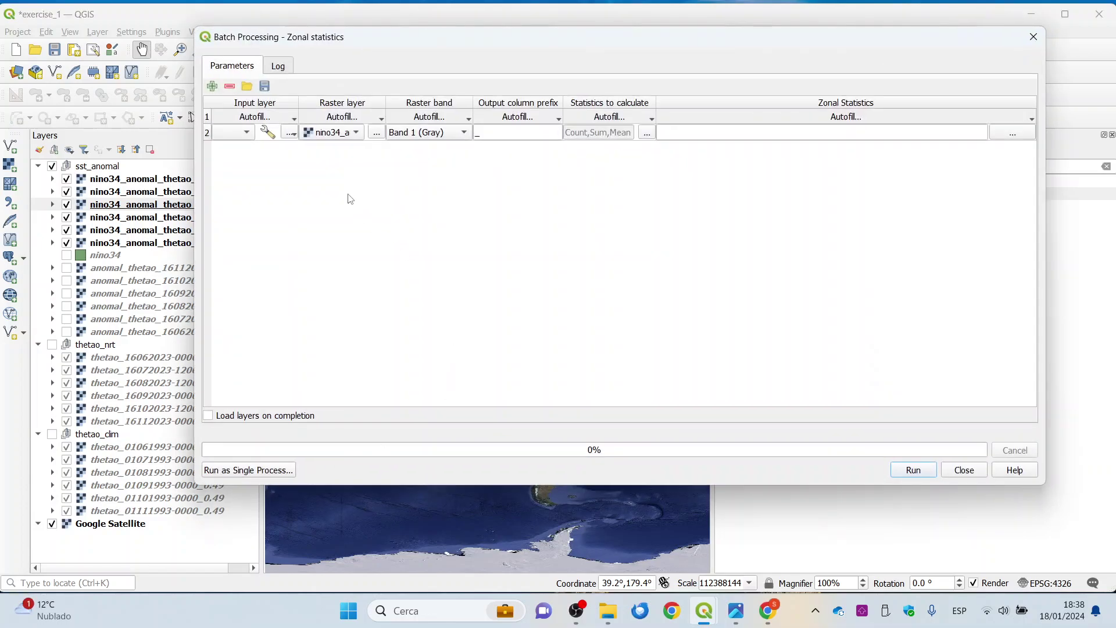
{"action": "left_click_drag", "start_coordinate": [298, 105], "coordinate": [382, 105]}
{"action": "left_click", "coordinate": [317, 117]}
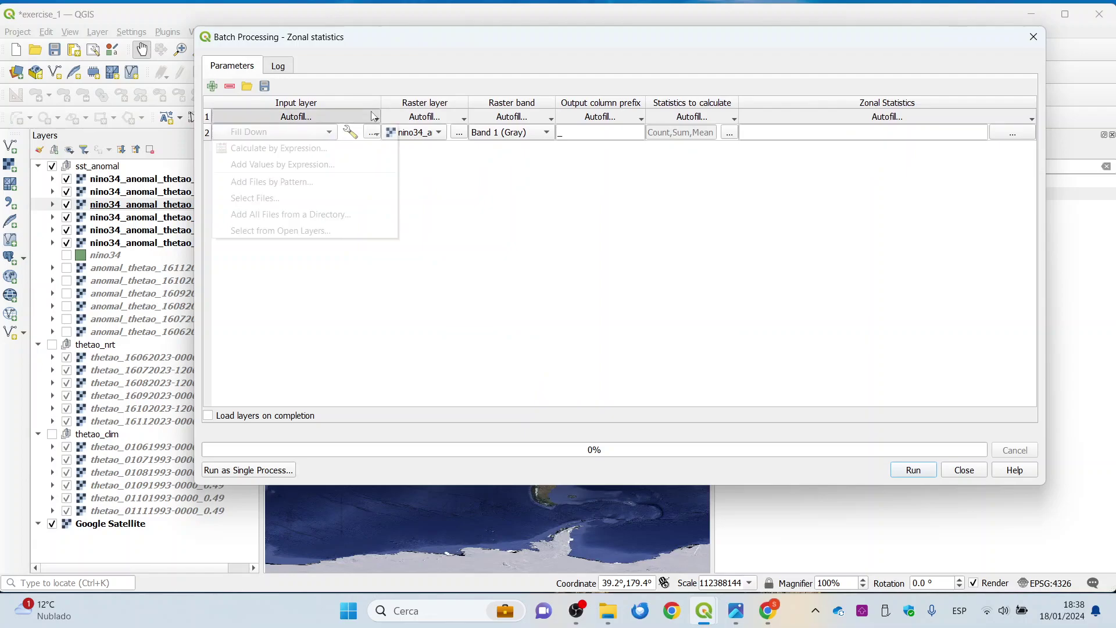
{"action": "left_click", "coordinate": [293, 232]}
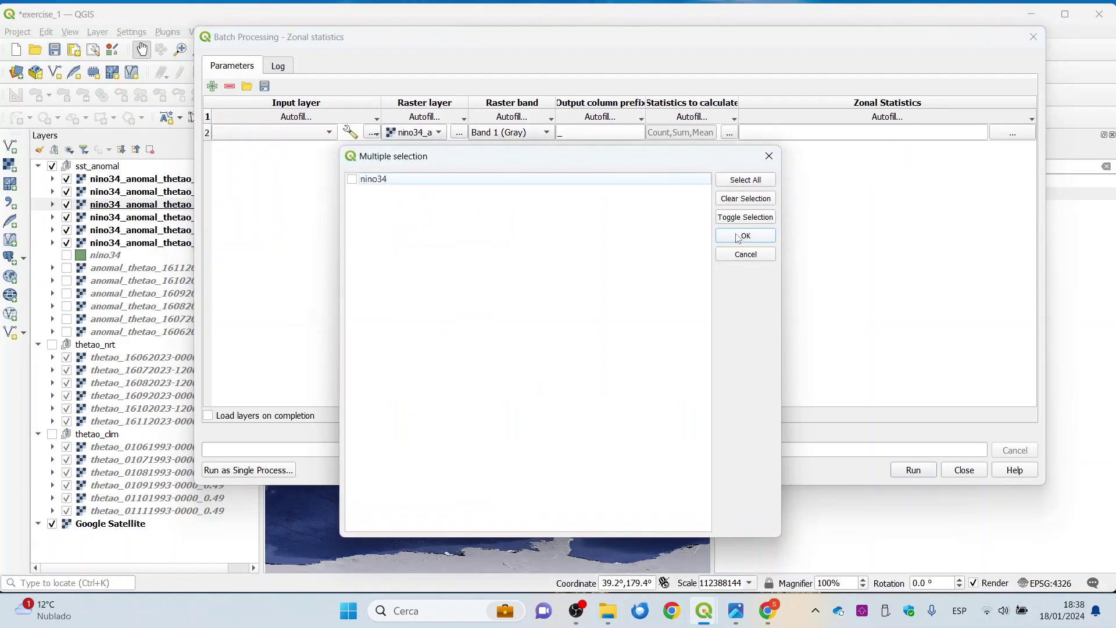
{"action": "left_click", "coordinate": [747, 255]}
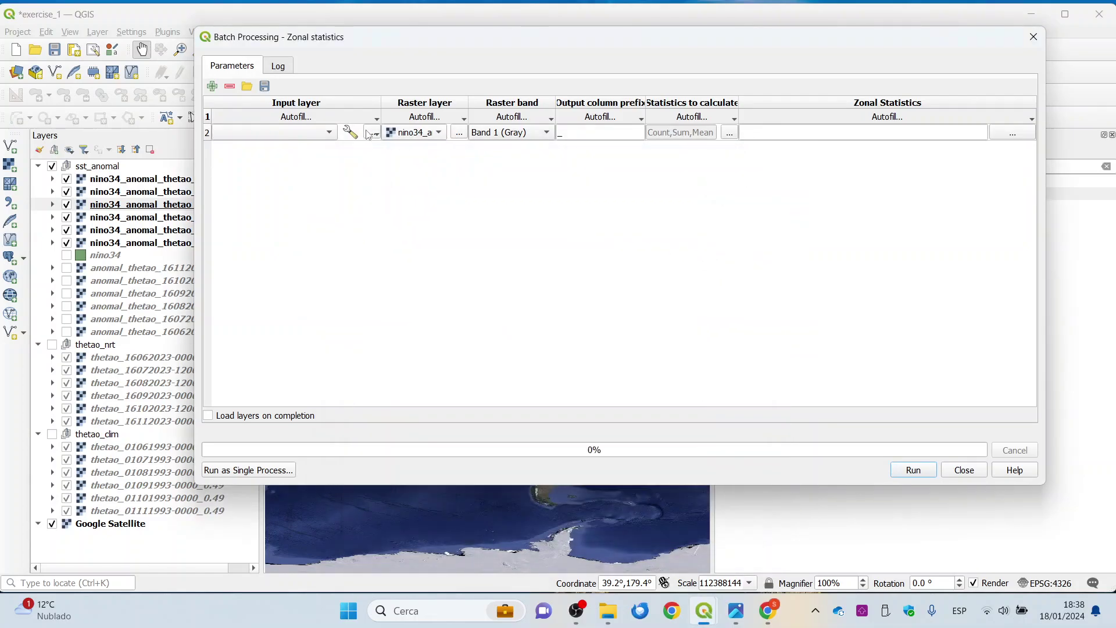
{"action": "left_click", "coordinate": [329, 132]}
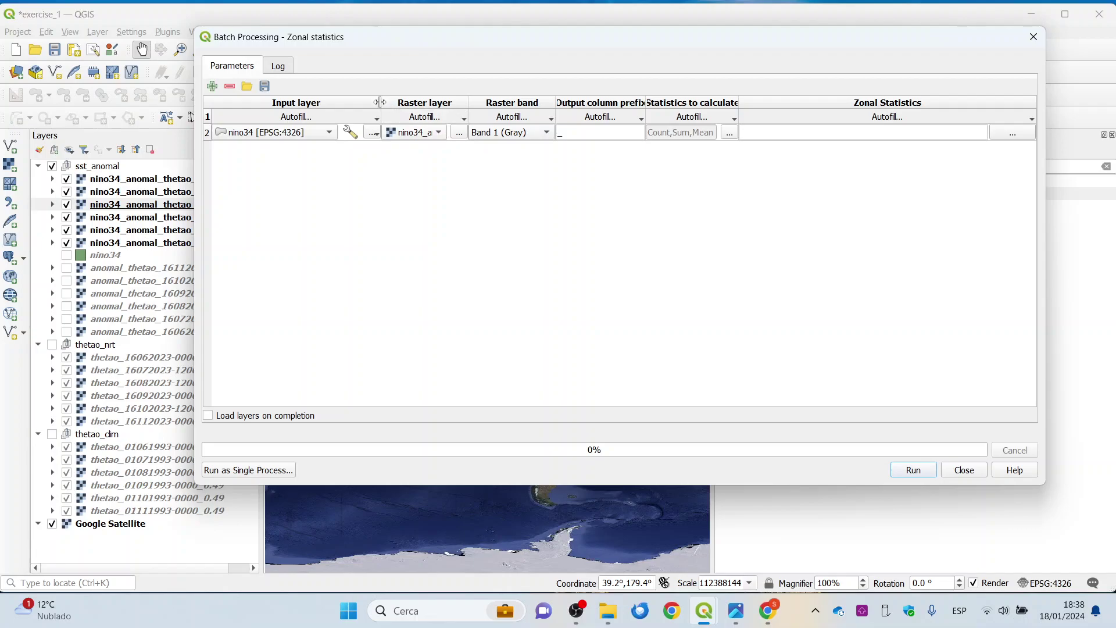
{"action": "left_click_drag", "start_coordinate": [379, 103], "coordinate": [365, 103]}
{"action": "left_click_drag", "start_coordinate": [452, 102], "coordinate": [560, 103]}
Fill the Raster layer column with the six nino34_anomal_thetao rasters from the open layers.
{"action": "left_click", "coordinate": [555, 118]}
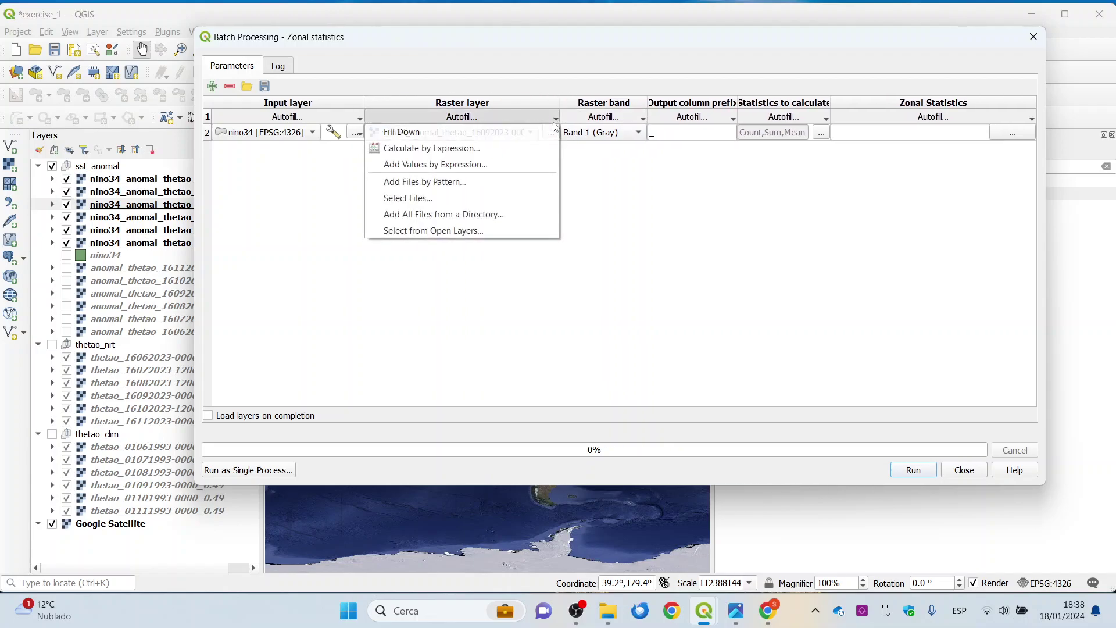
{"action": "left_click", "coordinate": [475, 230]}
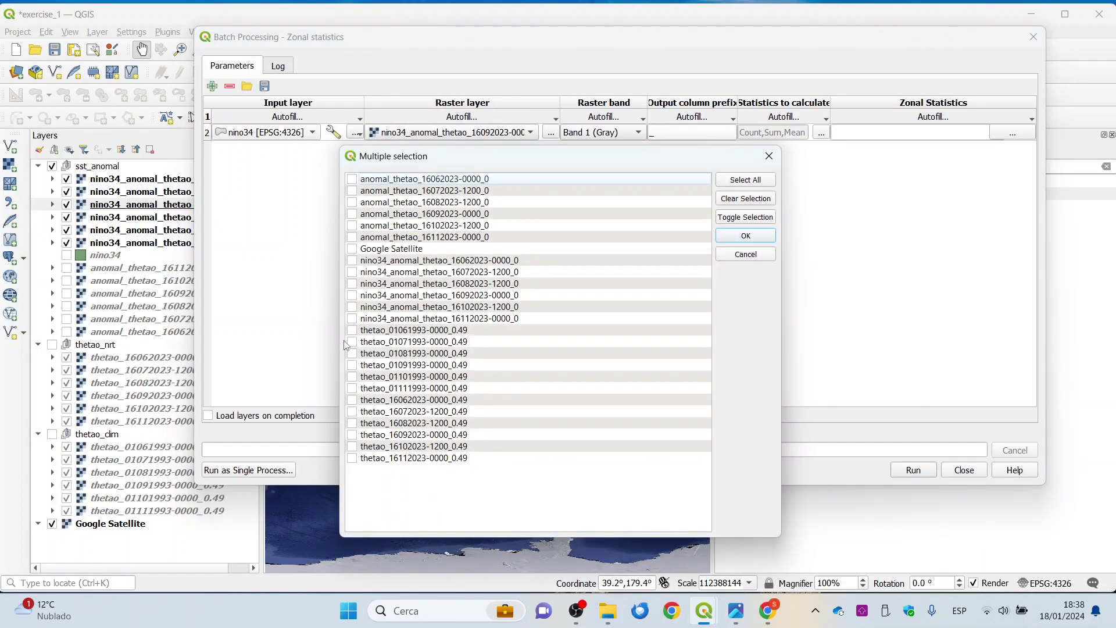
{"action": "left_click", "coordinate": [353, 261]}
{"action": "left_click", "coordinate": [352, 272]}
{"action": "left_click", "coordinate": [352, 284]}
{"action": "left_click", "coordinate": [352, 295]}
{"action": "left_click", "coordinate": [352, 307]}
{"action": "left_click", "coordinate": [355, 319]}
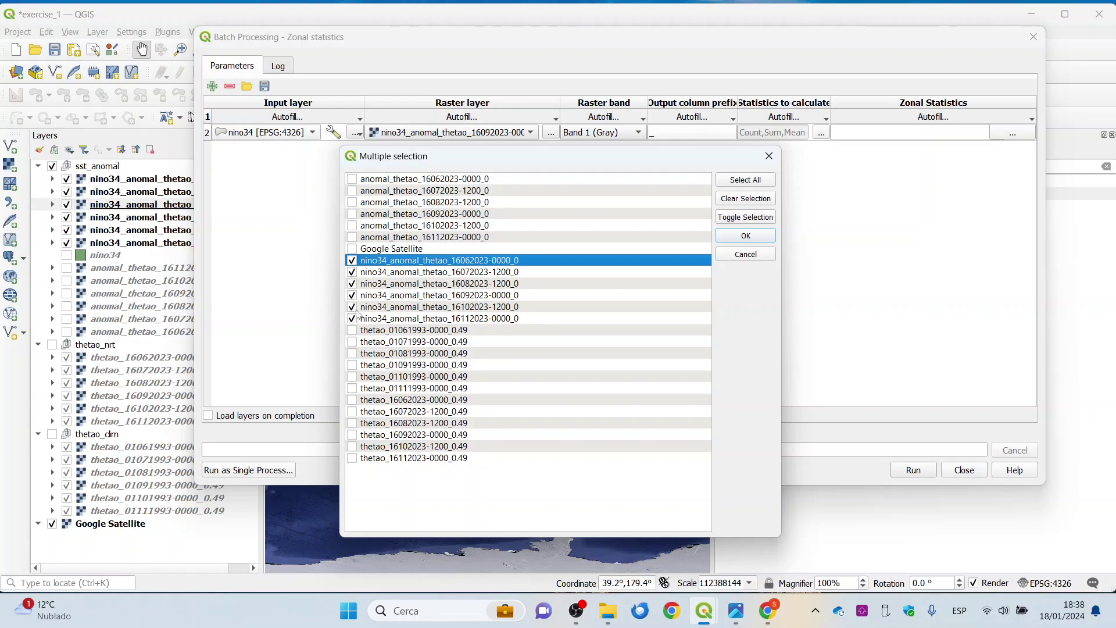
{"action": "left_click", "coordinate": [727, 237]}
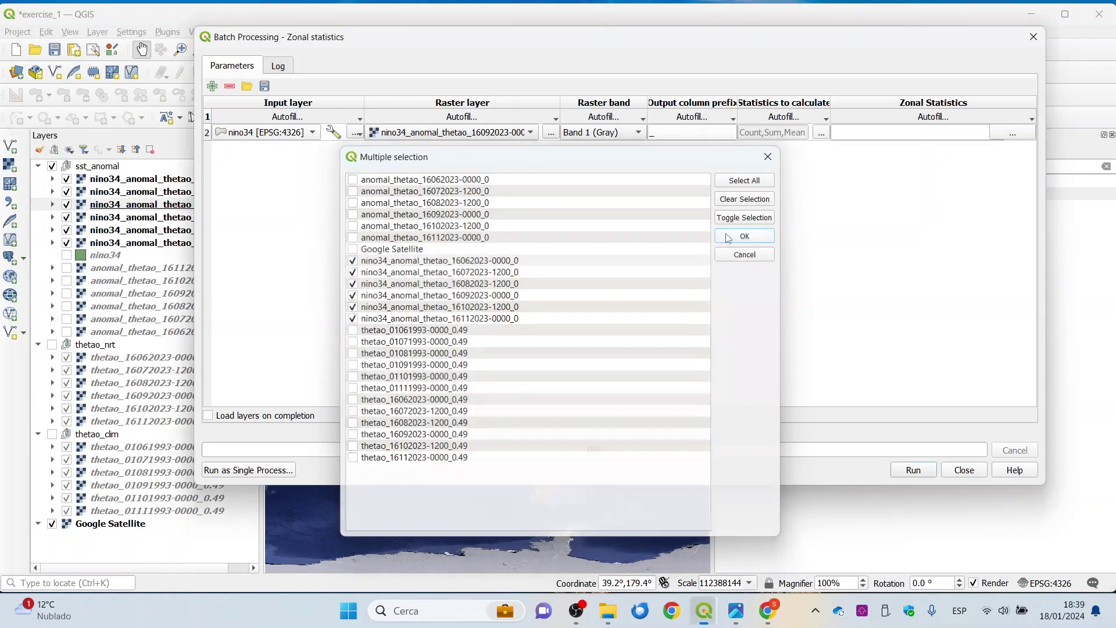
{"action": "left_click", "coordinate": [207, 133]}
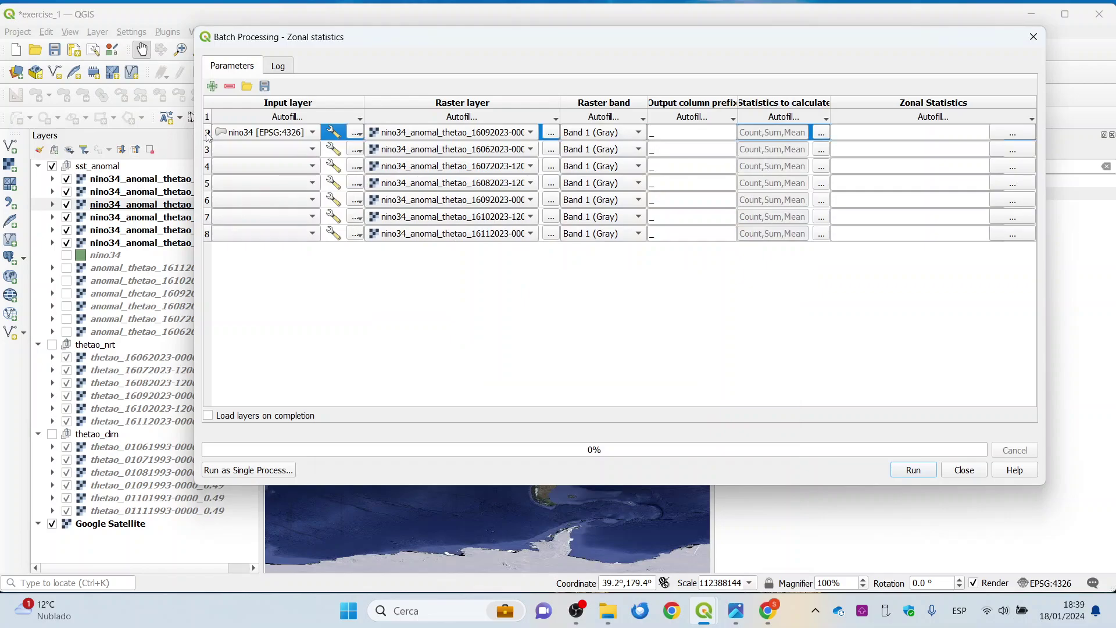
Fill nino34 down the Input layer column and remove the duplicate 16092023 row.
{"action": "left_click", "coordinate": [356, 133]}
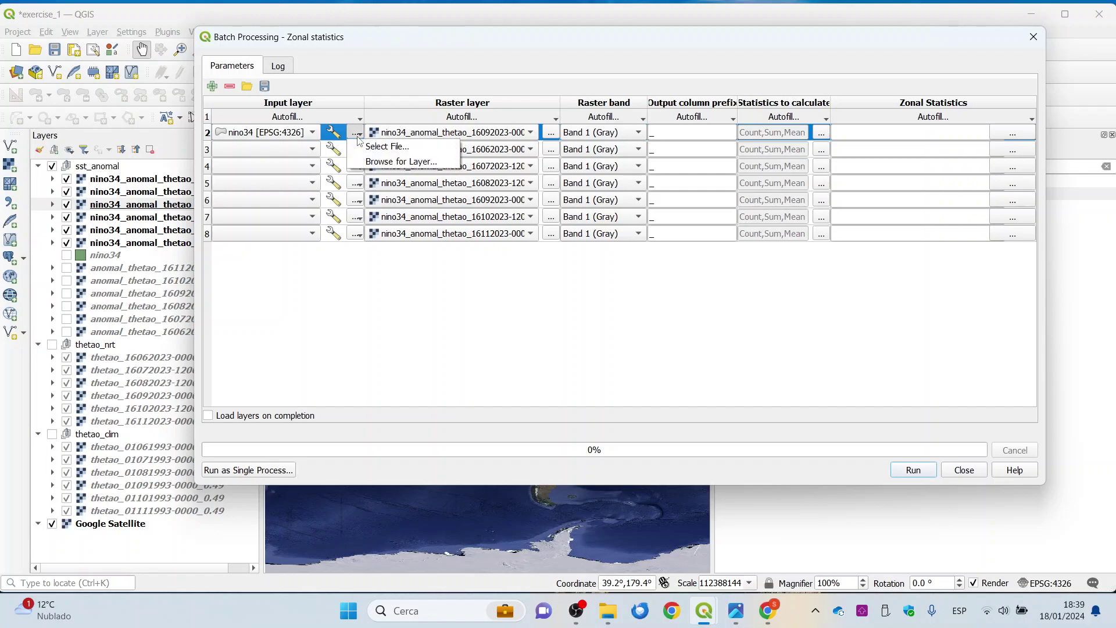
{"action": "left_click", "coordinate": [354, 119]}
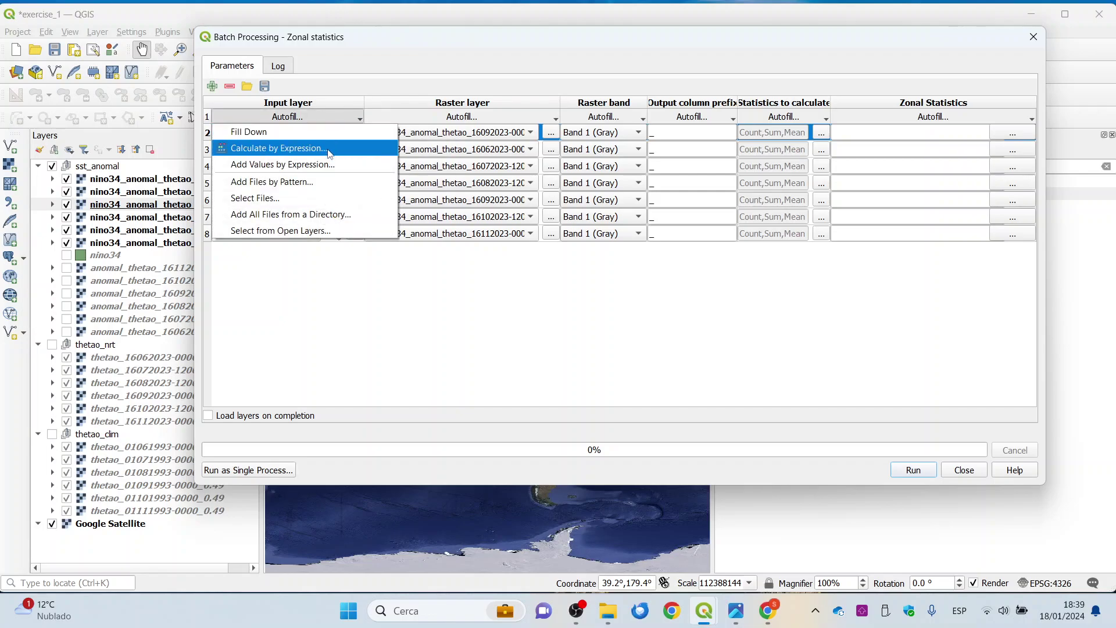
{"action": "left_click", "coordinate": [322, 132]}
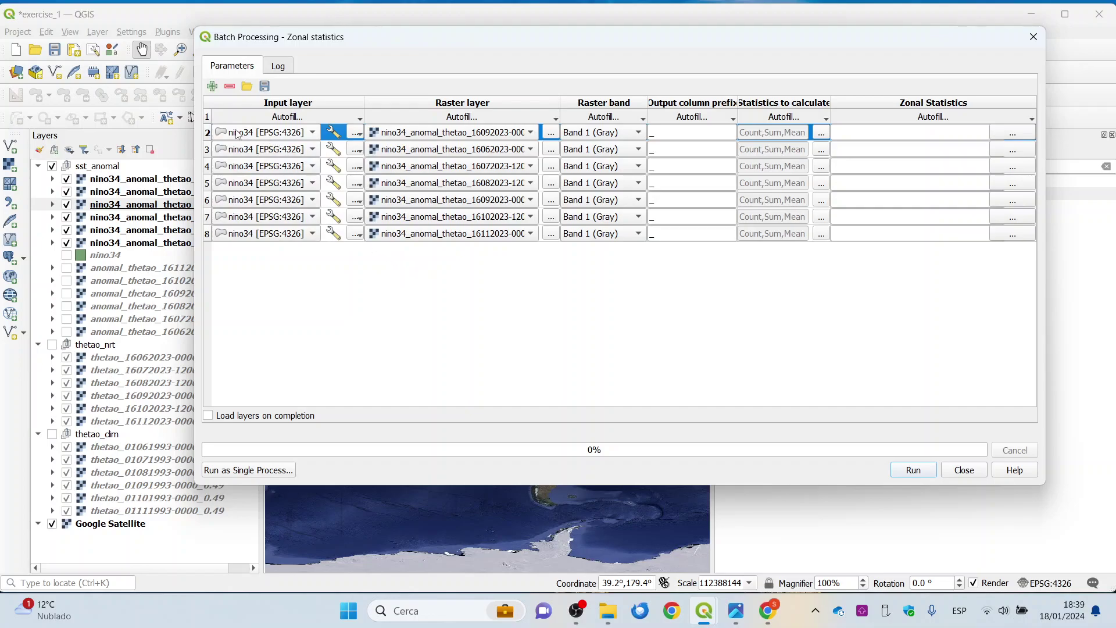
{"action": "left_click", "coordinate": [230, 86]}
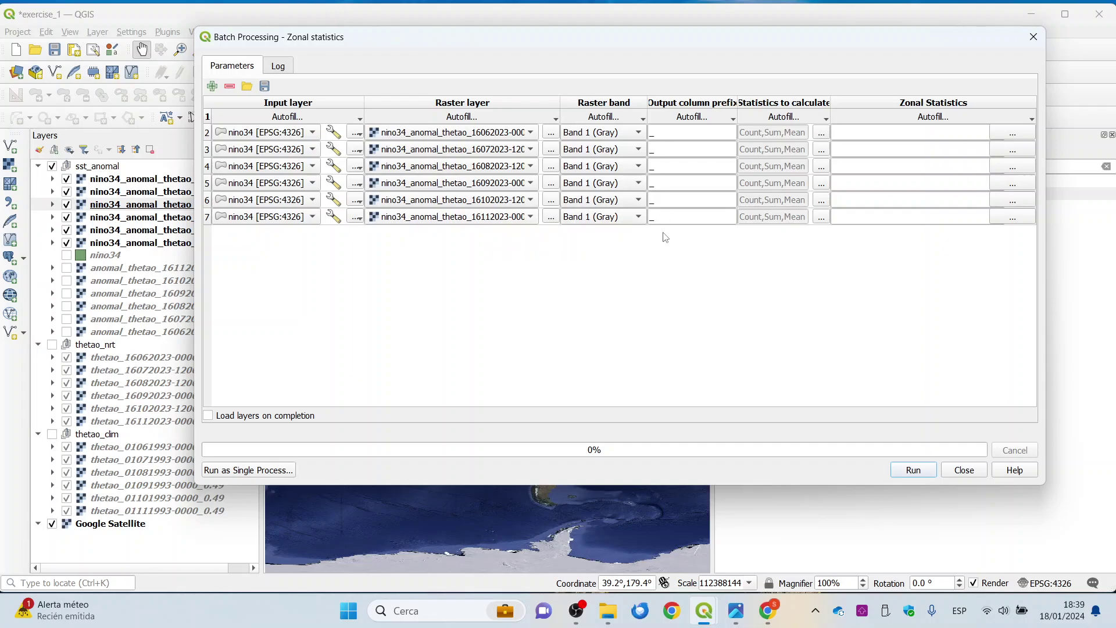
Limit row 2's statistics to Mean, Minimum and Maximum only.
{"action": "left_click", "coordinate": [821, 133]}
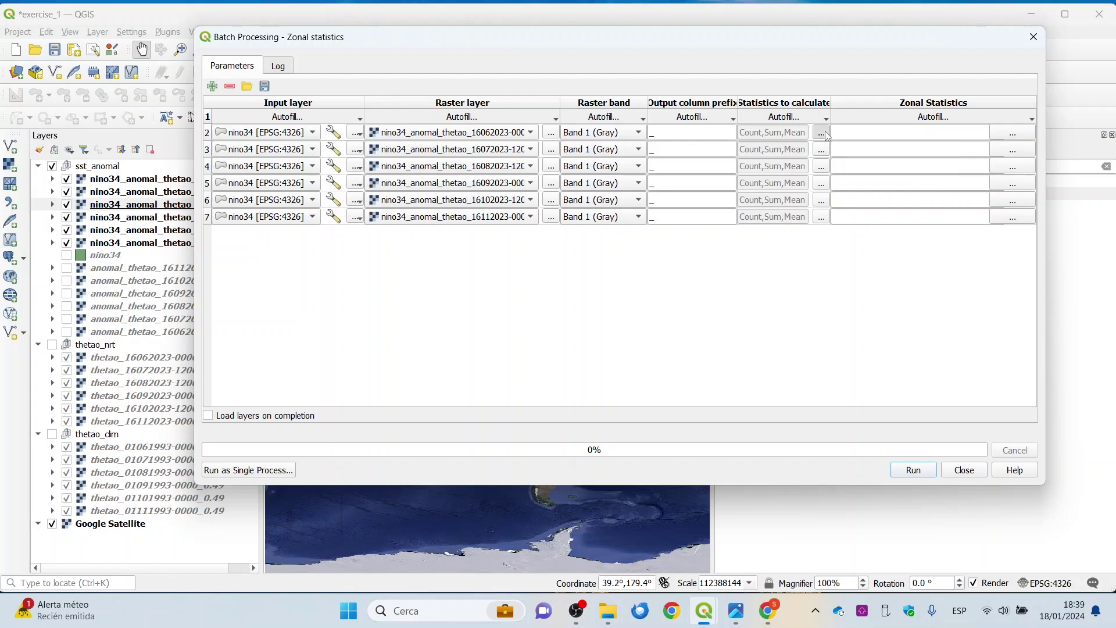
{"action": "left_click", "coordinate": [216, 106]}
{"action": "left_click", "coordinate": [216, 117]}
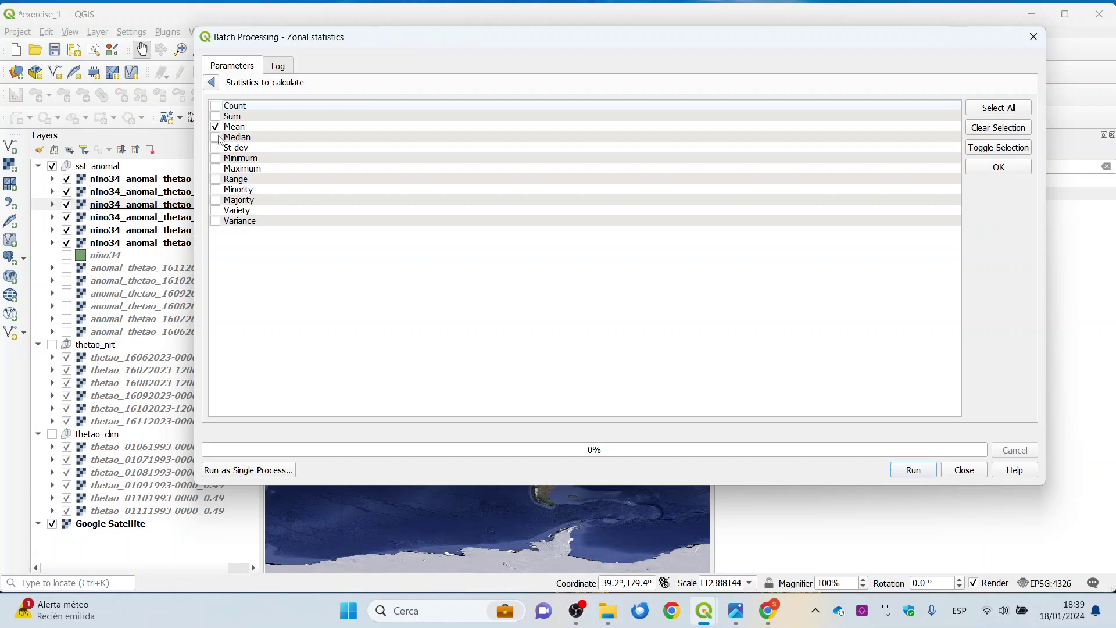
{"action": "left_click", "coordinate": [219, 159]}
{"action": "left_click", "coordinate": [223, 170]}
{"action": "left_click", "coordinate": [215, 169]}
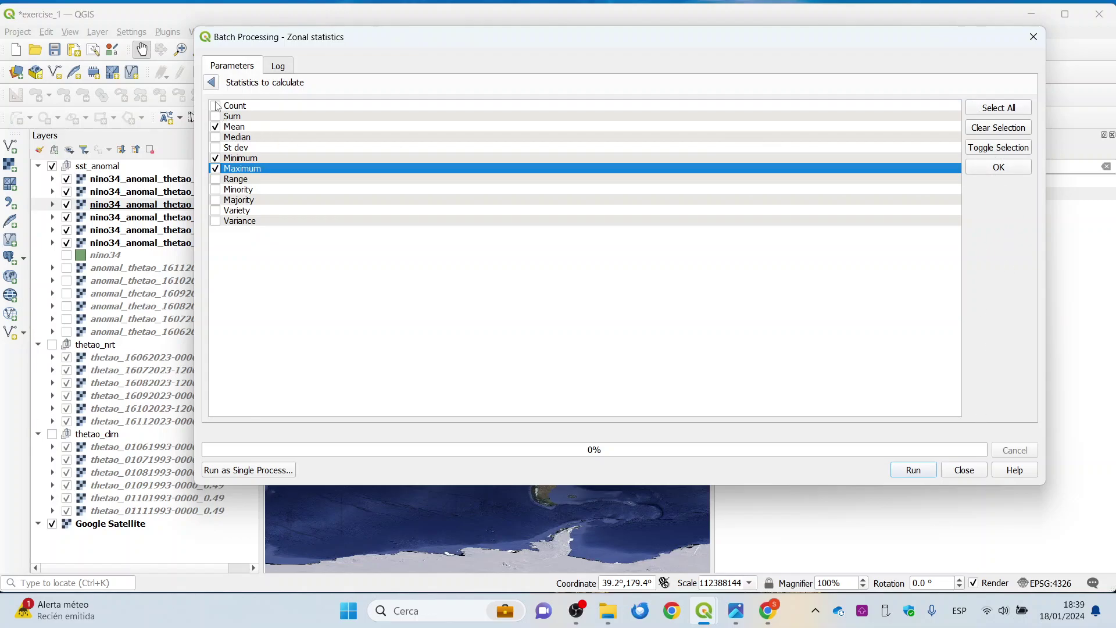
{"action": "left_click", "coordinate": [211, 82]}
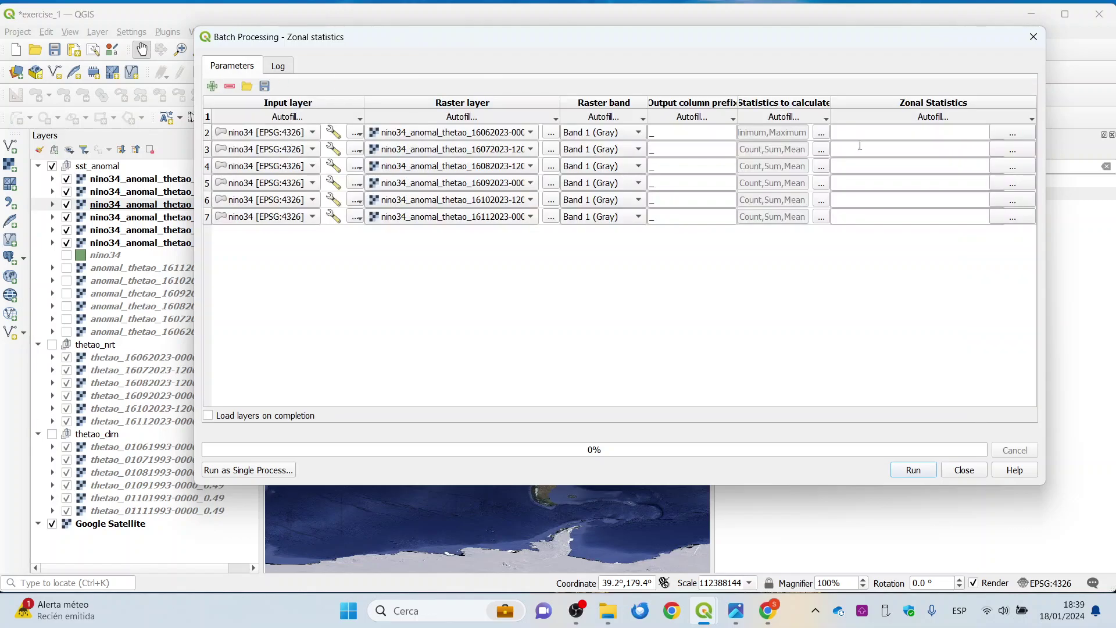
Fill row 2's Mean, Minimum, Maximum statistics down to every batch row.
{"action": "left_click", "coordinate": [826, 121]}
{"action": "left_click", "coordinate": [828, 135]}
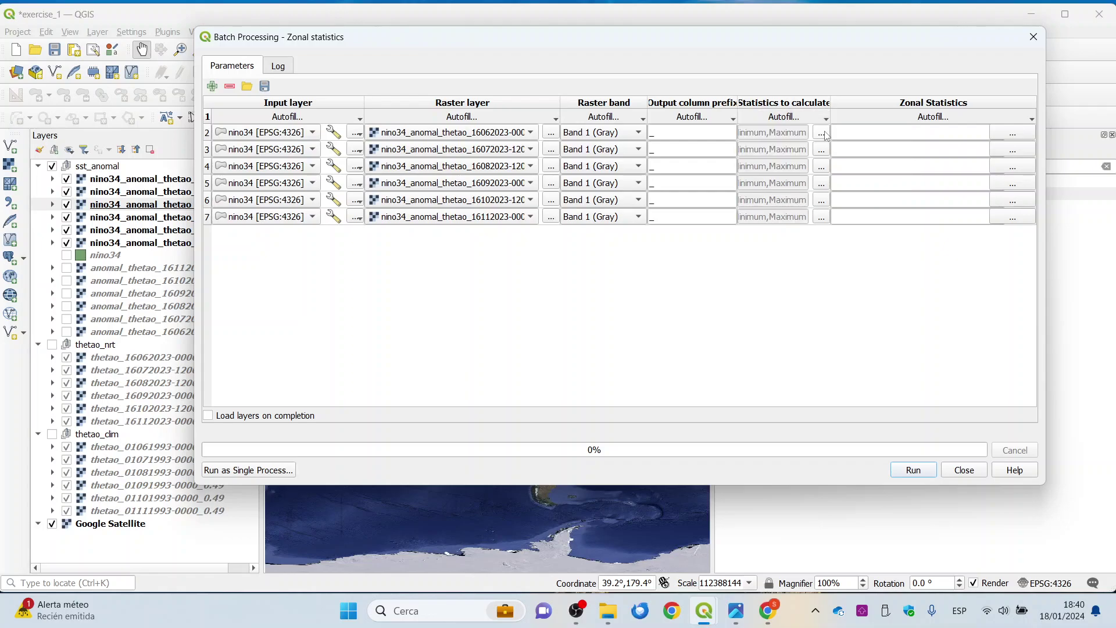
{"action": "left_click_drag", "start_coordinate": [829, 98], "coordinate": [868, 99]}
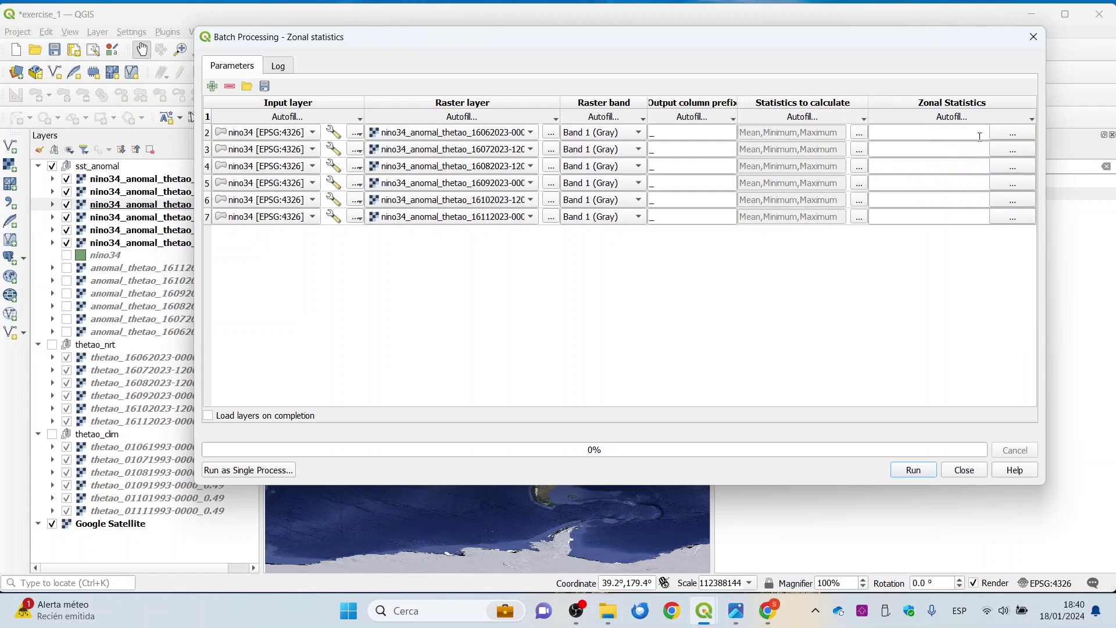
Set row 2's output file to stats_ in the exercise_1 folder.
{"action": "left_click", "coordinate": [1013, 133]}
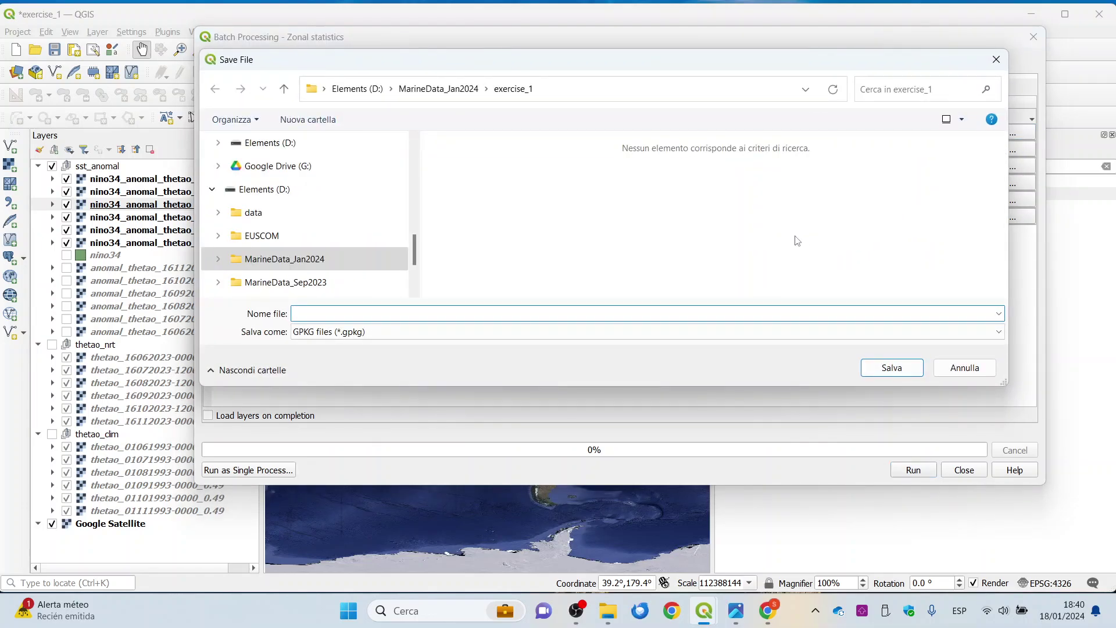
{"action": "type", "text": "stats_"}
{"action": "left_click", "coordinate": [880, 369]}
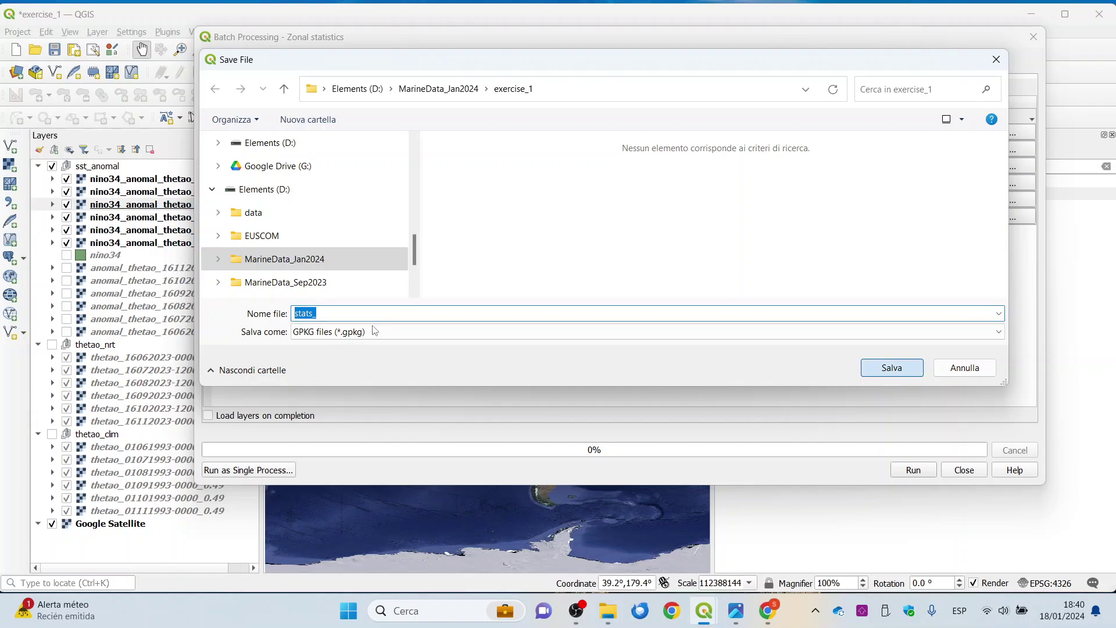
{"action": "key", "text": "Return"}
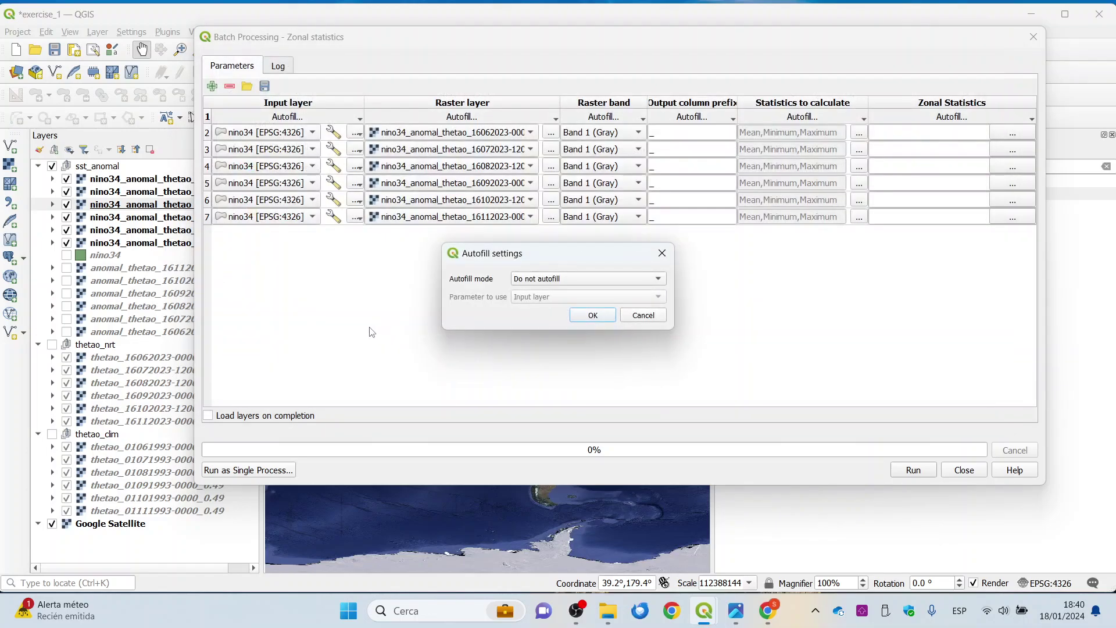
Autofill all output names with stats_ plus each row's Raster layer name.
{"action": "left_click", "coordinate": [552, 281]}
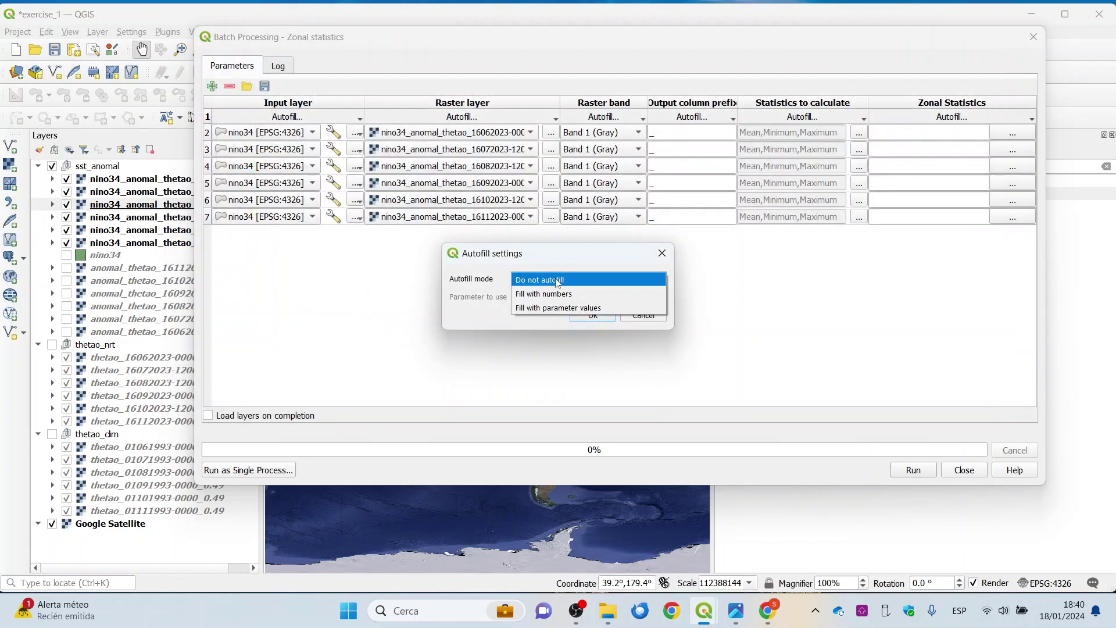
{"action": "left_click", "coordinate": [535, 308]}
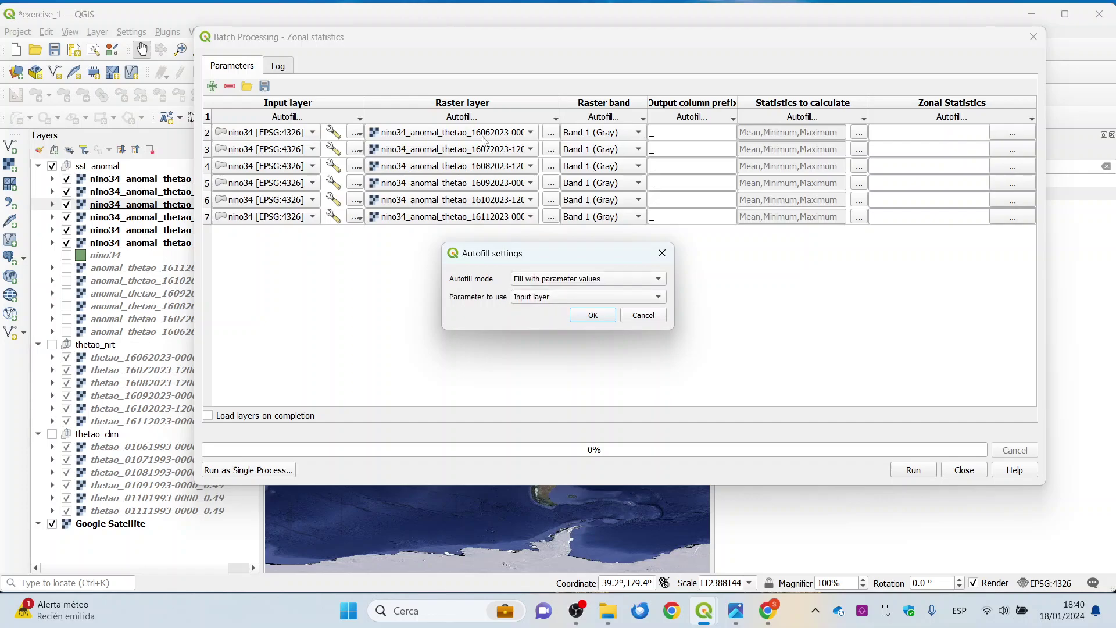
{"action": "left_click", "coordinate": [555, 301]}
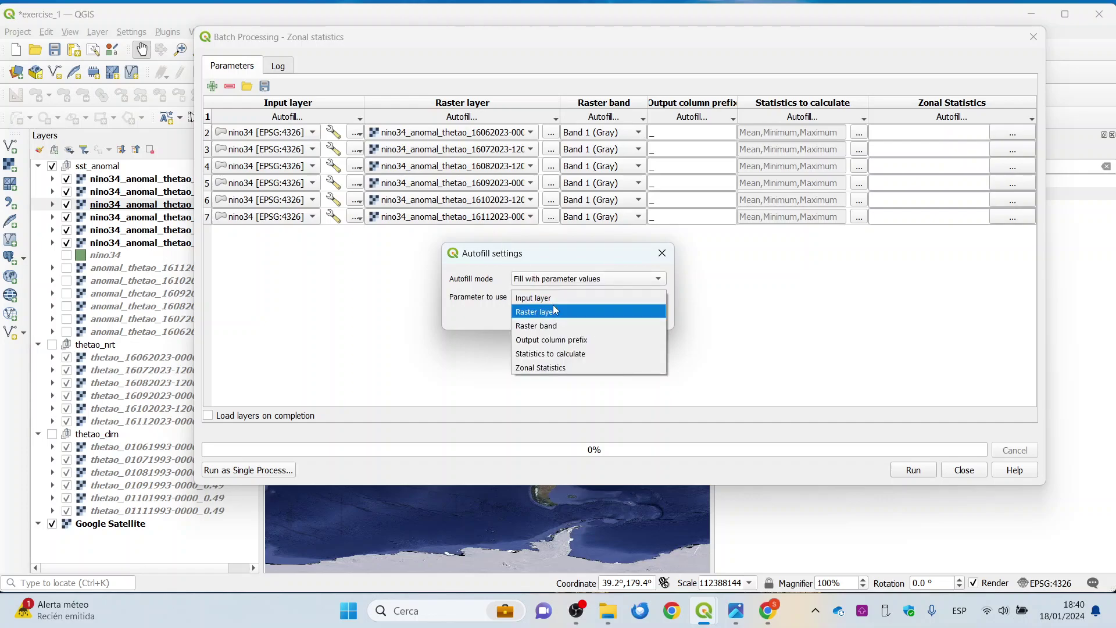
{"action": "left_click", "coordinate": [556, 312]}
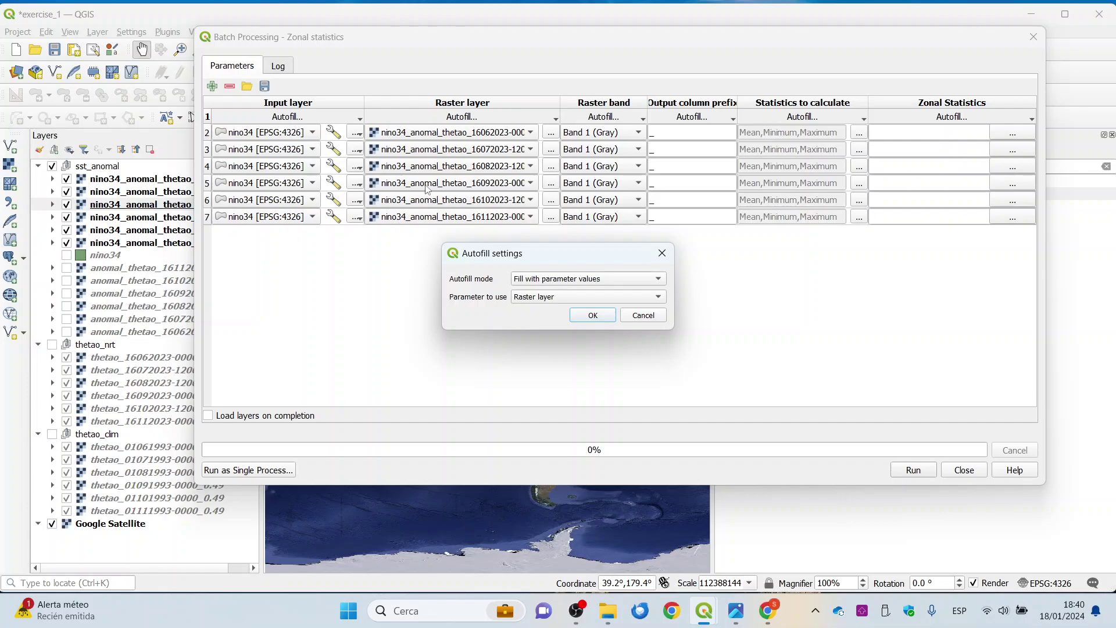
{"action": "left_click", "coordinate": [593, 315]}
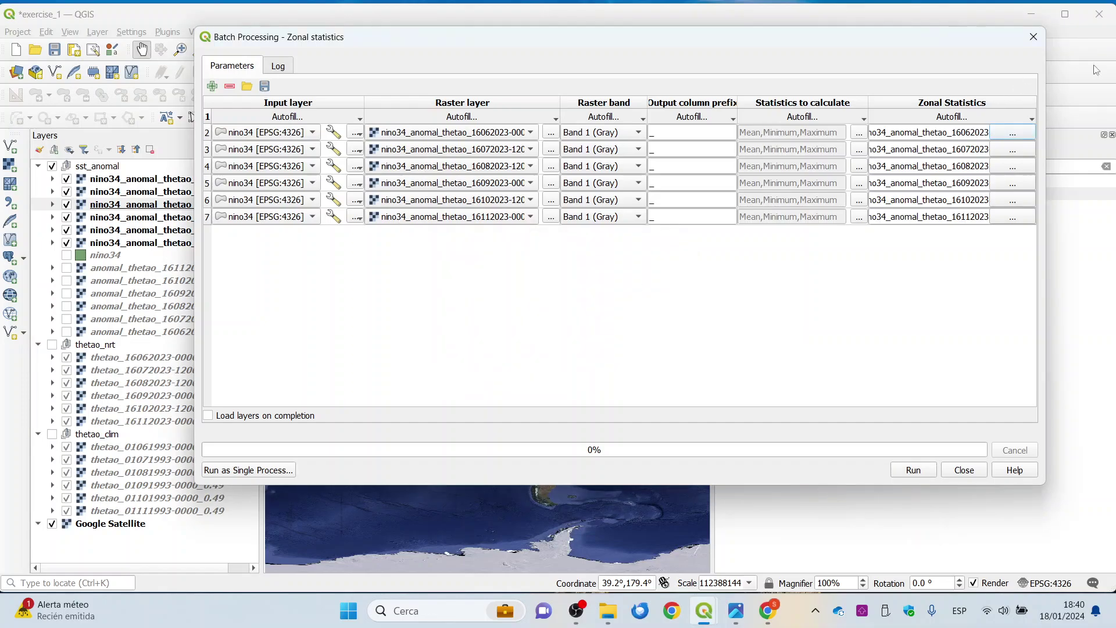
{"action": "left_click_drag", "start_coordinate": [837, 41], "coordinate": [680, 43]}
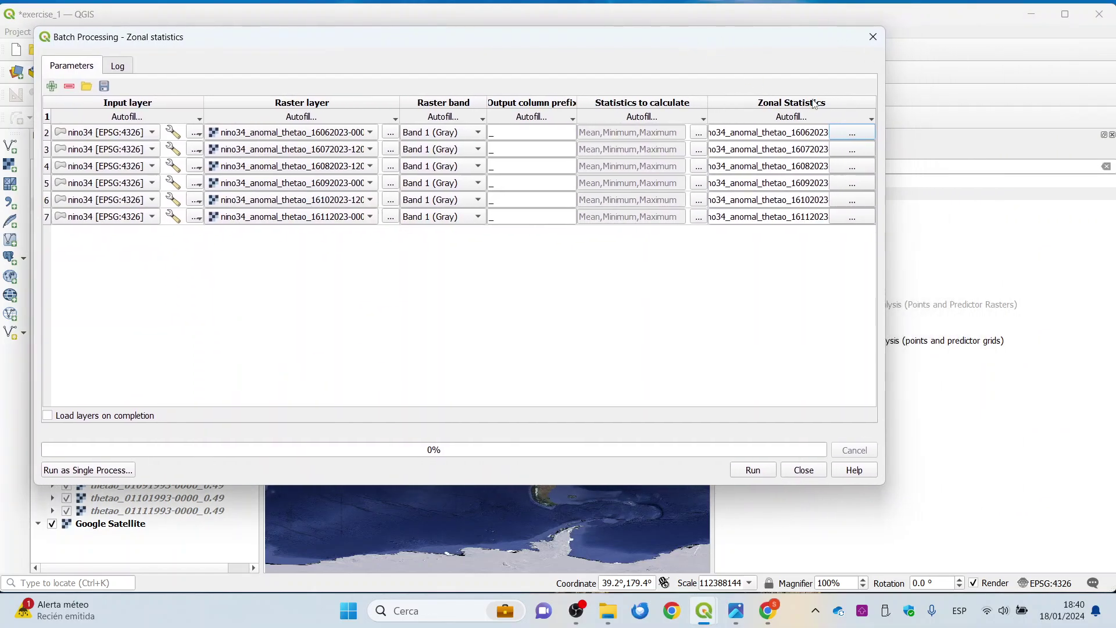
{"action": "left_click_drag", "start_coordinate": [884, 101], "coordinate": [1050, 103]}
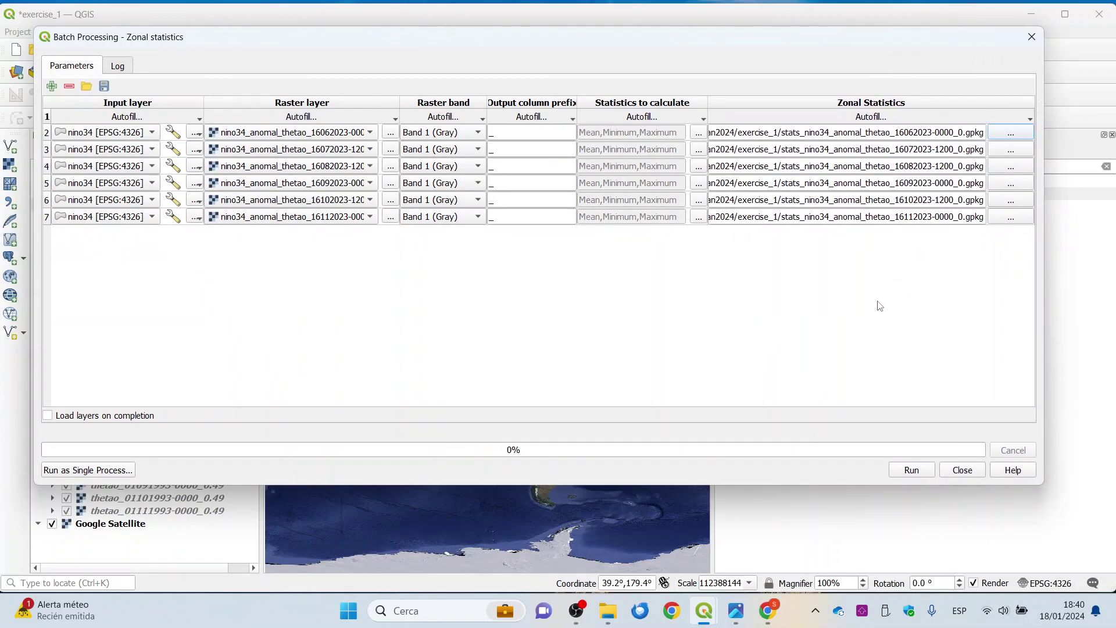
Run the batch with Load layers on completion, then select the 16112023 and 16102023 rasters.
{"action": "left_click", "coordinate": [85, 416]}
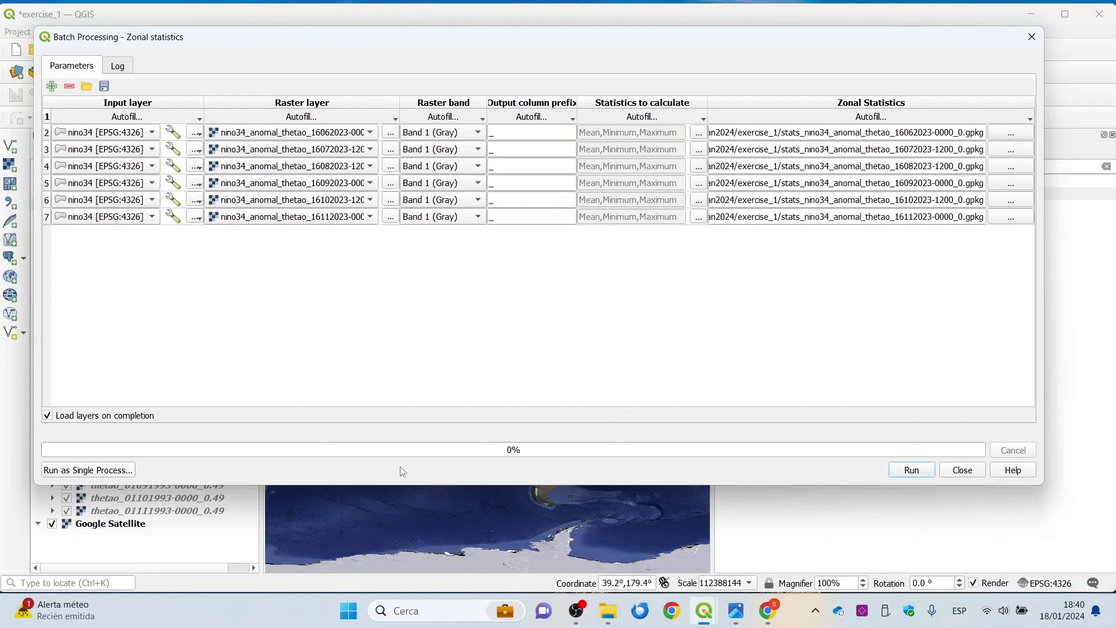
{"action": "left_click", "coordinate": [923, 473]}
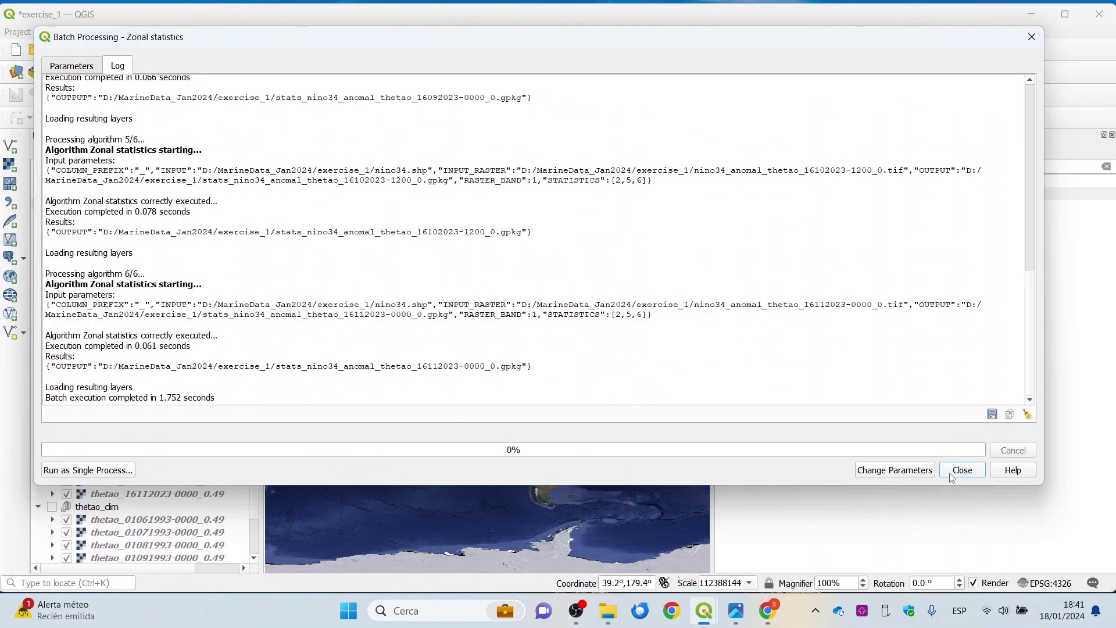
{"action": "left_click", "coordinate": [953, 471]}
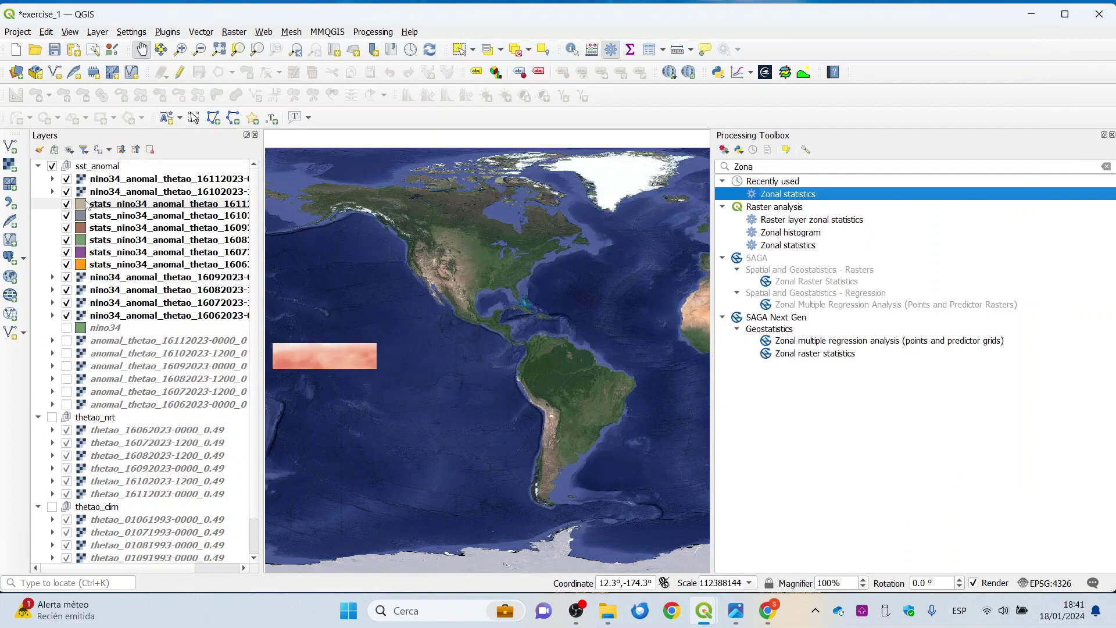
{"action": "left_click", "coordinate": [99, 181]}
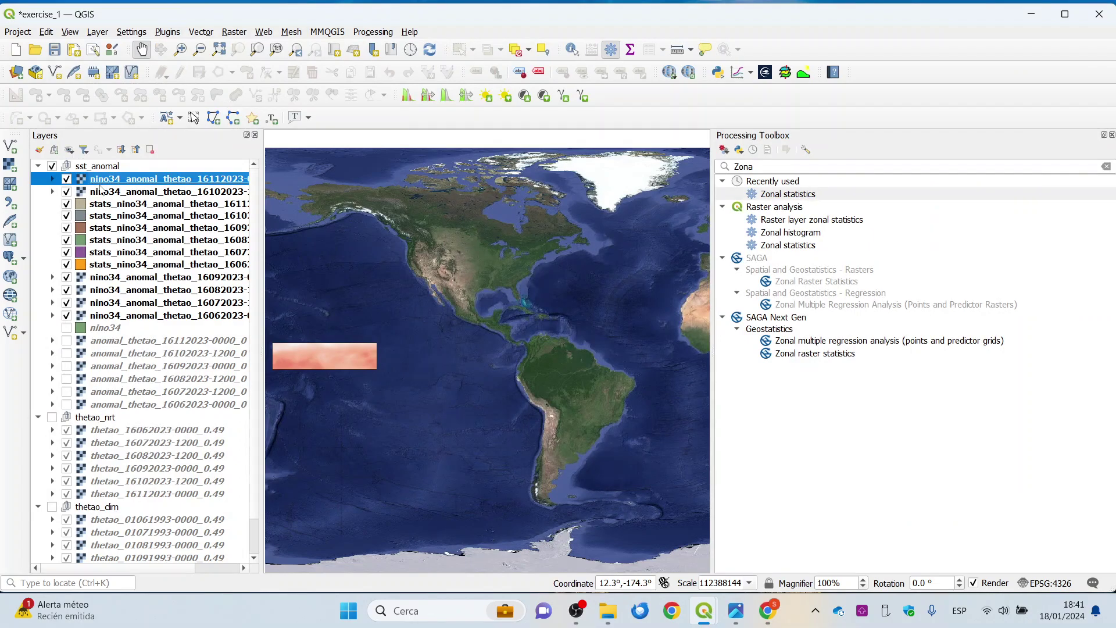
{"action": "left_click", "coordinate": [103, 193], "text": "ctrl"}
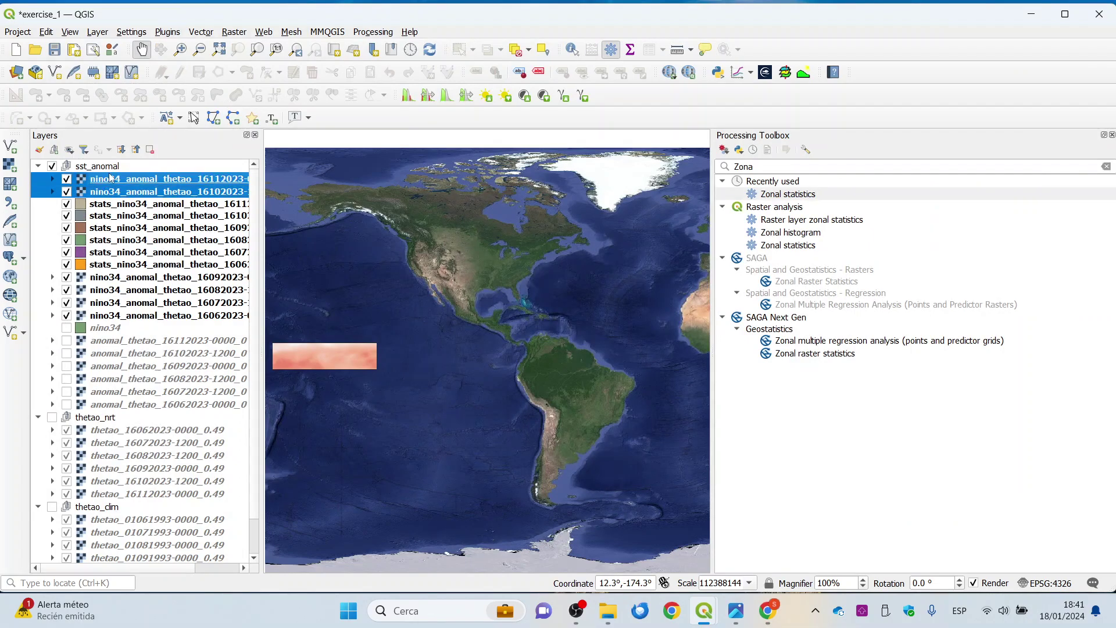
Move the 16112023 and 16102023 anomaly rasters below the stats layers.
{"action": "double_click", "coordinate": [108, 178]}
{"action": "left_click", "coordinate": [697, 485]}
{"action": "left_click_drag", "start_coordinate": [133, 180], "coordinate": [134, 269]}
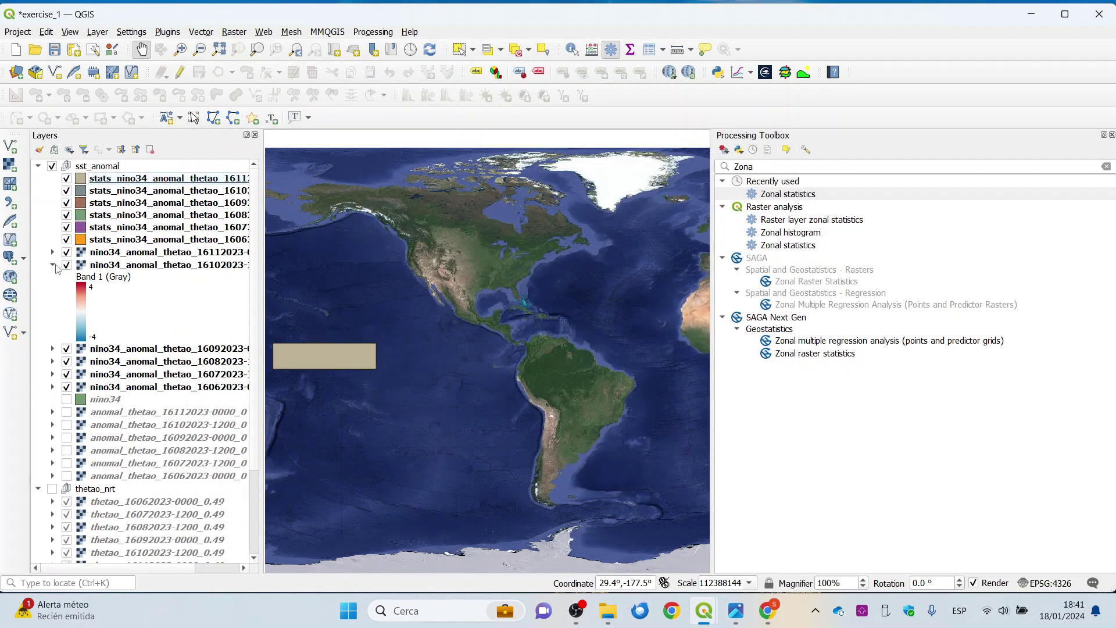
{"action": "left_click", "coordinate": [53, 265]}
{"action": "scroll", "coordinate": [85, 262], "scroll_direction": "down", "scroll_amount": 1}
{"action": "scroll", "coordinate": [93, 238], "scroll_direction": "up", "scroll_amount": 1}
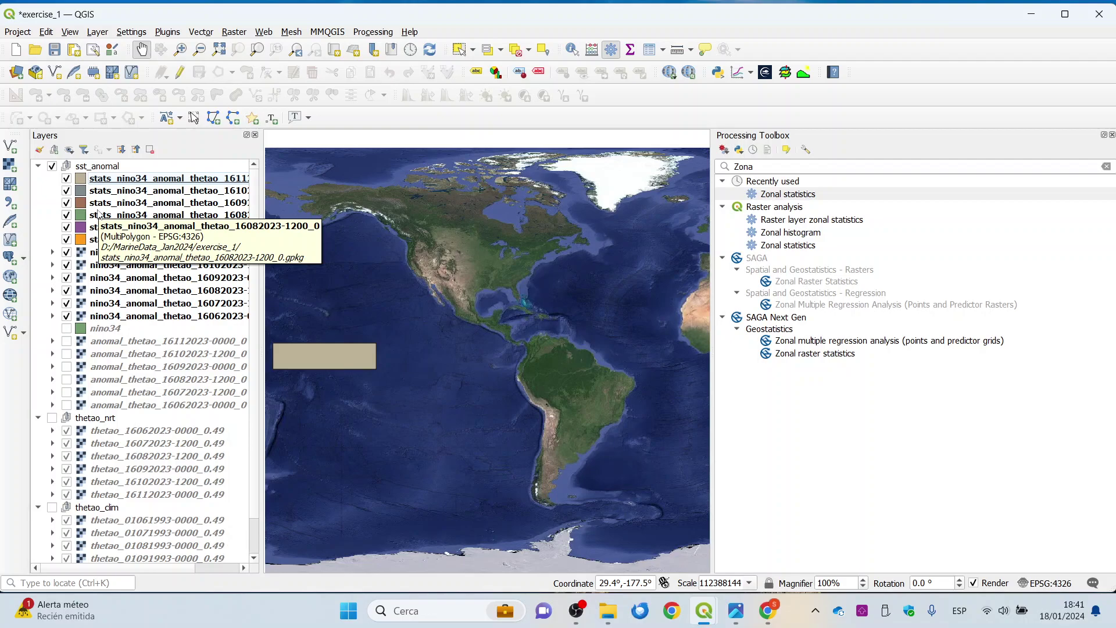
Hide all six nino34 anomaly rasters, 16062023 through 16112023, and select the 16112023 stats layer.
{"action": "left_click", "coordinate": [67, 252]}
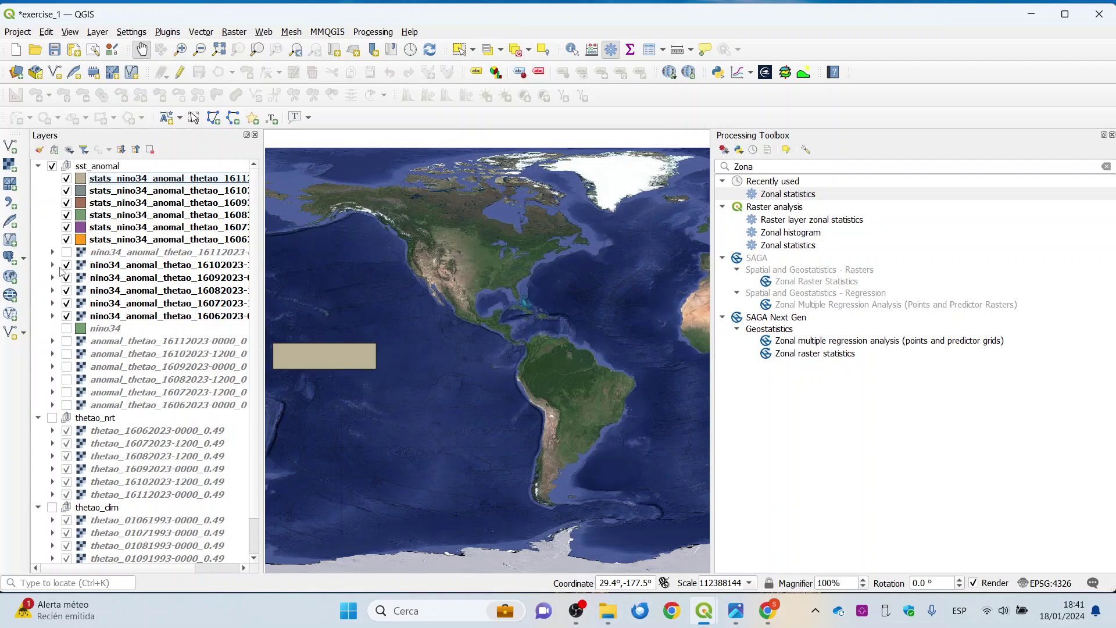
{"action": "left_click", "coordinate": [66, 265]}
{"action": "left_click", "coordinate": [66, 278]}
{"action": "left_click", "coordinate": [66, 291]}
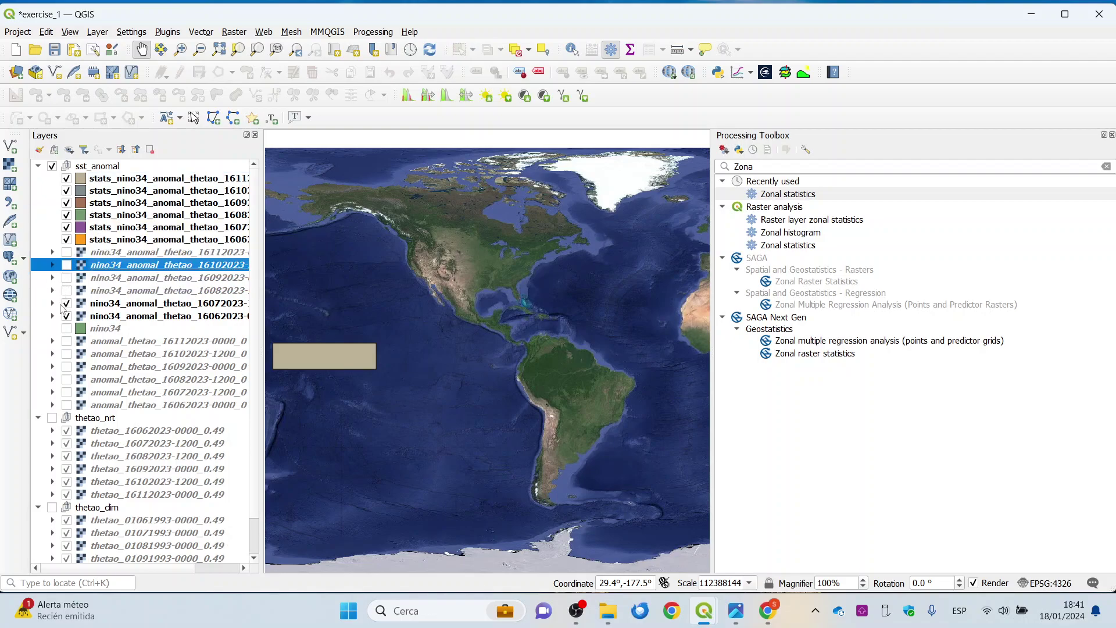
{"action": "left_click", "coordinate": [66, 302]}
{"action": "left_click", "coordinate": [67, 315]}
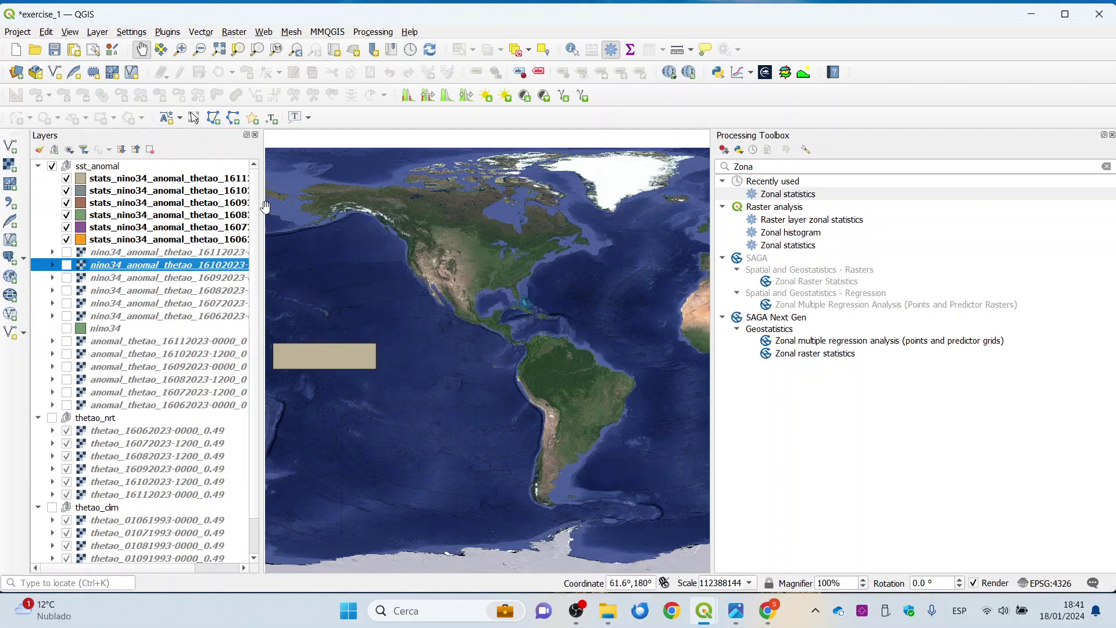
{"action": "left_click_drag", "start_coordinate": [265, 206], "coordinate": [297, 206]}
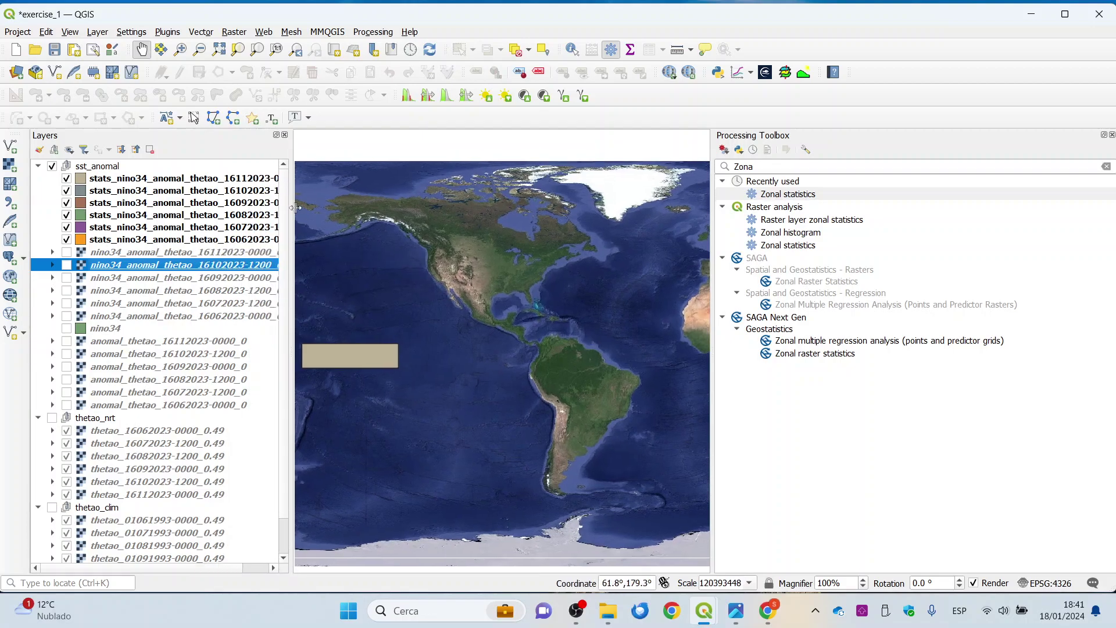
{"action": "left_click", "coordinate": [195, 180]}
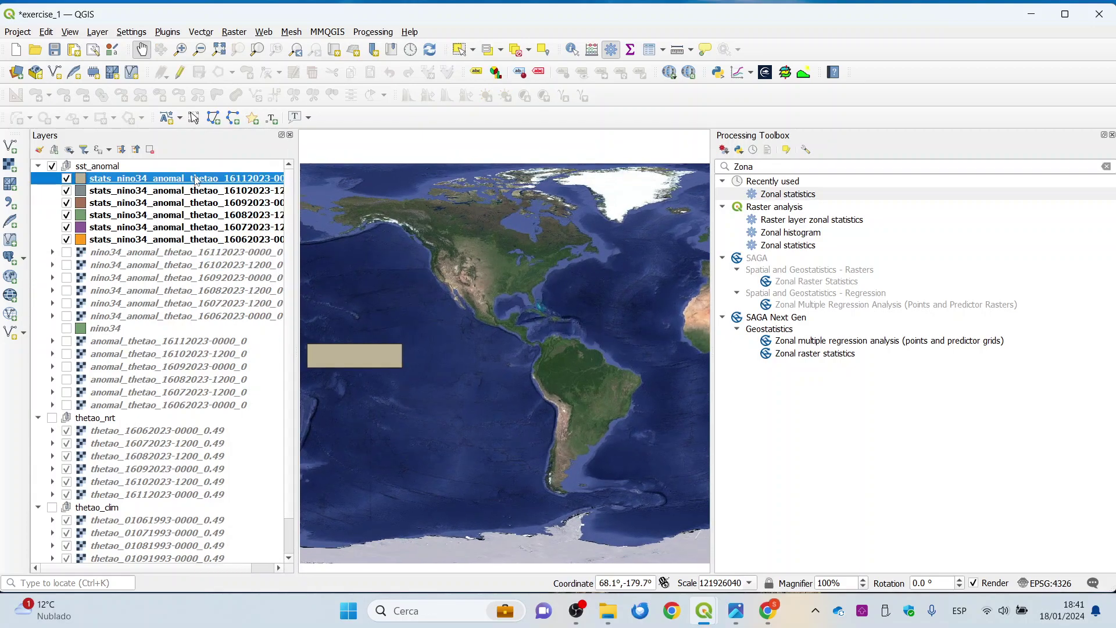
{"action": "right_click", "coordinate": [195, 180]}
{"action": "left_click", "coordinate": [251, 371]}
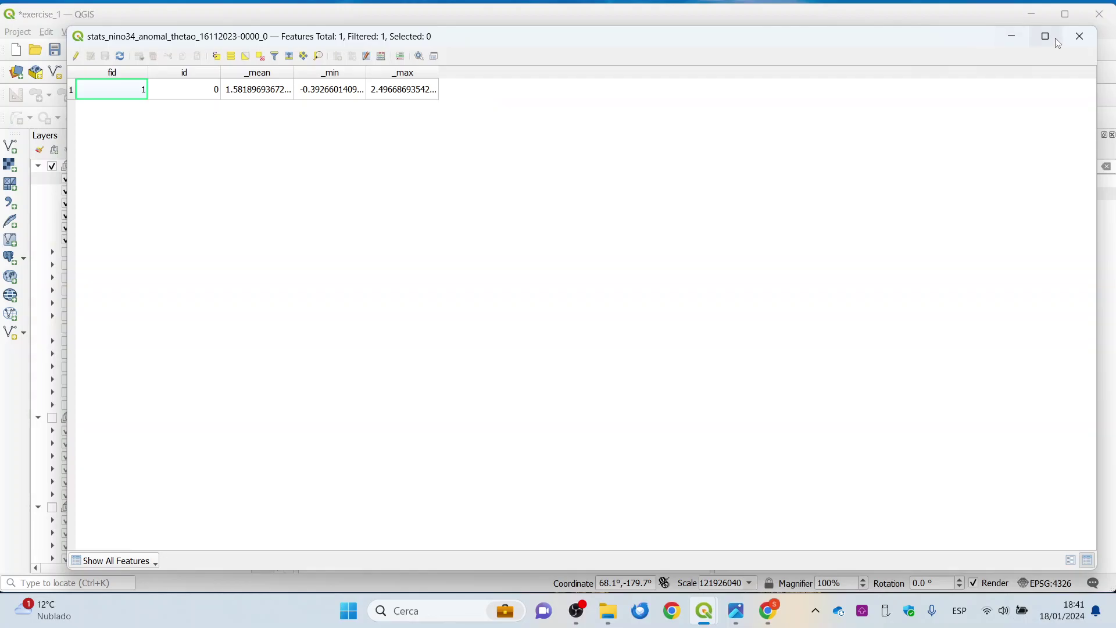
{"action": "left_click", "coordinate": [1081, 36]}
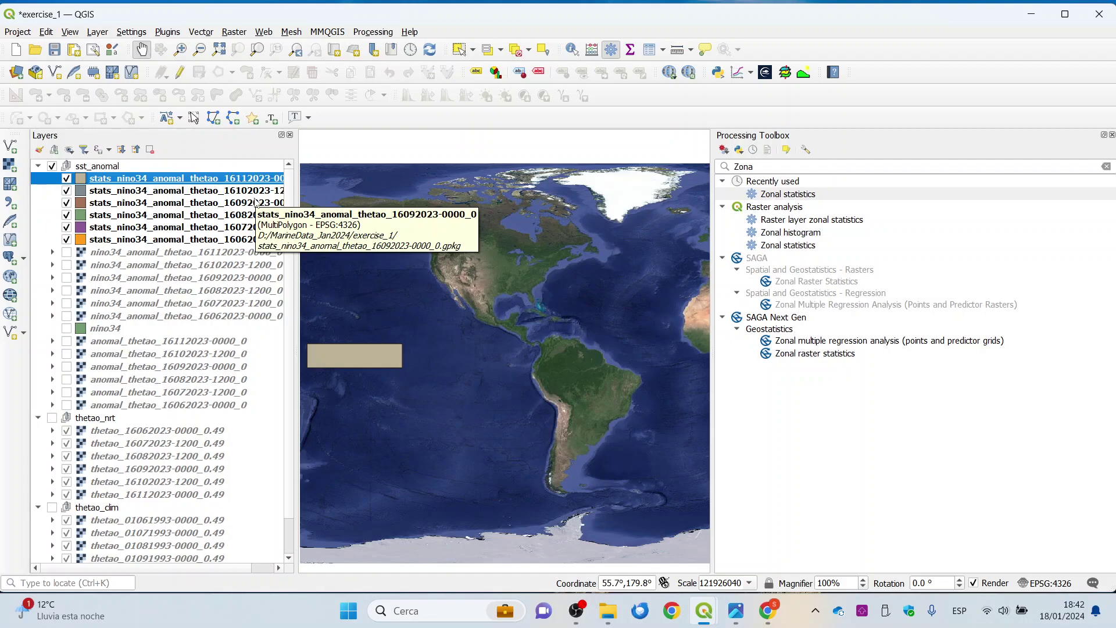
Open Vector > Data Management Tools > Merge Vector Layers in batch processing mode.
{"action": "left_click", "coordinate": [203, 33]}
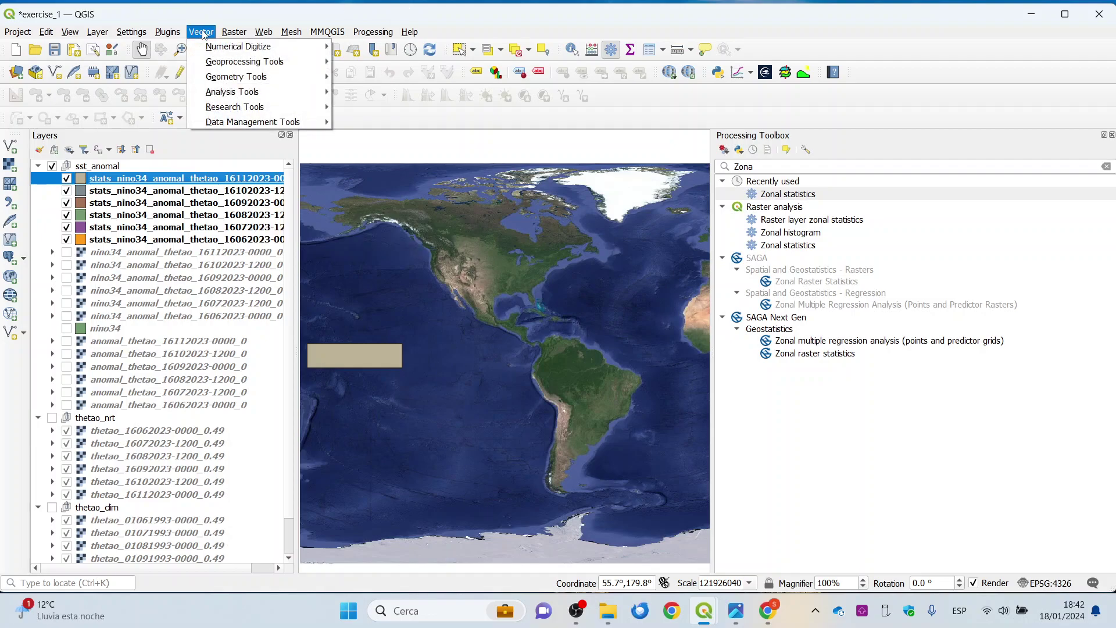
{"action": "mouse_move", "coordinate": [266, 123]}
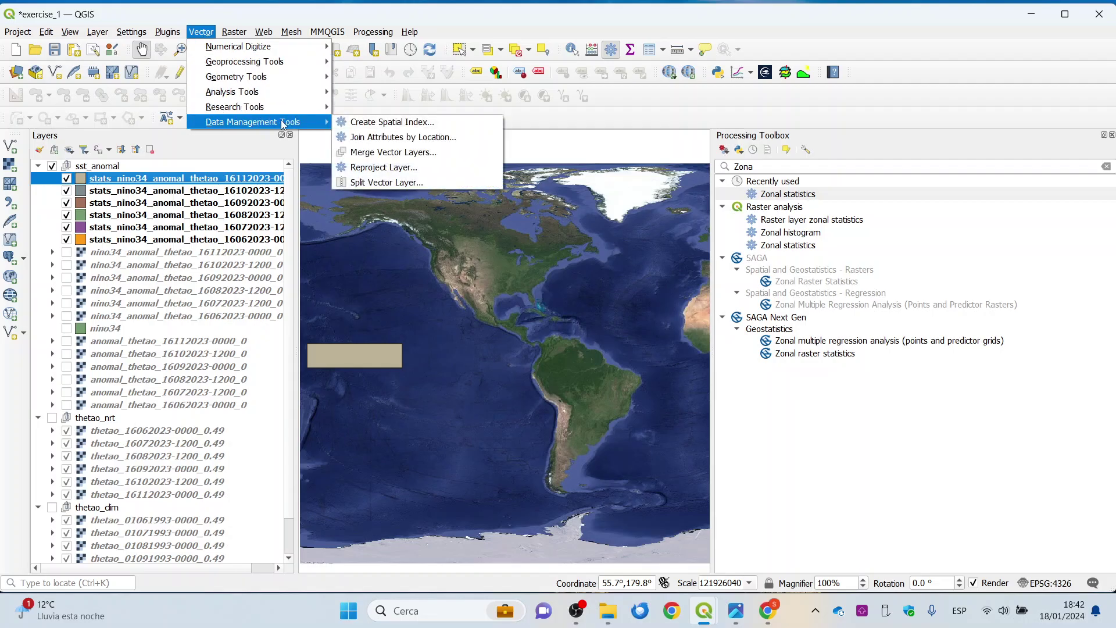
{"action": "left_click", "coordinate": [418, 154]}
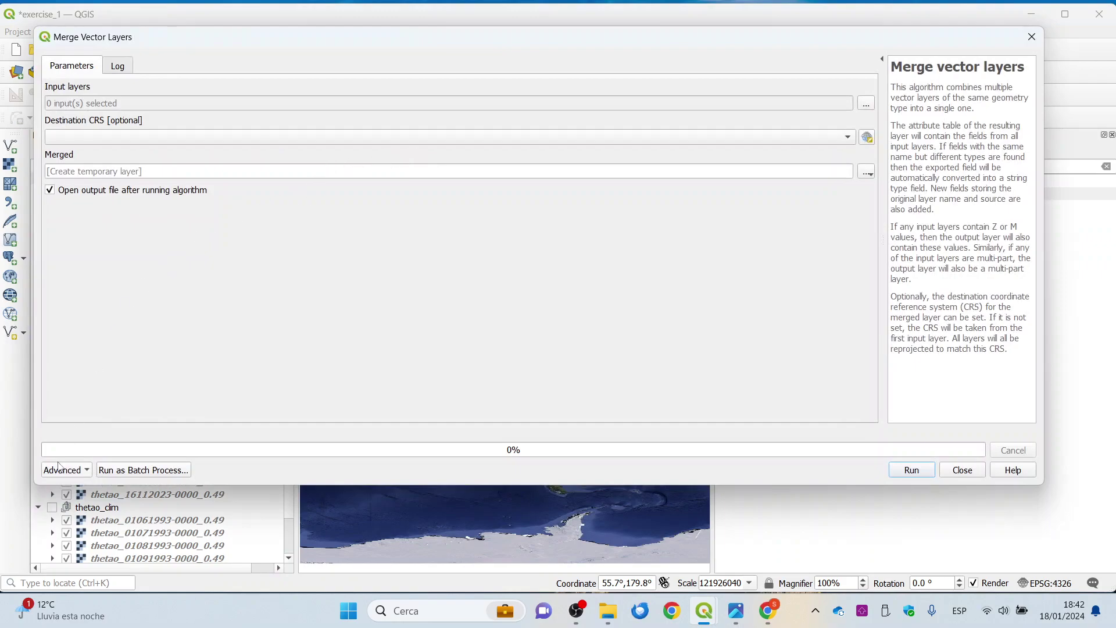
{"action": "left_click", "coordinate": [123, 475]}
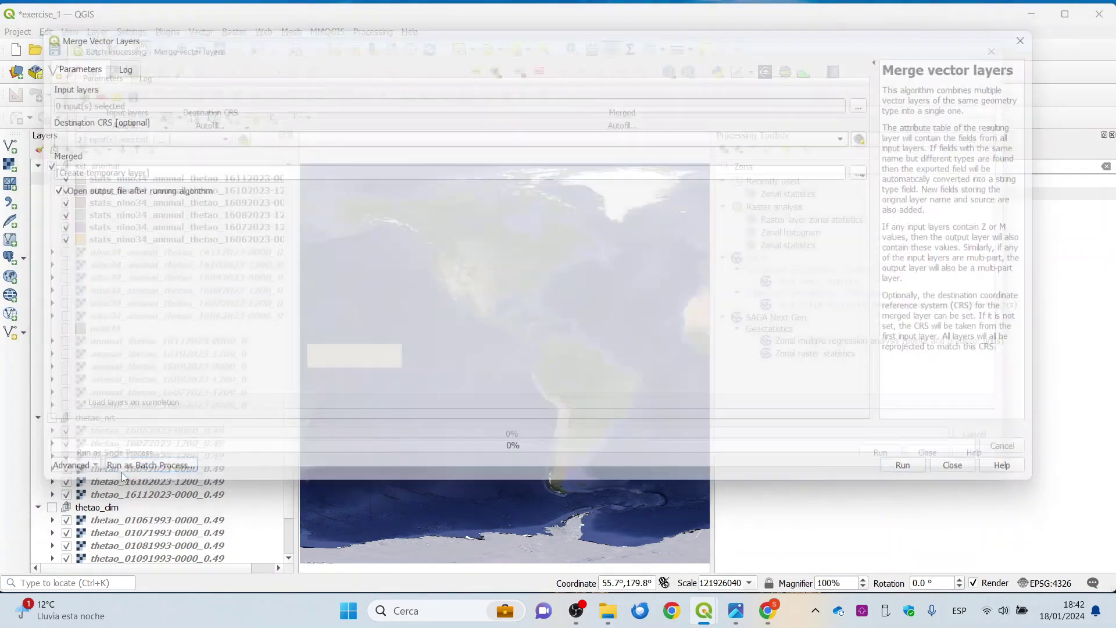
{"action": "left_click_drag", "start_coordinate": [143, 101], "coordinate": [207, 103]}
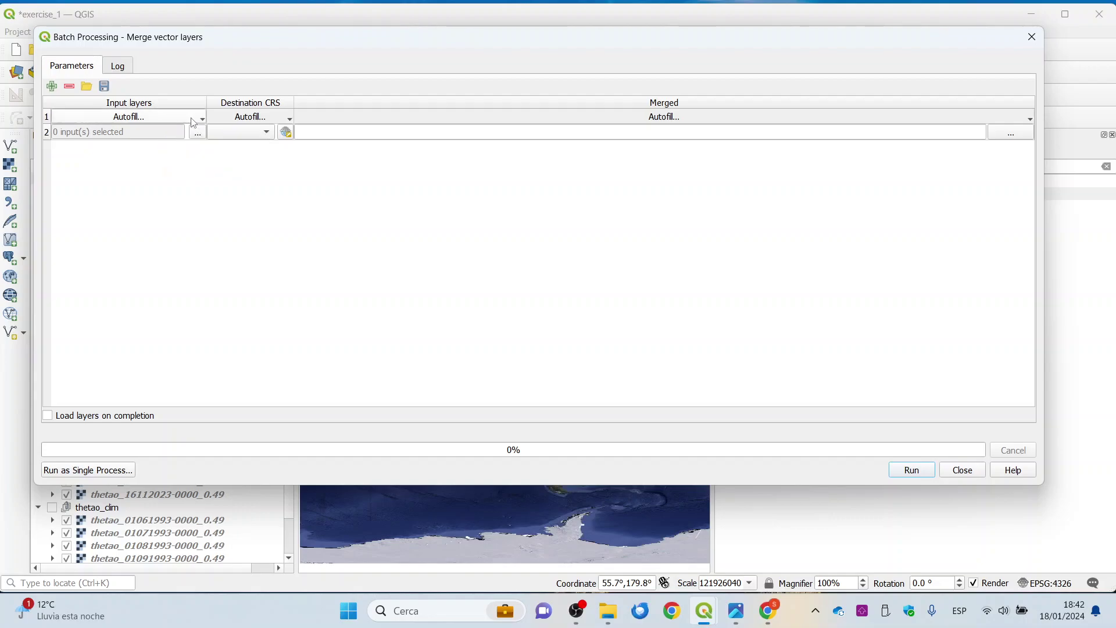
Choose the six stats_nino34 layers, 16062023 through 16112023, as merge inputs.
{"action": "left_click", "coordinate": [197, 132]}
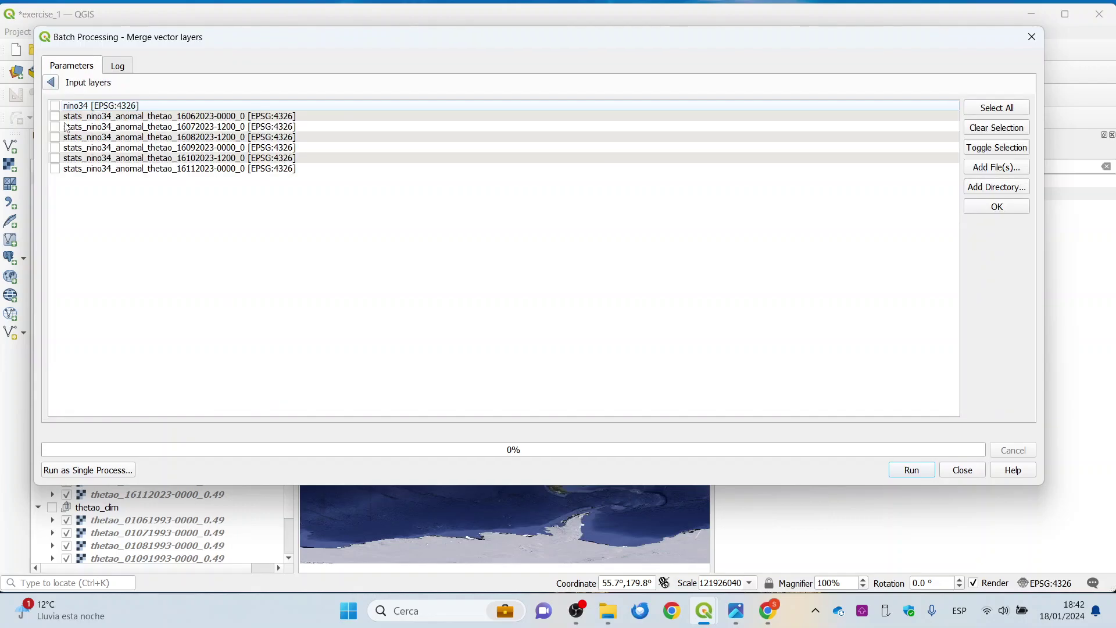
{"action": "left_click", "coordinate": [55, 116]}
{"action": "left_click", "coordinate": [55, 127]}
{"action": "left_click", "coordinate": [55, 137]}
{"action": "left_click", "coordinate": [55, 147]}
{"action": "left_click", "coordinate": [55, 158]}
{"action": "left_click", "coordinate": [55, 168]}
{"action": "left_click", "coordinate": [1006, 207]}
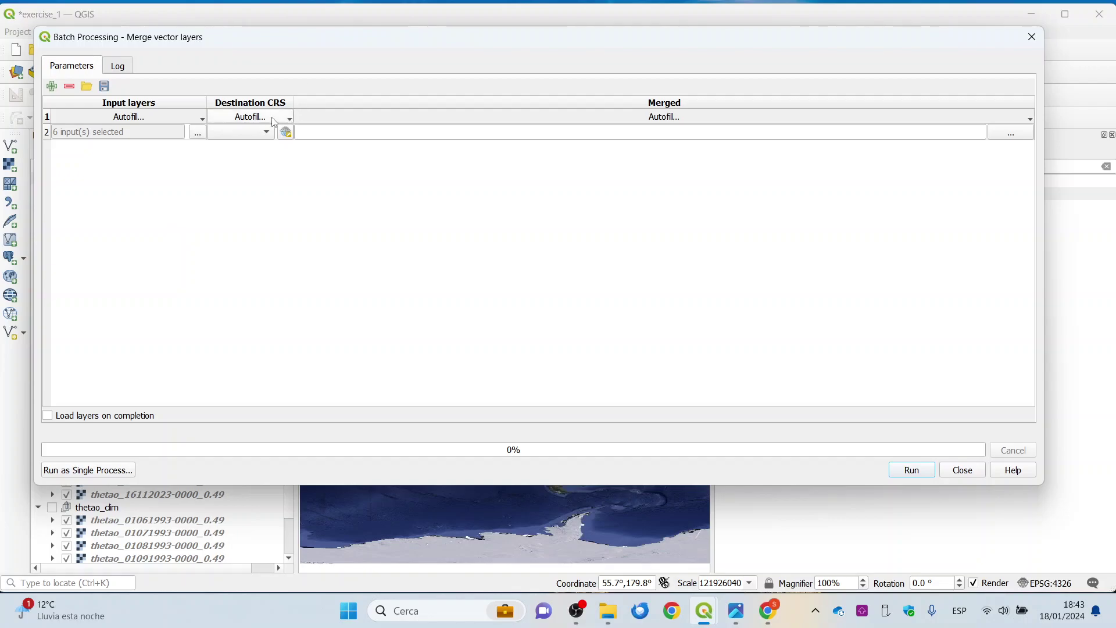
Save the merged output as stats_2023.gpkg and load it on completion.
{"action": "left_click", "coordinate": [1003, 134]}
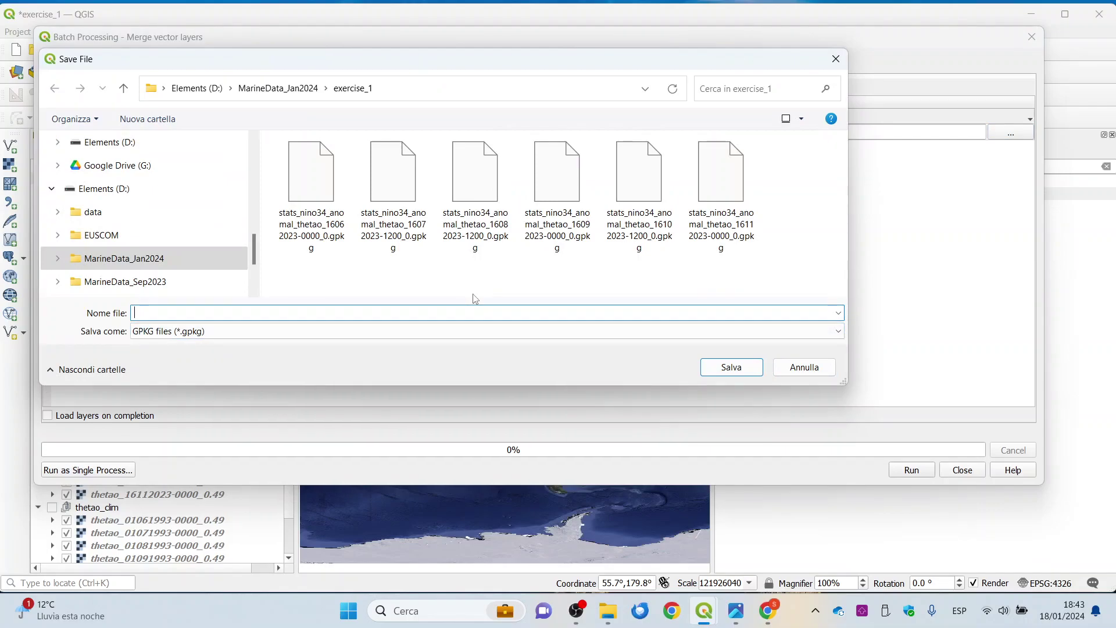
{"action": "type", "text": "stats_2023"}
{"action": "left_click", "coordinate": [735, 368]}
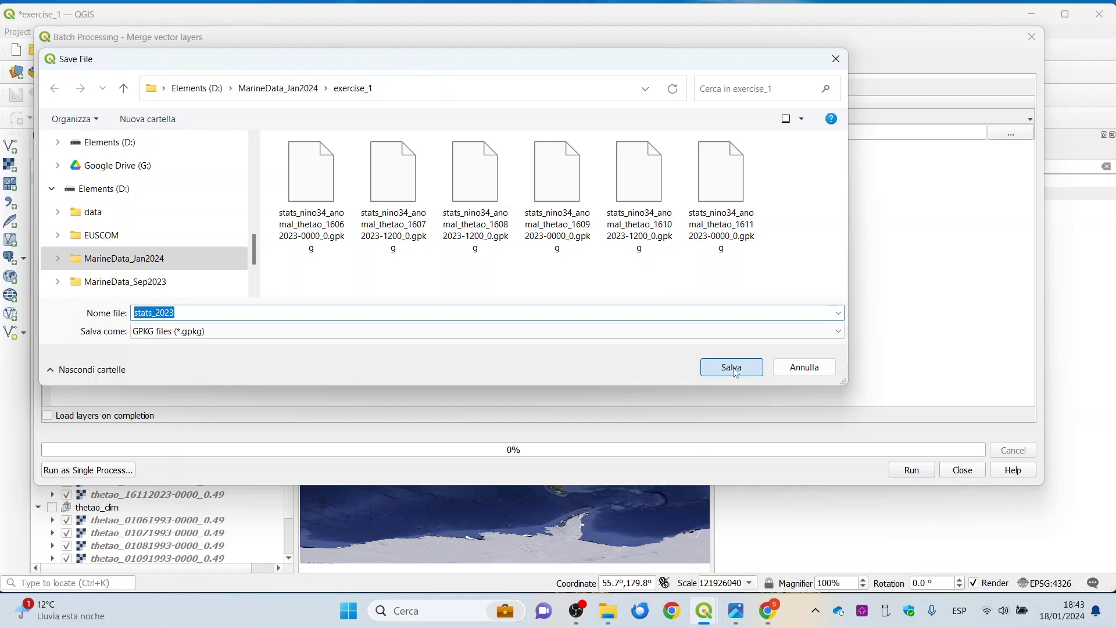
{"action": "left_click", "coordinate": [734, 370]}
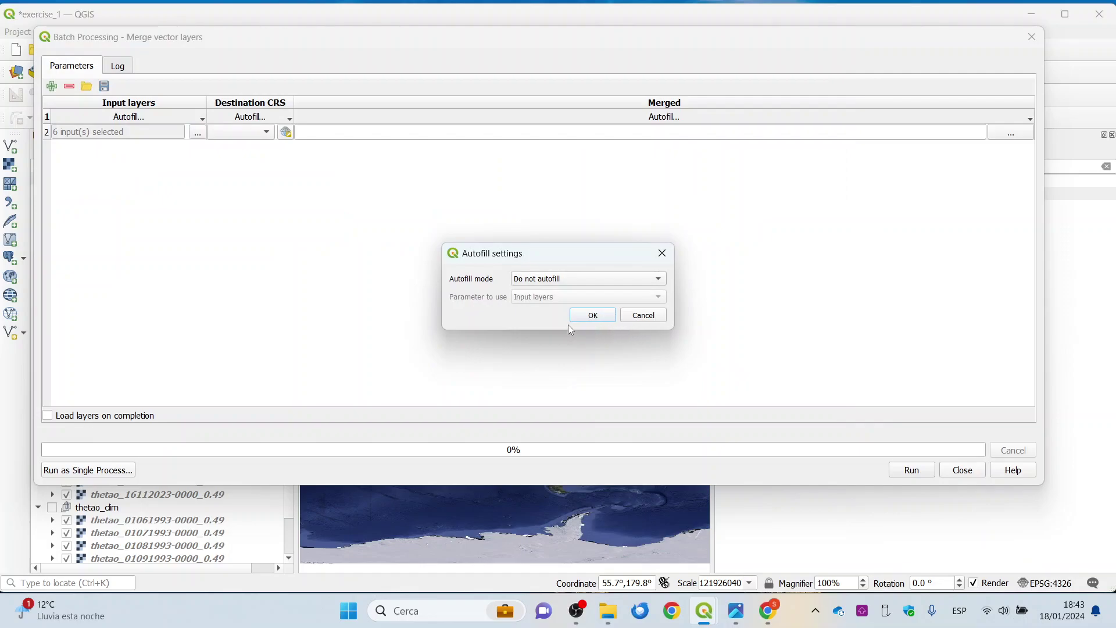
{"action": "left_click", "coordinate": [589, 316]}
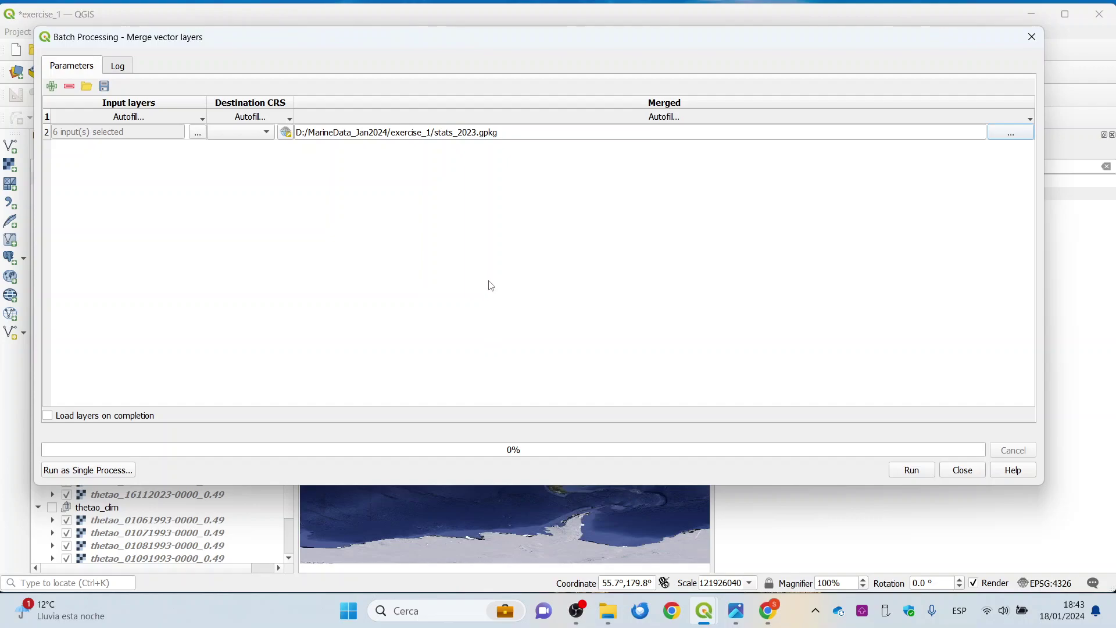
{"action": "left_click", "coordinate": [88, 419]}
Run the merge and hide the six individual stats_nino34 layers.
{"action": "left_click", "coordinate": [920, 473]}
{"action": "left_click", "coordinate": [962, 470]}
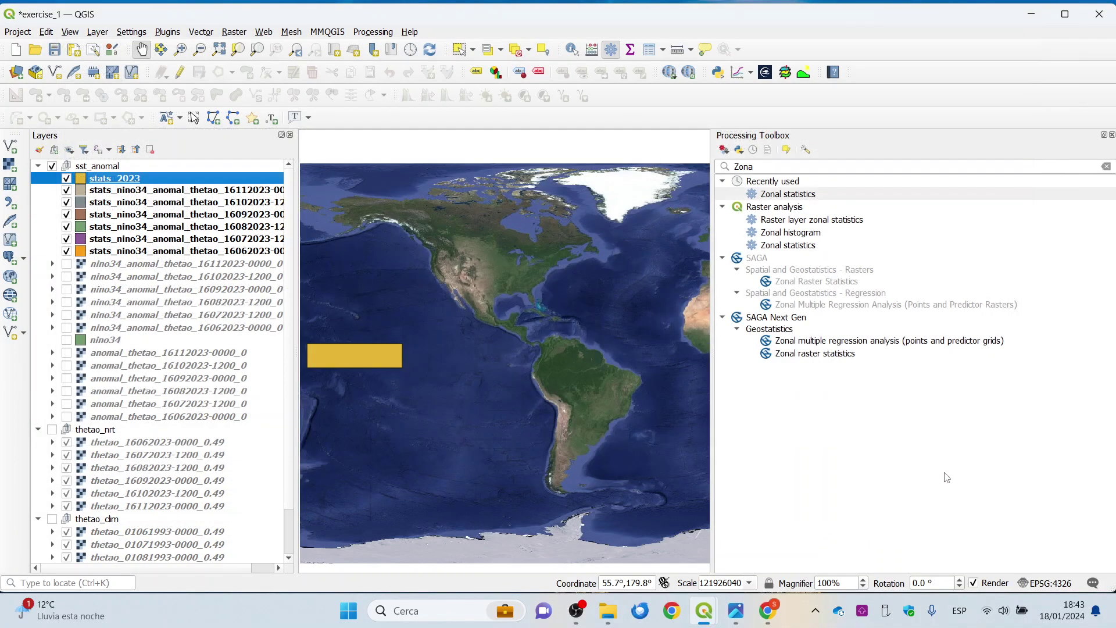
{"action": "left_click", "coordinate": [66, 190]}
{"action": "left_click", "coordinate": [66, 203]}
{"action": "left_click", "coordinate": [67, 214]}
{"action": "left_click", "coordinate": [66, 226]}
{"action": "left_click", "coordinate": [66, 239]}
{"action": "left_click", "coordinate": [66, 251]}
Review stats_2023's attribute table of six features with _mean, _min, _max values.
{"action": "right_click", "coordinate": [128, 183]}
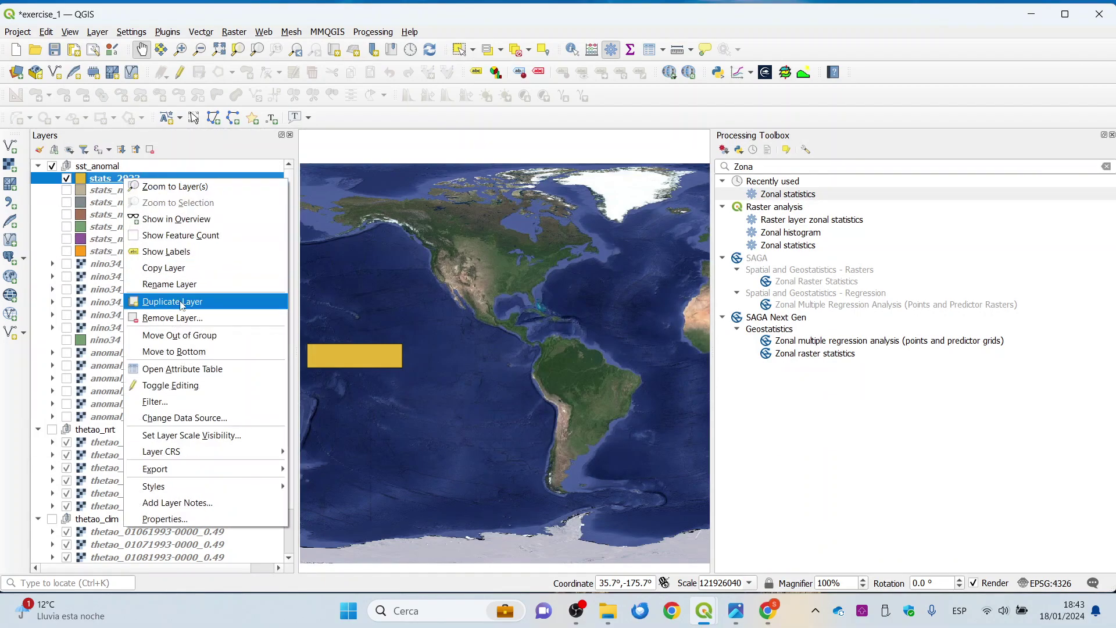
{"action": "left_click", "coordinate": [183, 368]}
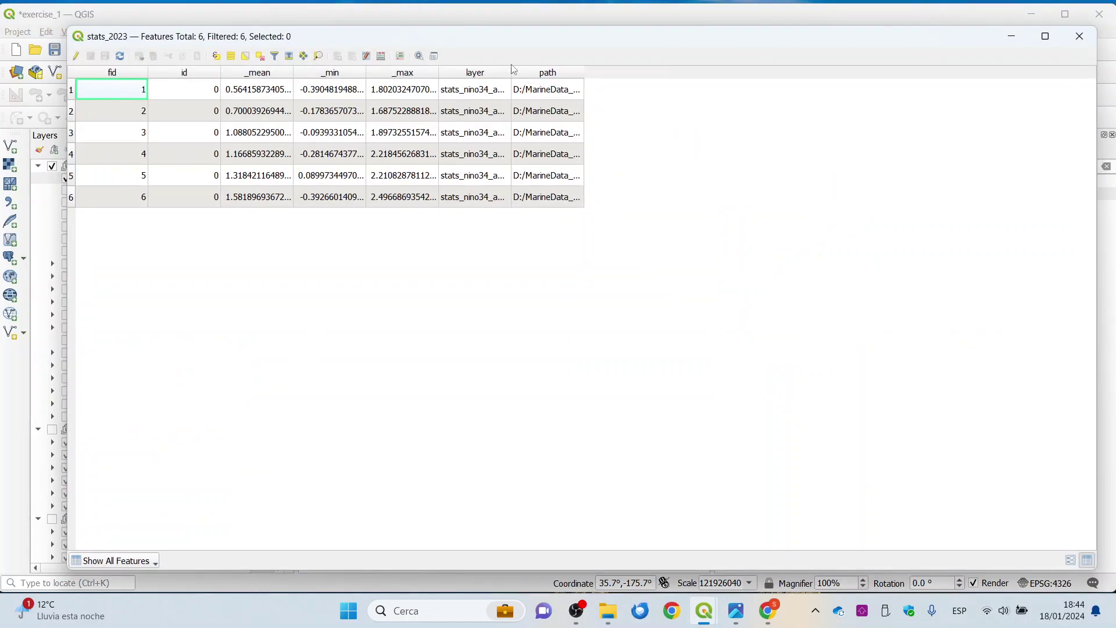
{"action": "left_click_drag", "start_coordinate": [513, 72], "coordinate": [636, 72]}
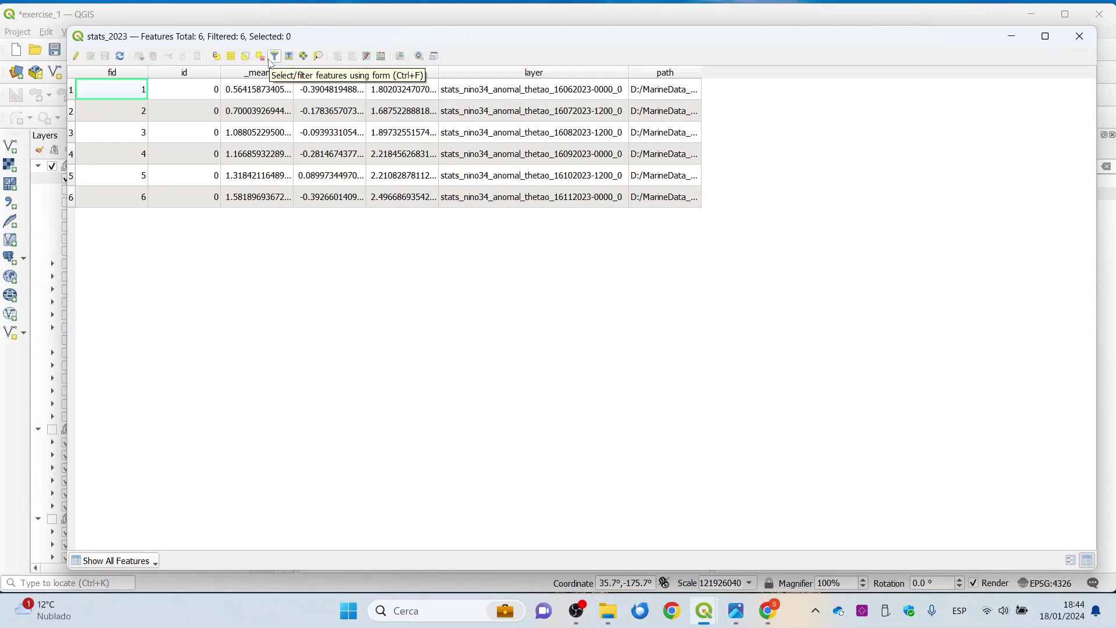
{"action": "left_click", "coordinate": [1080, 35]}
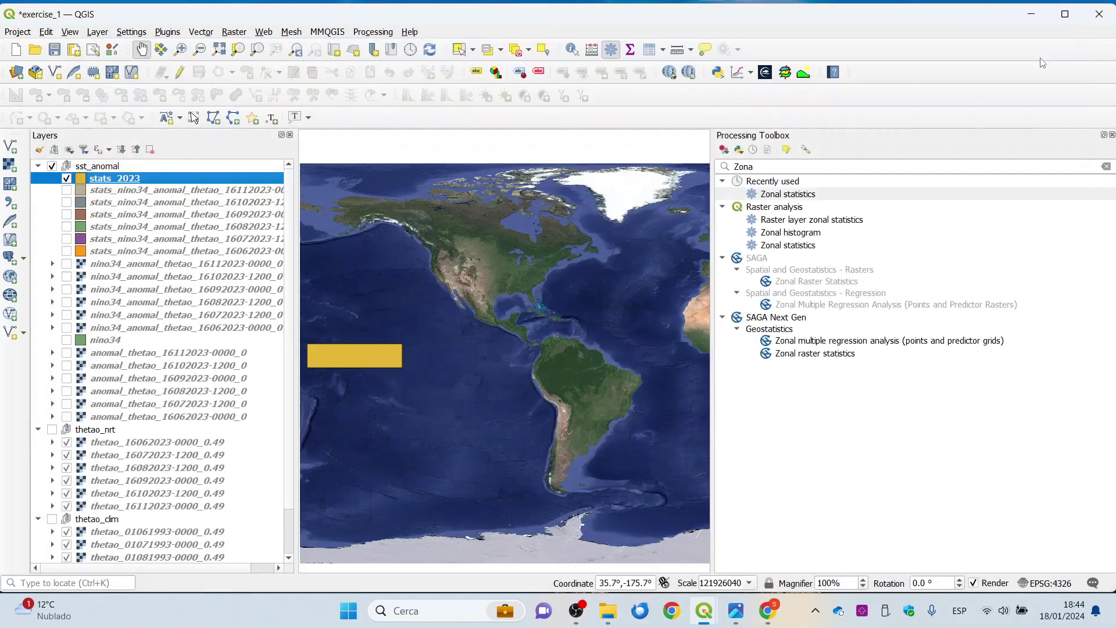
Show the DataPlotly panel in place of the Processing Toolbox, browsing Plugins without choosing.
{"action": "left_click", "coordinate": [736, 73]}
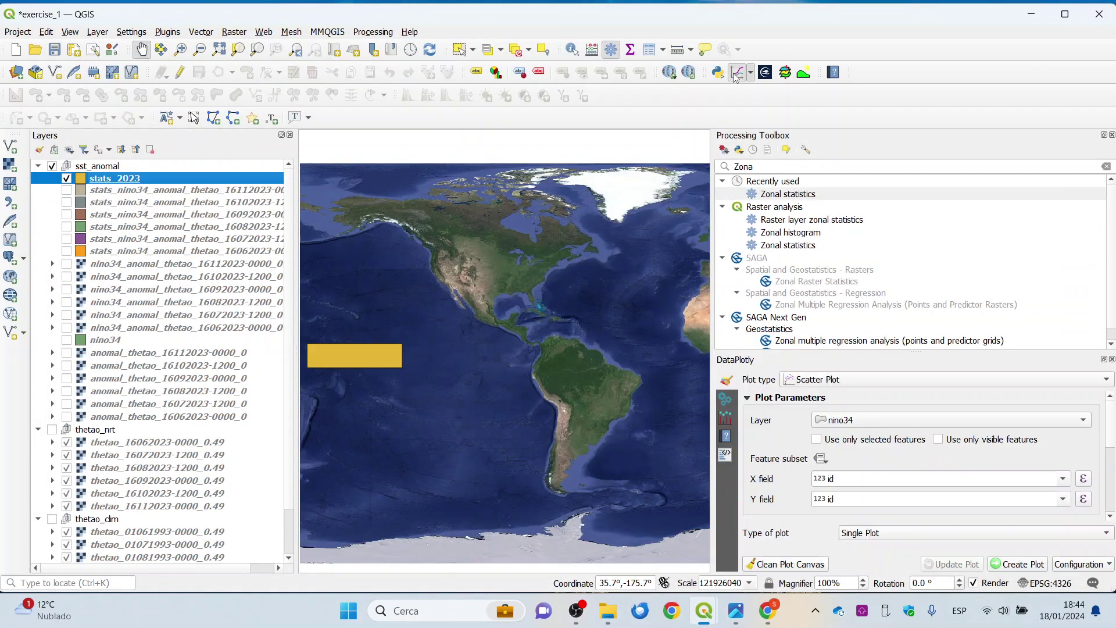
{"action": "left_click", "coordinate": [1112, 135]}
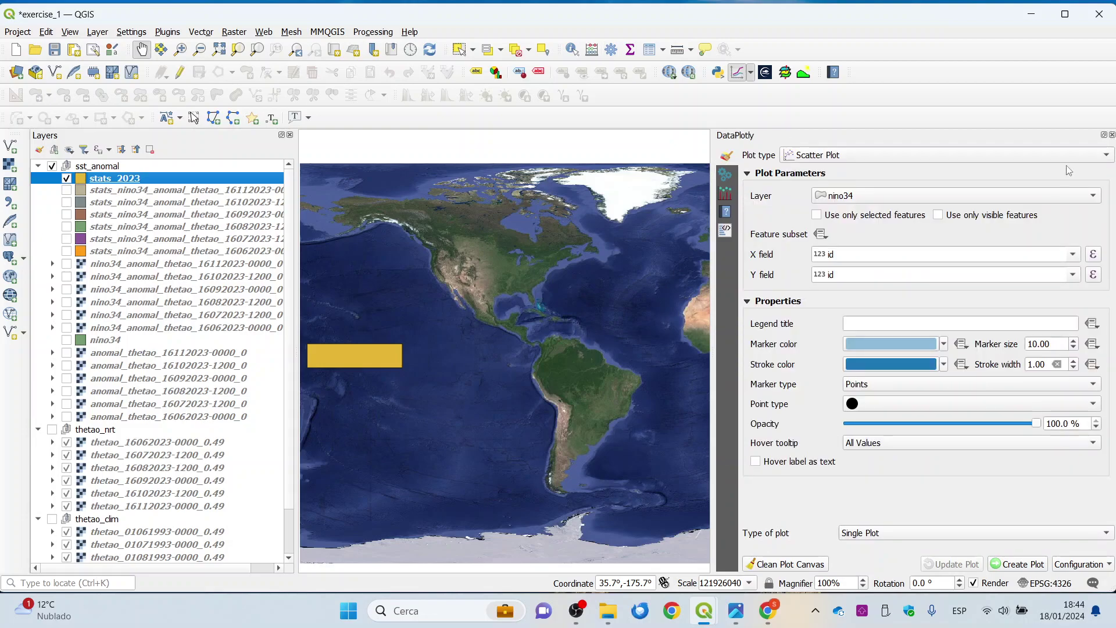
{"action": "left_click", "coordinate": [172, 36]}
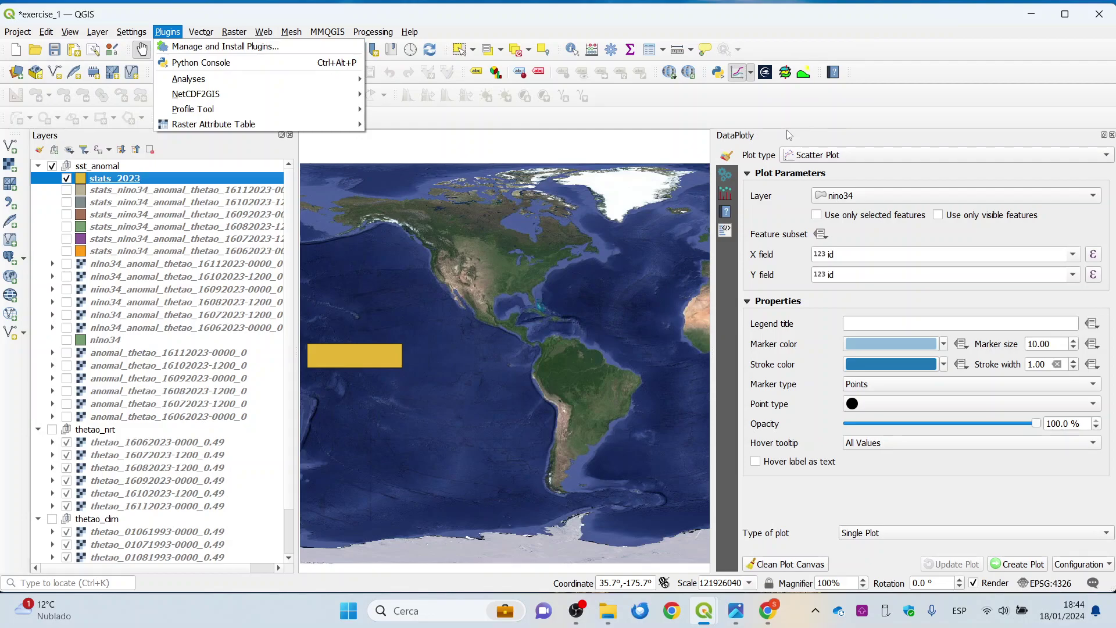
{"action": "left_click", "coordinate": [818, 135]}
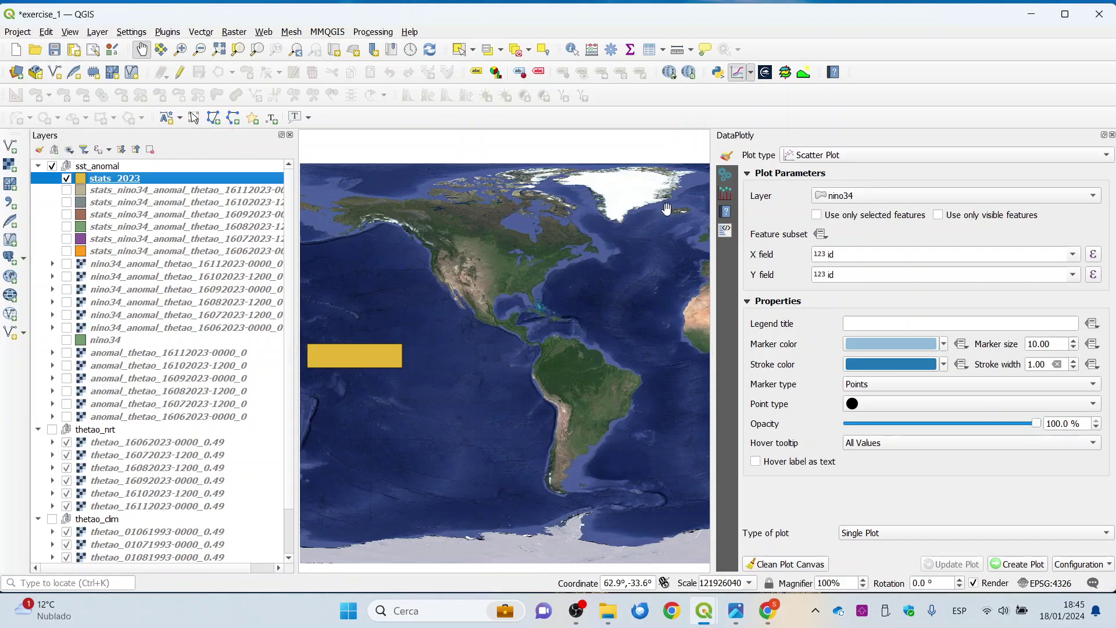
Switch the scatter plot's source layer to stats_2023.
{"action": "left_click", "coordinate": [1073, 259]}
{"action": "left_click", "coordinate": [1071, 257]}
{"action": "left_click", "coordinate": [1072, 274]}
{"action": "left_click", "coordinate": [1064, 203]}
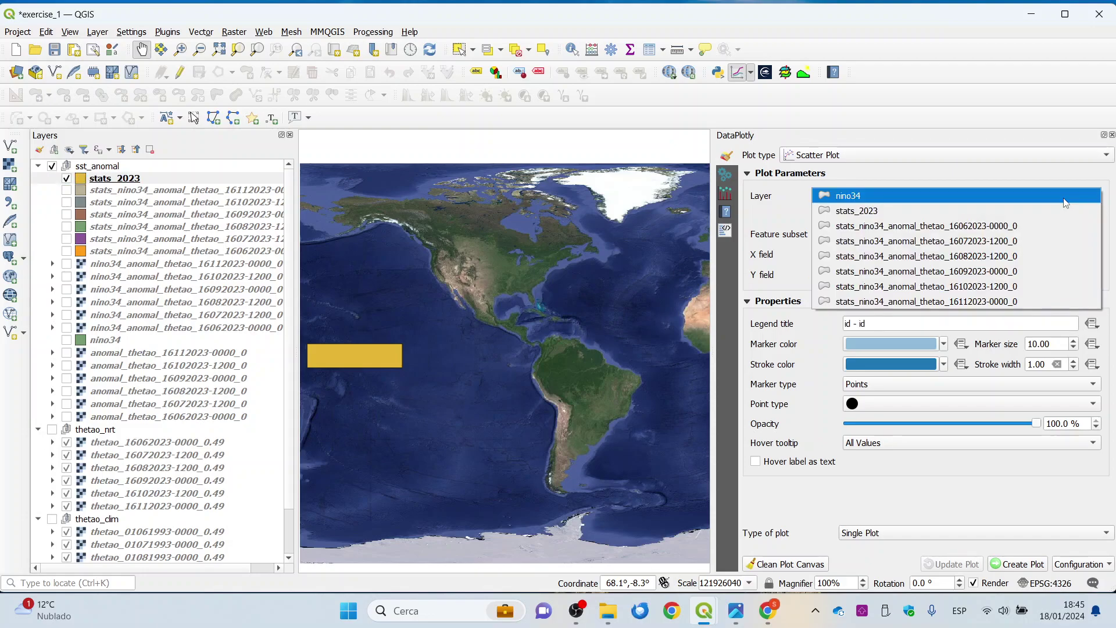
{"action": "left_click", "coordinate": [970, 212]}
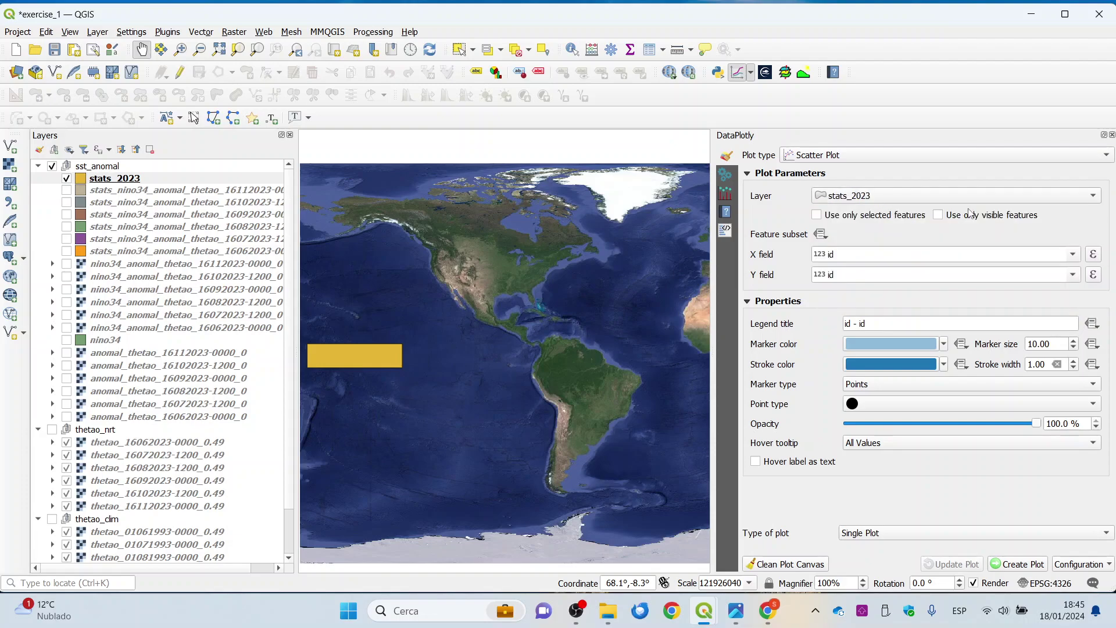
Put the layer field on the X axis and _mean on the Y axis.
{"action": "left_click", "coordinate": [1073, 256]}
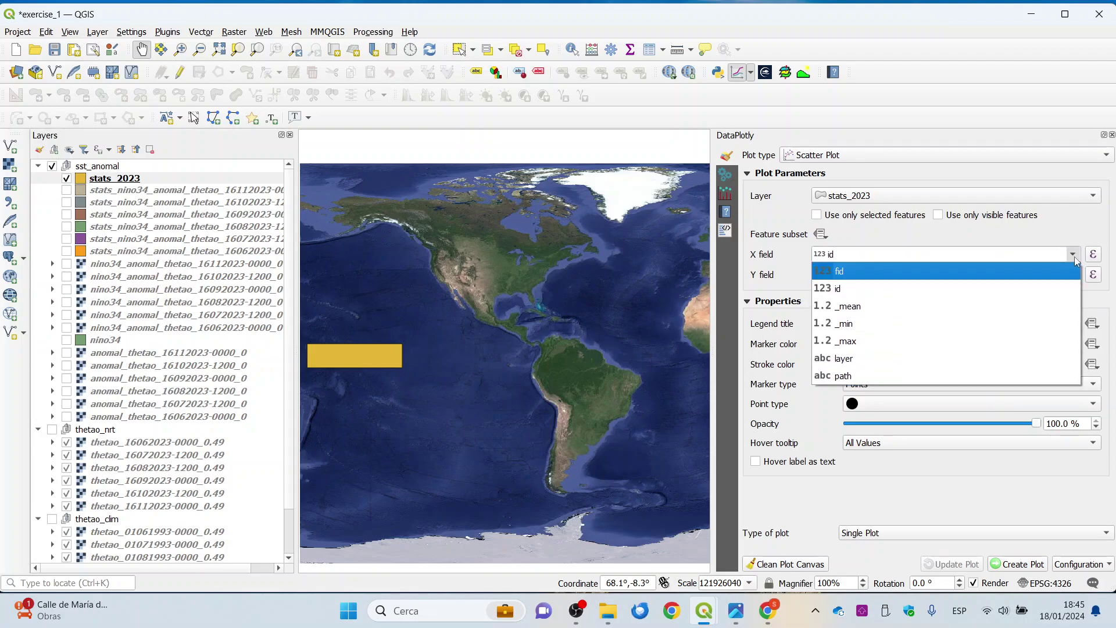
{"action": "left_click", "coordinate": [908, 359]}
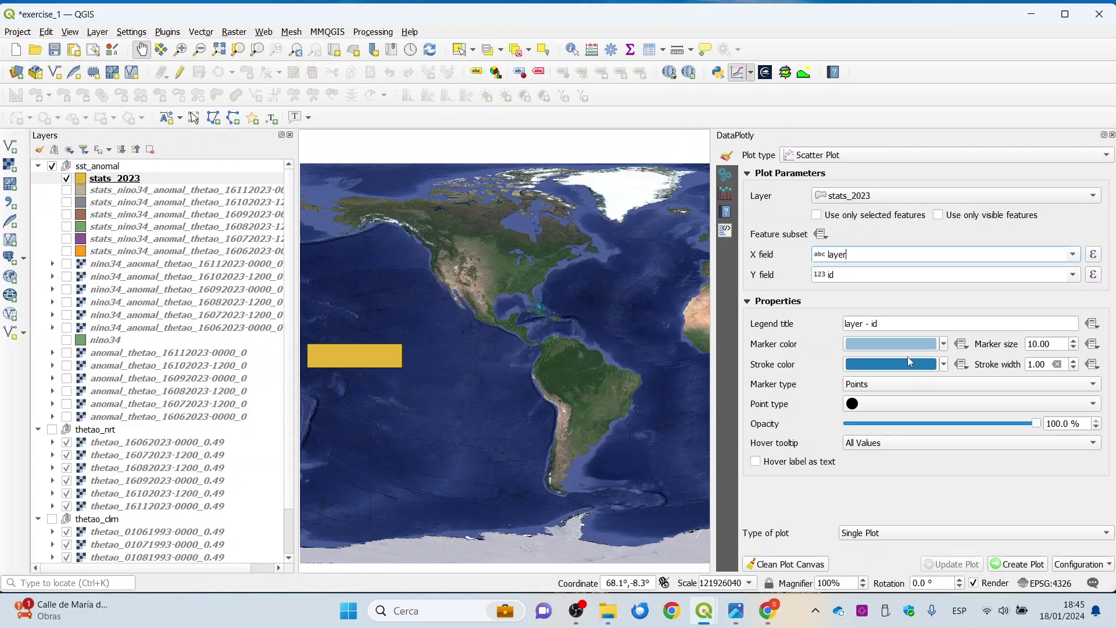
{"action": "left_click", "coordinate": [1073, 275]}
{"action": "left_click", "coordinate": [1010, 325]}
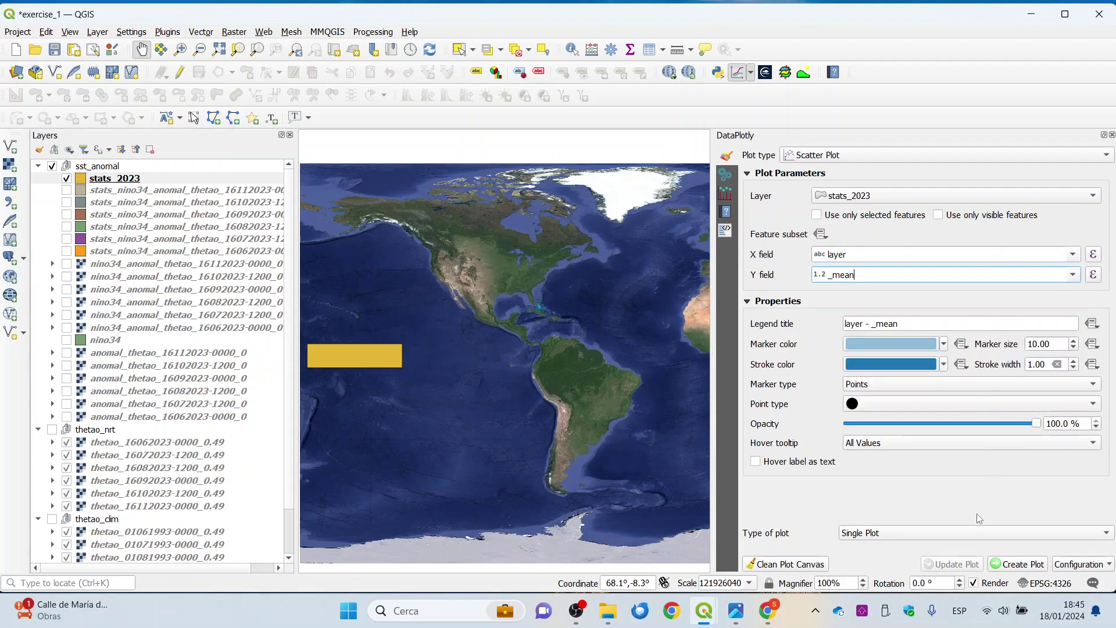
{"action": "left_click", "coordinate": [724, 175]}
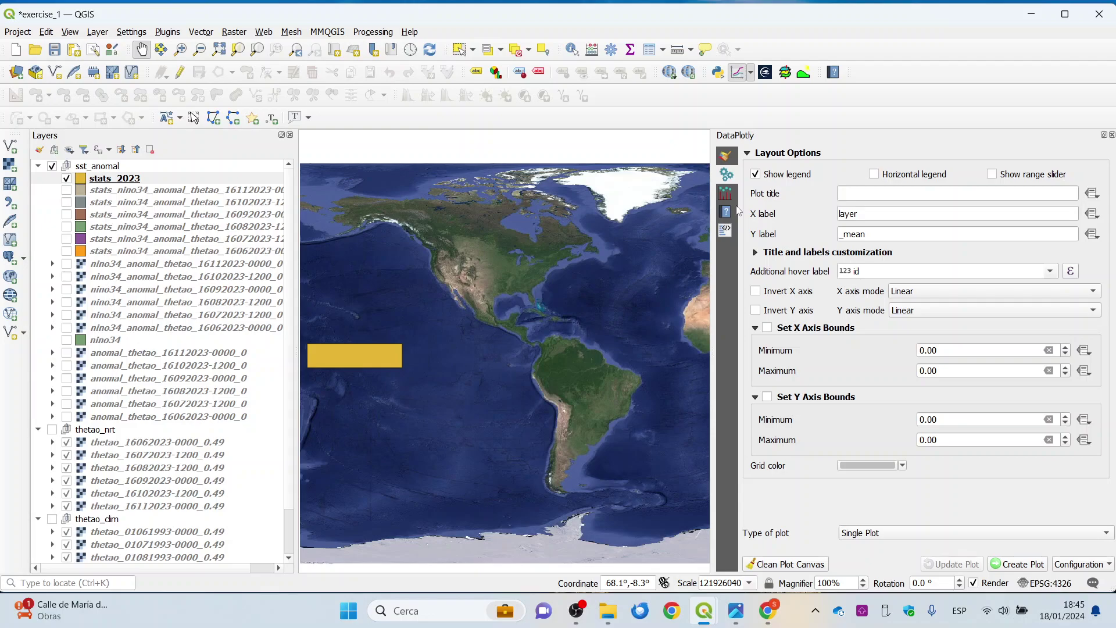
{"action": "left_click", "coordinate": [725, 158]}
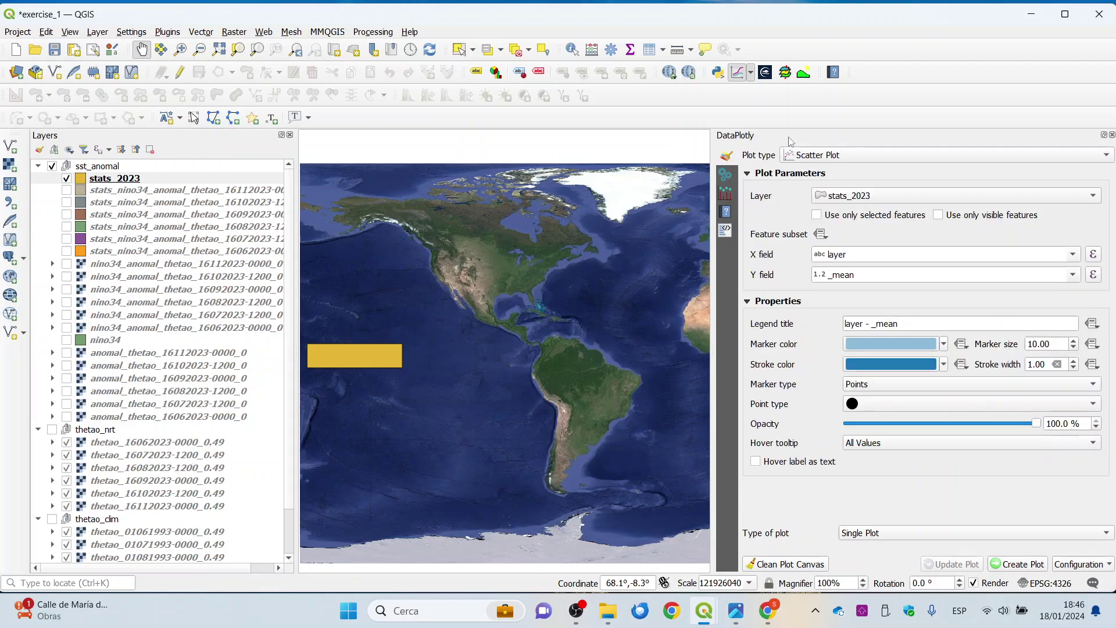
Create and enlarge the _mean scatter plot, save project exercise_1.qgz, then close the panel.
{"action": "left_click", "coordinate": [1031, 565]}
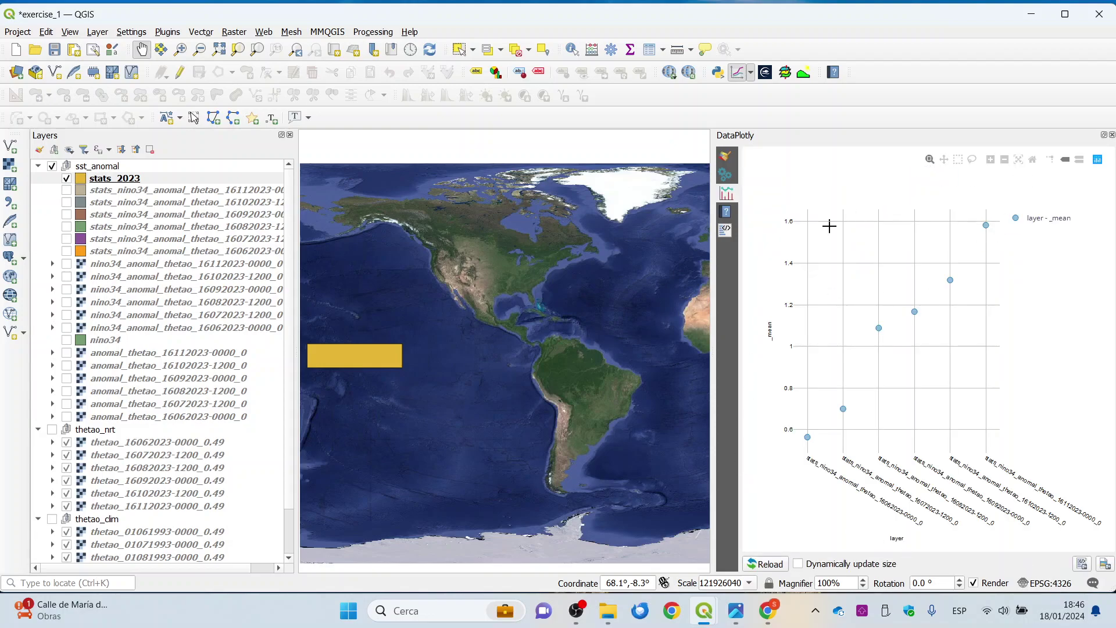
{"action": "left_click_drag", "start_coordinate": [708, 279], "coordinate": [359, 282]}
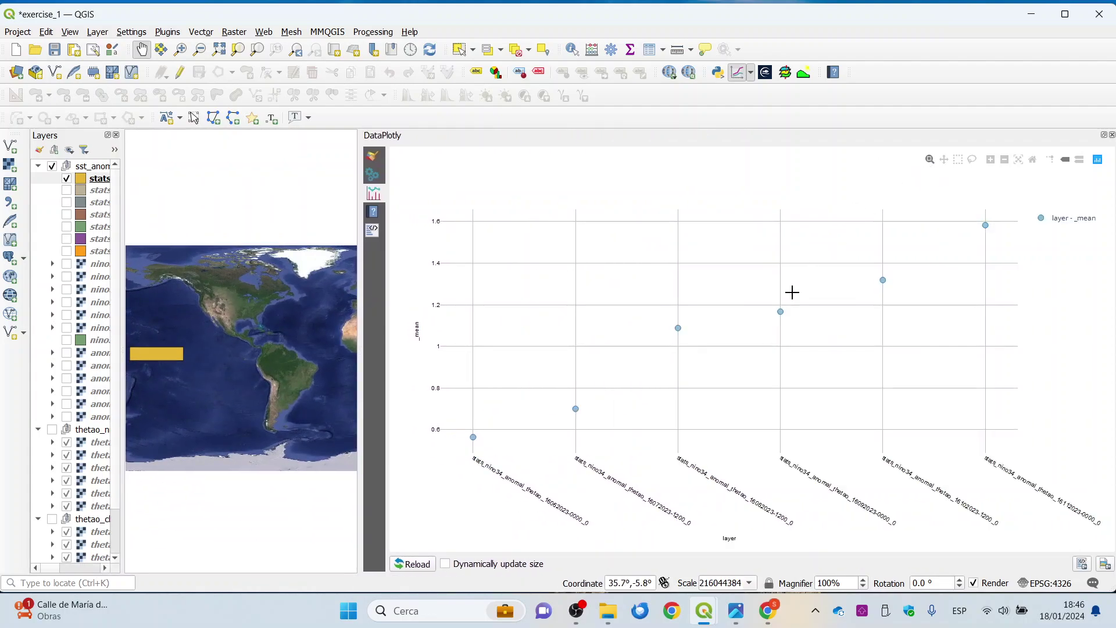
{"action": "mouse_move", "coordinate": [675, 332]}
{"action": "mouse_move", "coordinate": [985, 225]}
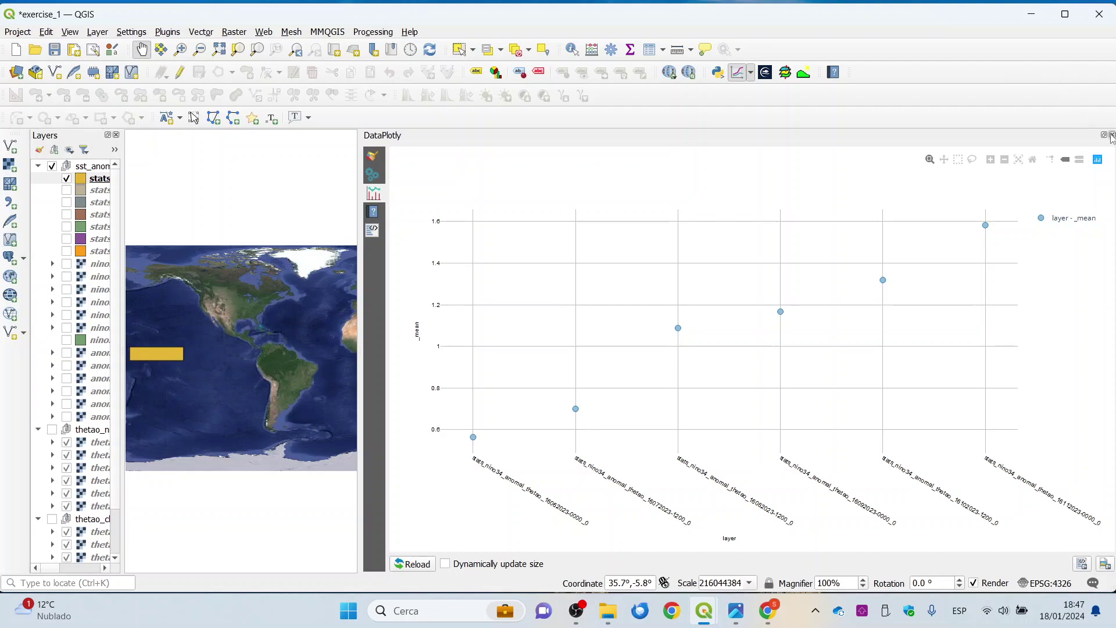
{"action": "left_click", "coordinate": [55, 52]}
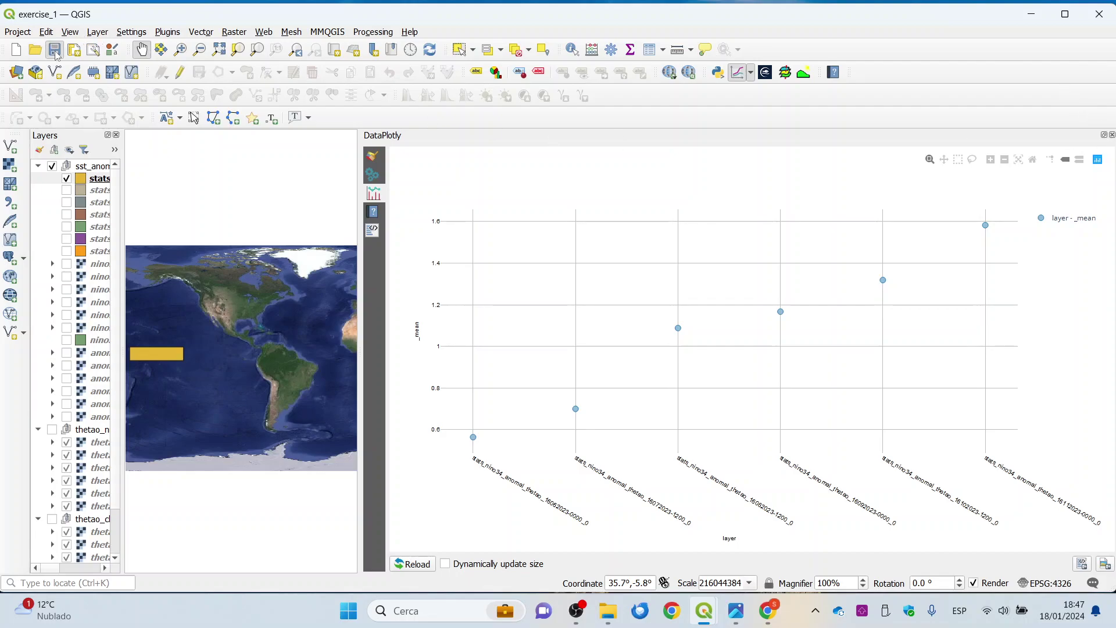
{"action": "left_click", "coordinate": [1112, 135]}
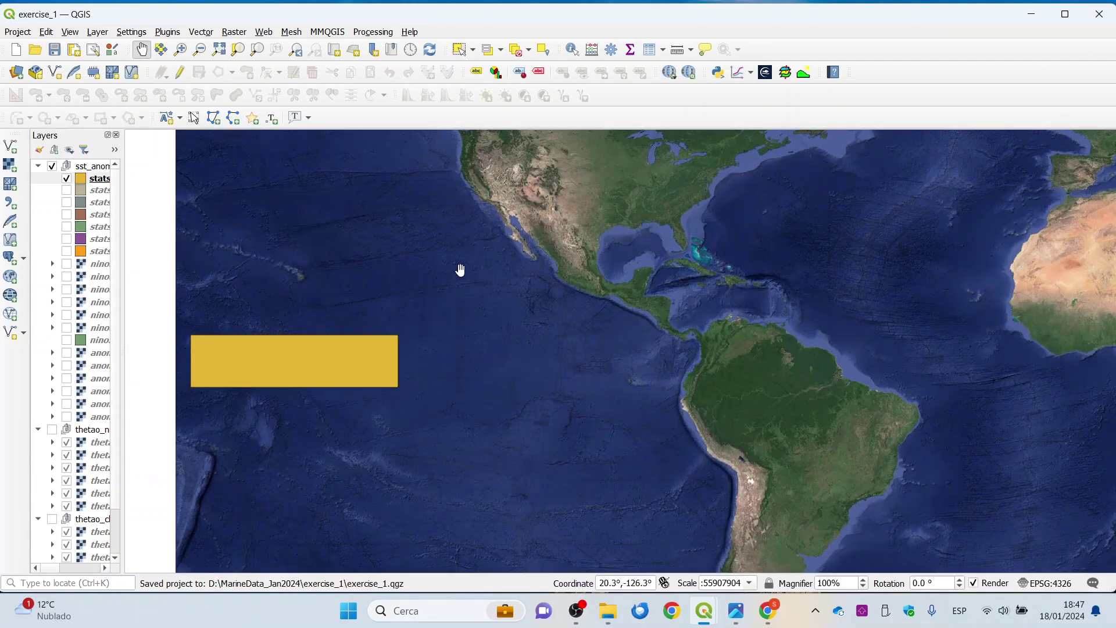
{"action": "left_click_drag", "start_coordinate": [122, 148], "coordinate": [234, 149]}
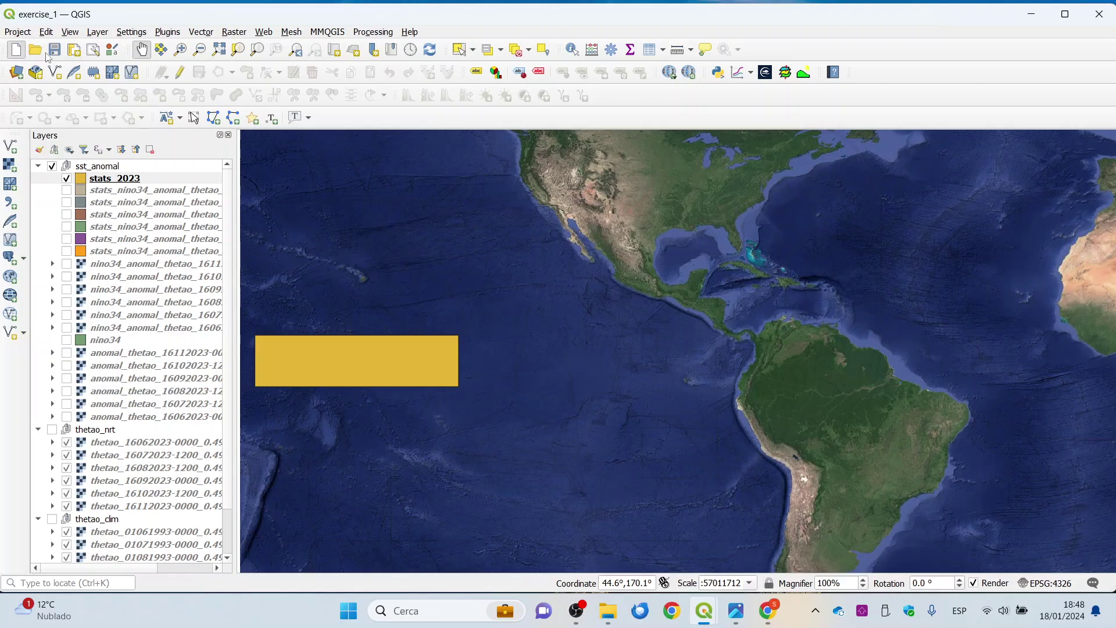
Start a new project and save it as exercise_2 in the MarineData_Jan2024 folder.
{"action": "left_click", "coordinate": [21, 52]}
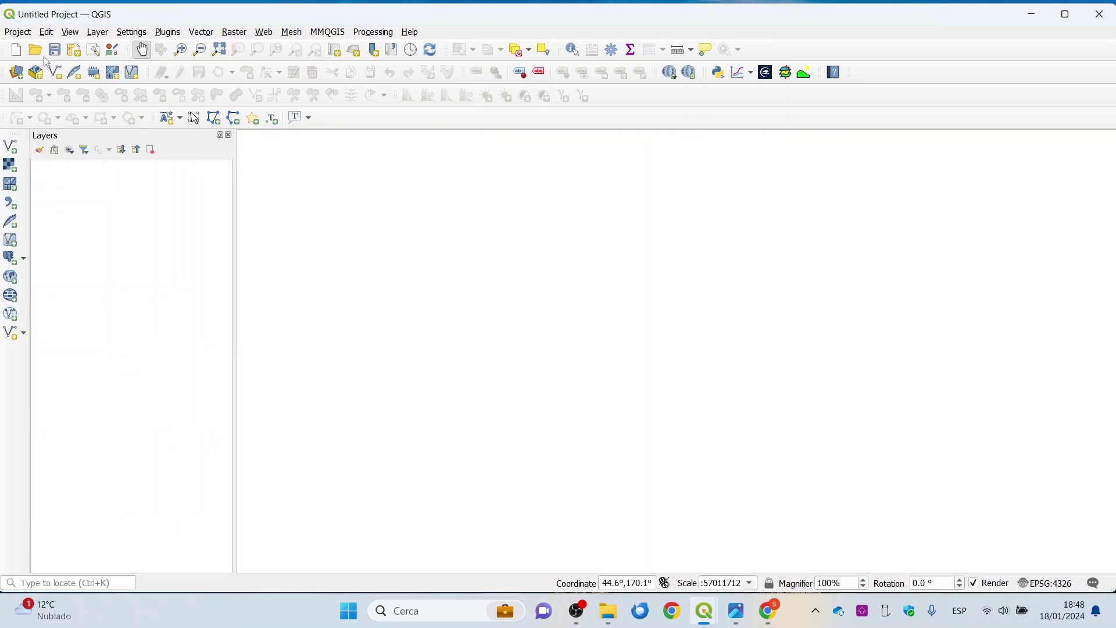
{"action": "left_click", "coordinate": [35, 50]}
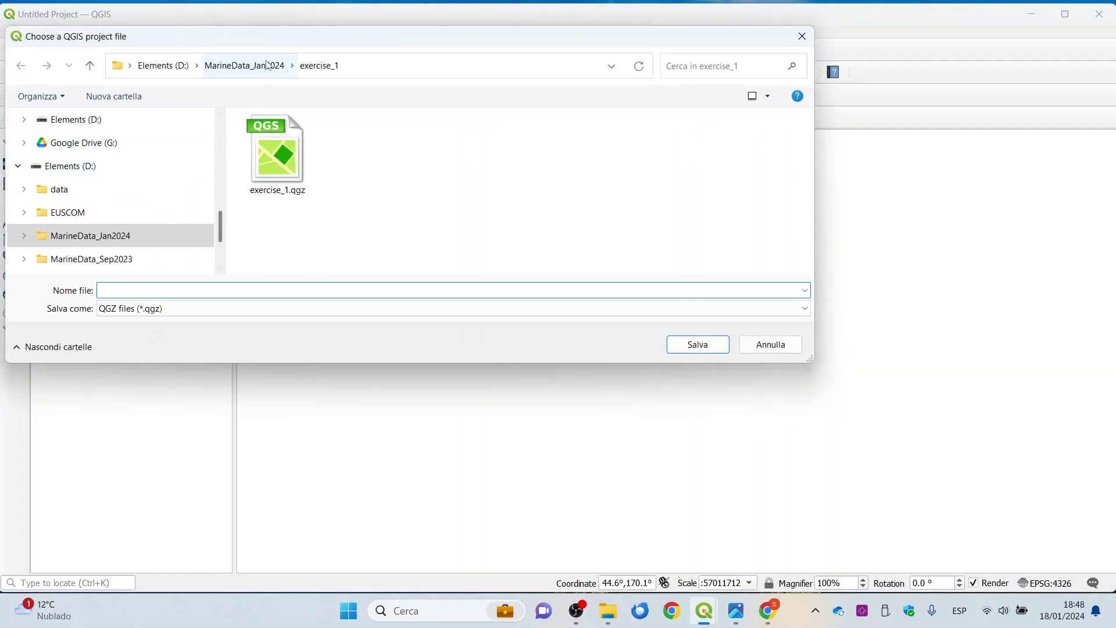
{"action": "left_click", "coordinate": [268, 66]}
{"action": "type", "text": "e"}
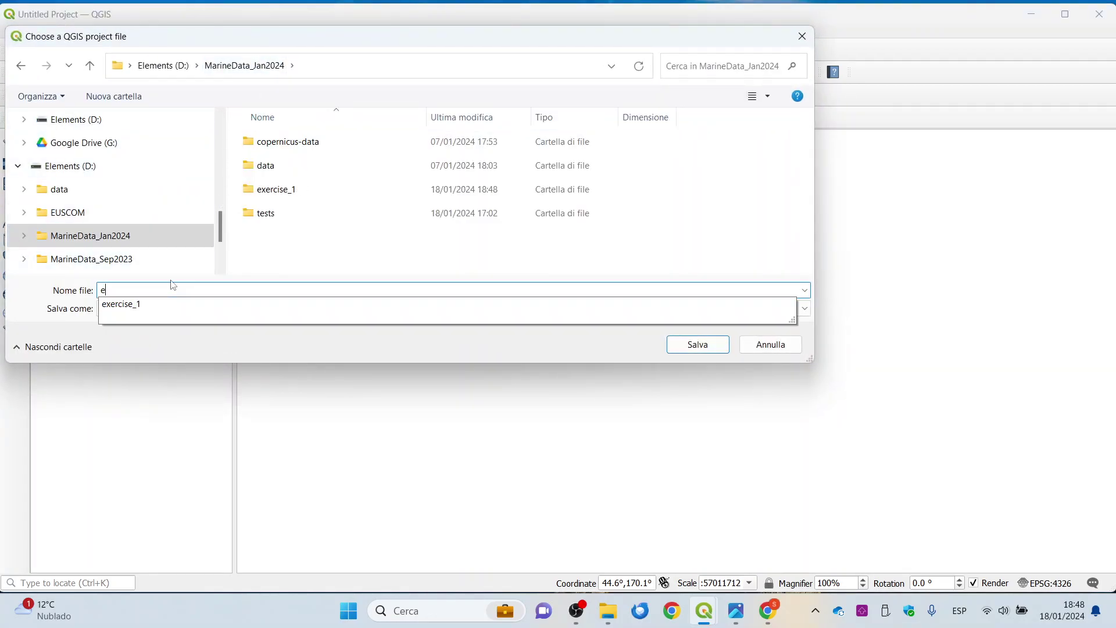
{"action": "type", "text": "xercise_2"}
{"action": "key", "text": "Return"}
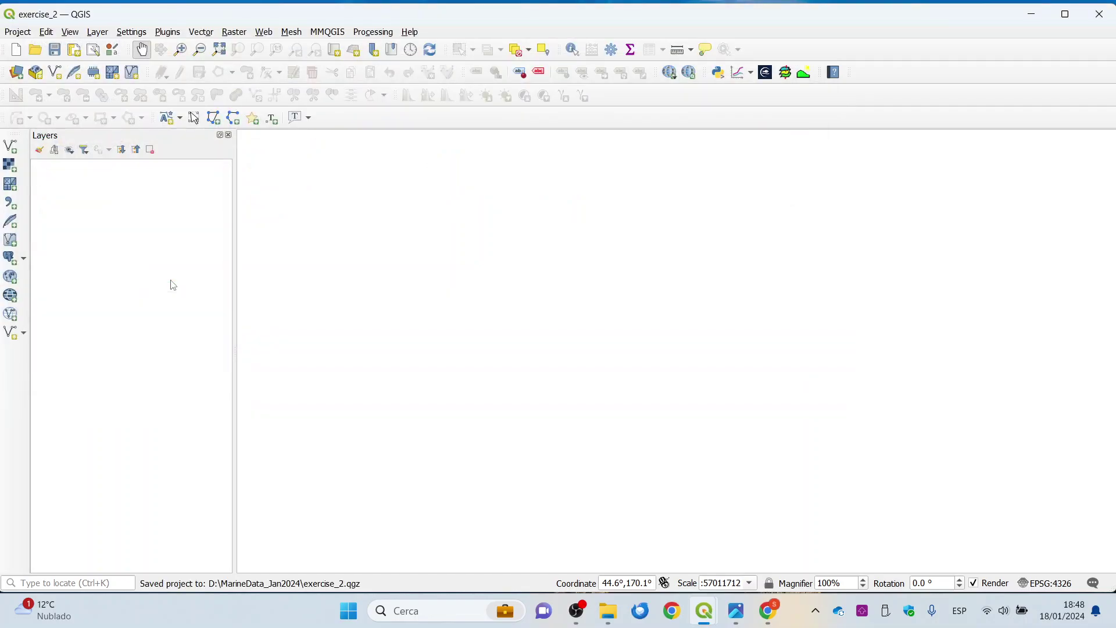
Add the Google Satellite and Google Labels basemaps, with Labels layered above Satellite.
{"action": "left_click", "coordinate": [669, 73]}
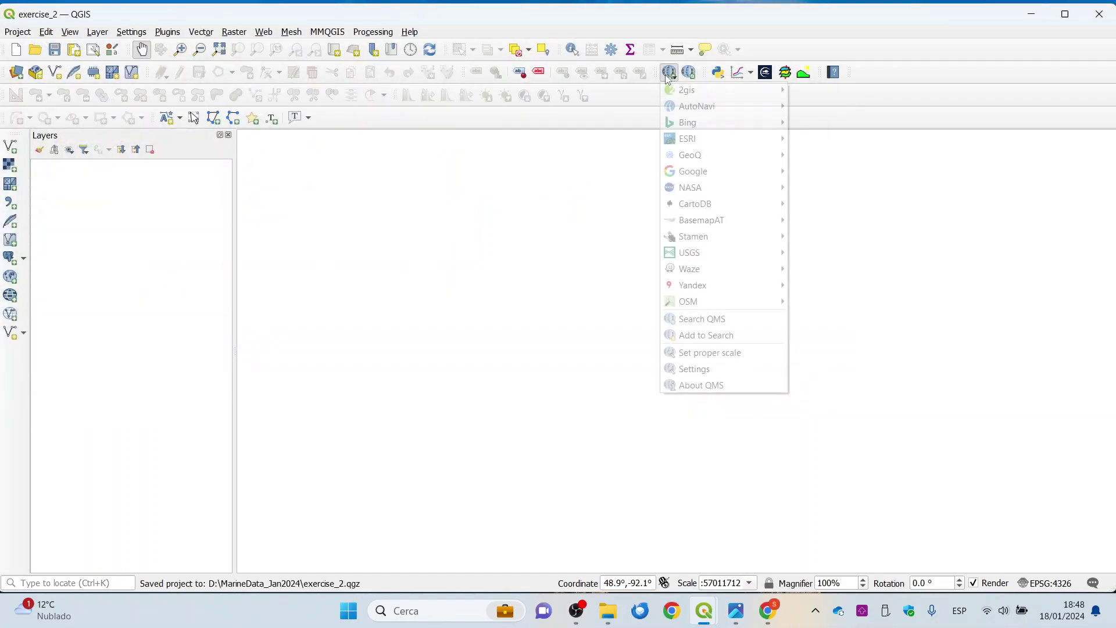
{"action": "mouse_move", "coordinate": [786, 172]}
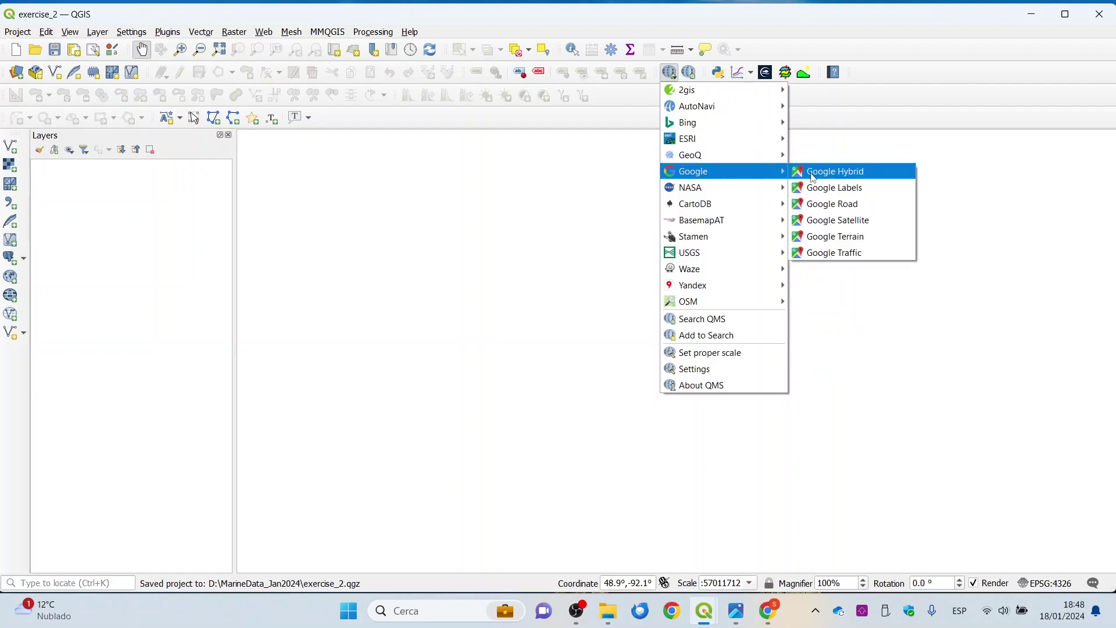
{"action": "left_click", "coordinate": [840, 220]}
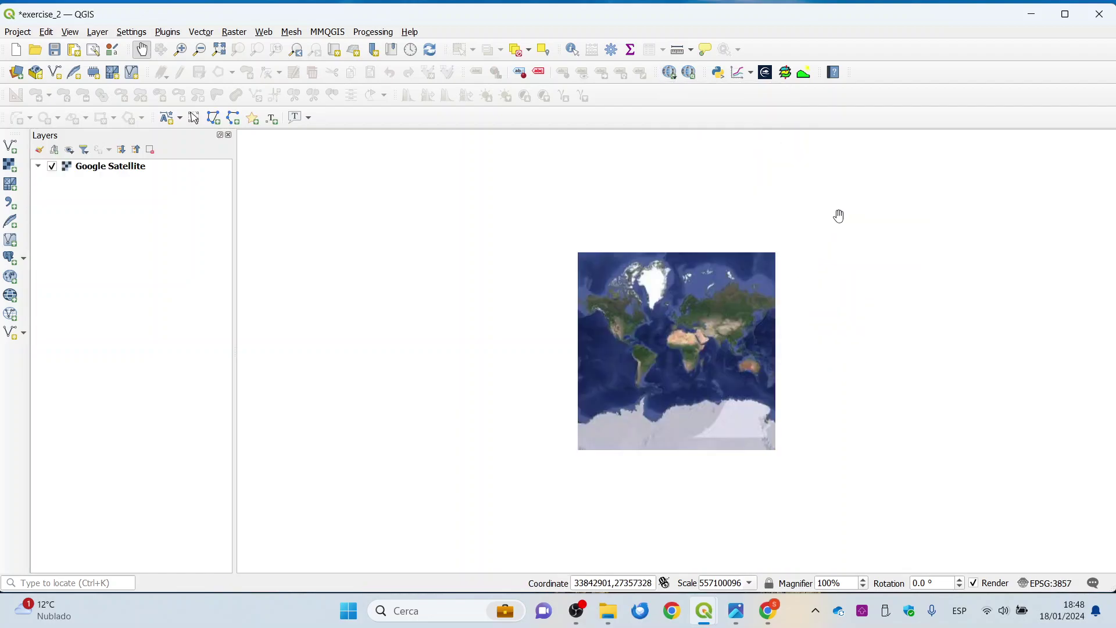
{"action": "left_click", "coordinate": [670, 73]}
{"action": "mouse_move", "coordinate": [779, 172]}
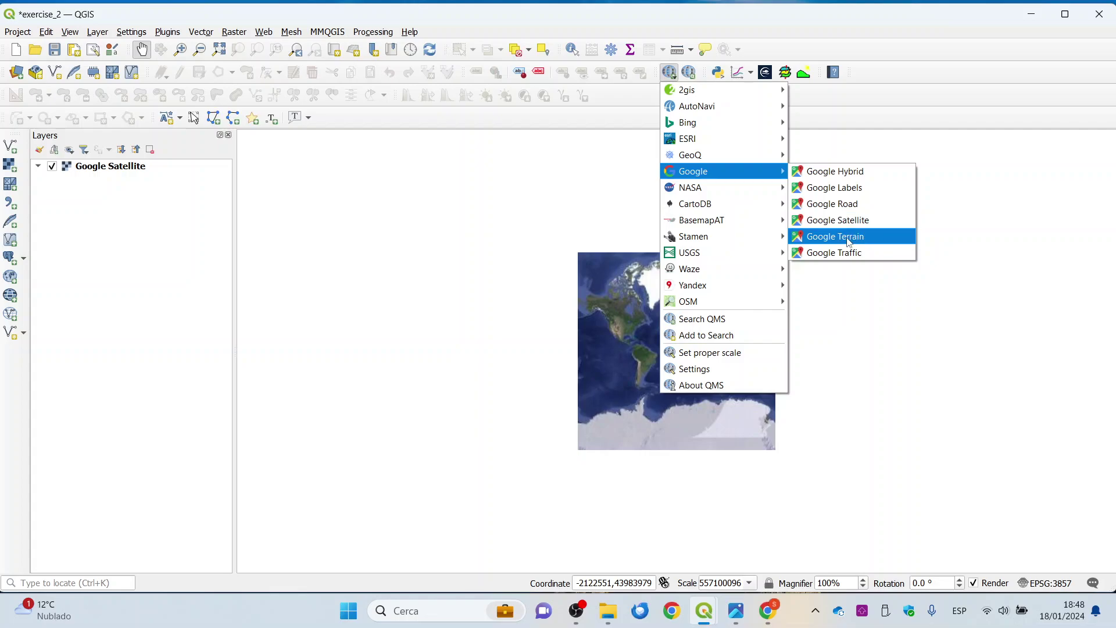
{"action": "left_click", "coordinate": [839, 190]}
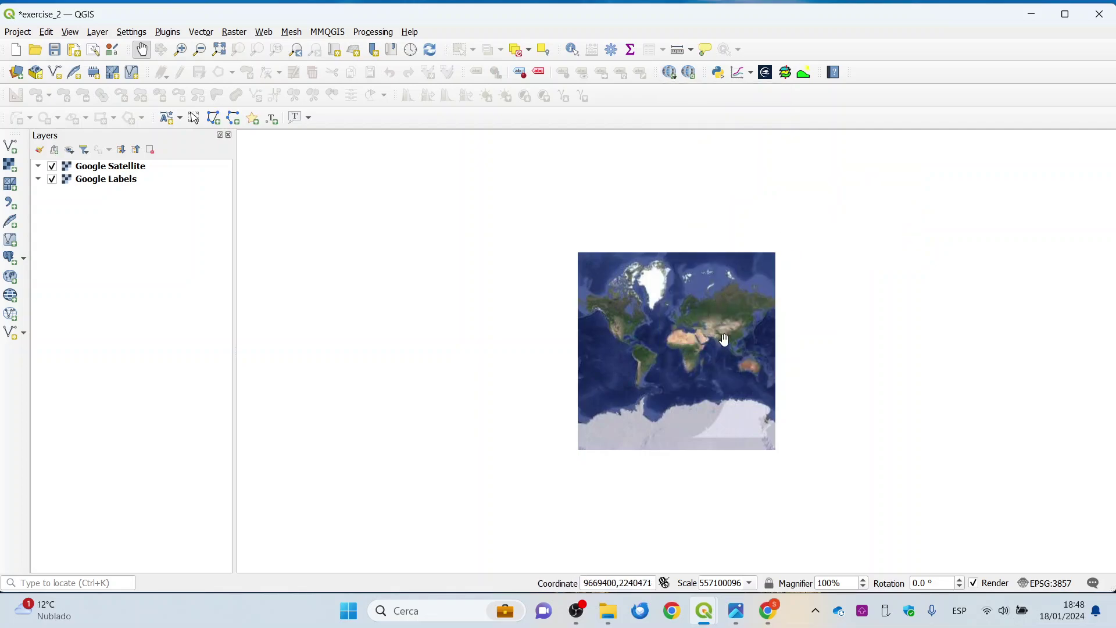
{"action": "left_click_drag", "start_coordinate": [81, 184], "coordinate": [118, 196]}
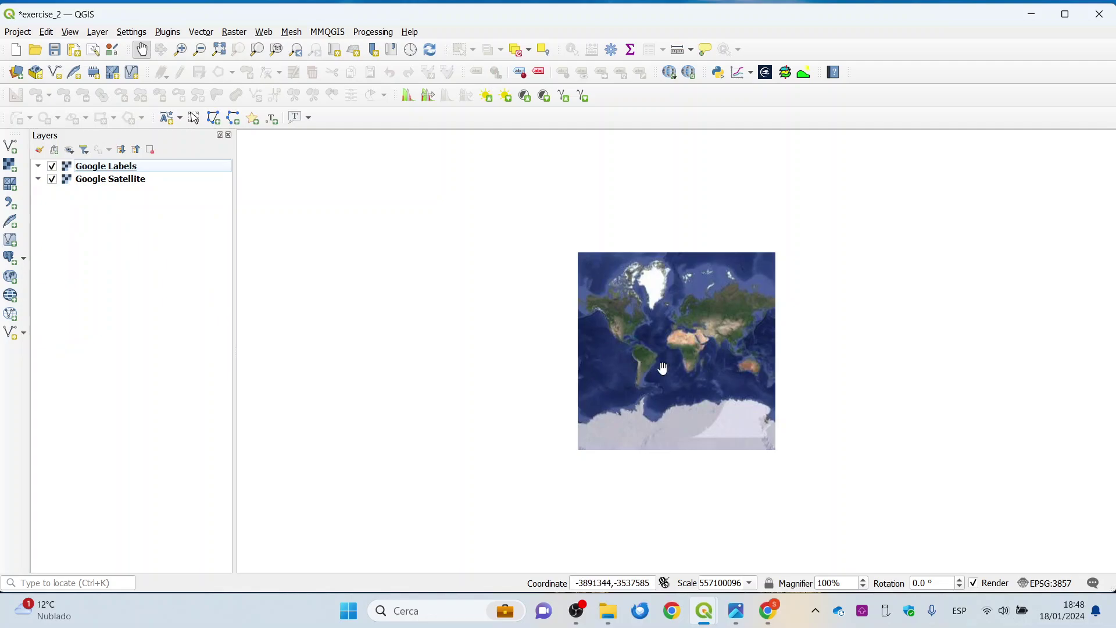
{"action": "scroll", "coordinate": [652, 368], "scroll_direction": "up", "scroll_amount": 2}
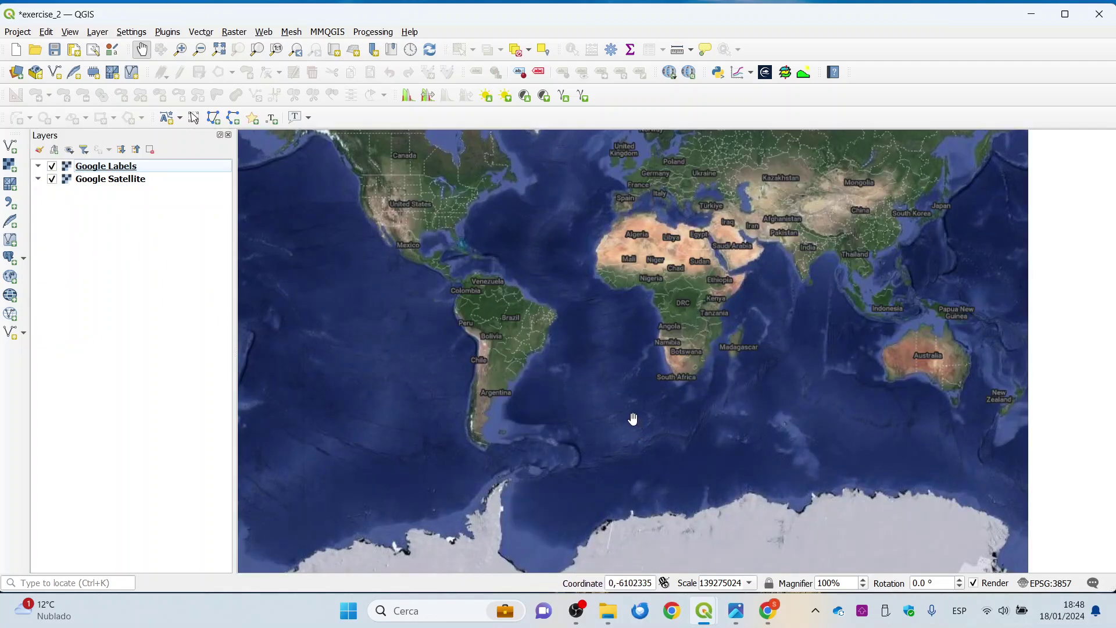
Recentre the world map, then close the Model Designer, discarding its unsaved sst_anomaly model.
{"action": "left_click_drag", "start_coordinate": [627, 426], "coordinate": [615, 465]}
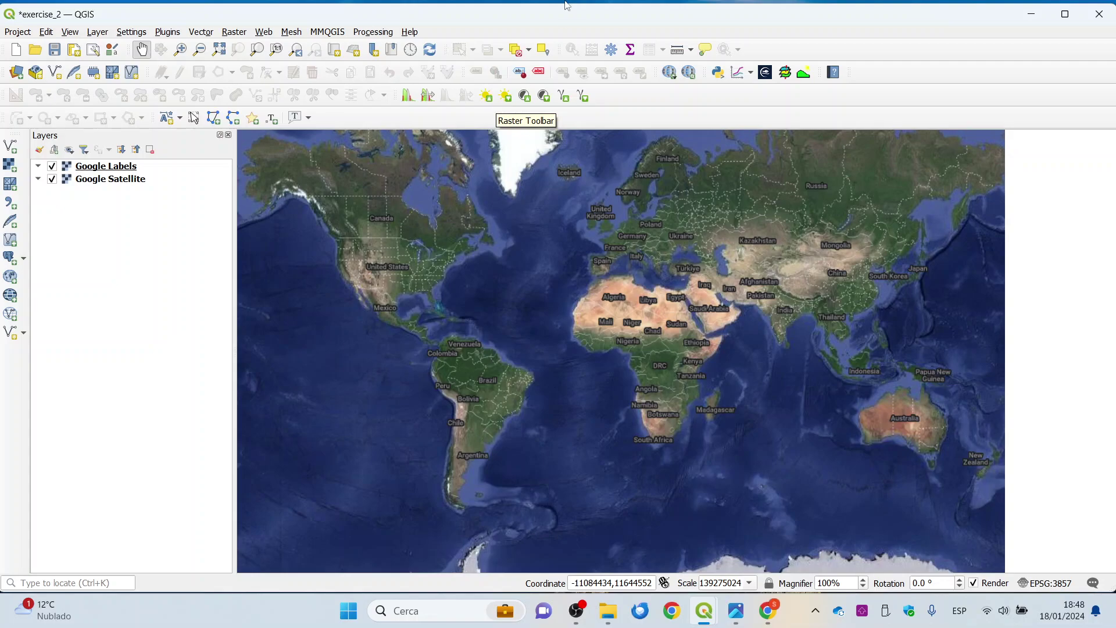
{"action": "left_click", "coordinate": [765, 73]}
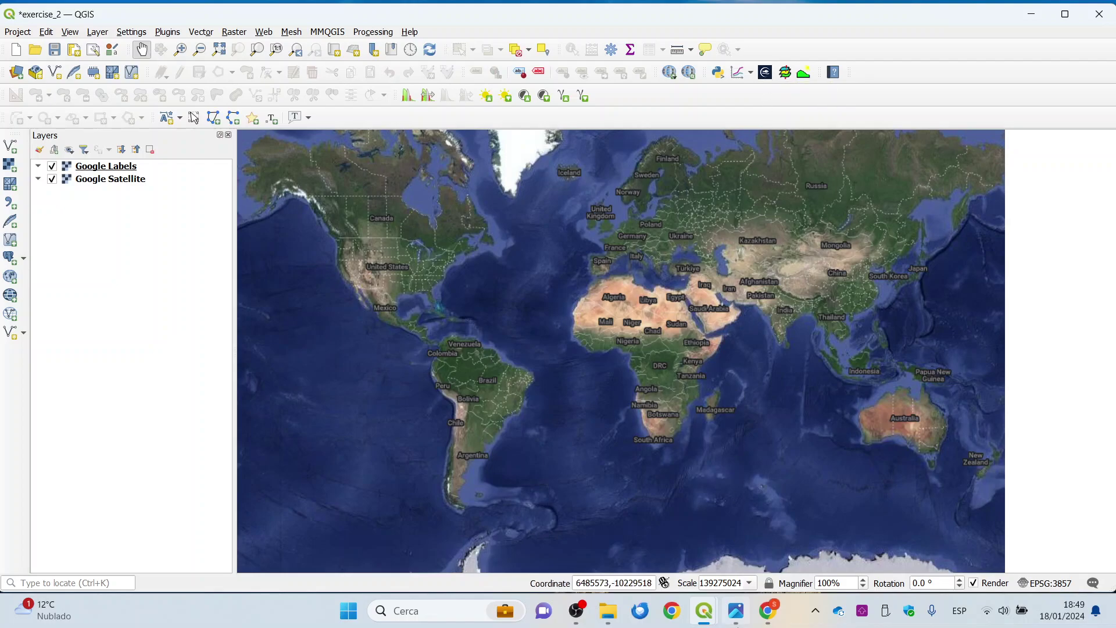
{"action": "mouse_move", "coordinate": [704, 610]}
{"action": "left_click", "coordinate": [821, 562]}
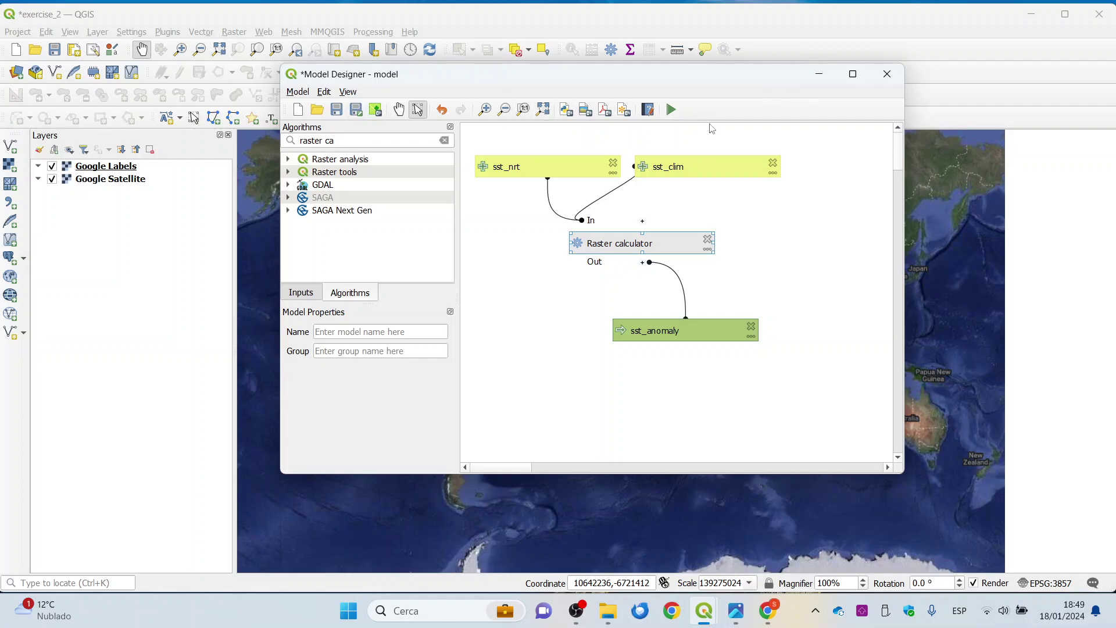
{"action": "left_click", "coordinate": [887, 74]}
{"action": "left_click", "coordinate": [652, 294]}
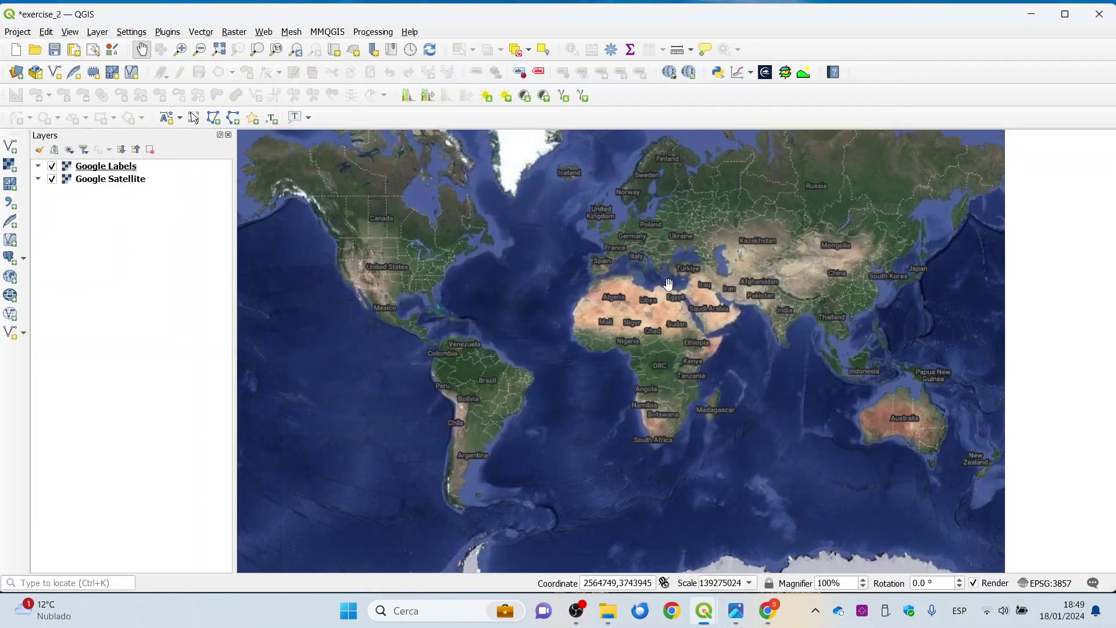
In NetCDF2GIS, add the thetao P1D daily NetCDF file to the loaded files.
{"action": "mouse_move", "coordinate": [709, 614]}
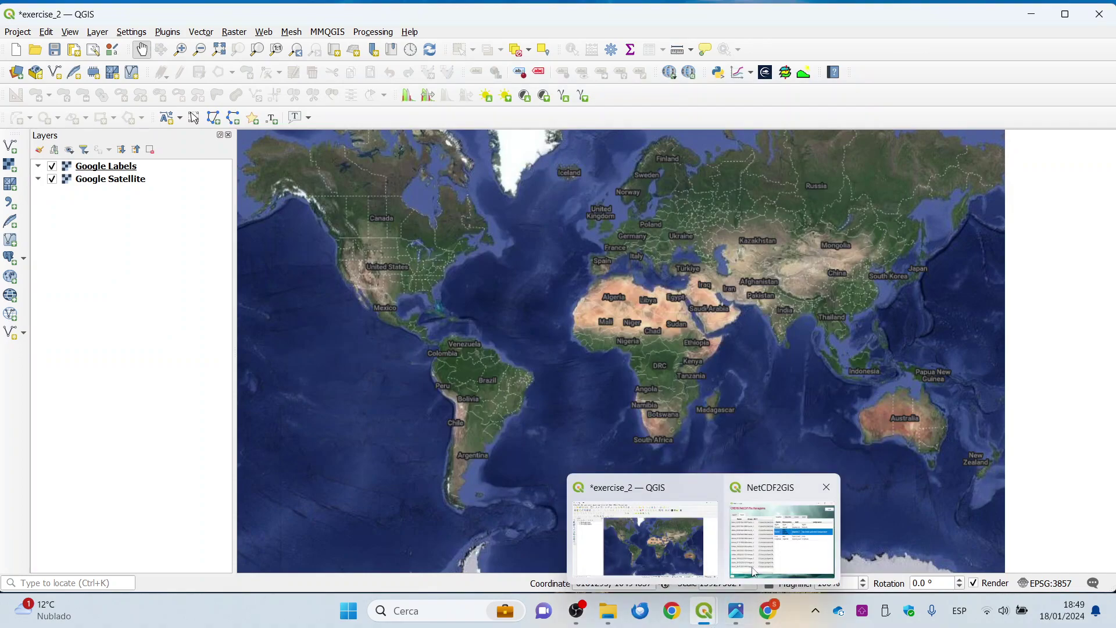
{"action": "left_click", "coordinate": [754, 571]}
{"action": "left_click", "coordinate": [294, 153]}
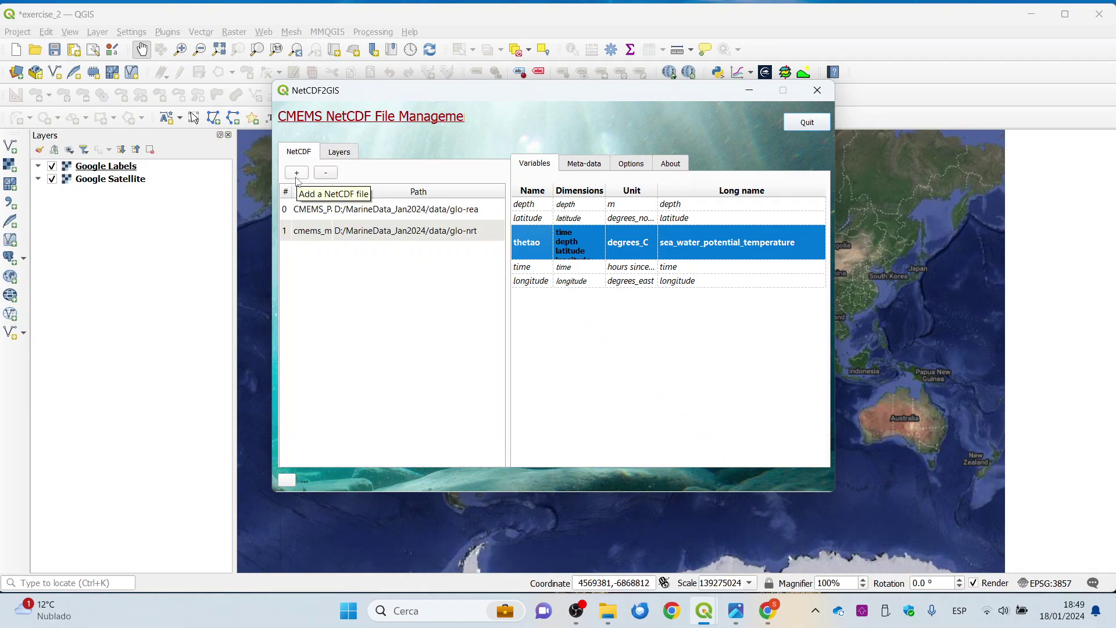
{"action": "left_click", "coordinate": [297, 173]}
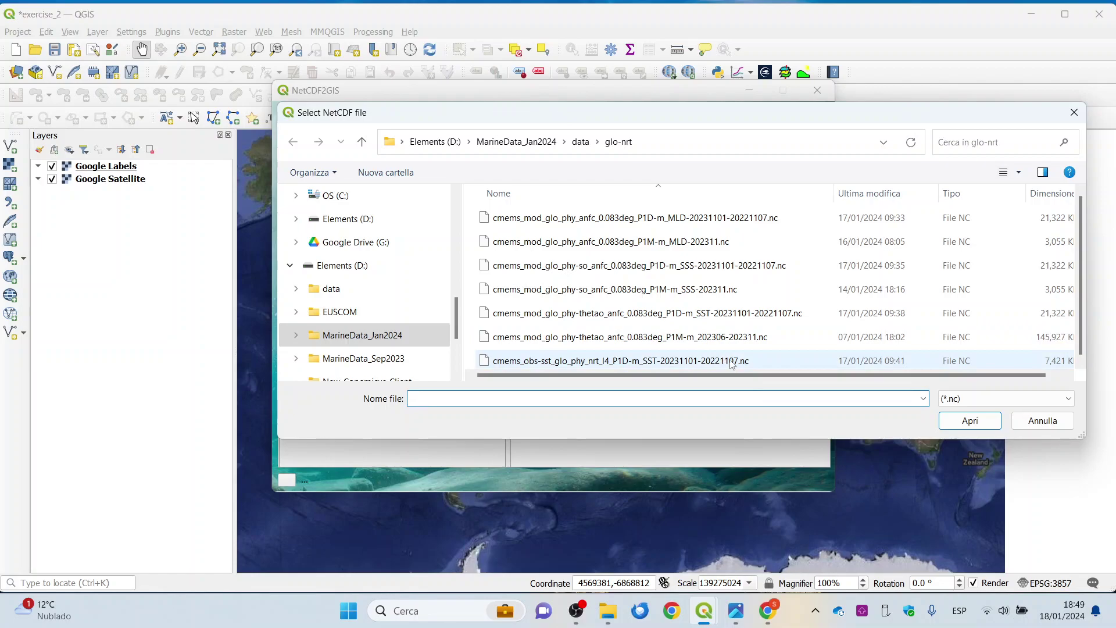
{"action": "left_click", "coordinate": [724, 320]}
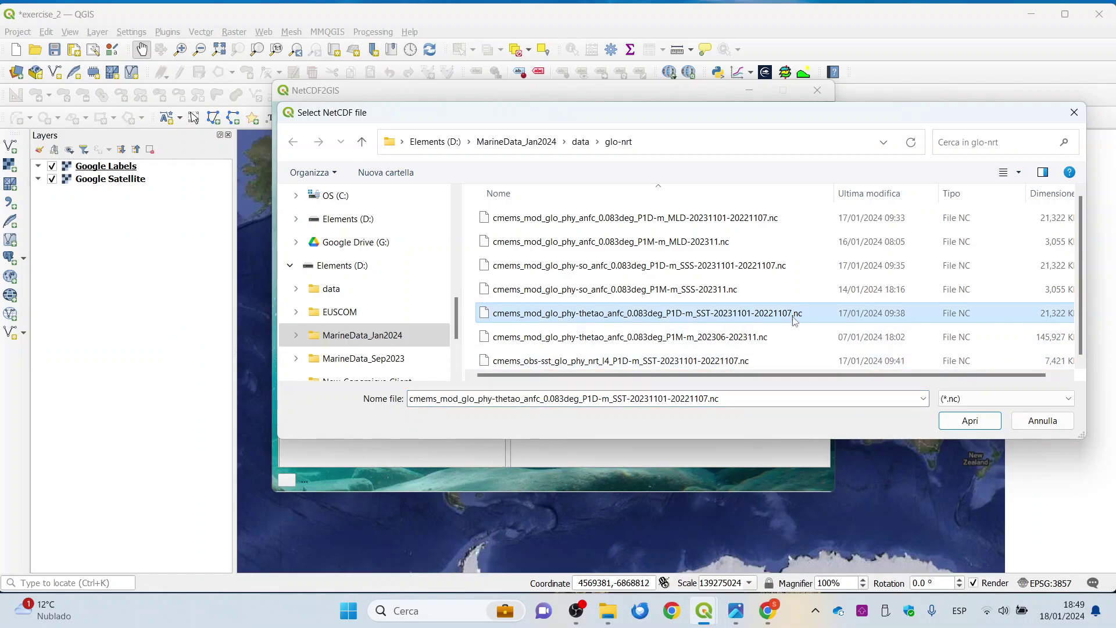
{"action": "left_click", "coordinate": [966, 420]}
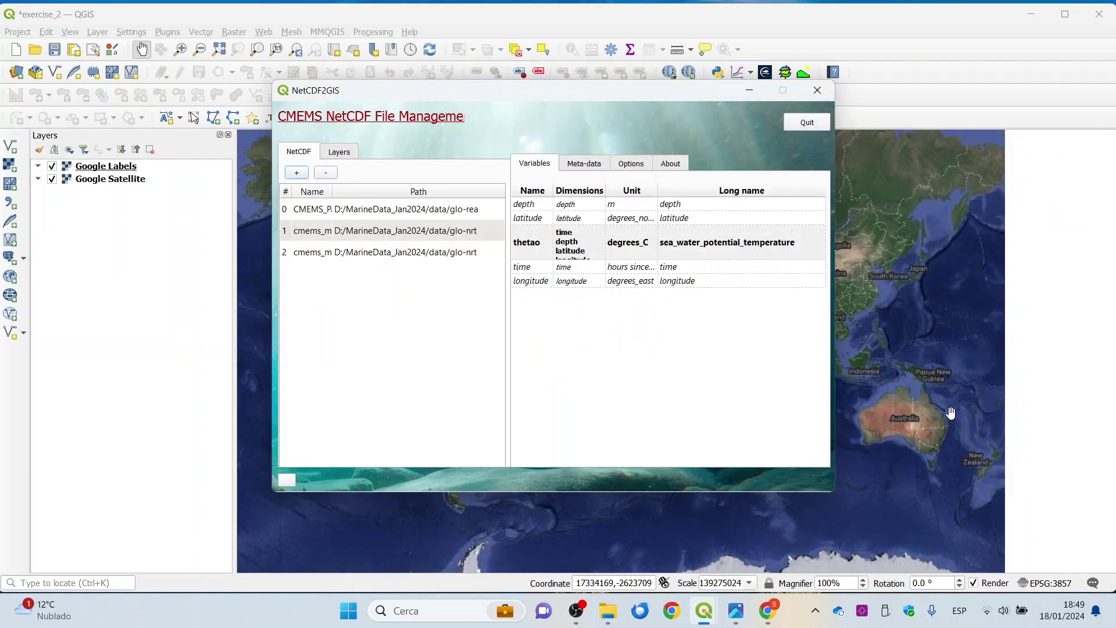
Add thetao layers for all seven November 2023 dates at 0.49 m depth.
{"action": "right_click", "coordinate": [532, 252]}
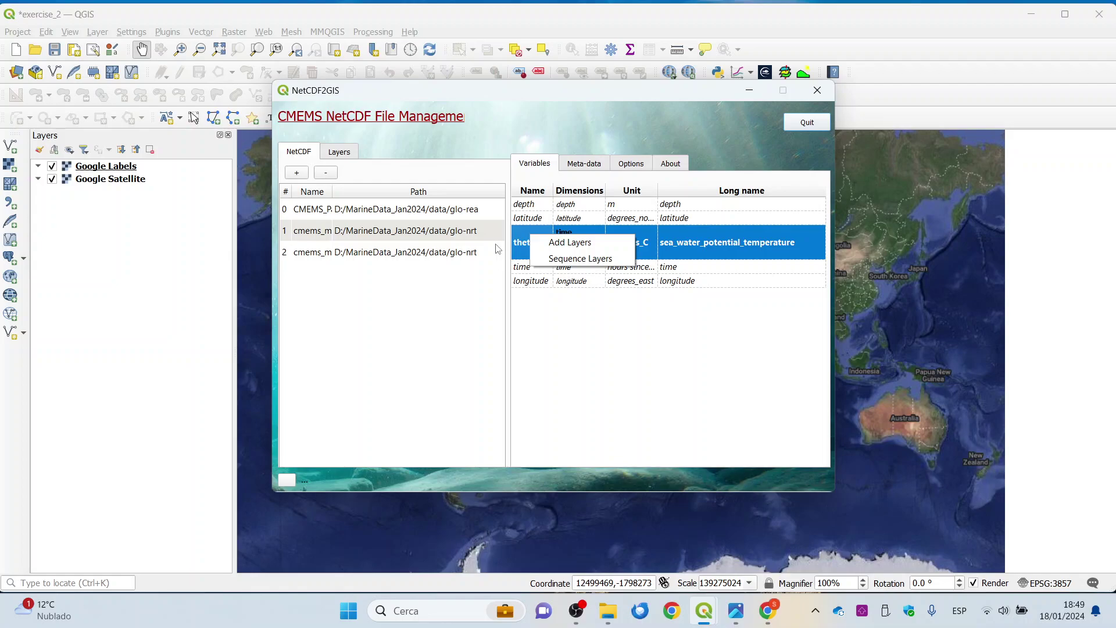
{"action": "left_click", "coordinate": [557, 243]}
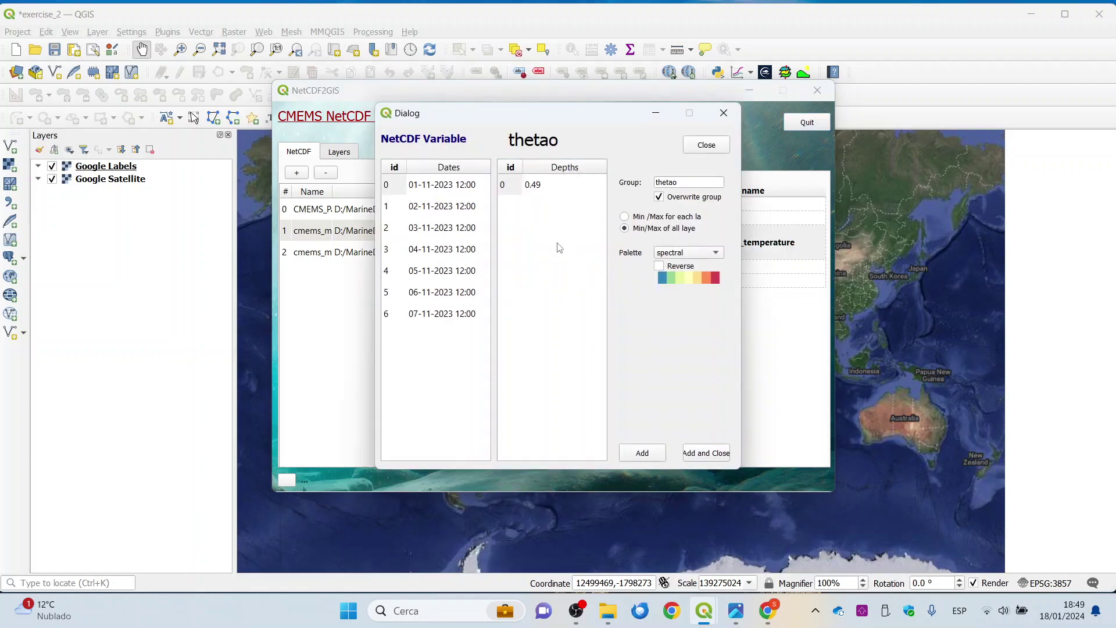
{"action": "left_click", "coordinate": [447, 186]}
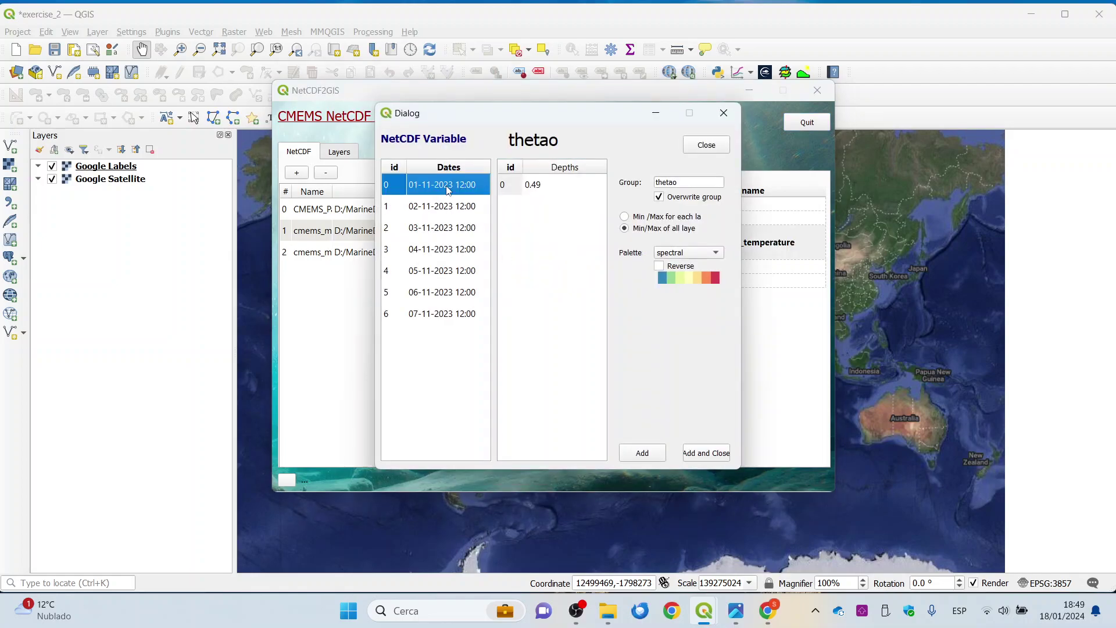
{"action": "left_click", "coordinate": [453, 308], "text": "shift"}
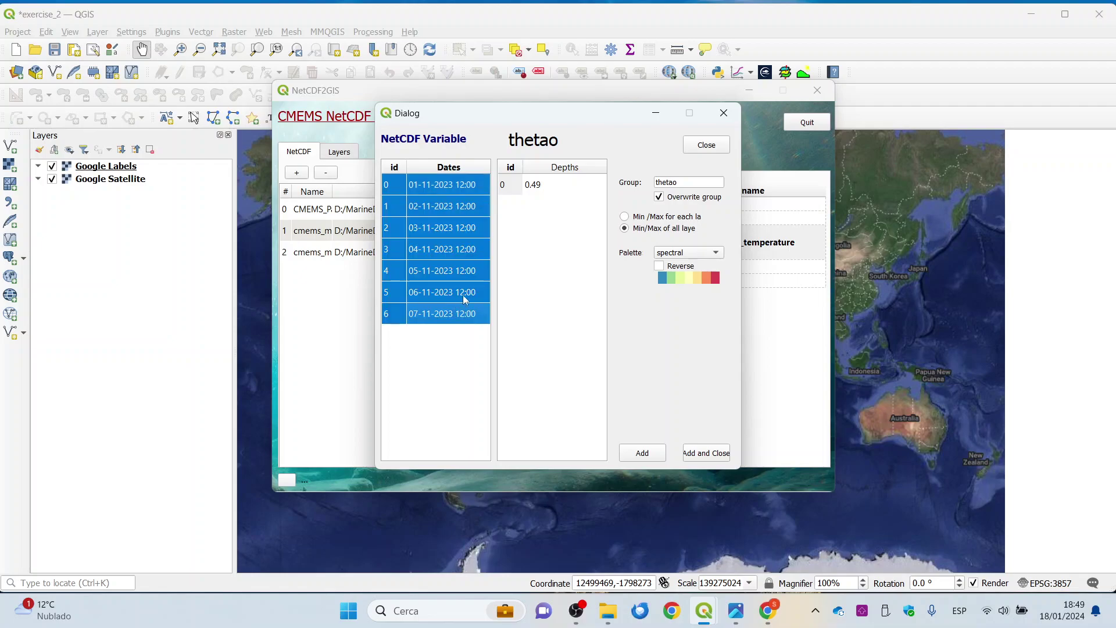
{"action": "left_click", "coordinate": [538, 186]}
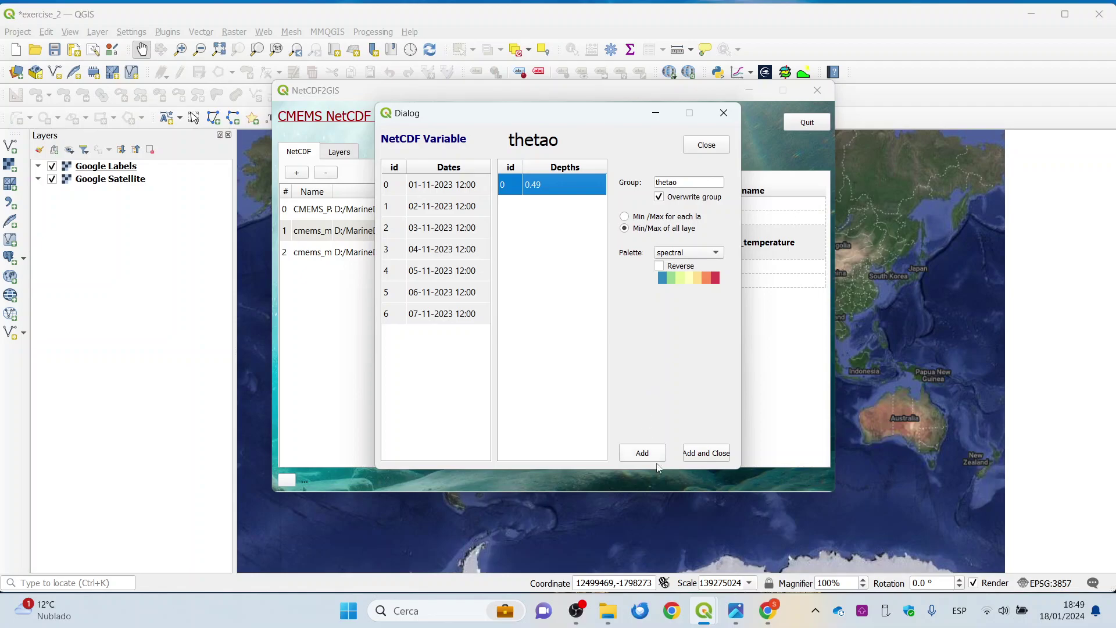
{"action": "left_click", "coordinate": [697, 459]}
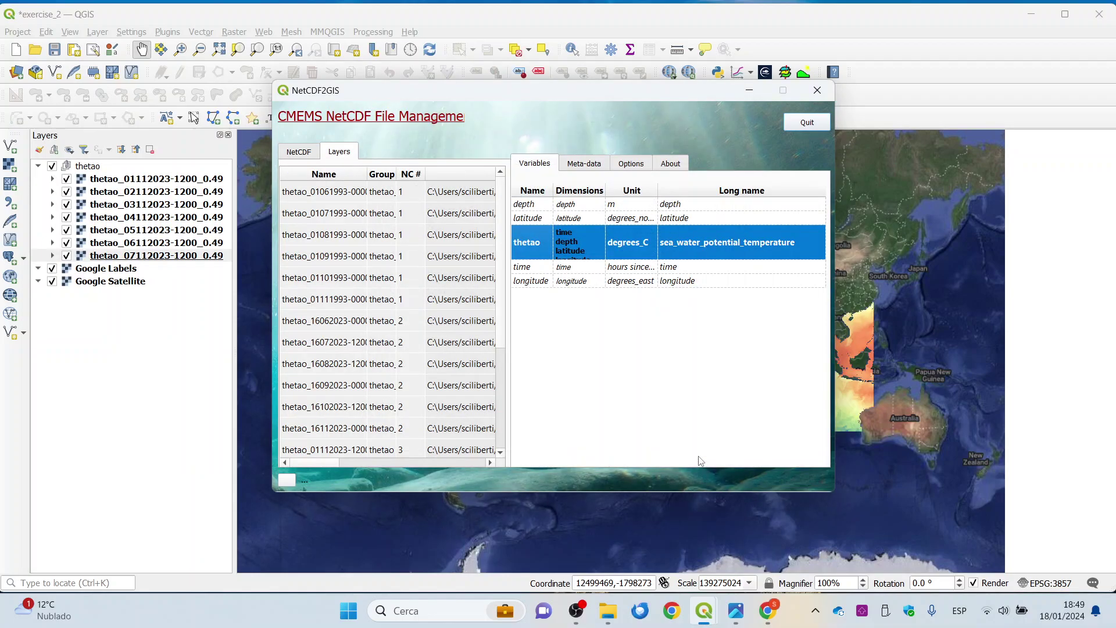
Move the NetCDF2GIS window aside and zoom and pan onto the Indian Ocean temperature data.
{"action": "left_click_drag", "start_coordinate": [584, 92], "coordinate": [387, 129]}
{"action": "scroll", "coordinate": [730, 382], "scroll_direction": "up", "scroll_amount": 1}
{"action": "left_click_drag", "start_coordinate": [729, 382], "coordinate": [740, 382]}
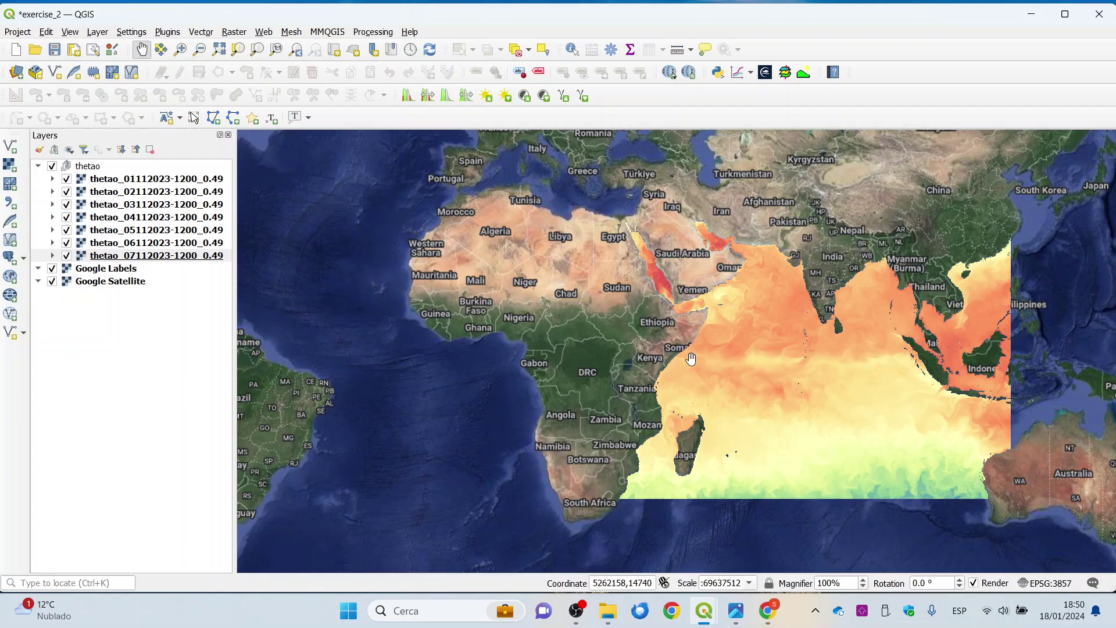
{"action": "left_click_drag", "start_coordinate": [843, 386], "coordinate": [725, 391]}
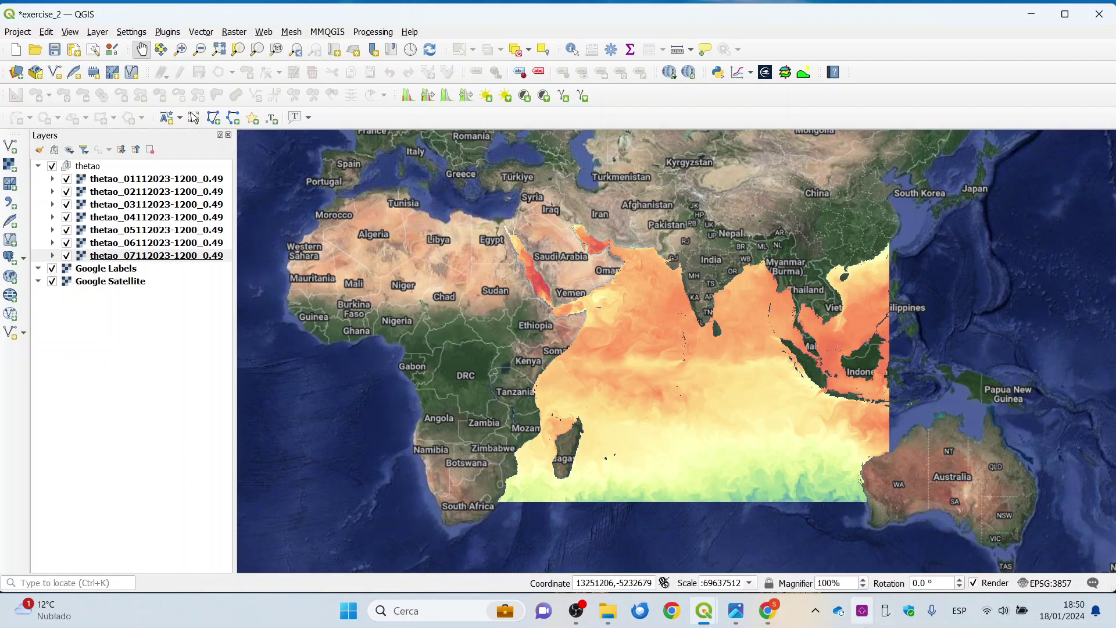
Give the thetao_01112023 layer a Turbo colour ramp ranging from 18 to 32.
{"action": "right_click", "coordinate": [91, 179]}
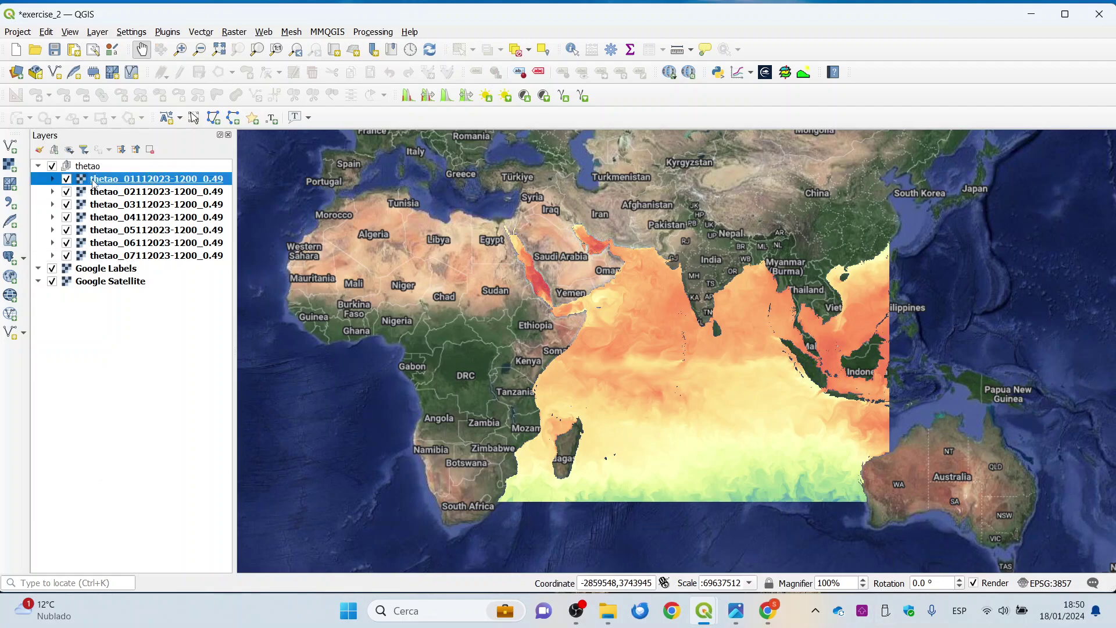
{"action": "left_click", "coordinate": [135, 472]}
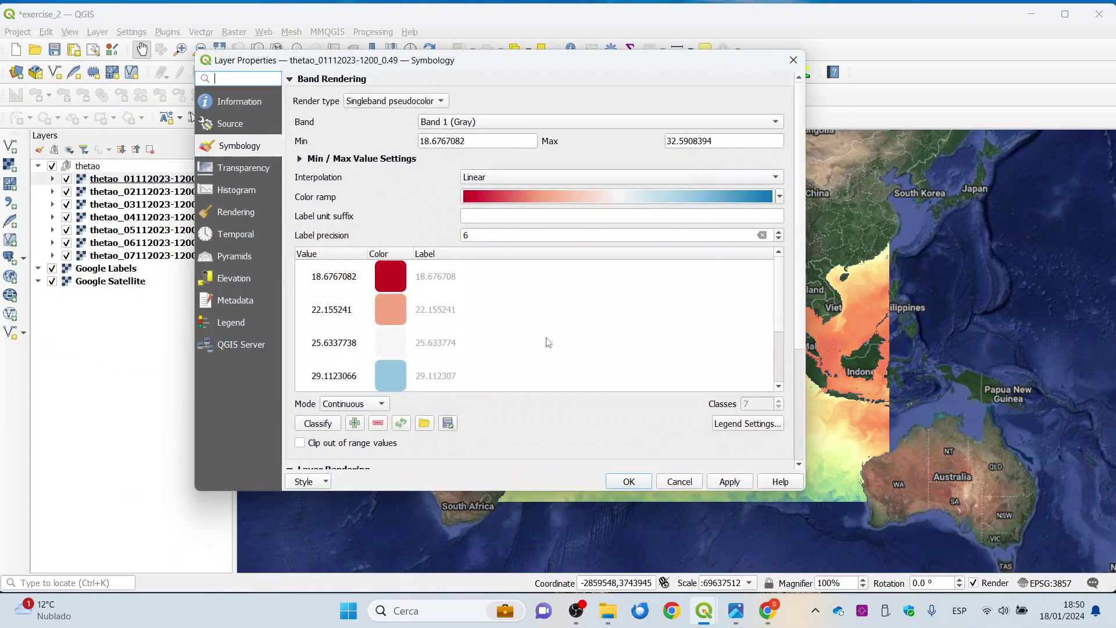
{"action": "left_click", "coordinate": [779, 197]}
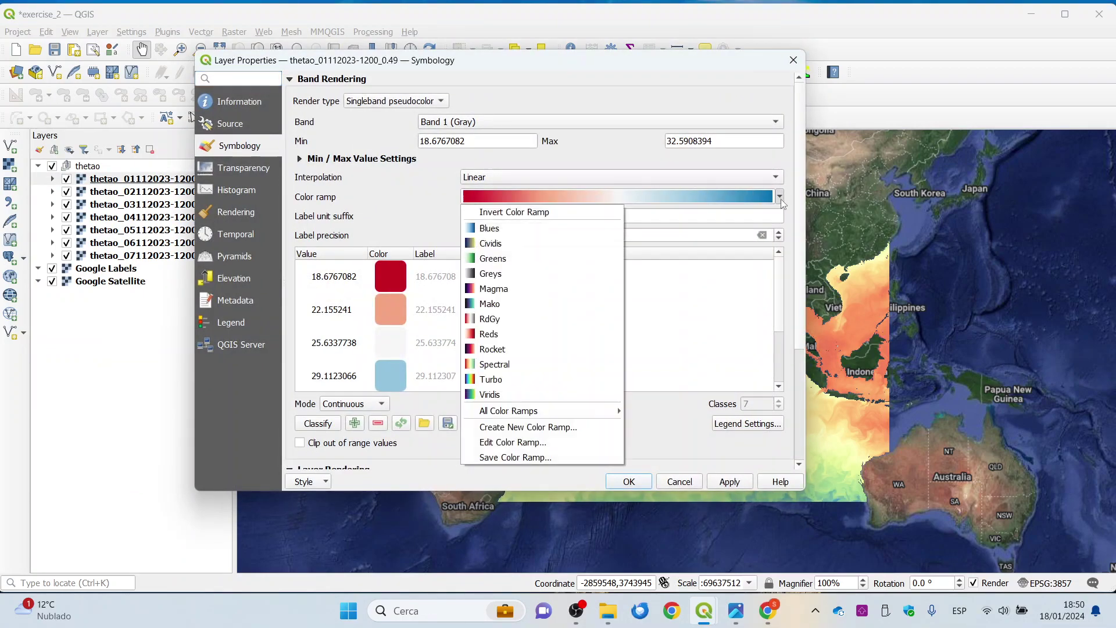
{"action": "left_click", "coordinate": [512, 381]}
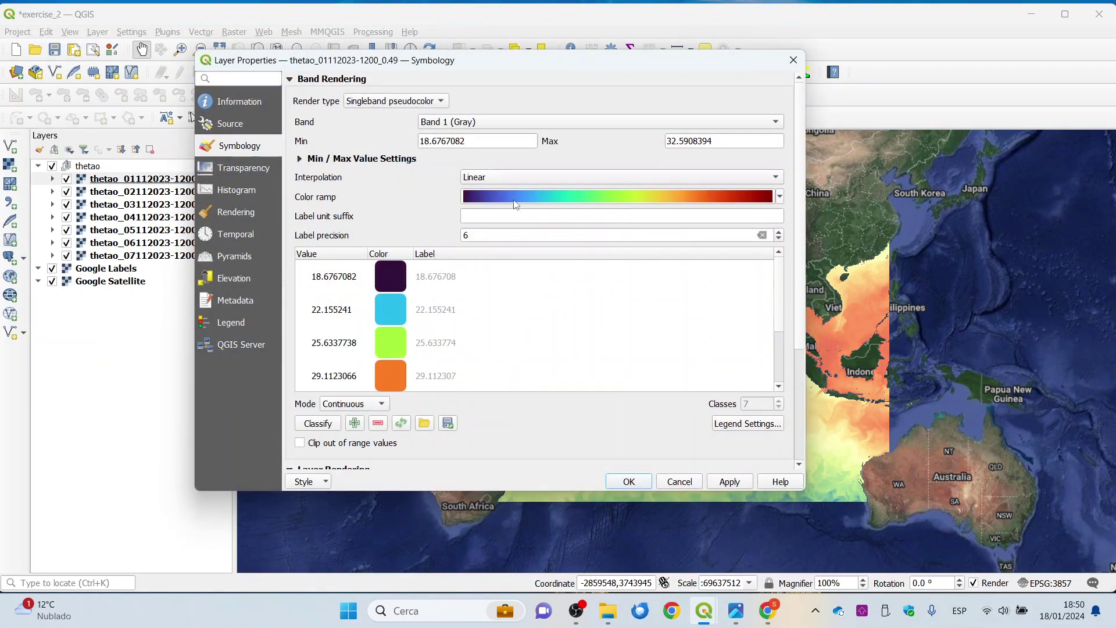
{"action": "double_click", "coordinate": [487, 140]}
{"action": "key", "text": "BackSpace"}
{"action": "double_click", "coordinate": [747, 143]}
{"action": "key", "text": "BackSpace"}
Set label precision 2 and five Equal Interval classes, then apply the symbology.
{"action": "double_click", "coordinate": [466, 235]}
{"action": "type", "text": "2"}
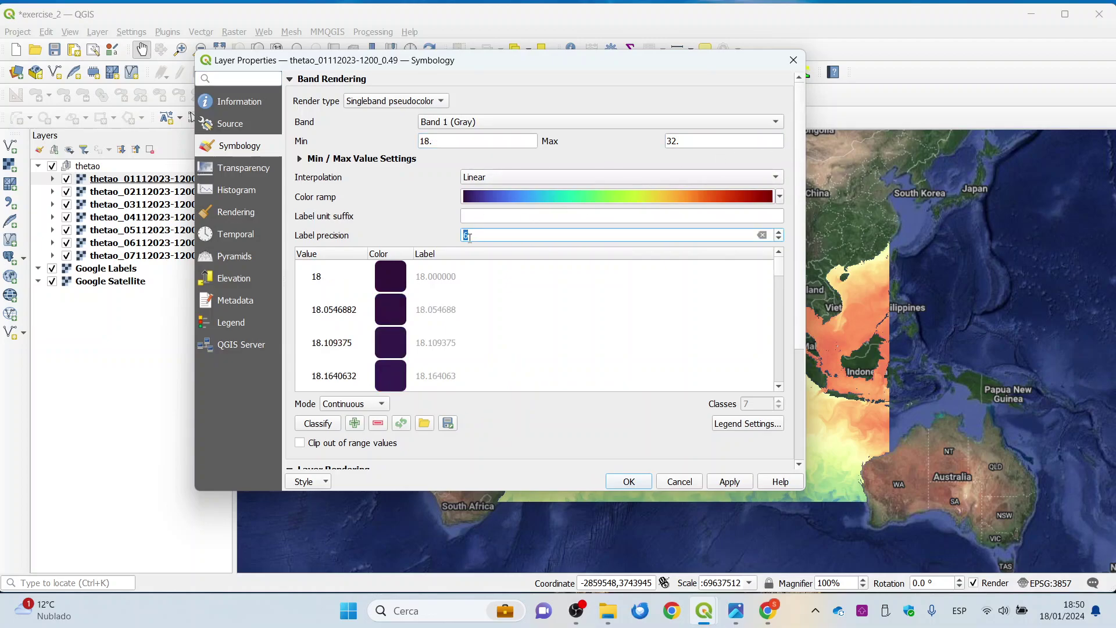
{"action": "left_click", "coordinate": [349, 404]}
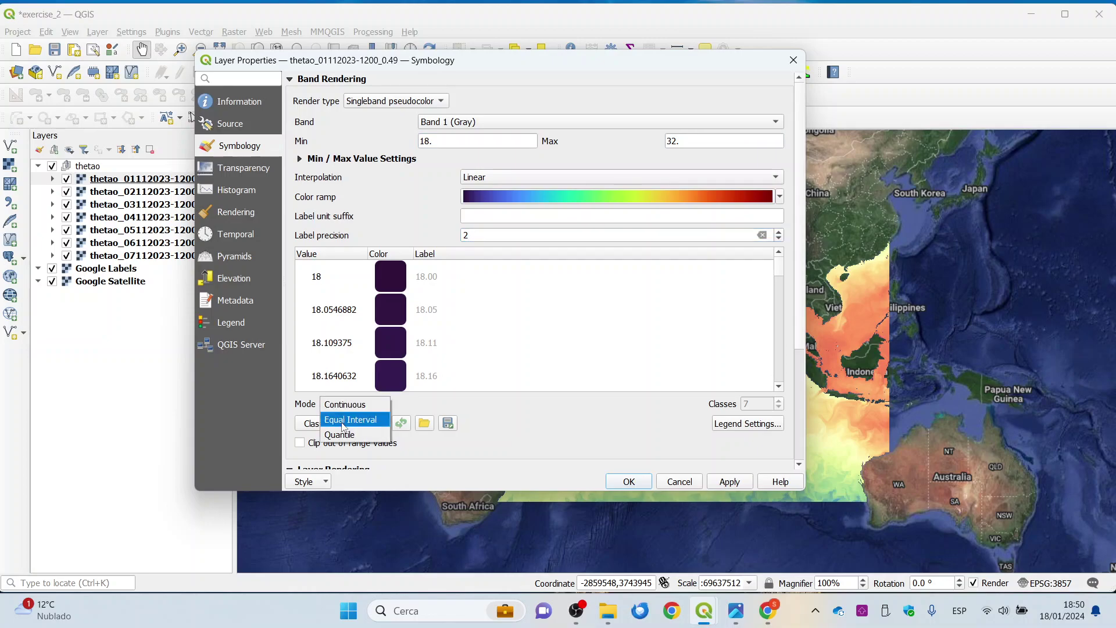
{"action": "left_click", "coordinate": [347, 419]}
{"action": "left_click", "coordinate": [779, 408]}
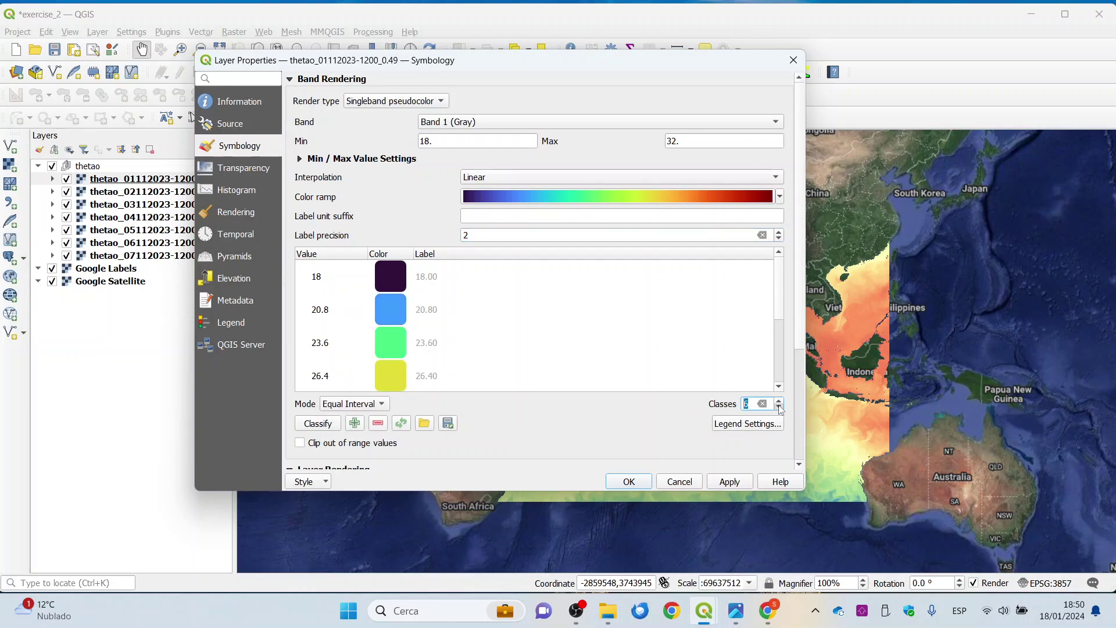
{"action": "left_click", "coordinate": [780, 408]}
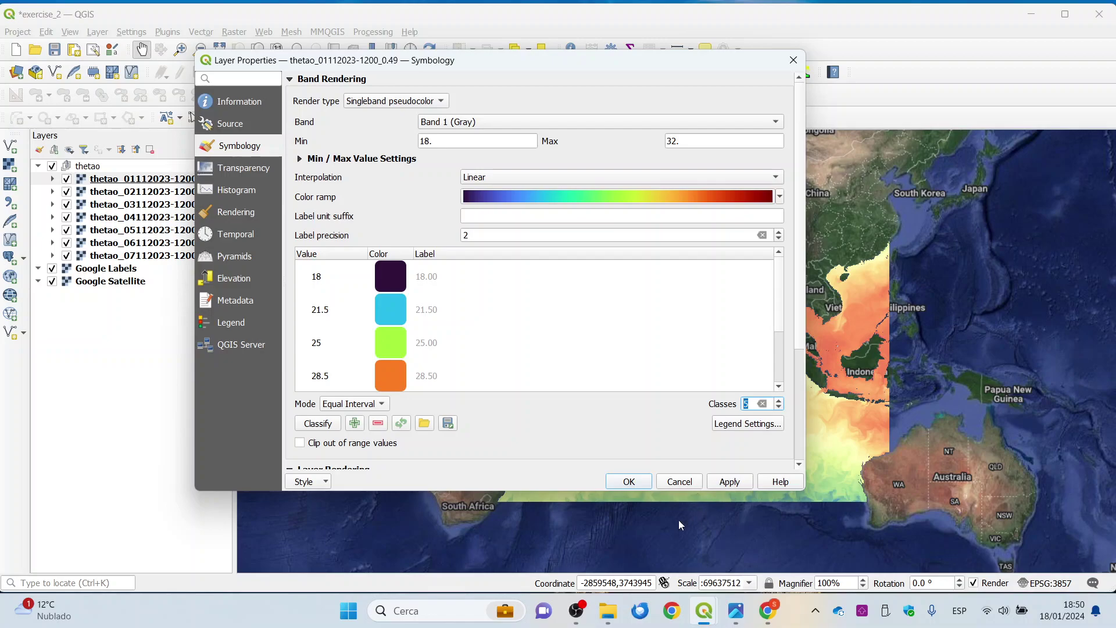
{"action": "mouse_move", "coordinate": [736, 610]}
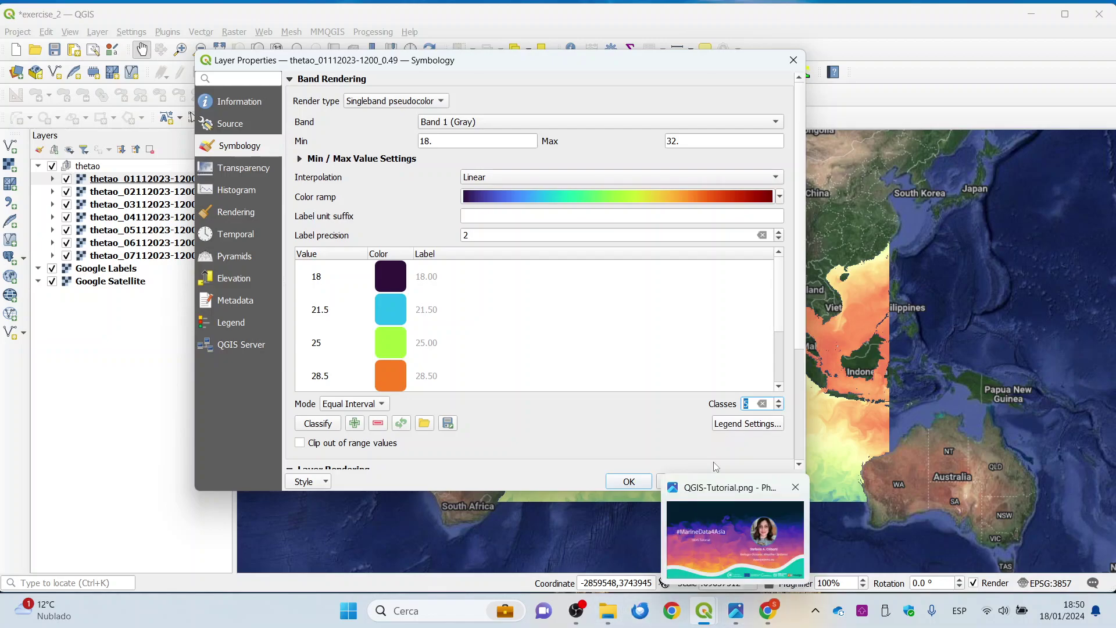
{"action": "left_click", "coordinate": [730, 481]}
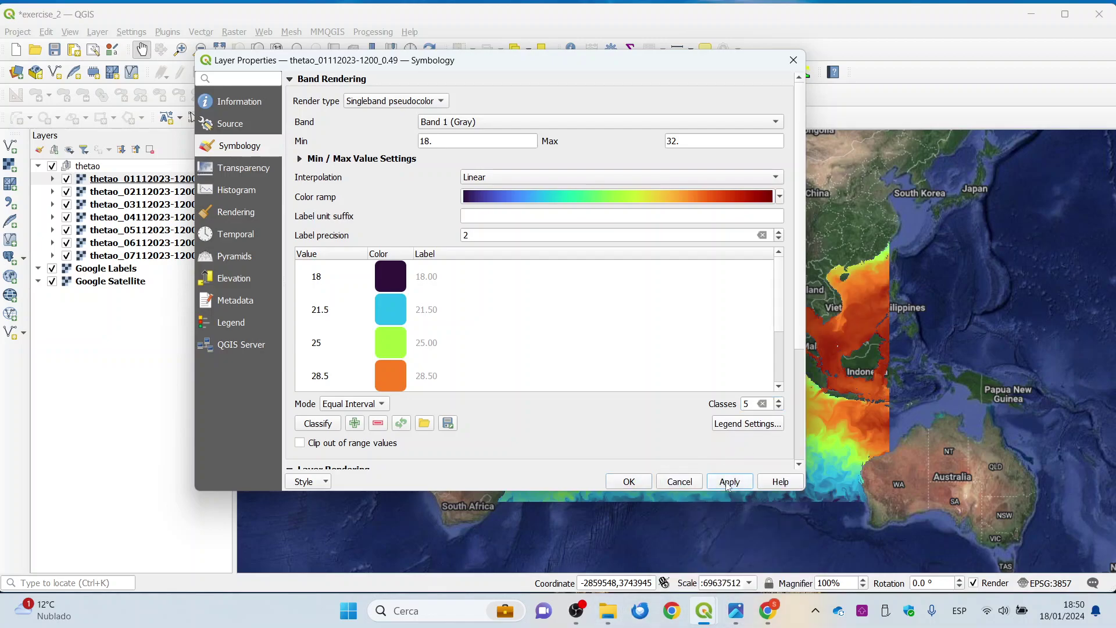
{"action": "left_click", "coordinate": [629, 481]}
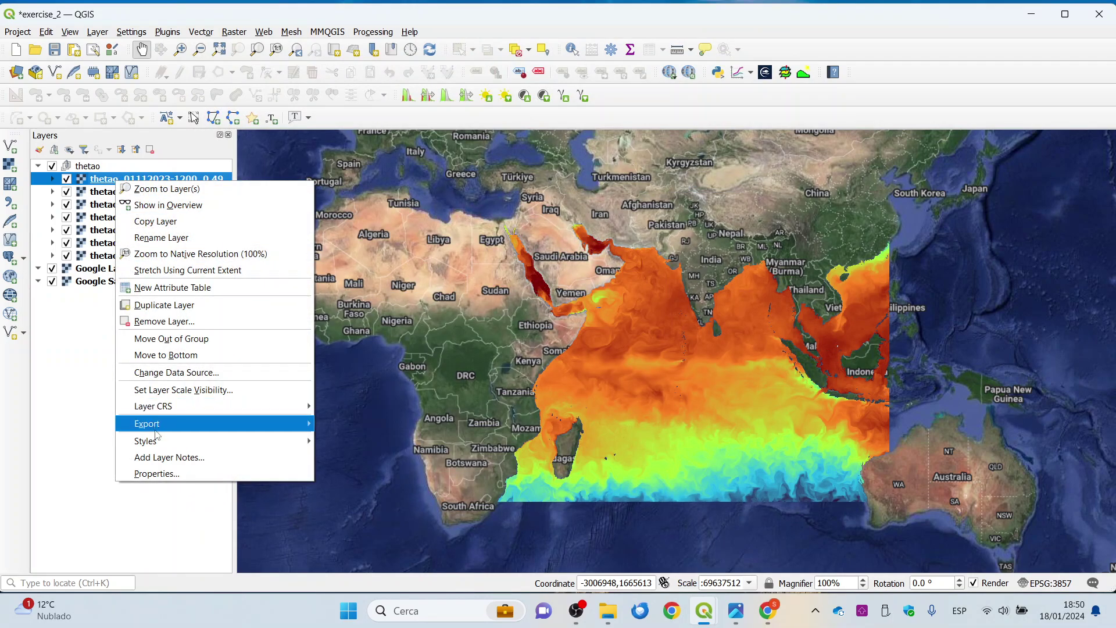
Copy the style and paste it onto the thetao layers for 02 through 07 November.
{"action": "mouse_move", "coordinate": [192, 441]}
{"action": "left_click", "coordinate": [348, 441]}
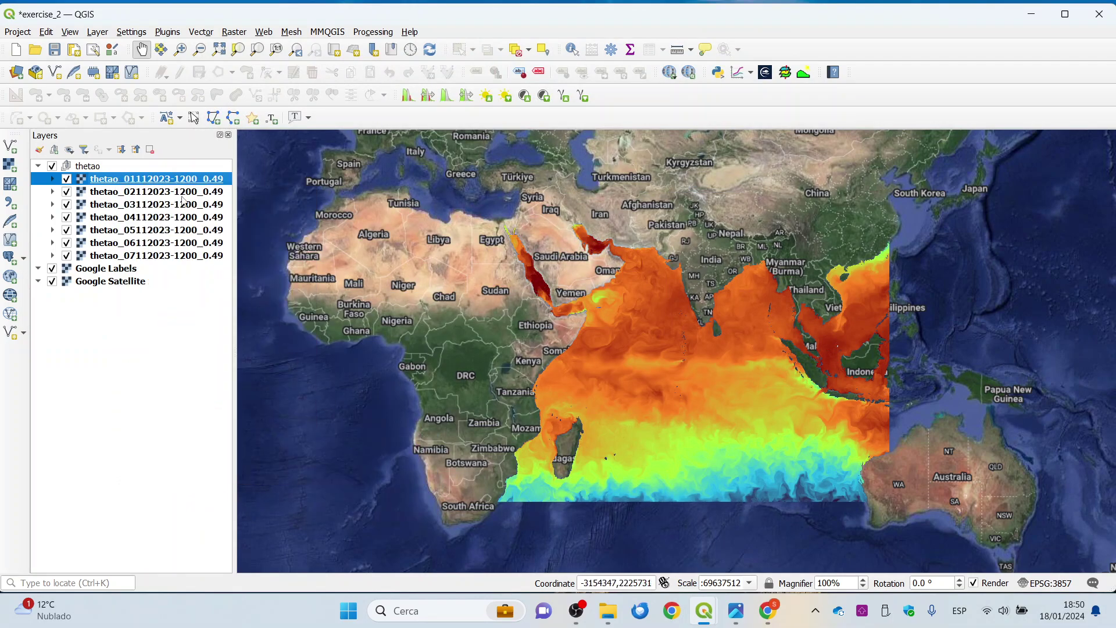
{"action": "left_click", "coordinate": [184, 192]}
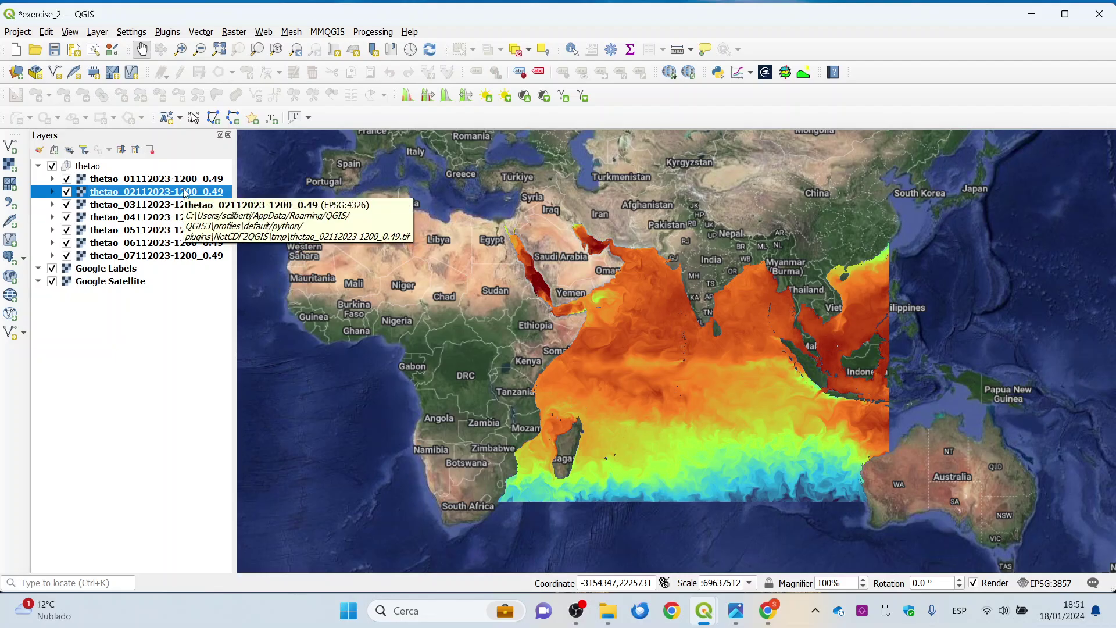
{"action": "left_click", "coordinate": [126, 204], "text": "shift"}
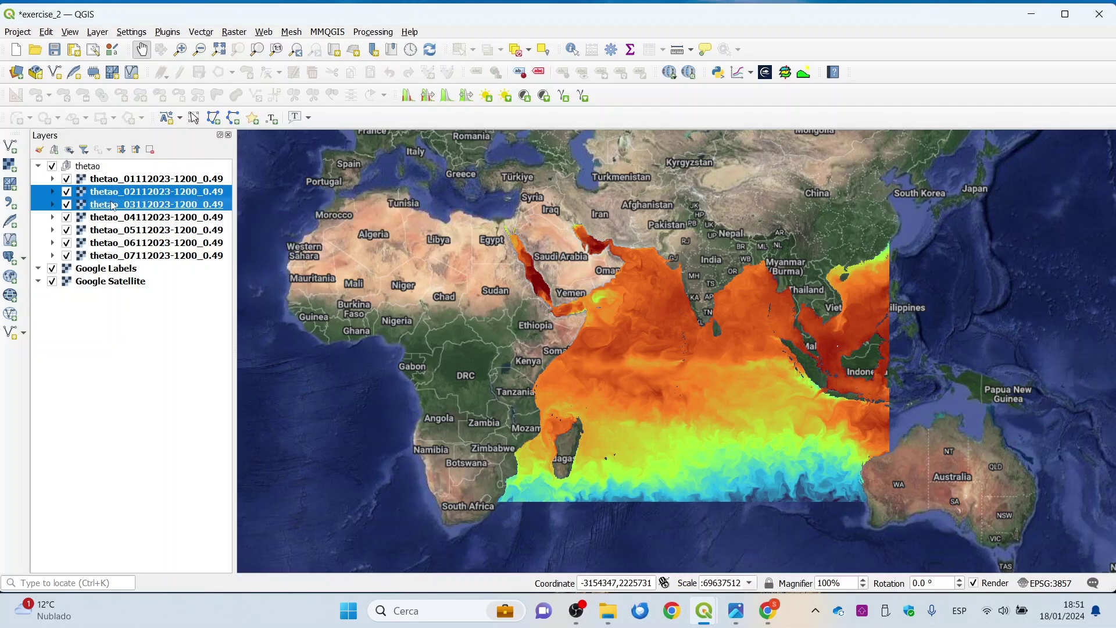
{"action": "left_click", "coordinate": [107, 218], "text": "shift"}
{"action": "left_click", "coordinate": [108, 231], "text": "shift"}
{"action": "left_click", "coordinate": [107, 243], "text": "shift"}
{"action": "left_click", "coordinate": [107, 257], "text": "shift"}
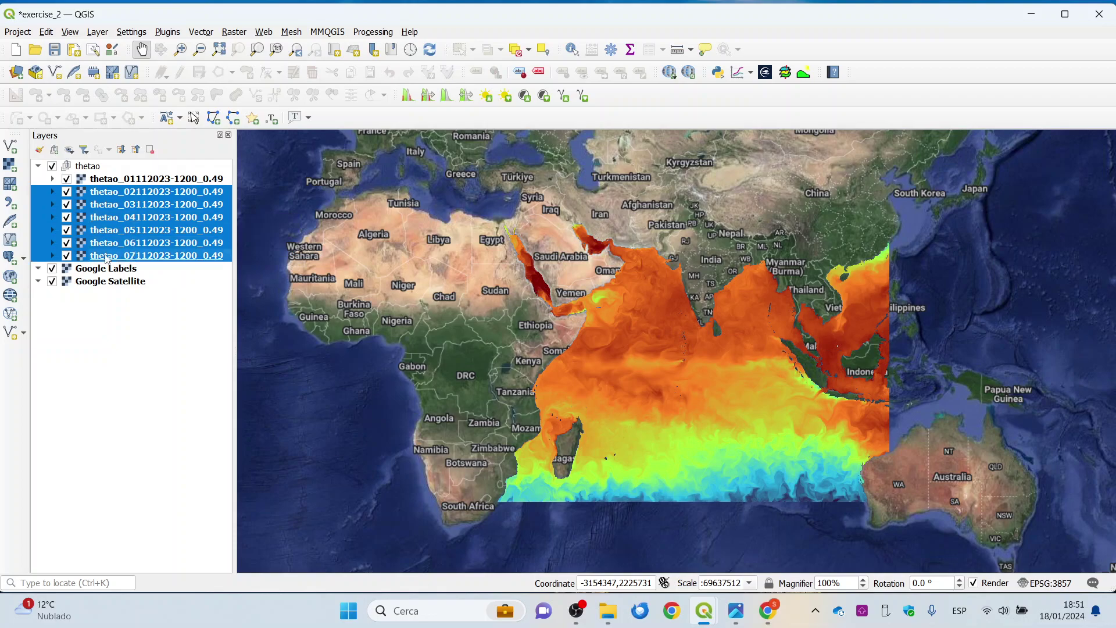
{"action": "right_click", "coordinate": [106, 258]}
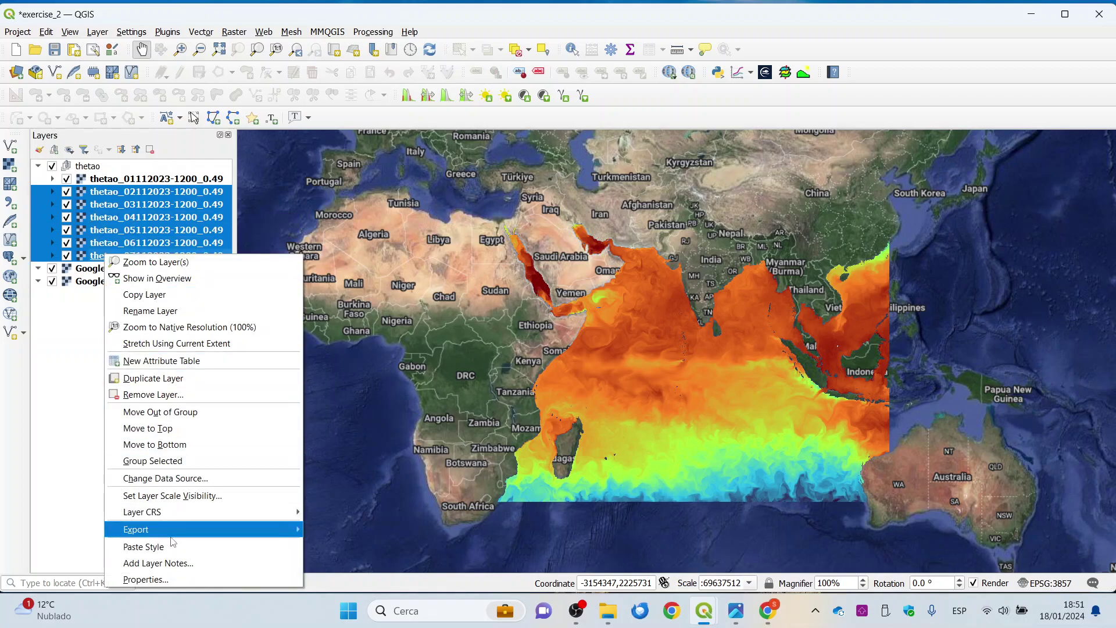
{"action": "left_click", "coordinate": [173, 556]}
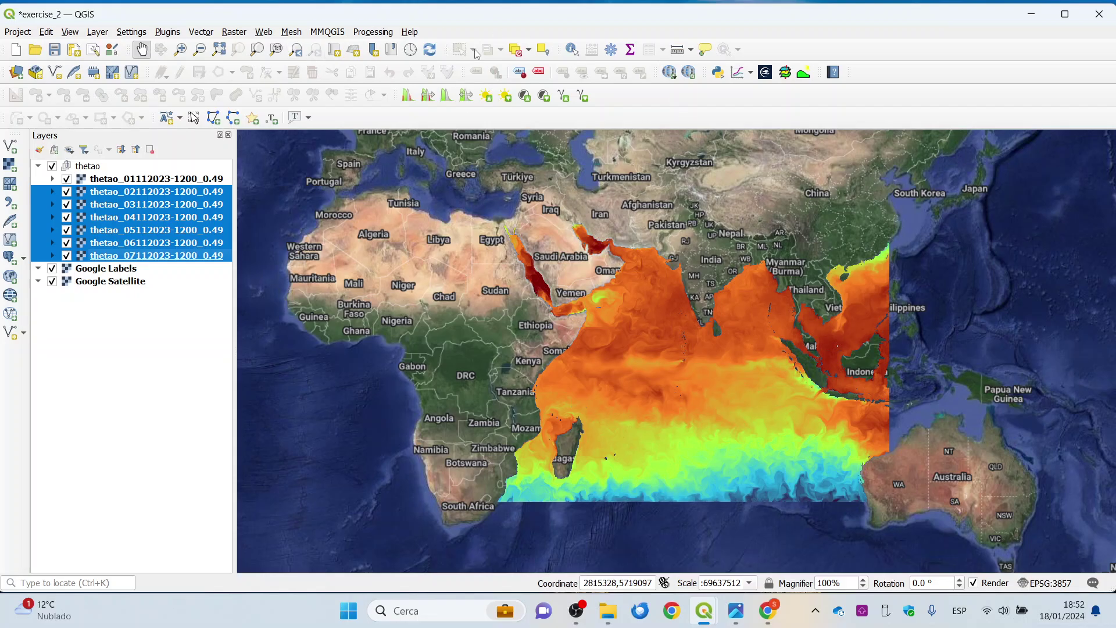
Start a new shapefile layer and create an exercise_2 folder to hold it.
{"action": "left_click", "coordinate": [98, 32]}
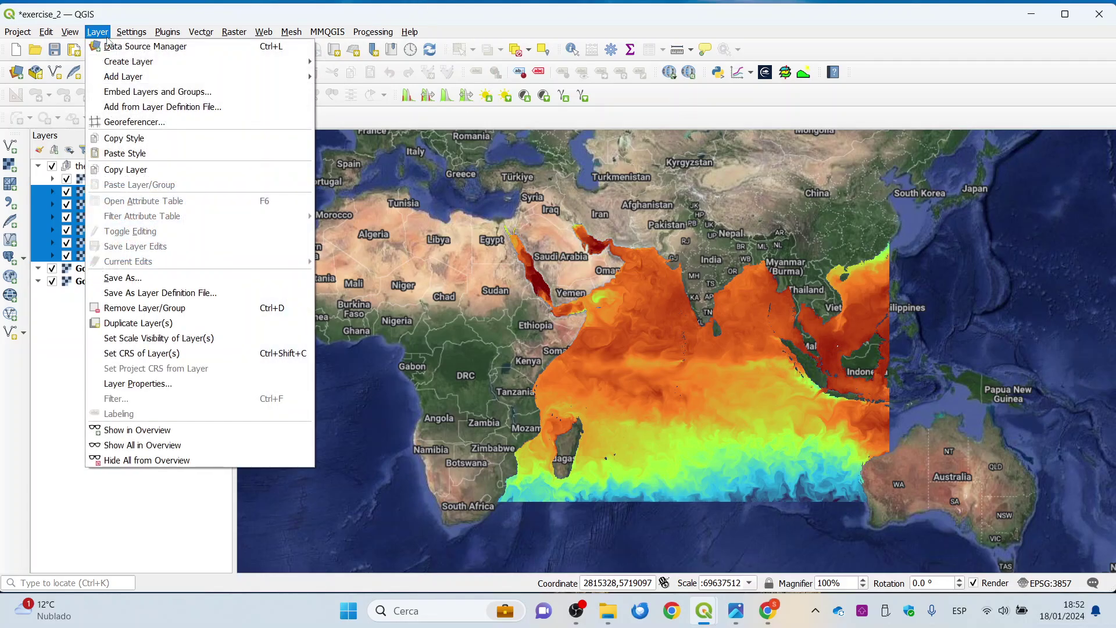
{"action": "mouse_move", "coordinate": [118, 68]}
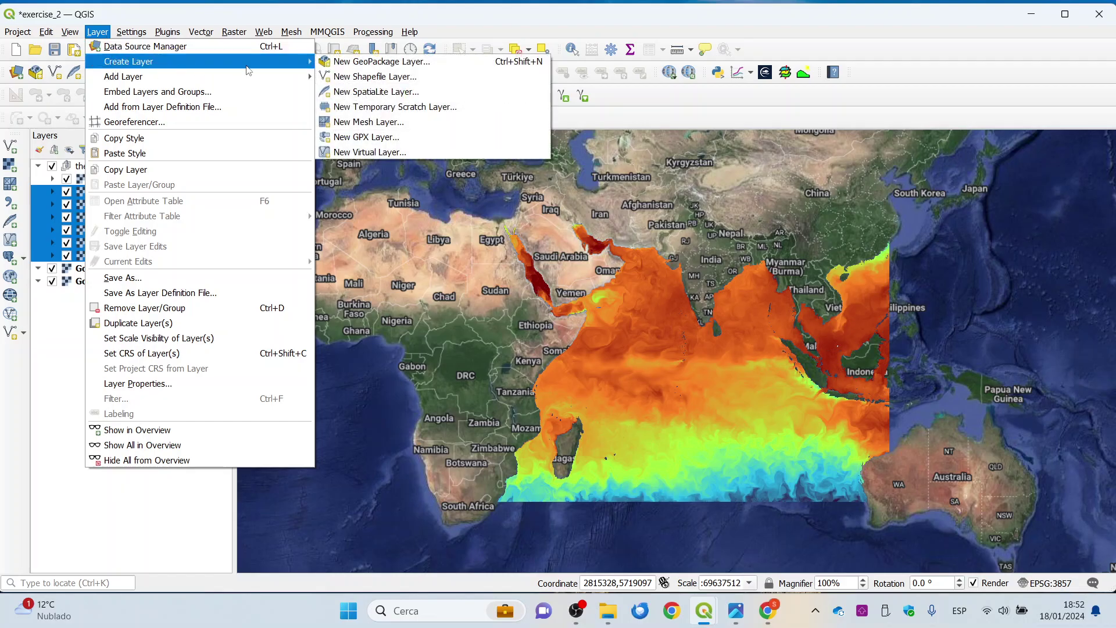
{"action": "left_click", "coordinate": [355, 77]}
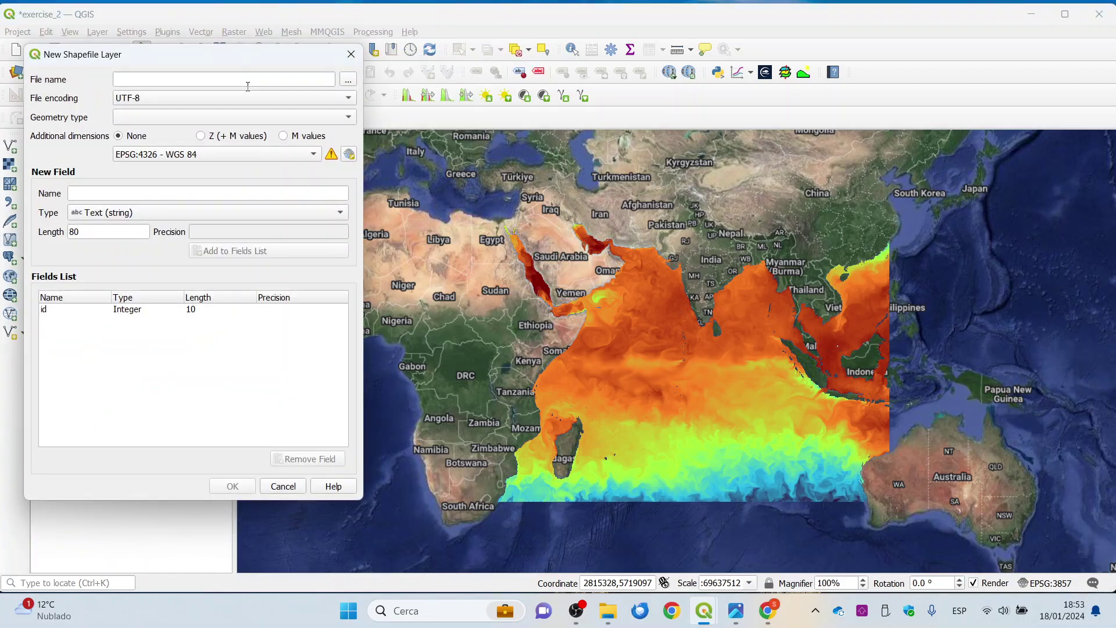
{"action": "left_click", "coordinate": [348, 80]}
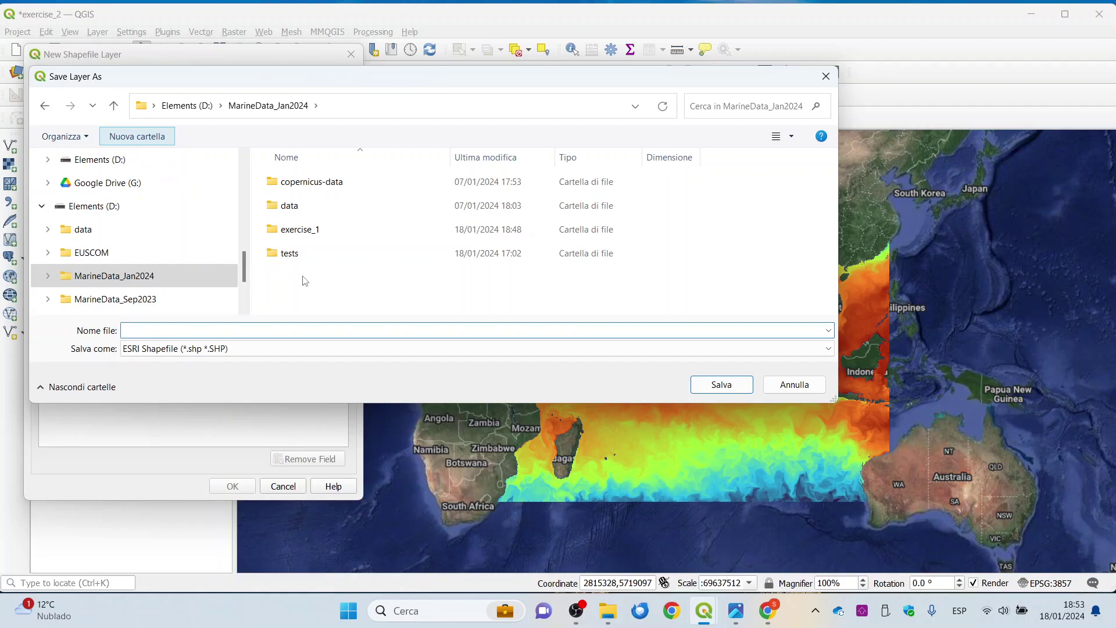
{"action": "type", "text": "exe"}
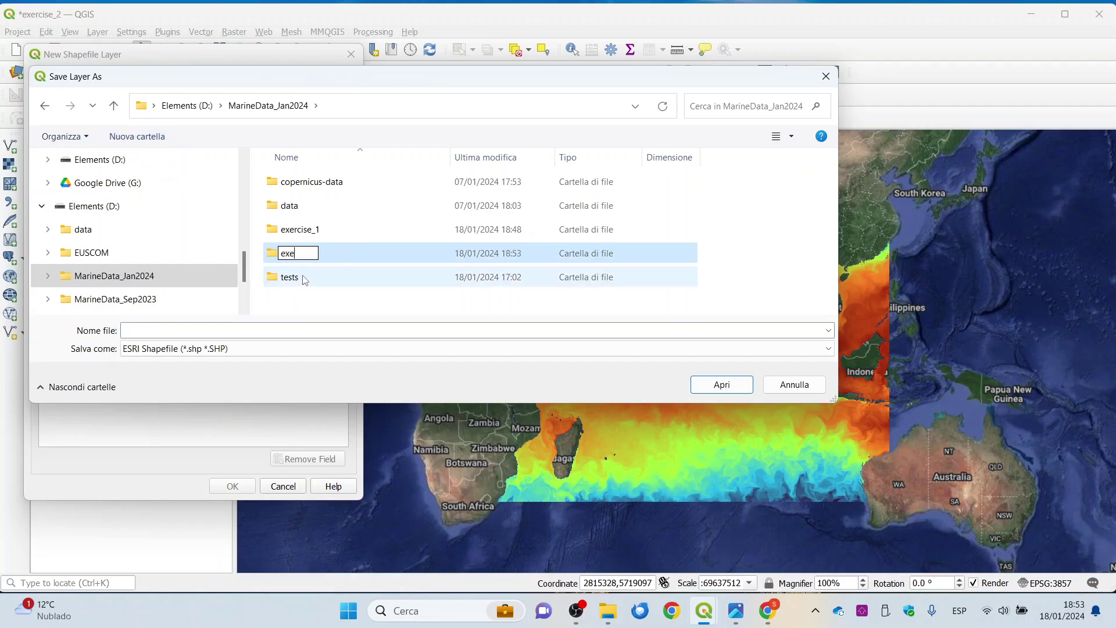
{"action": "type", "text": "rcise_2"}
{"action": "key", "text": "Return"}
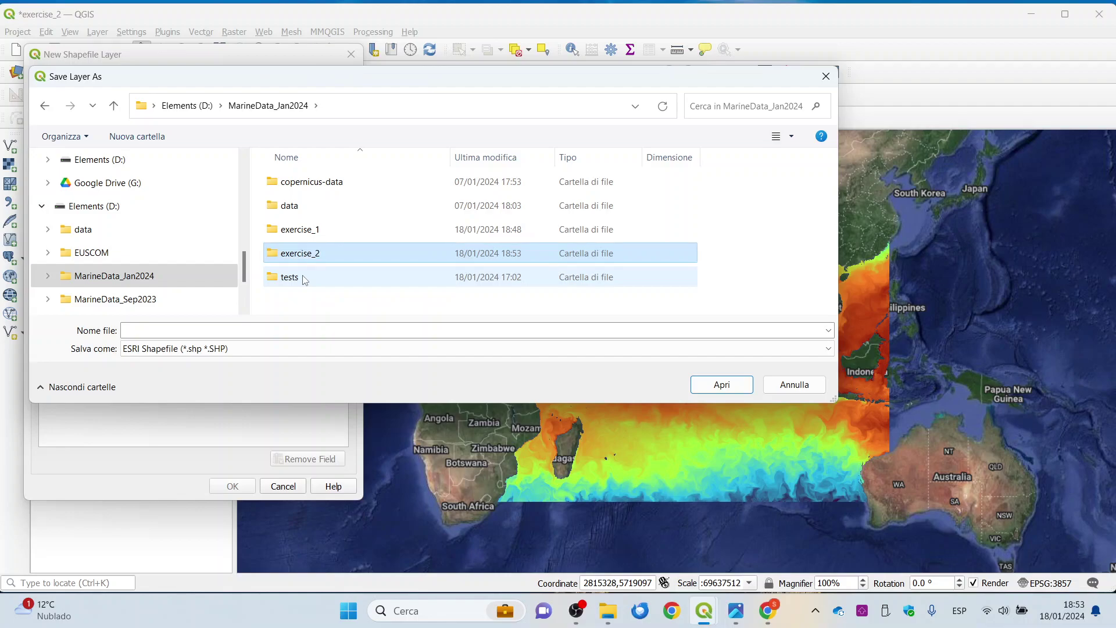
Save the layer as points.shp in exercise_2 with Point geometry and create it.
{"action": "double_click", "coordinate": [299, 255]}
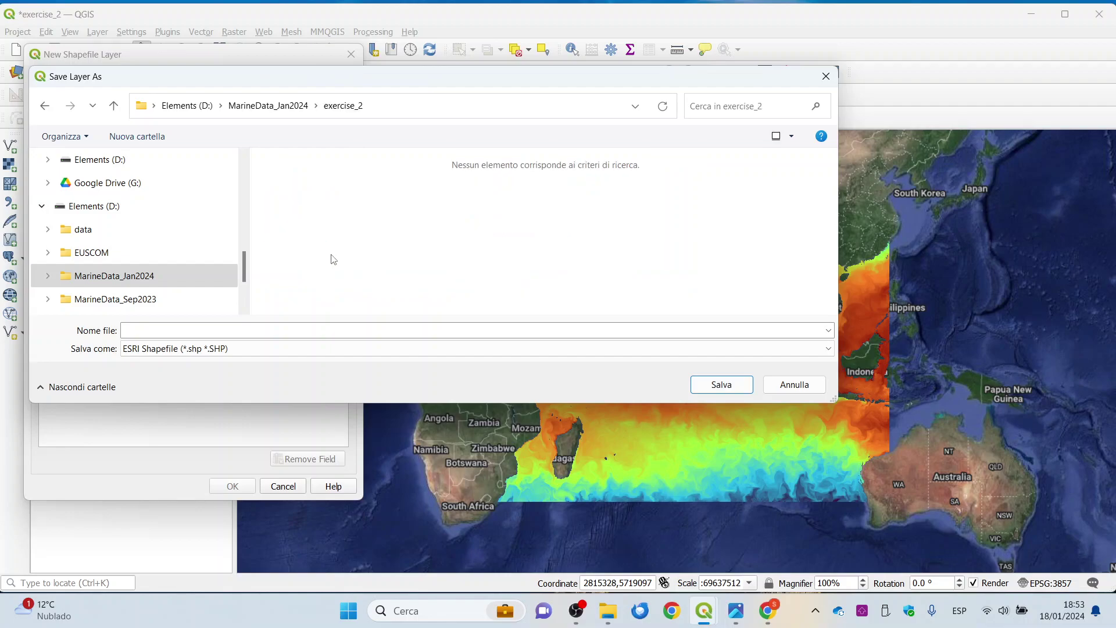
{"action": "left_click", "coordinate": [149, 329]}
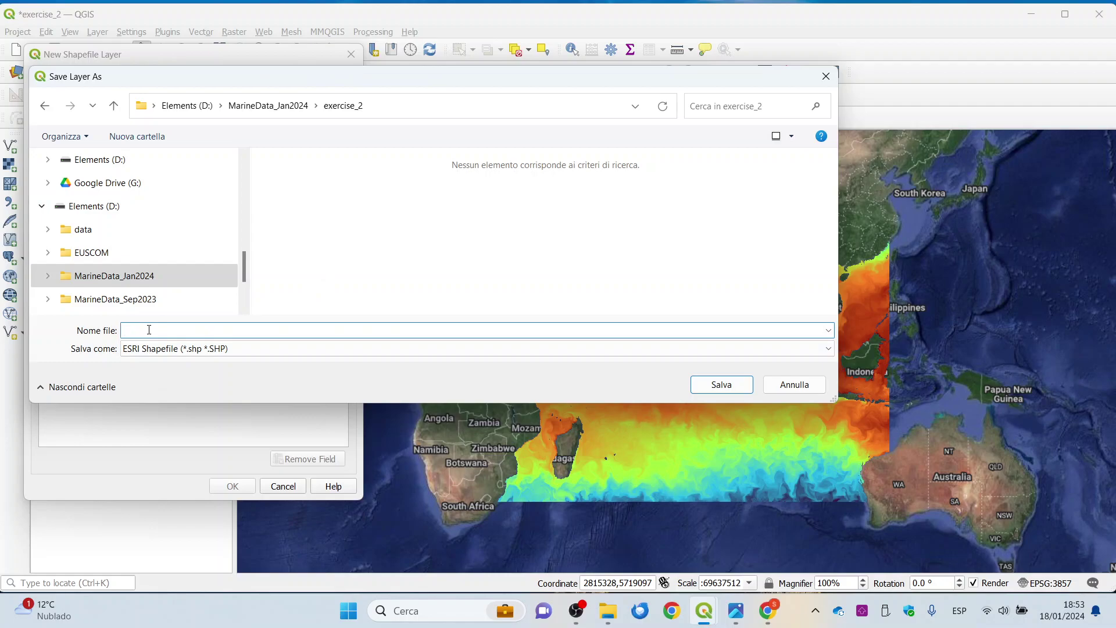
{"action": "type", "text": "poinbt"}
{"action": "key", "text": "BackSpace"}
{"action": "key", "text": "BackSpace"}
{"action": "type", "text": "ts_"}
{"action": "key", "text": "BackSpace"}
{"action": "left_click", "coordinate": [721, 385]}
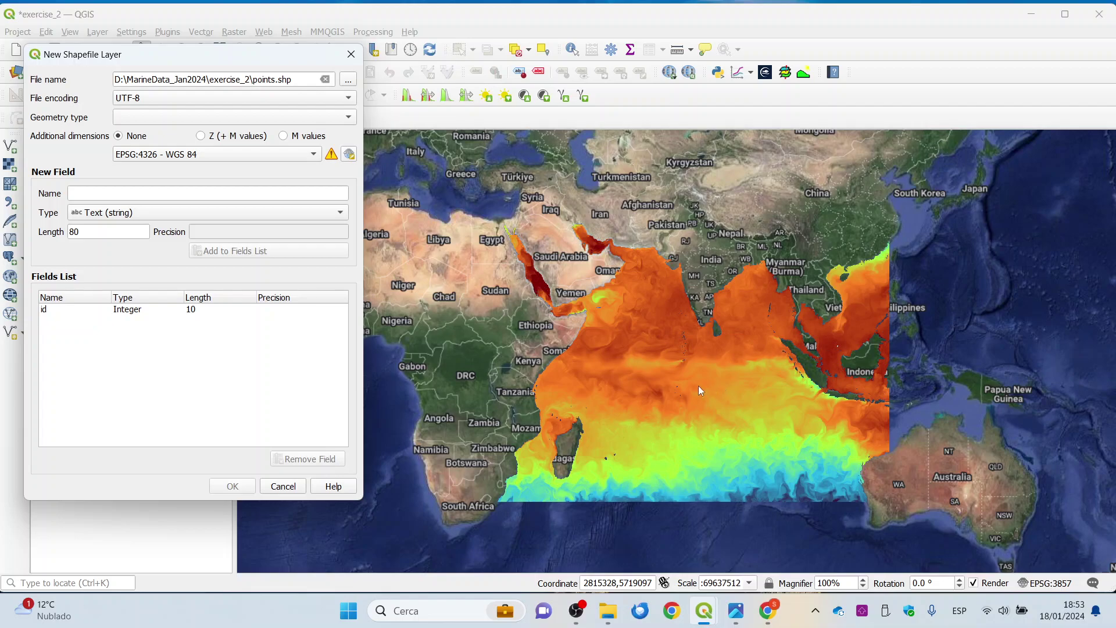
{"action": "left_click", "coordinate": [192, 121]}
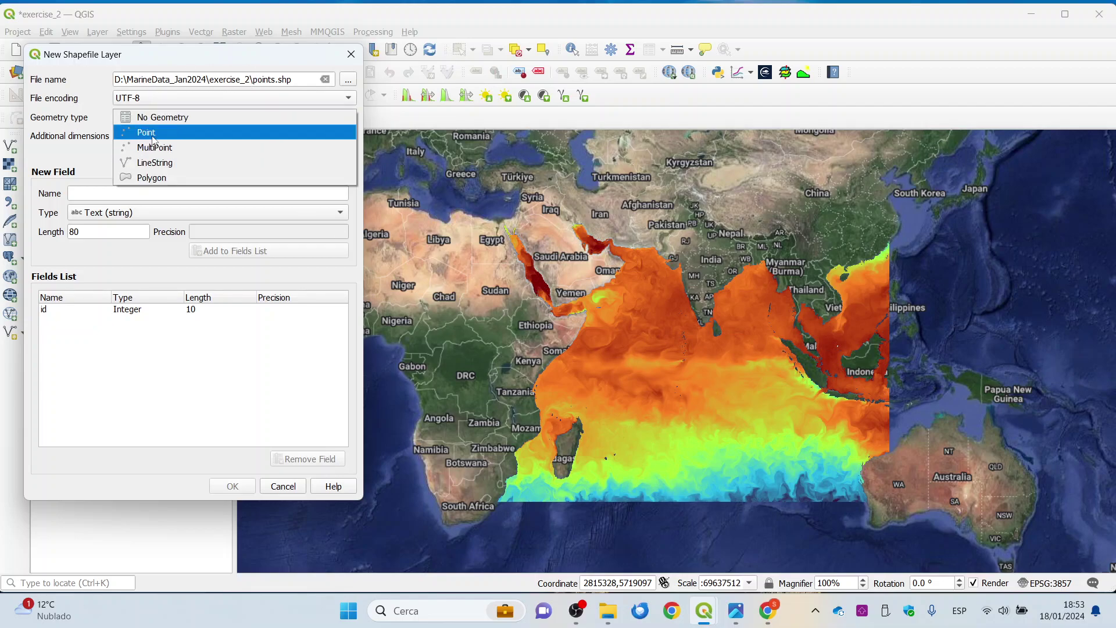
{"action": "left_click", "coordinate": [154, 135]}
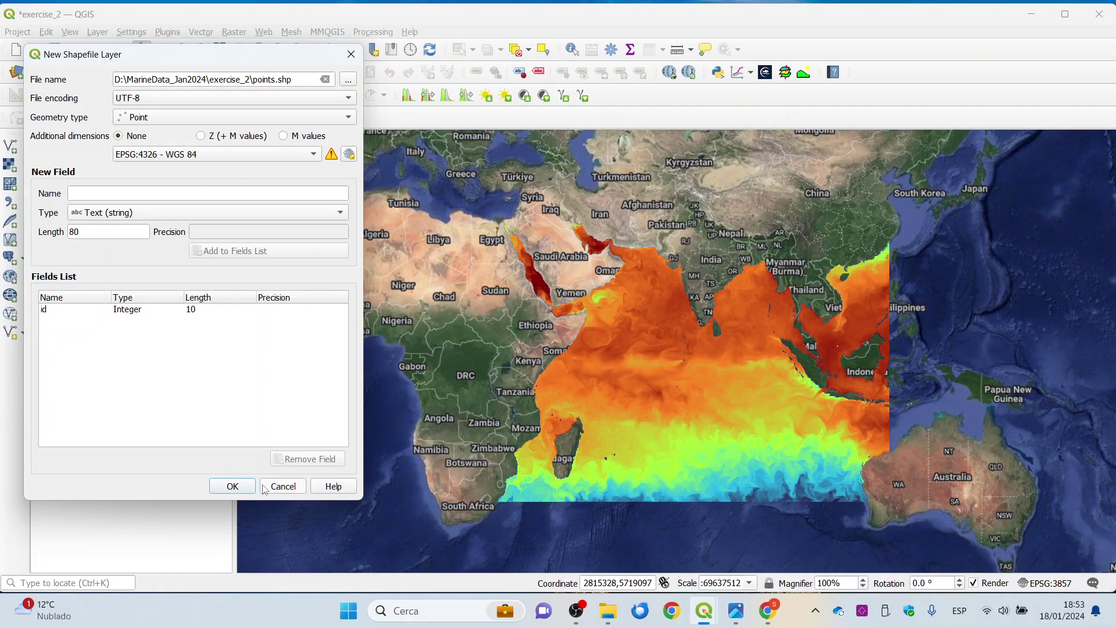
{"action": "left_click", "coordinate": [240, 485]}
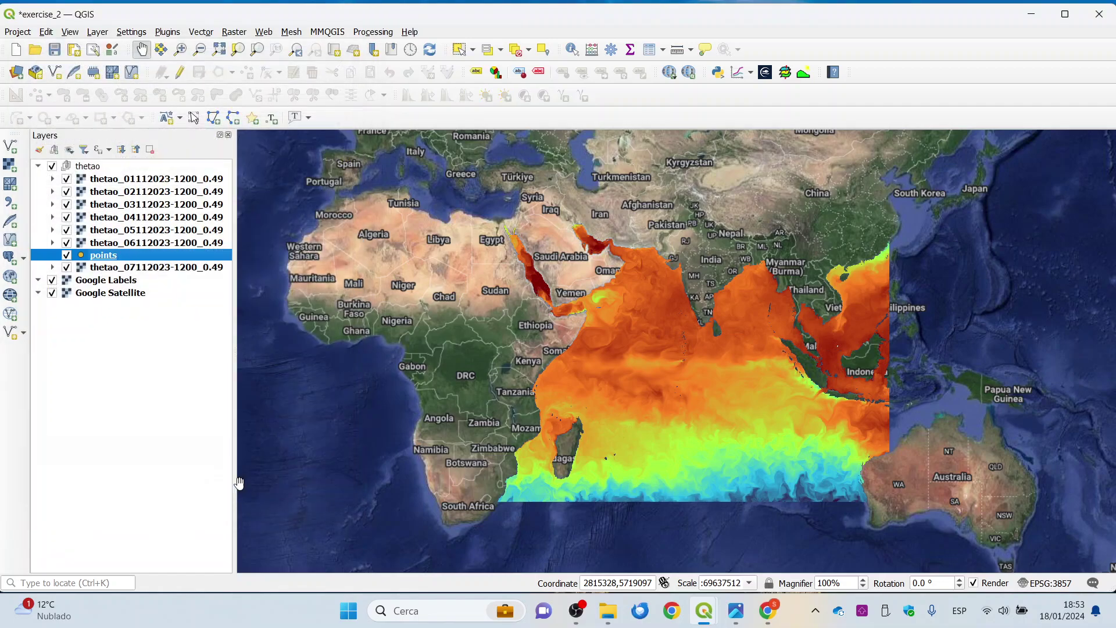
Save the project, centre the map on India and start adding features to points.
{"action": "left_click", "coordinate": [54, 50]}
{"action": "scroll", "coordinate": [739, 291], "scroll_direction": "up", "scroll_amount": 2}
{"action": "left_click_drag", "start_coordinate": [692, 346], "coordinate": [631, 380]}
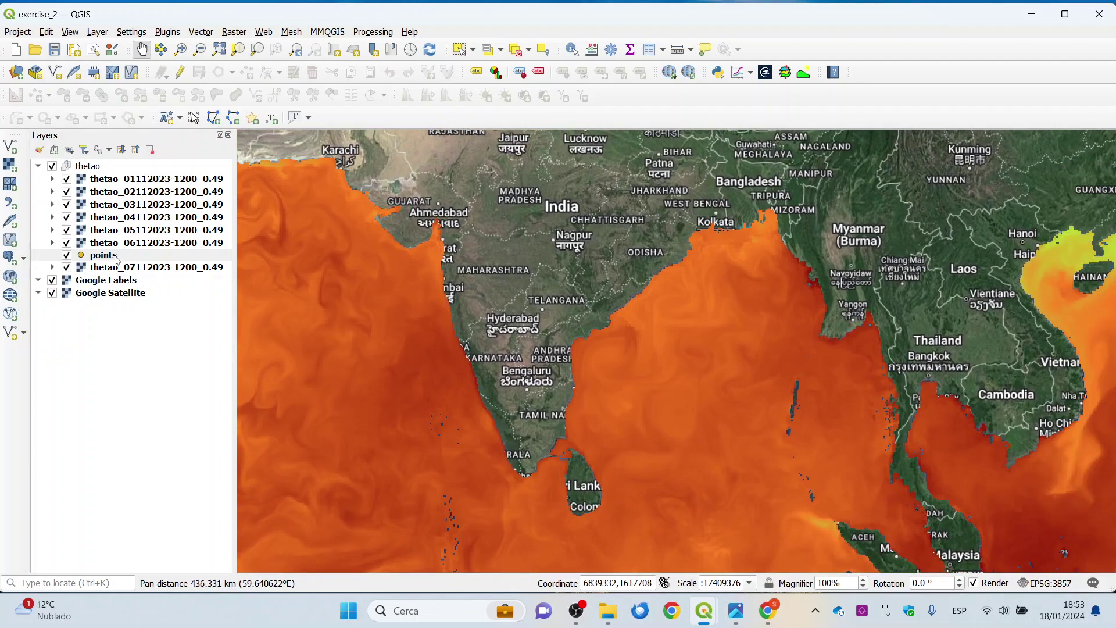
{"action": "left_click", "coordinate": [184, 77]}
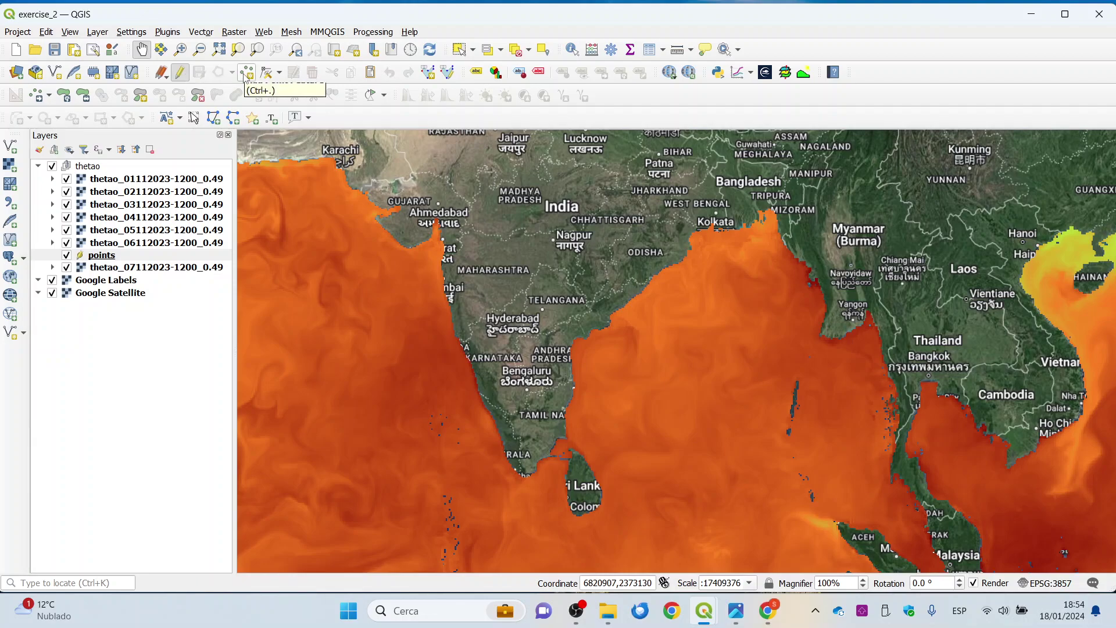
{"action": "left_click", "coordinate": [244, 74]}
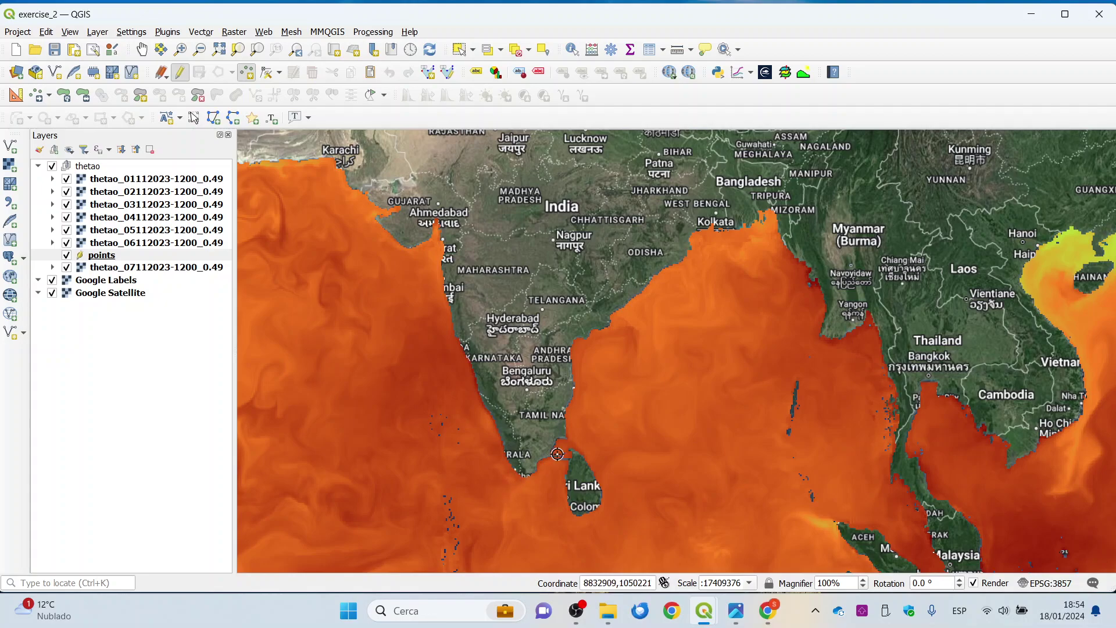
Add sample points along India's east coast with ids 1 and 2, then move points atop the thetao group.
{"action": "left_click", "coordinate": [557, 449]}
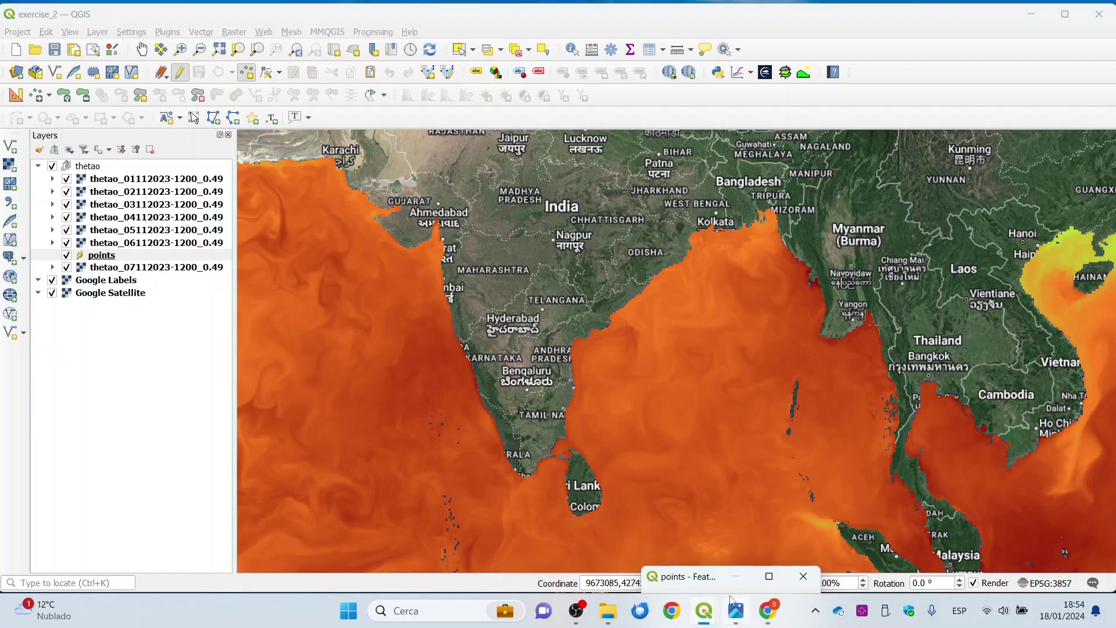
{"action": "left_click_drag", "start_coordinate": [715, 577], "coordinate": [832, 286]}
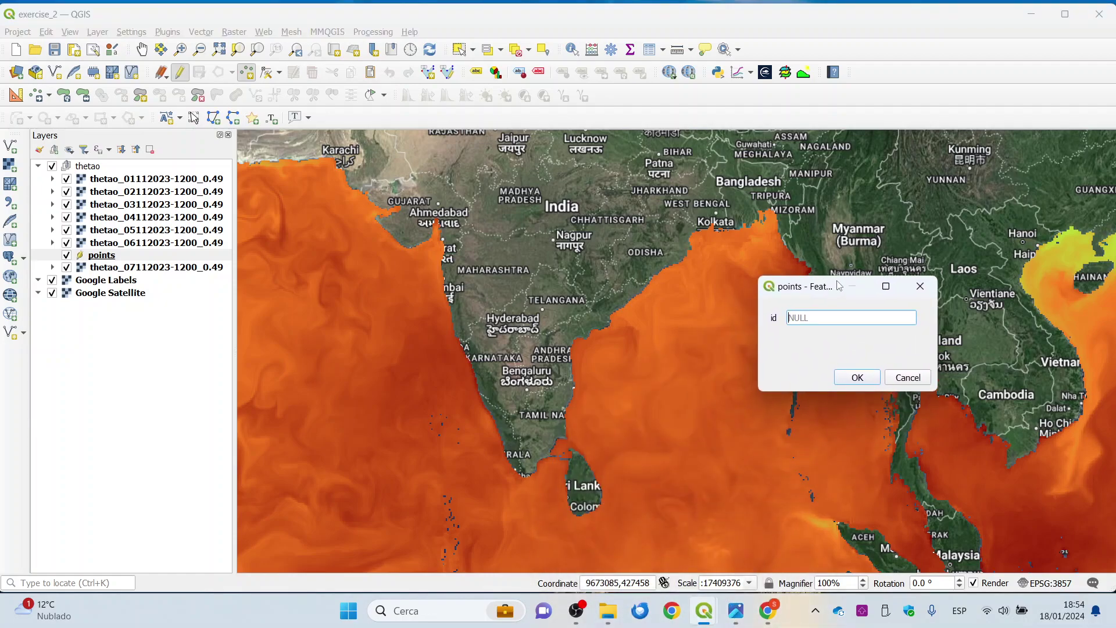
{"action": "type", "text": "1"}
{"action": "left_click", "coordinate": [854, 378]}
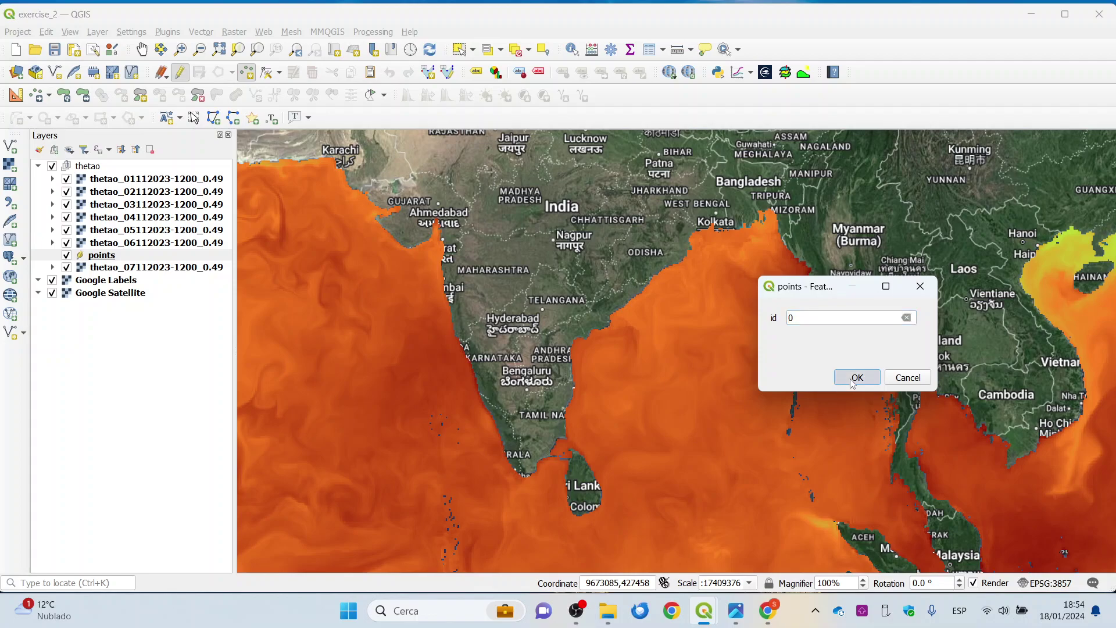
{"action": "left_click", "coordinate": [599, 342]}
{"action": "type", "text": "2"}
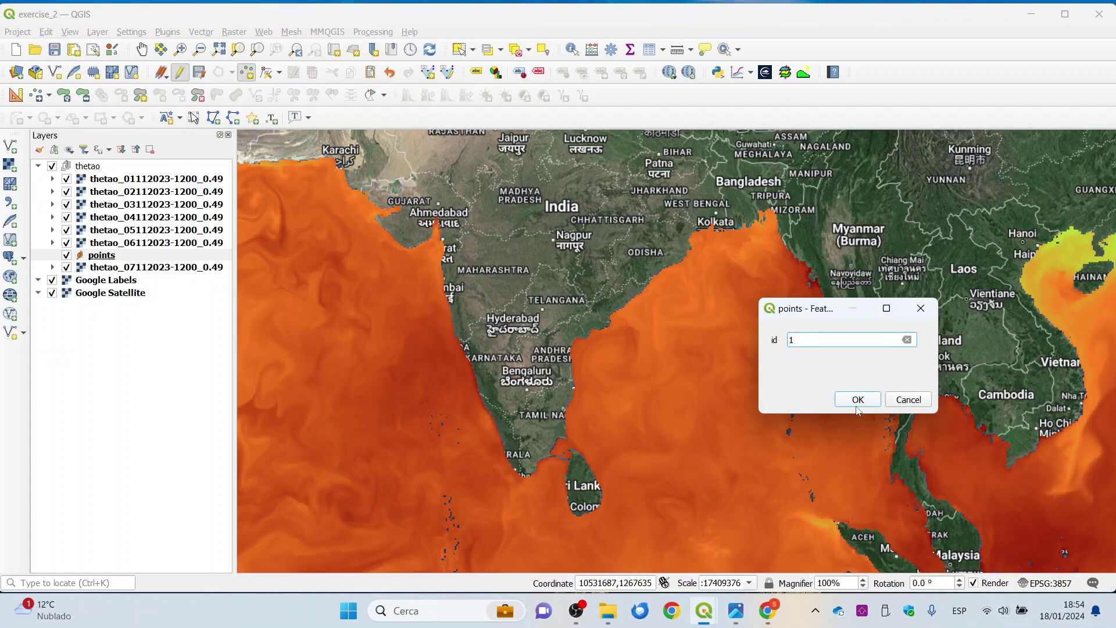
{"action": "left_click", "coordinate": [858, 400]}
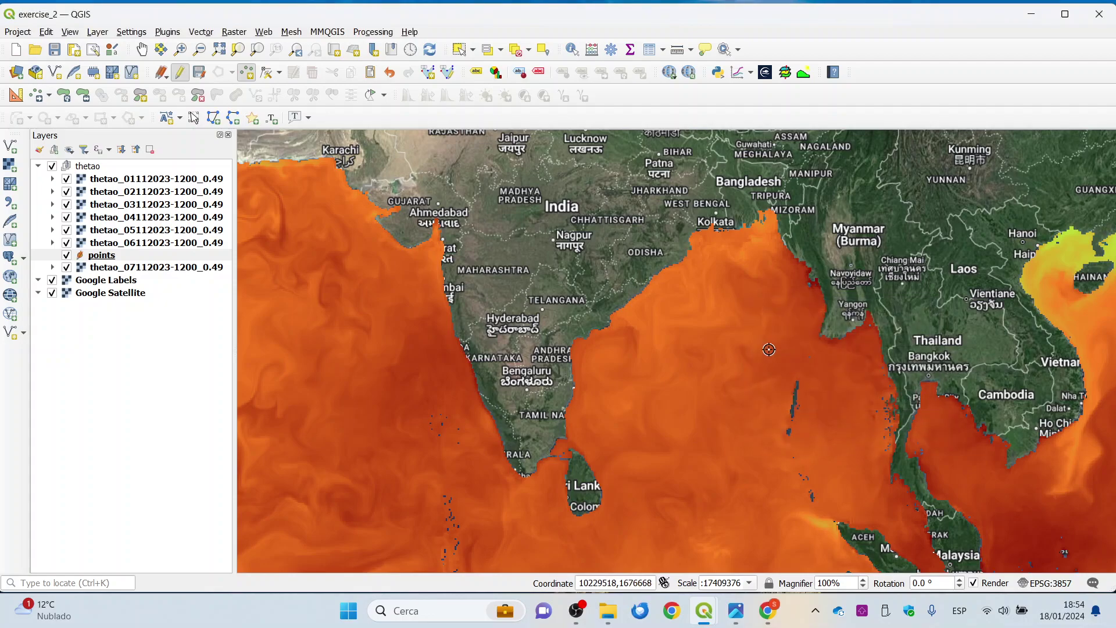
{"action": "left_click", "coordinate": [672, 273]}
{"action": "type", "text": "2"}
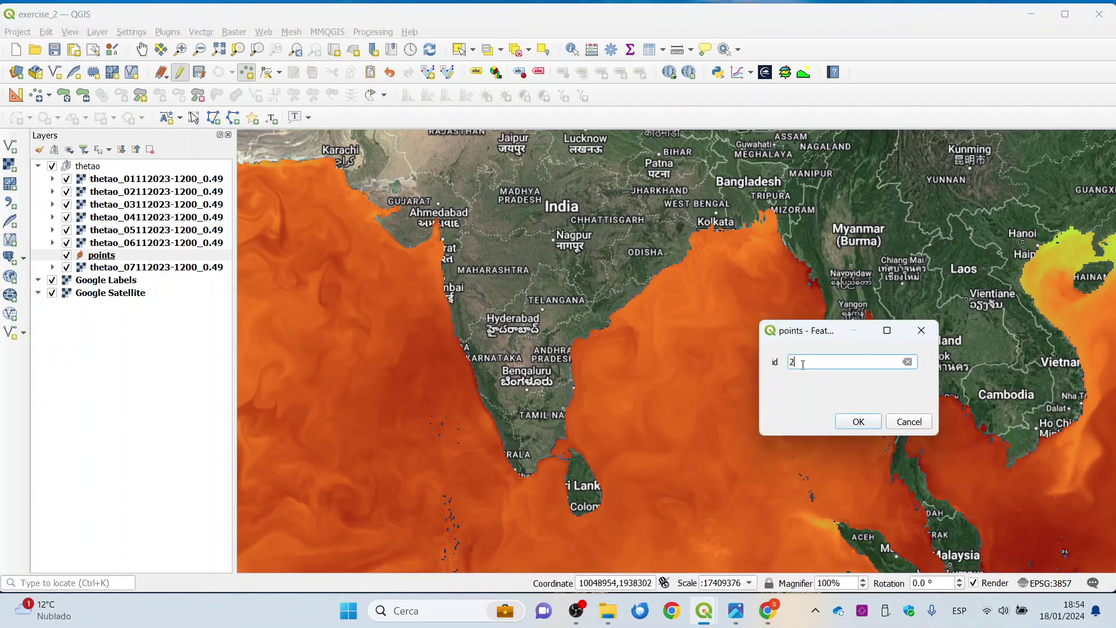
{"action": "left_click", "coordinate": [858, 421]}
{"action": "left_click_drag", "start_coordinate": [119, 259], "coordinate": [109, 174]}
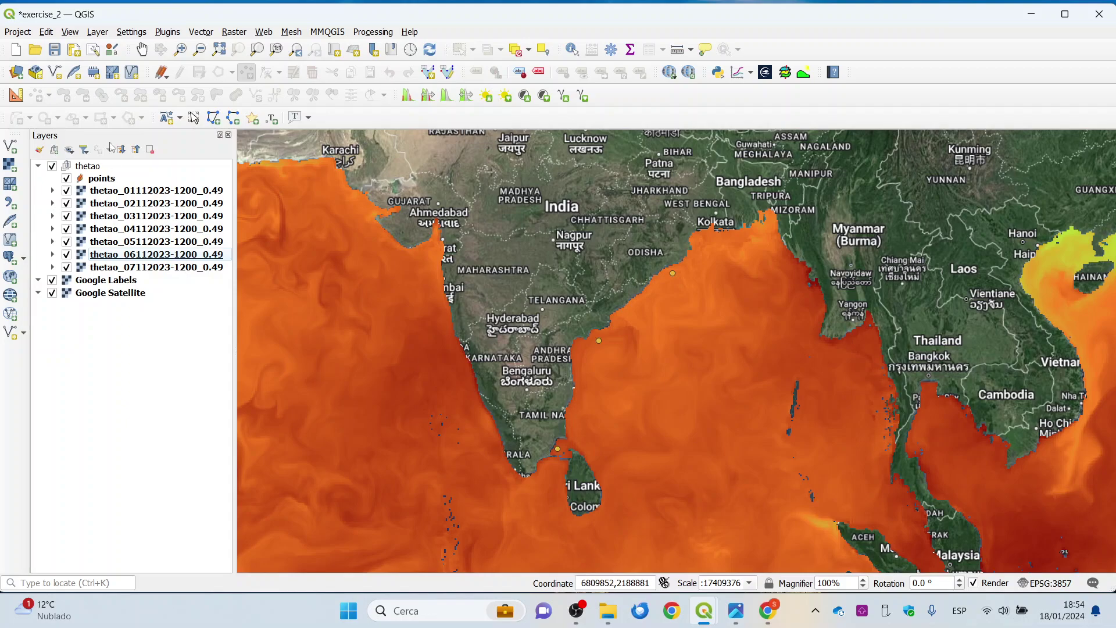
Stop editing the points layer and save its three new sample points.
{"action": "left_click", "coordinate": [116, 179]}
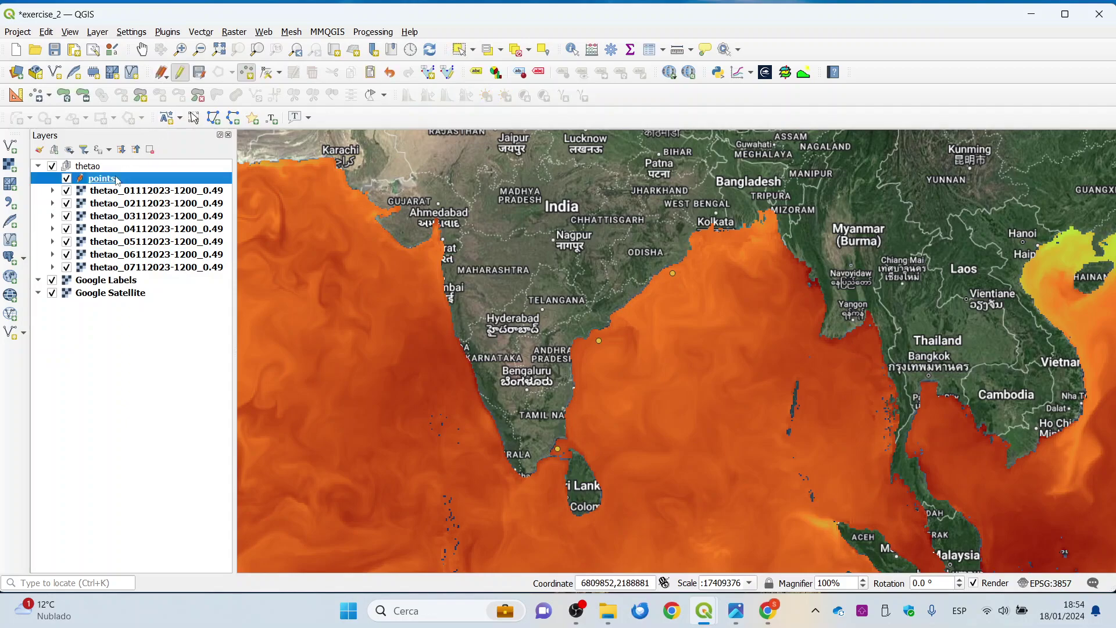
{"action": "left_click", "coordinate": [181, 74]}
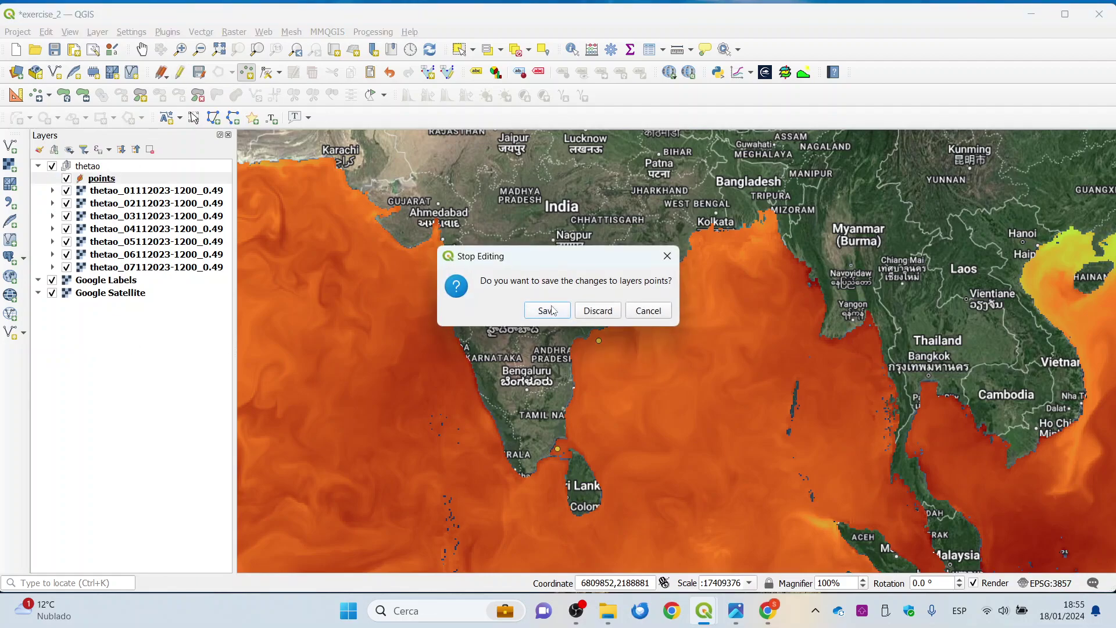
{"action": "left_click", "coordinate": [551, 310]}
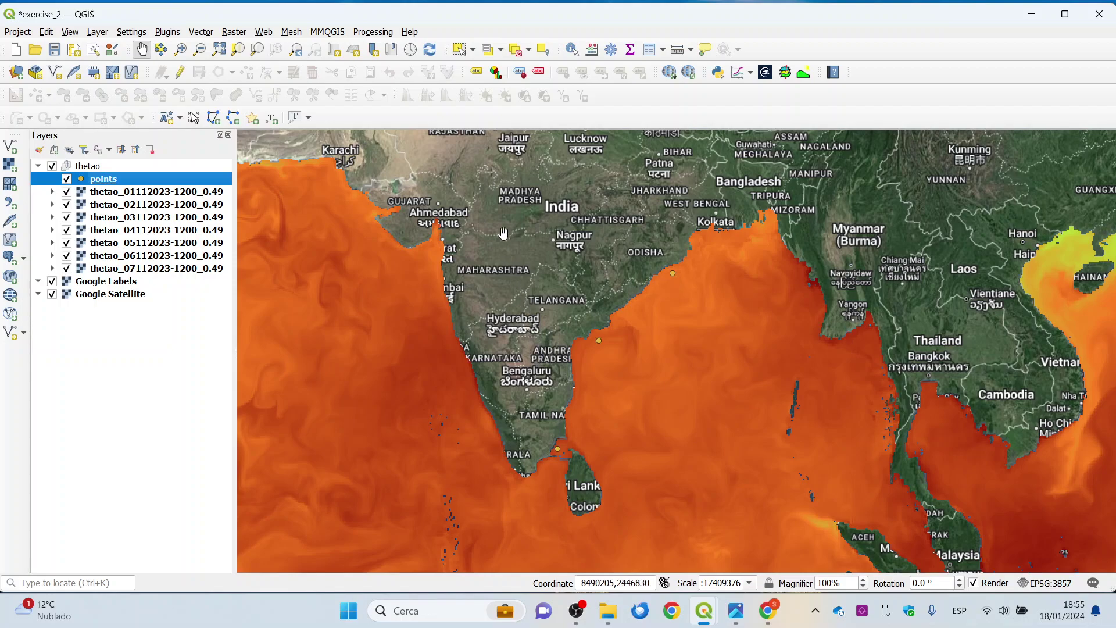
Open the Processing Toolbox, search 'Sample' and launch Sample raster values.
{"action": "left_click", "coordinate": [361, 32]}
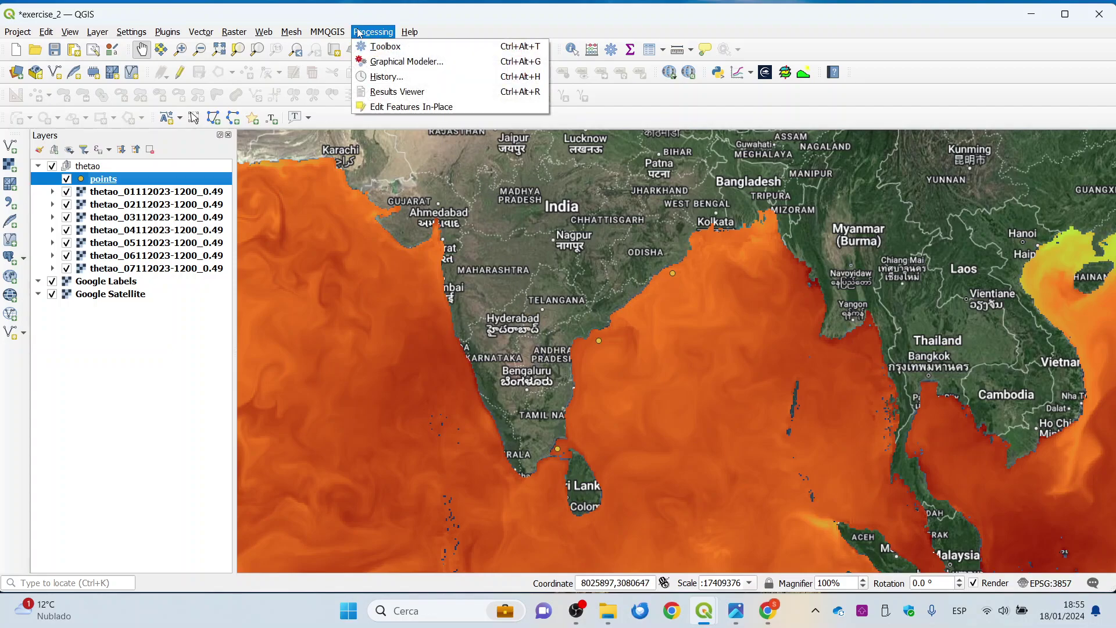
{"action": "left_click", "coordinate": [374, 47]}
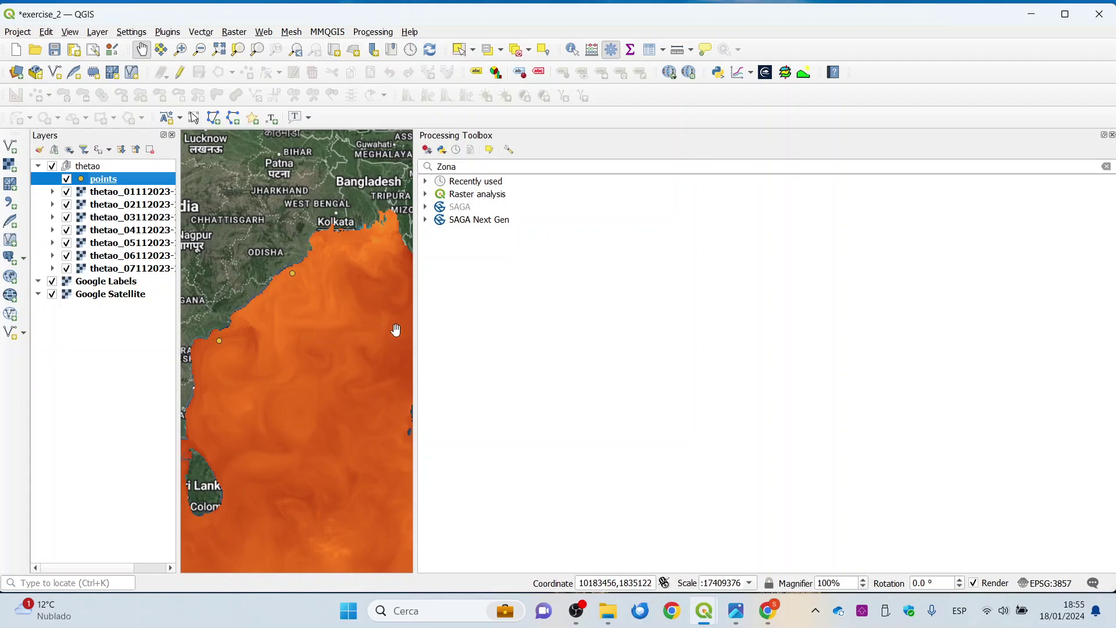
{"action": "left_click_drag", "start_coordinate": [414, 330], "coordinate": [693, 331]}
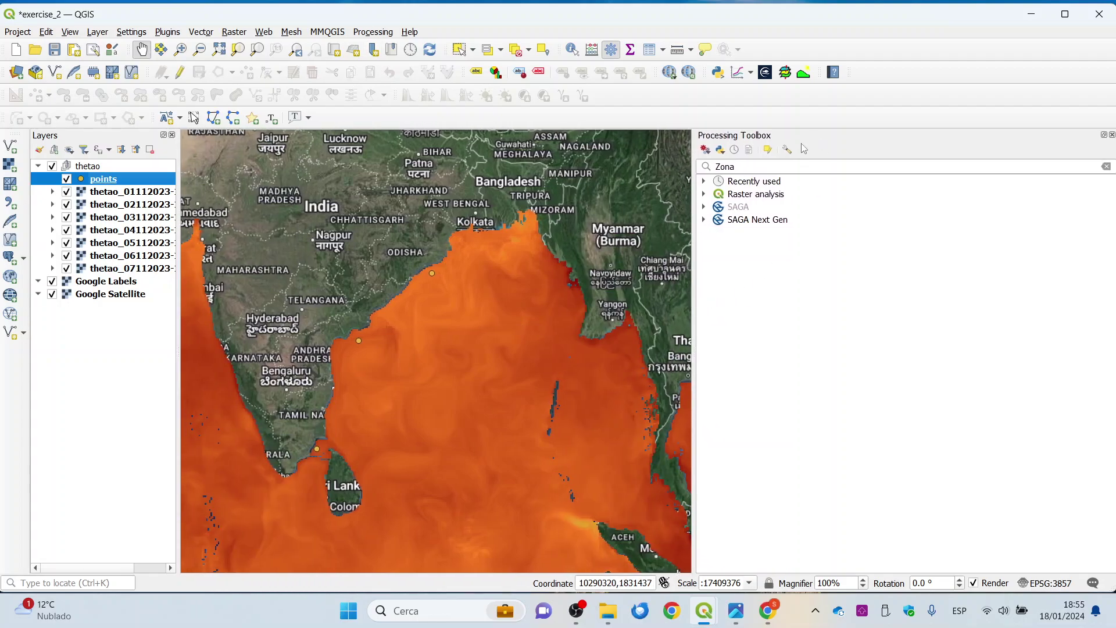
{"action": "left_click", "coordinate": [780, 167]}
{"action": "type", "text": "Sample"}
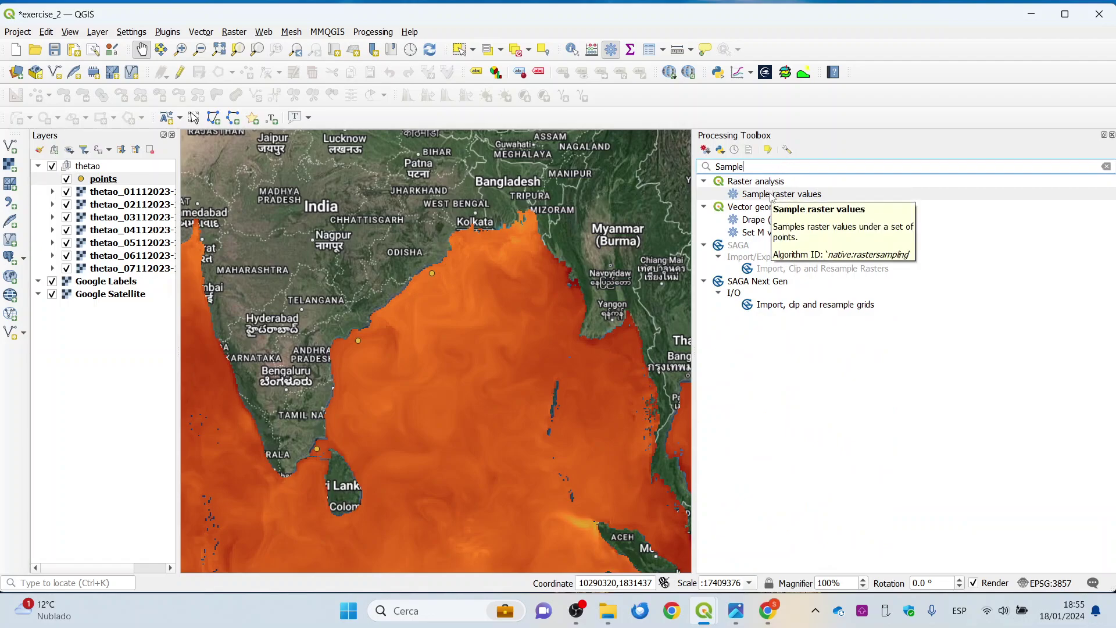
{"action": "double_click", "coordinate": [770, 195]}
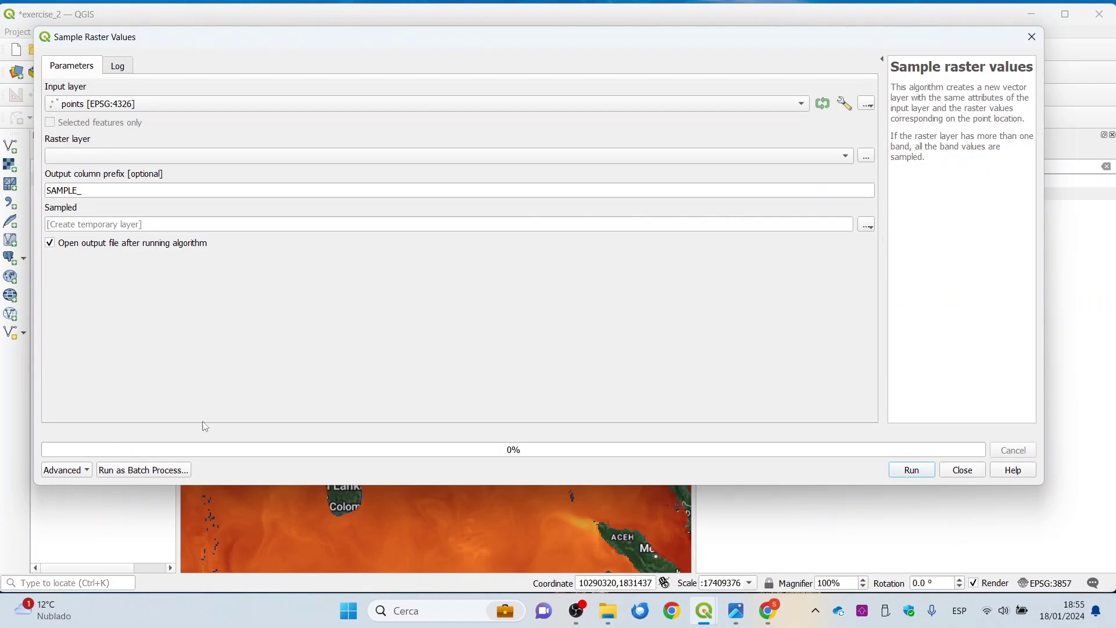
Switch Sample raster values to batch mode and widen the table columns.
{"action": "left_click", "coordinate": [154, 469]}
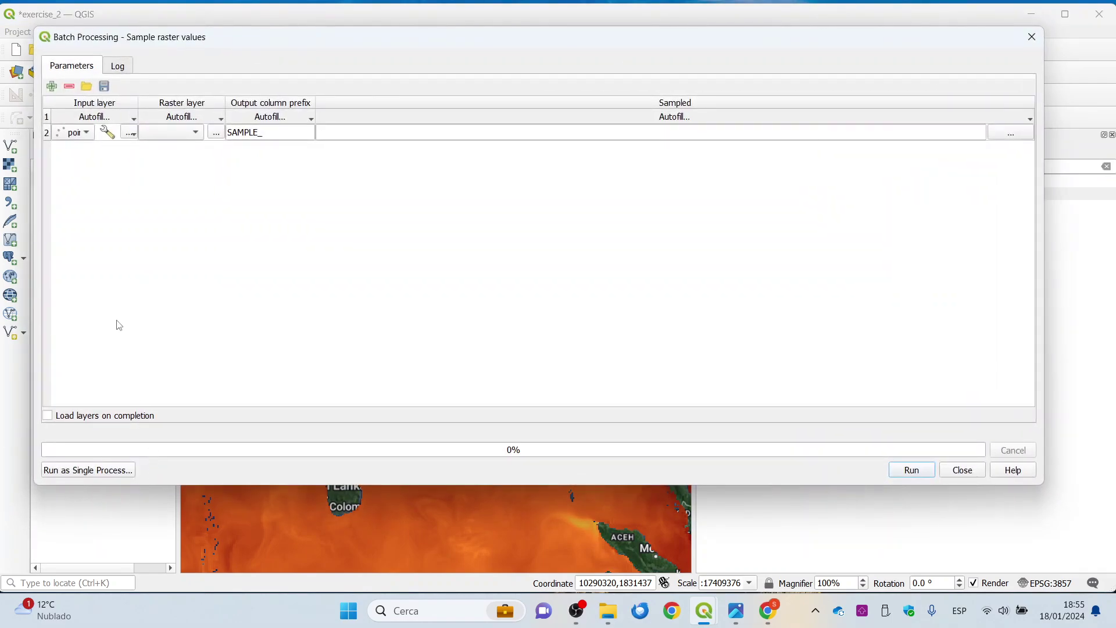
{"action": "double_click", "coordinate": [138, 102]}
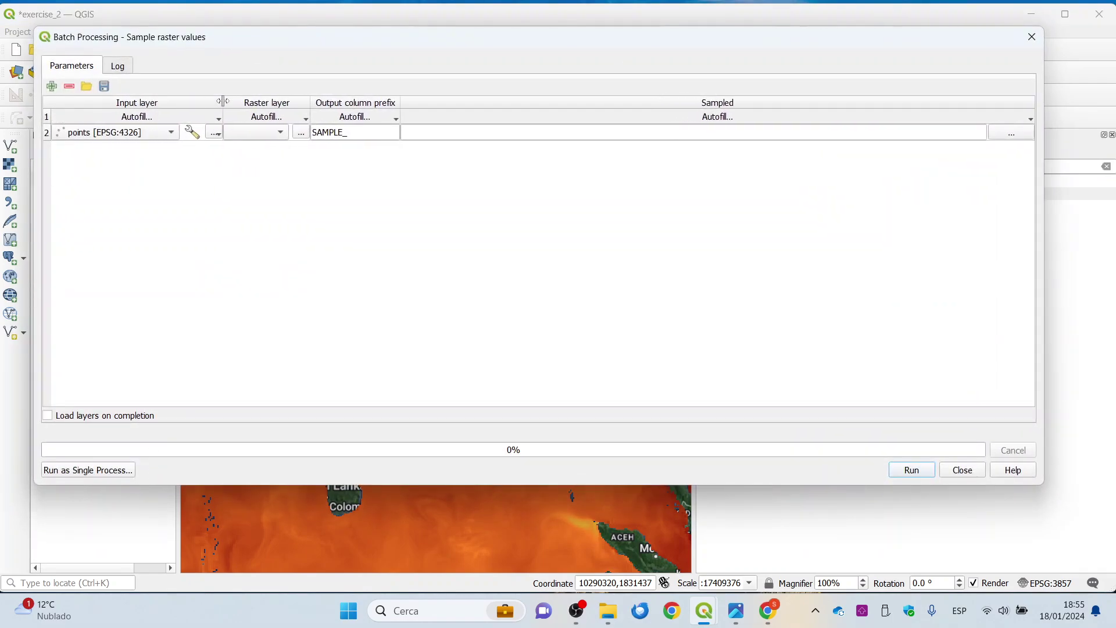
{"action": "left_click_drag", "start_coordinate": [310, 104], "coordinate": [372, 105]}
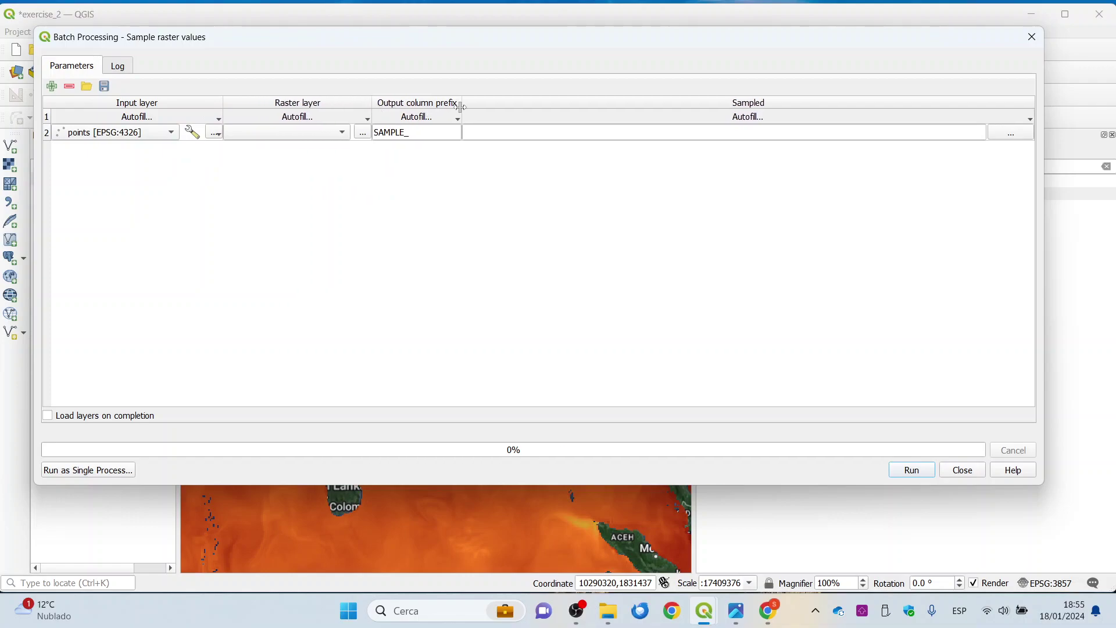
{"action": "left_click_drag", "start_coordinate": [462, 105], "coordinate": [501, 113]}
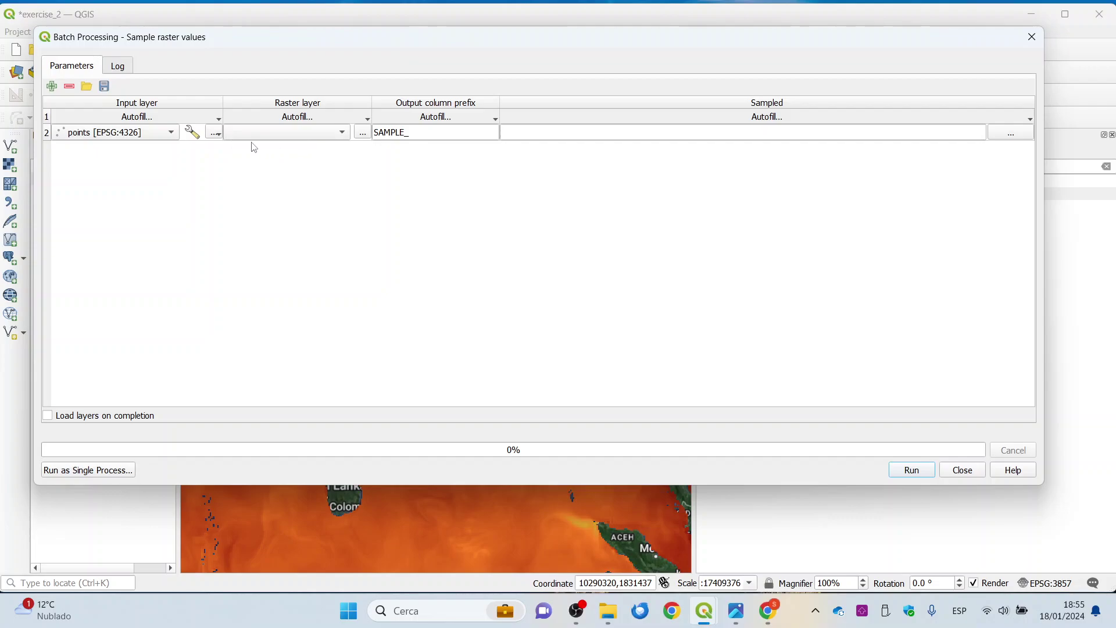
Autofill the raster column with the seven thetao 0.49 layers from the open layers.
{"action": "left_click", "coordinate": [365, 118]}
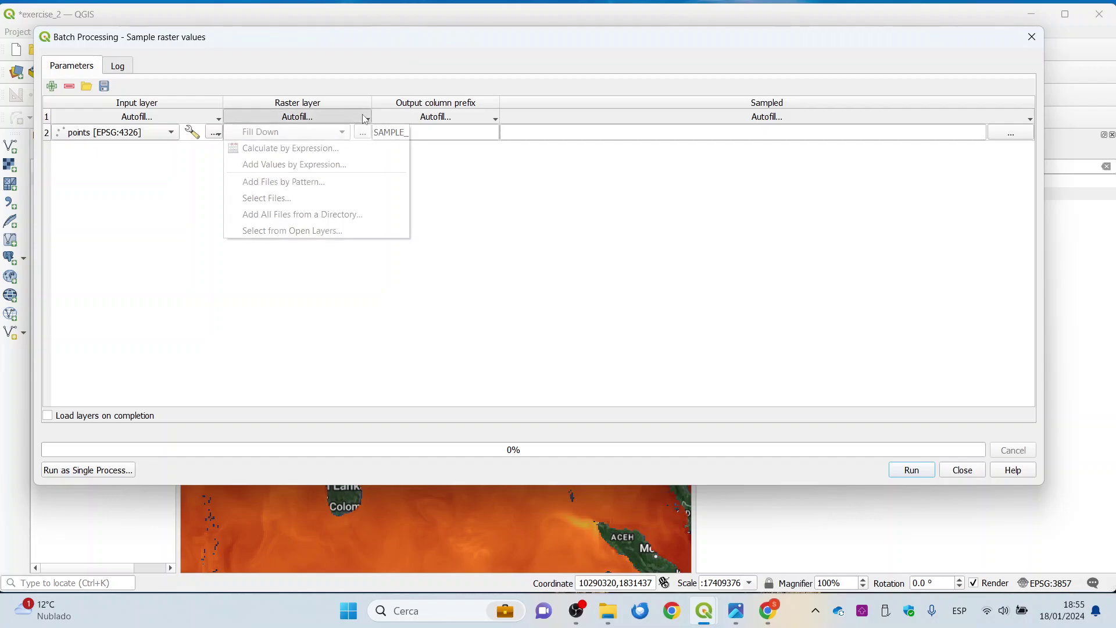
{"action": "left_click", "coordinate": [317, 231]}
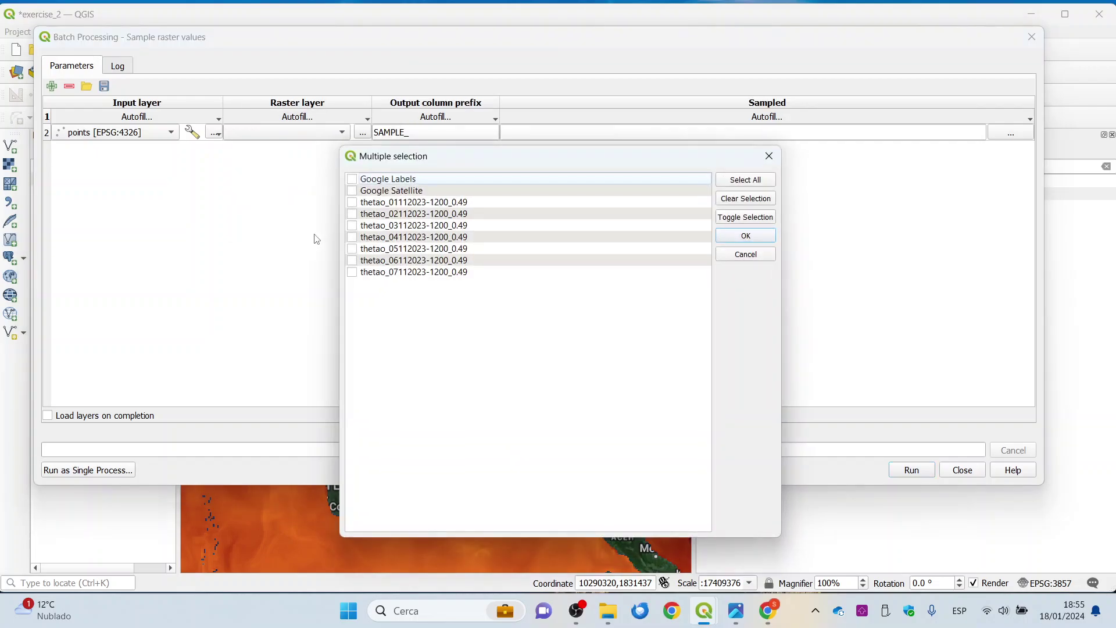
{"action": "left_click", "coordinate": [351, 203]}
{"action": "left_click", "coordinate": [351, 214]}
{"action": "left_click", "coordinate": [352, 225]}
{"action": "left_click", "coordinate": [352, 237]}
{"action": "left_click", "coordinate": [357, 259]}
{"action": "left_click", "coordinate": [351, 249]}
{"action": "left_click", "coordinate": [352, 261]}
{"action": "left_click", "coordinate": [352, 272]}
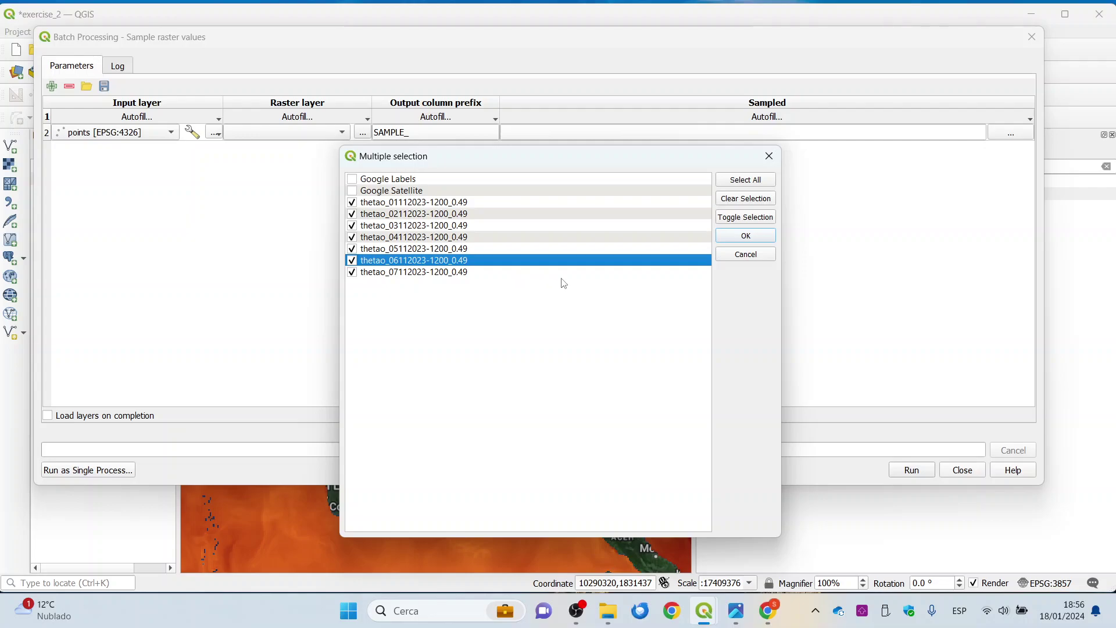
{"action": "left_click", "coordinate": [746, 237]}
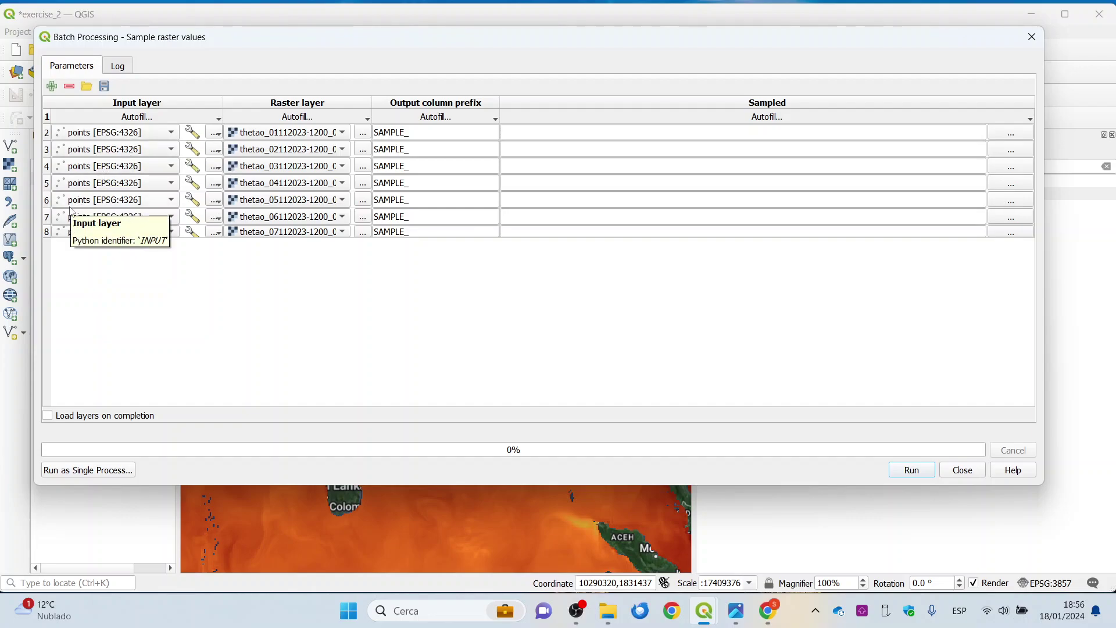
Set the first output file to points_ inside the exercise_2 folder.
{"action": "left_click", "coordinate": [1024, 133]}
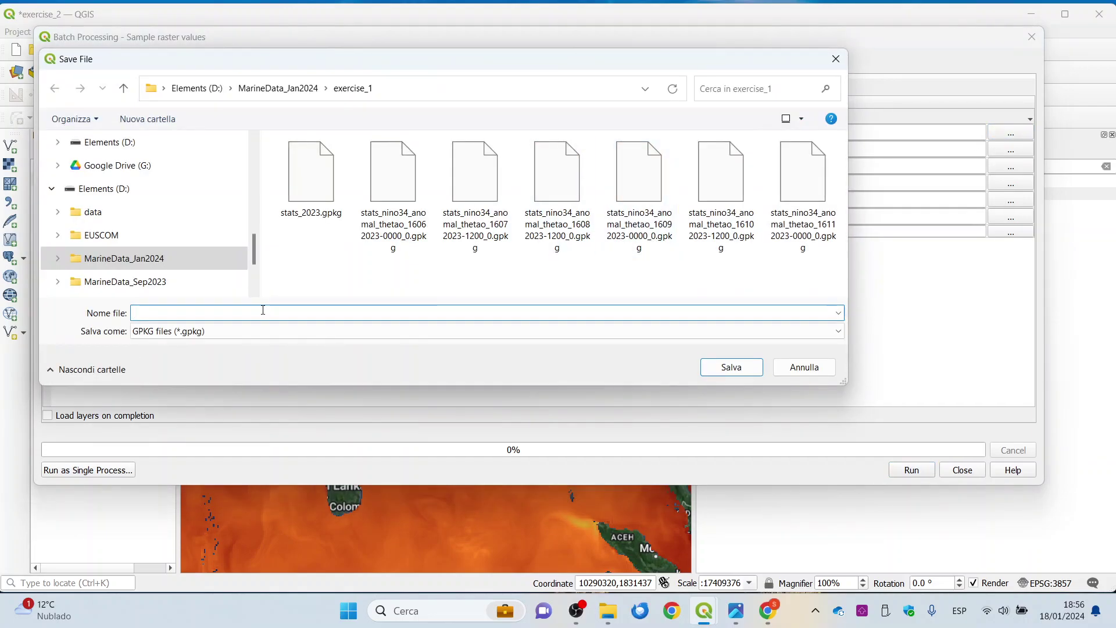
{"action": "left_click", "coordinate": [314, 88]}
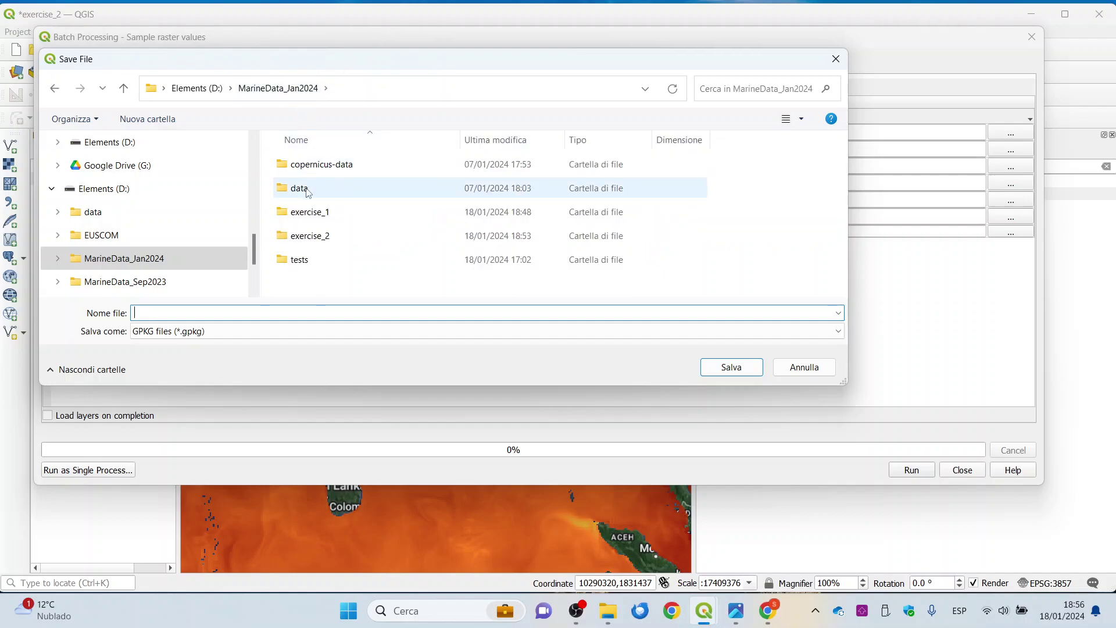
{"action": "double_click", "coordinate": [309, 235]}
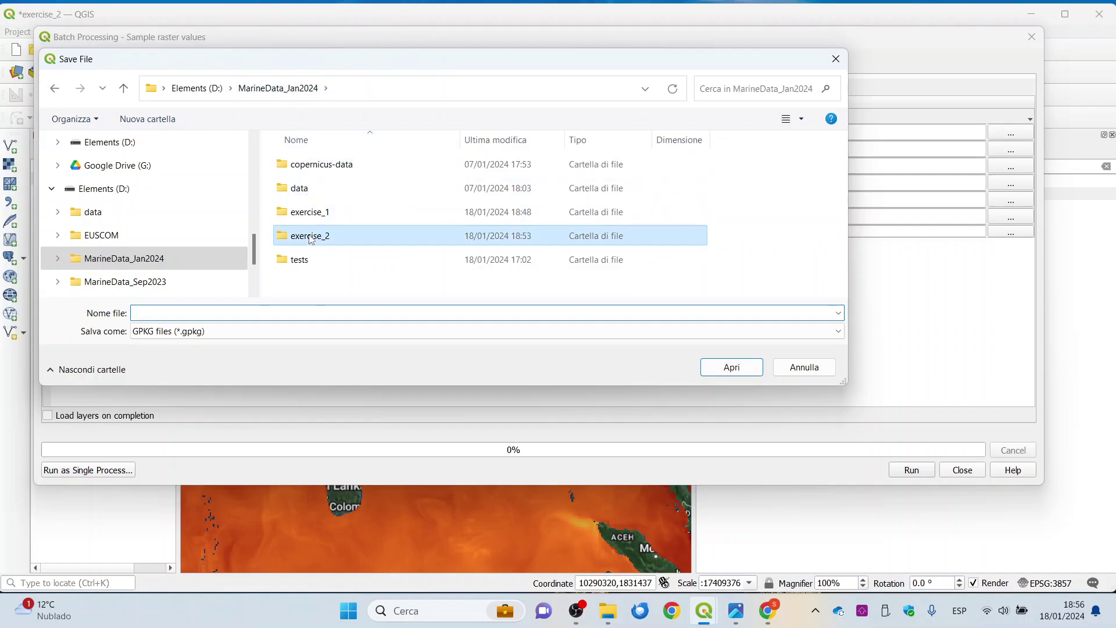
{"action": "left_click", "coordinate": [198, 312]}
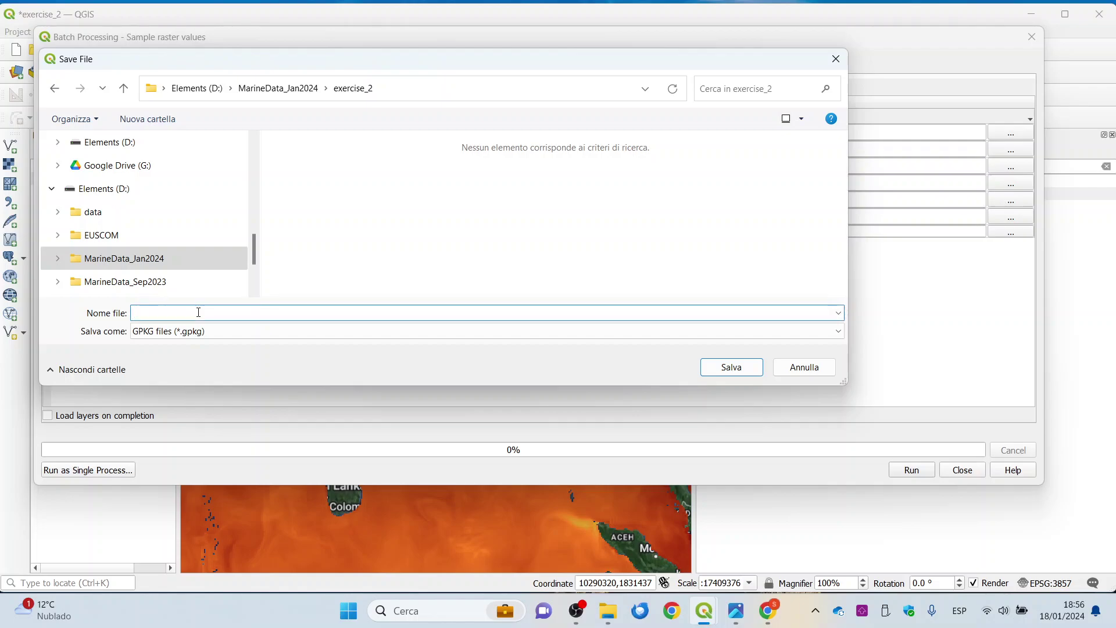
{"action": "type", "text": "points_"}
{"action": "left_click", "coordinate": [751, 369]}
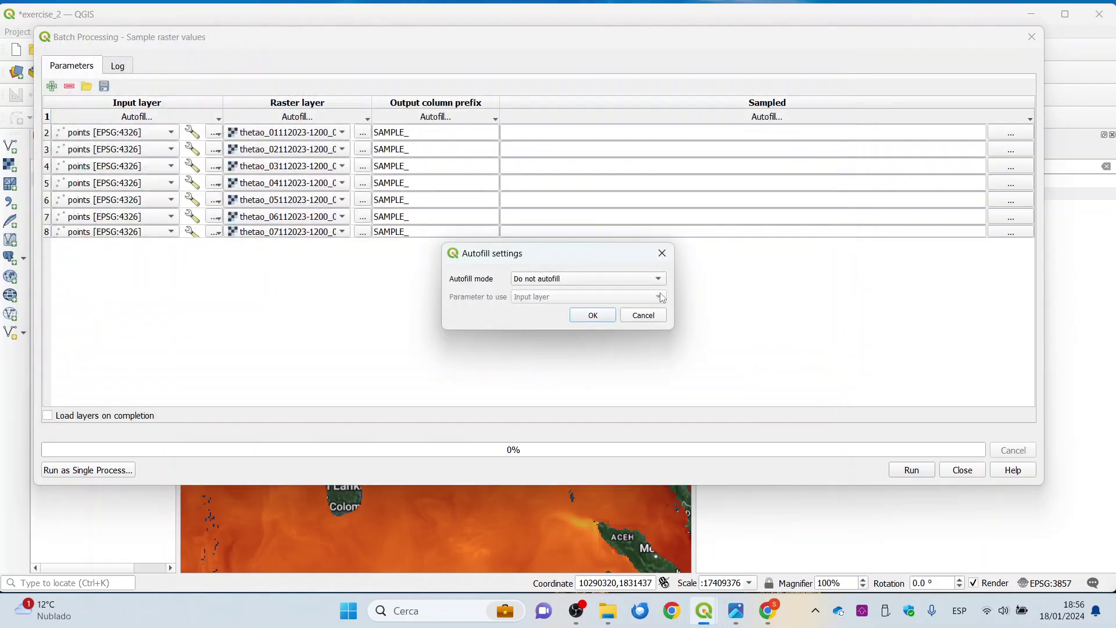
Fill all output names from the Raster layer parameter and load the layers on completion.
{"action": "left_click", "coordinate": [602, 279]}
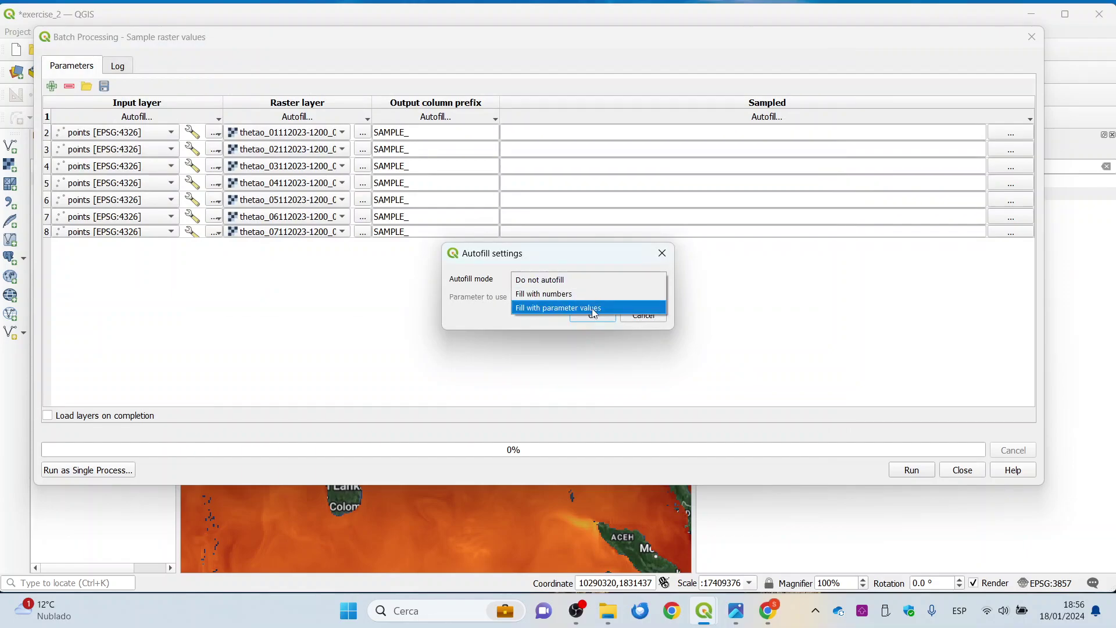
{"action": "left_click", "coordinate": [594, 308]}
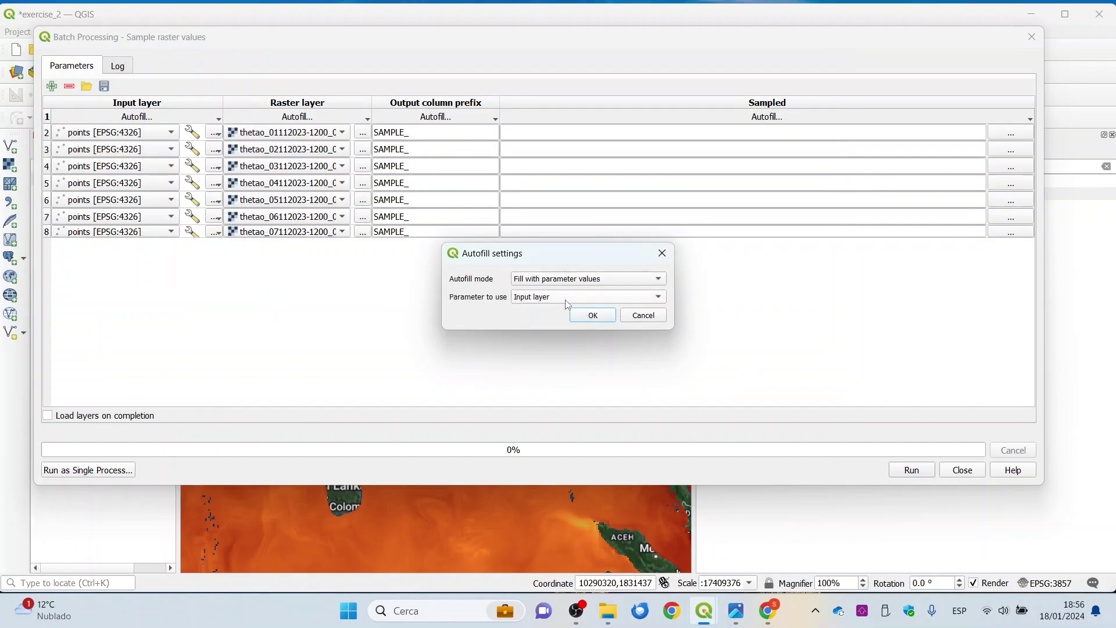
{"action": "left_click", "coordinate": [568, 300]}
{"action": "left_click", "coordinate": [568, 314]}
{"action": "left_click", "coordinate": [589, 316]}
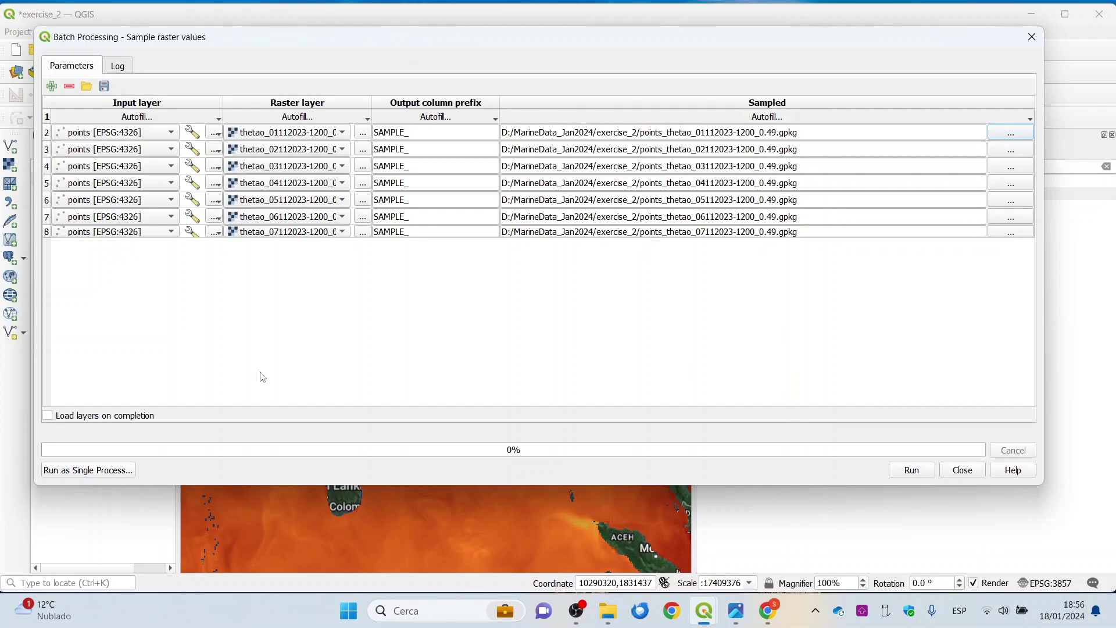
{"action": "left_click", "coordinate": [77, 419]}
Run the batch sampling to produce points_thetao_01112023–07112023, then close the Processing Toolbox.
{"action": "left_click", "coordinate": [912, 470]}
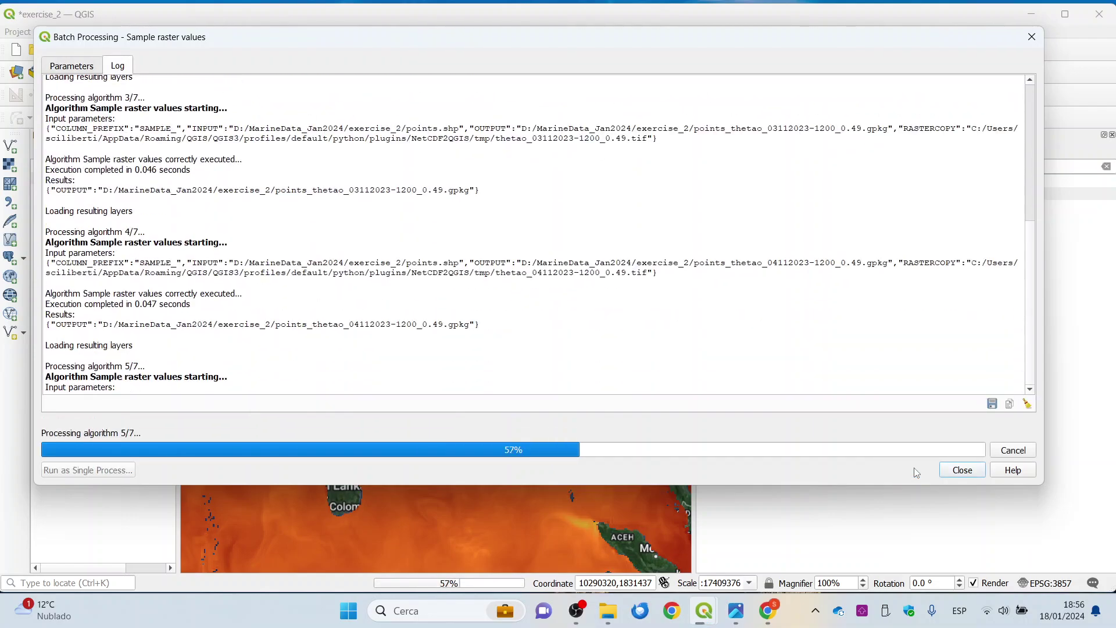
{"action": "left_click", "coordinate": [957, 471]}
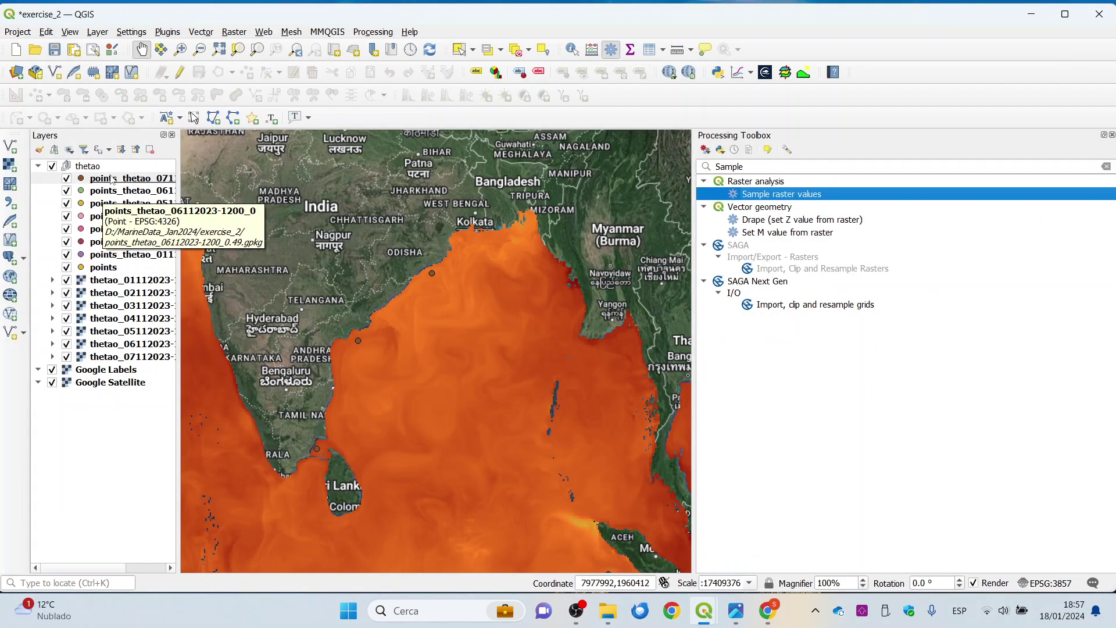
{"action": "left_click", "coordinate": [1112, 135]}
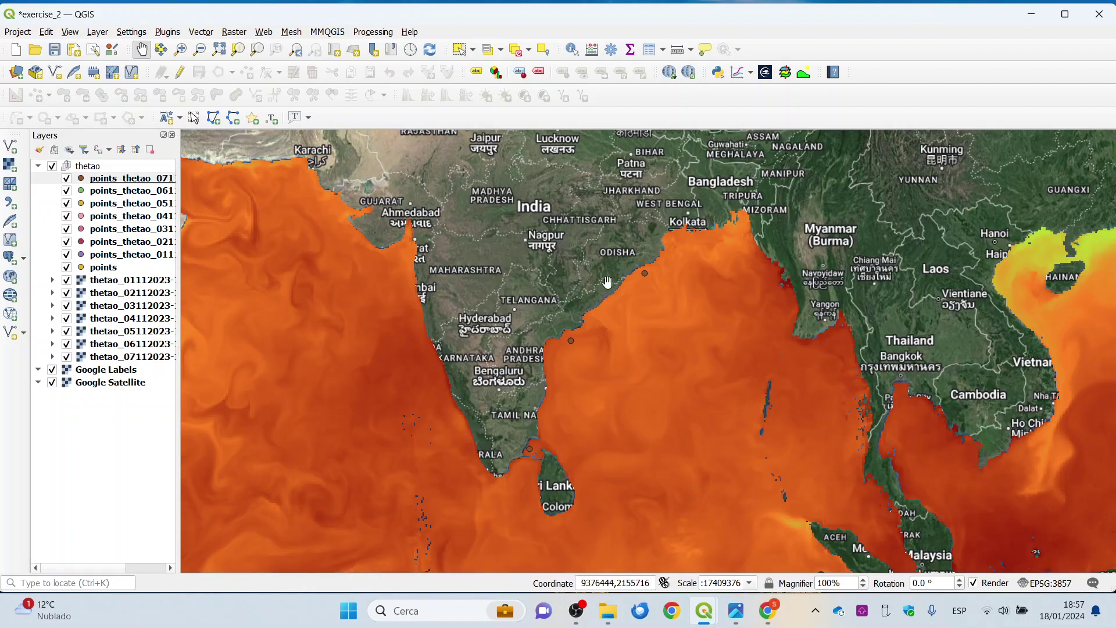
{"action": "right_click", "coordinate": [105, 181]}
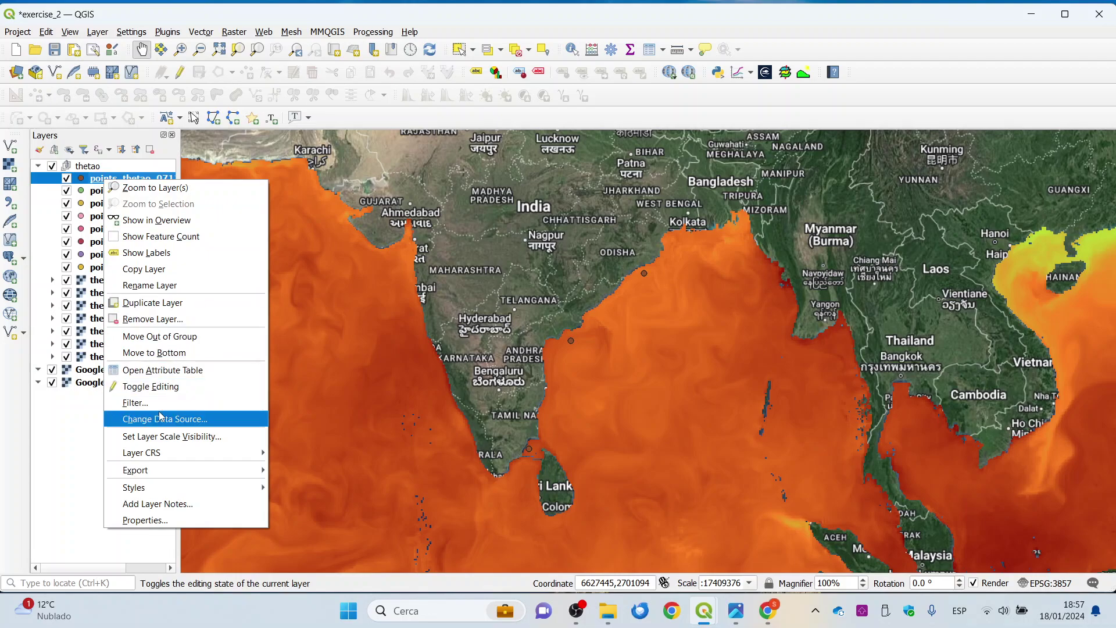
{"action": "left_click", "coordinate": [161, 370]}
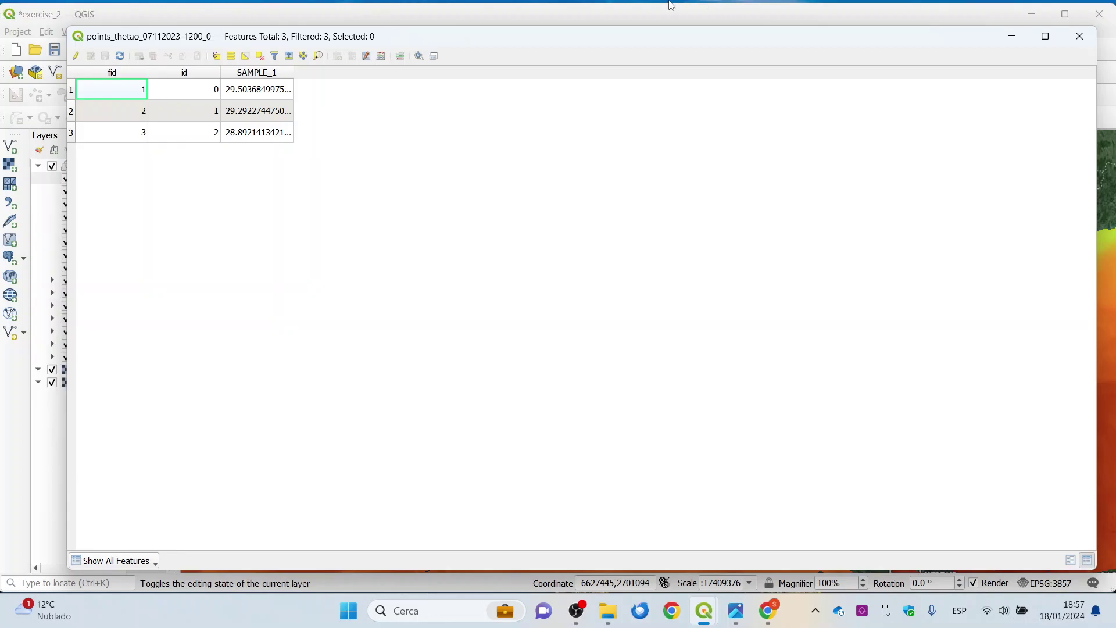
{"action": "left_click", "coordinate": [1099, 18]}
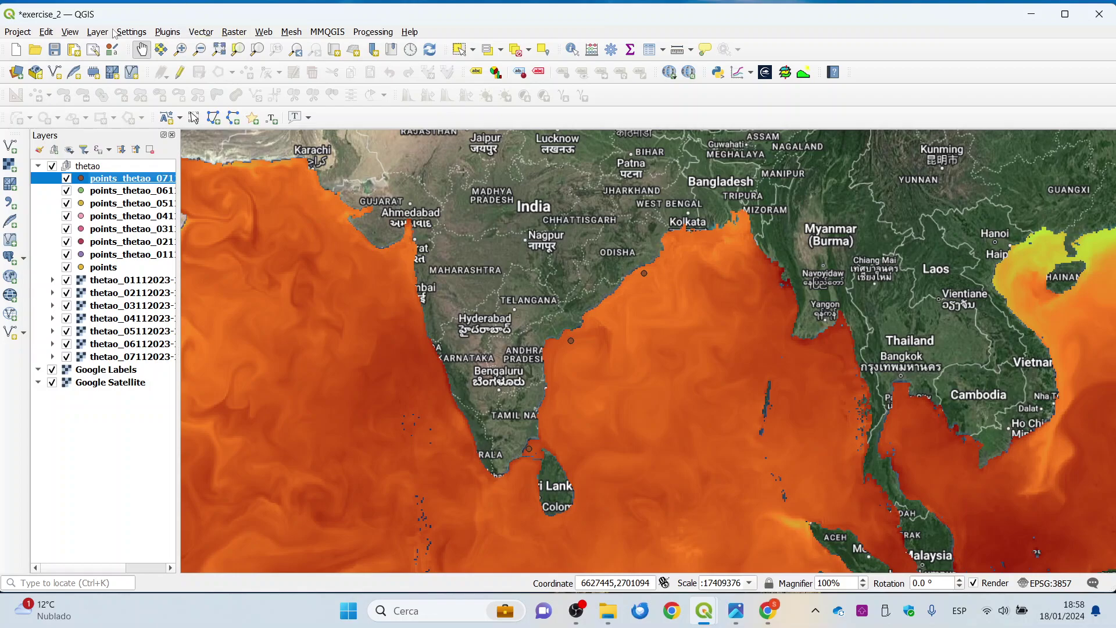
Open the Merge Vector Layers tool from the Vector menu as a batch process.
{"action": "left_click", "coordinate": [200, 32]}
{"action": "mouse_move", "coordinate": [262, 121]}
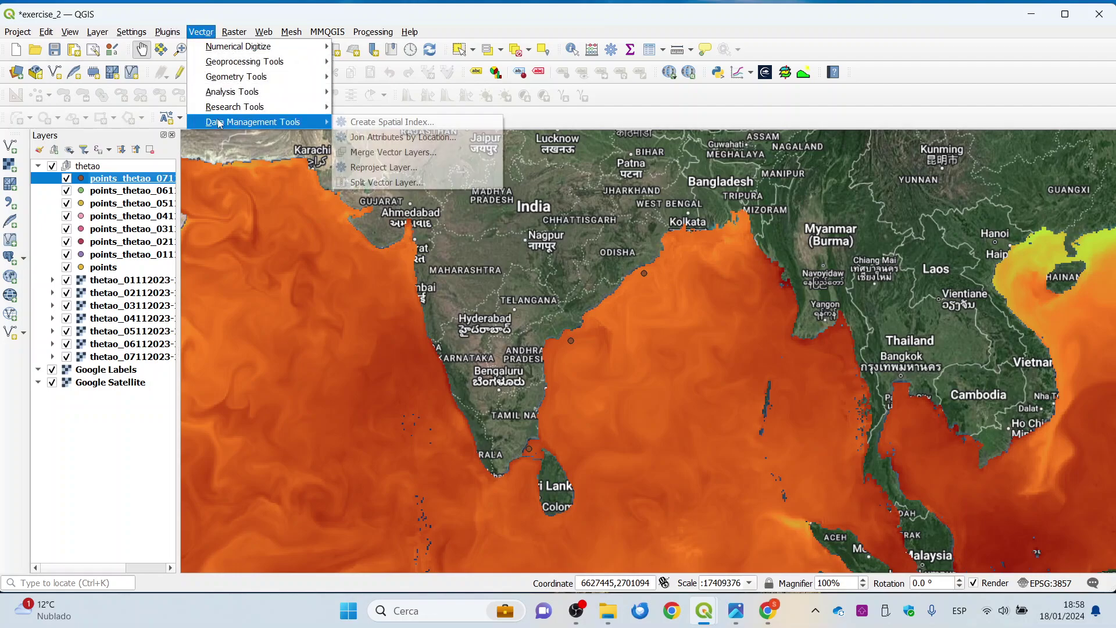
{"action": "left_click", "coordinate": [391, 153]}
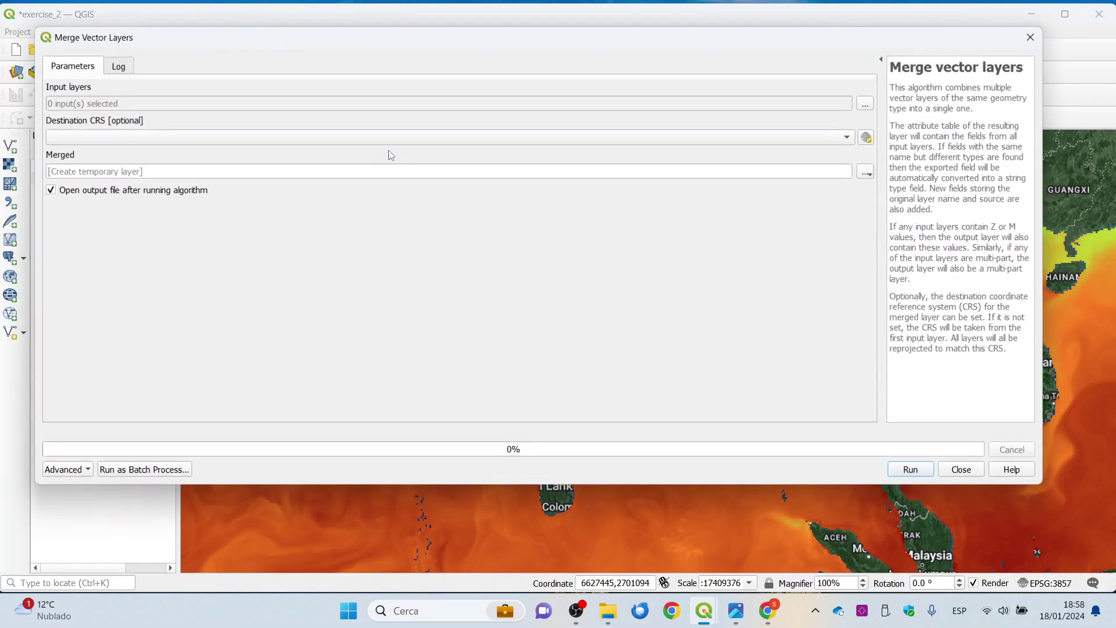
{"action": "left_click", "coordinate": [132, 470]}
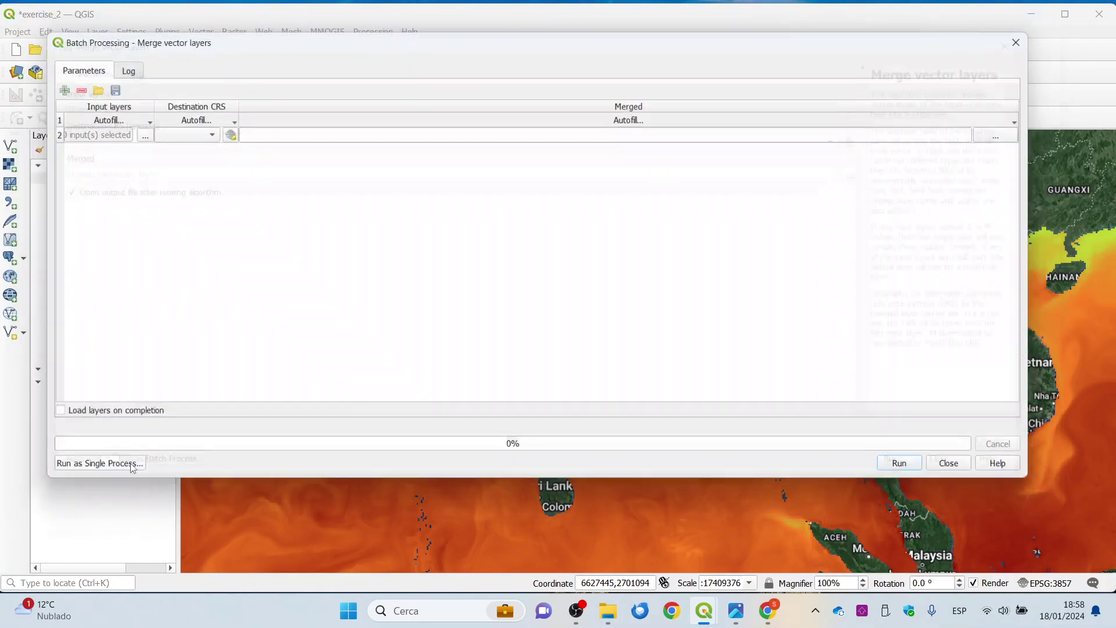
Choose the seven points_thetao layers (01112023–07112023) as inputs and leave the destination CRS unset.
{"action": "left_click", "coordinate": [133, 136]}
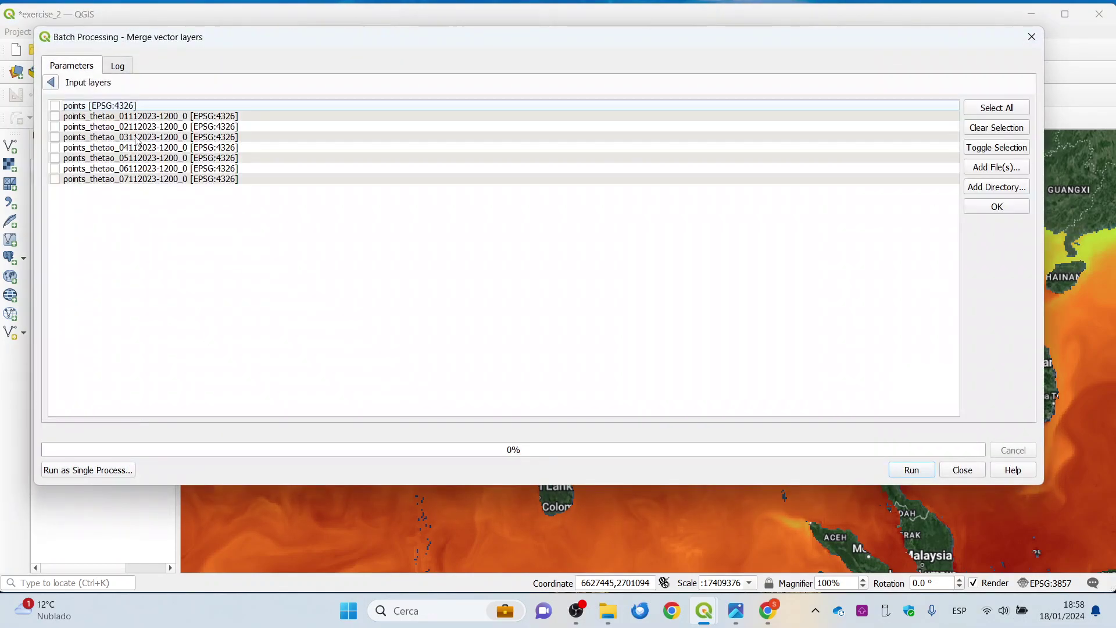
{"action": "left_click", "coordinate": [57, 117]}
{"action": "left_click", "coordinate": [57, 127]}
{"action": "left_click", "coordinate": [62, 145]}
{"action": "left_click", "coordinate": [55, 137]}
{"action": "left_click", "coordinate": [55, 148]}
{"action": "left_click", "coordinate": [56, 159]}
{"action": "left_click", "coordinate": [56, 169]}
{"action": "left_click", "coordinate": [56, 179]}
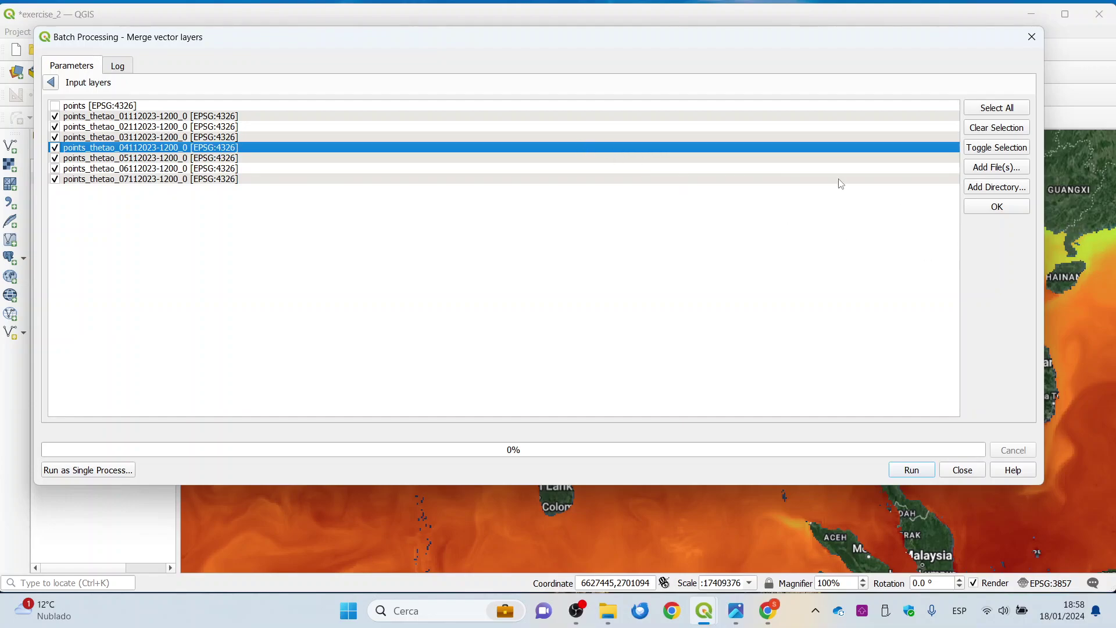
{"action": "left_click", "coordinate": [51, 82]}
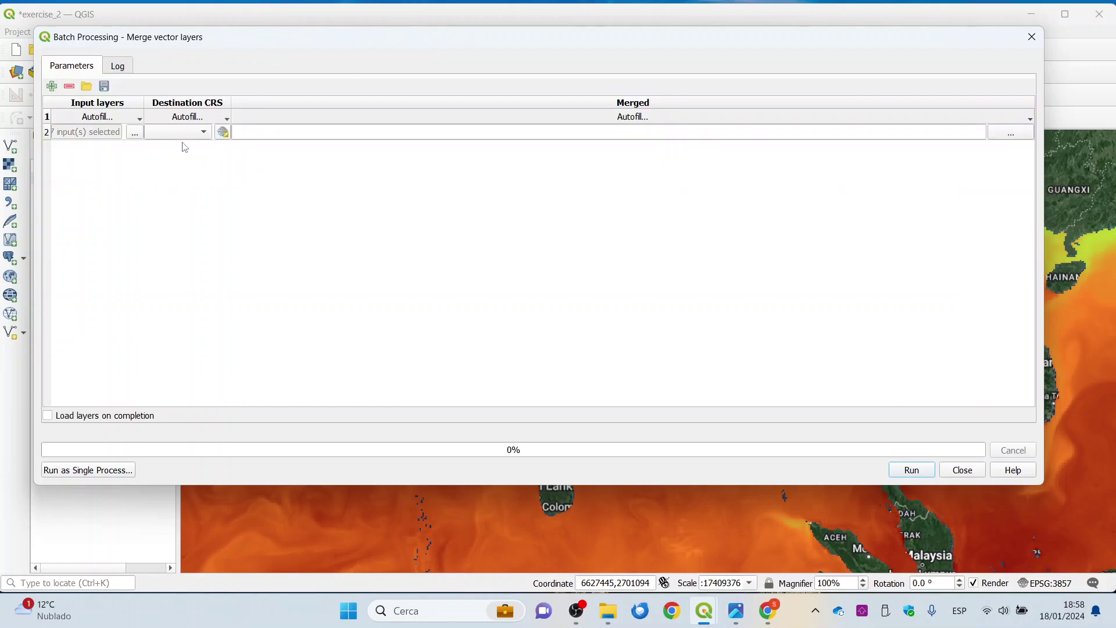
{"action": "left_click", "coordinate": [185, 133]}
{"action": "left_click", "coordinate": [185, 137]}
{"action": "left_click", "coordinate": [575, 134]}
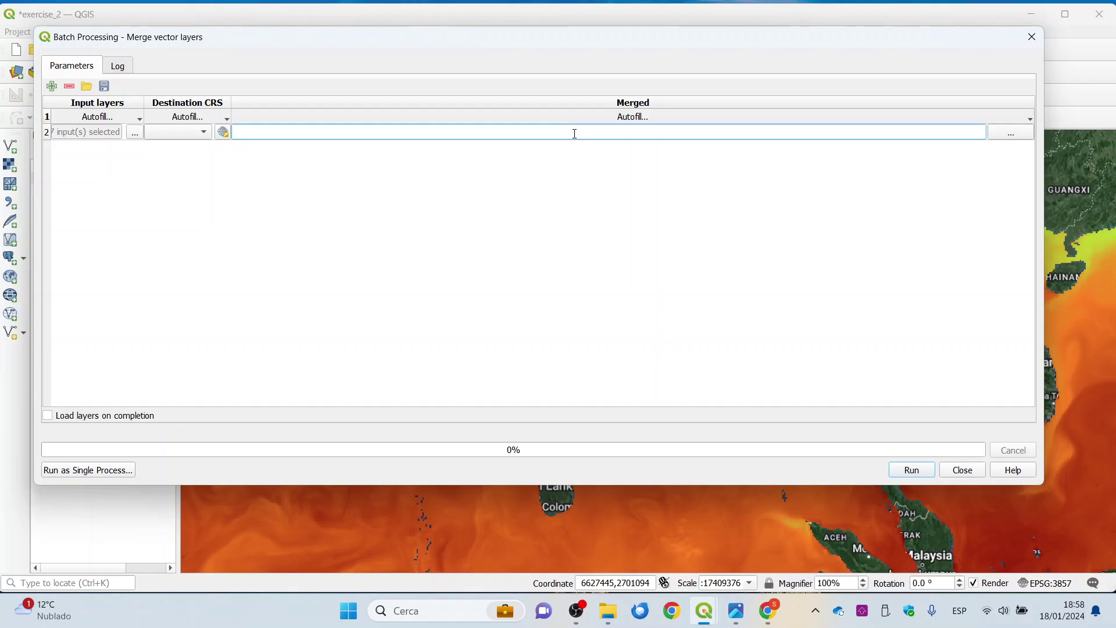
{"action": "left_click", "coordinate": [1009, 136]}
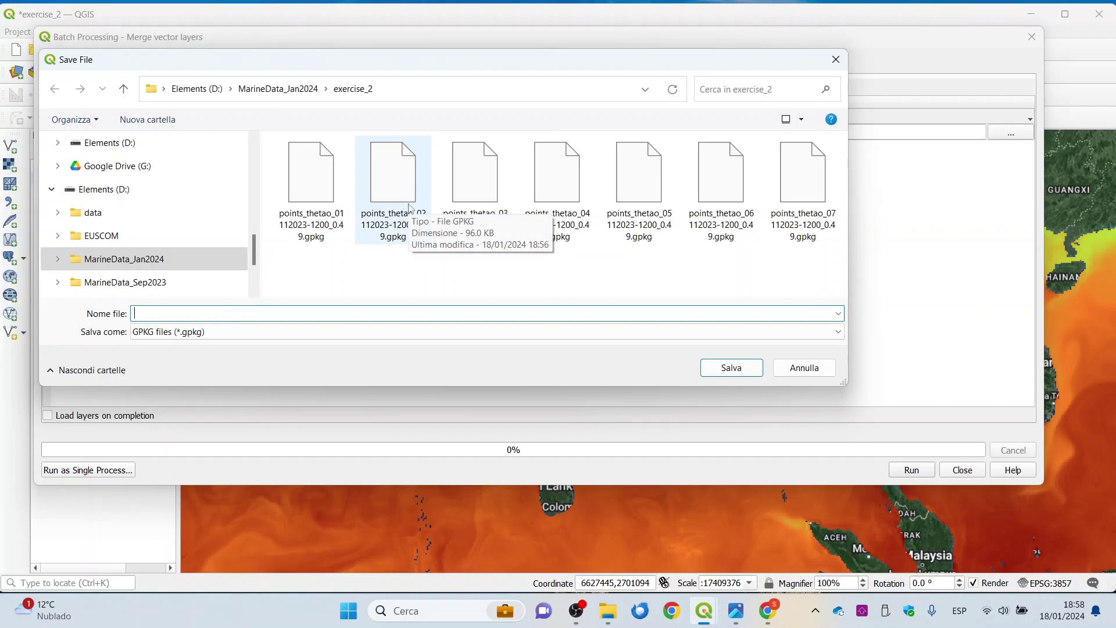
{"action": "type", "text": "matrix"}
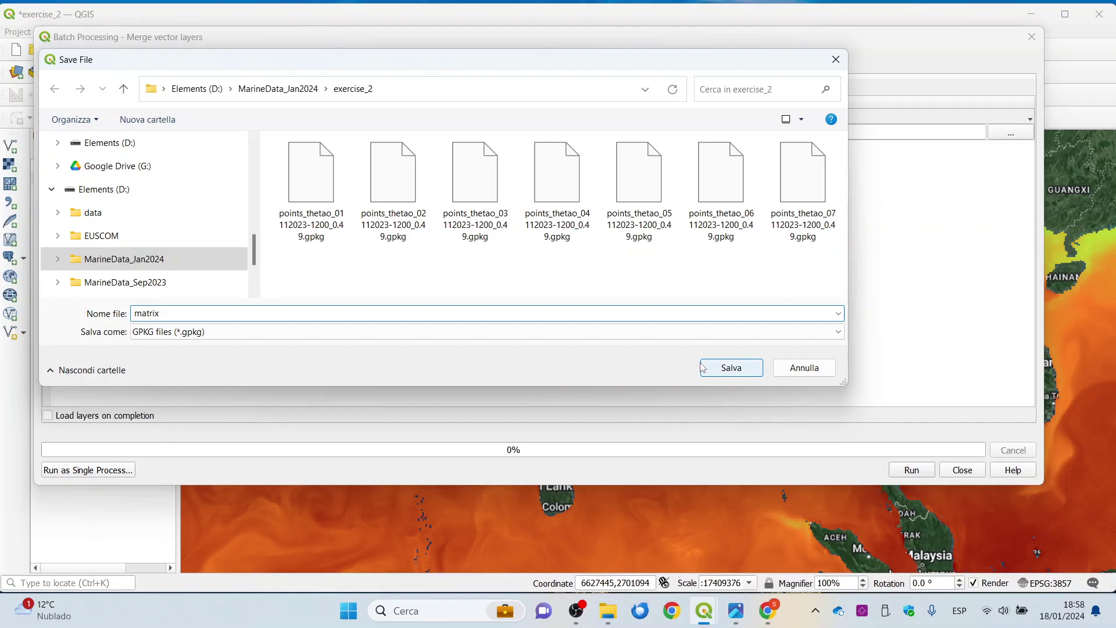
{"action": "type", "text": "_20231101-20231107"}
{"action": "left_click", "coordinate": [724, 368]}
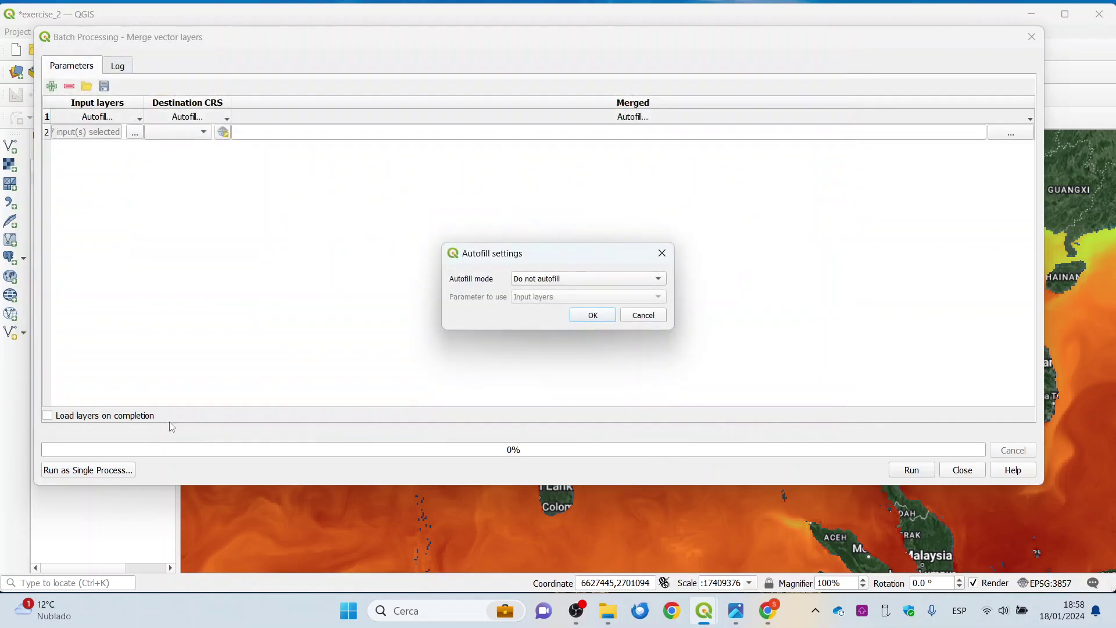
{"action": "left_click", "coordinate": [581, 315]}
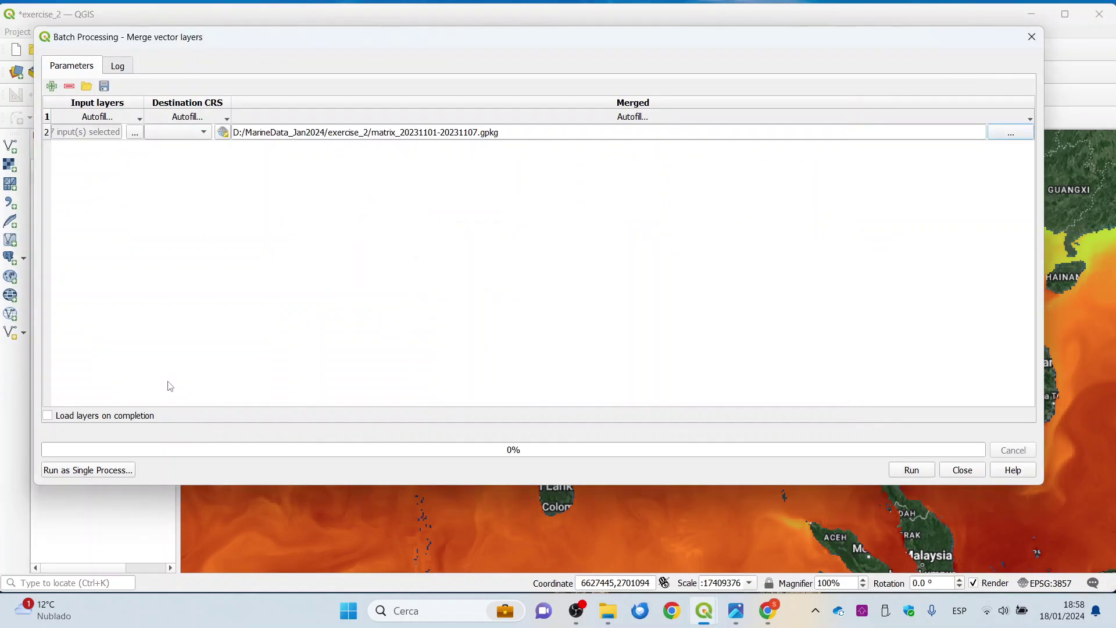
{"action": "left_click", "coordinate": [63, 416]}
{"action": "left_click", "coordinate": [920, 474]}
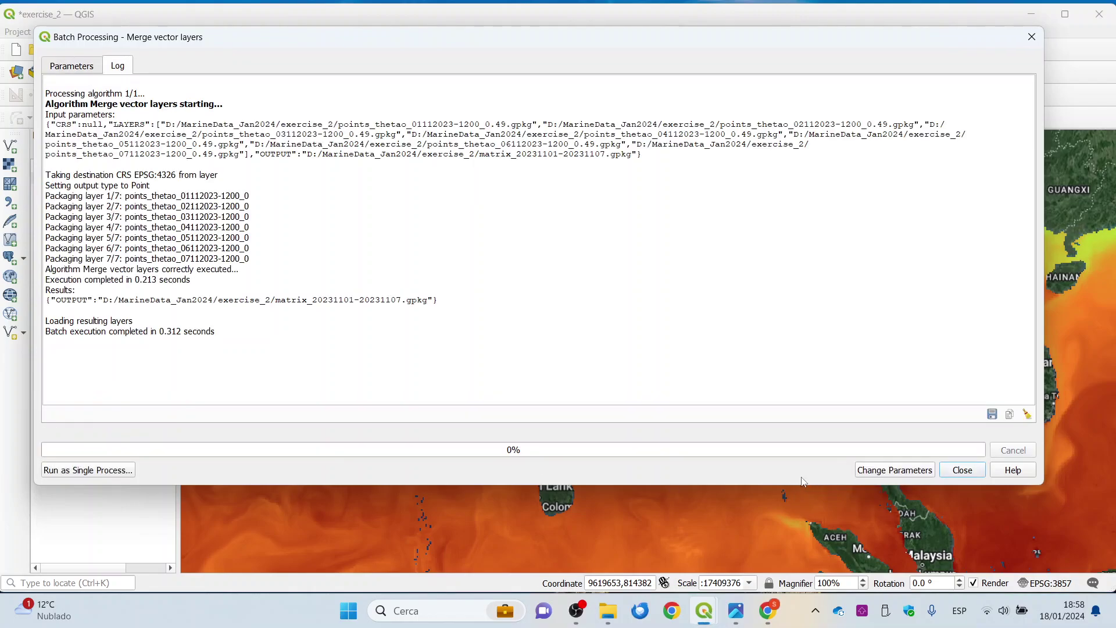
Close the batch dialog and hide all seven points_thetao layers in the Layers panel.
{"action": "left_click", "coordinate": [961, 472]}
{"action": "left_click", "coordinate": [66, 191]}
{"action": "left_click", "coordinate": [67, 204]}
{"action": "left_click", "coordinate": [66, 216]}
{"action": "left_click", "coordinate": [66, 229]}
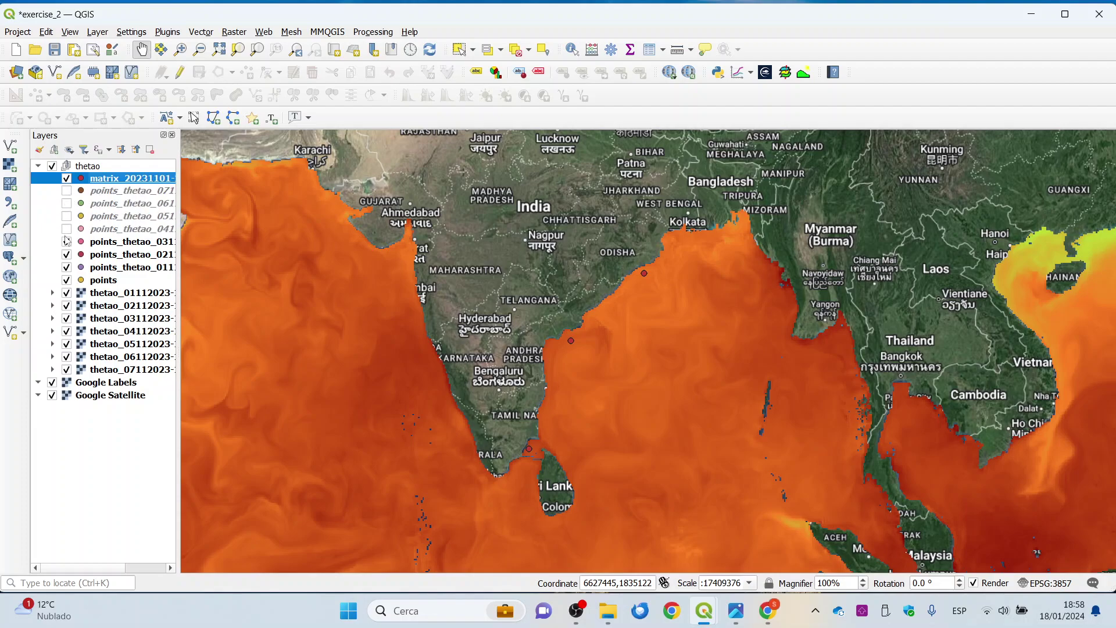
{"action": "left_click", "coordinate": [67, 242]}
{"action": "left_click", "coordinate": [66, 254]}
{"action": "left_click", "coordinate": [66, 267]}
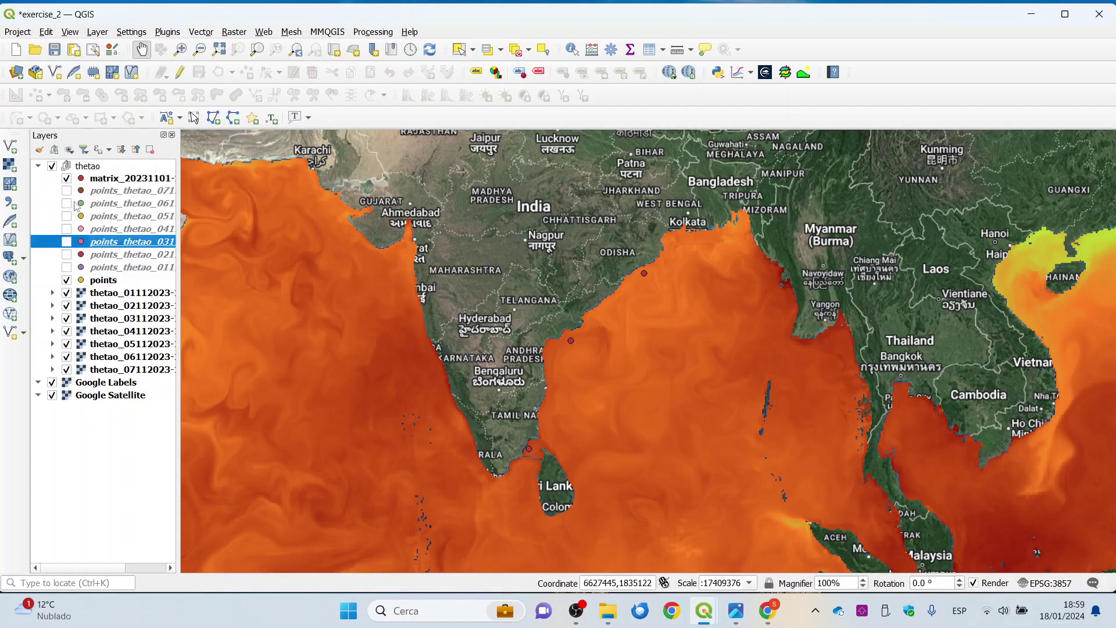
{"action": "left_click", "coordinate": [97, 180]}
{"action": "right_click", "coordinate": [98, 180]}
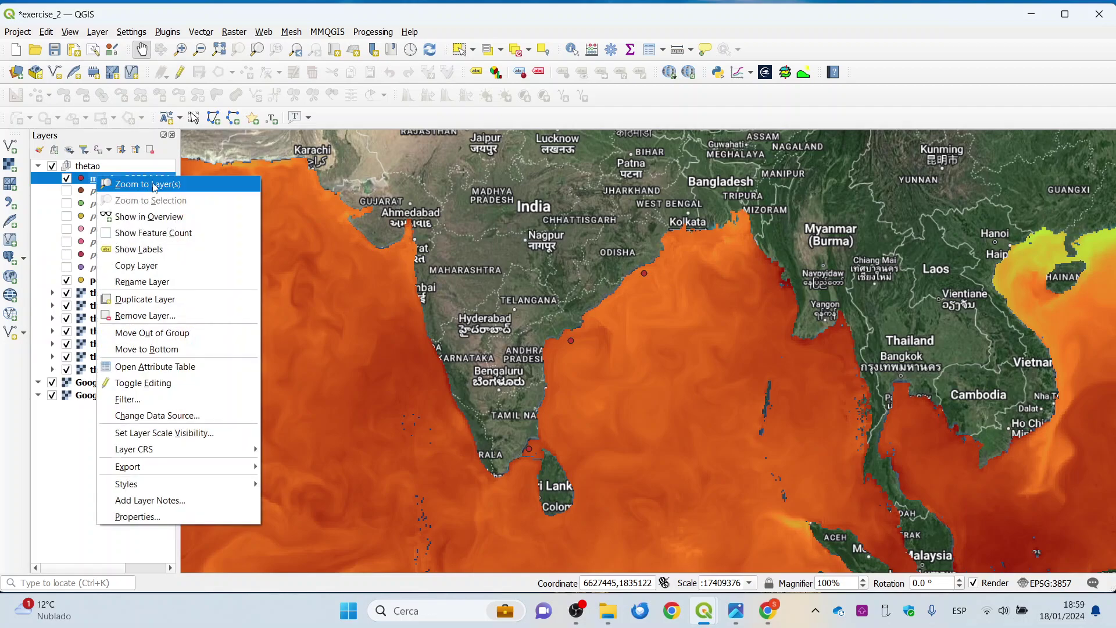
{"action": "left_click", "coordinate": [140, 368]}
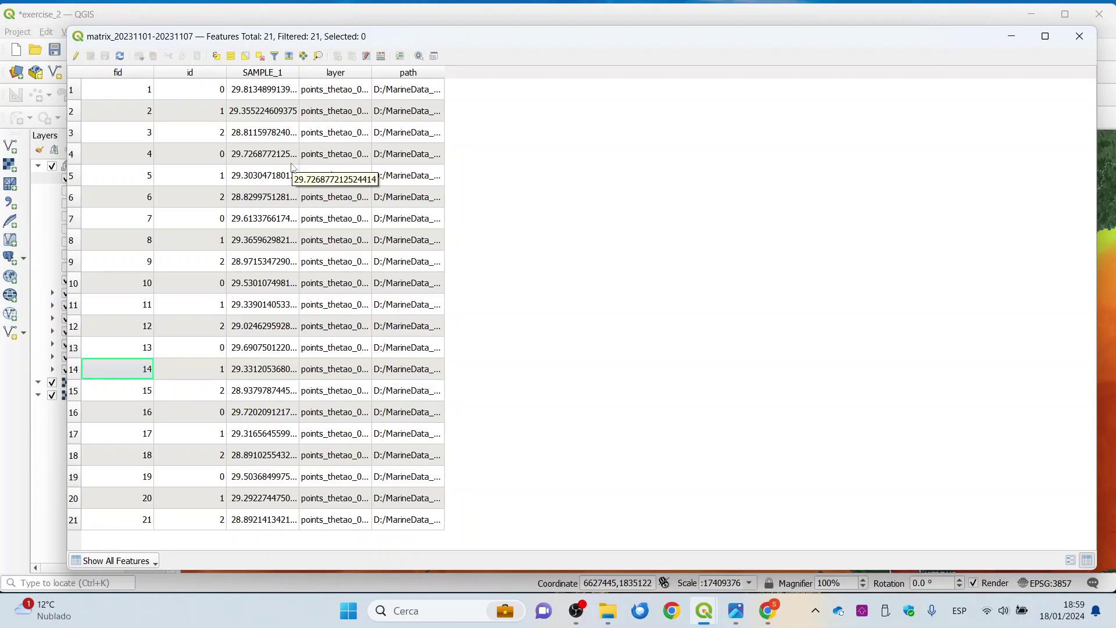
Select features with id equal to 1 using the form, then move the selection to the top.
{"action": "left_click", "coordinate": [274, 56]}
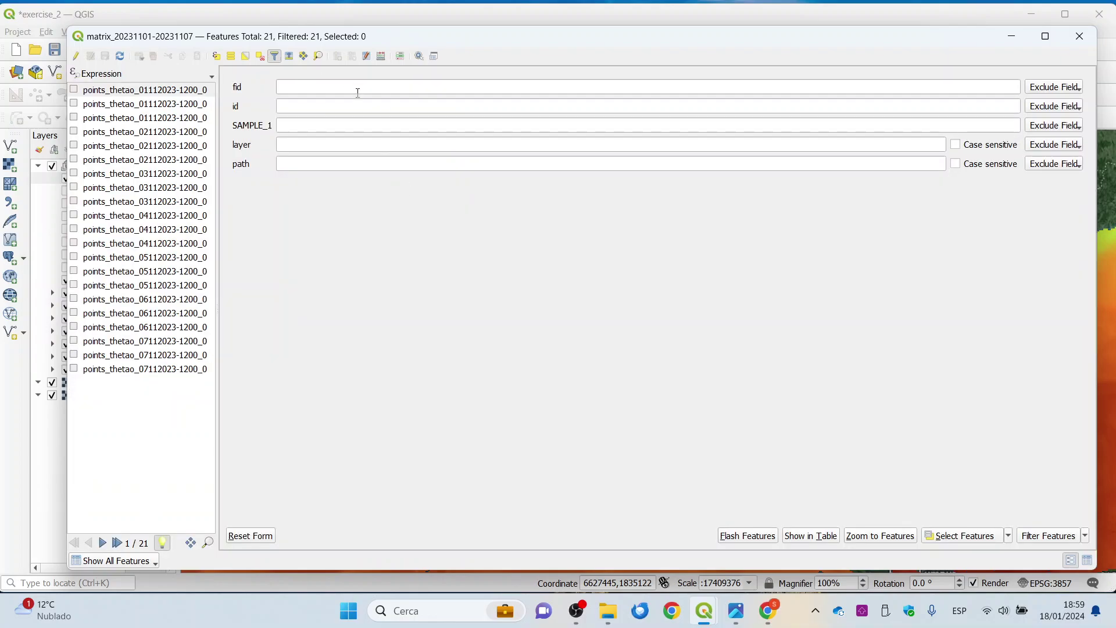
{"action": "left_click", "coordinate": [1047, 107]}
{"action": "left_click", "coordinate": [992, 139]}
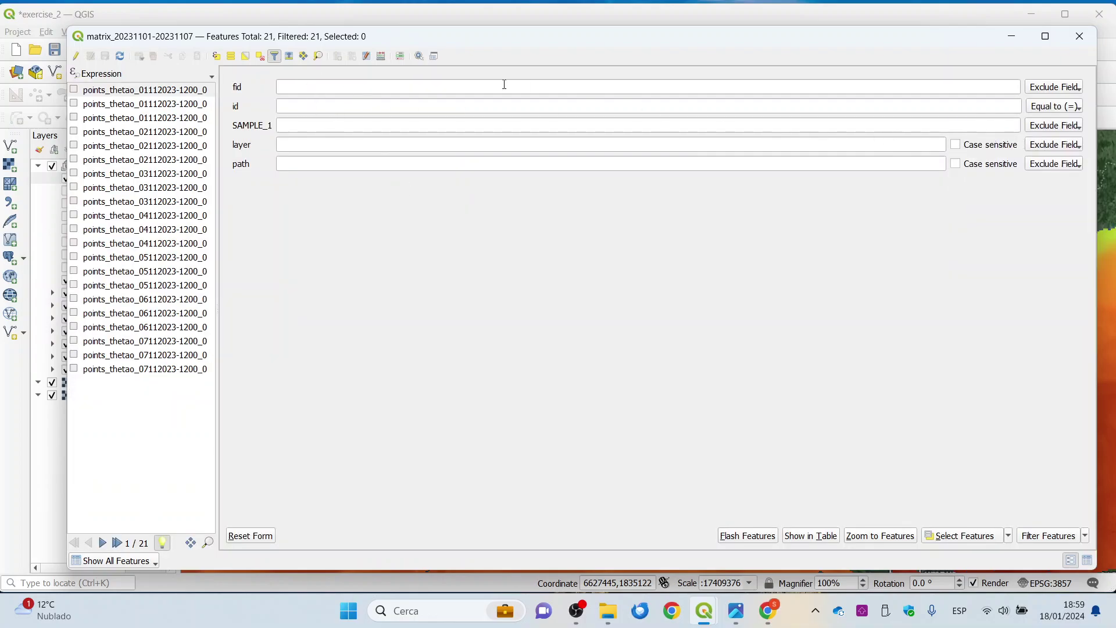
{"action": "left_click", "coordinate": [331, 101]}
{"action": "type", "text": "1"}
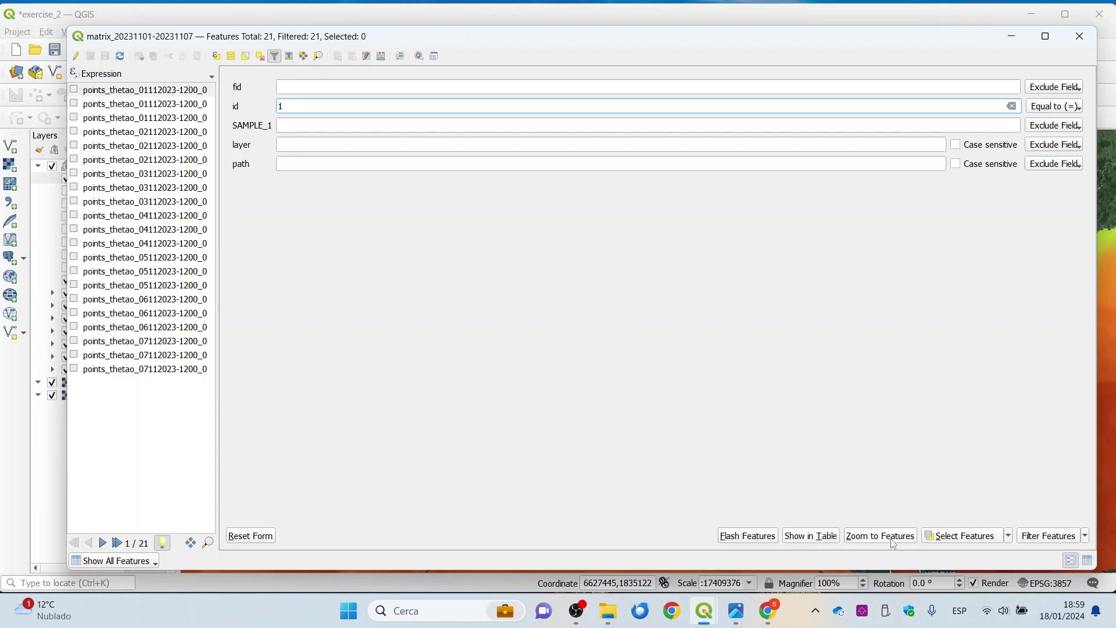
{"action": "left_click", "coordinate": [953, 538]}
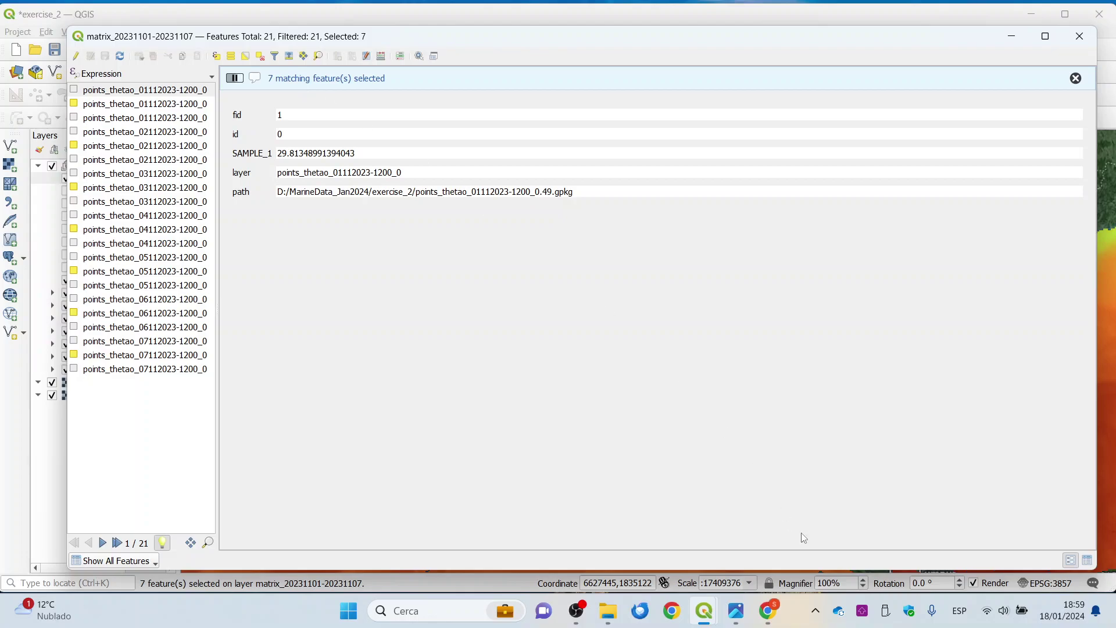
{"action": "left_click", "coordinate": [1087, 560]}
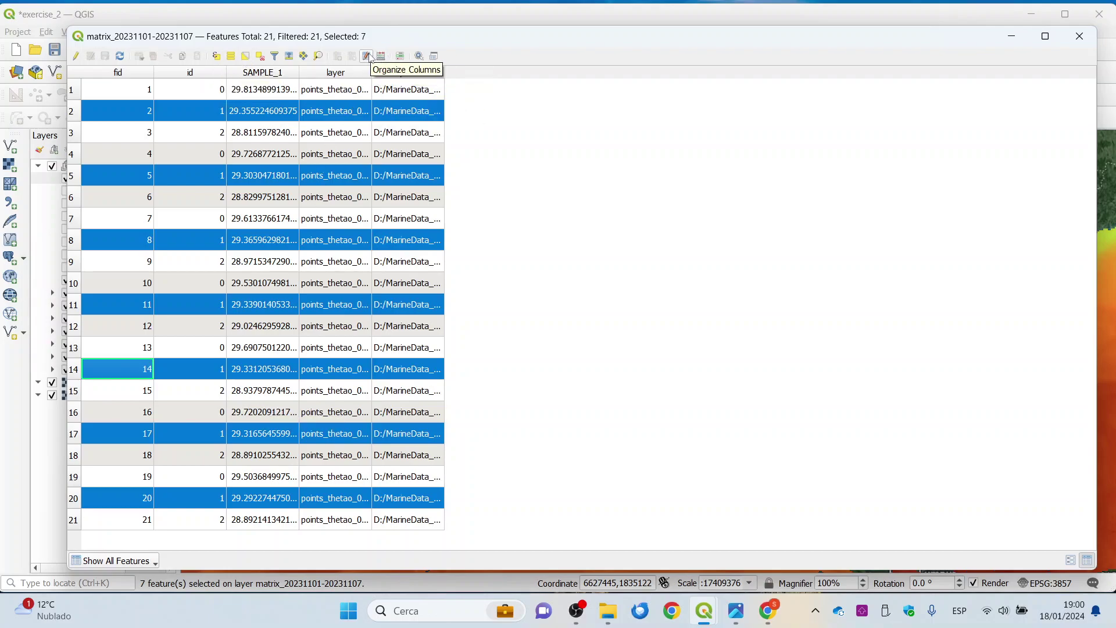
{"action": "left_click", "coordinate": [289, 56]}
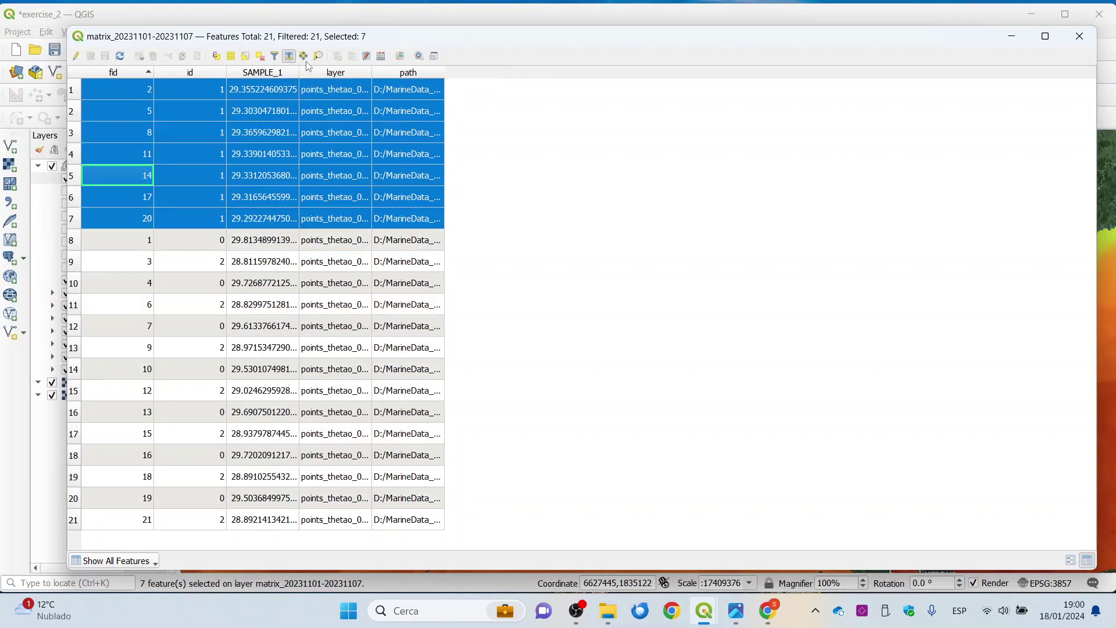
Open the Field Calculator for the selected features and begin the expression mean(SAMPLE_1).
{"action": "left_click", "coordinate": [380, 57]}
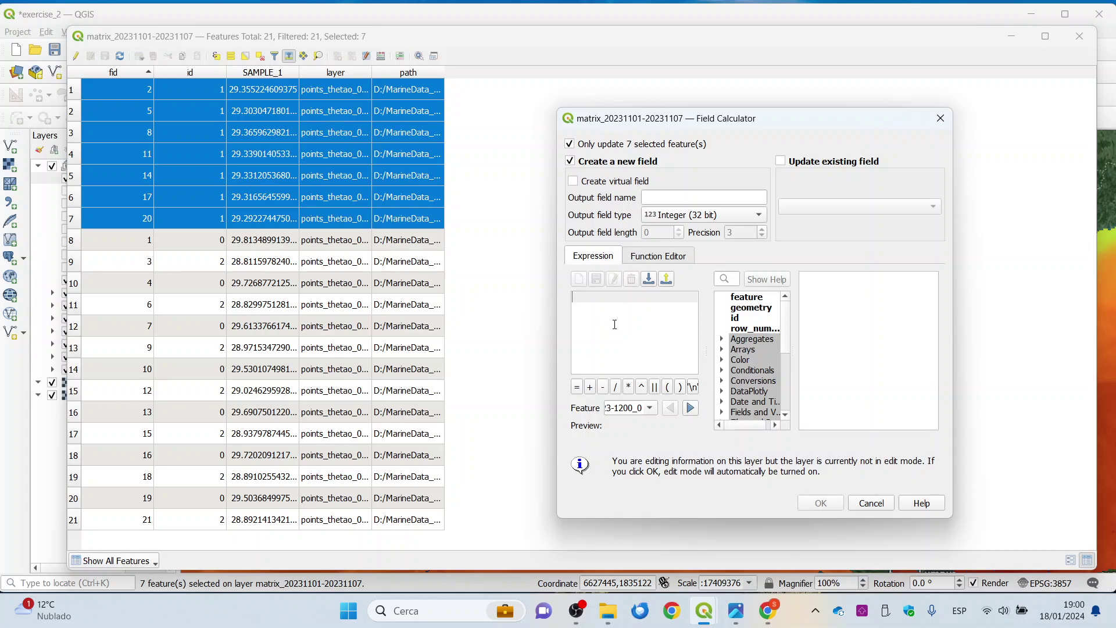
{"action": "left_click_drag", "start_coordinate": [557, 394], "coordinate": [448, 397]}
{"action": "left_click", "coordinate": [537, 259]}
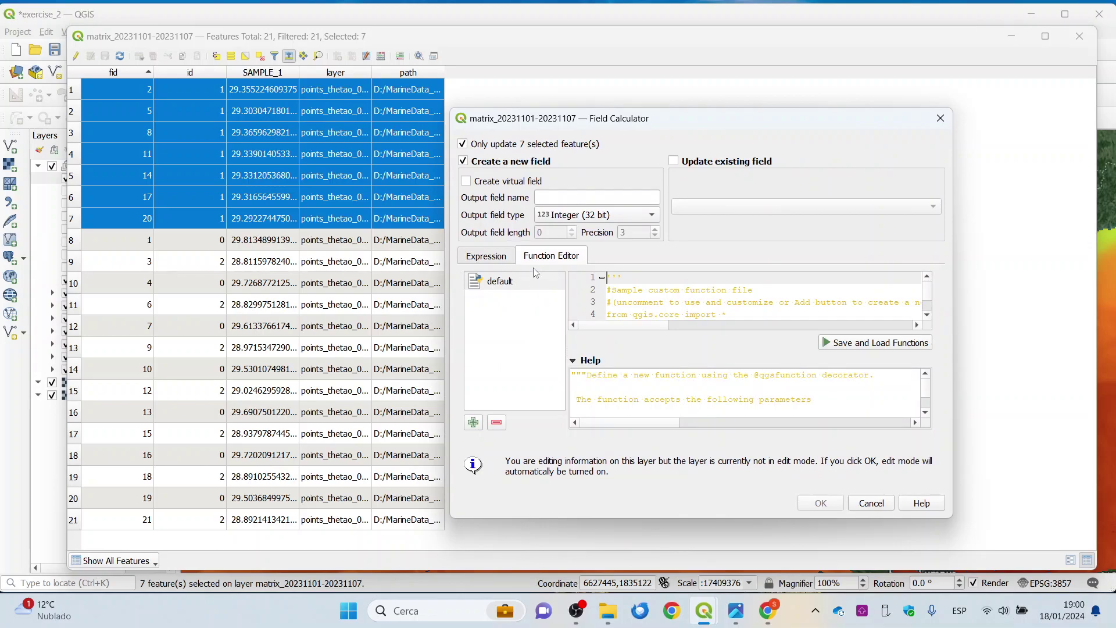
{"action": "left_click", "coordinate": [496, 261]}
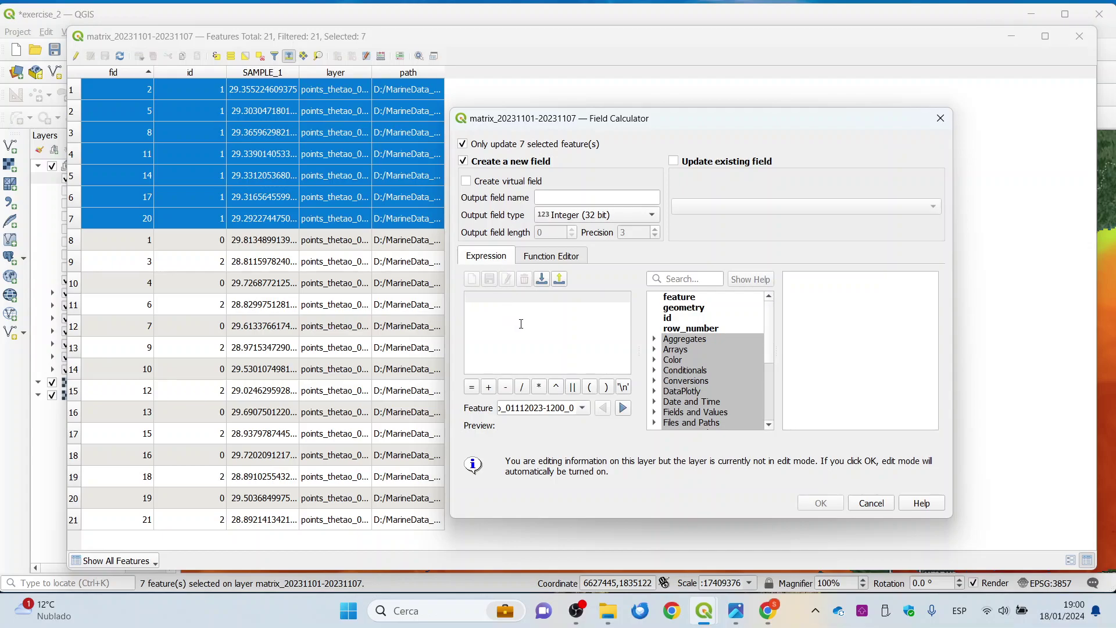
{"action": "scroll", "coordinate": [702, 338], "scroll_direction": "down", "scroll_amount": 3}
{"action": "scroll", "coordinate": [703, 336], "scroll_direction": "down", "scroll_amount": 1}
{"action": "scroll", "coordinate": [706, 337], "scroll_direction": "up", "scroll_amount": 4}
{"action": "type", "text": "SAMP"}
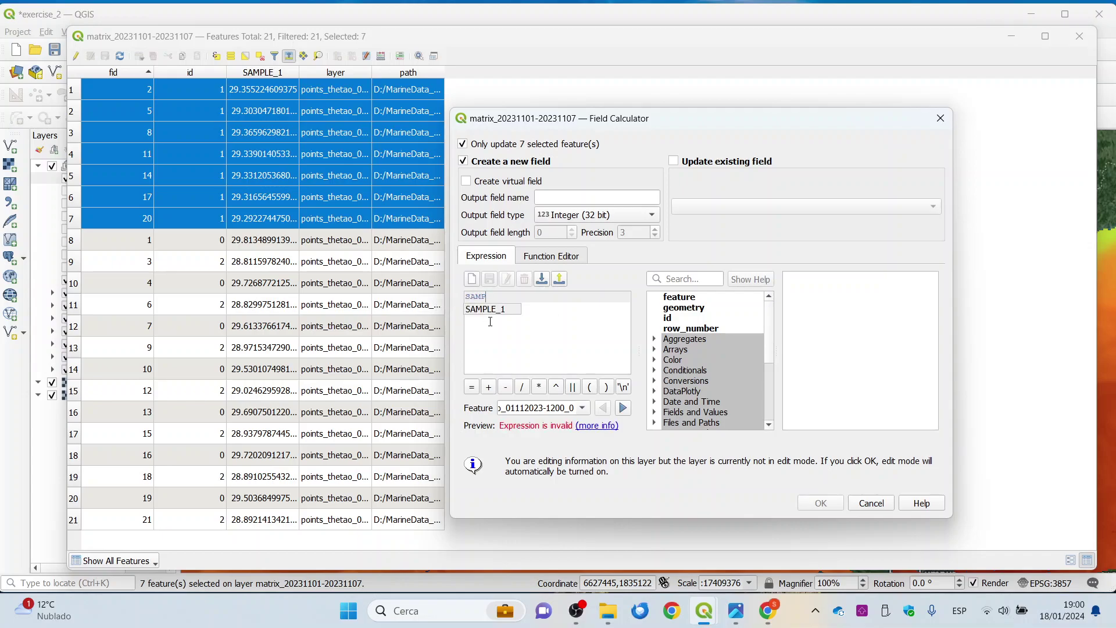
{"action": "left_click", "coordinate": [506, 313]}
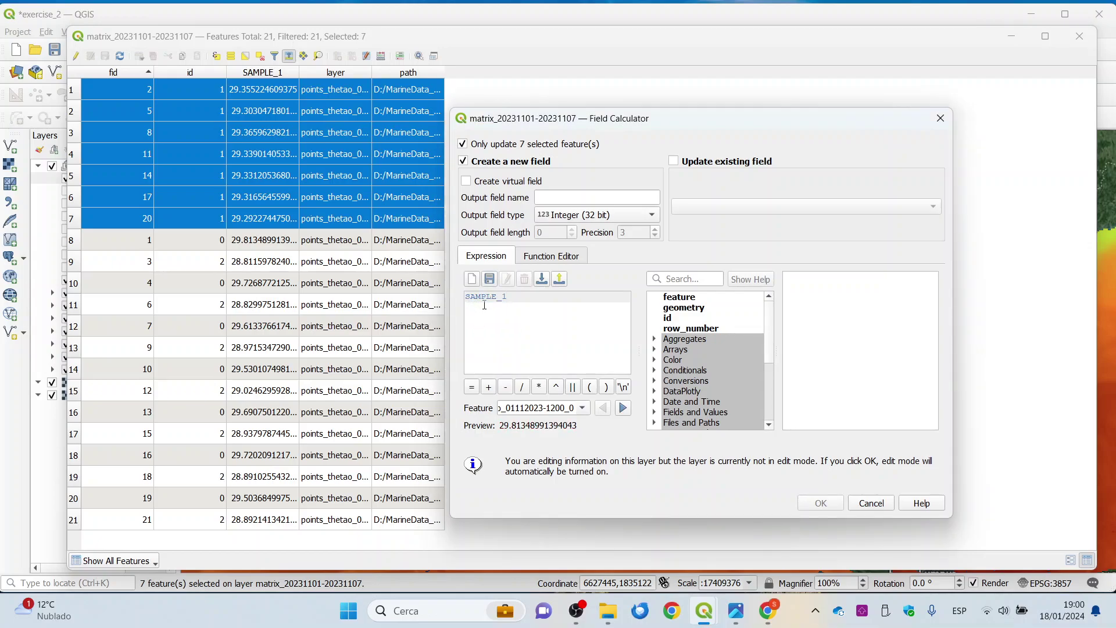
{"action": "type", "text": "mean("}
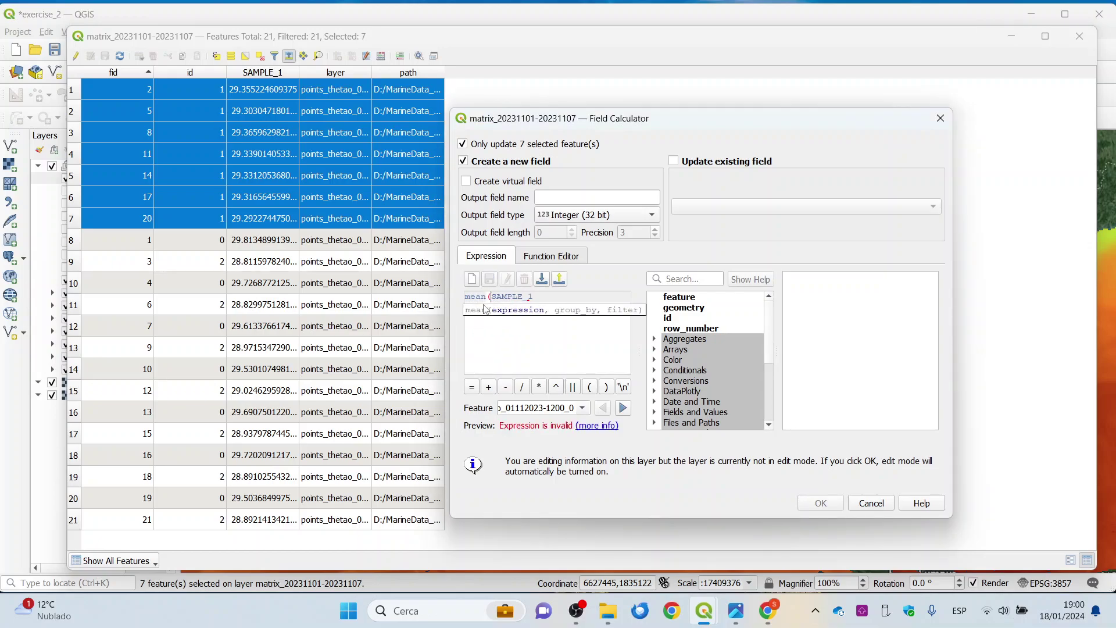
{"action": "type", "text": ")"}
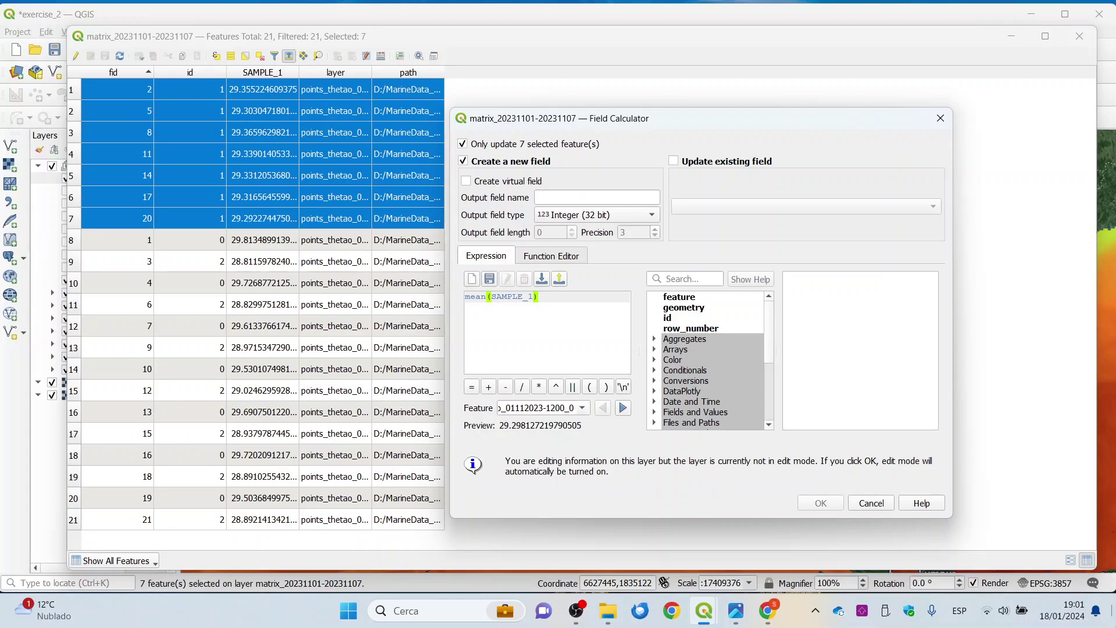
Cancel the pending field calculation, close the attribute table and save the exercise_2 project.
{"action": "left_click", "coordinate": [871, 503]}
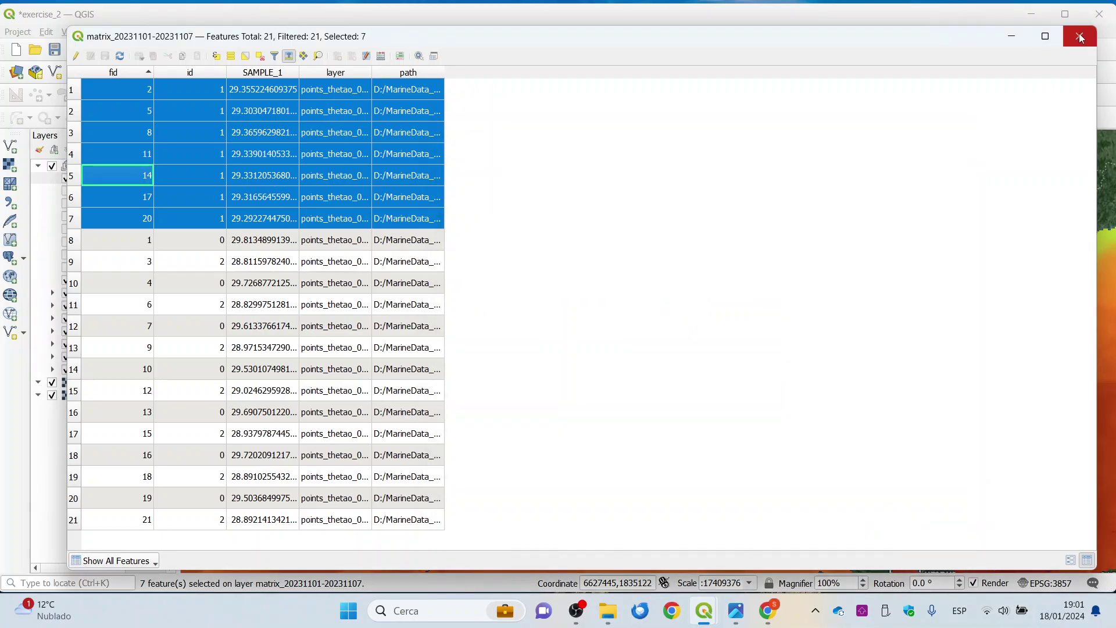
{"action": "left_click", "coordinate": [1079, 37]}
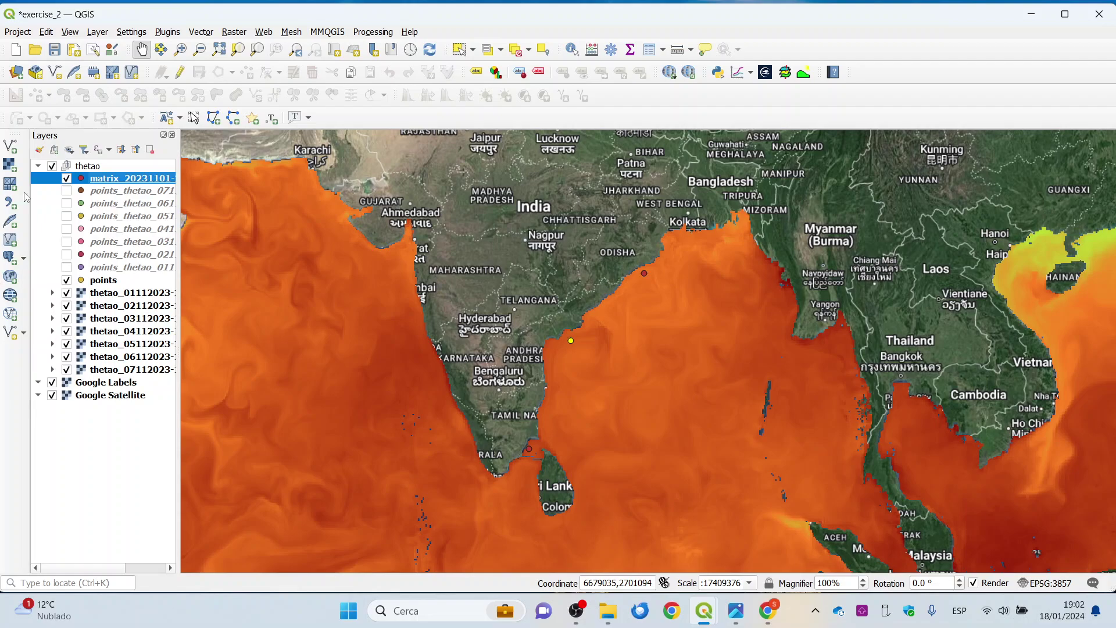
{"action": "left_click", "coordinate": [56, 50]}
Create a new empty project and save it as exercise_3 in a new MarineData_Jan2024/exercise_3 folder.
{"action": "left_click", "coordinate": [16, 50]}
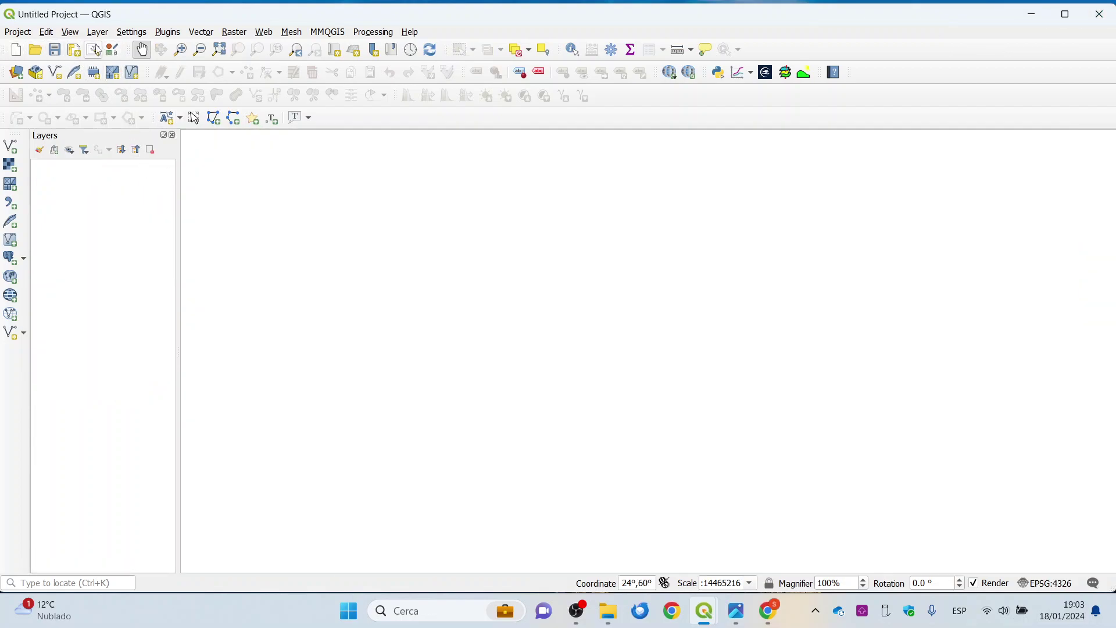
{"action": "left_click", "coordinate": [56, 54]}
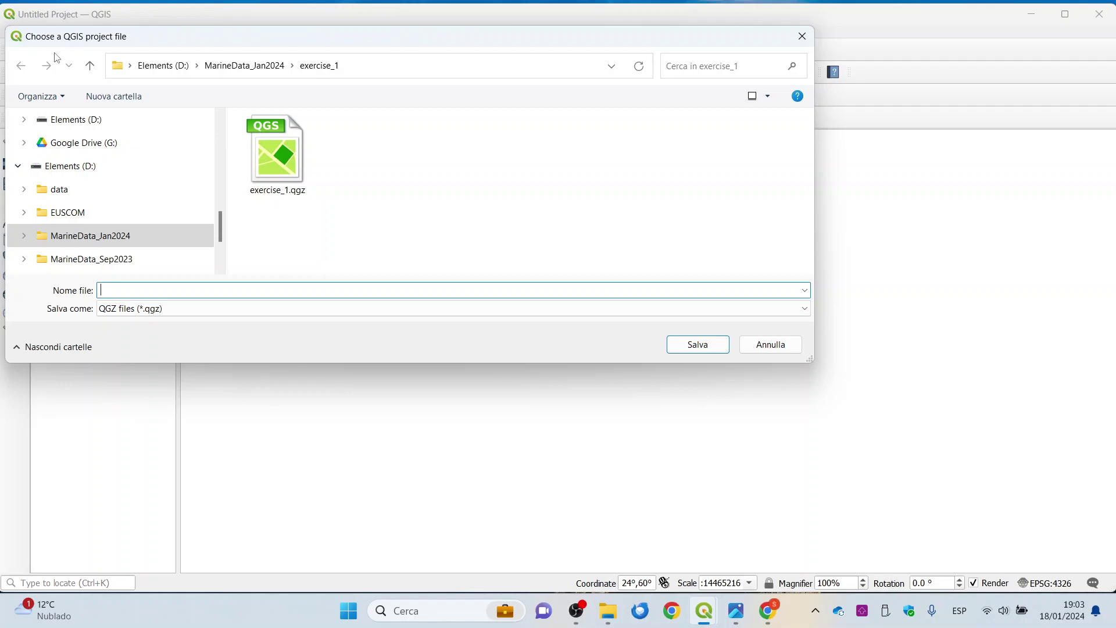
{"action": "left_click", "coordinate": [267, 71]}
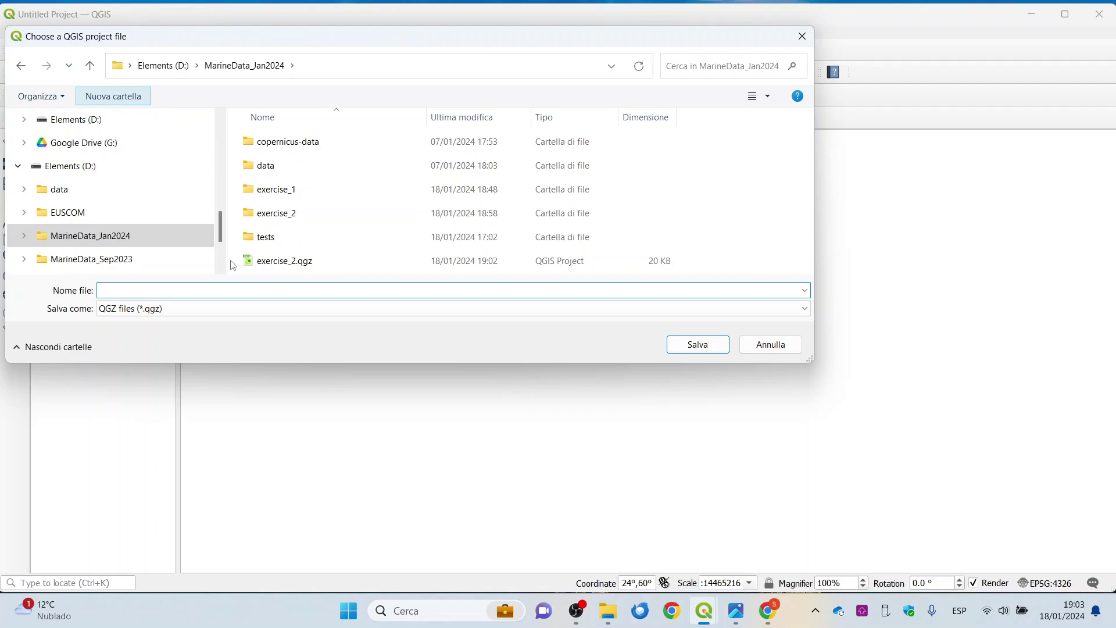
{"action": "type", "text": "e"}
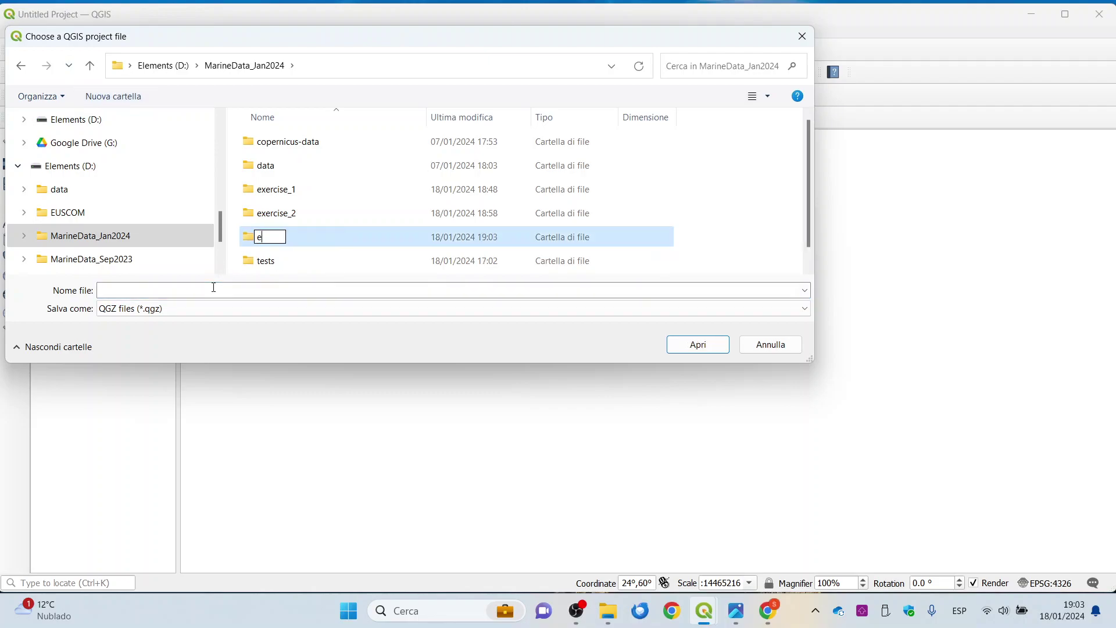
{"action": "type", "text": "xercise_3"}
{"action": "key", "text": "Return"}
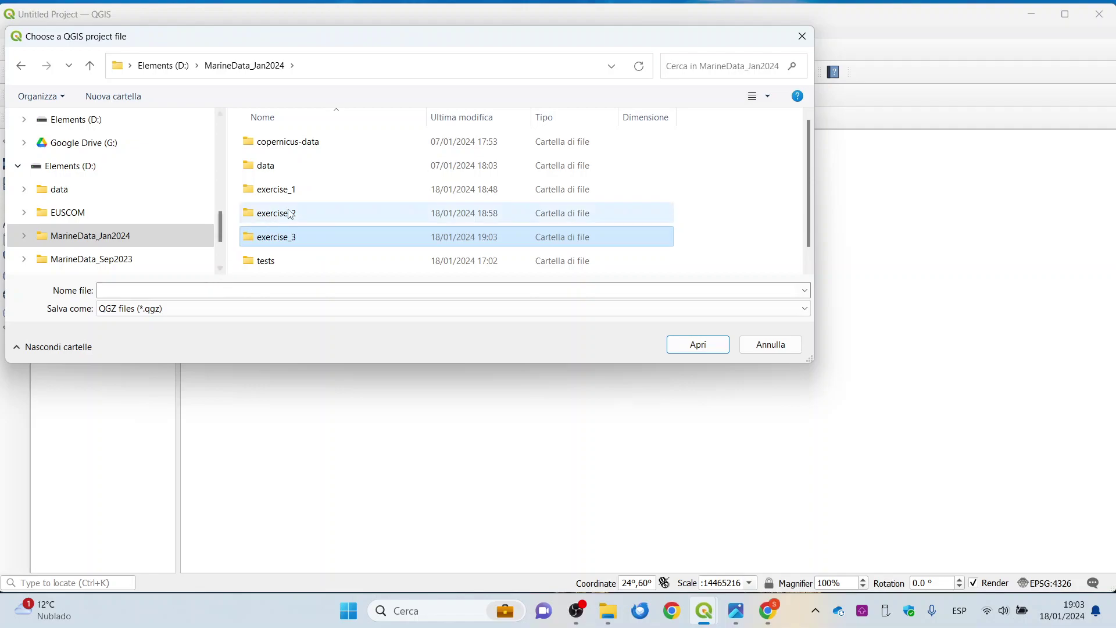
{"action": "double_click", "coordinate": [294, 237]}
{"action": "left_click", "coordinate": [152, 290]}
{"action": "type", "text": "exer"}
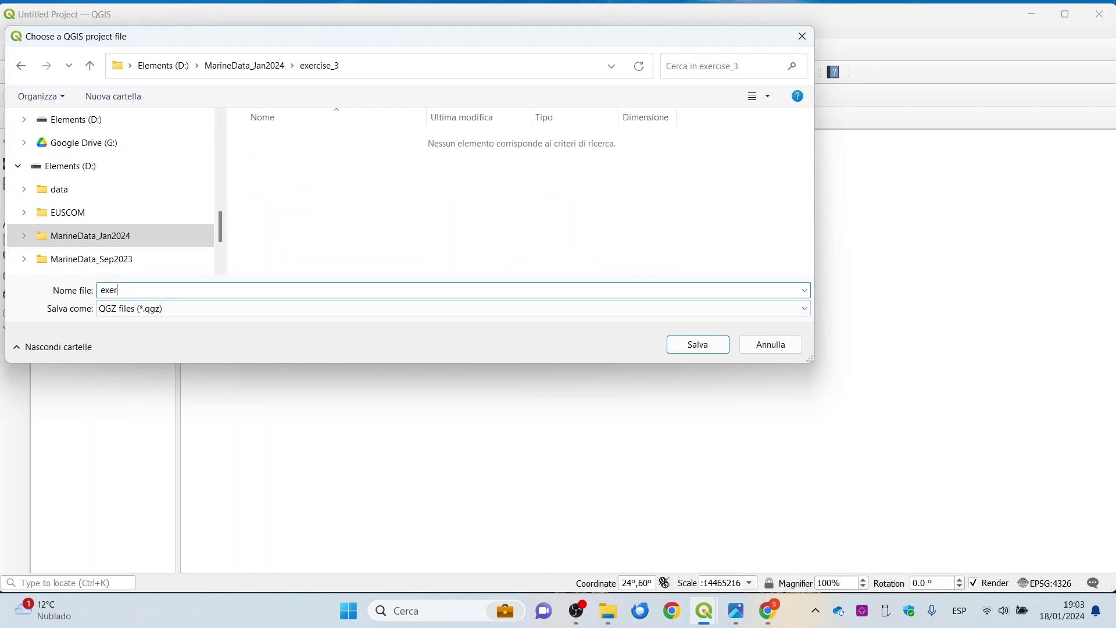
{"action": "type", "text": "cise_3"}
{"action": "left_click", "coordinate": [715, 343]}
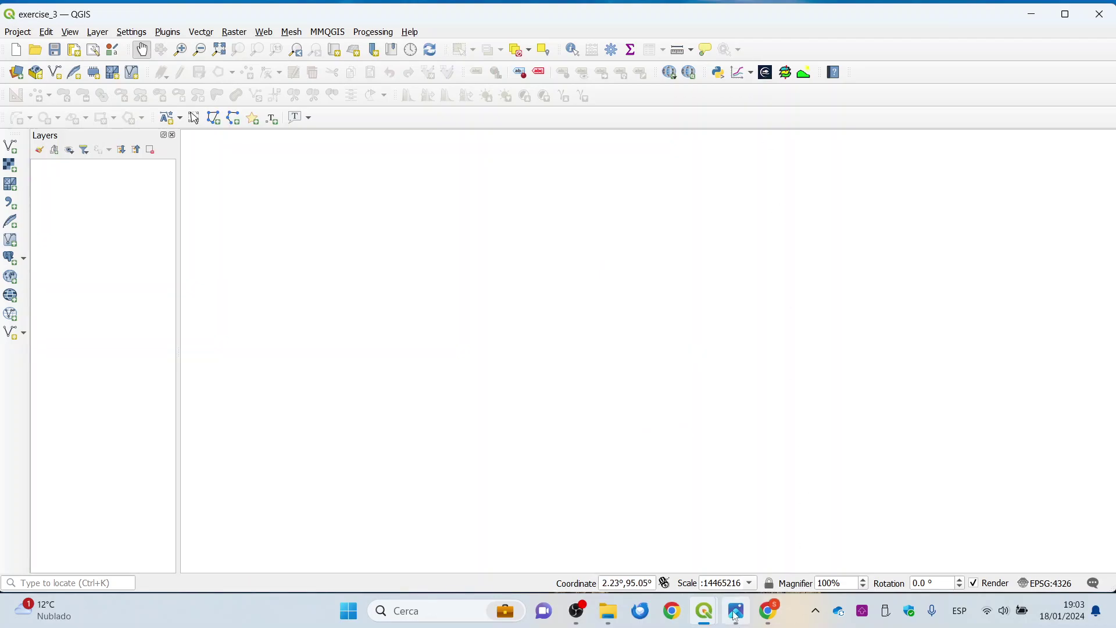
Load the observed SST NetCDF file into the NetCDF2GIS plugin.
{"action": "mouse_move", "coordinate": [704, 610]}
{"action": "left_click", "coordinate": [756, 558]}
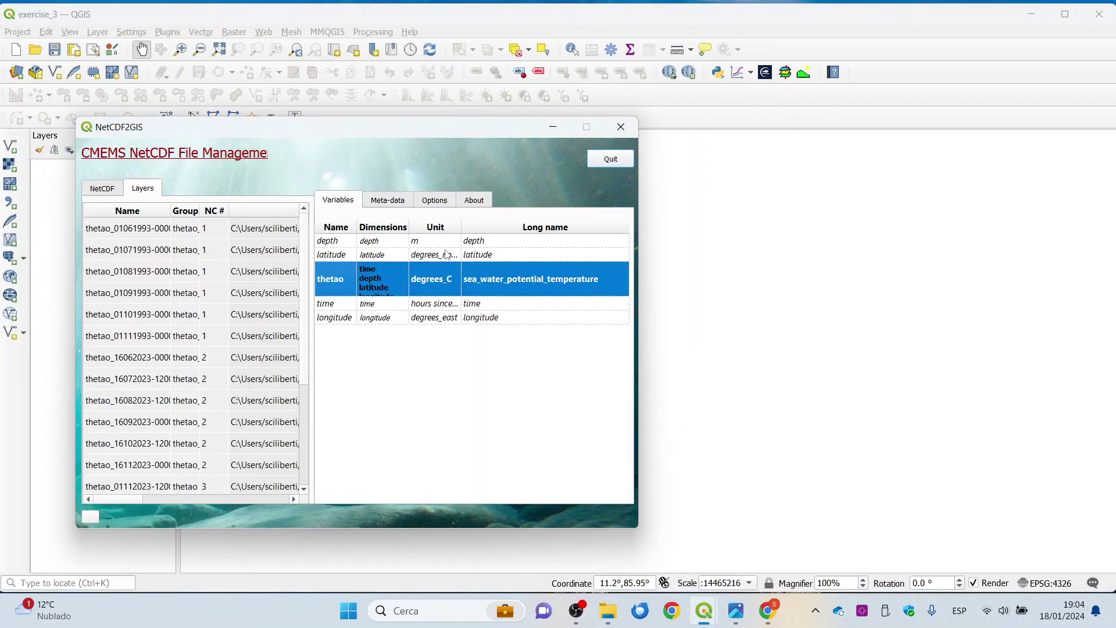
{"action": "left_click", "coordinate": [107, 187]}
{"action": "left_click", "coordinate": [109, 212]}
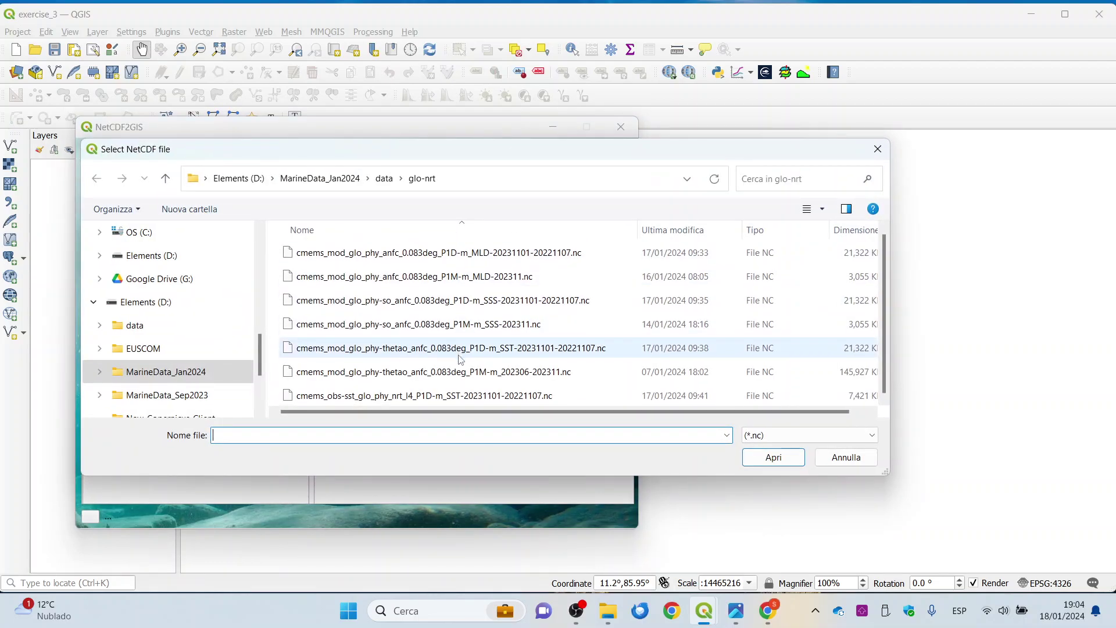
{"action": "left_click", "coordinate": [494, 397]}
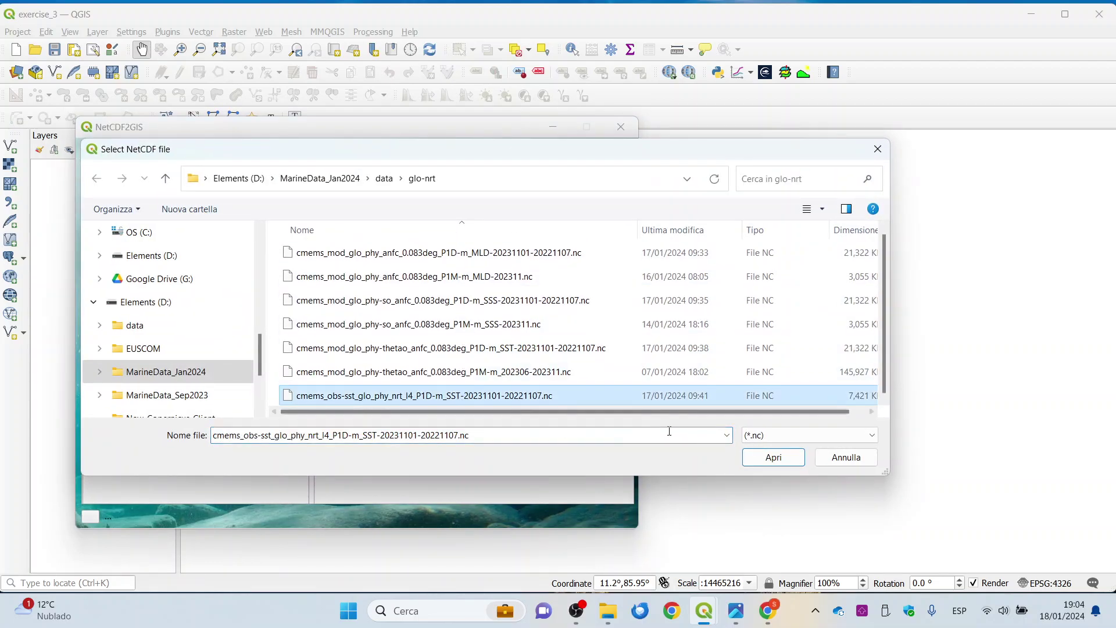
{"action": "left_click", "coordinate": [762, 459]}
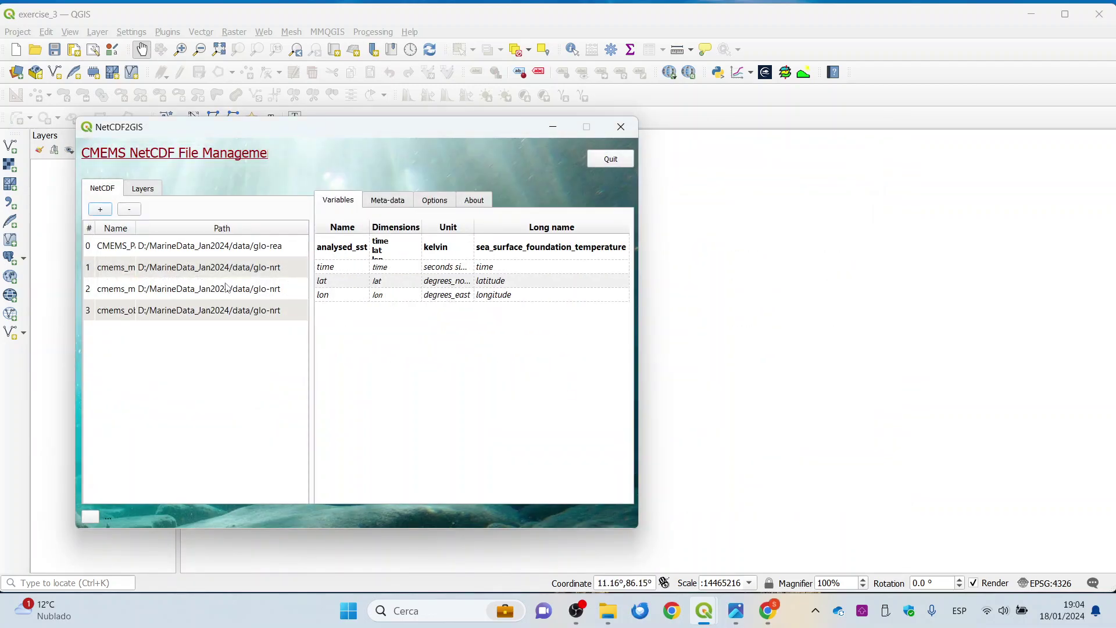
Add analysed_sst layers for all seven dates, 01-11-2023 to 07-11-2023, then quit NetCDF2GIS.
{"action": "right_click", "coordinate": [343, 238]}
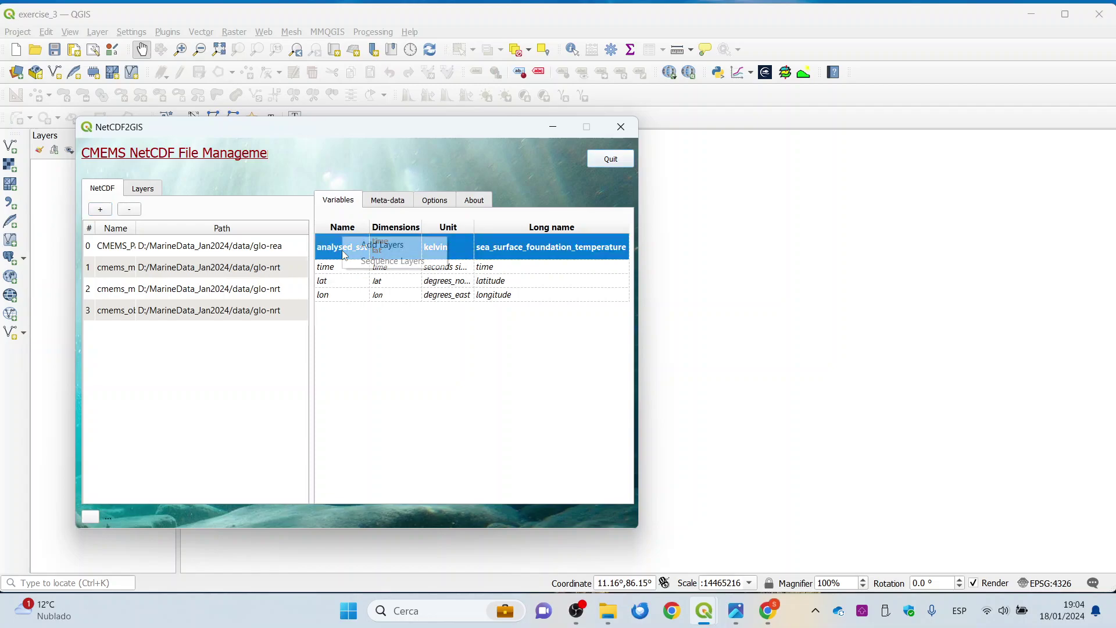
{"action": "left_click", "coordinate": [372, 244]}
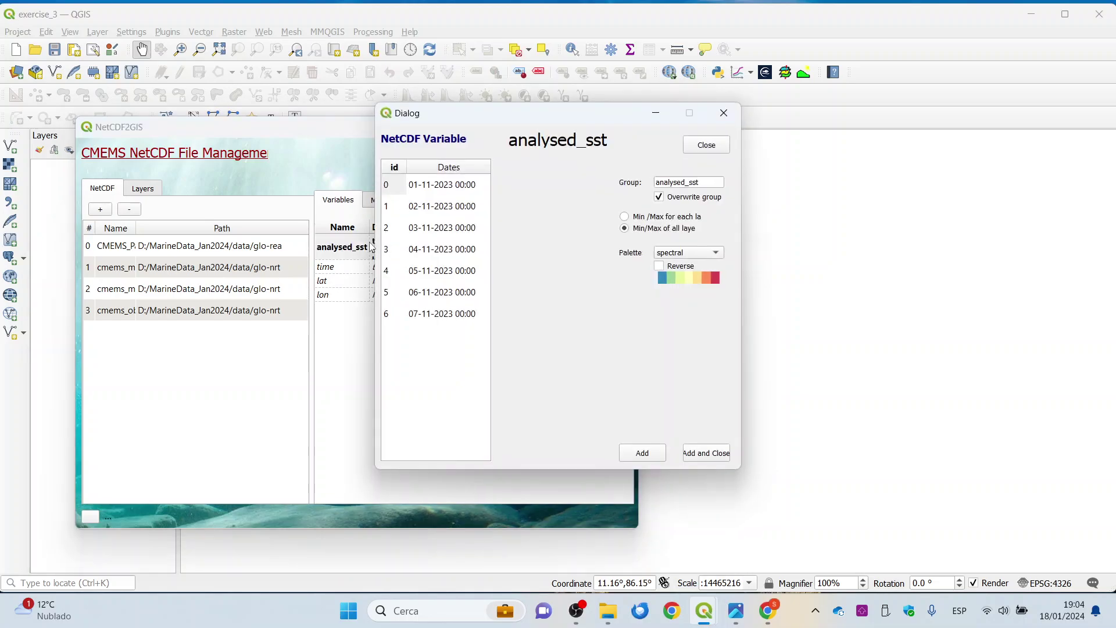
{"action": "left_click", "coordinate": [452, 187]}
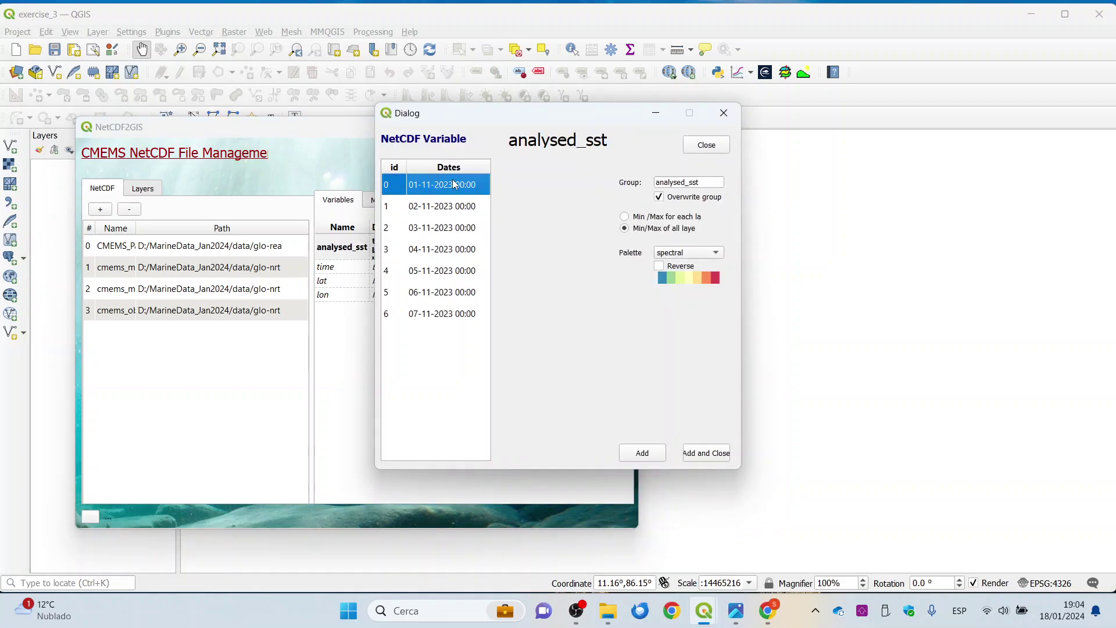
{"action": "left_click", "coordinate": [447, 233], "text": "shift"}
{"action": "left_click_drag", "start_coordinate": [447, 236], "coordinate": [447, 319]}
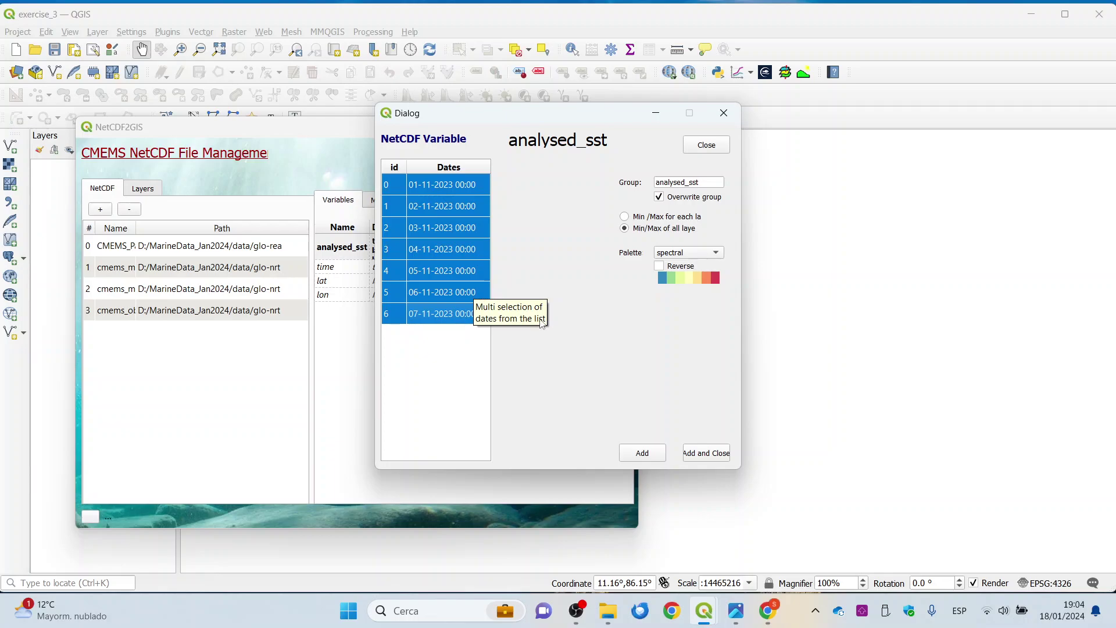
{"action": "left_click", "coordinate": [698, 456]}
{"action": "left_click", "coordinate": [612, 160]}
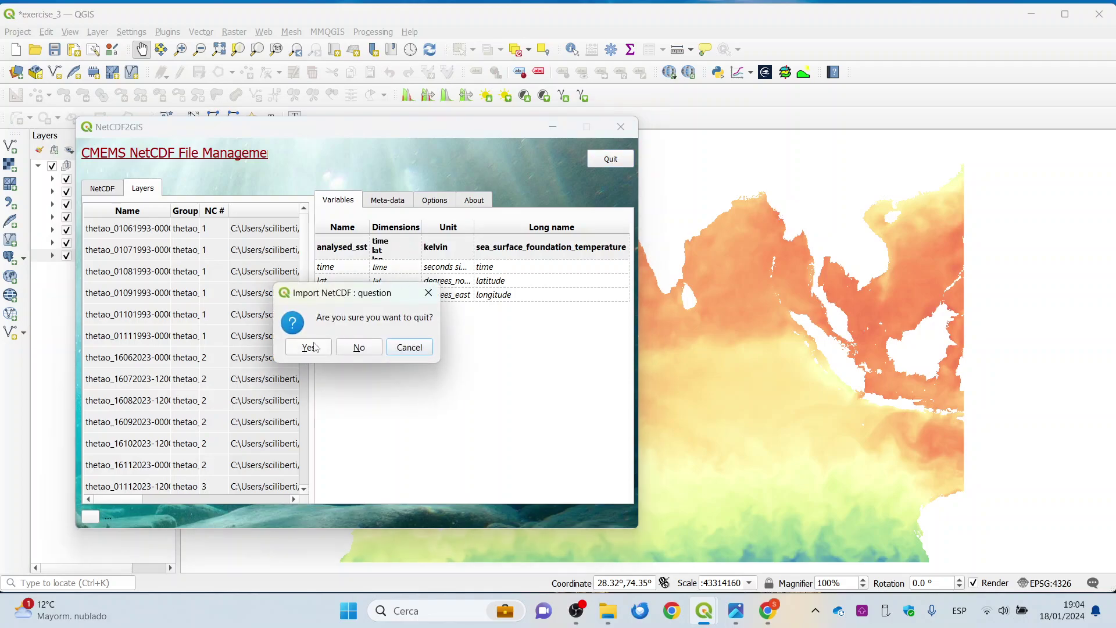
{"action": "left_click", "coordinate": [308, 347]}
{"action": "left_click_drag", "start_coordinate": [638, 333], "coordinate": [610, 328]}
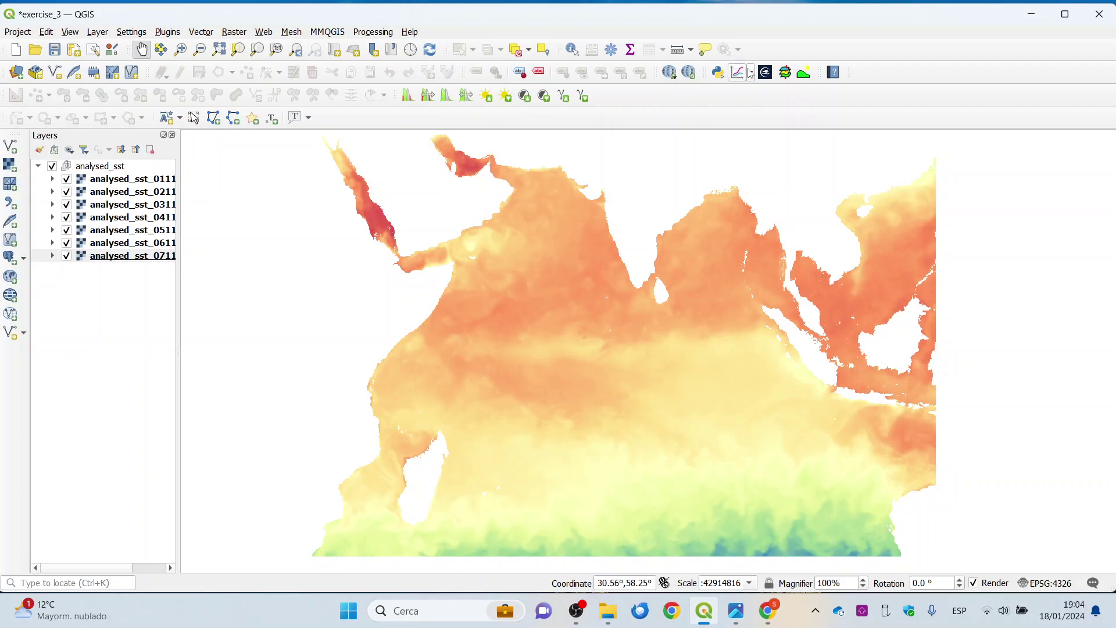
Add the Google Terrain basemap via QuickMapServices and select the analysed_sst_0111 layer.
{"action": "left_click", "coordinate": [672, 75]}
{"action": "mouse_move", "coordinate": [684, 174]}
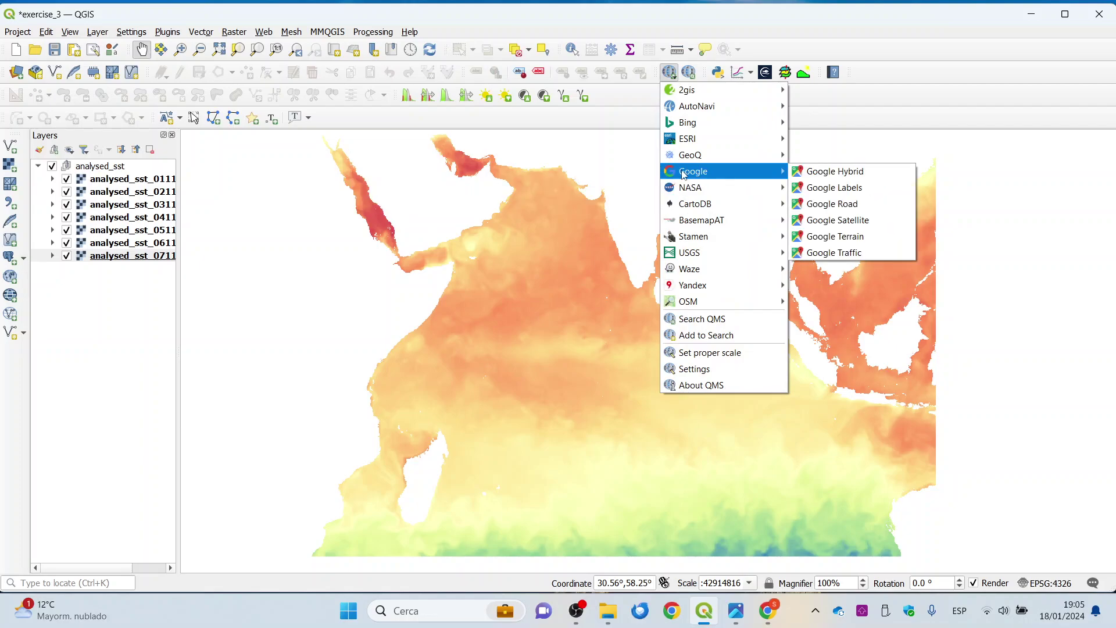
{"action": "left_click", "coordinate": [820, 240]}
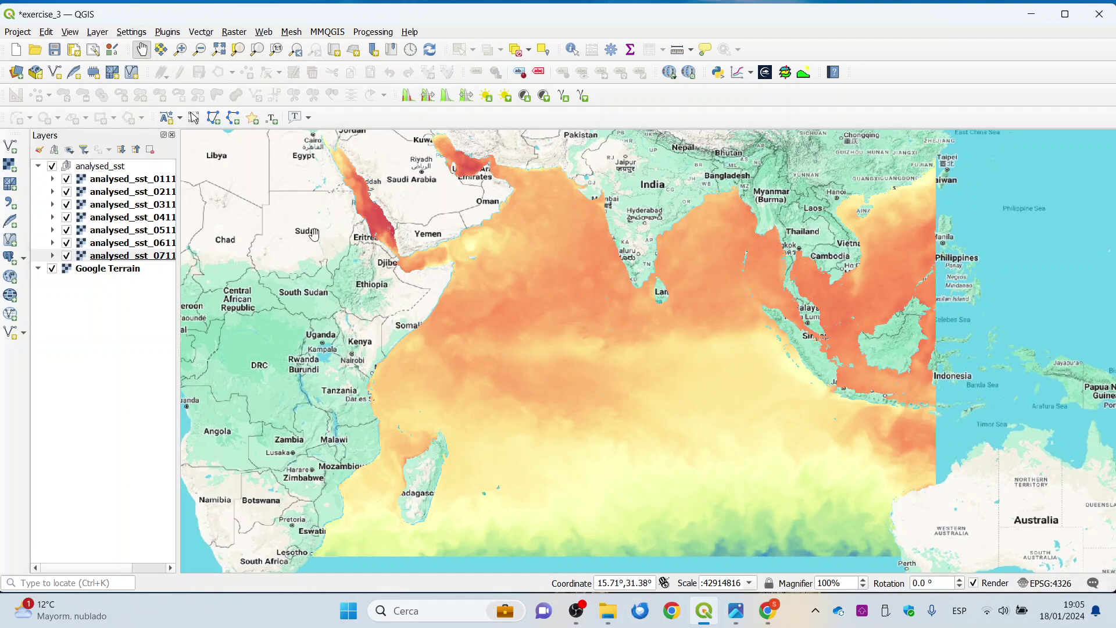
{"action": "left_click", "coordinate": [52, 179]}
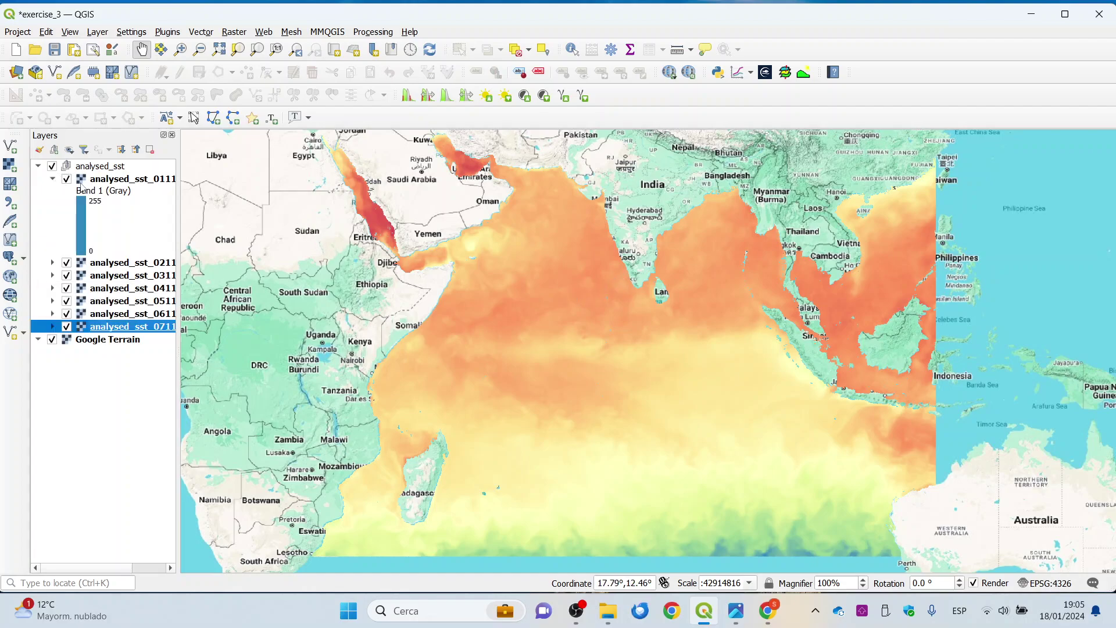
{"action": "left_click", "coordinate": [98, 180]}
{"action": "right_click", "coordinate": [98, 179]}
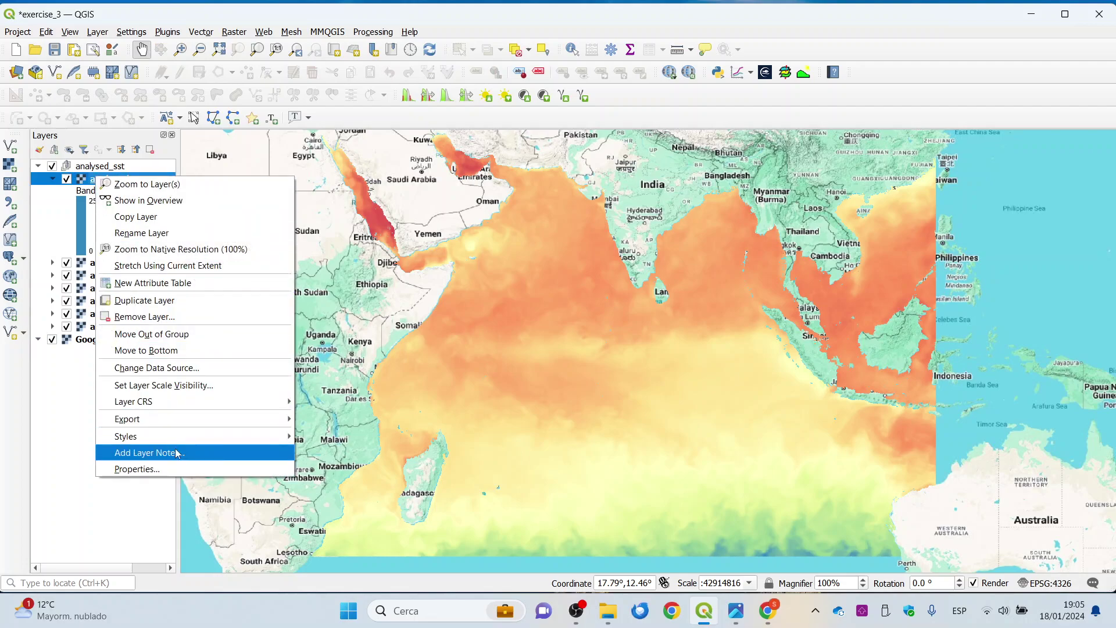
In analysed_sst_0111's symbology, round the pseudocolor range to Min 292 and Max 305.
{"action": "left_click", "coordinate": [175, 468]}
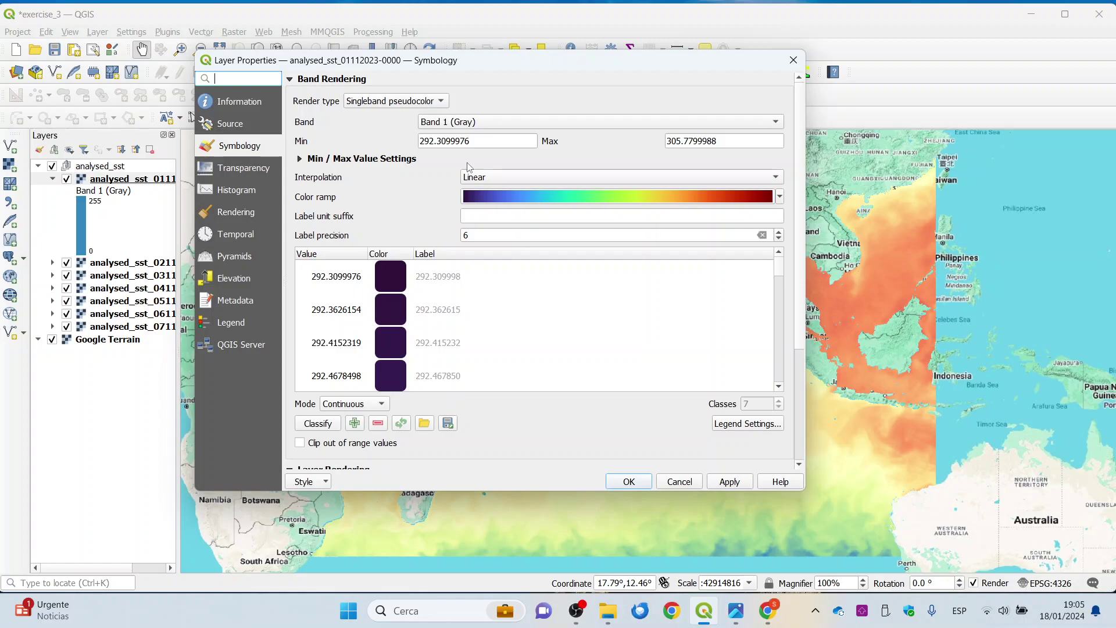
{"action": "double_click", "coordinate": [489, 143]}
{"action": "key", "text": "BackSpace"}
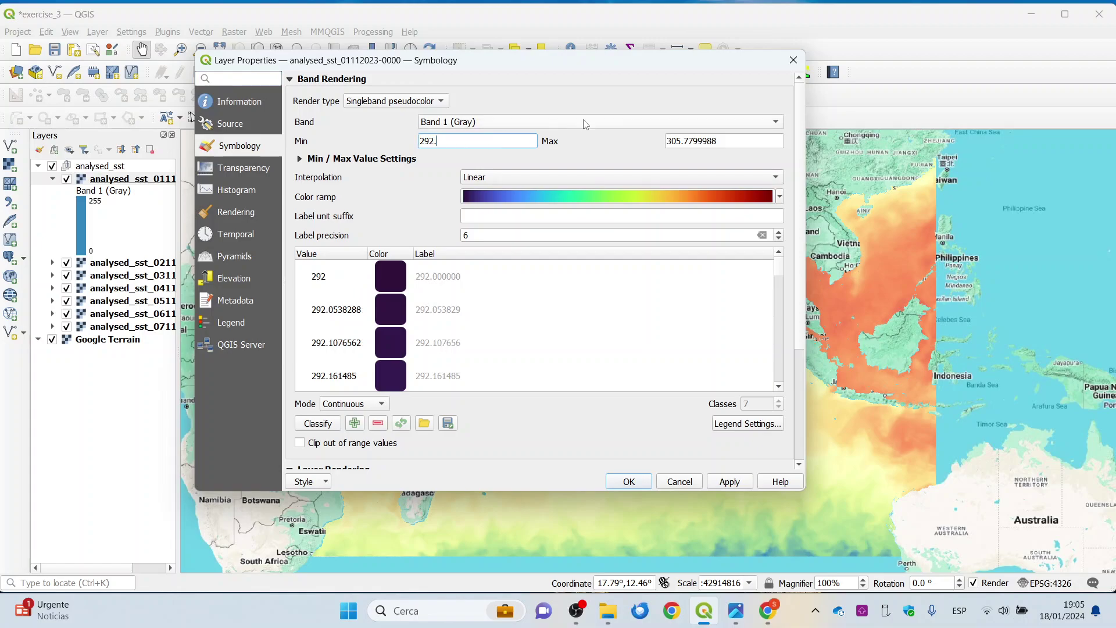
{"action": "double_click", "coordinate": [741, 138]}
{"action": "key", "text": "BackSpace"}
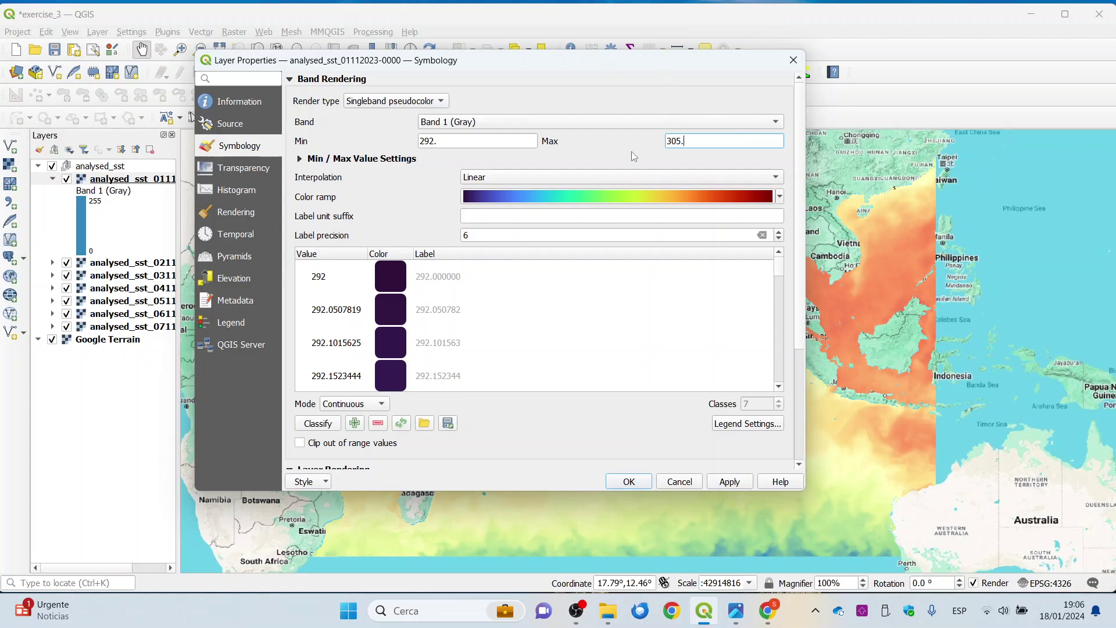
Set label precision 2 and Equal Interval with 5 classes, then apply the style.
{"action": "double_click", "coordinate": [465, 235]}
{"action": "type", "text": "2"}
{"action": "left_click", "coordinate": [361, 407]}
{"action": "left_click", "coordinate": [359, 420]}
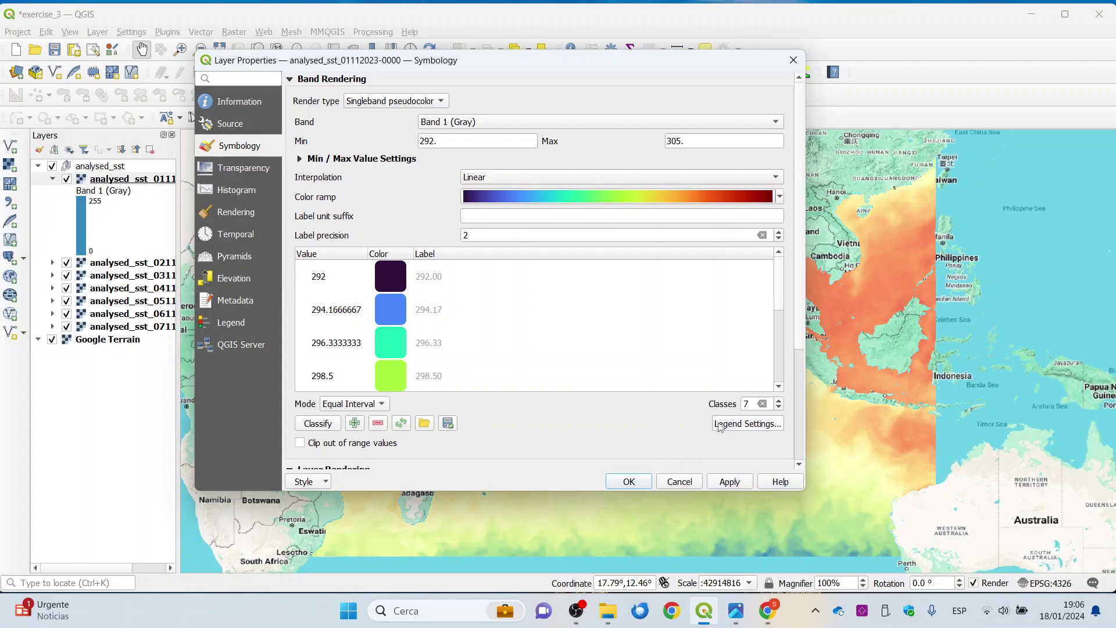
{"action": "left_click", "coordinate": [779, 408]}
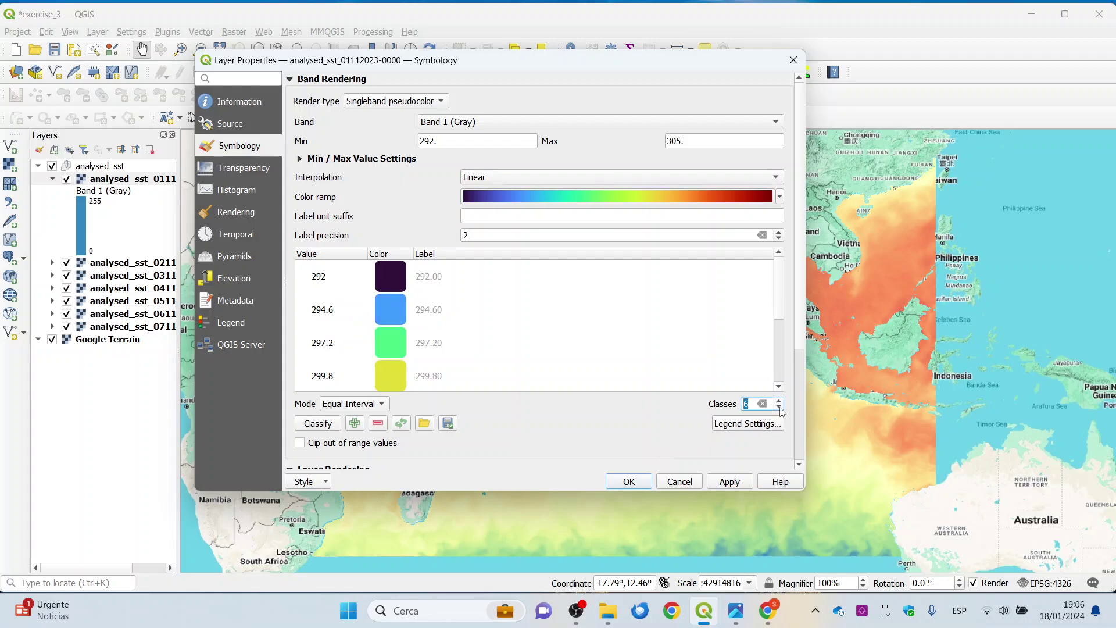
{"action": "left_click", "coordinate": [781, 409]}
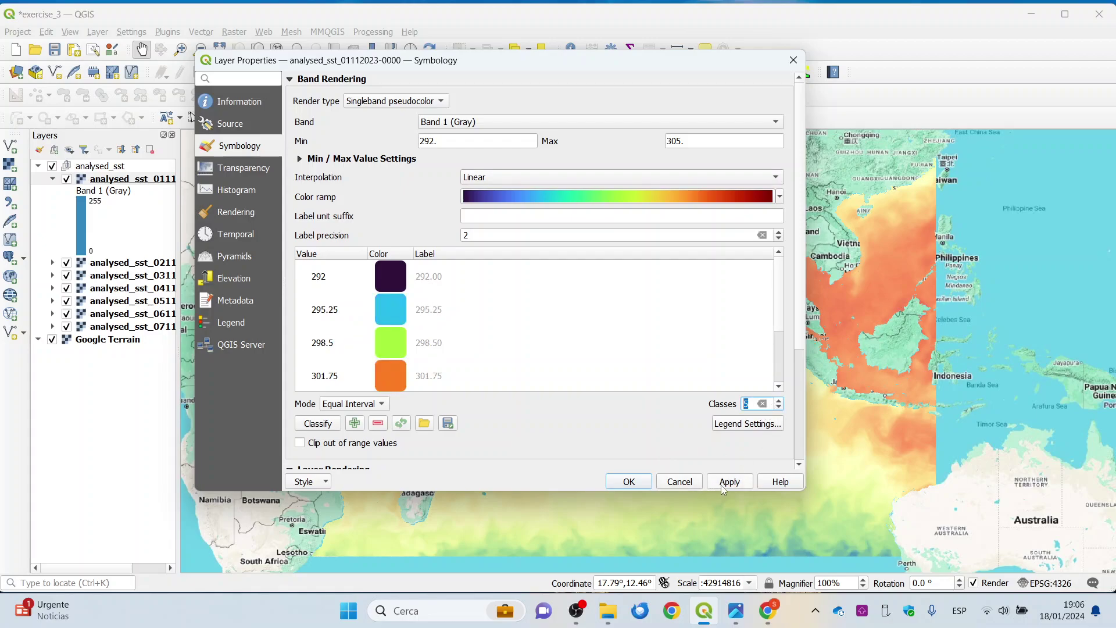
{"action": "left_click", "coordinate": [630, 482]}
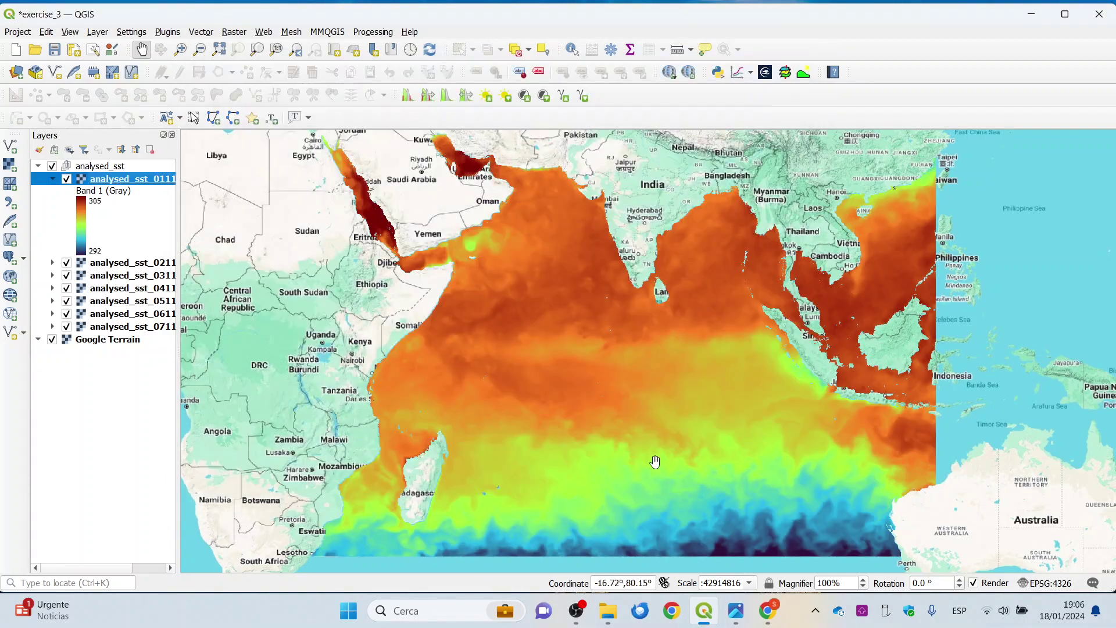
{"action": "right_click", "coordinate": [107, 178]}
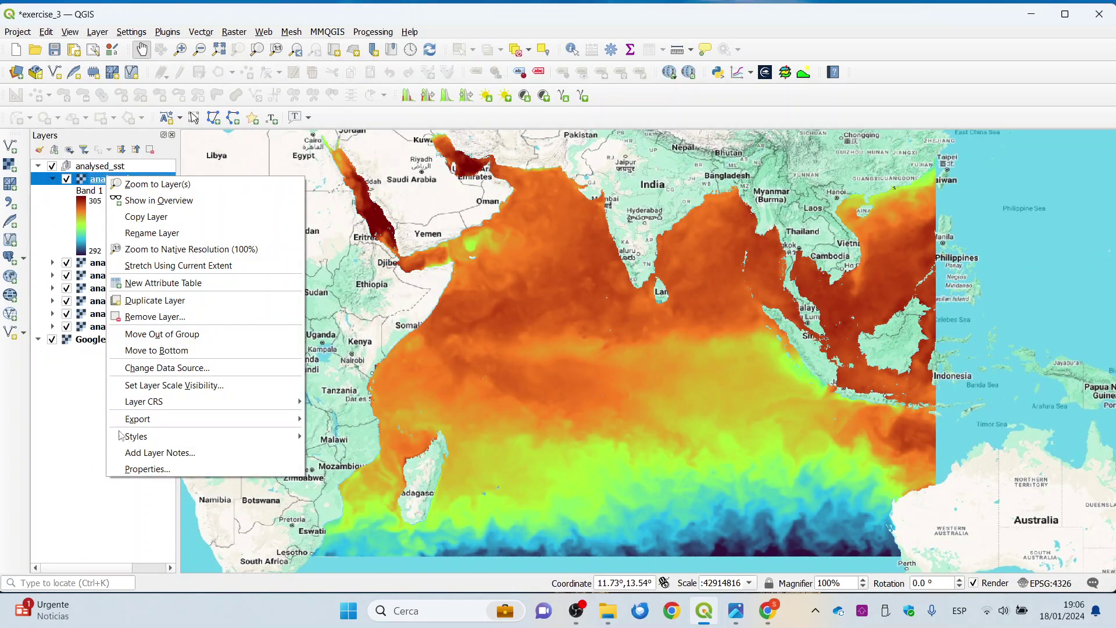
Copy analysed_sst_0111's style and paste it onto layers analysed_sst_0211 through analysed_sst_0711.
{"action": "mouse_move", "coordinate": [190, 437]}
{"action": "left_click", "coordinate": [365, 437]}
{"action": "left_click", "coordinate": [106, 263]}
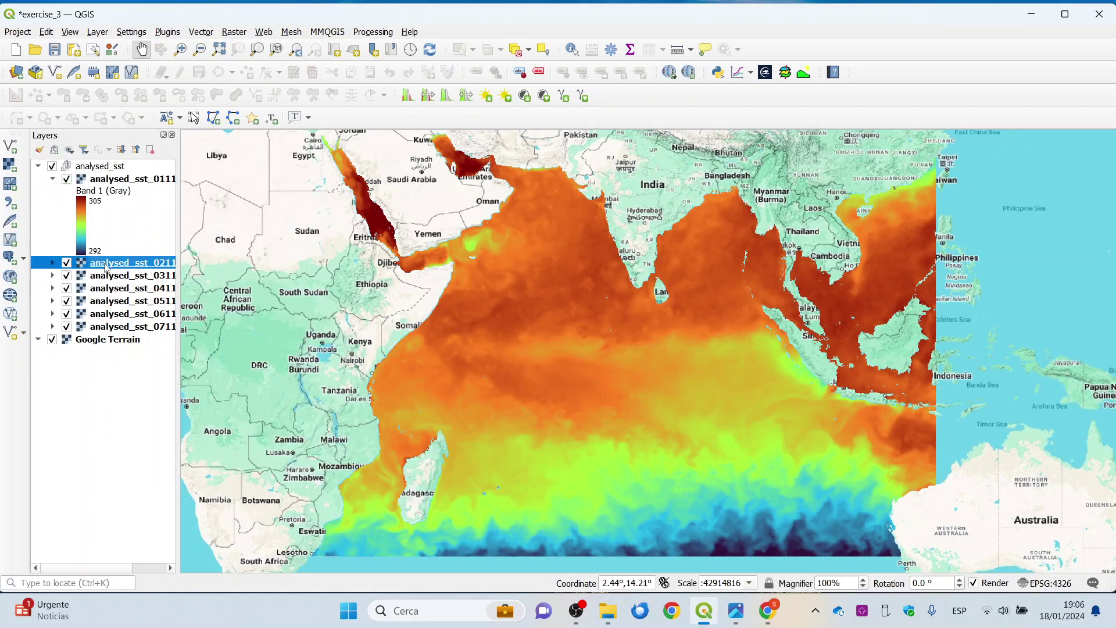
{"action": "left_click_drag", "start_coordinate": [121, 283], "coordinate": [127, 329]}
{"action": "right_click", "coordinate": [127, 329]}
{"action": "left_click", "coordinate": [175, 291]}
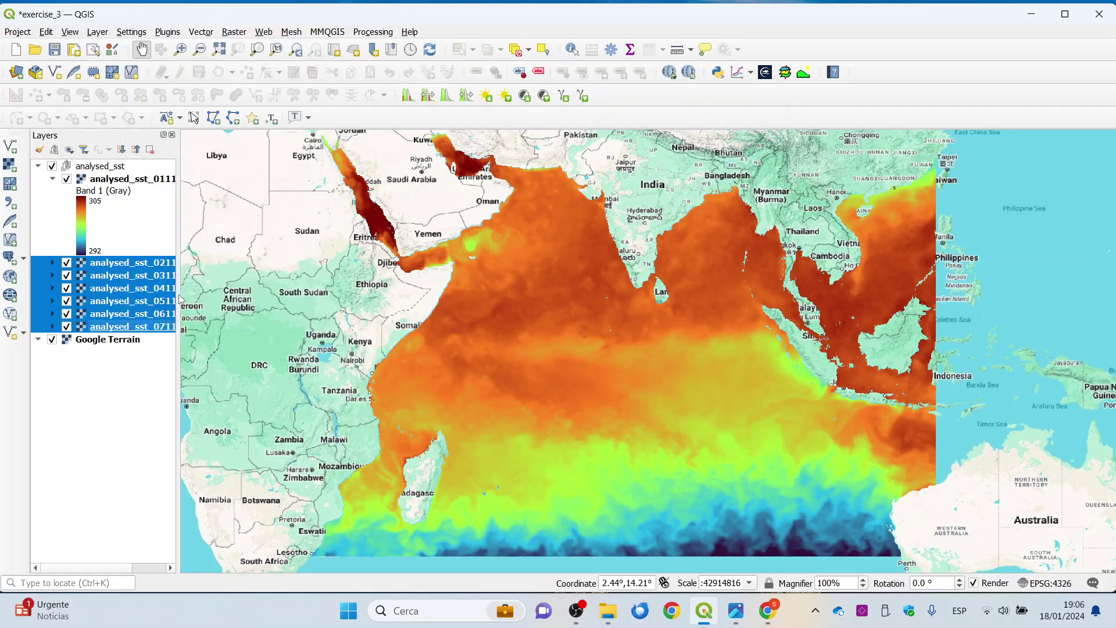
{"action": "left_click", "coordinate": [53, 179]}
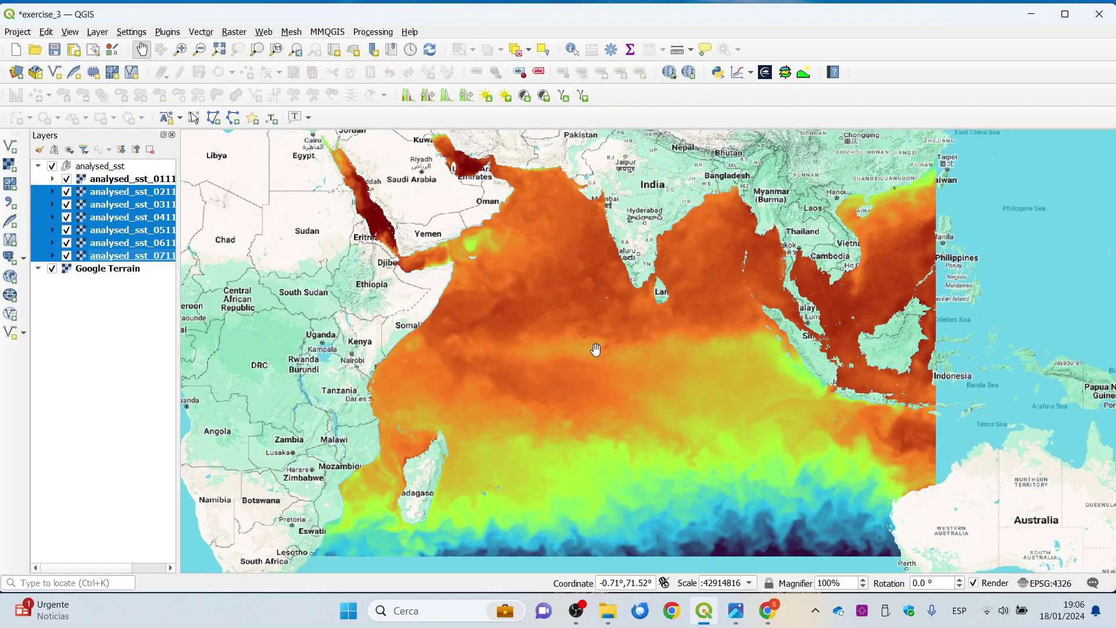
{"action": "left_click", "coordinate": [367, 32]}
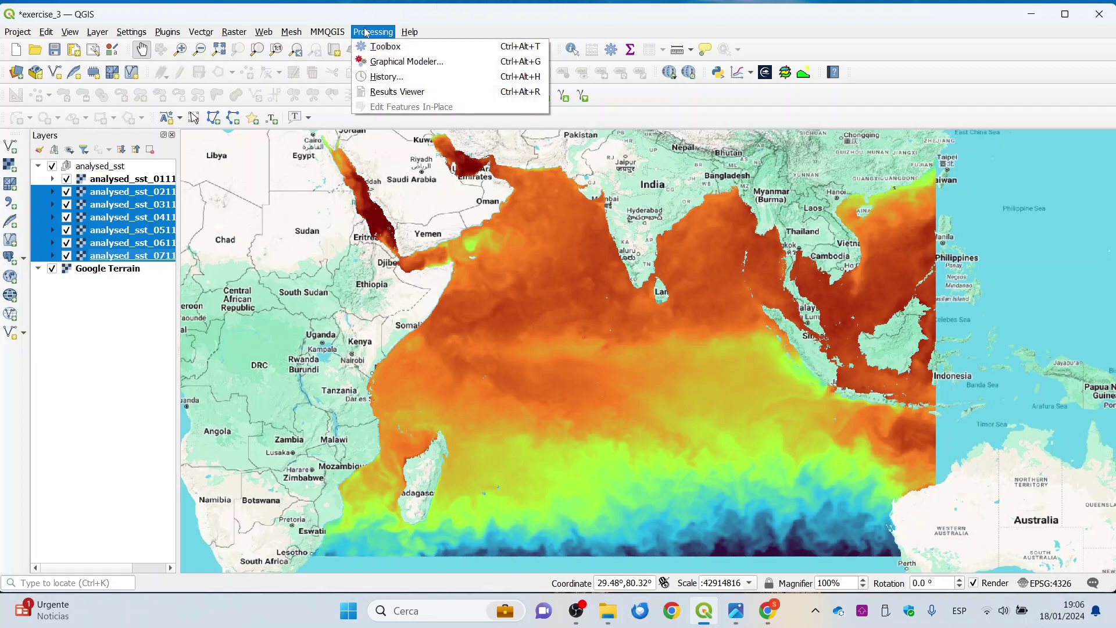
In the Graphical Modeler, add a Raster Layer input described as sst.
{"action": "left_click", "coordinate": [386, 62]}
{"action": "left_click", "coordinate": [301, 293]}
{"action": "scroll", "coordinate": [363, 209], "scroll_direction": "down", "scroll_amount": 4}
{"action": "scroll", "coordinate": [360, 228], "scroll_direction": "down", "scroll_amount": 5}
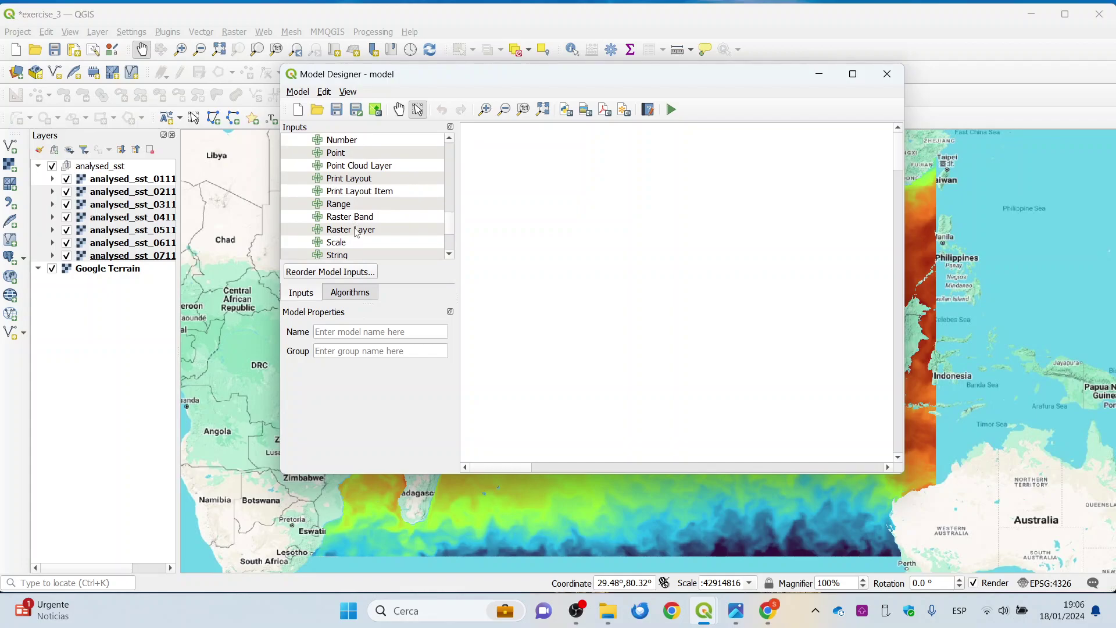
{"action": "double_click", "coordinate": [357, 231]}
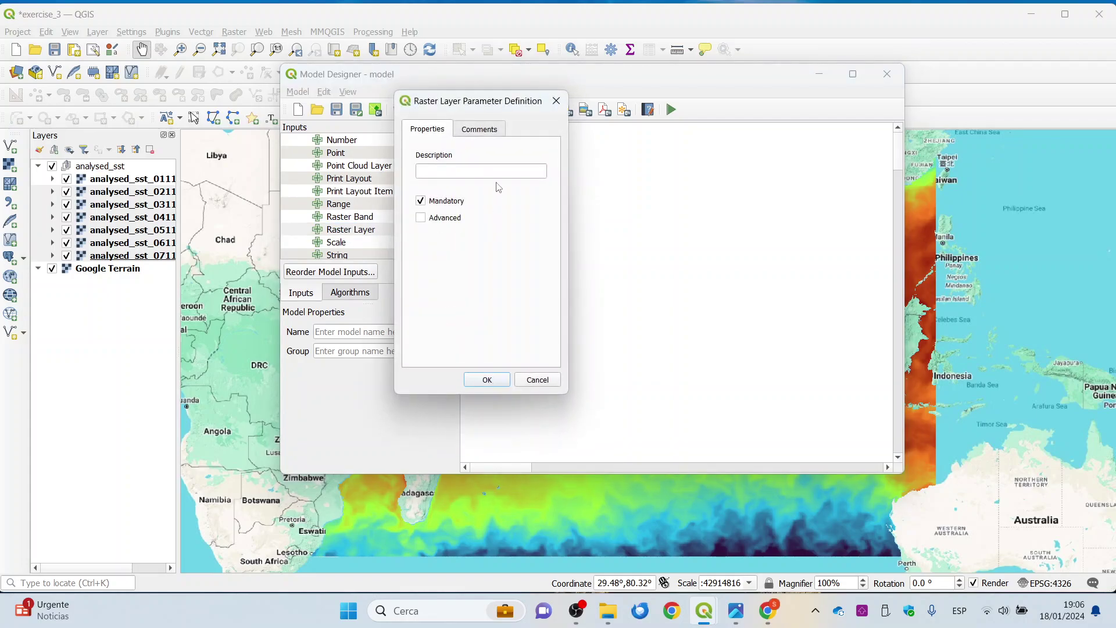
{"action": "left_click", "coordinate": [493, 172]}
{"action": "type", "text": "sst"}
{"action": "left_click", "coordinate": [497, 382]}
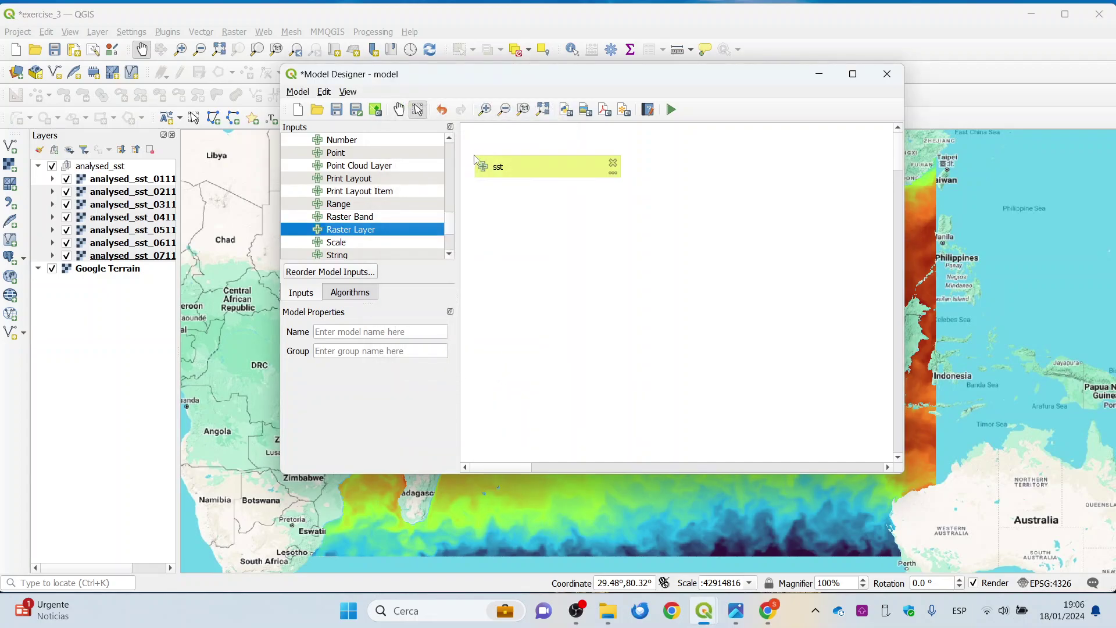
Search the model algorithms for 'raster cal'.
{"action": "left_click", "coordinate": [350, 293]}
{"action": "scroll", "coordinate": [401, 239], "scroll_direction": "down", "scroll_amount": 6}
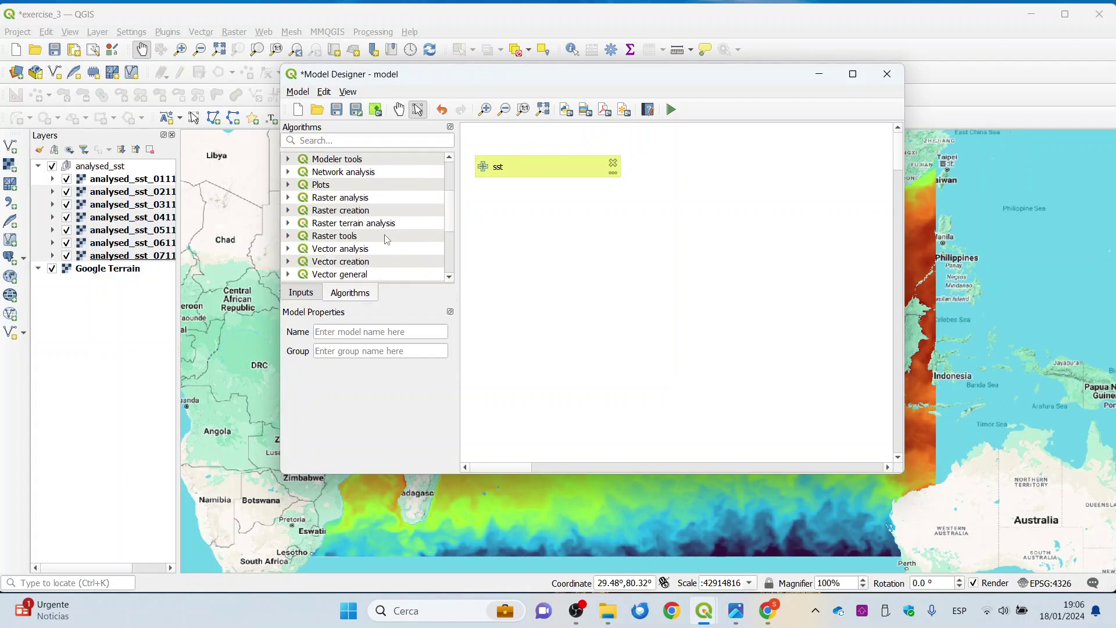
{"action": "scroll", "coordinate": [405, 237], "scroll_direction": "down", "scroll_amount": 2}
{"action": "scroll", "coordinate": [406, 238], "scroll_direction": "up", "scroll_amount": 3}
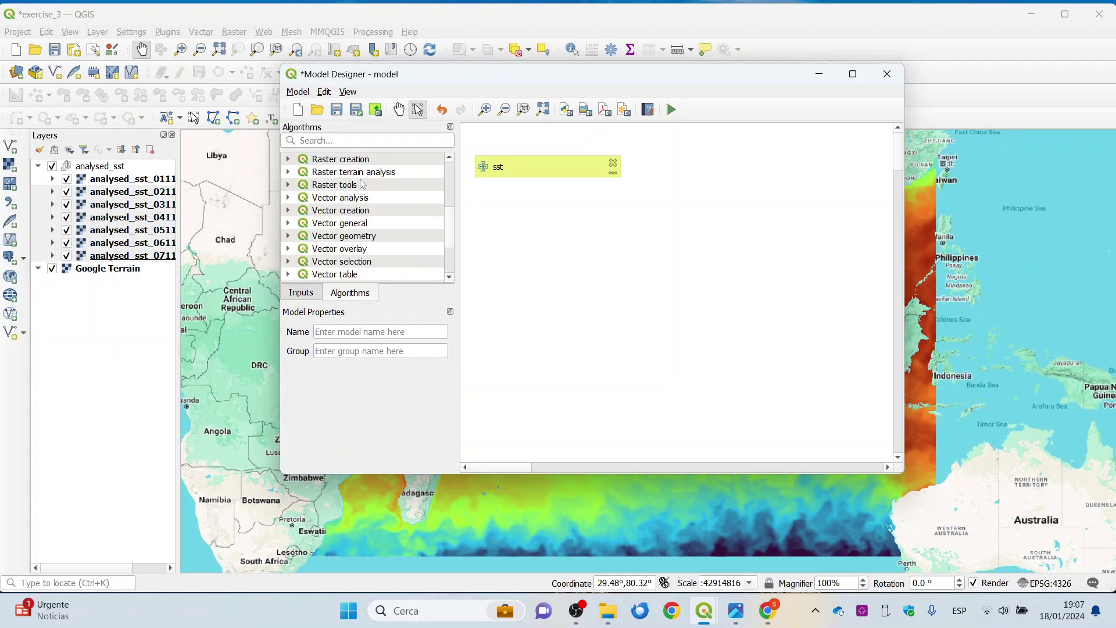
{"action": "left_click", "coordinate": [357, 141]}
{"action": "type", "text": "raster cal"}
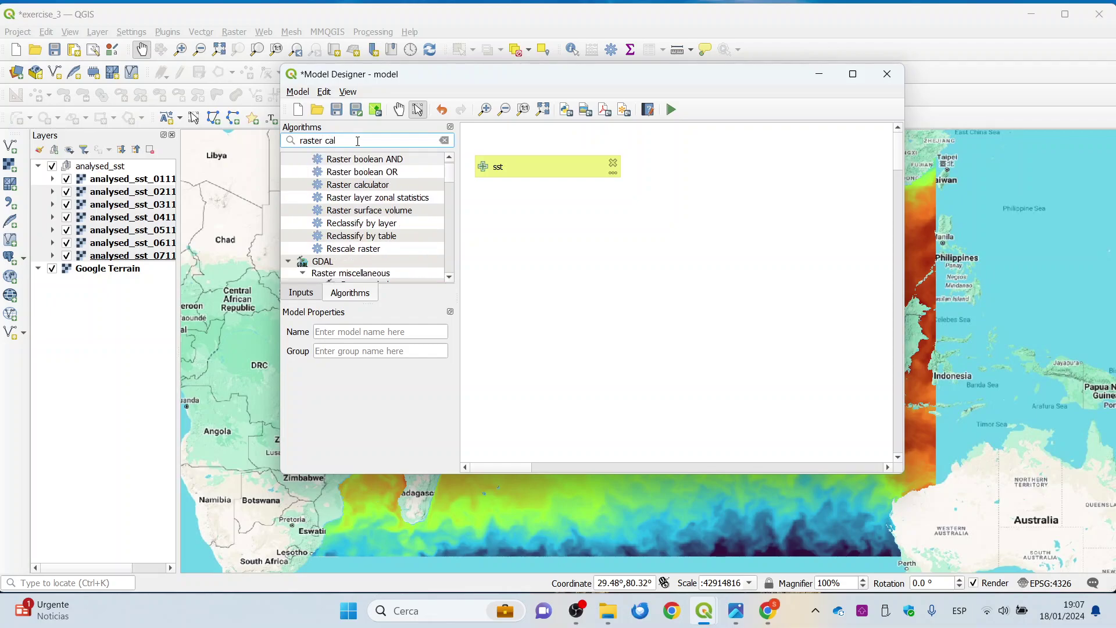
Add a Raster calculator step with expression "sst@1" - 273.15 and reference layer sst.
{"action": "double_click", "coordinate": [364, 184]}
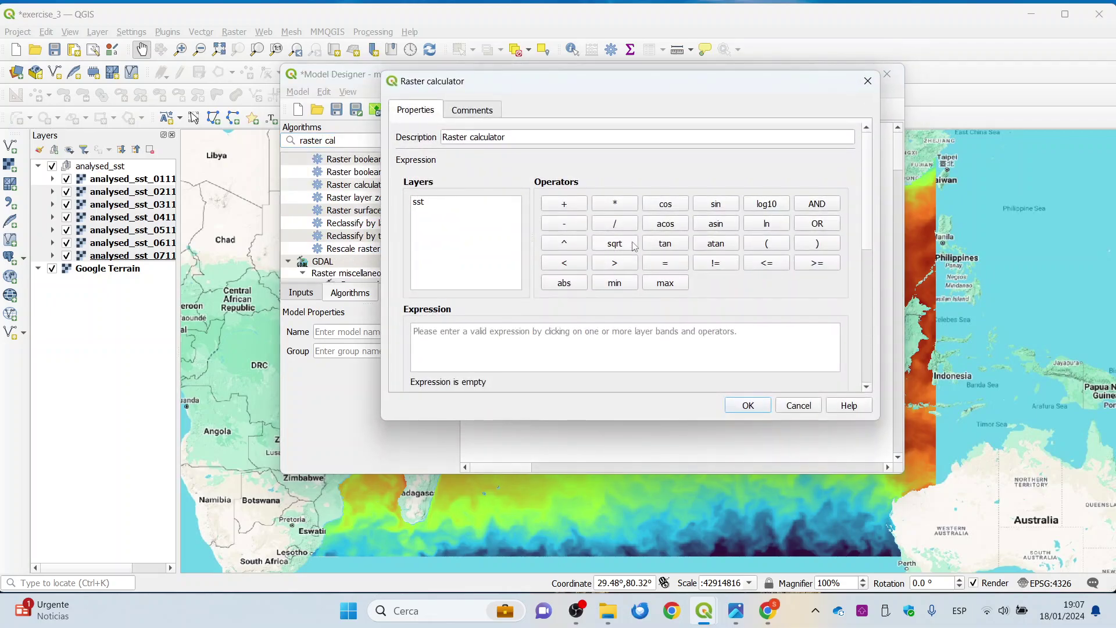
{"action": "double_click", "coordinate": [436, 205]}
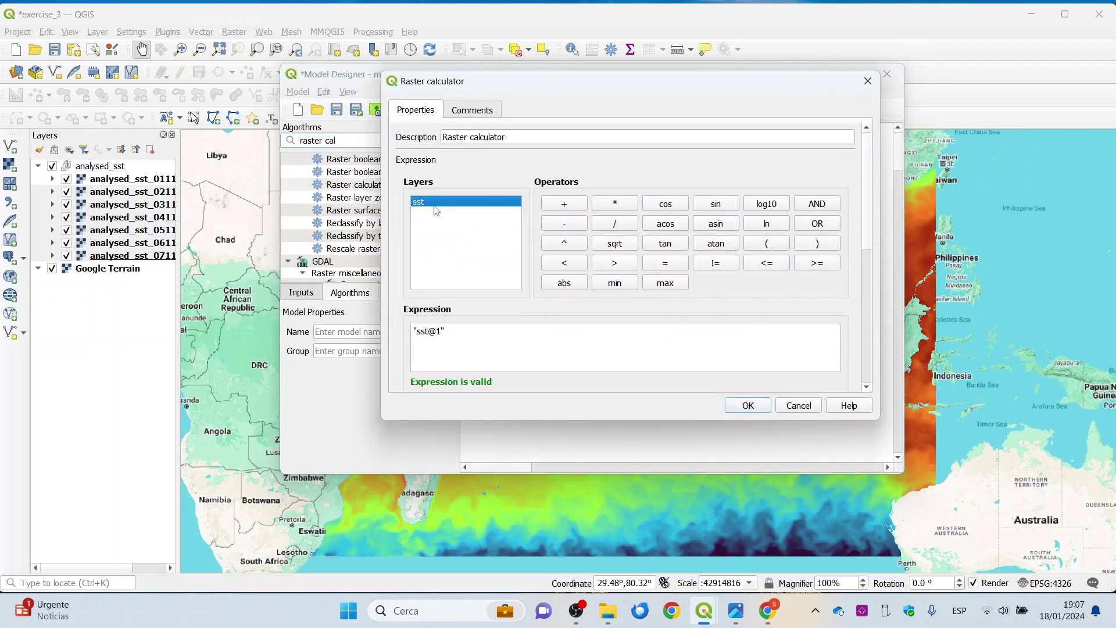
{"action": "left_click", "coordinate": [470, 335]}
{"action": "left_click", "coordinate": [573, 228]}
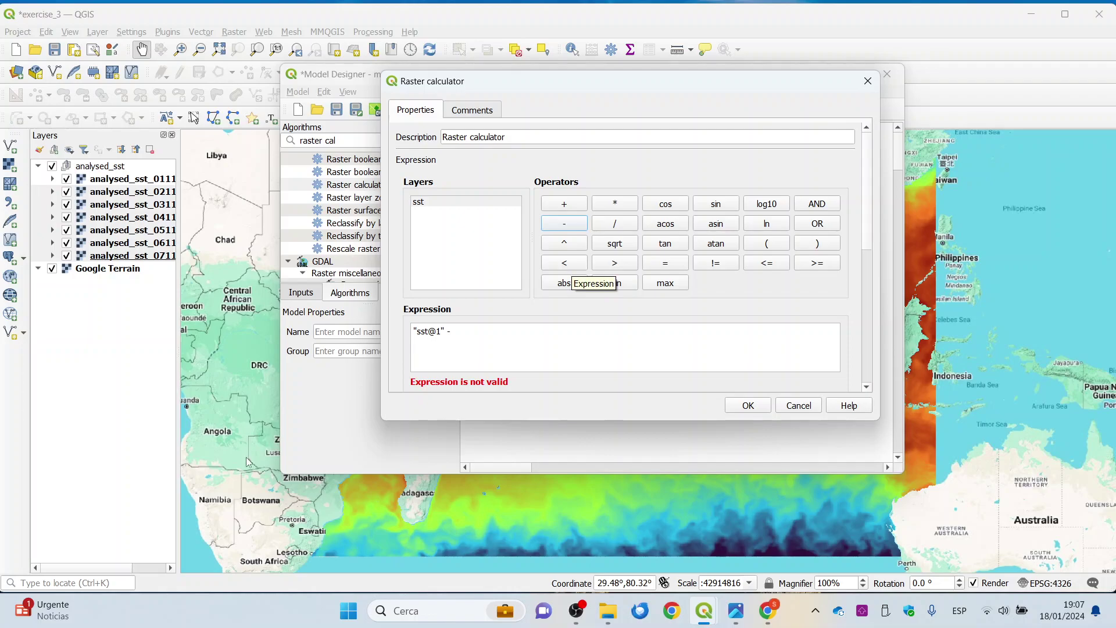
{"action": "left_click", "coordinate": [473, 336]}
{"action": "type", "text": "273.15"}
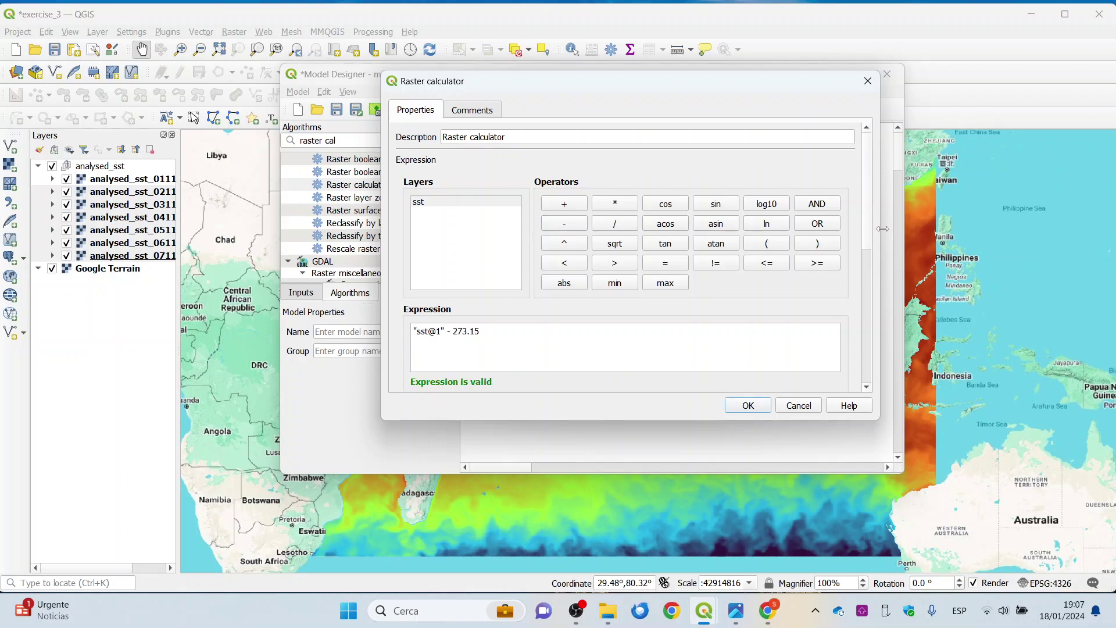
{"action": "left_click_drag", "start_coordinate": [870, 238], "coordinate": [870, 289]}
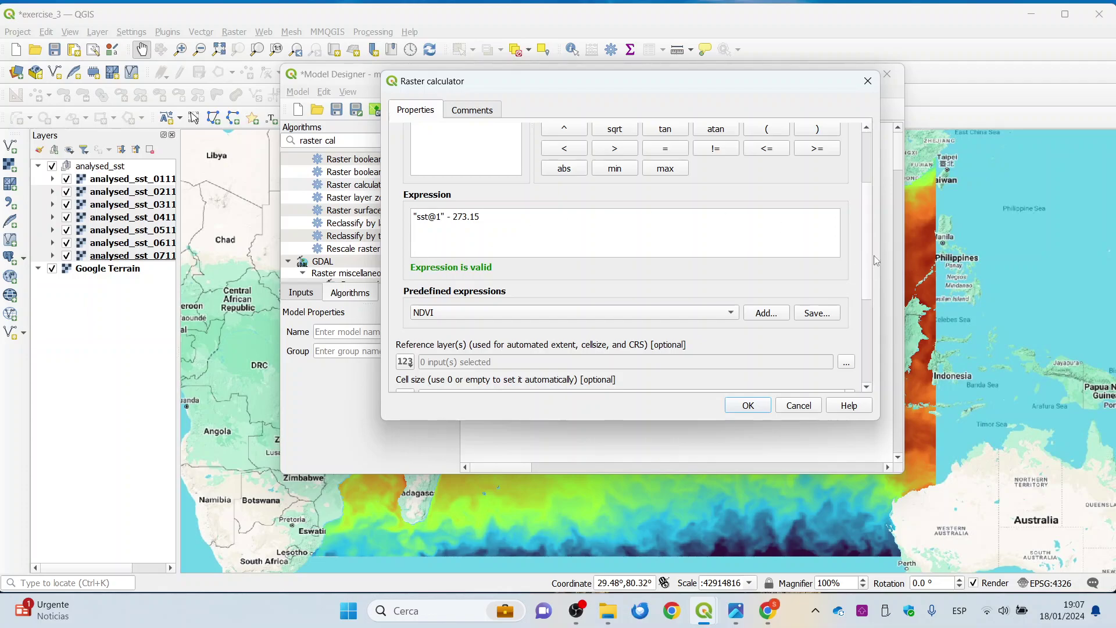
{"action": "scroll", "coordinate": [869, 270], "scroll_direction": "down", "scroll_amount": 1}
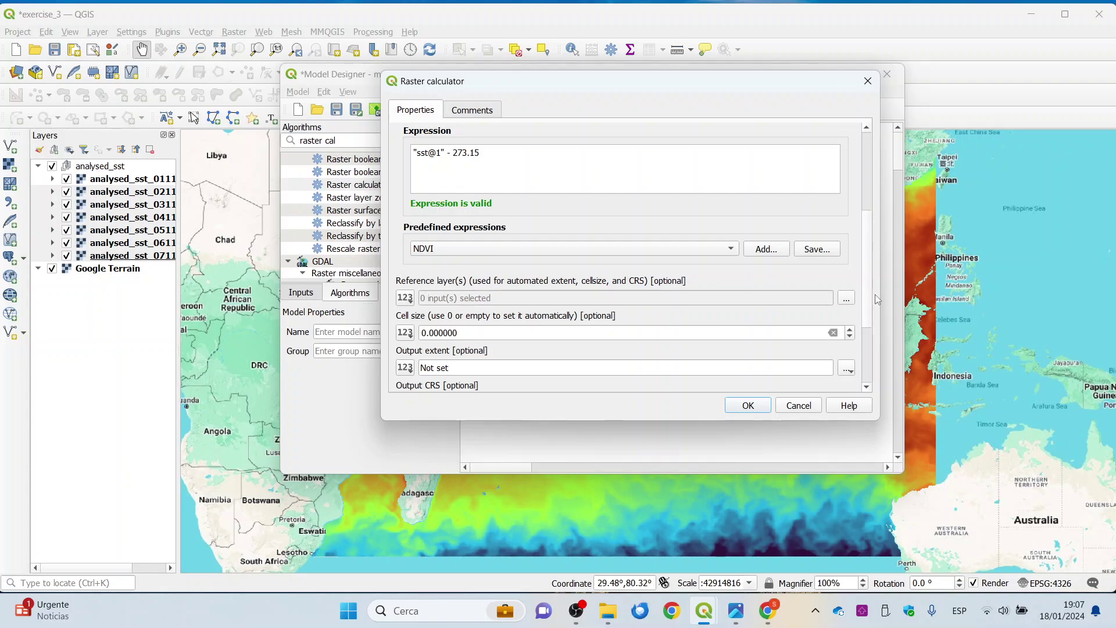
{"action": "left_click", "coordinate": [846, 297]}
{"action": "left_click", "coordinate": [402, 150]}
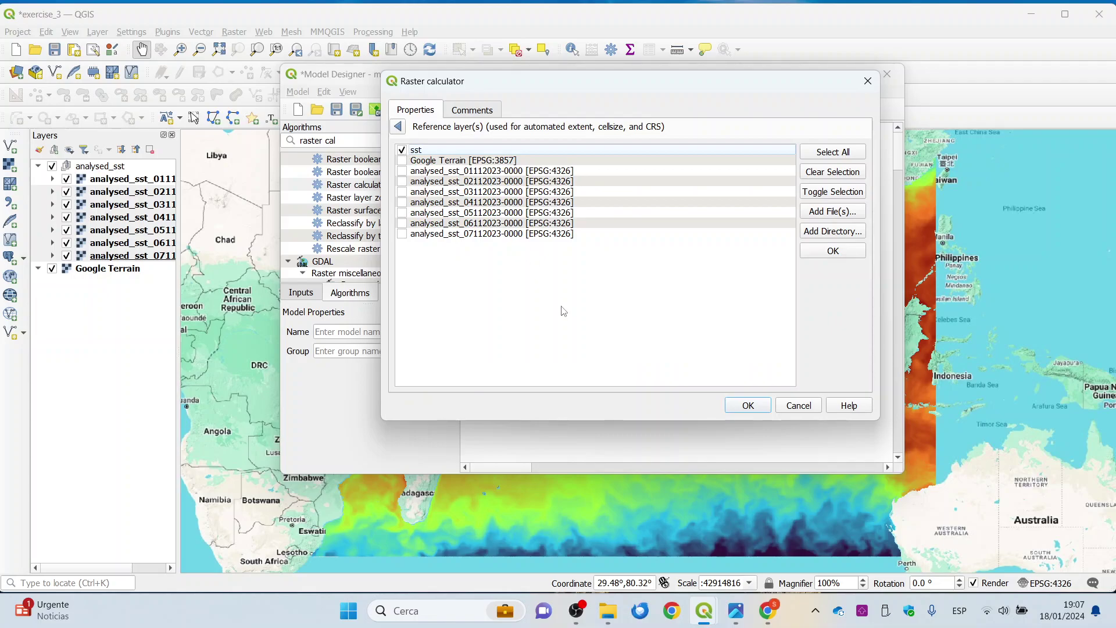
{"action": "left_click", "coordinate": [738, 409]}
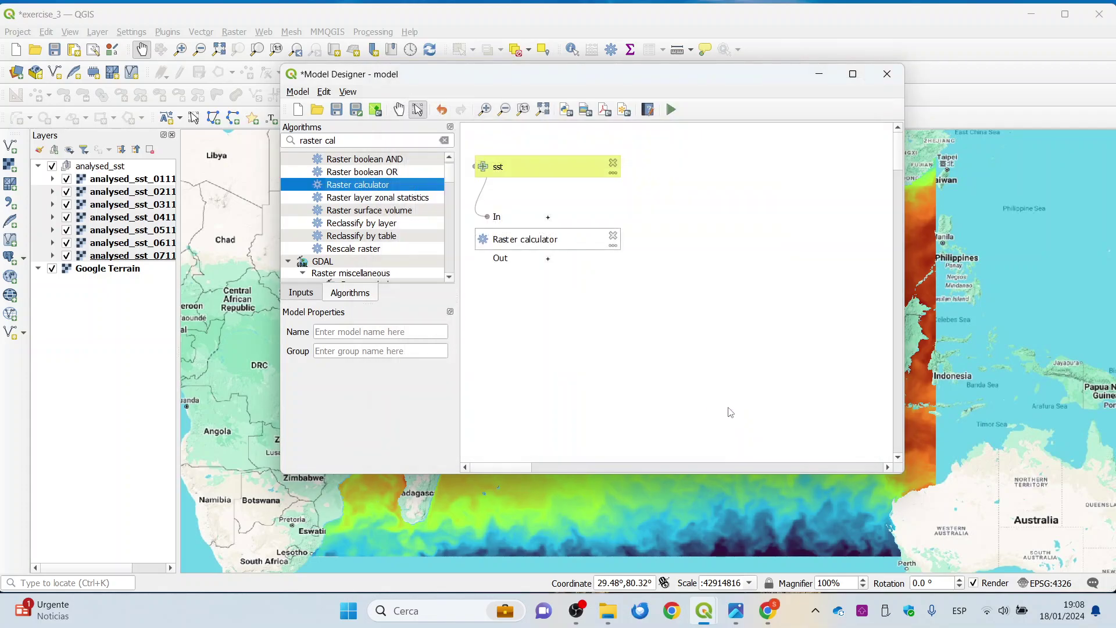
Name the calculator's final output sst_celsius and arrange the model nodes.
{"action": "double_click", "coordinate": [523, 241]}
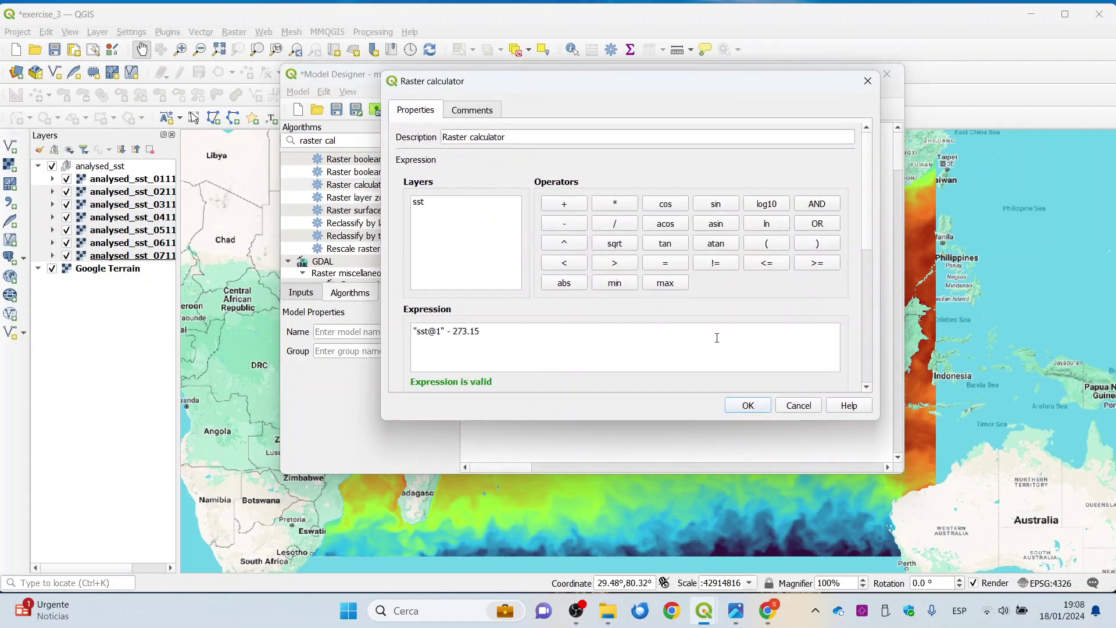
{"action": "scroll", "coordinate": [869, 310], "scroll_direction": "down", "scroll_amount": 5}
{"action": "scroll", "coordinate": [869, 310], "scroll_direction": "down", "scroll_amount": 5}
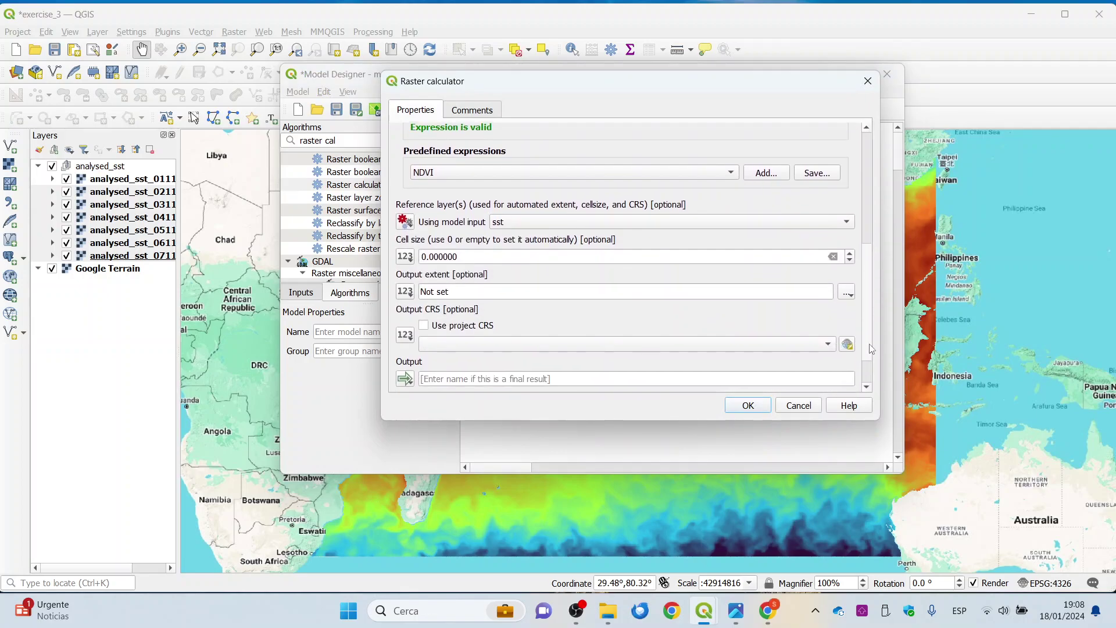
{"action": "left_click", "coordinate": [618, 329]}
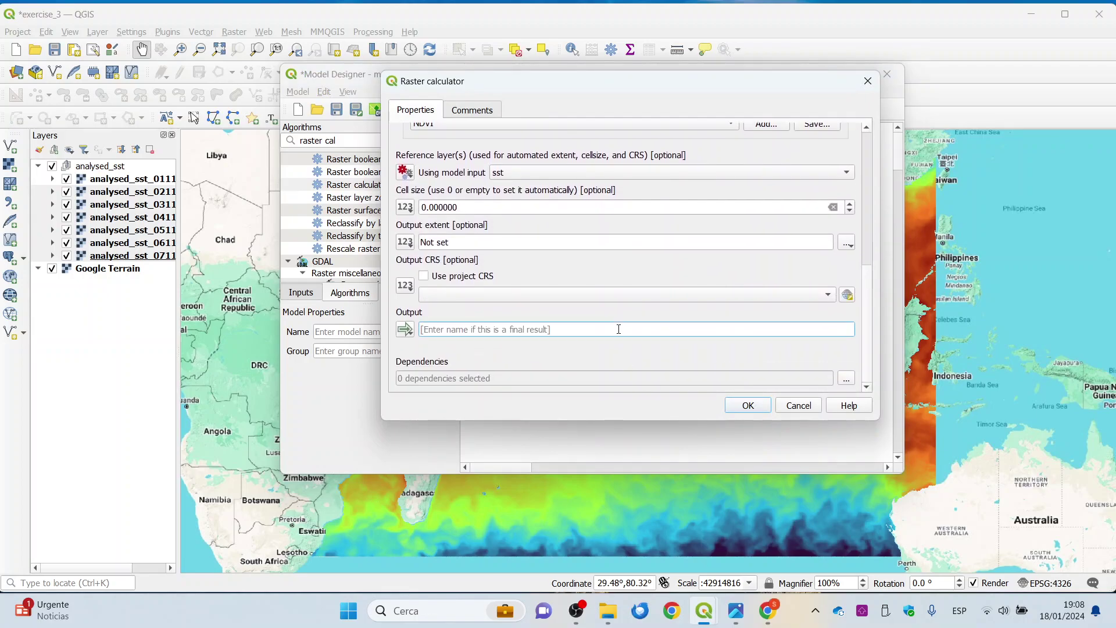
{"action": "type", "text": "s"}
{"action": "left_click", "coordinate": [749, 405]}
{"action": "left_click_drag", "start_coordinate": [670, 285], "coordinate": [649, 351]}
{"action": "left_click_drag", "start_coordinate": [591, 265], "coordinate": [686, 269]}
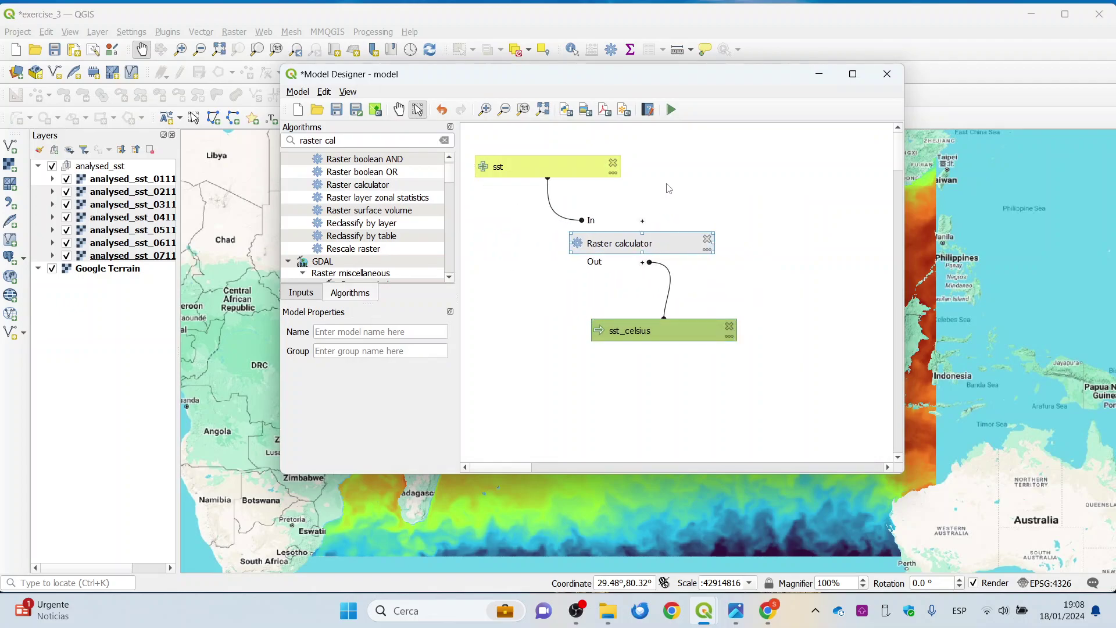
{"action": "left_click", "coordinate": [671, 110]}
In Batch Processing, fill the sst column with the seven rasters analysed_sst_01112023 to 07112023.
{"action": "left_click", "coordinate": [155, 469]}
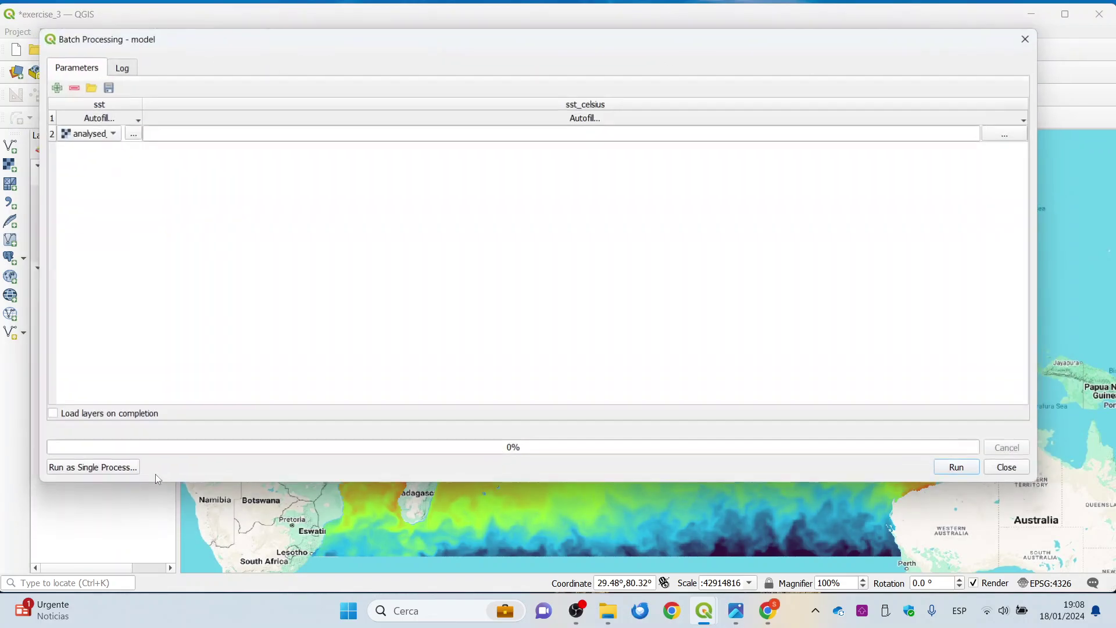
{"action": "left_click", "coordinate": [103, 136]}
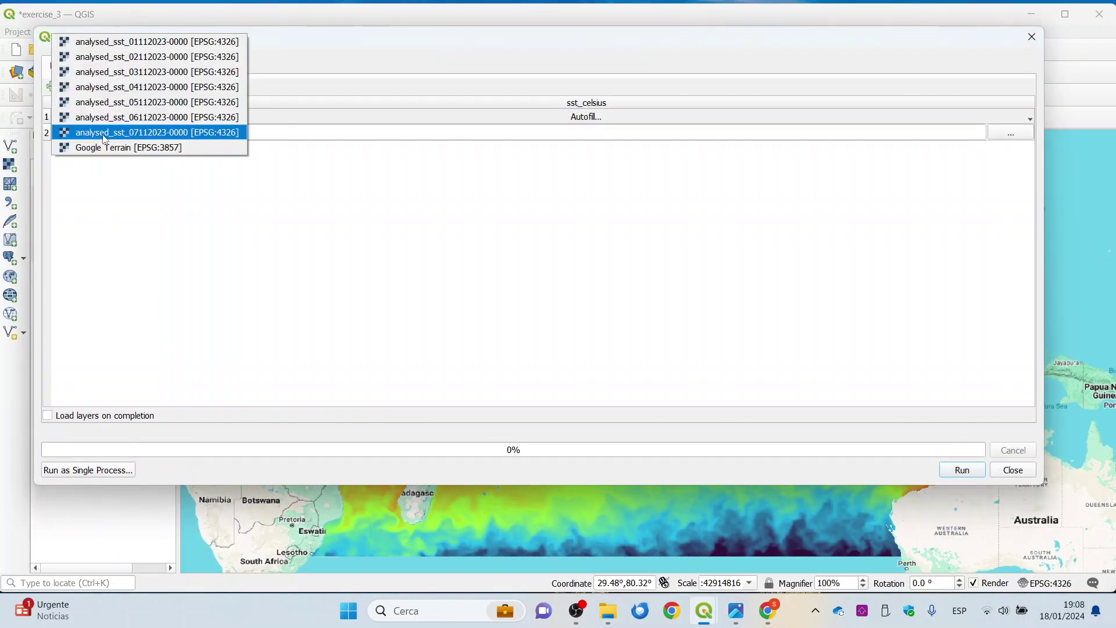
{"action": "left_click", "coordinate": [105, 138]}
{"action": "left_click", "coordinate": [116, 119]}
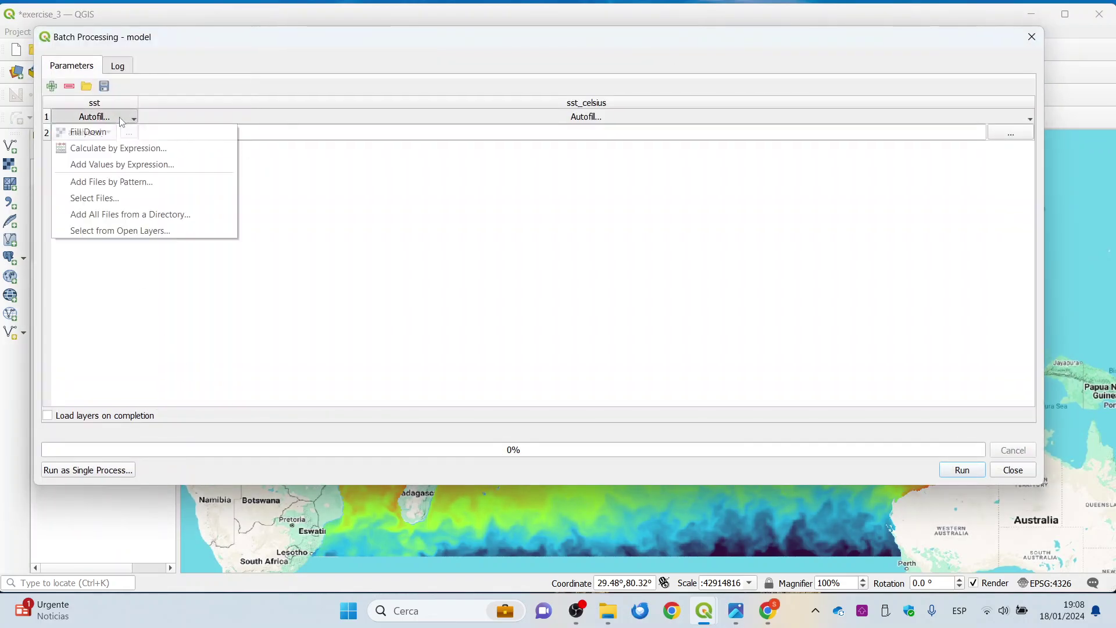
{"action": "left_click", "coordinate": [110, 231]}
{"action": "left_click", "coordinate": [351, 179]}
{"action": "left_click", "coordinate": [352, 191]}
{"action": "left_click", "coordinate": [352, 202]}
{"action": "left_click", "coordinate": [351, 214]}
{"action": "left_click", "coordinate": [351, 225]}
{"action": "left_click", "coordinate": [352, 237]}
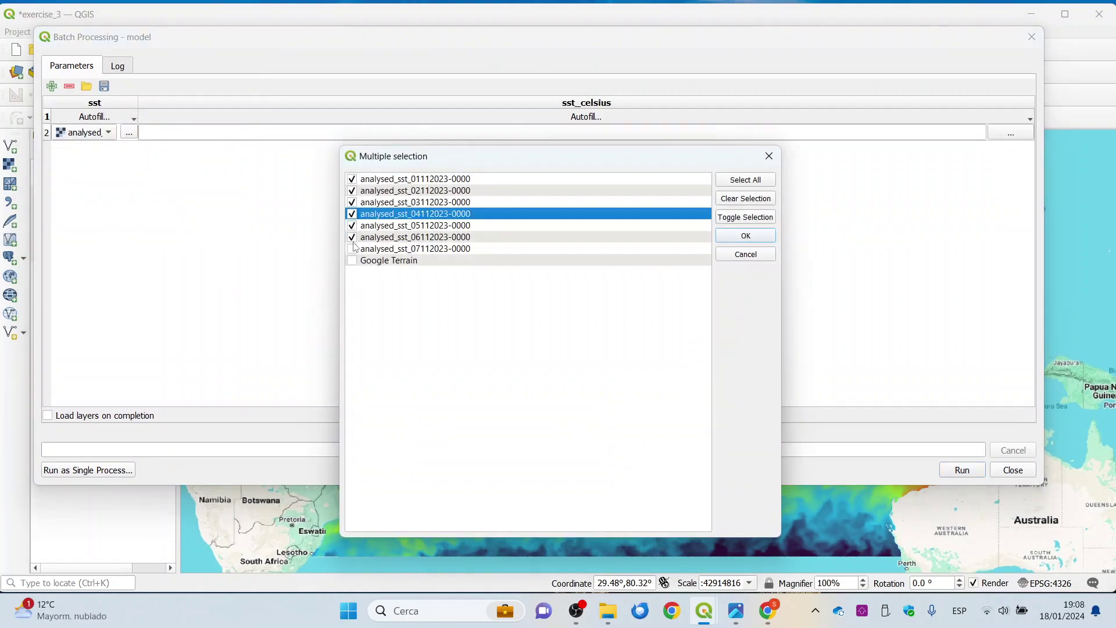
{"action": "left_click", "coordinate": [352, 249]}
{"action": "left_click", "coordinate": [742, 237]}
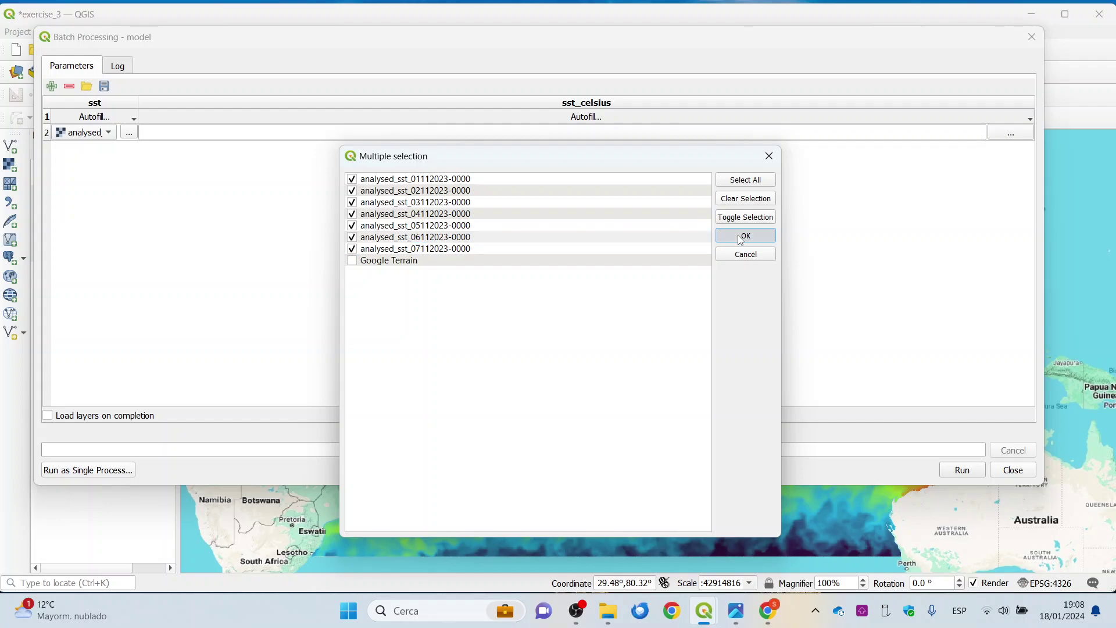
{"action": "left_click", "coordinate": [70, 87]}
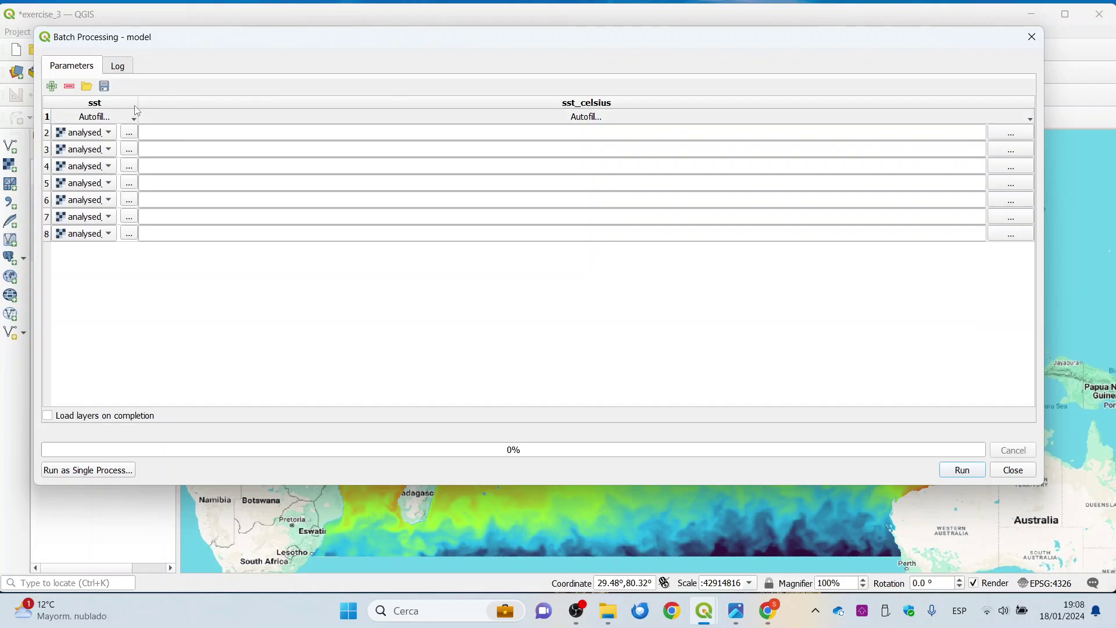
{"action": "left_click_drag", "start_coordinate": [138, 103], "coordinate": [254, 102]}
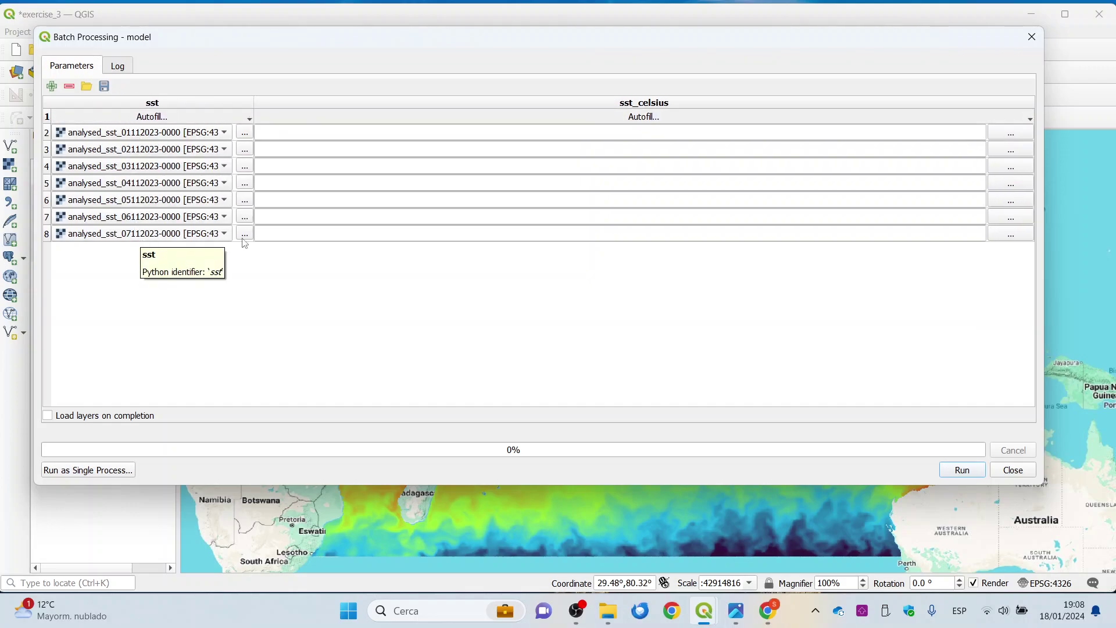
Set outputs to exercise_3/celsius_ and autofill all seven paths from the sst parameter values.
{"action": "left_click", "coordinate": [1013, 134]}
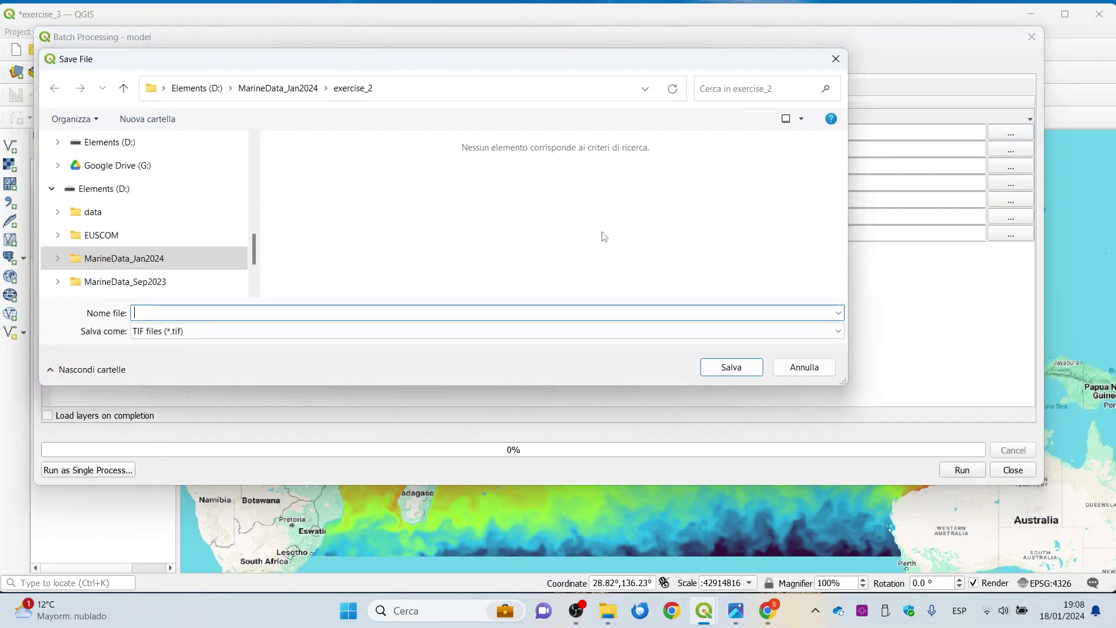
{"action": "left_click", "coordinate": [279, 89]}
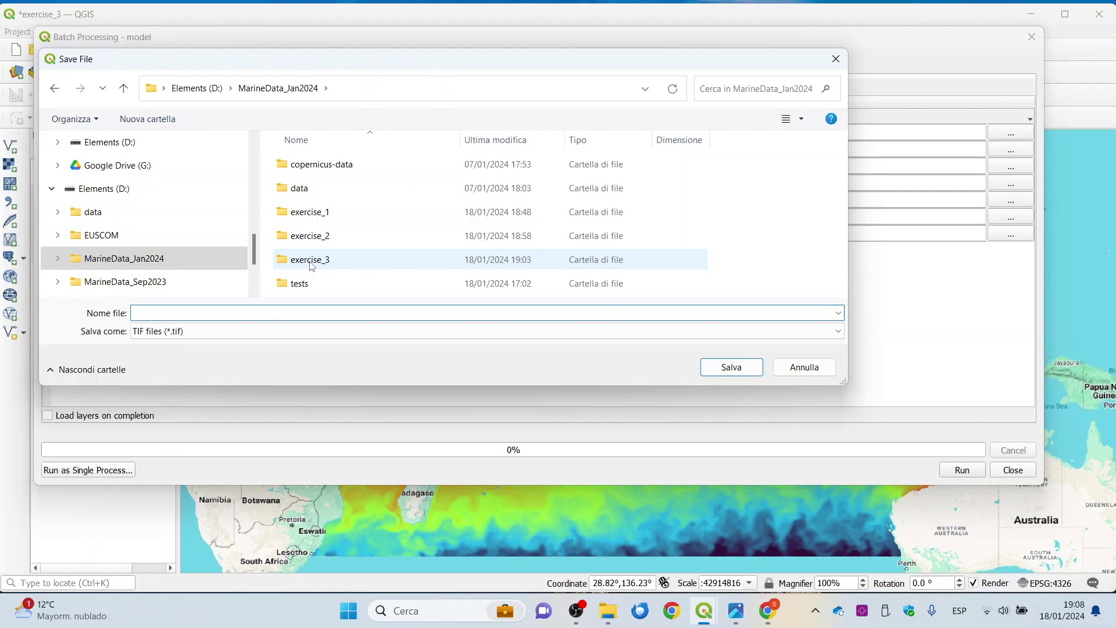
{"action": "double_click", "coordinate": [310, 260]}
{"action": "left_click", "coordinate": [240, 314]}
{"action": "type", "text": "celsius_"}
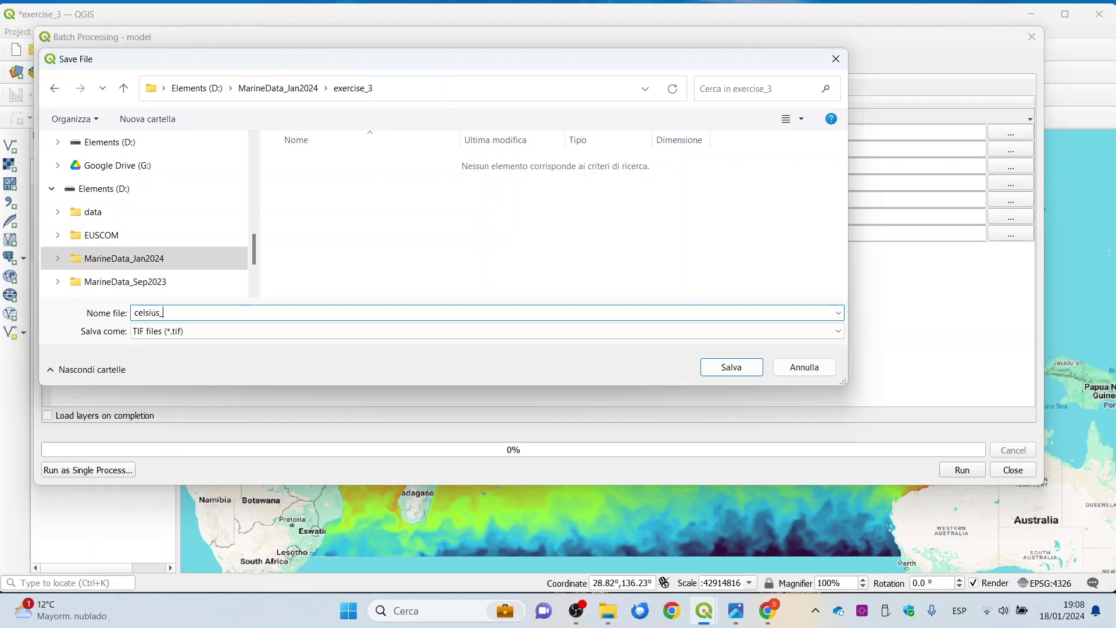
{"action": "left_click", "coordinate": [732, 367]}
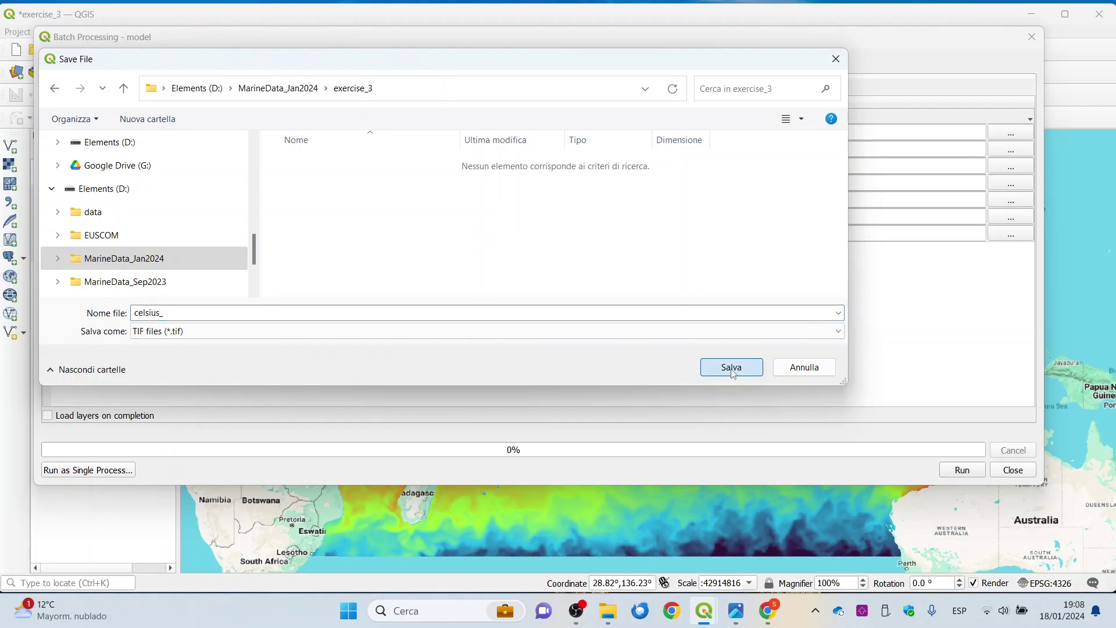
{"action": "left_click", "coordinate": [602, 280]}
{"action": "left_click", "coordinate": [586, 308]}
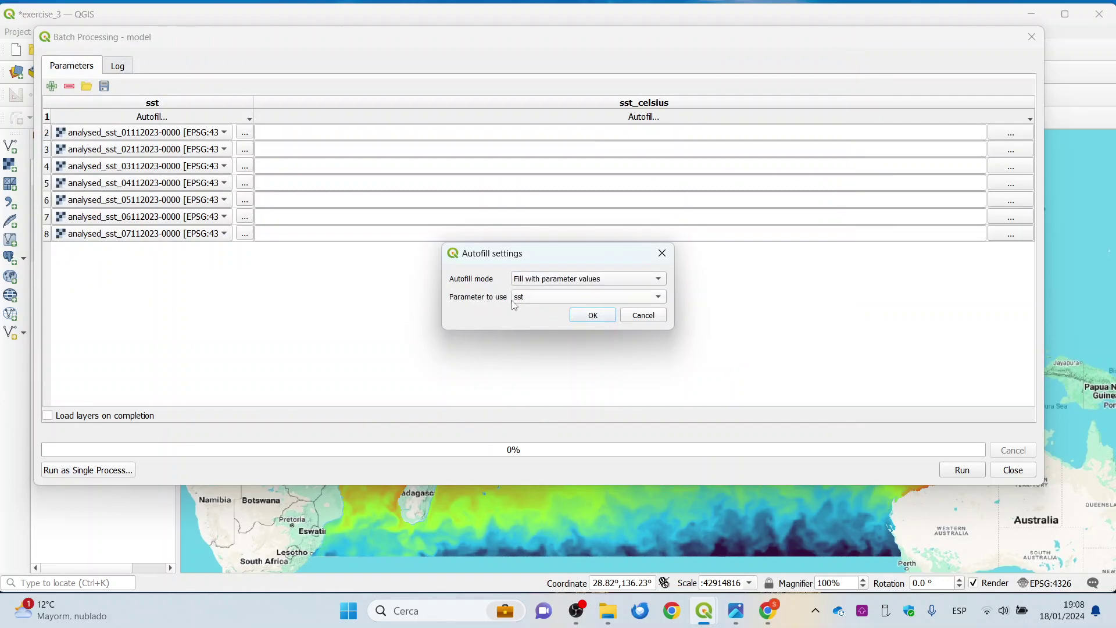
{"action": "left_click", "coordinate": [594, 315]}
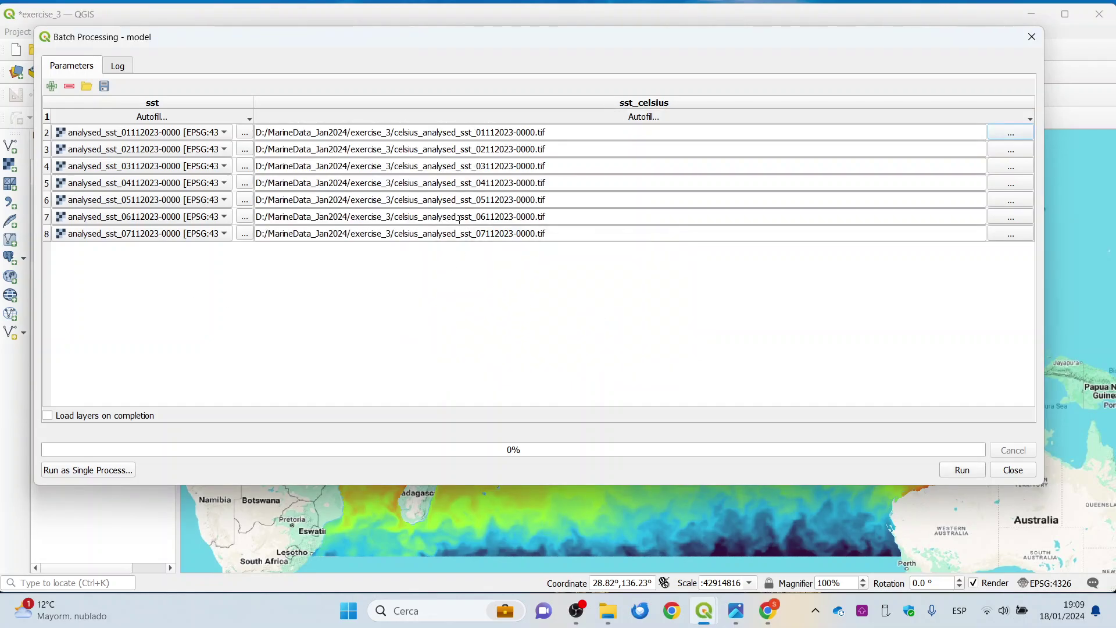
Enable Load layers on completion, run the batch and close the window.
{"action": "left_click", "coordinate": [47, 416]}
{"action": "left_click", "coordinate": [947, 468]}
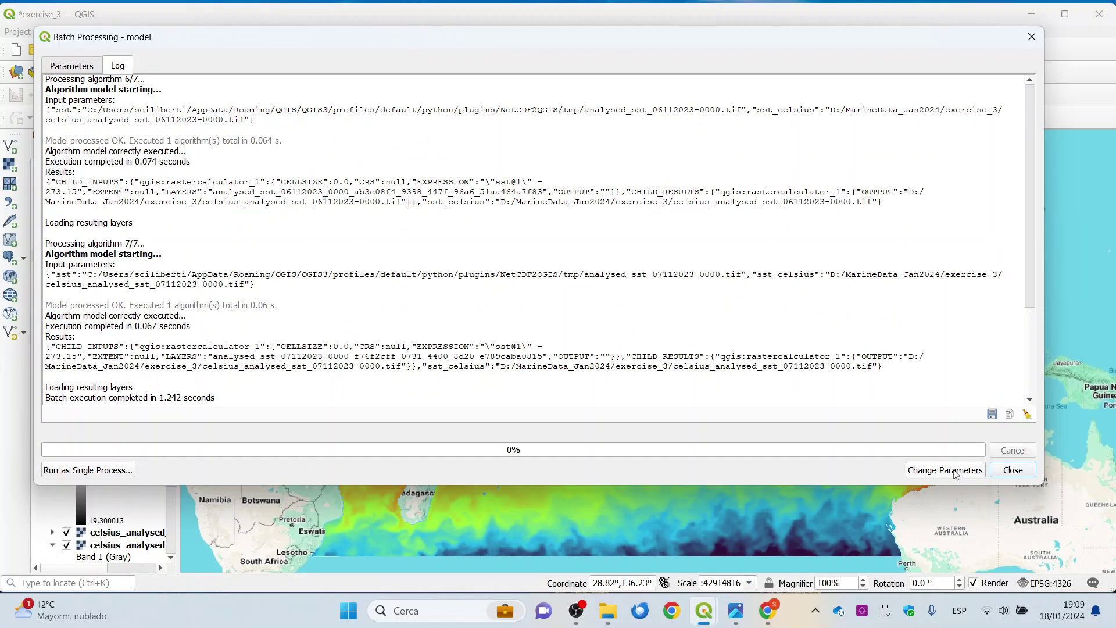
{"action": "left_click", "coordinate": [1012, 469]}
Hide the analysed_sst_01 through analysed_sst_06 layers.
{"action": "left_click", "coordinate": [66, 179]}
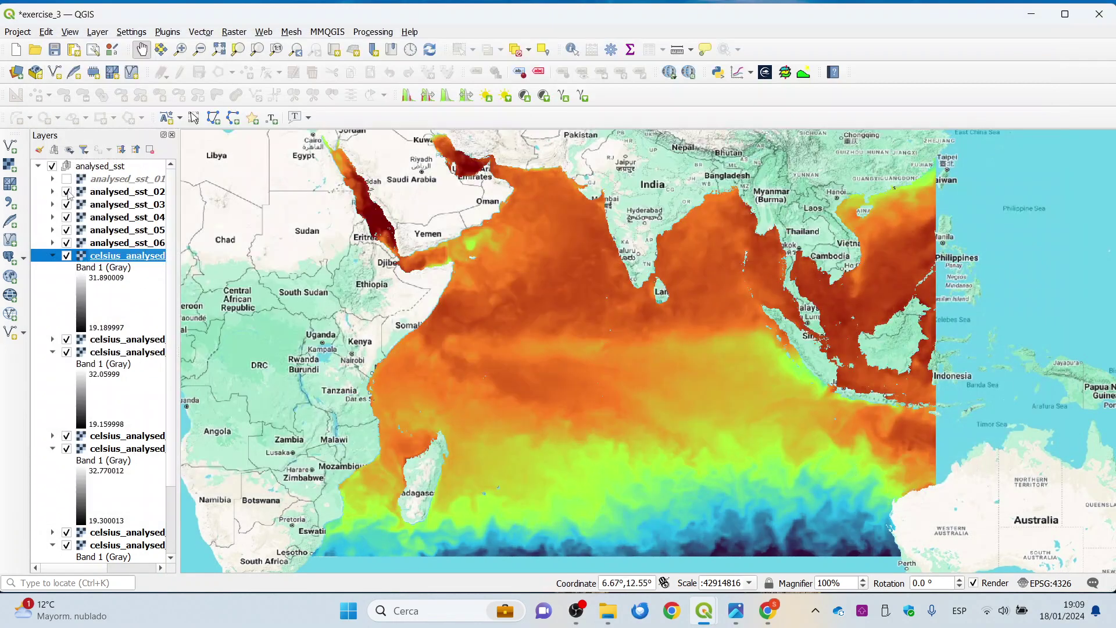
{"action": "left_click", "coordinate": [66, 191]}
{"action": "left_click", "coordinate": [66, 204]}
{"action": "left_click", "coordinate": [67, 217]}
{"action": "left_click", "coordinate": [66, 230]}
{"action": "left_click", "coordinate": [67, 243]}
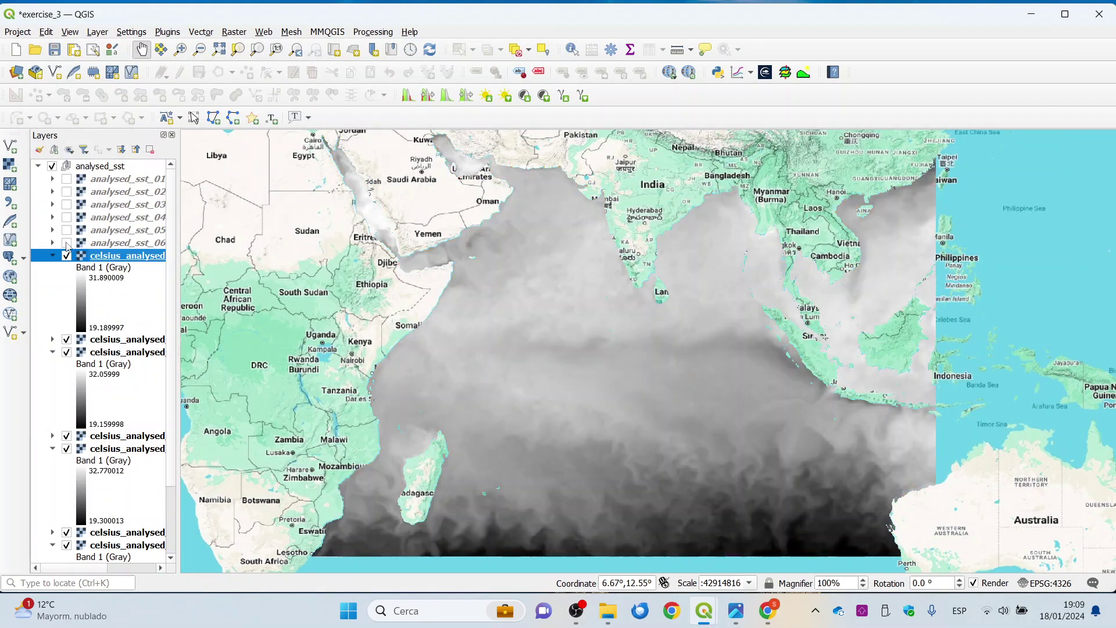
Collapse the celsius layer legends and open the top celsius layer's properties.
{"action": "left_click", "coordinate": [53, 256]}
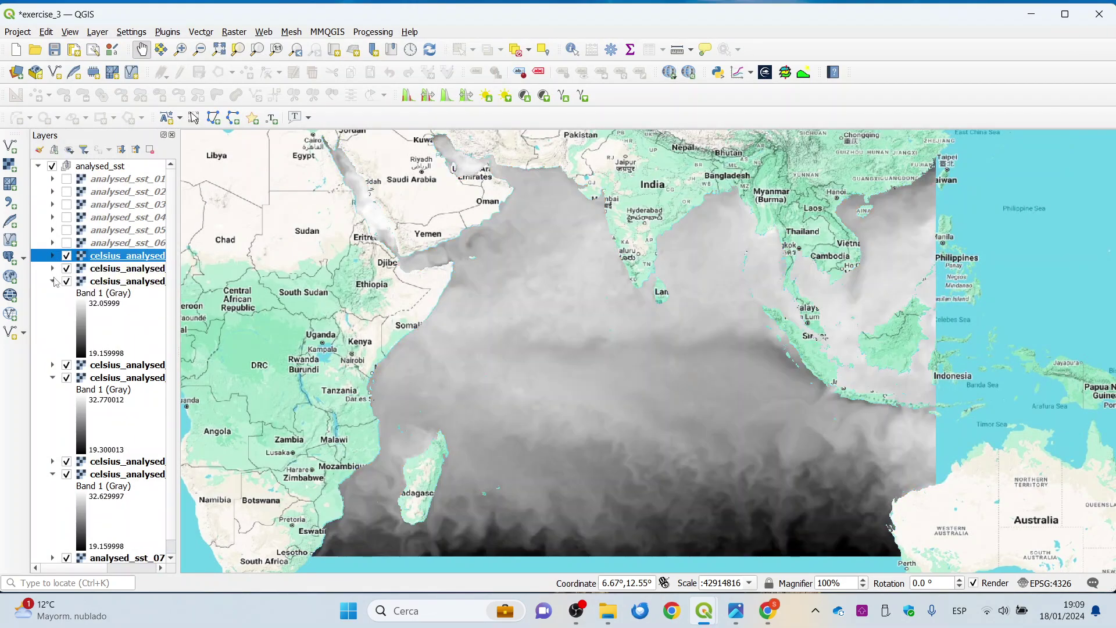
{"action": "left_click", "coordinate": [53, 281]}
{"action": "left_click", "coordinate": [53, 307]}
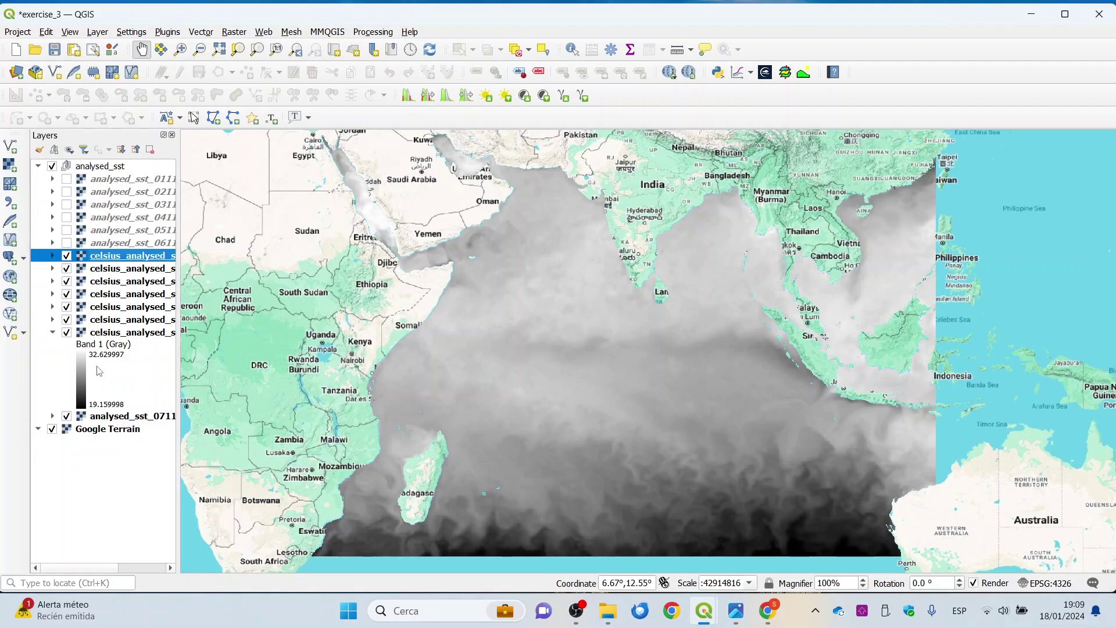
{"action": "left_click", "coordinate": [53, 333]}
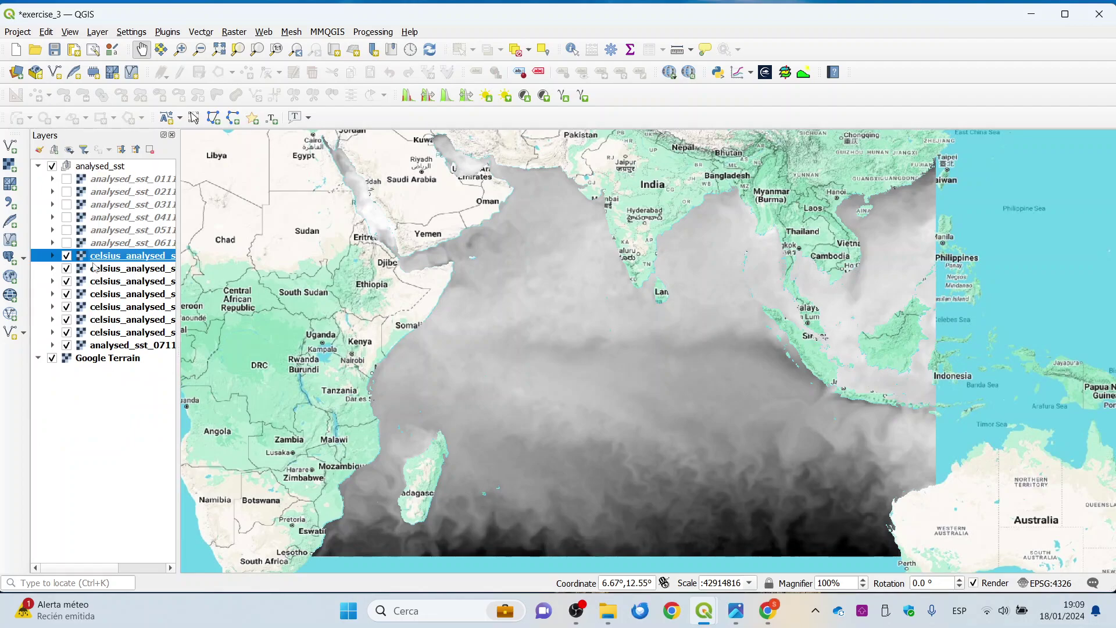
{"action": "right_click", "coordinate": [96, 268]}
{"action": "left_click", "coordinate": [96, 256]}
{"action": "right_click", "coordinate": [96, 256]}
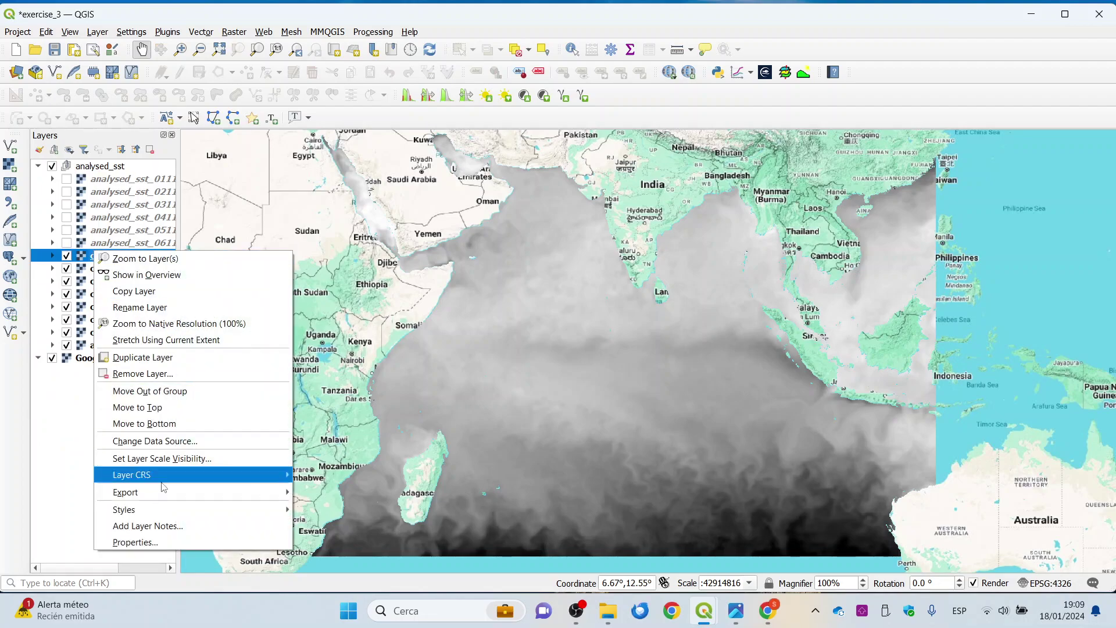
{"action": "left_click", "coordinate": [139, 542]}
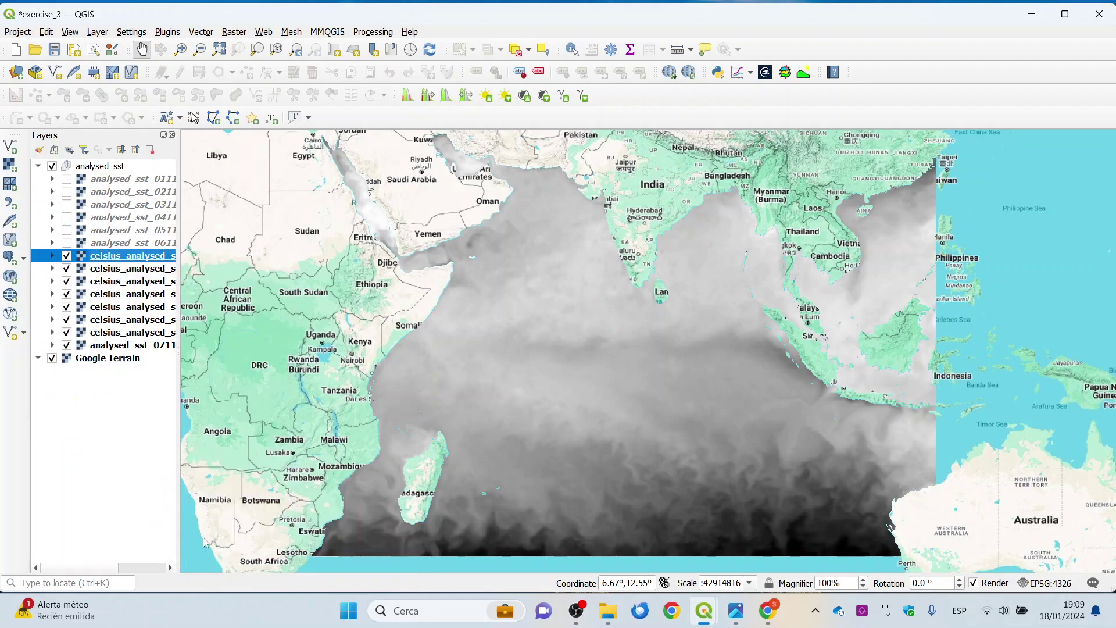
Switch the celsius layer to singleband pseudocolor with minimum 19 and maximum 31.
{"action": "left_click", "coordinate": [407, 158]}
{"action": "key", "text": "BackSpace"}
{"action": "key", "text": "BackSpace"}
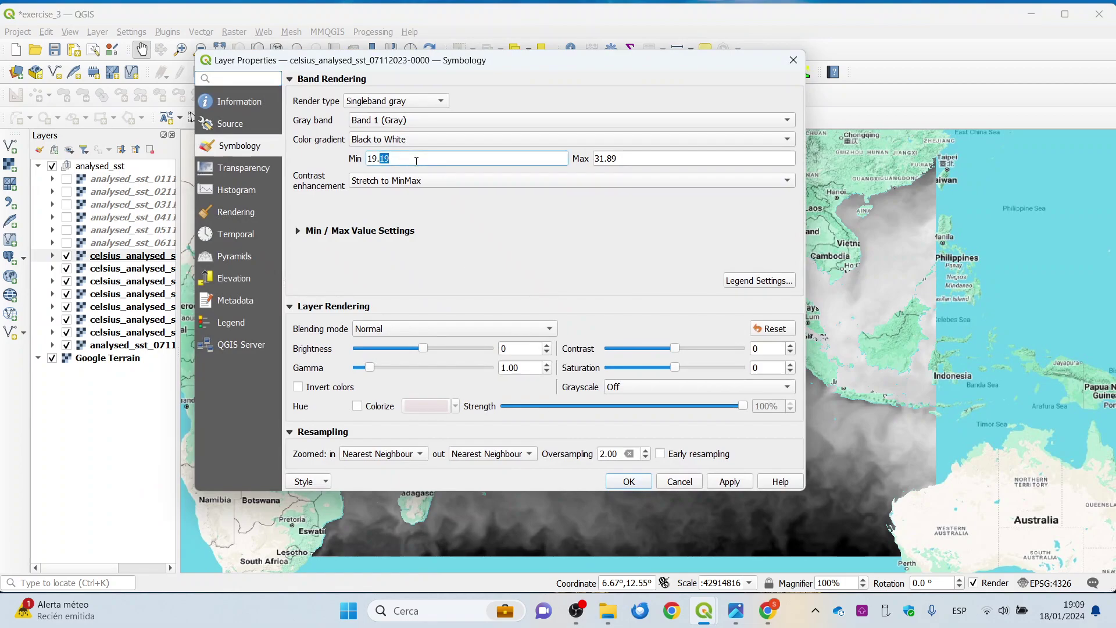
{"action": "left_click", "coordinate": [647, 155]}
{"action": "key", "text": "BackSpace"}
{"action": "key", "text": "BackSpace"}
{"action": "left_click", "coordinate": [352, 100]}
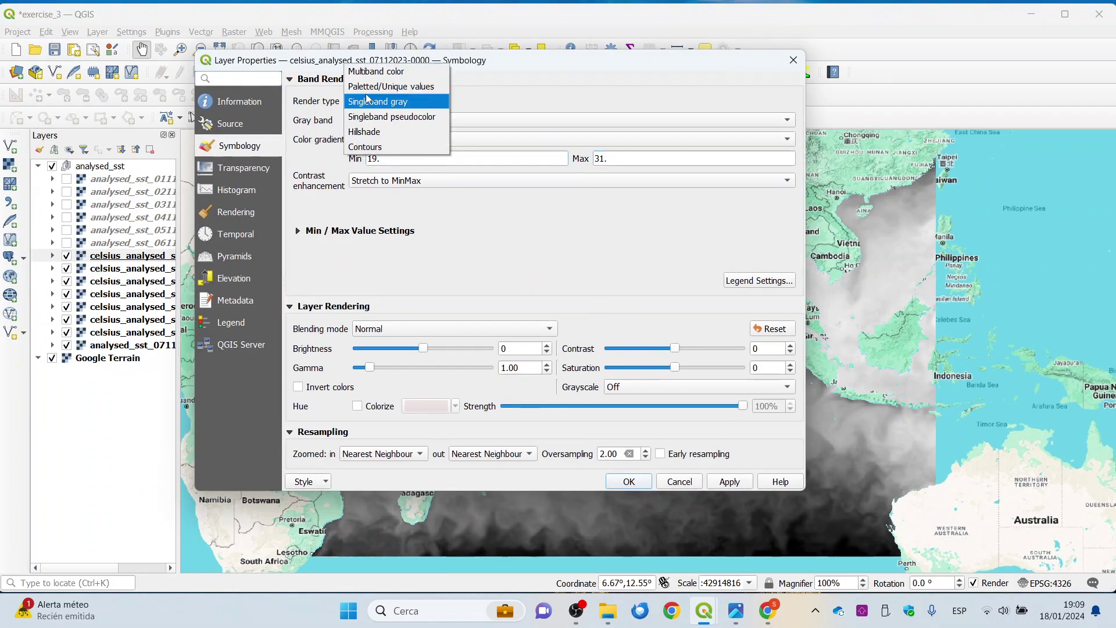
{"action": "left_click", "coordinate": [375, 115]}
{"action": "left_click", "coordinate": [468, 136]}
{"action": "left_click_drag", "start_coordinate": [468, 141], "coordinate": [431, 141]}
{"action": "key", "text": "BackSpace"}
{"action": "left_click_drag", "start_coordinate": [712, 141], "coordinate": [679, 141]}
{"action": "key", "text": "BackSpace"}
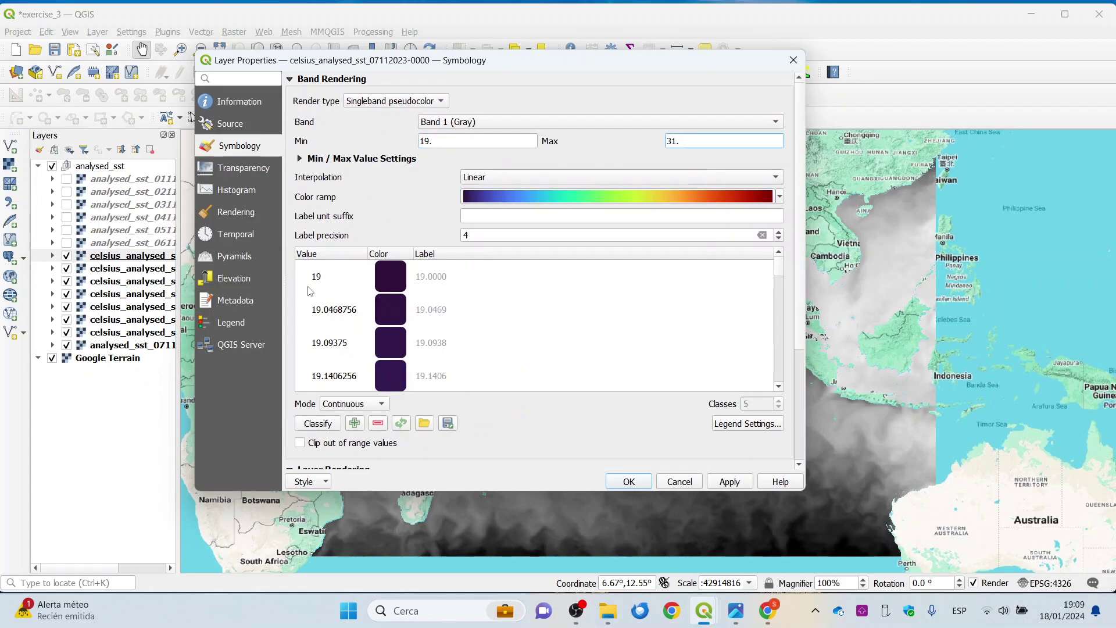
Classify the ramp into five equal-interval classes with 2-decimal labels and apply it.
{"action": "left_click", "coordinate": [382, 404]}
{"action": "left_click", "coordinate": [367, 427]}
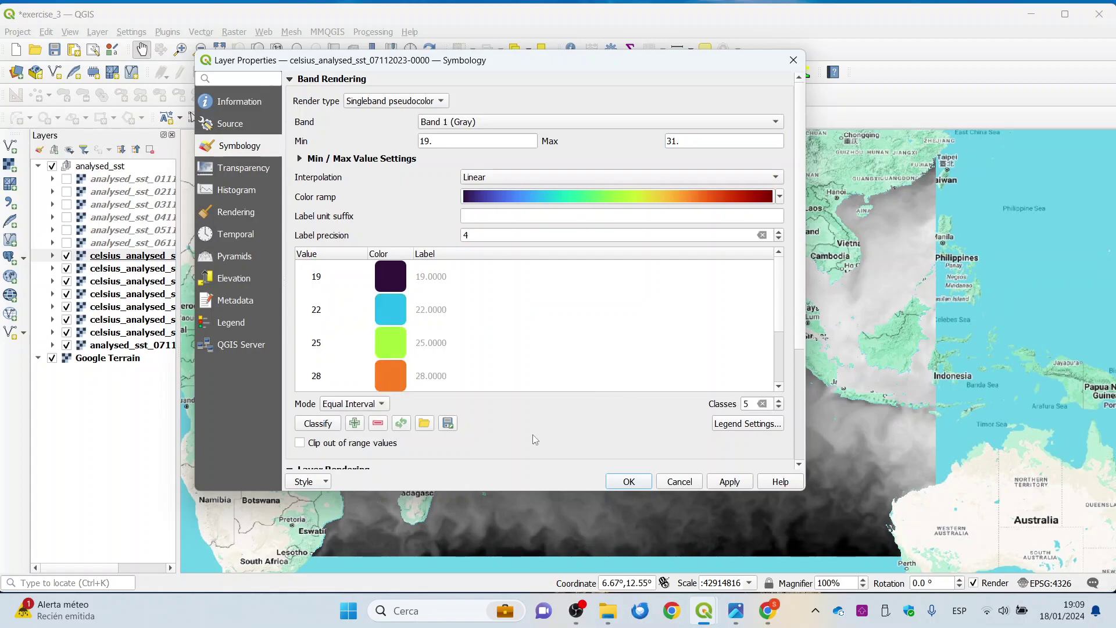
{"action": "left_click", "coordinate": [779, 407]}
{"action": "left_click", "coordinate": [778, 401]}
{"action": "double_click", "coordinate": [477, 240]}
{"action": "type", "text": "0"}
{"action": "left_click", "coordinate": [729, 481]}
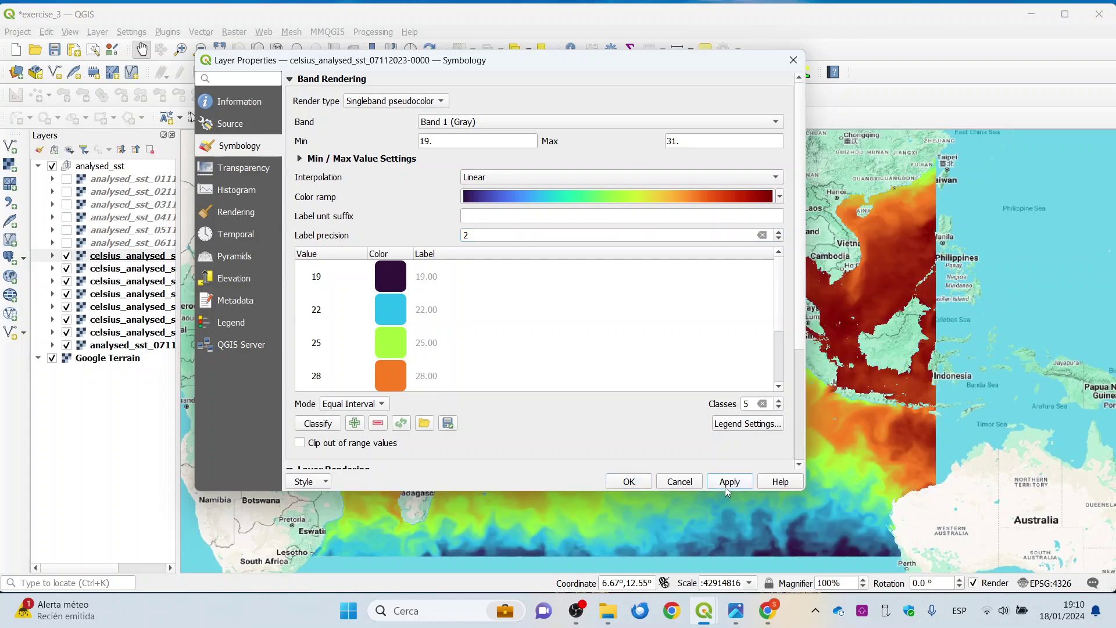
{"action": "left_click", "coordinate": [630, 481]}
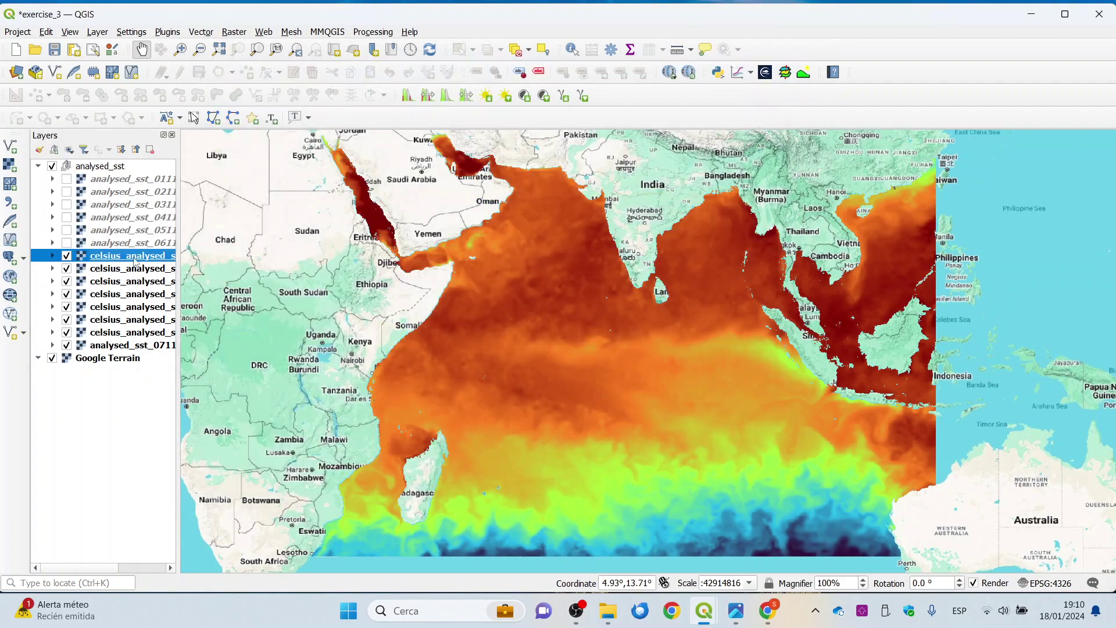
Copy the styled layer's style and select the other celsius layers.
{"action": "right_click", "coordinate": [134, 259]}
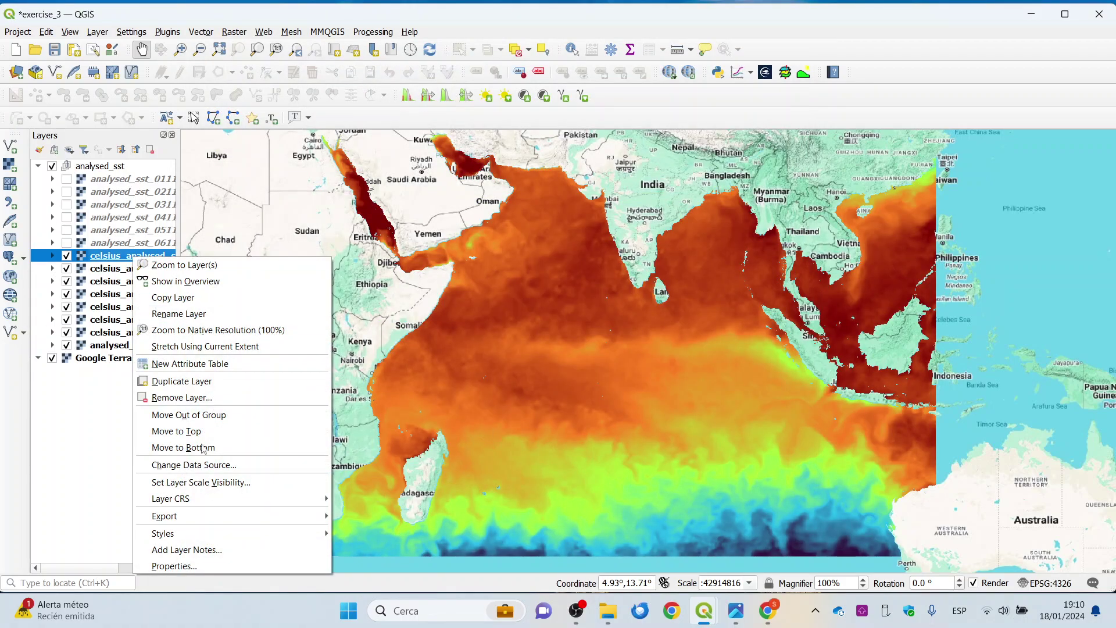
{"action": "key", "text": "Escape"}
{"action": "key", "text": "Escape"}
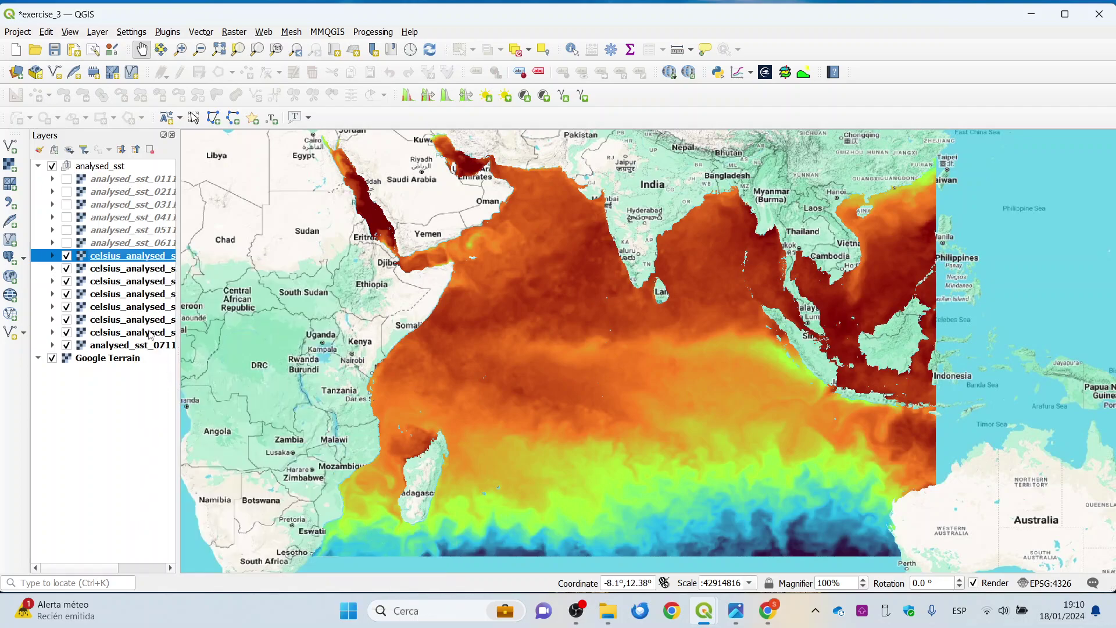
{"action": "left_click", "coordinate": [131, 269]}
{"action": "left_click", "coordinate": [133, 281], "text": "ctrl"}
{"action": "left_click", "coordinate": [135, 294], "text": "ctrl"}
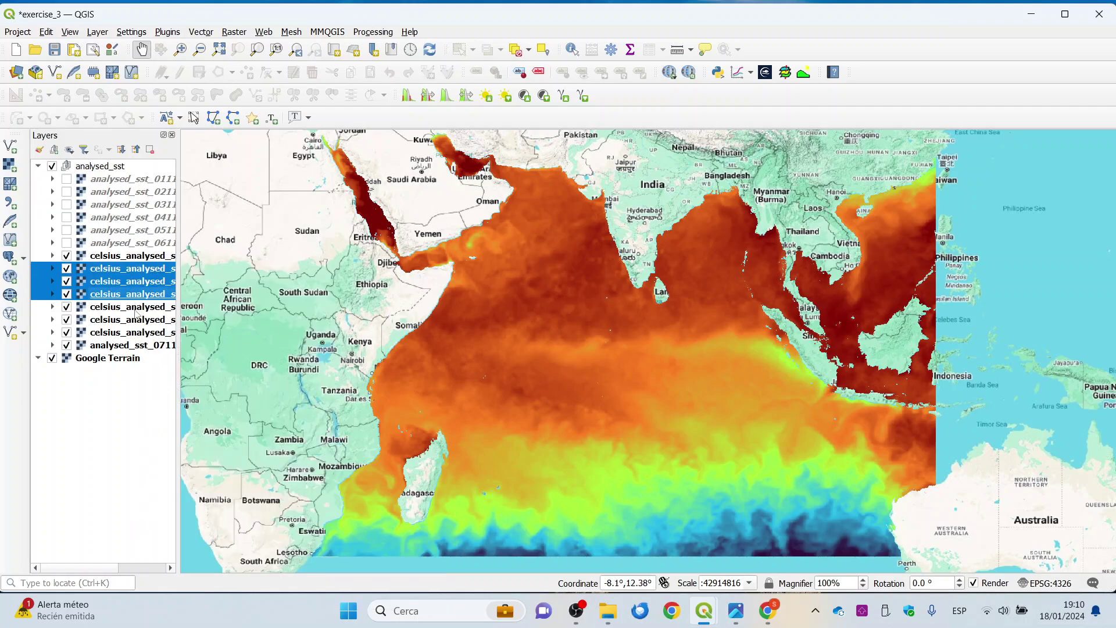
{"action": "left_click", "coordinate": [136, 319], "text": "ctrl"}
{"action": "left_click", "coordinate": [138, 307], "text": "ctrl"}
{"action": "left_click", "coordinate": [135, 333], "text": "ctrl"}
{"action": "right_click", "coordinate": [134, 333]}
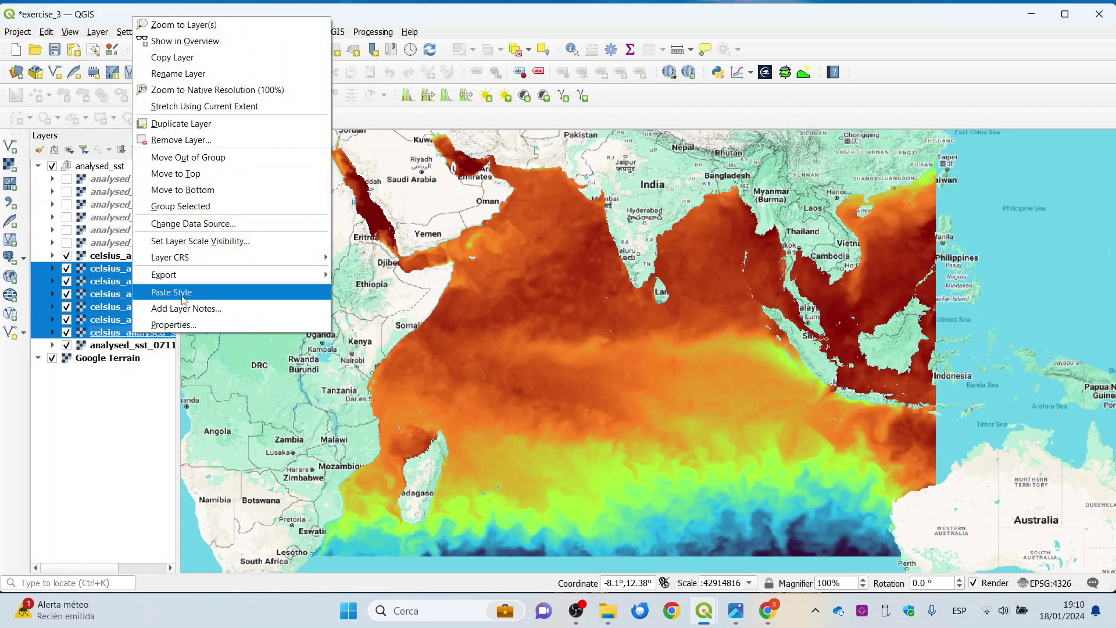
Paste the style onto the selected layers, then hide analysed_sst_0711 and each celsius layer.
{"action": "key", "text": "Escape"}
{"action": "left_click", "coordinate": [66, 345]}
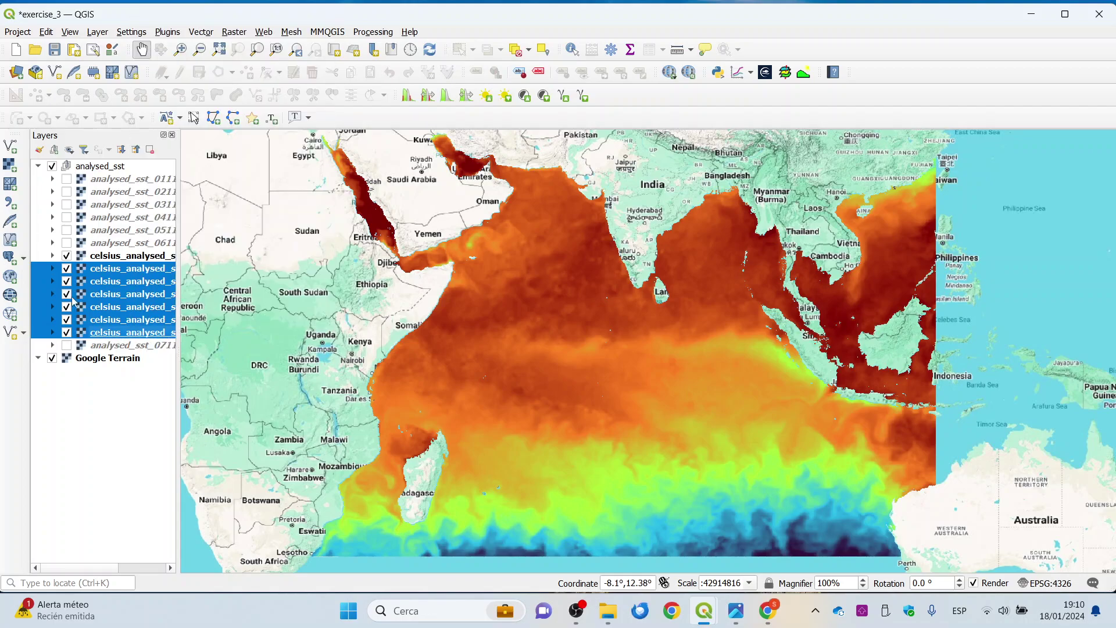
{"action": "left_click", "coordinate": [66, 255]}
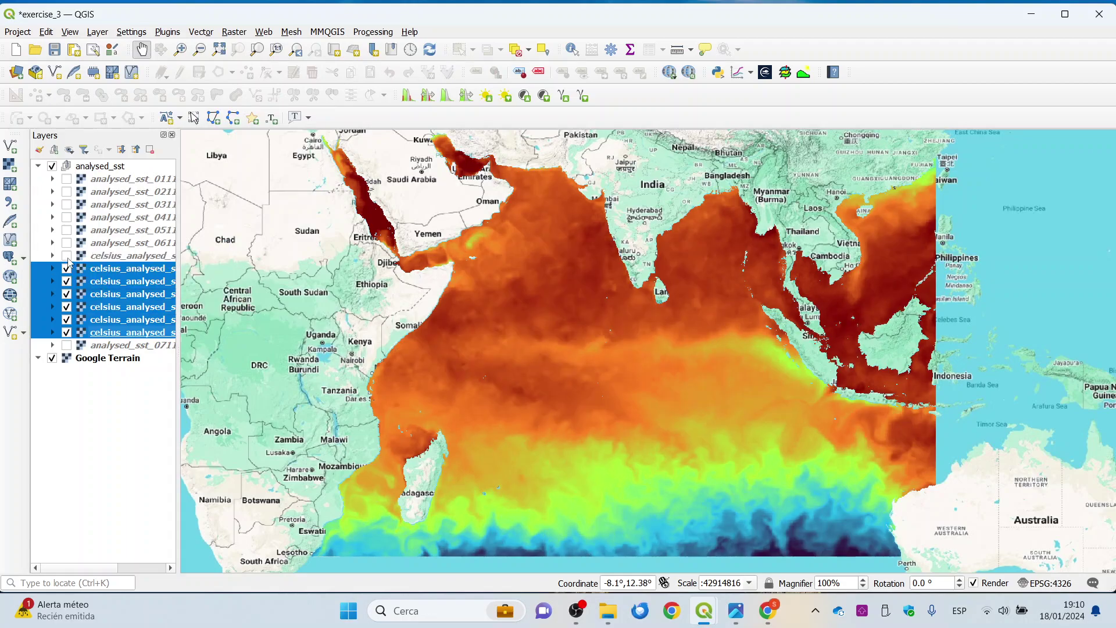
{"action": "left_click", "coordinate": [66, 269]}
{"action": "left_click", "coordinate": [68, 281]}
{"action": "left_click", "coordinate": [67, 282]}
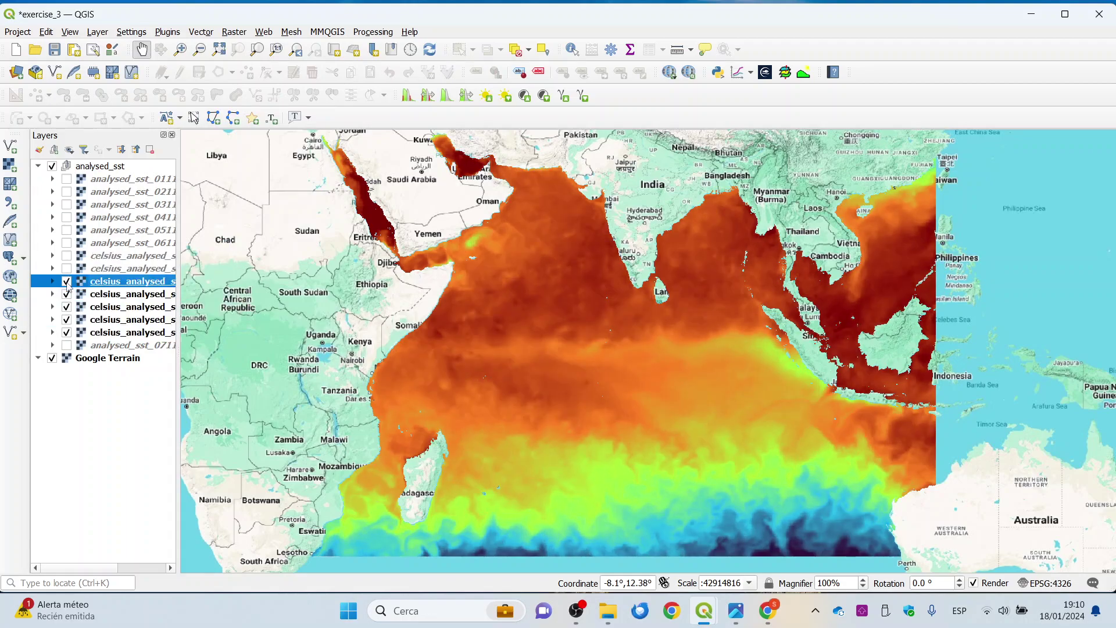
{"action": "left_click", "coordinate": [67, 294]}
{"action": "left_click", "coordinate": [66, 307]}
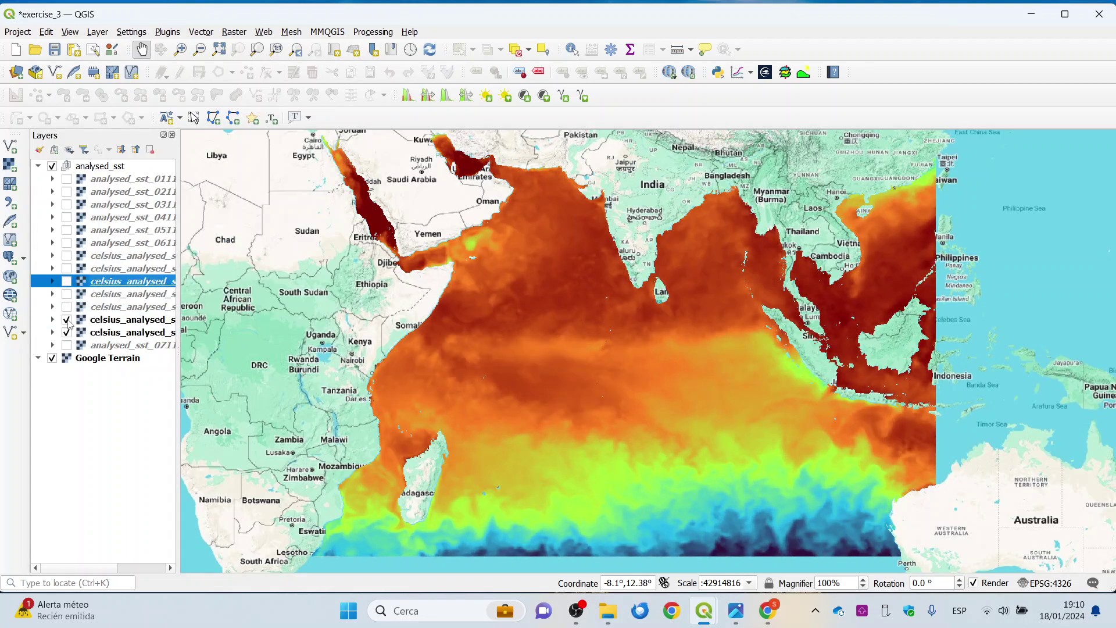
{"action": "left_click", "coordinate": [67, 319]}
Turn the celsius layers back on one by one, bottom to top.
{"action": "left_click", "coordinate": [67, 320]}
{"action": "left_click", "coordinate": [66, 307]}
{"action": "left_click", "coordinate": [67, 294]}
{"action": "left_click", "coordinate": [66, 282]}
{"action": "left_click", "coordinate": [66, 269]}
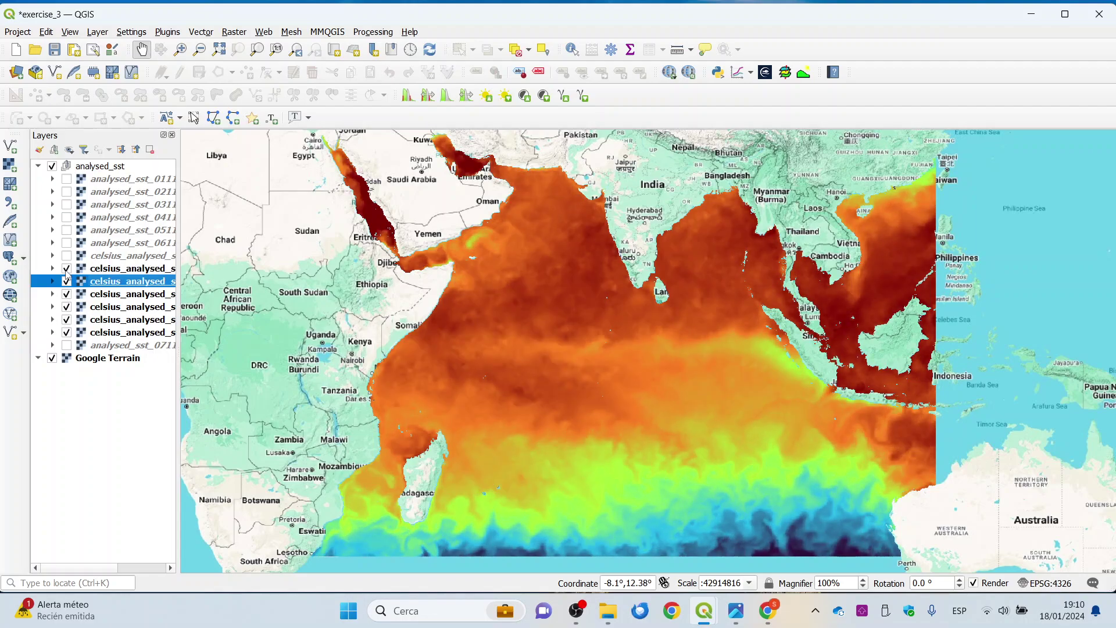
{"action": "left_click", "coordinate": [67, 256]}
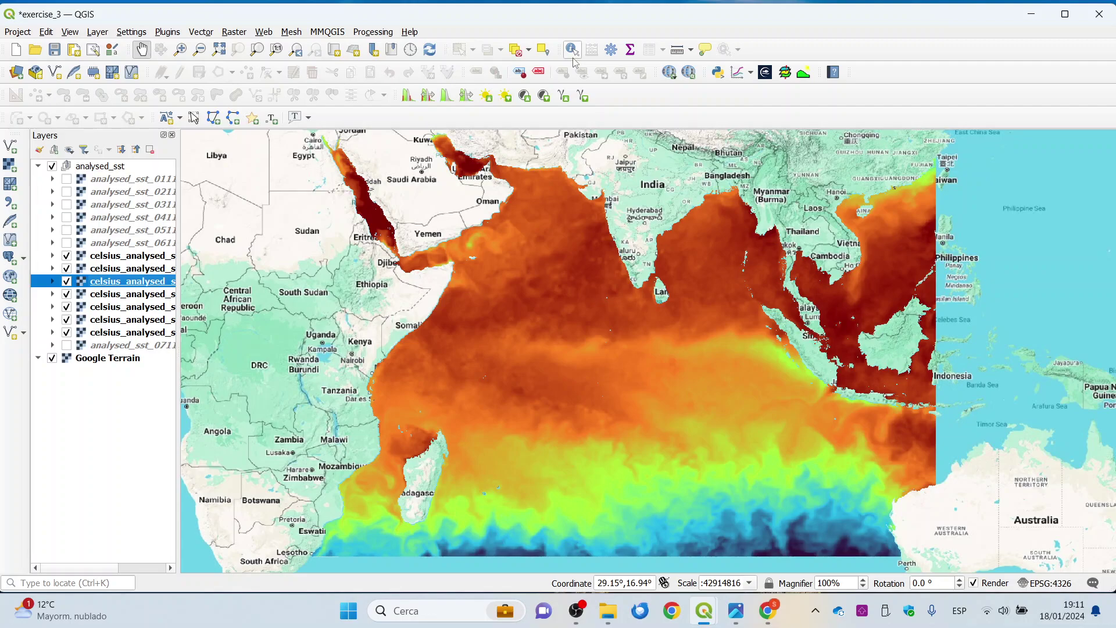
Search the Processing Toolbox for 'creat' and open the Create grid algorithm.
{"action": "left_click", "coordinate": [373, 32]}
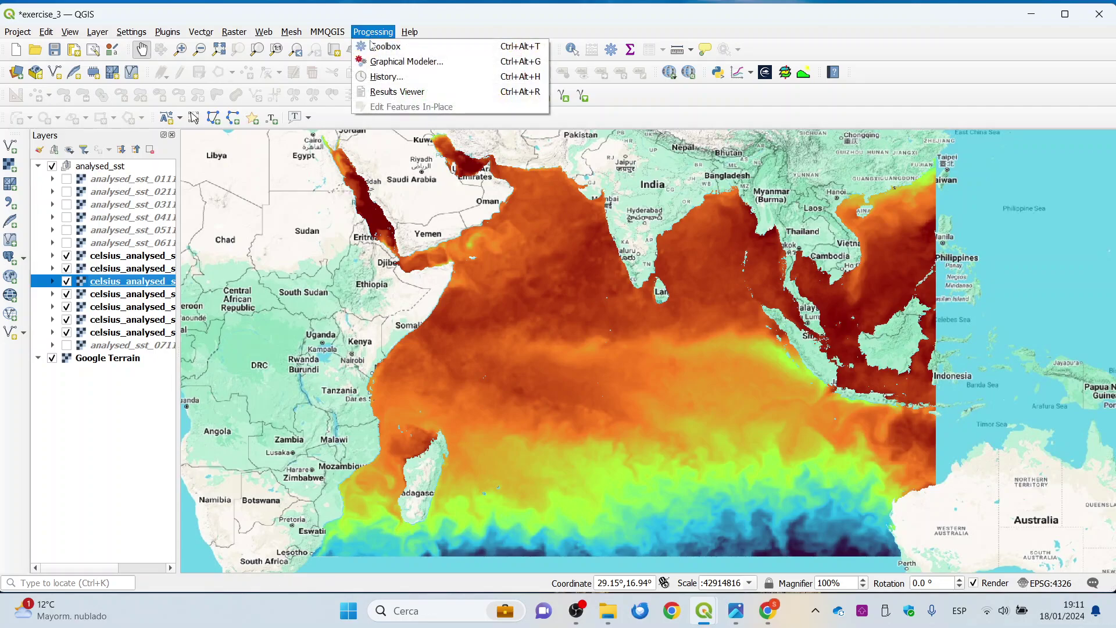
{"action": "left_click", "coordinate": [373, 47]}
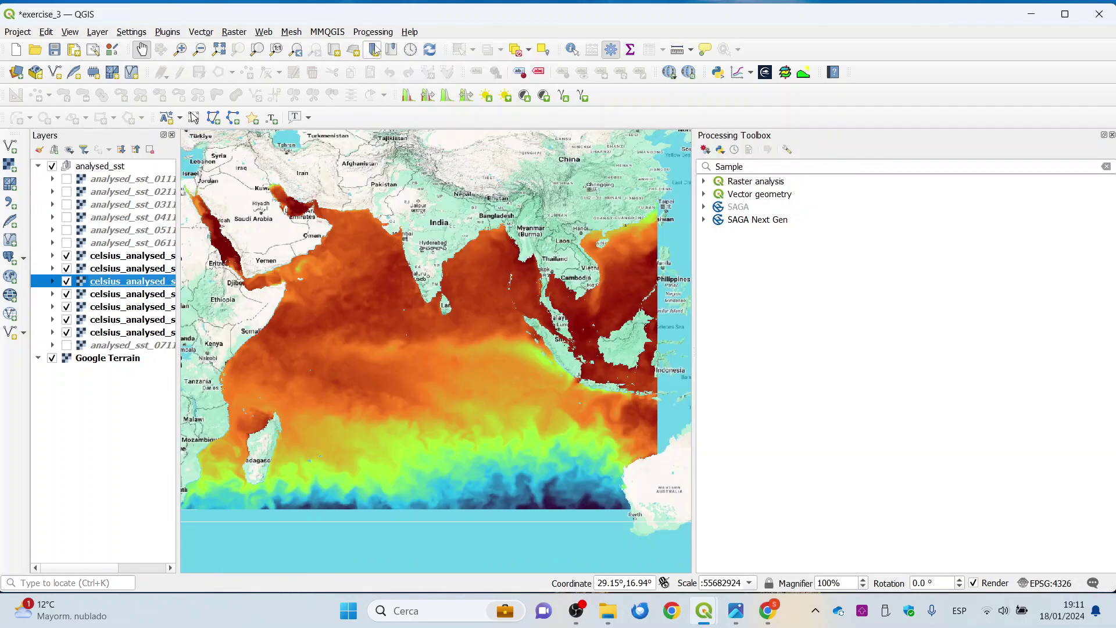
{"action": "double_click", "coordinate": [780, 166]}
{"action": "type", "text": "creat"}
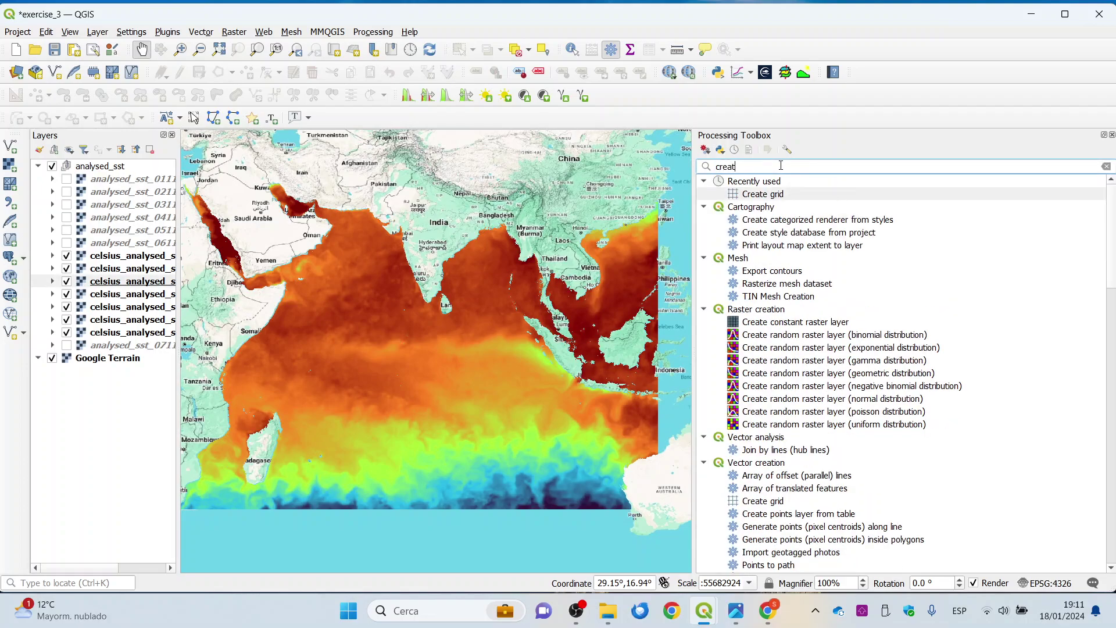
{"action": "left_click", "coordinate": [769, 197]}
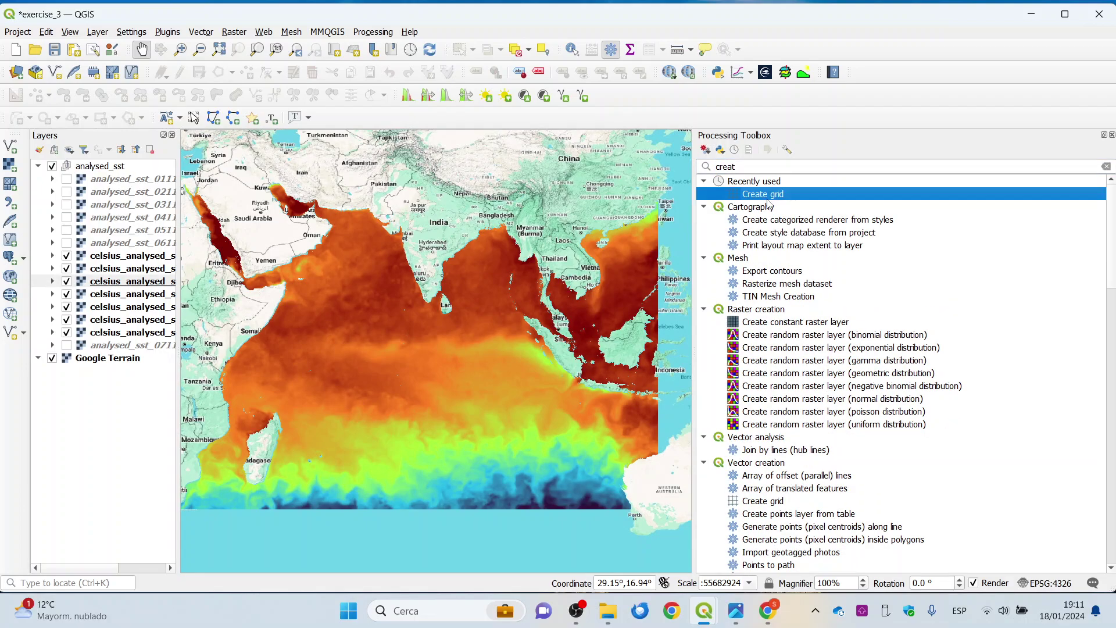
{"action": "double_click", "coordinate": [769, 196]}
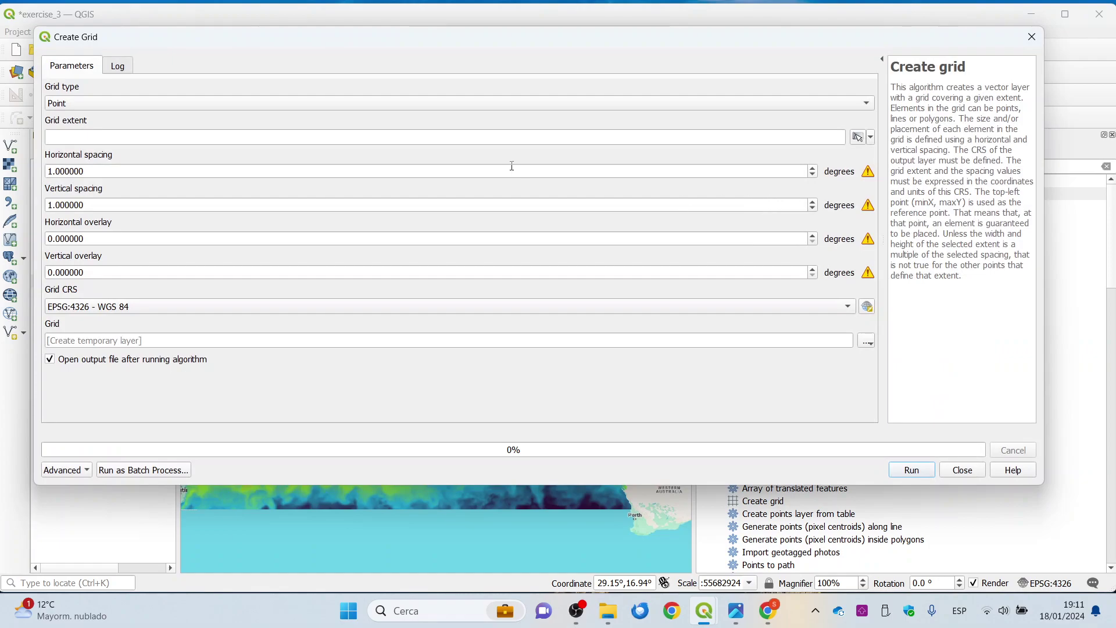
Set Grid type to Rectangle (Polygon) and take the extent from the current map canvas.
{"action": "left_click", "coordinate": [237, 104]}
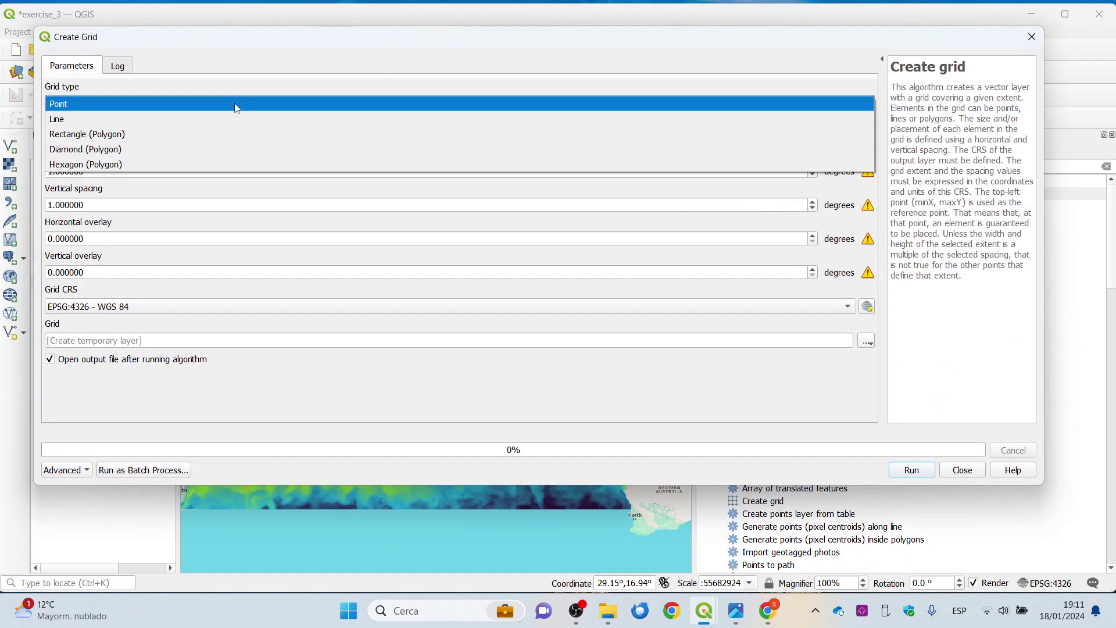
{"action": "left_click", "coordinate": [217, 136]}
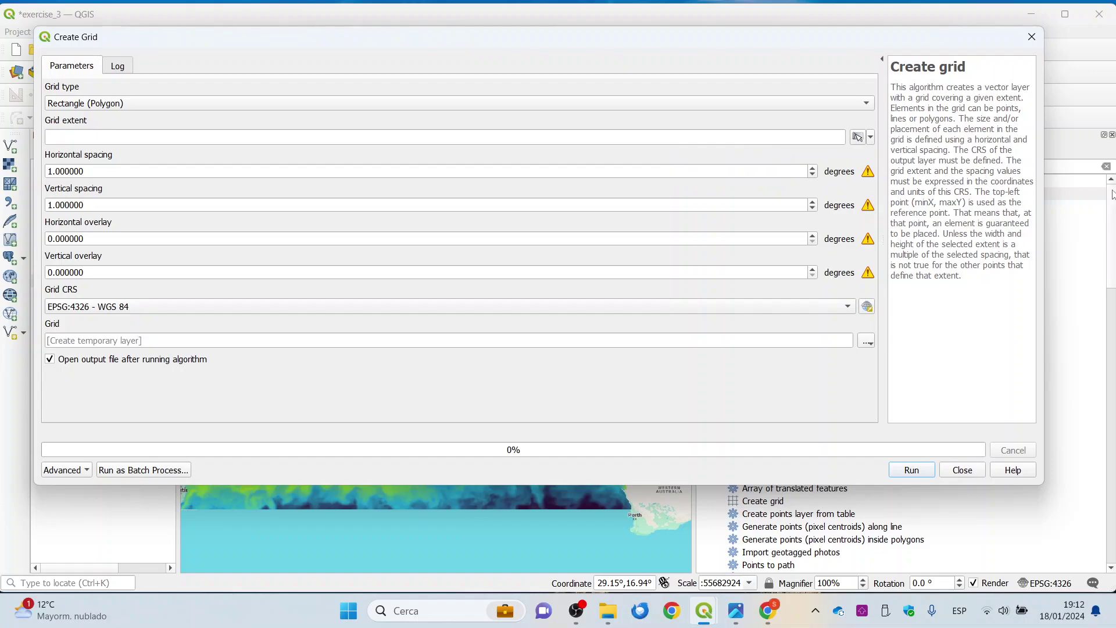
{"action": "left_click", "coordinate": [859, 138]}
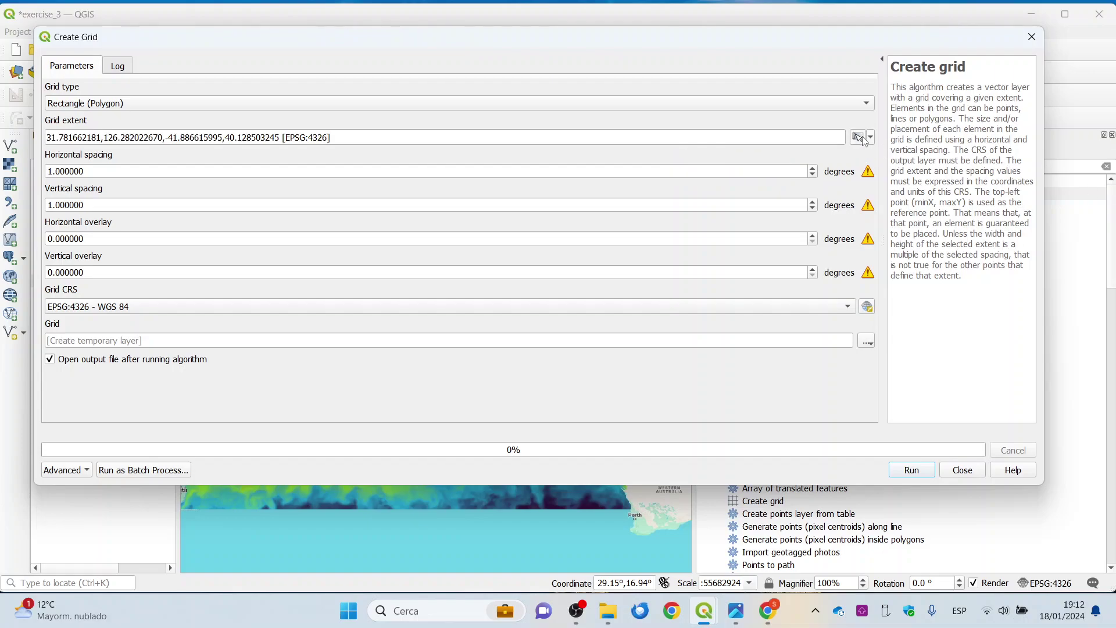
Rearrange the main window and Create Grid dialog so both the map and dialog are visible.
{"action": "left_click_drag", "start_coordinate": [535, 15], "coordinate": [665, 6]}
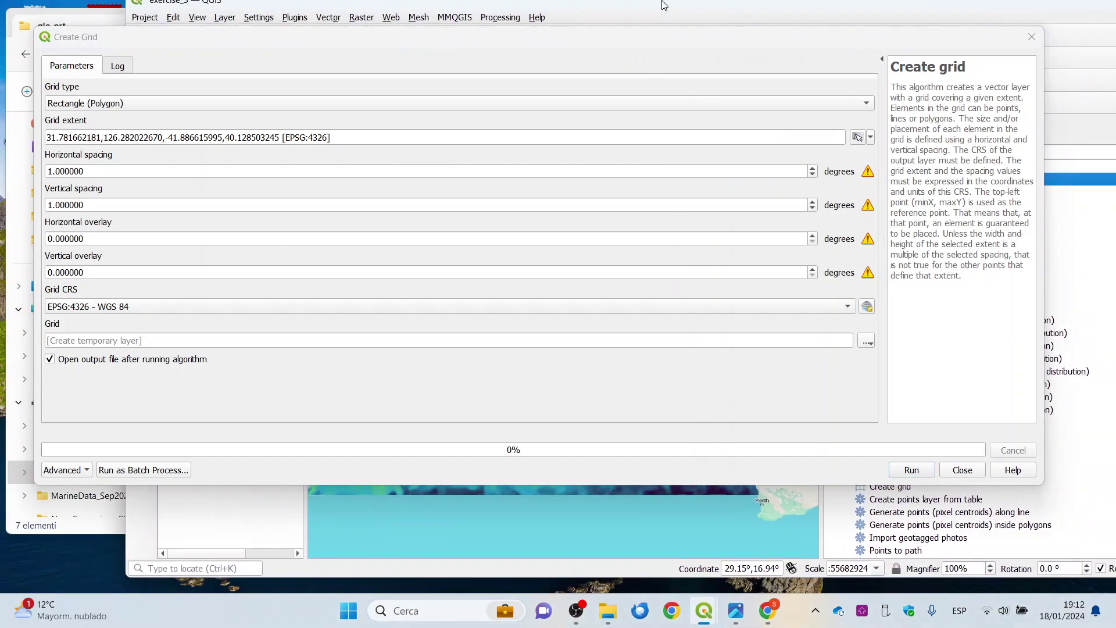
{"action": "left_click_drag", "start_coordinate": [548, 42], "coordinate": [561, 49]}
{"action": "left_click_drag", "start_coordinate": [48, 349], "coordinate": [399, 350]}
{"action": "left_click_drag", "start_coordinate": [582, 52], "coordinate": [886, 62]}
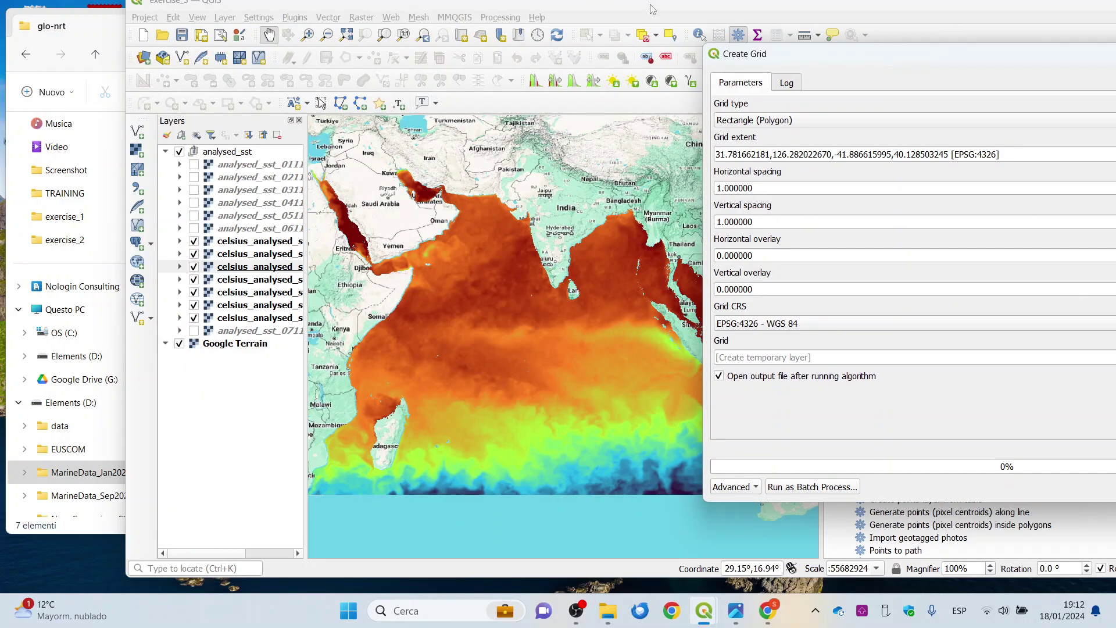
{"action": "left_click_drag", "start_coordinate": [832, 10], "coordinate": [756, 22]}
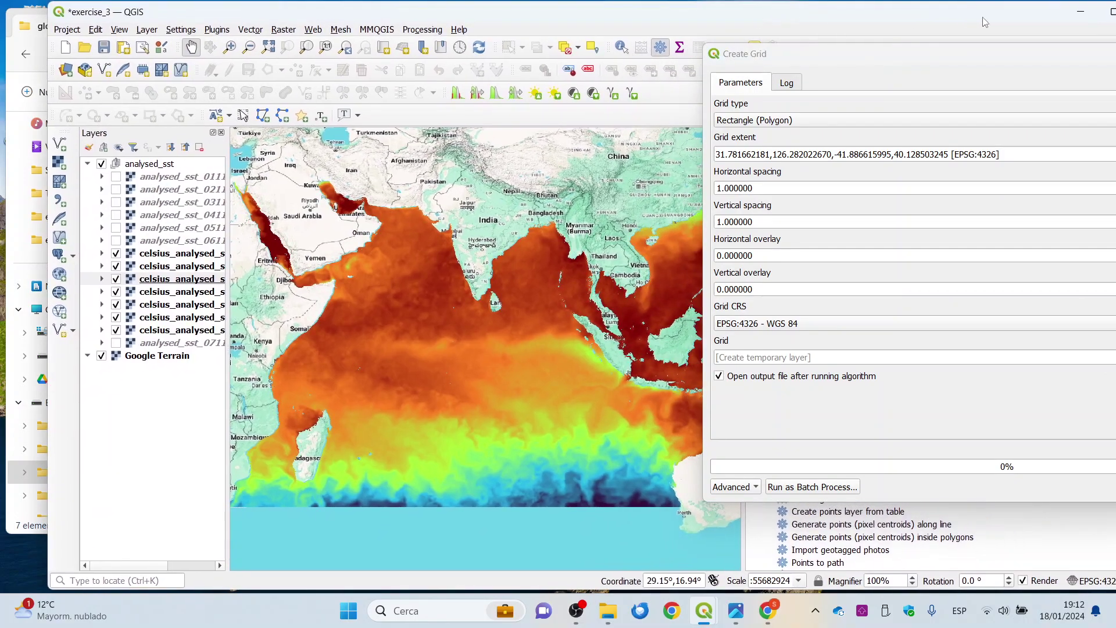
{"action": "left_click", "coordinate": [1104, 21]}
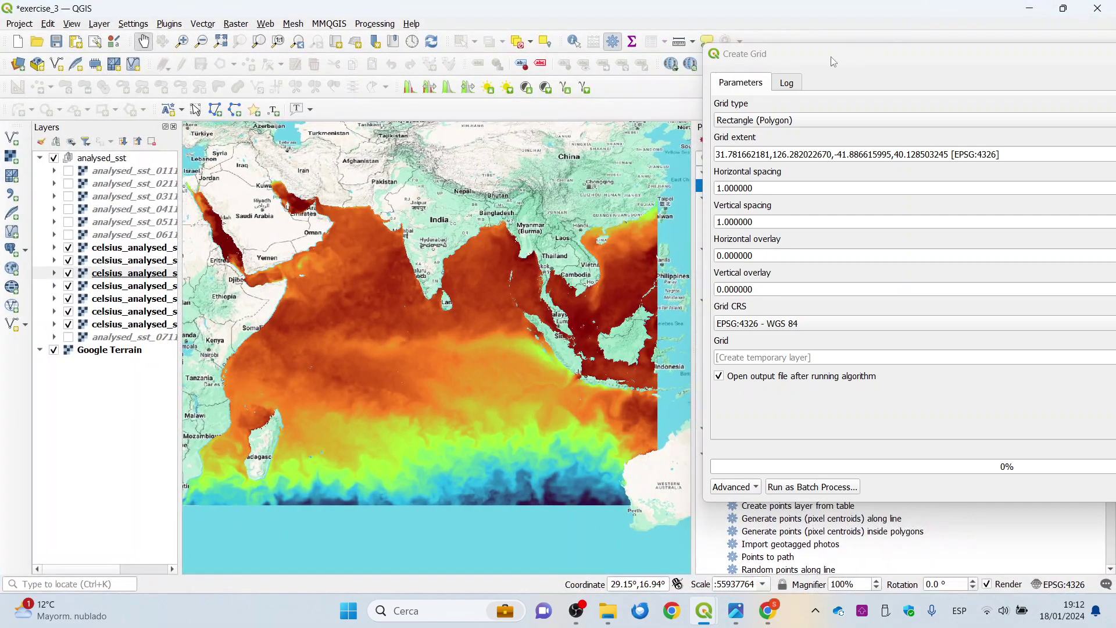
{"action": "left_click_drag", "start_coordinate": [876, 58], "coordinate": [642, 84]}
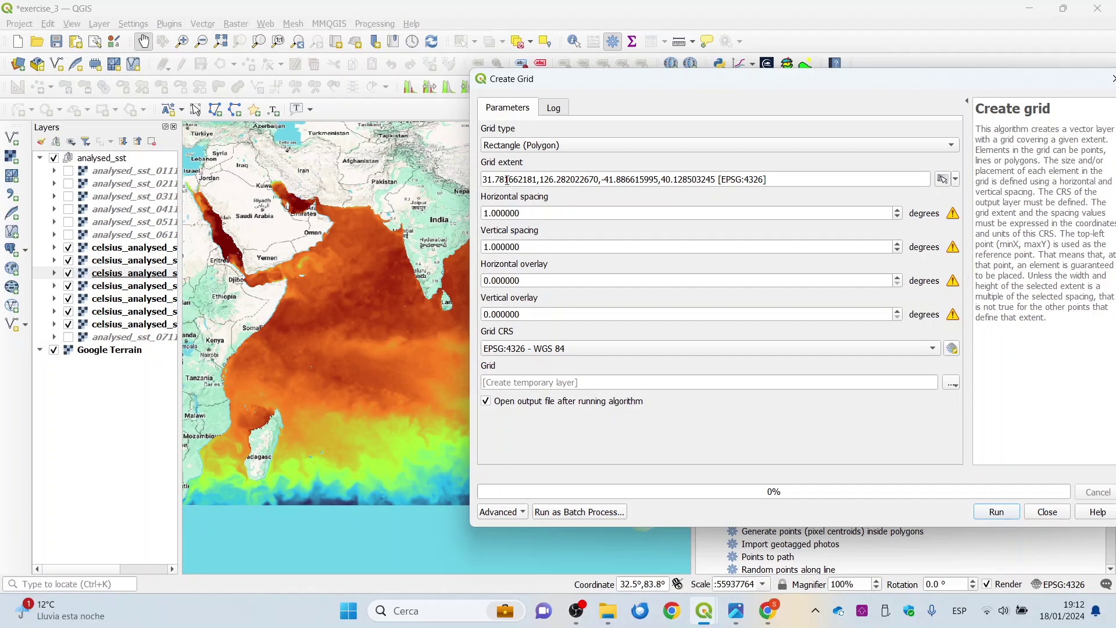
Overwrite the four map-derived extent values with 79, 96, 7 and 20.
{"action": "left_click_drag", "start_coordinate": [534, 179], "coordinate": [467, 185]}
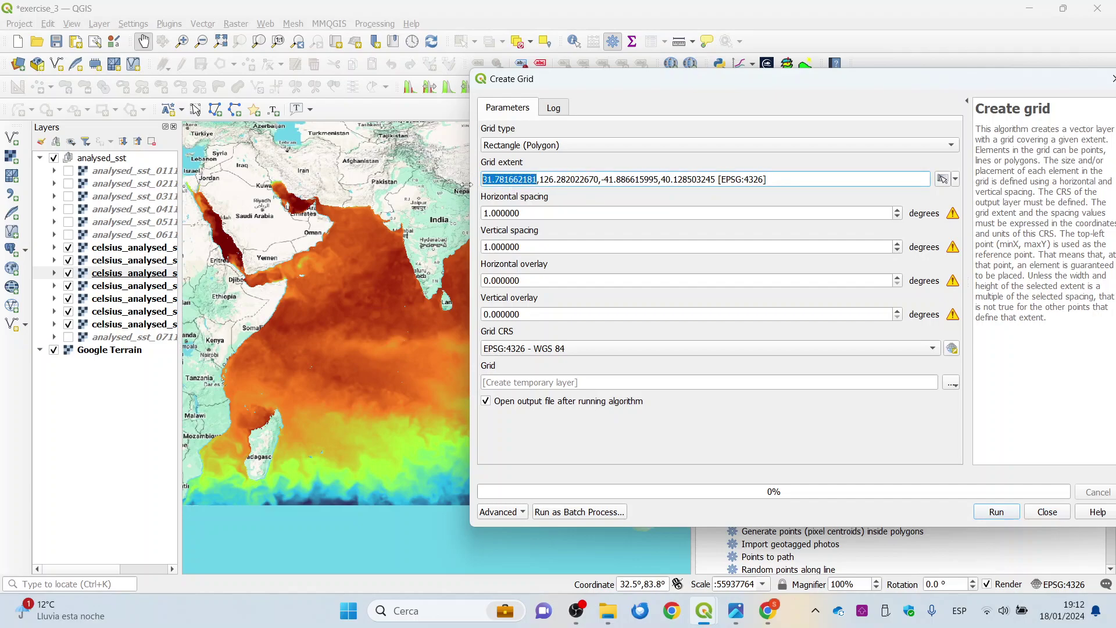
{"action": "type", "text": "79"}
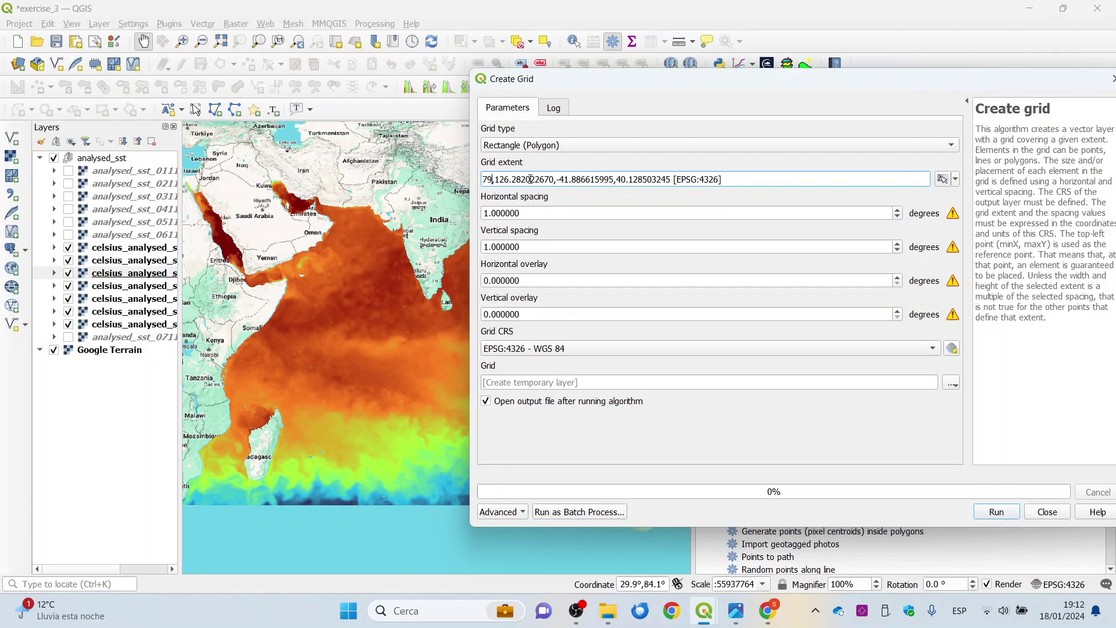
{"action": "left_click_drag", "start_coordinate": [553, 179], "coordinate": [496, 180]}
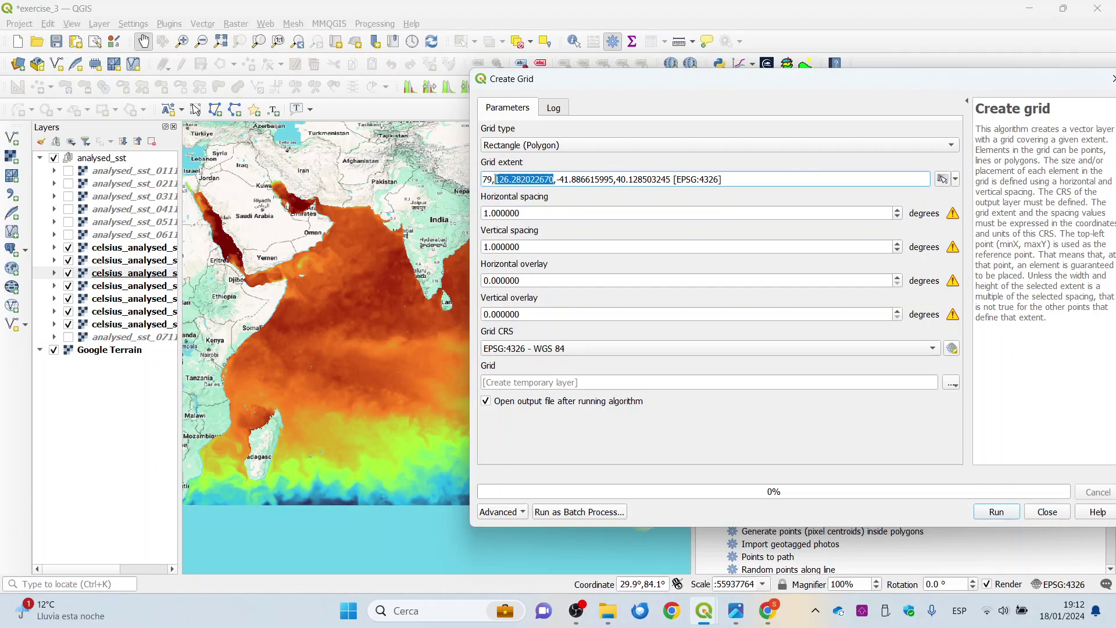
{"action": "type", "text": "96"}
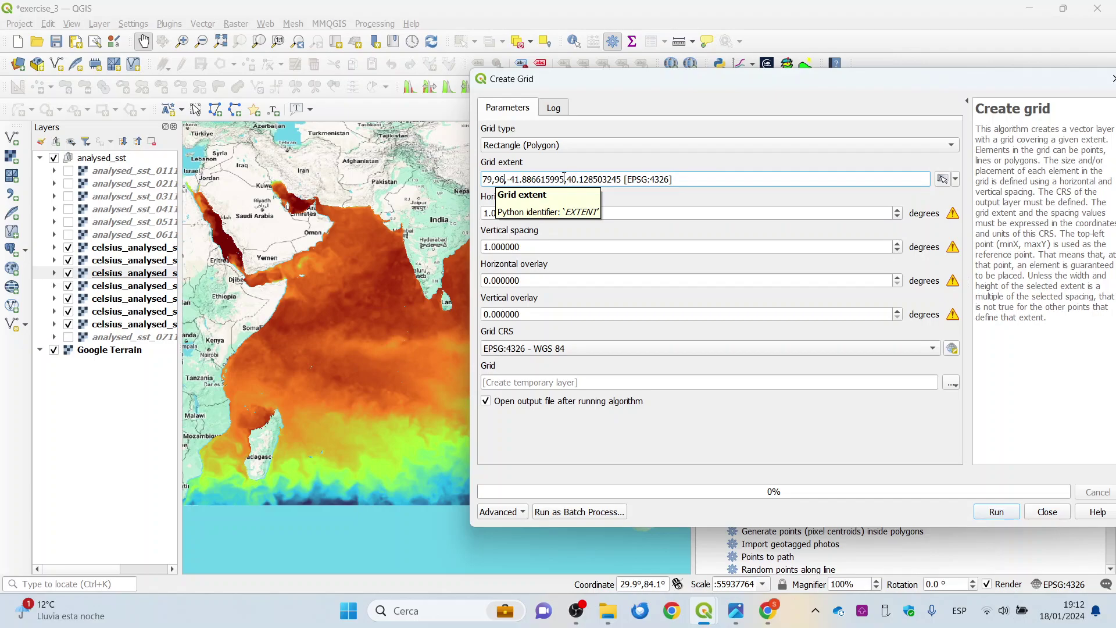
{"action": "left_click_drag", "start_coordinate": [564, 178], "coordinate": [509, 180]}
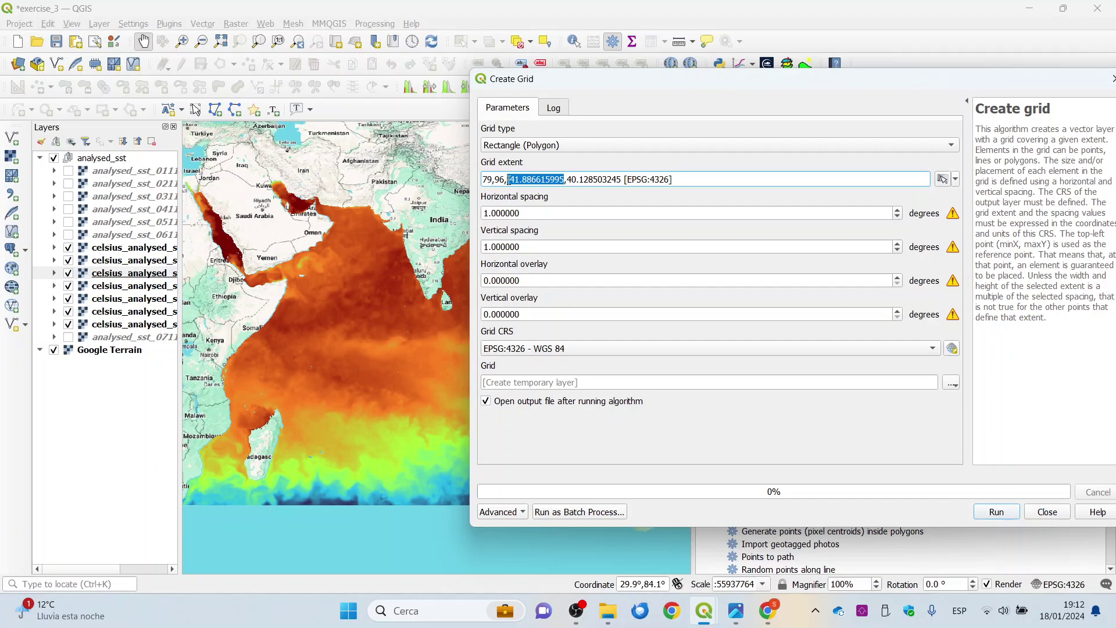
{"action": "type", "text": "7"}
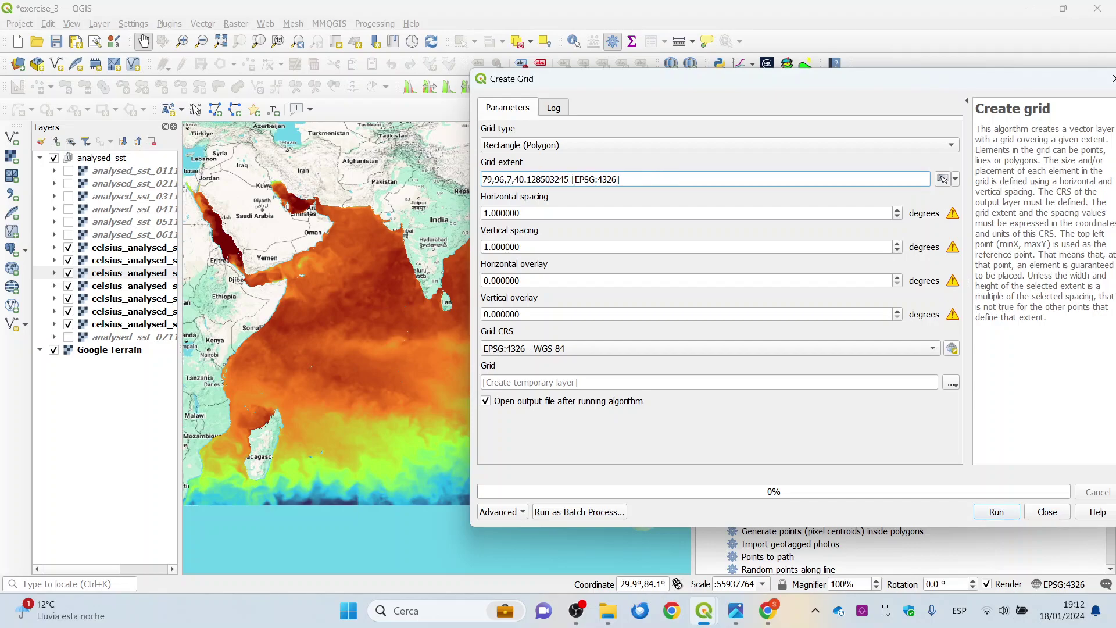
{"action": "left_click_drag", "start_coordinate": [569, 179], "coordinate": [513, 179]}
{"action": "type", "text": "20"}
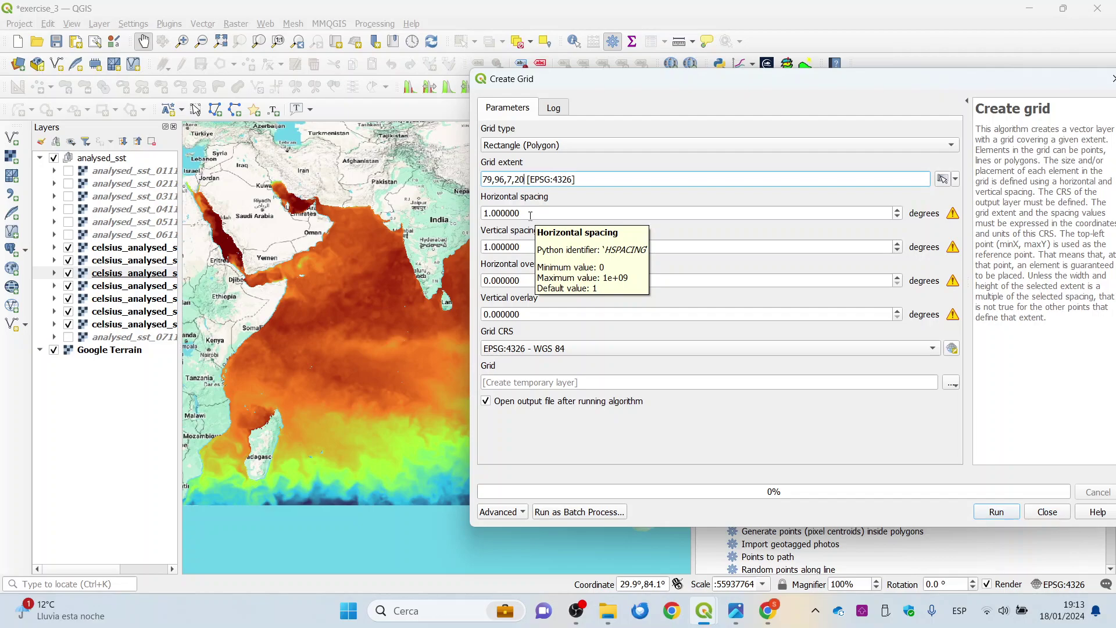
Set the grid output to be saved to file as grid.shp.
{"action": "left_click", "coordinate": [952, 383]}
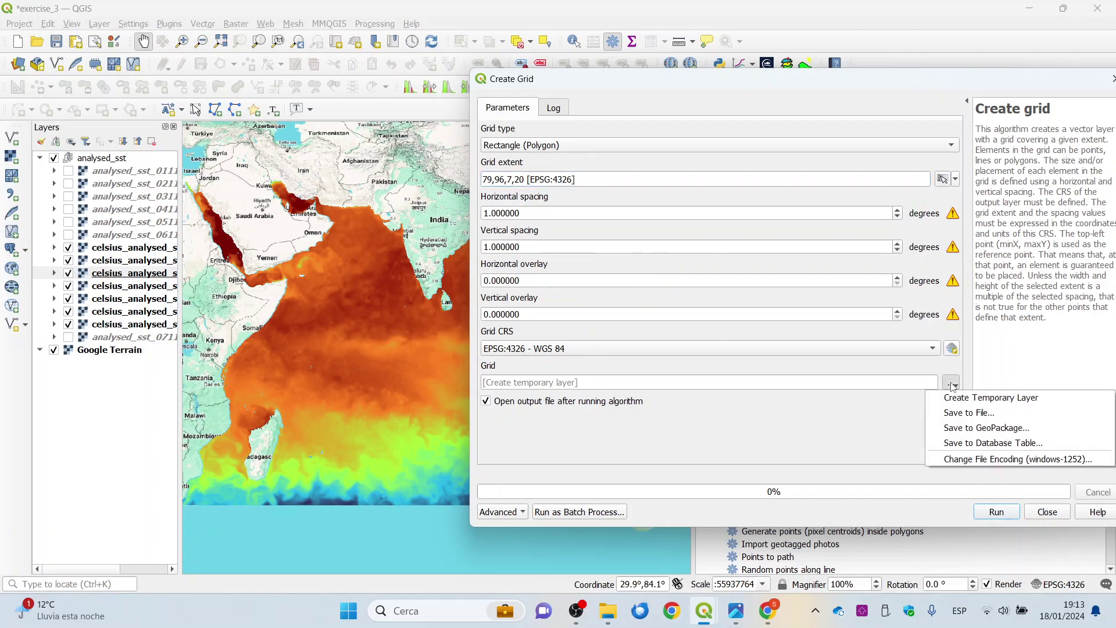
{"action": "left_click", "coordinate": [952, 414]}
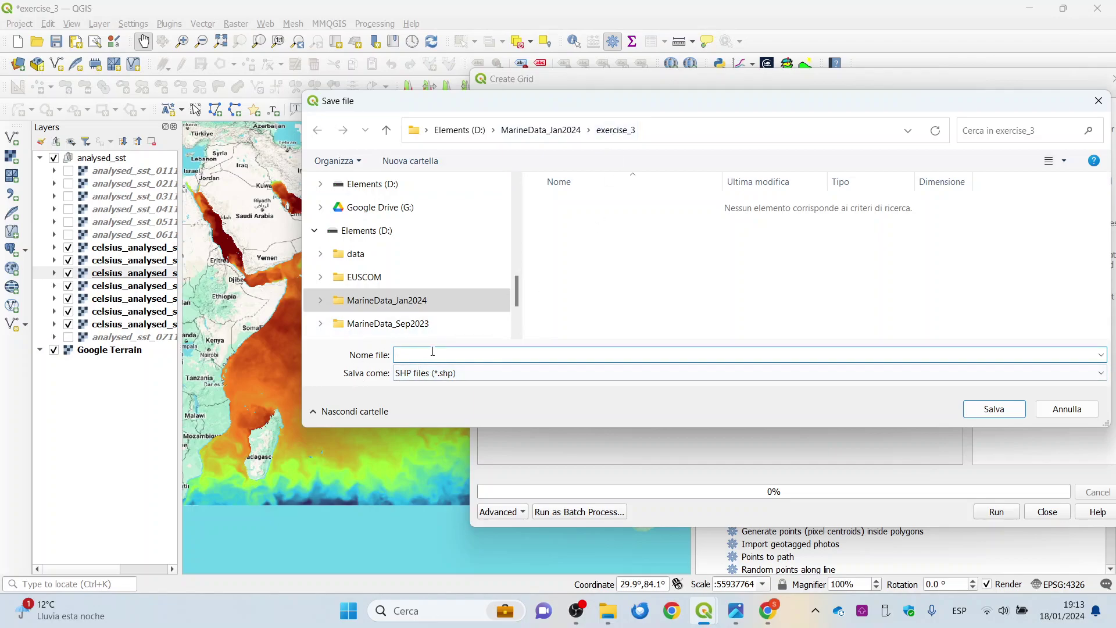
{"action": "type", "text": "grid"}
{"action": "left_click", "coordinate": [996, 413]}
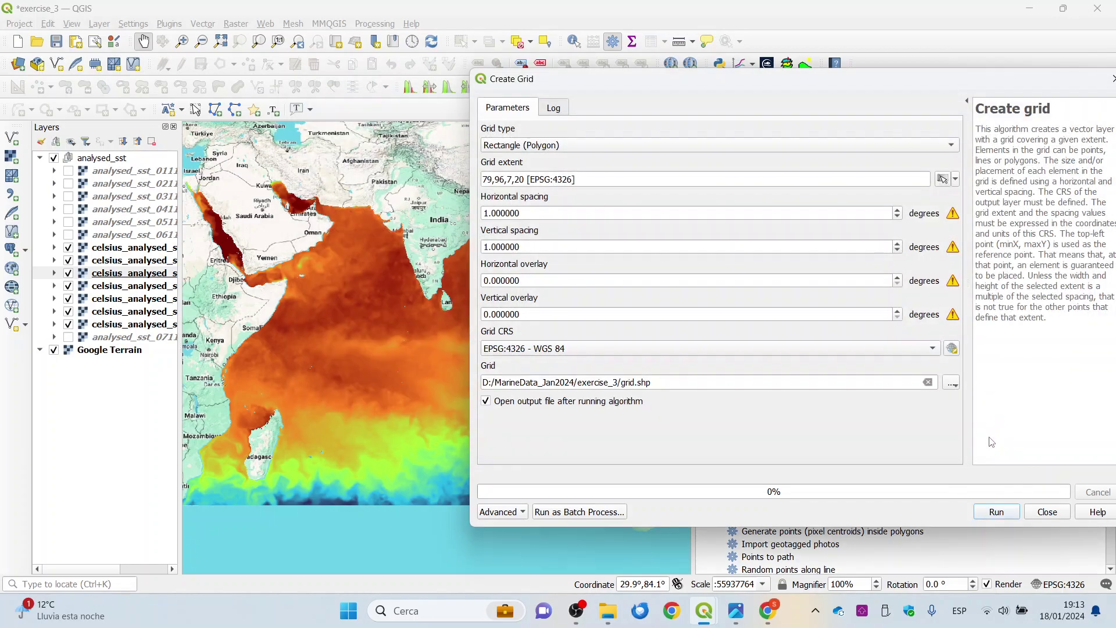
Run the grid creation, move the grid layer above the Celsius rasters and zoom in.
{"action": "left_click", "coordinate": [996, 512]}
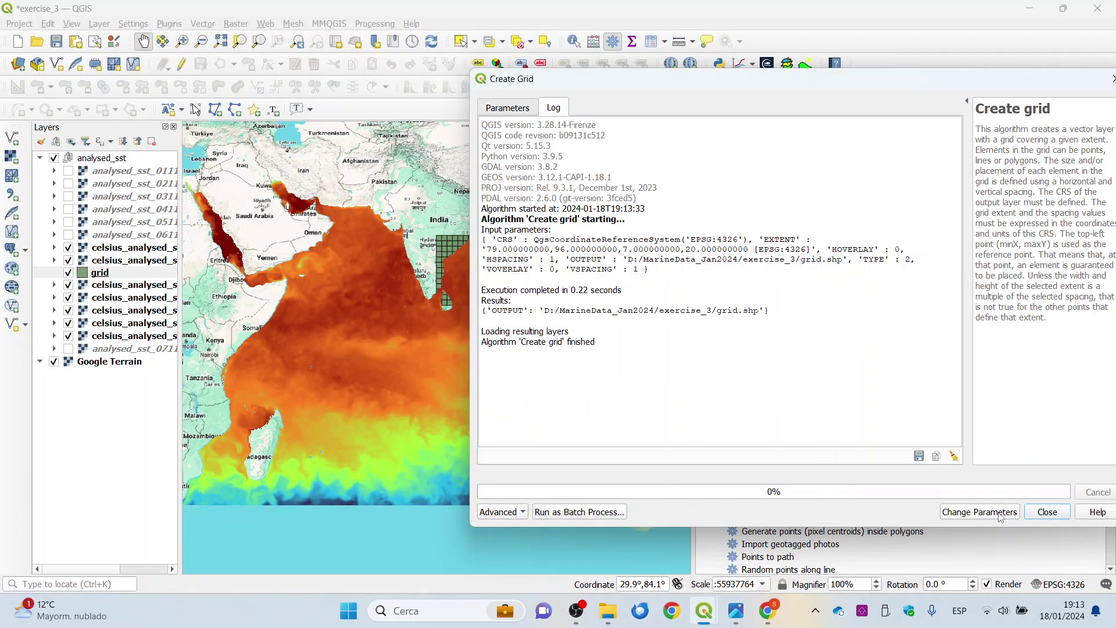
{"action": "left_click", "coordinate": [1048, 513]}
{"action": "left_click_drag", "start_coordinate": [97, 274], "coordinate": [100, 250]}
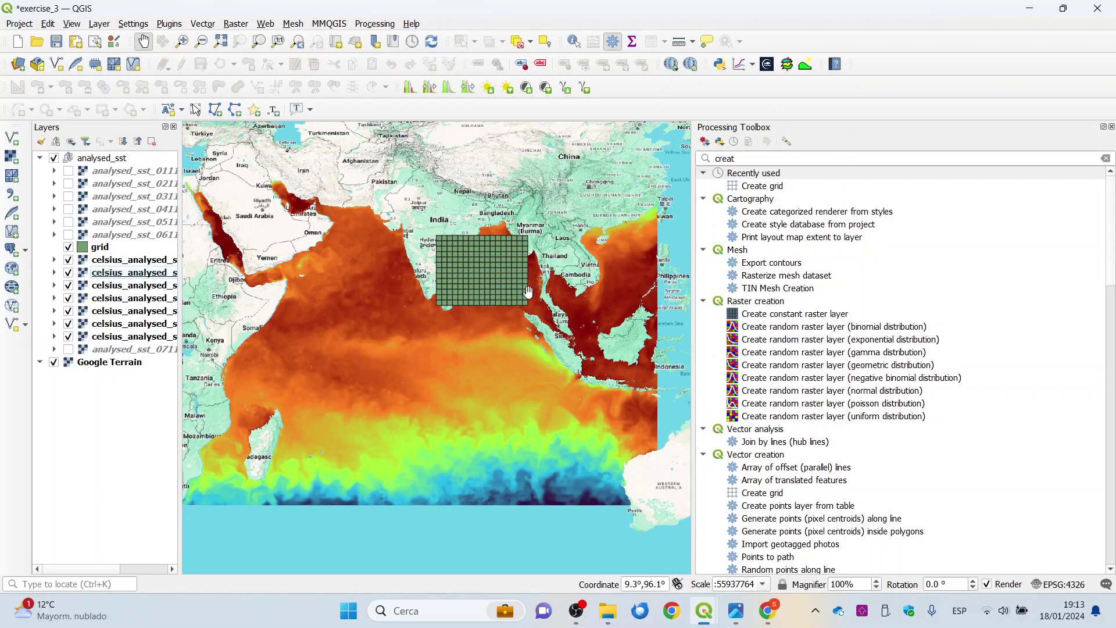
{"action": "scroll", "coordinate": [528, 254], "scroll_direction": "up", "scroll_amount": 2}
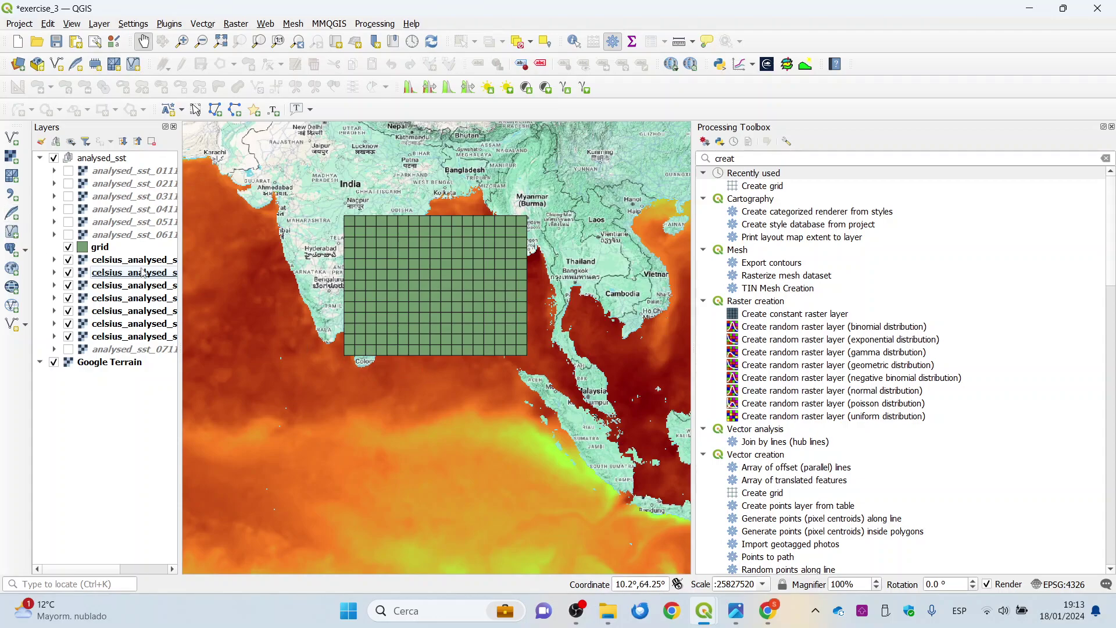
Give the grid layer's simple fill a Transparent Fill colour and apply it.
{"action": "right_click", "coordinate": [100, 251]}
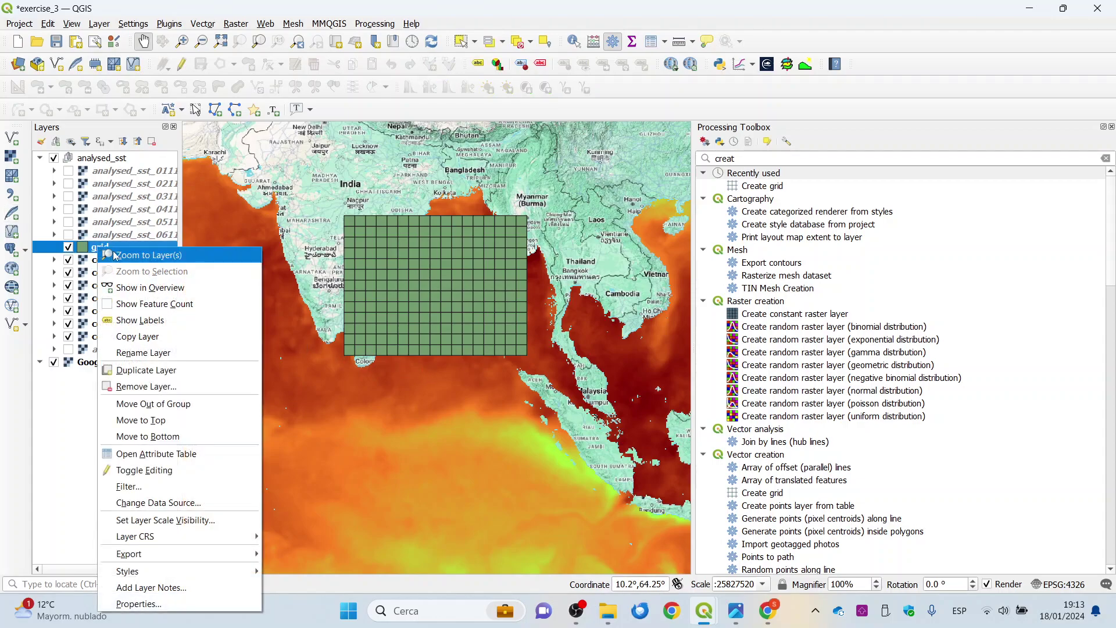
{"action": "left_click", "coordinate": [134, 603]}
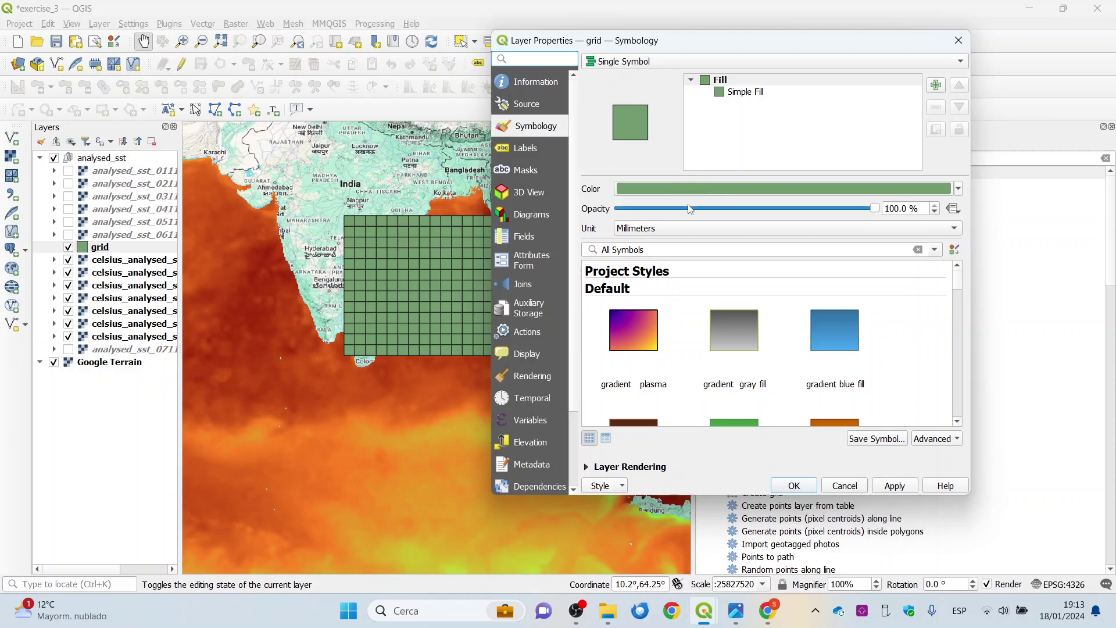
{"action": "left_click", "coordinate": [747, 92]}
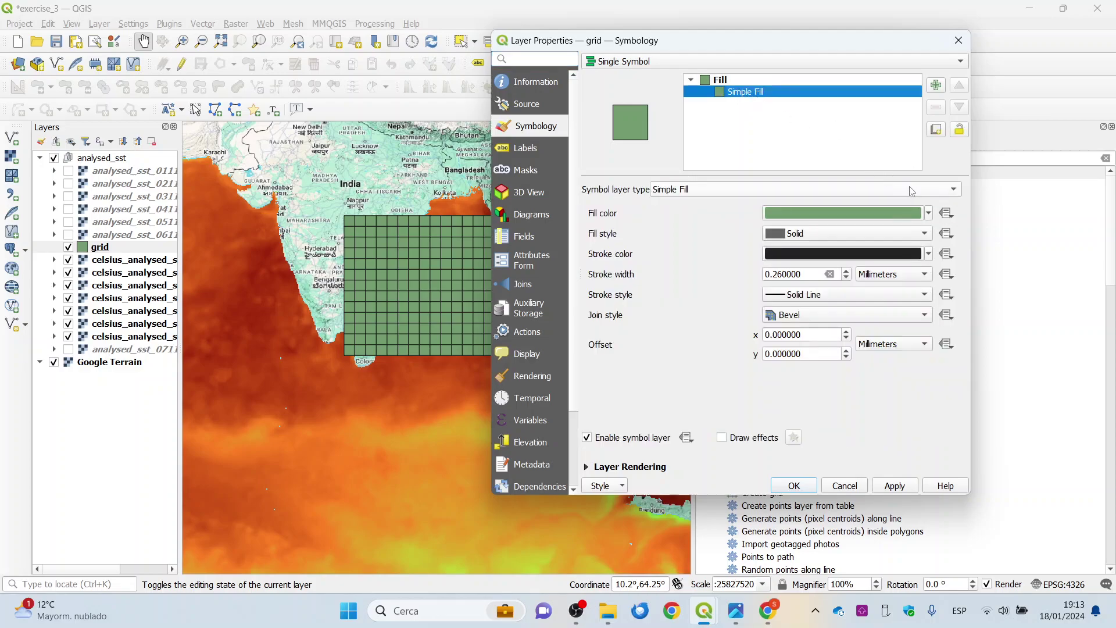
{"action": "left_click", "coordinate": [928, 213]}
{"action": "left_click", "coordinate": [799, 230]}
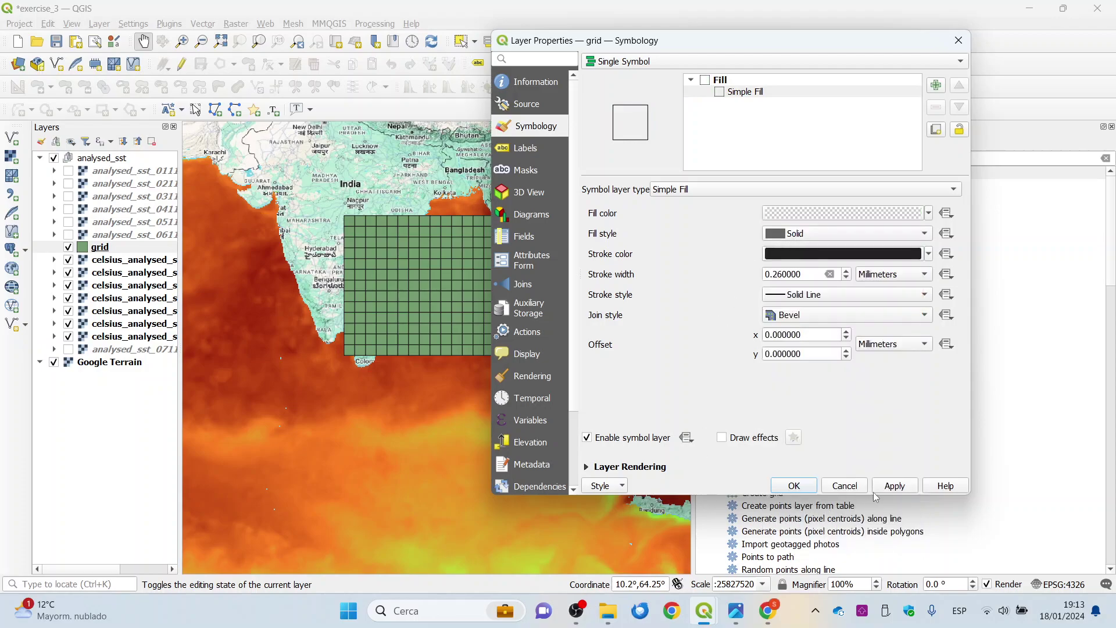
{"action": "left_click", "coordinate": [893, 489]}
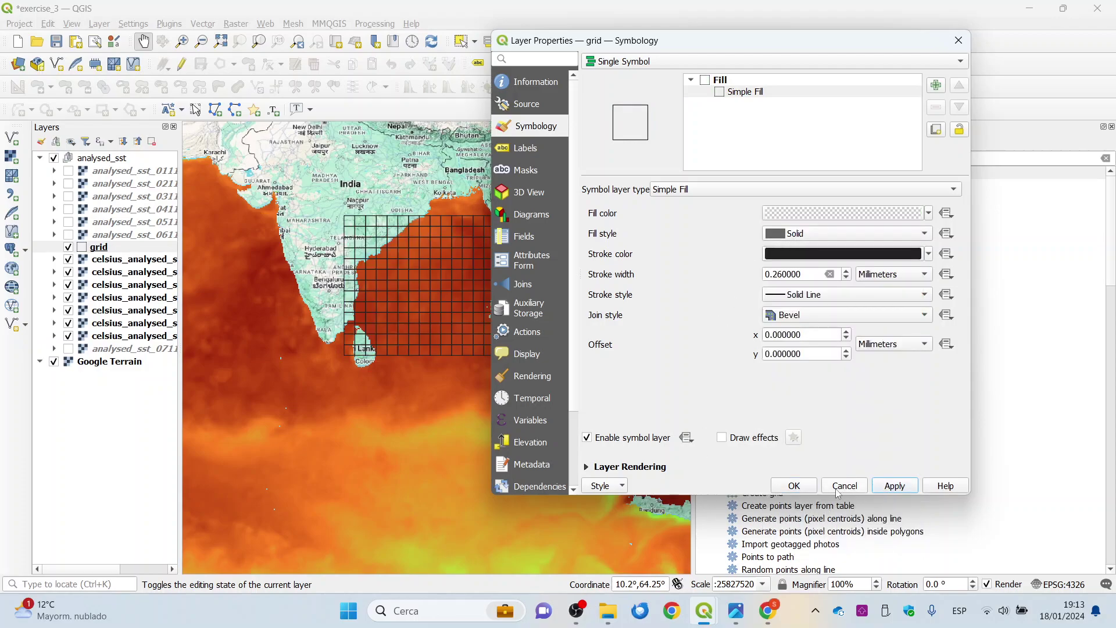
{"action": "left_click", "coordinate": [802, 493]}
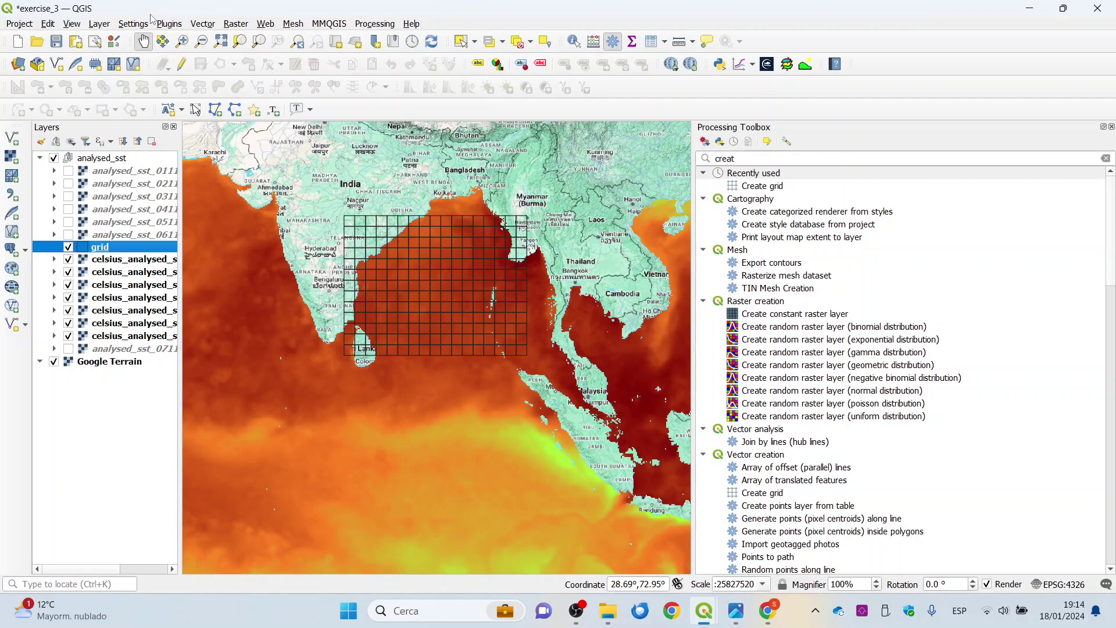
Open the Centroids tool from Vector > Geometry Tools and save its output as centroids.shp.
{"action": "left_click", "coordinate": [202, 24]}
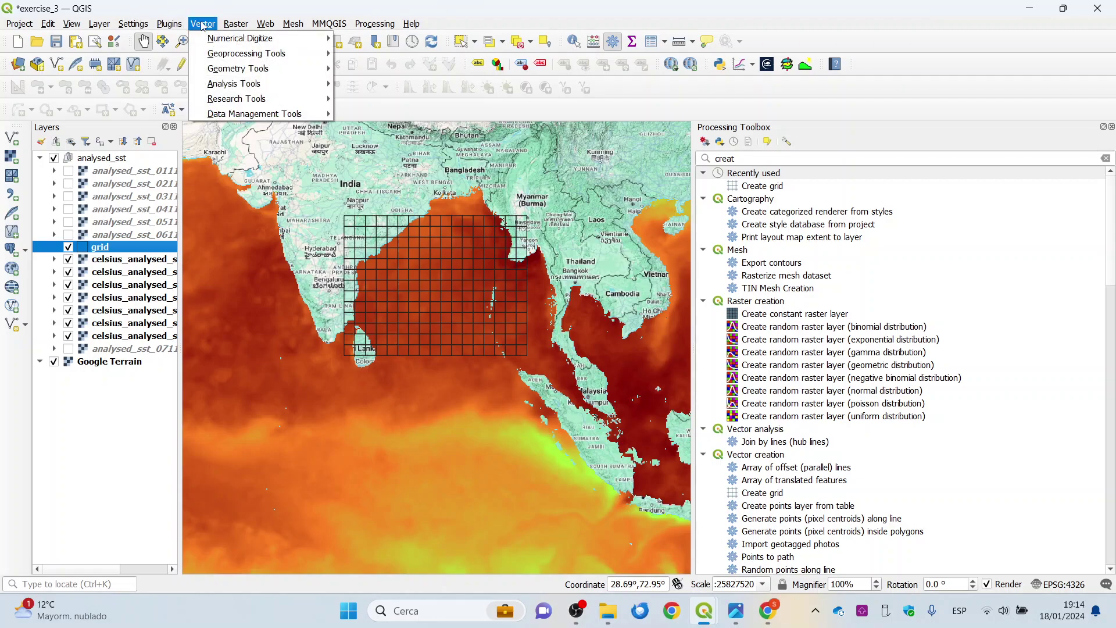
{"action": "mouse_move", "coordinate": [211, 53]}
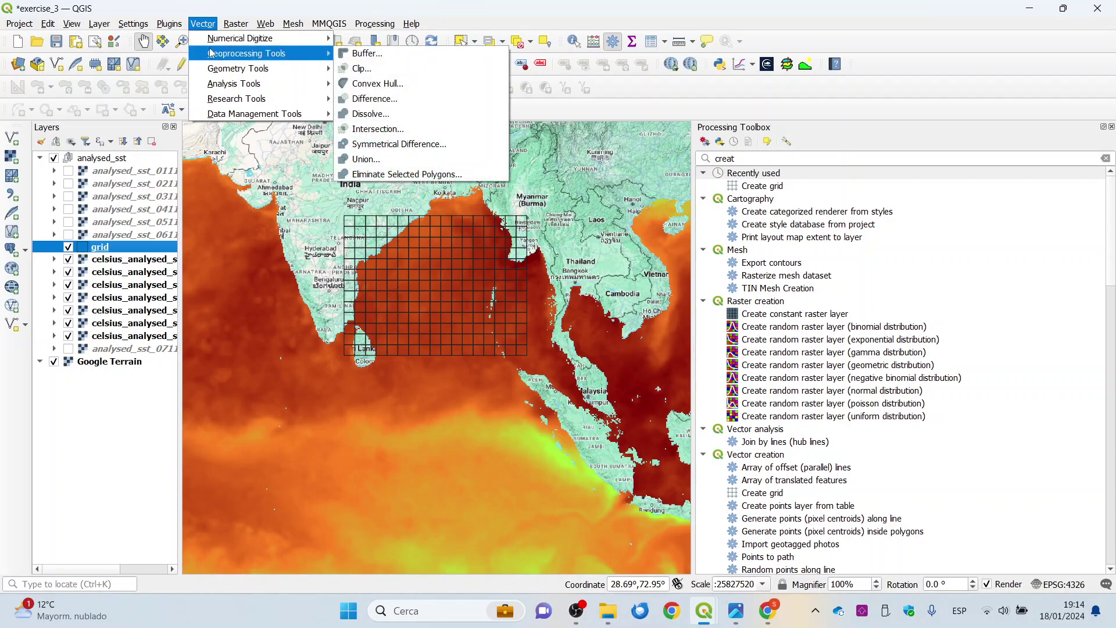
{"action": "mouse_move", "coordinate": [222, 85]}
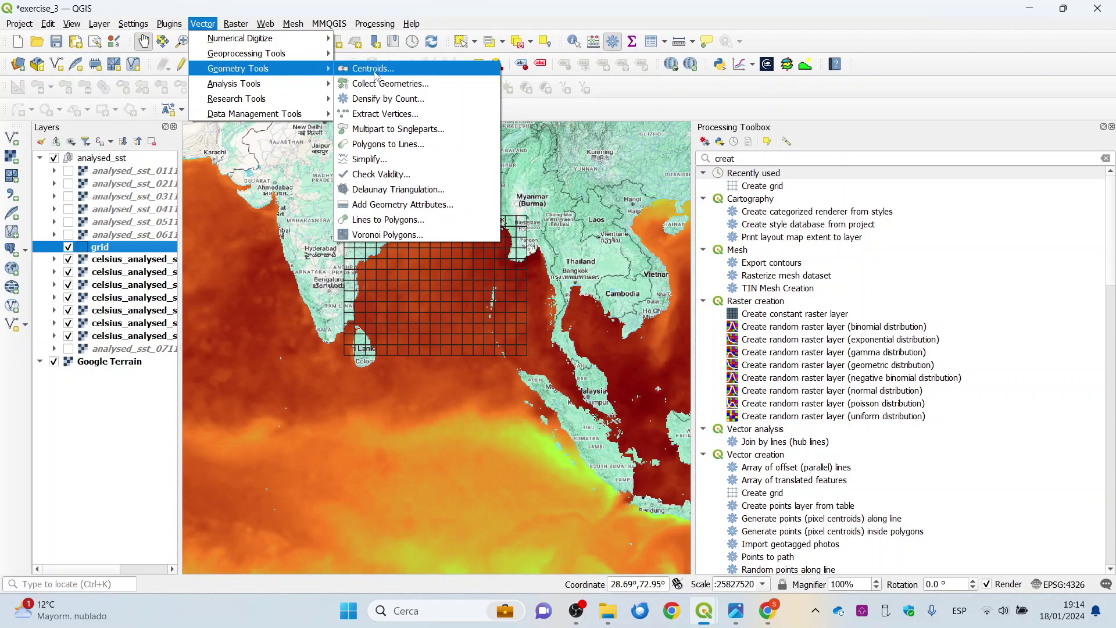
{"action": "left_click", "coordinate": [376, 74]}
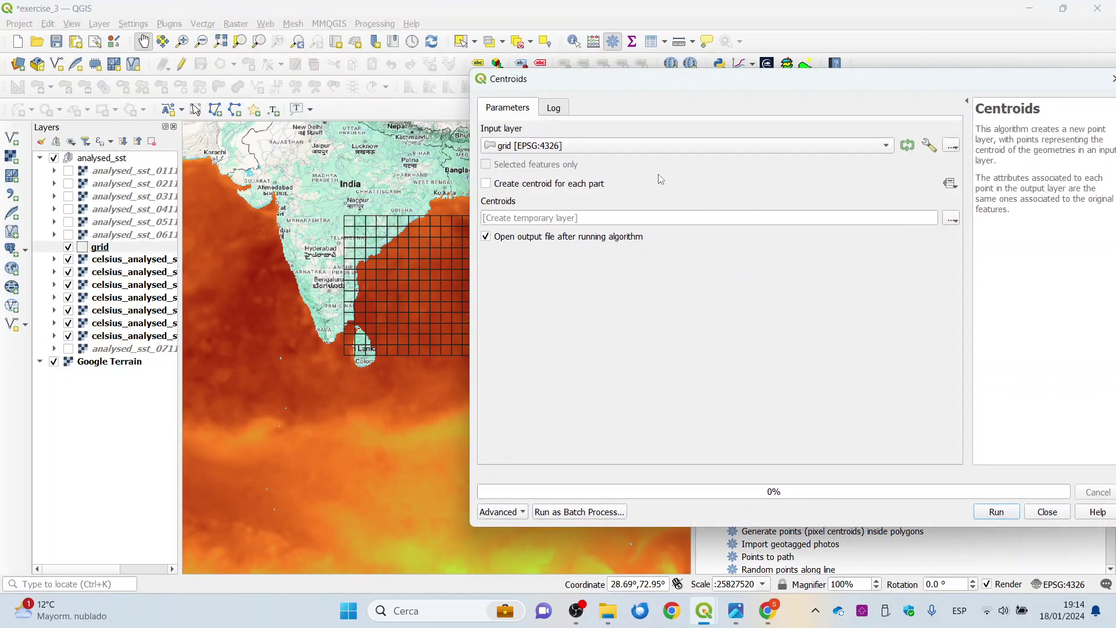
{"action": "left_click", "coordinate": [951, 218]}
{"action": "left_click", "coordinate": [956, 247]}
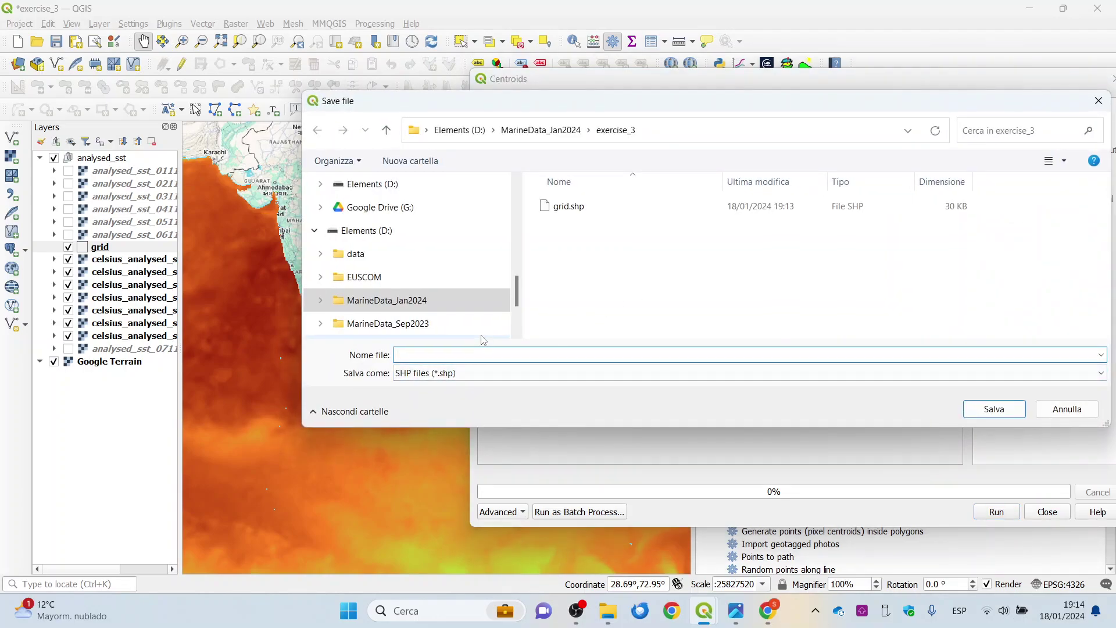
{"action": "type", "text": "centroids"}
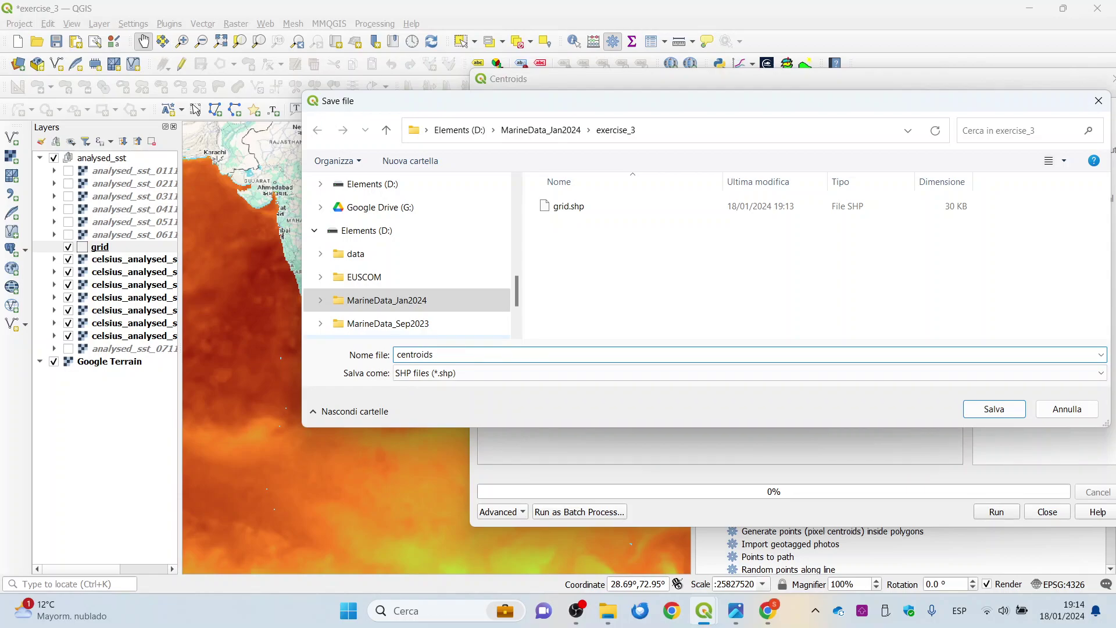
{"action": "left_click", "coordinate": [1012, 417]}
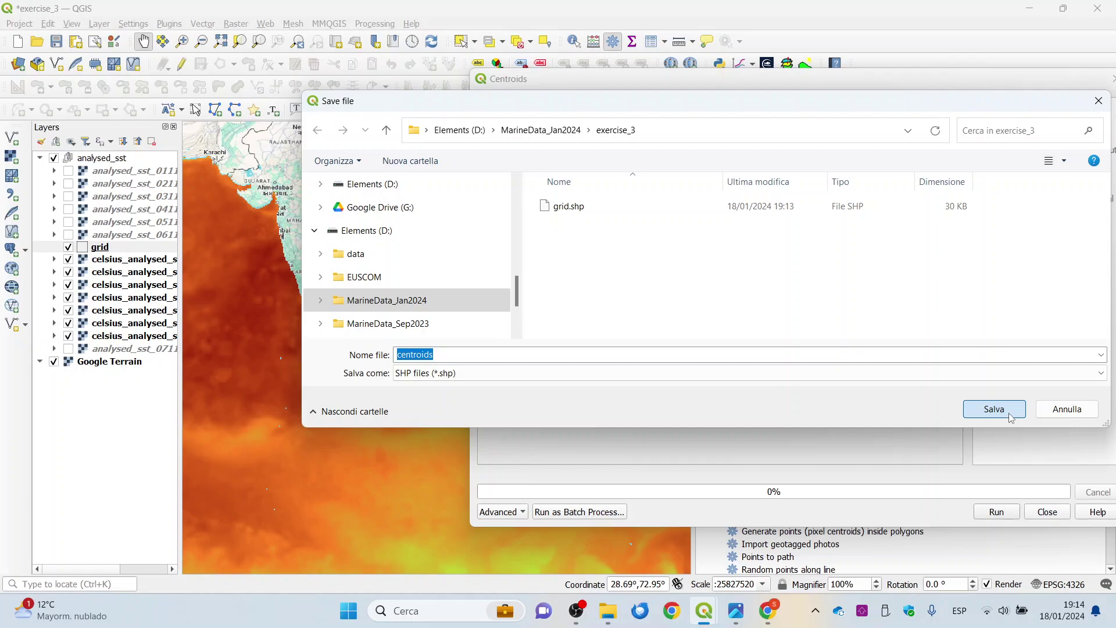
{"action": "left_click", "coordinate": [1011, 417]}
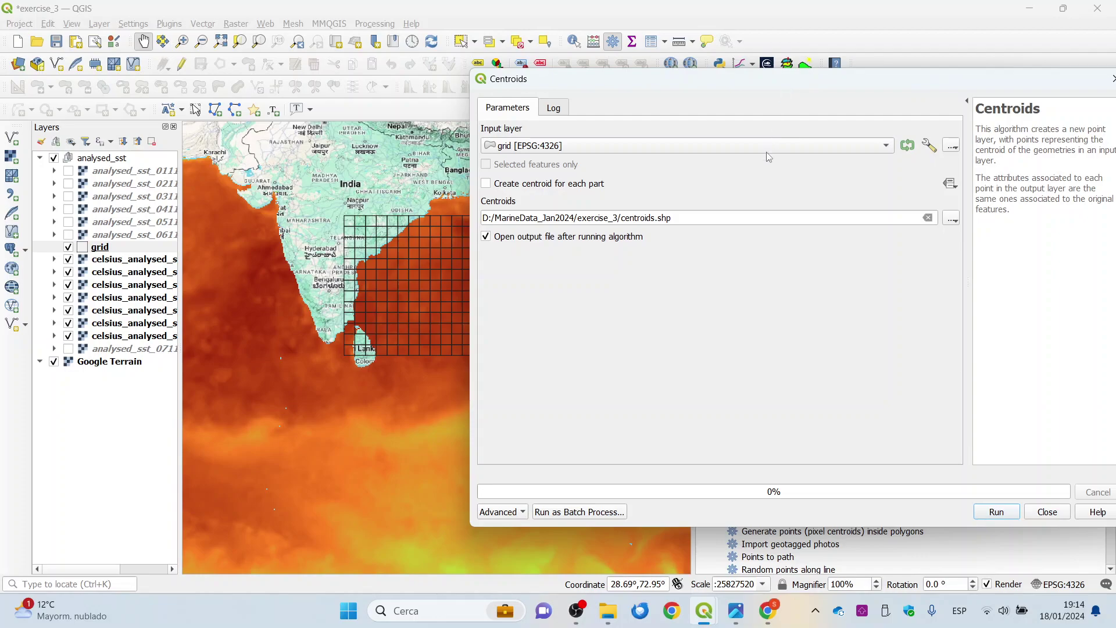
Run the centroids calculation on the grid and close the dialog.
{"action": "left_click_drag", "start_coordinate": [746, 86], "coordinate": [636, 88]}
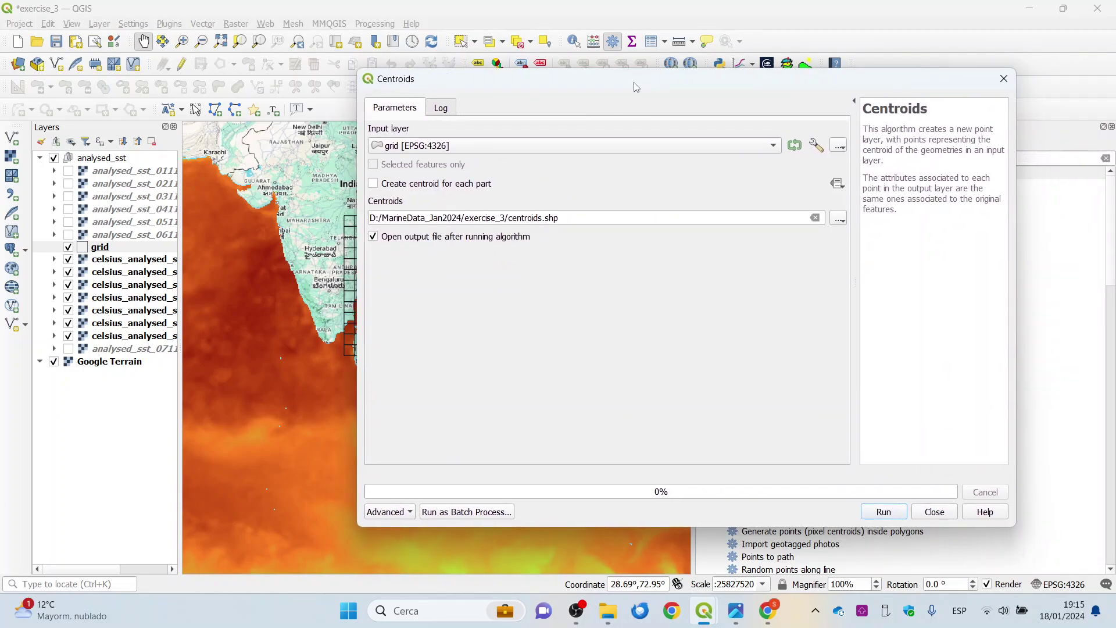
{"action": "left_click", "coordinate": [890, 517]}
{"action": "left_click", "coordinate": [938, 518]}
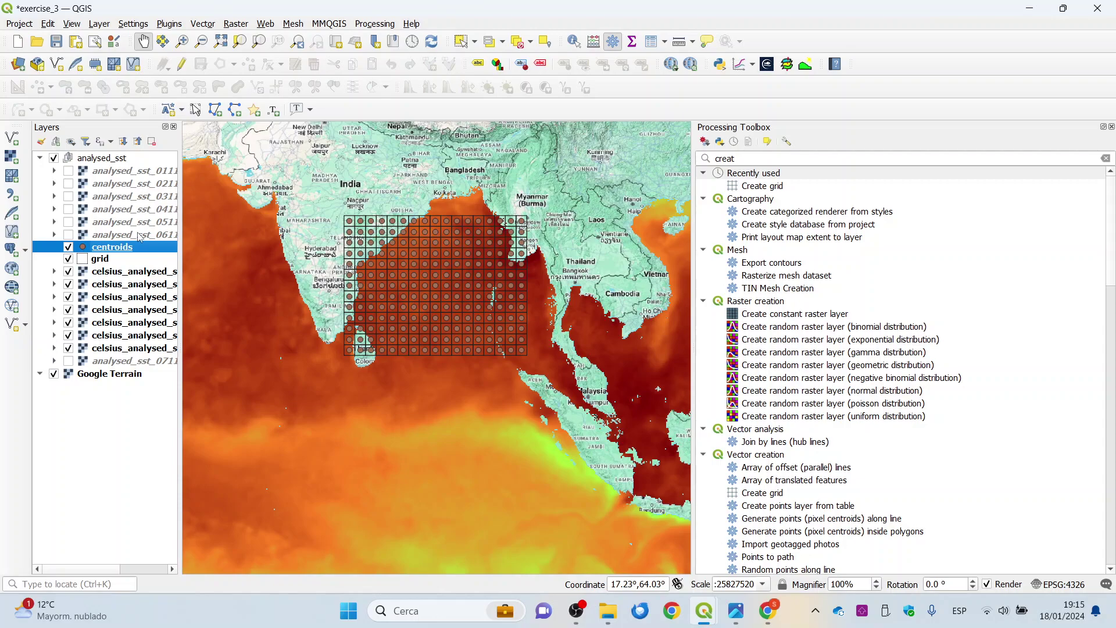
Untick the grid layer in the Layers panel.
{"action": "left_click", "coordinate": [69, 261]}
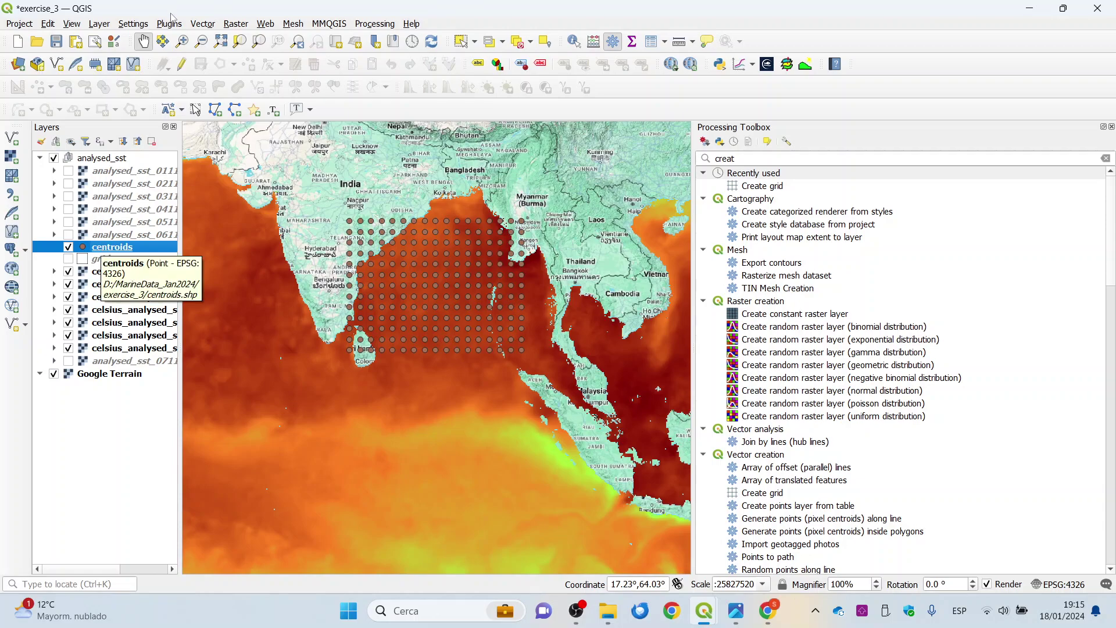
Start a New Shapefile Layer saved as region_a.shp in the exercise_3 folder.
{"action": "left_click", "coordinate": [106, 24]}
{"action": "mouse_move", "coordinate": [117, 53]}
{"action": "left_click", "coordinate": [372, 68]}
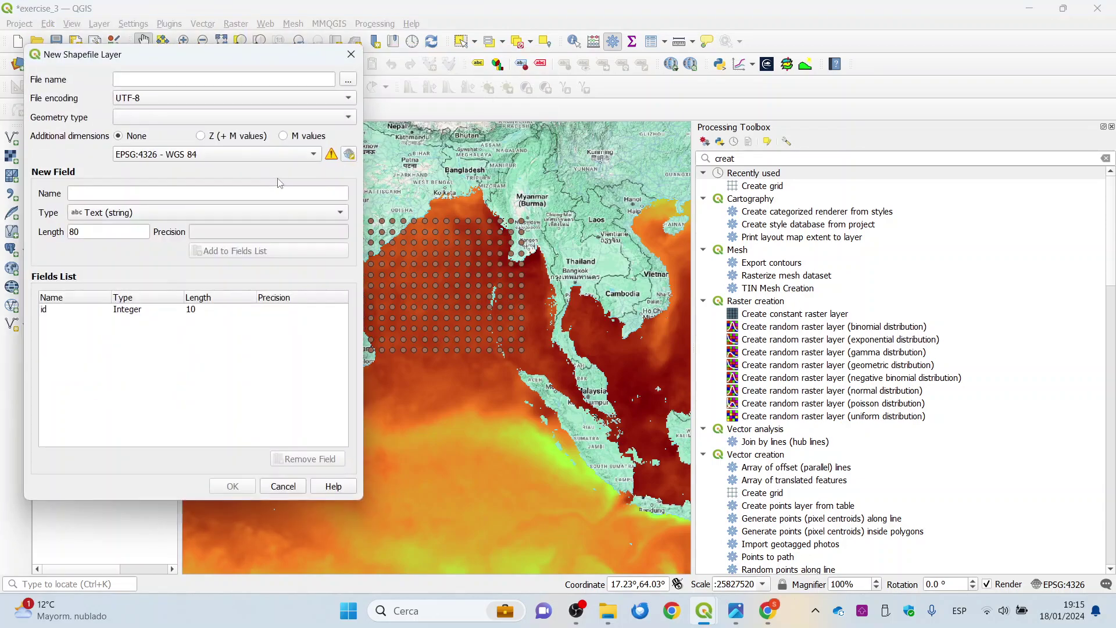
{"action": "left_click", "coordinate": [348, 79]}
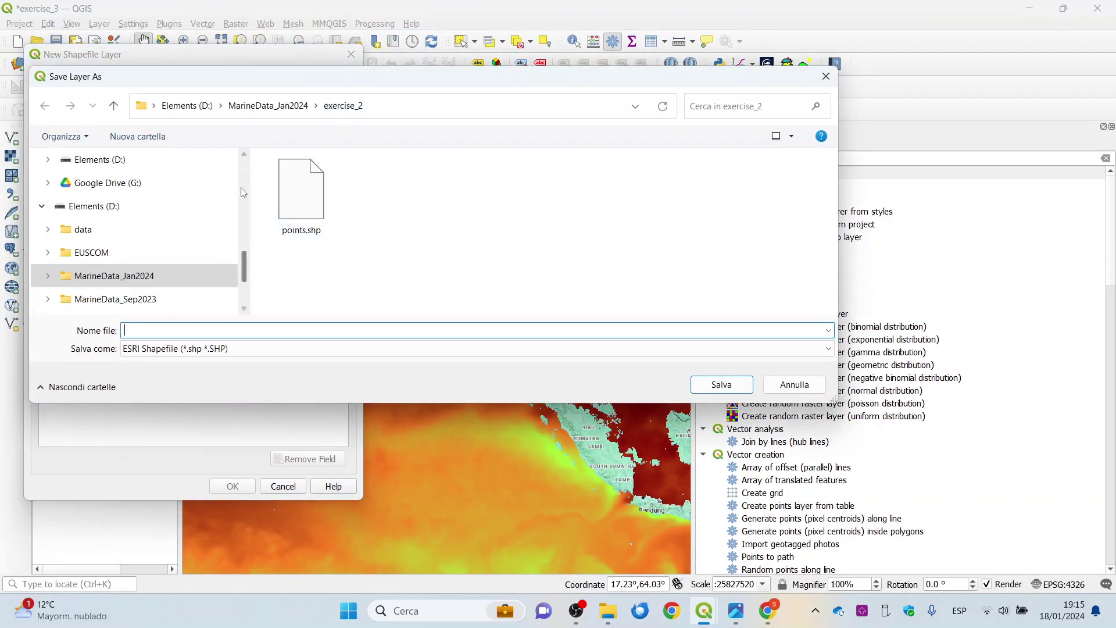
{"action": "left_click", "coordinate": [268, 105]}
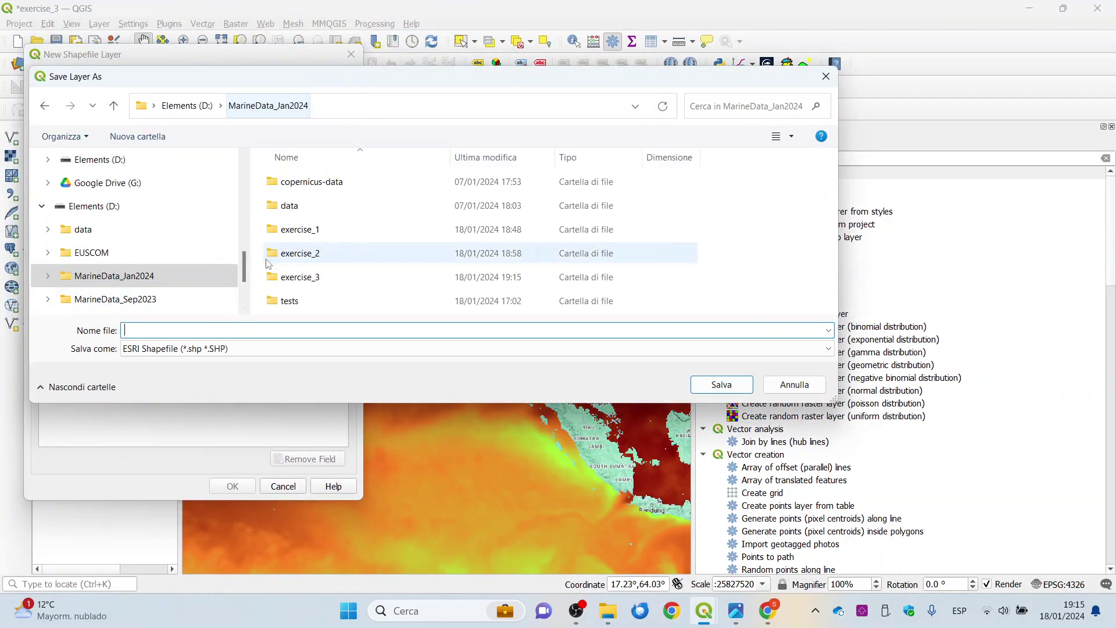
{"action": "double_click", "coordinate": [290, 278]}
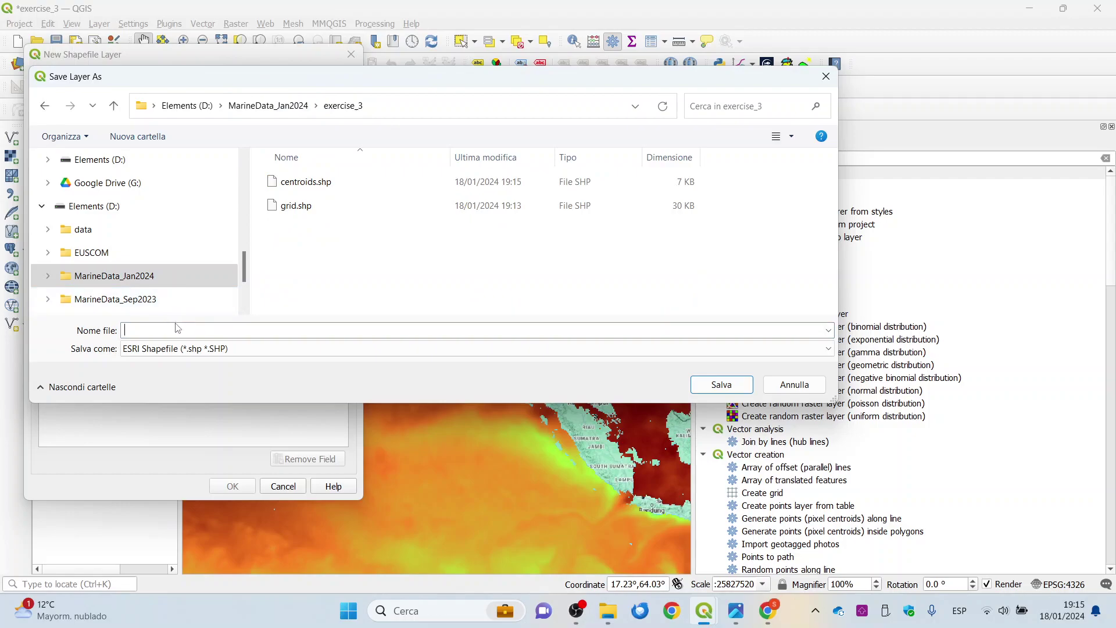
{"action": "type", "text": "region_a"}
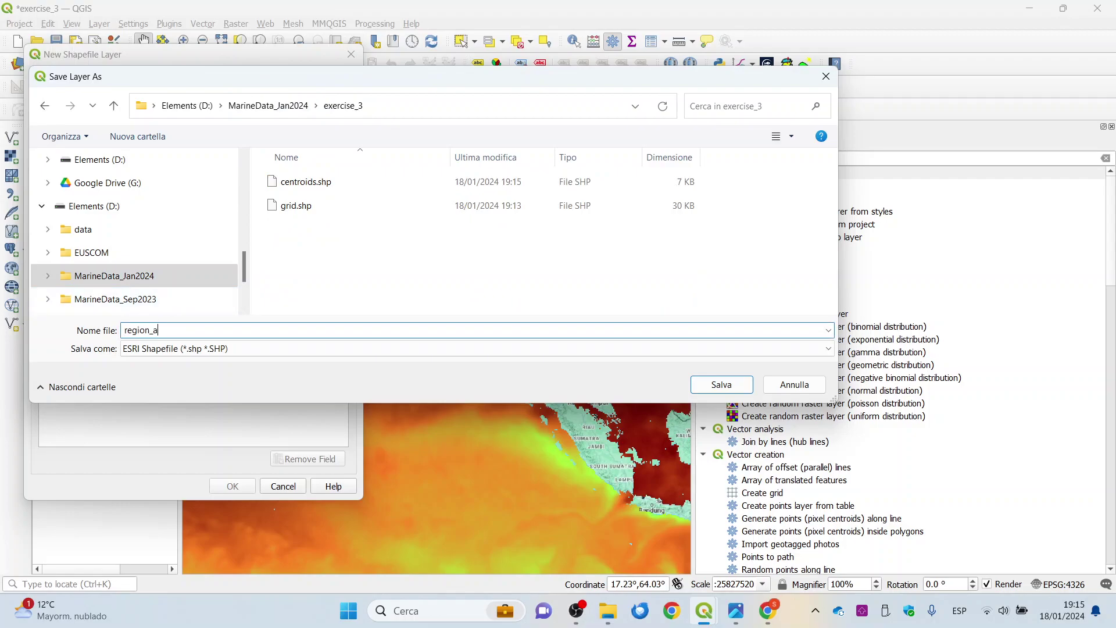
{"action": "left_click", "coordinate": [721, 385]}
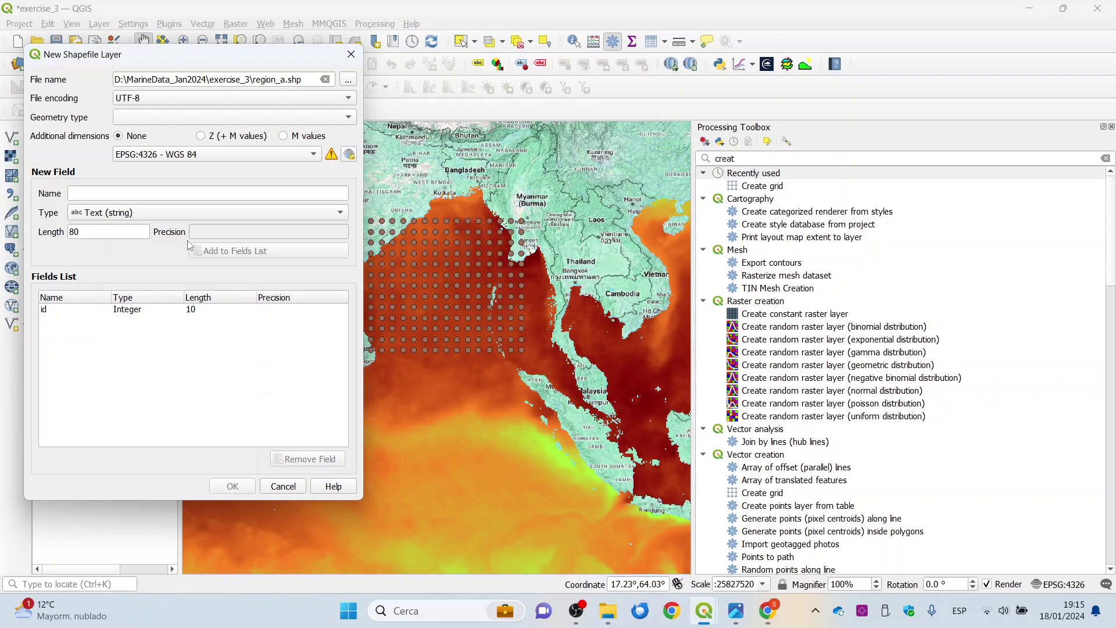
Set its geometry type to Polygon, create the layer and toggle editing on.
{"action": "left_click", "coordinate": [311, 119]}
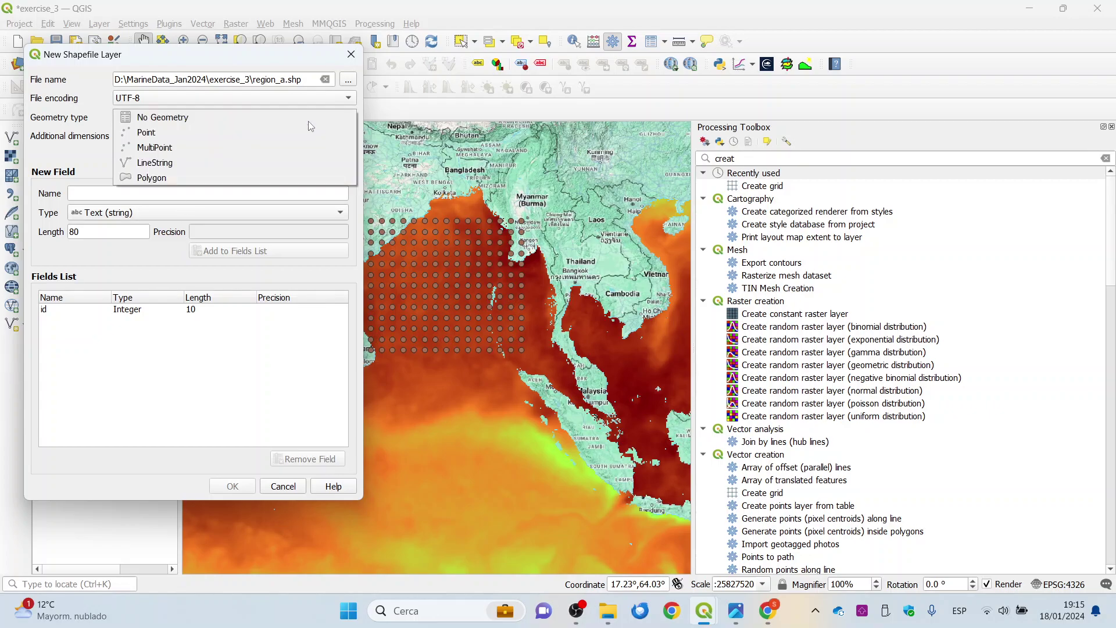
{"action": "left_click", "coordinate": [204, 175]}
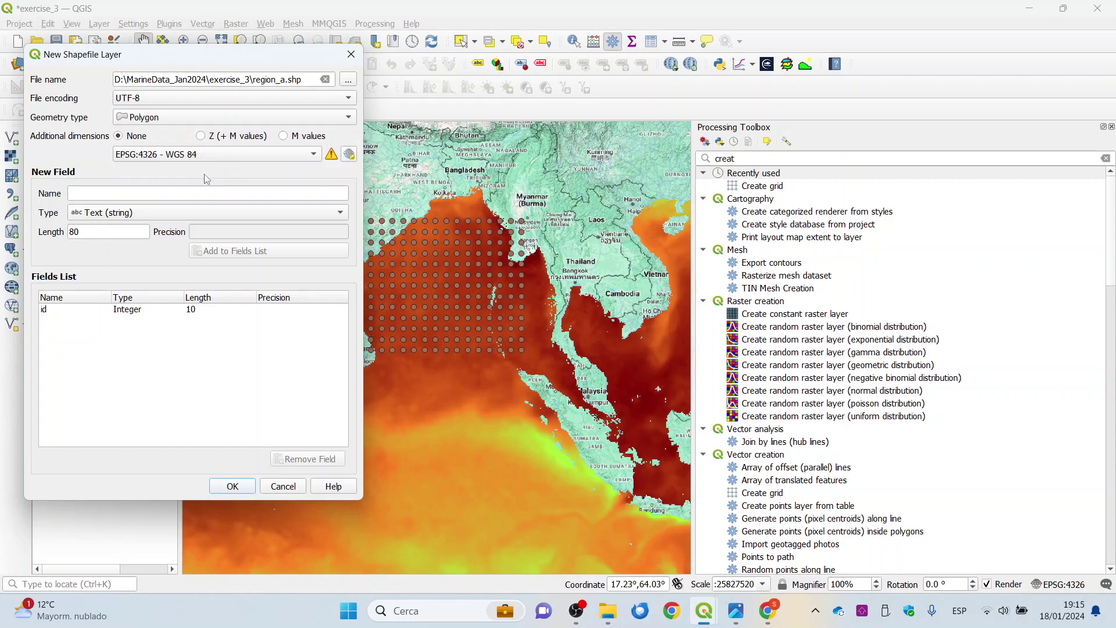
{"action": "left_click", "coordinate": [233, 487]}
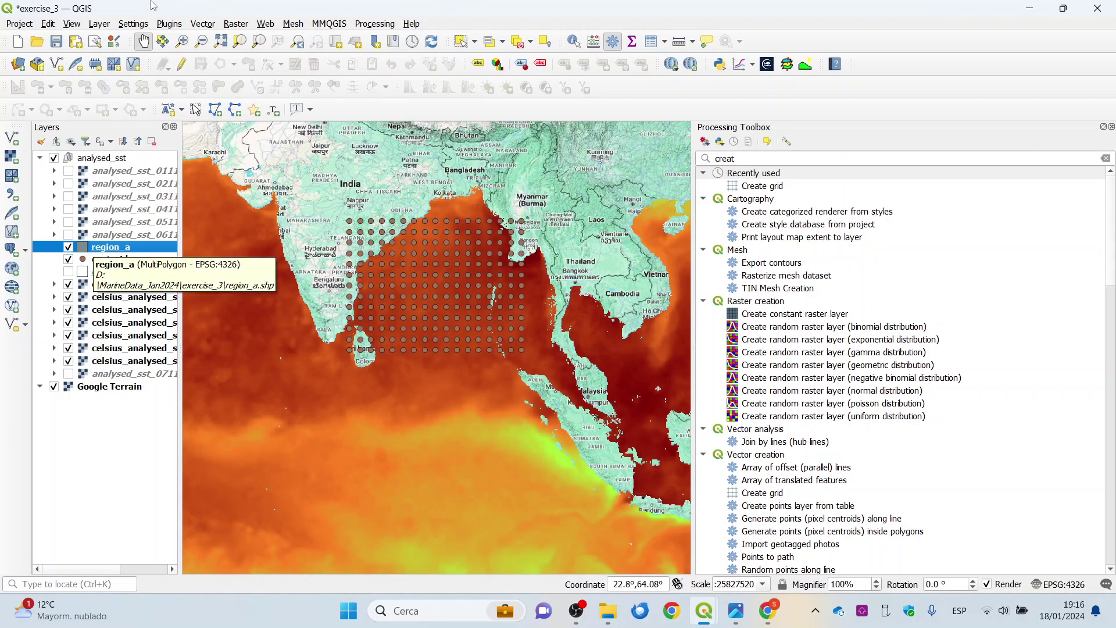
{"action": "left_click", "coordinate": [182, 64]}
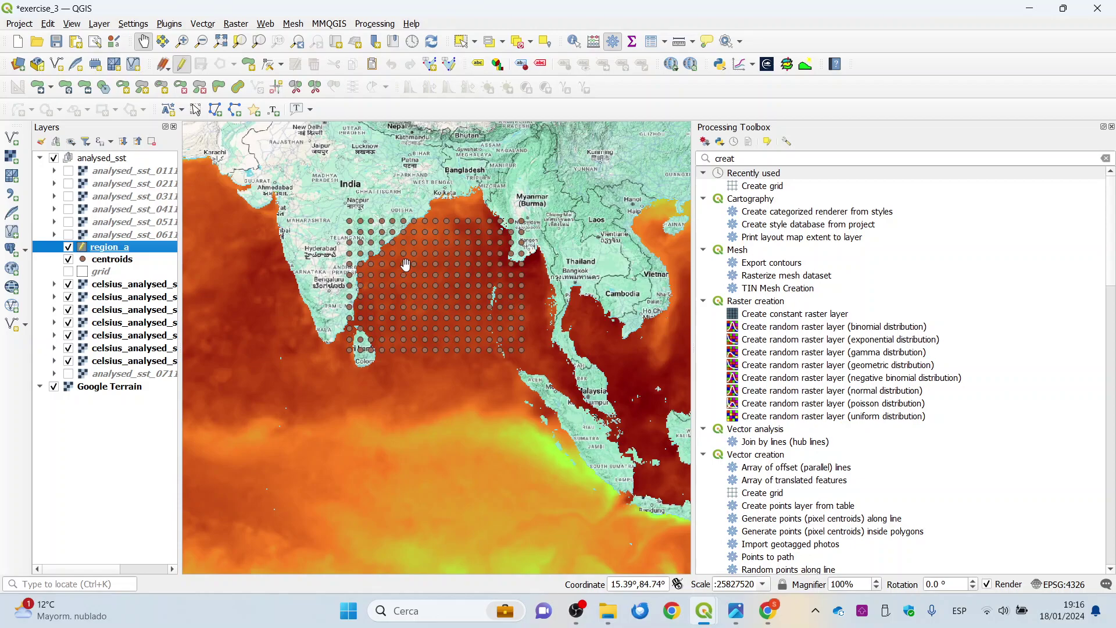
Start editing region_a and switch polygon digitizing to rectangle shapes.
{"action": "left_click", "coordinate": [237, 69]}
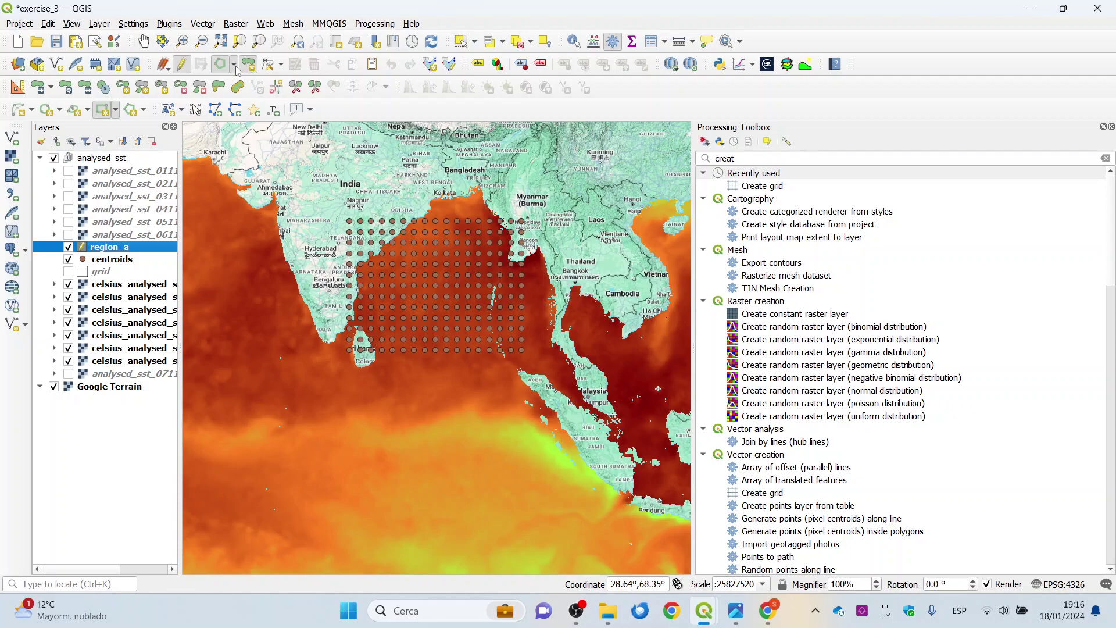
{"action": "left_click", "coordinate": [233, 65]}
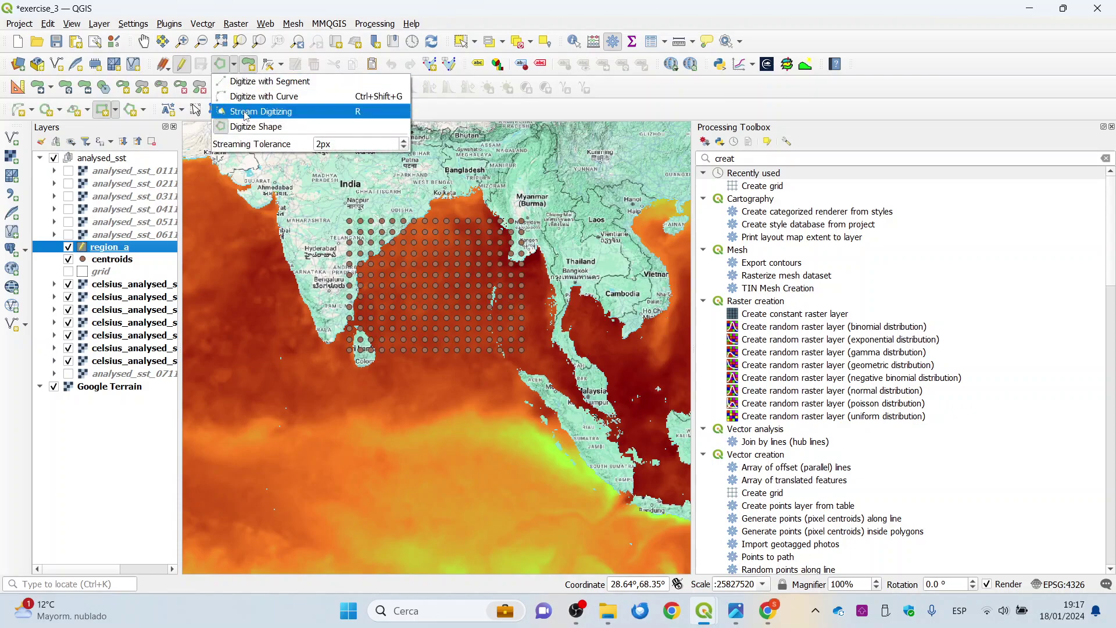
{"action": "left_click", "coordinate": [256, 126]}
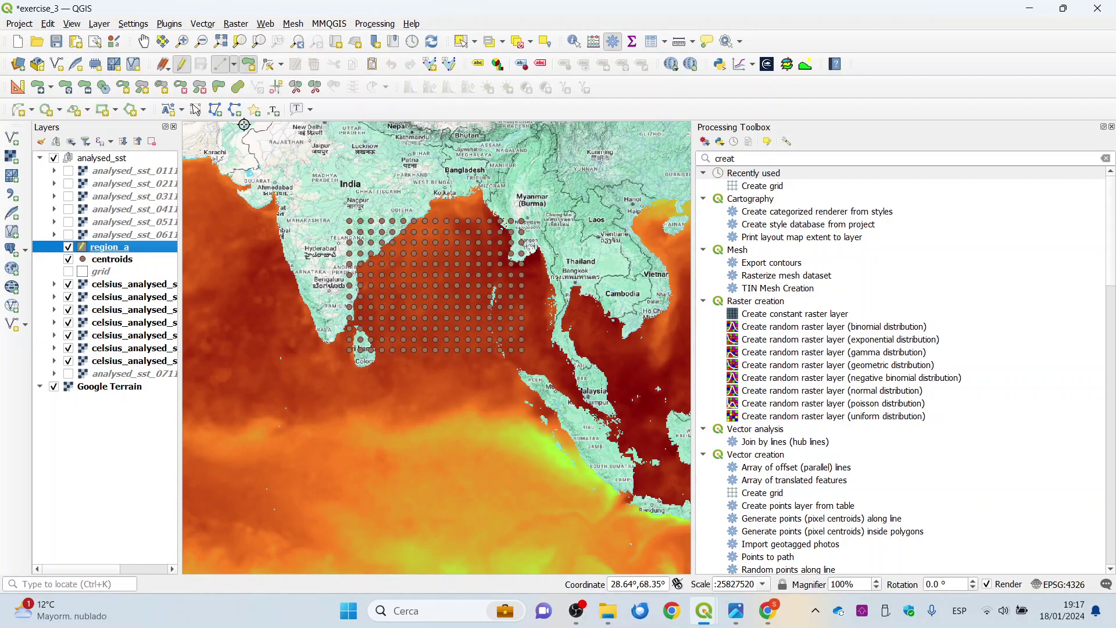
{"action": "left_click", "coordinate": [104, 110]}
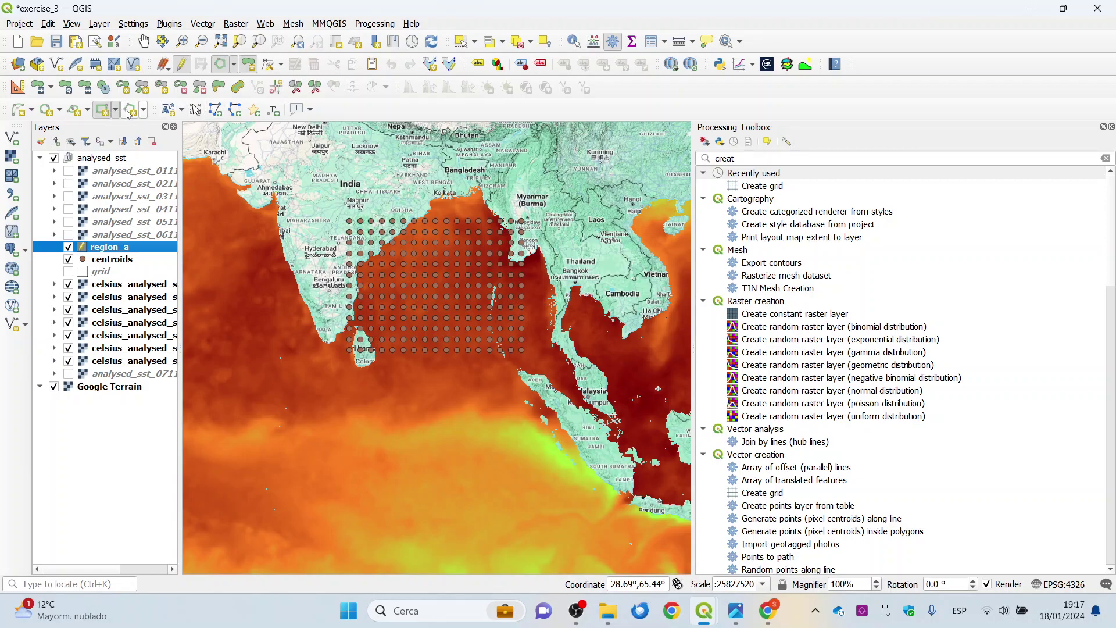
Draw a rectangle over the centroid points off India's east coast and save region_a's edits.
{"action": "left_click", "coordinate": [423, 310]}
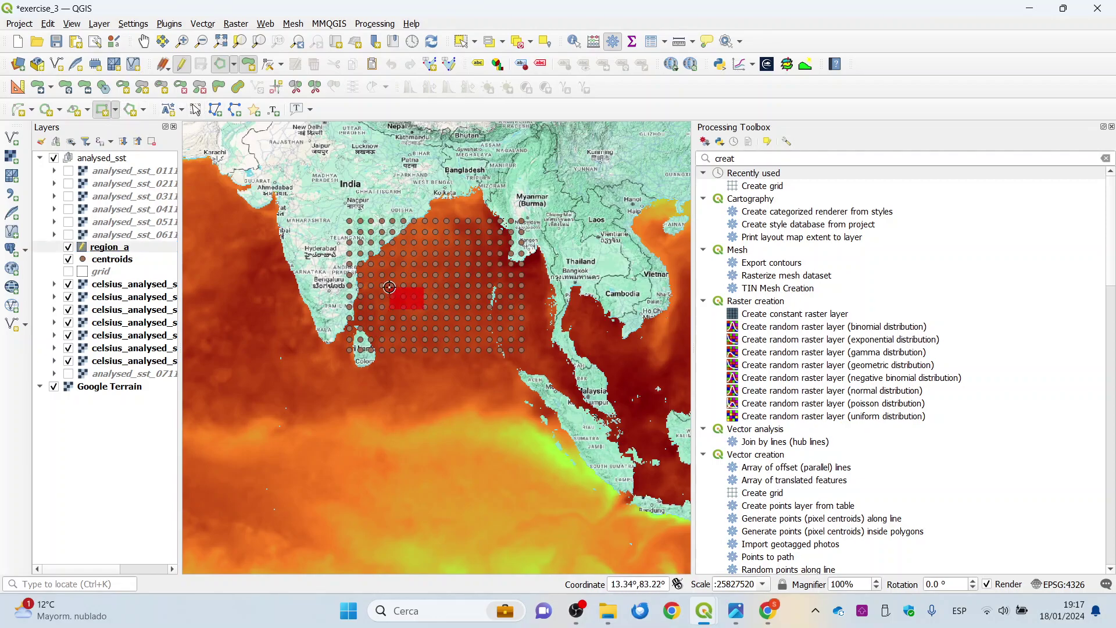
{"action": "left_click", "coordinate": [373, 270]}
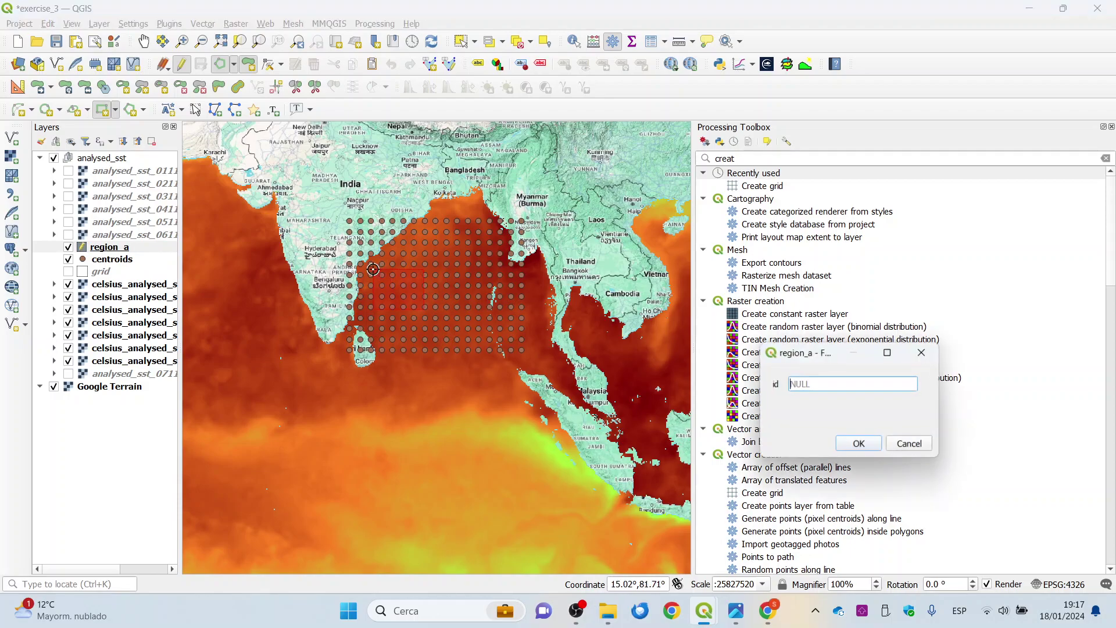
{"action": "left_click", "coordinate": [859, 444]}
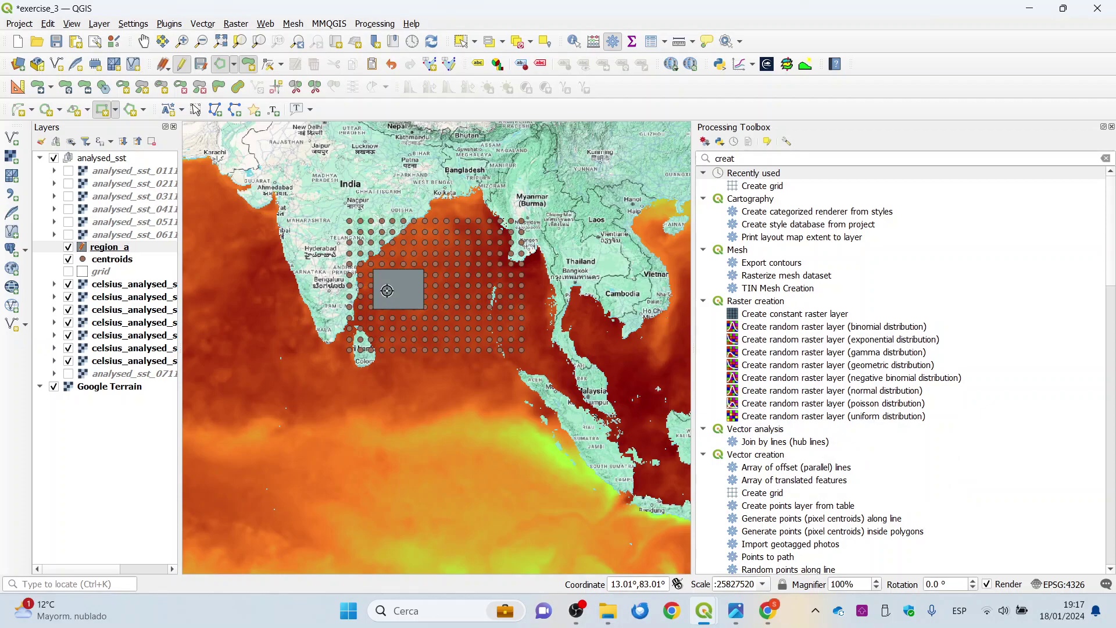
{"action": "left_click", "coordinate": [182, 65]}
{"action": "left_click", "coordinate": [552, 311]}
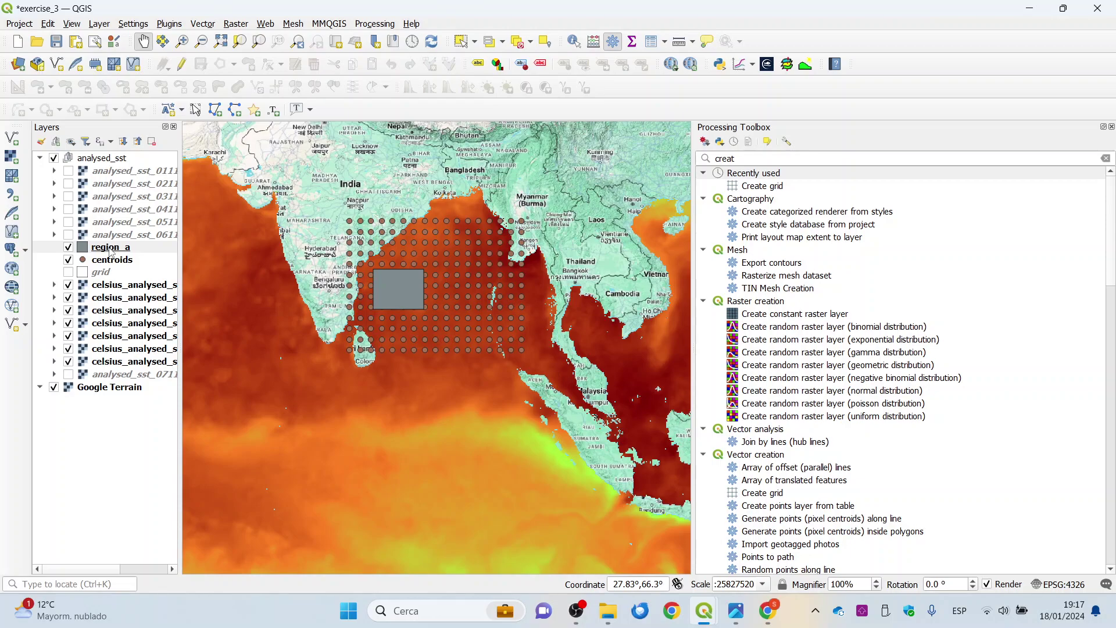
Search the Processing Toolbox for 'clip' and launch Clip vector by mask layer.
{"action": "left_click", "coordinate": [372, 24]}
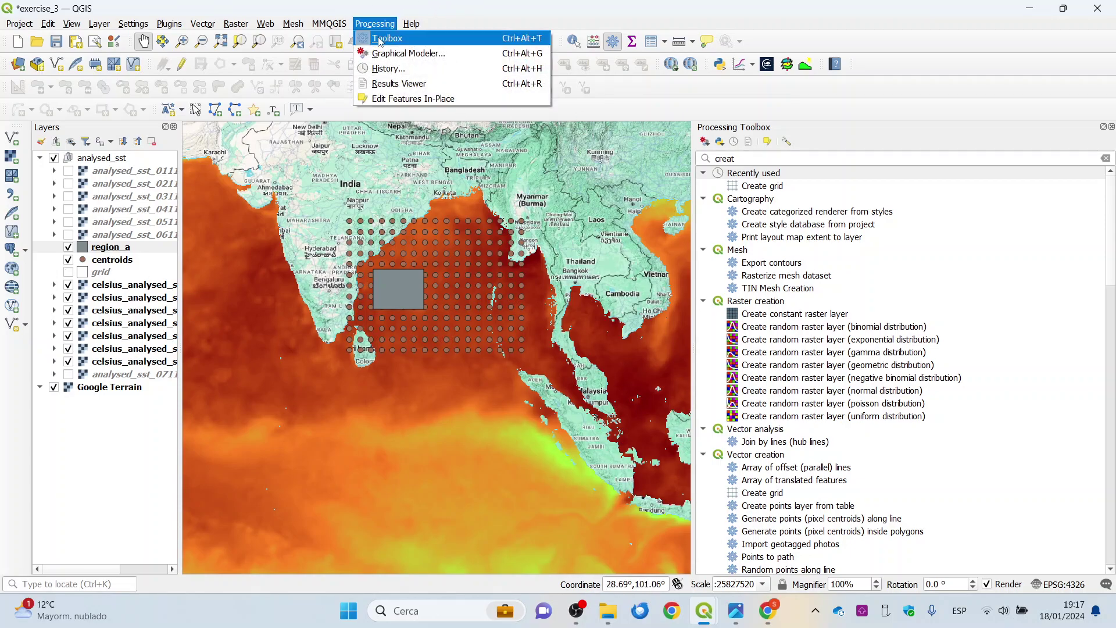
{"action": "left_click", "coordinate": [747, 162]}
{"action": "double_click", "coordinate": [720, 158]}
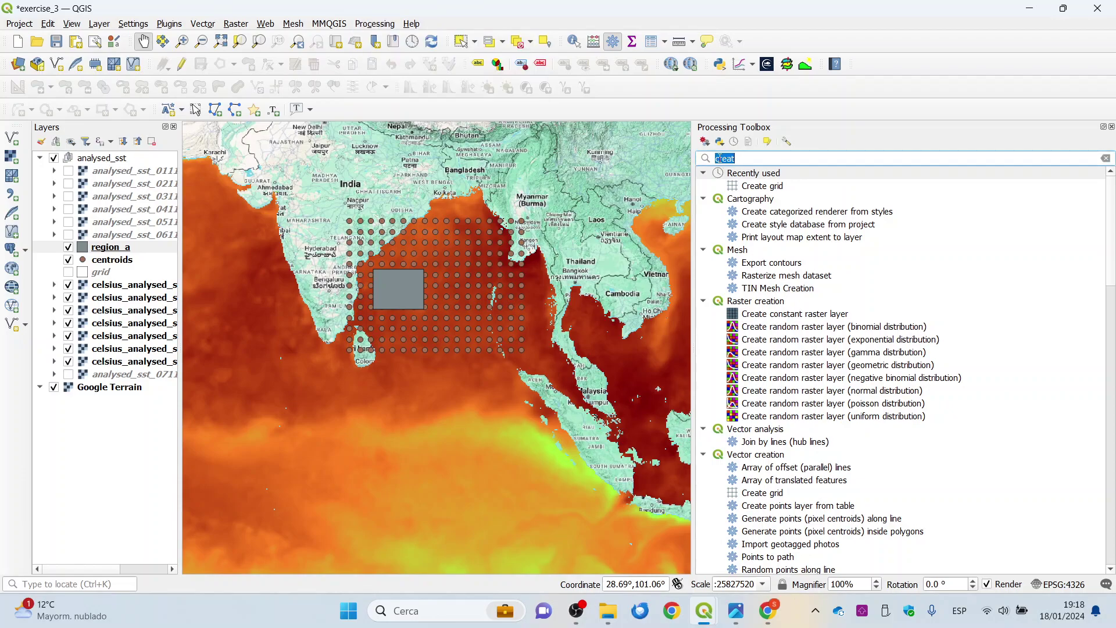
{"action": "type", "text": "clip"}
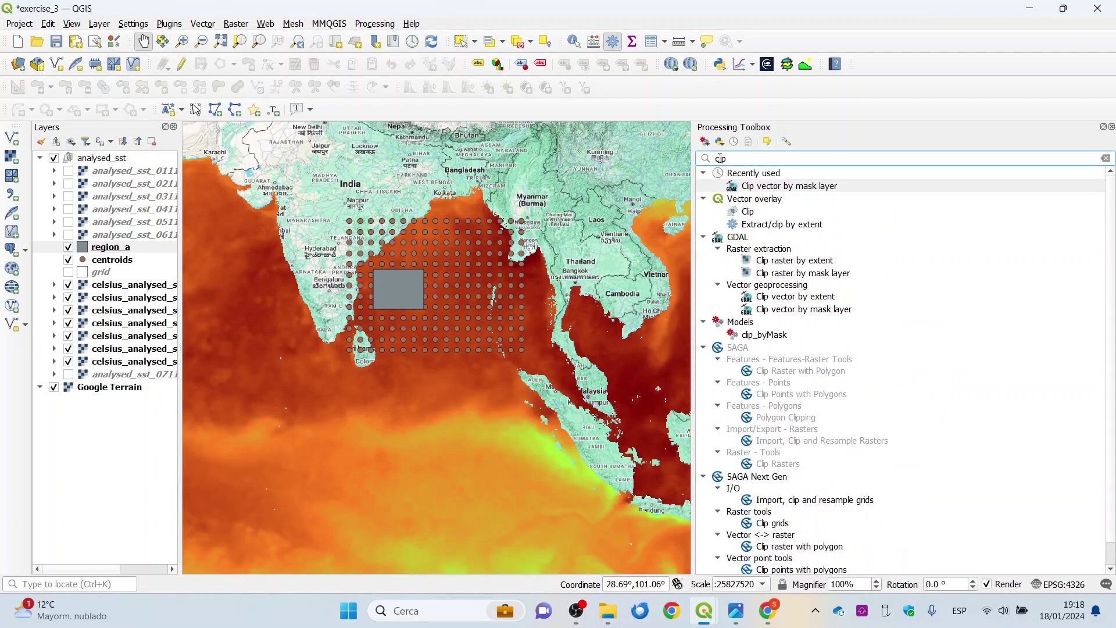
{"action": "left_click", "coordinate": [789, 185]}
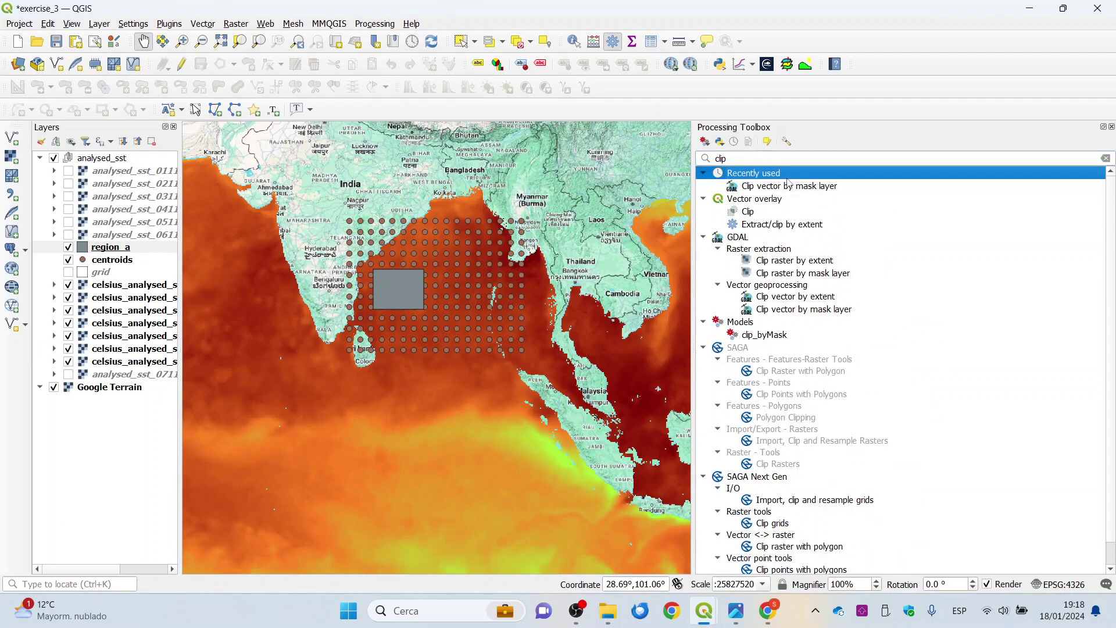
{"action": "double_click", "coordinate": [788, 185]}
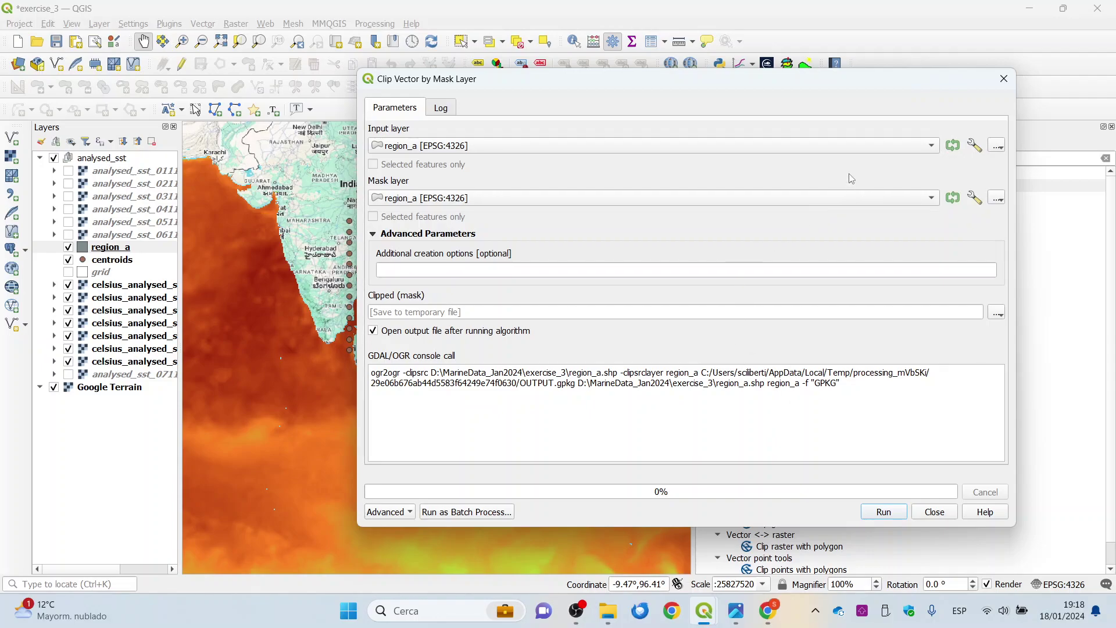
Clip centroids by region_a into grid_centroids_clip.shp, then hide the original centroids layer.
{"action": "left_click", "coordinate": [852, 147]}
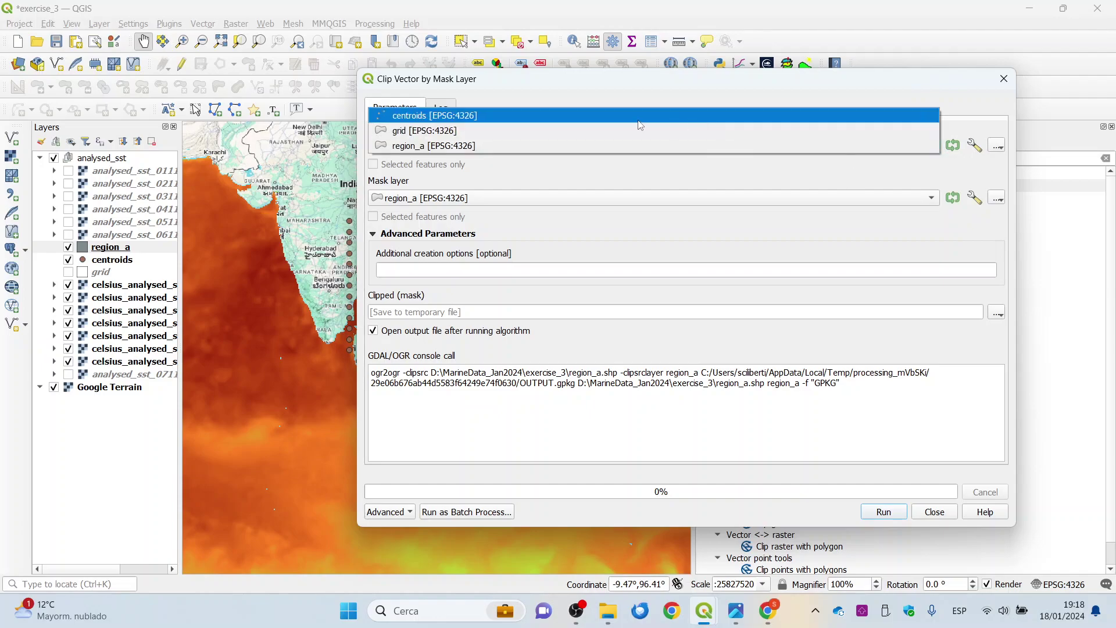
{"action": "left_click", "coordinate": [640, 125]}
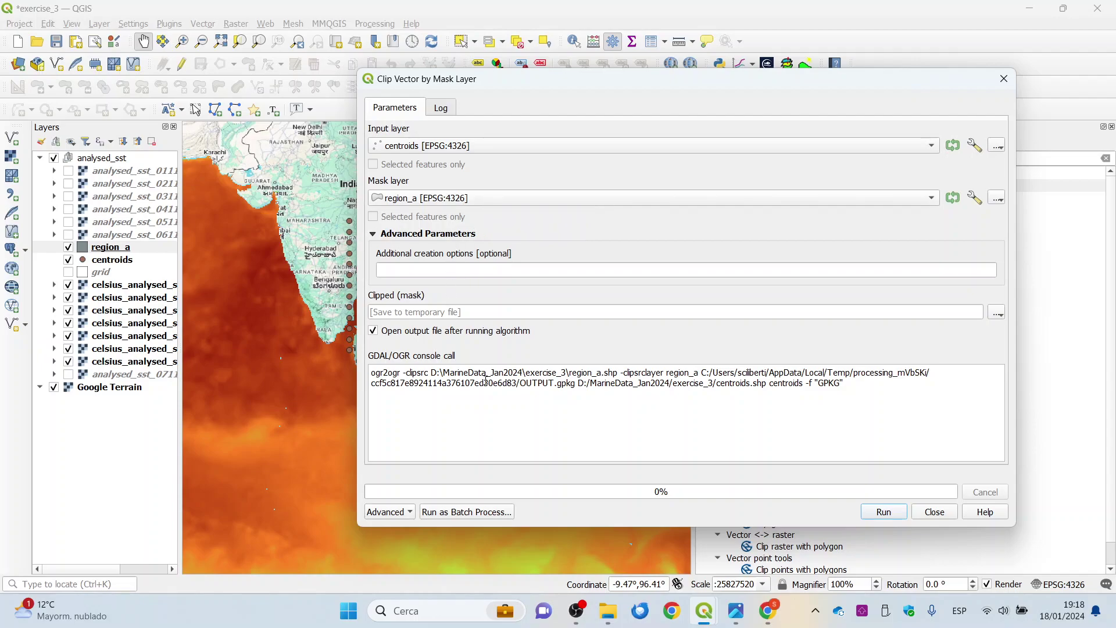
{"action": "left_click", "coordinate": [996, 313]}
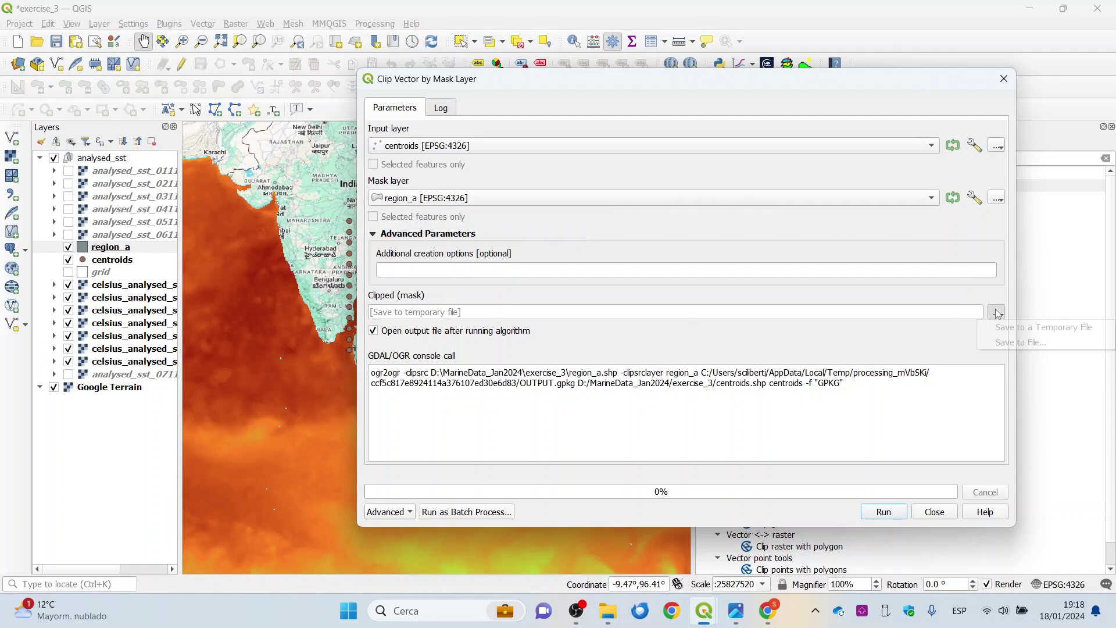
{"action": "left_click", "coordinate": [1018, 342]}
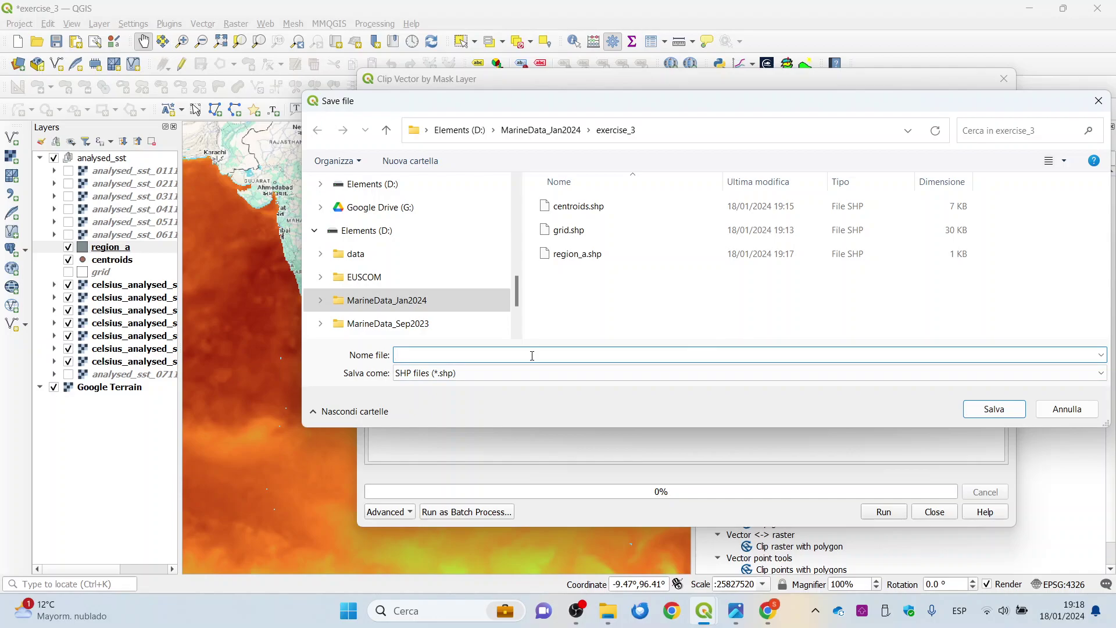
{"action": "type", "text": "gr"}
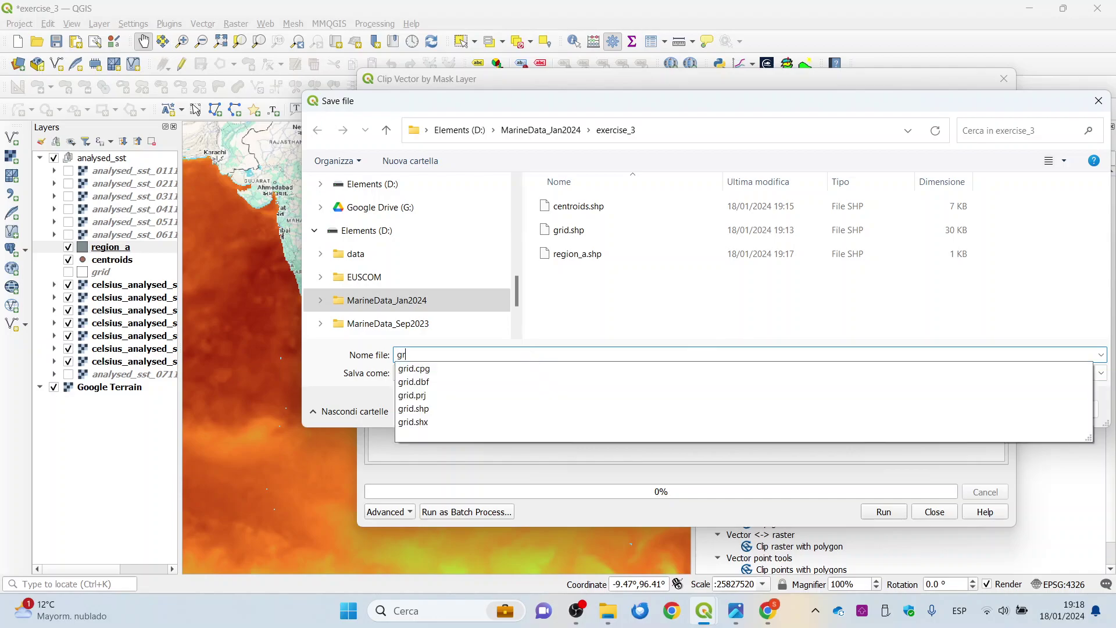
{"action": "type", "text": "id_ce"}
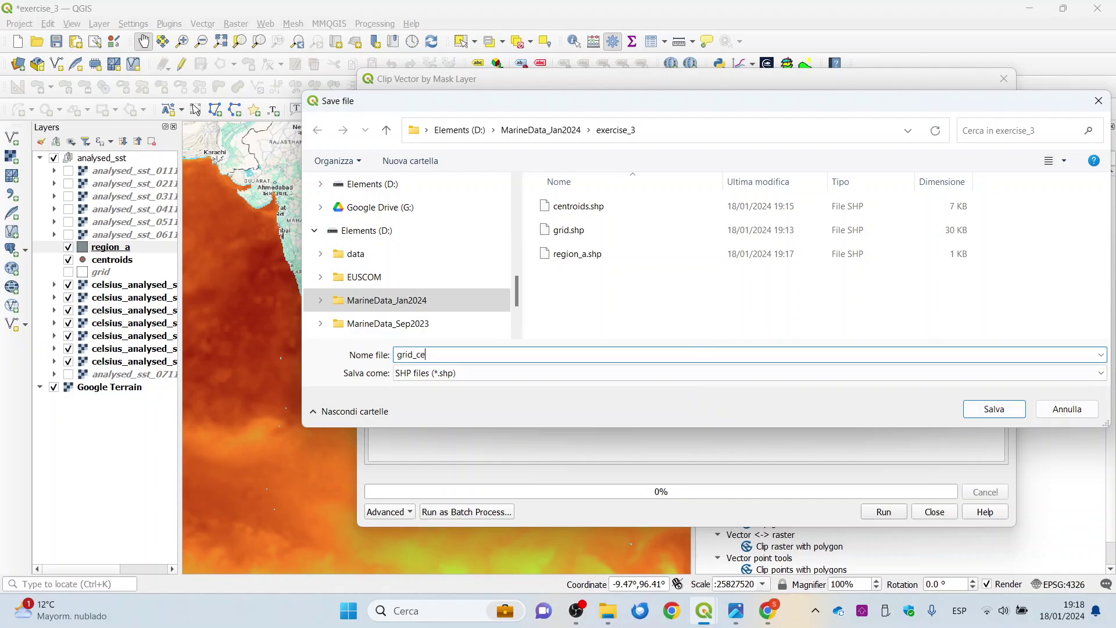
{"action": "type", "text": "ntroids_clip"}
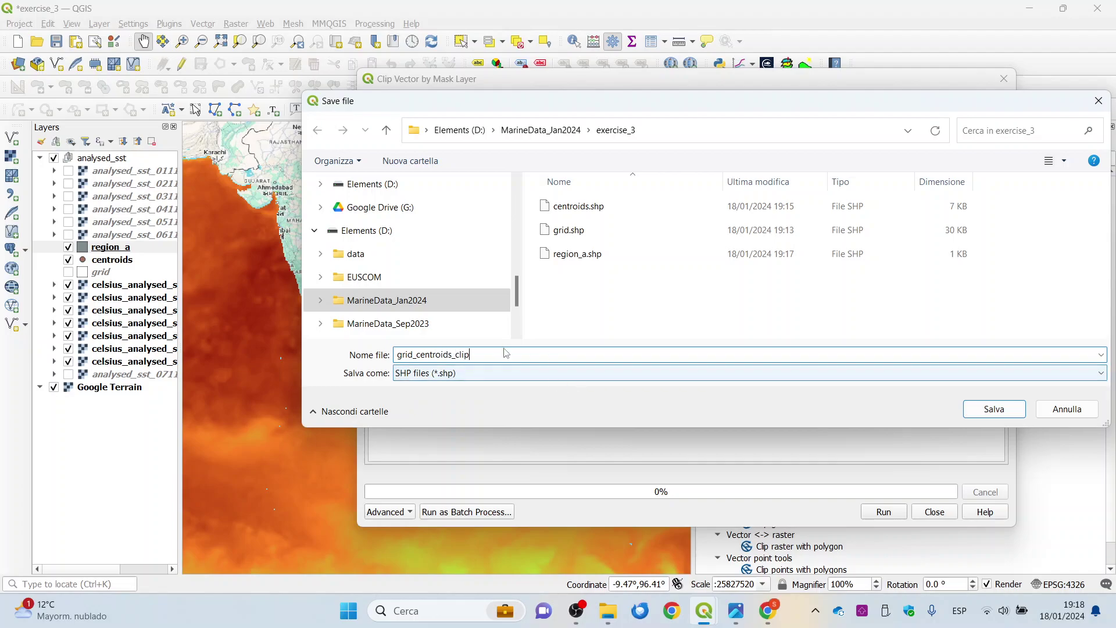
{"action": "left_click", "coordinate": [990, 409]}
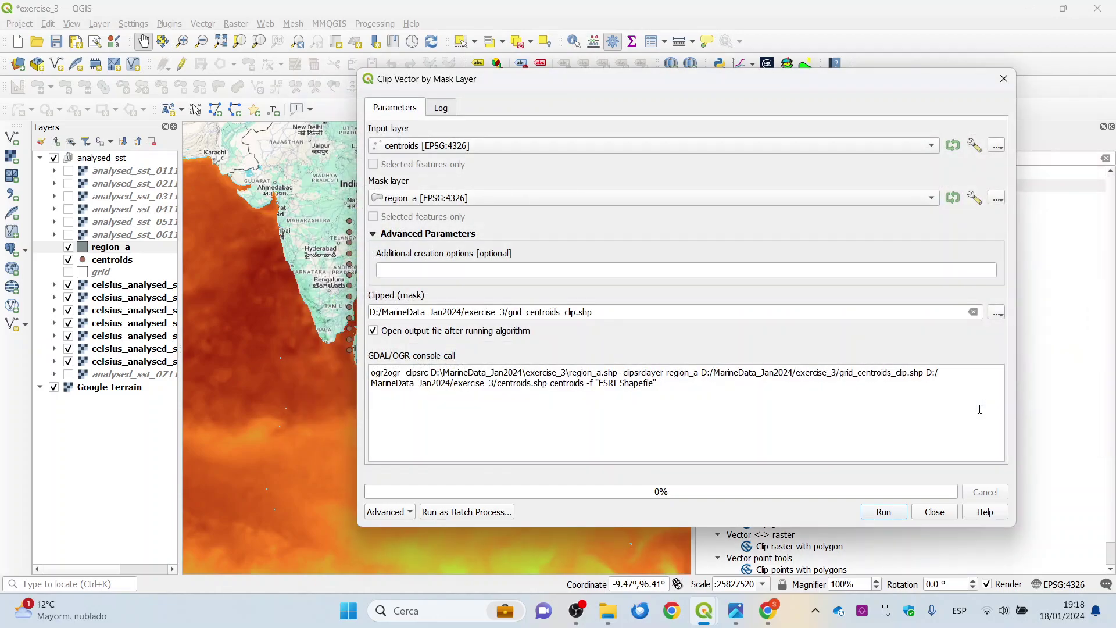
{"action": "left_click", "coordinate": [884, 514]}
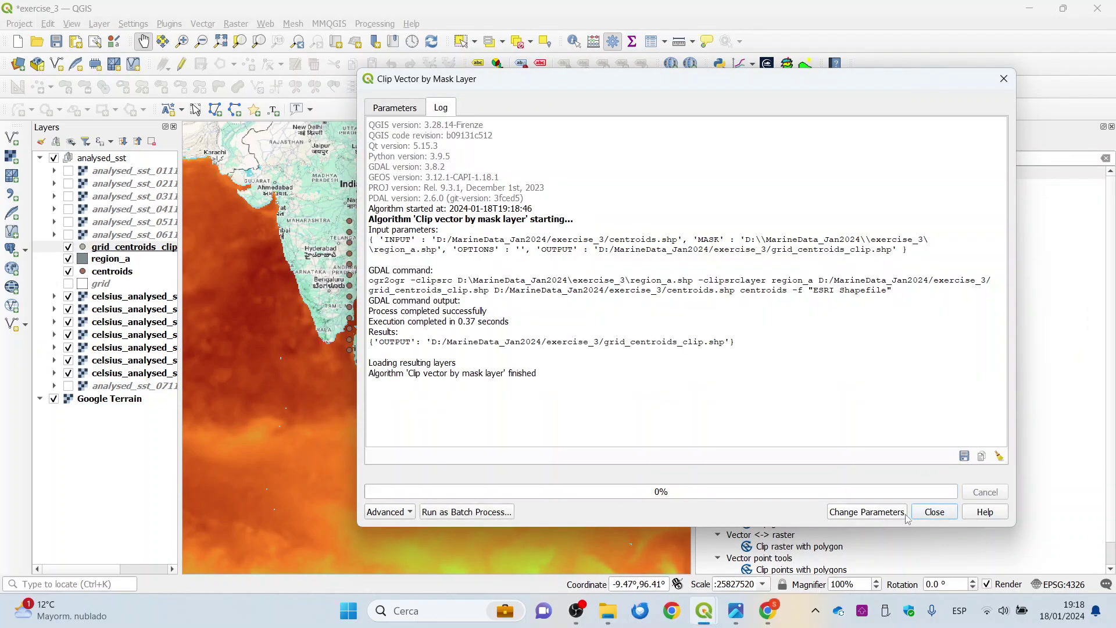
{"action": "left_click", "coordinate": [942, 515]}
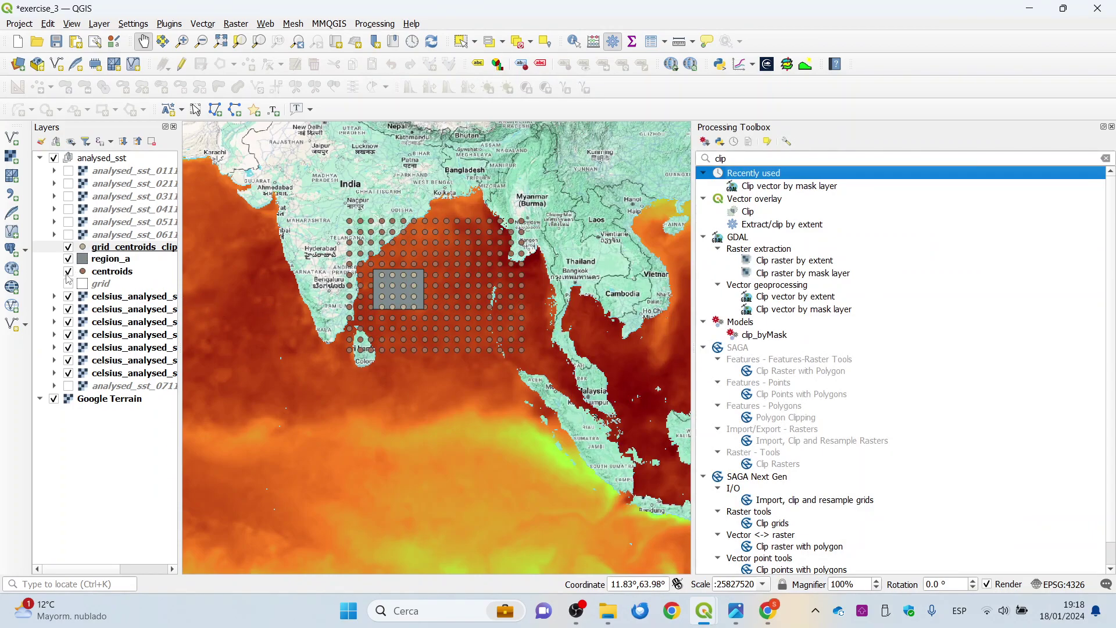
{"action": "left_click", "coordinate": [68, 271]}
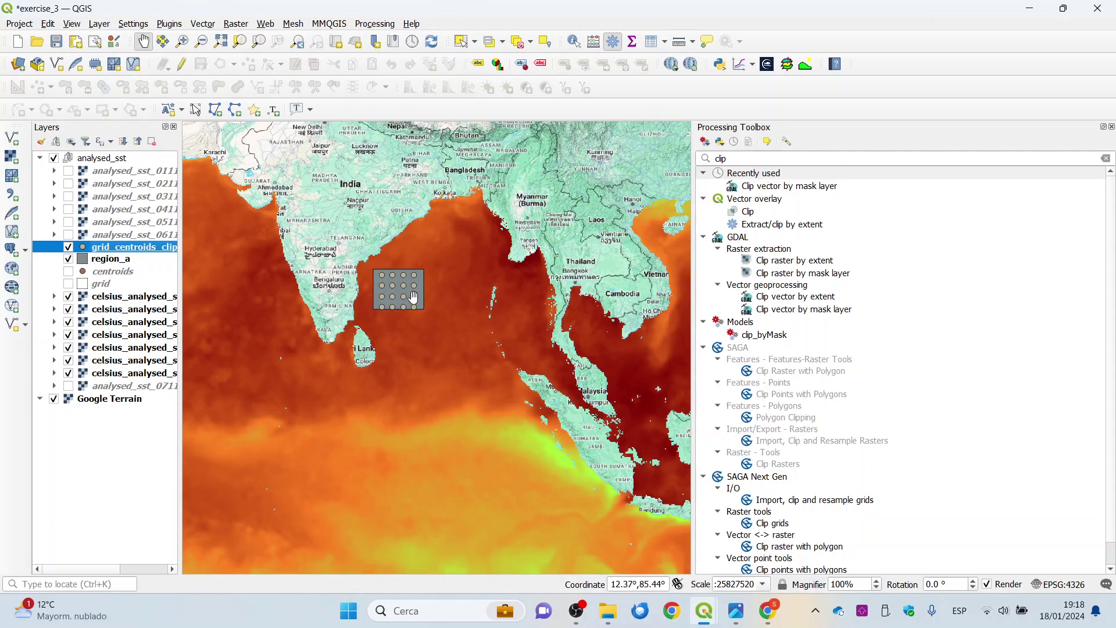
Close the toolbox and give region_a's Simple Fill a transparent fill colour.
{"action": "left_click", "coordinate": [1112, 127]}
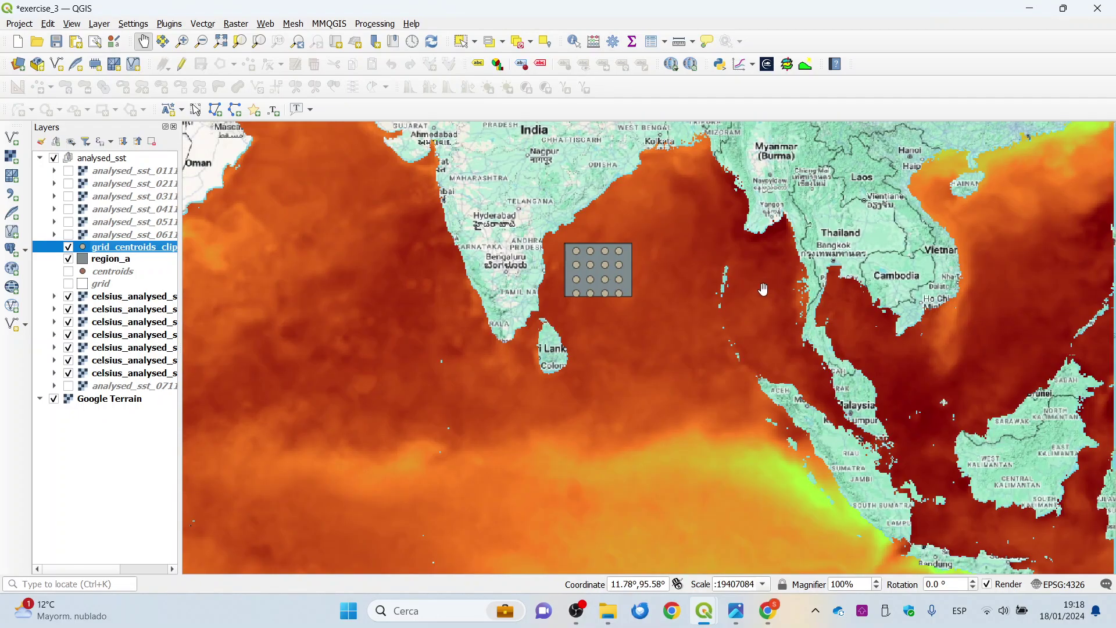
{"action": "right_click", "coordinate": [102, 259]}
{"action": "left_click", "coordinate": [143, 614]}
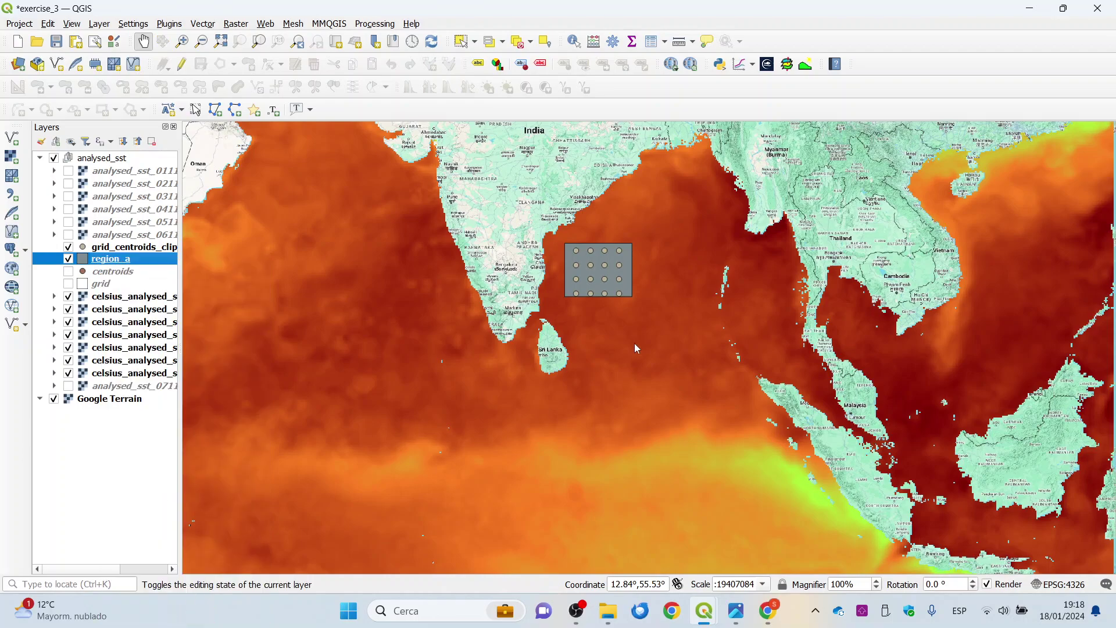
{"action": "left_click", "coordinate": [762, 93]}
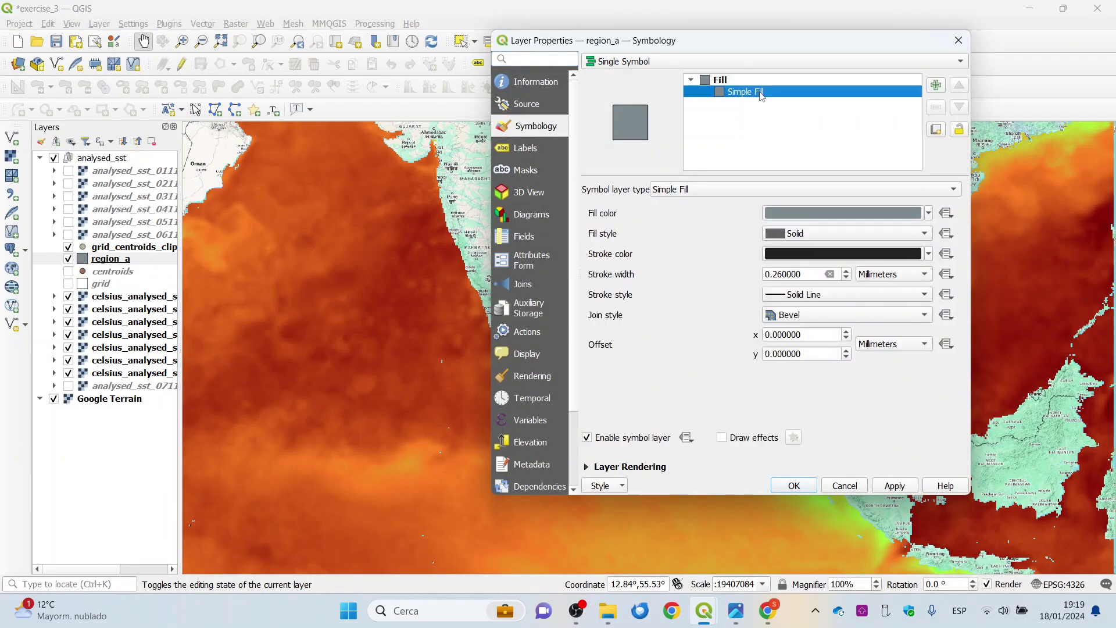
{"action": "left_click", "coordinate": [943, 196]}
{"action": "left_click", "coordinate": [943, 195]}
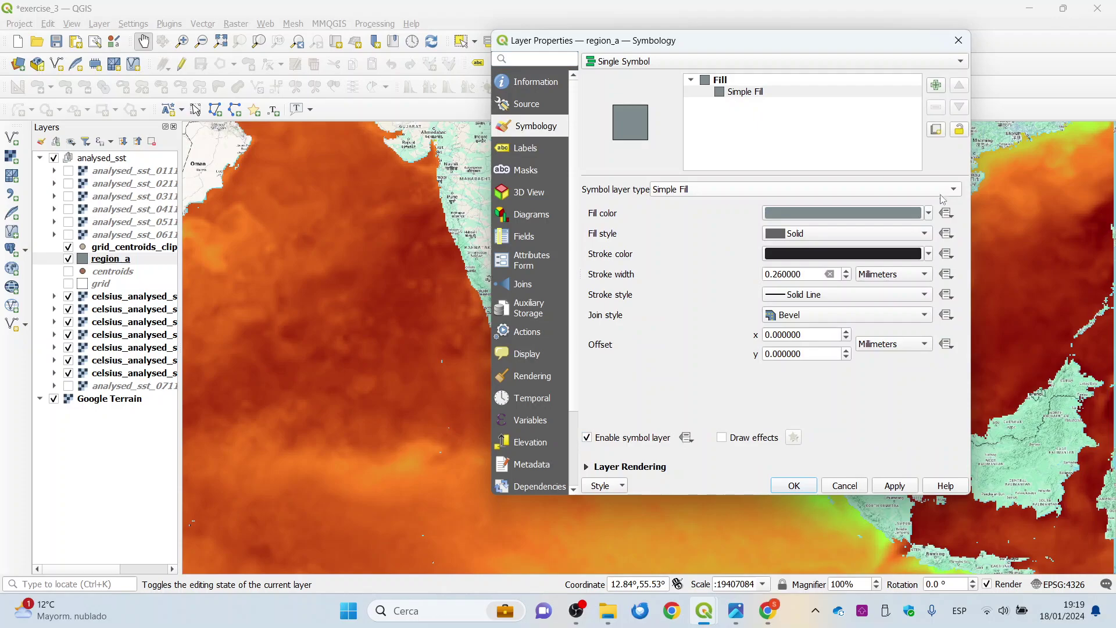
{"action": "left_click", "coordinate": [929, 214]}
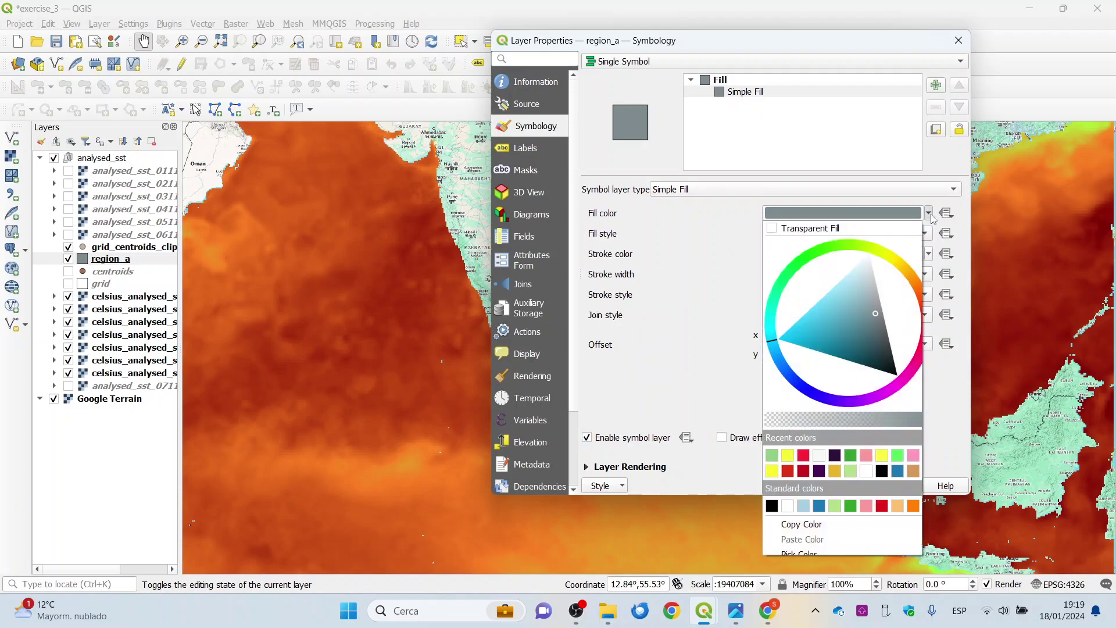
{"action": "left_click", "coordinate": [792, 228]}
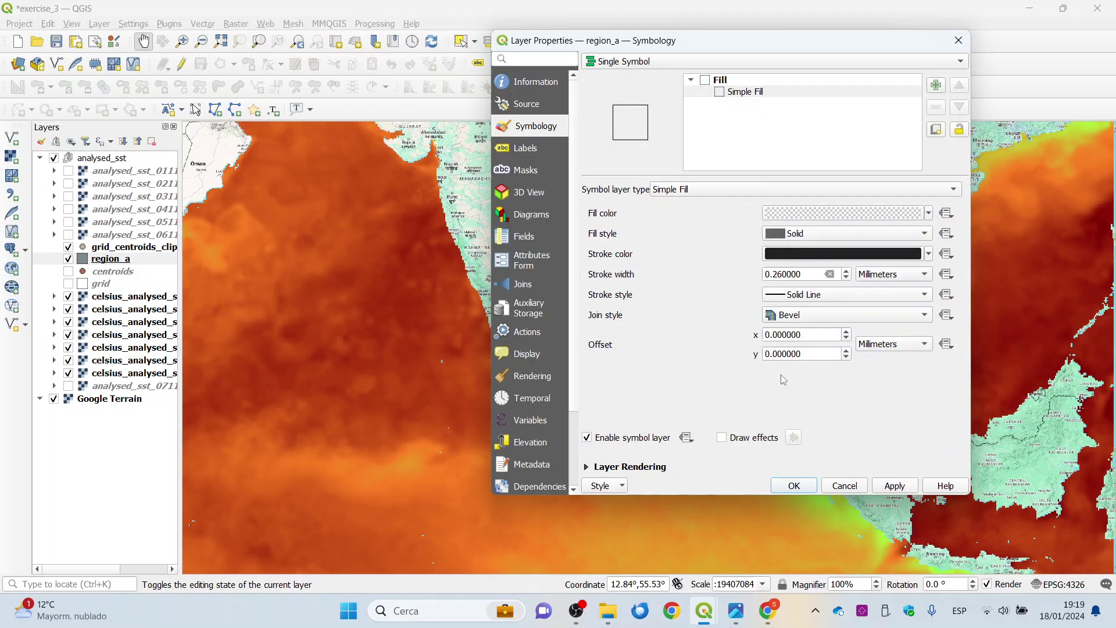
{"action": "left_click", "coordinate": [792, 486]}
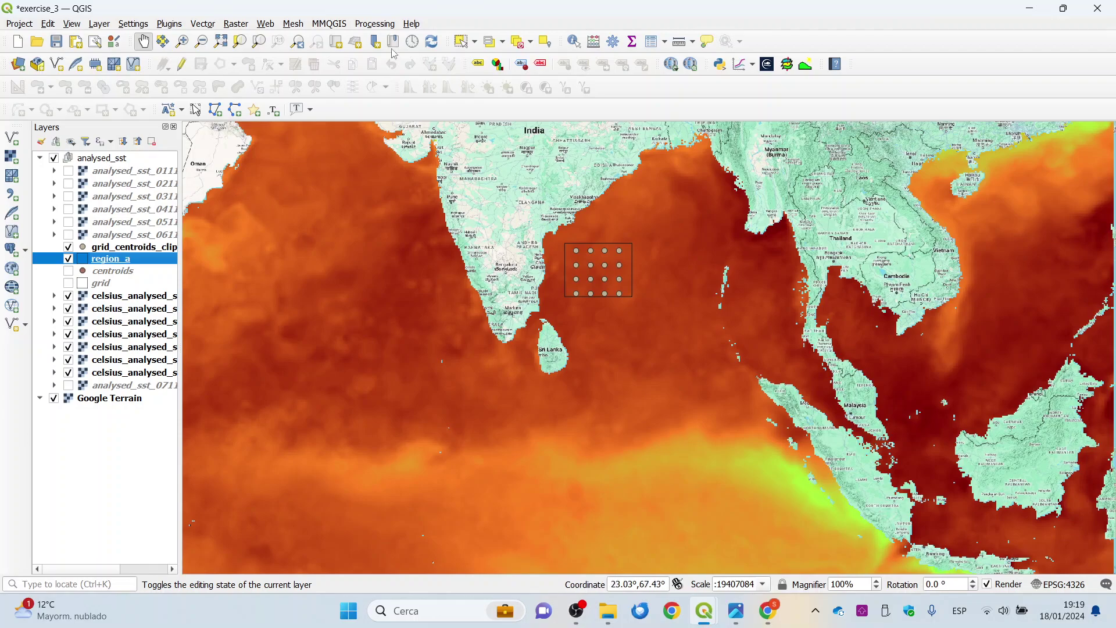
Reopen the Processing Toolbox, search 'add raster', and launch Add raster values to points.
{"action": "left_click", "coordinate": [375, 23]}
{"action": "left_click", "coordinate": [386, 38]}
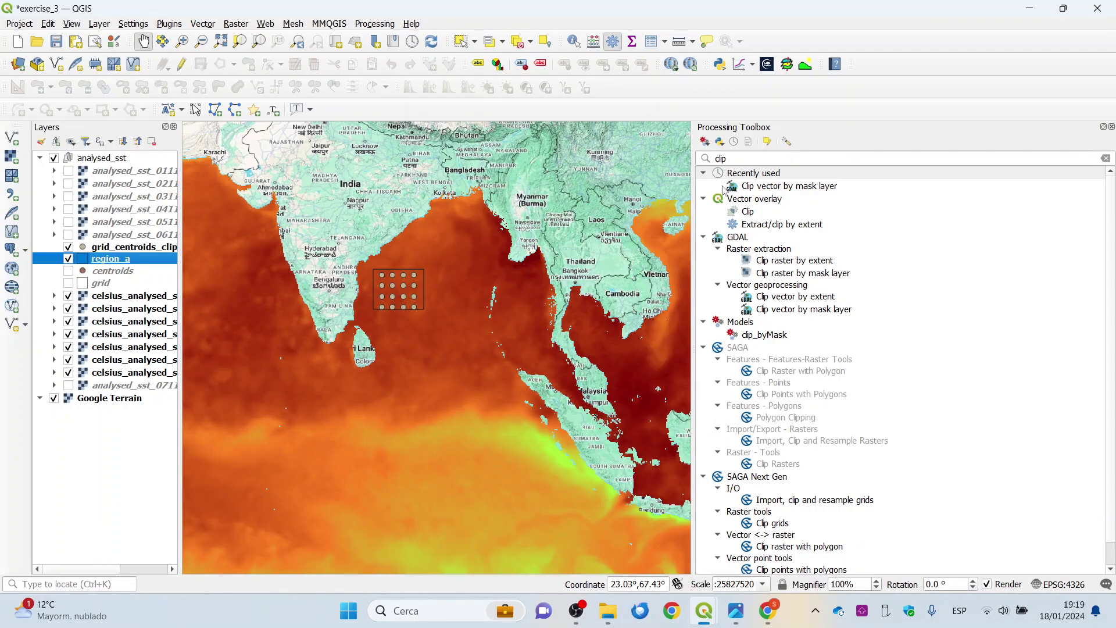
{"action": "double_click", "coordinate": [726, 159]}
{"action": "type", "text": "add"}
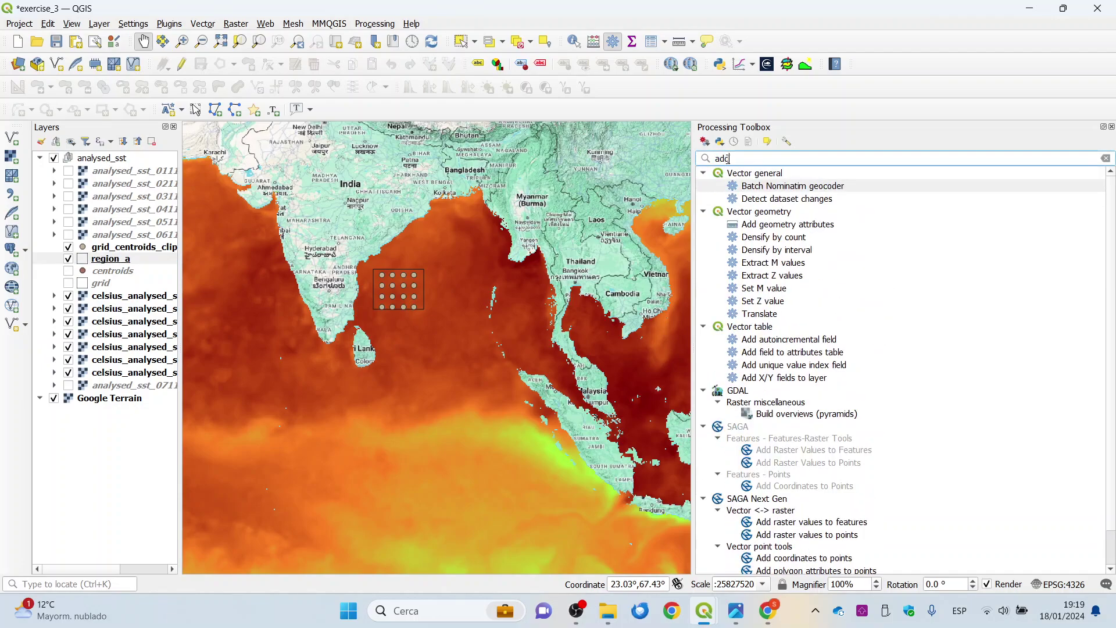
{"action": "type", "text": " raster"}
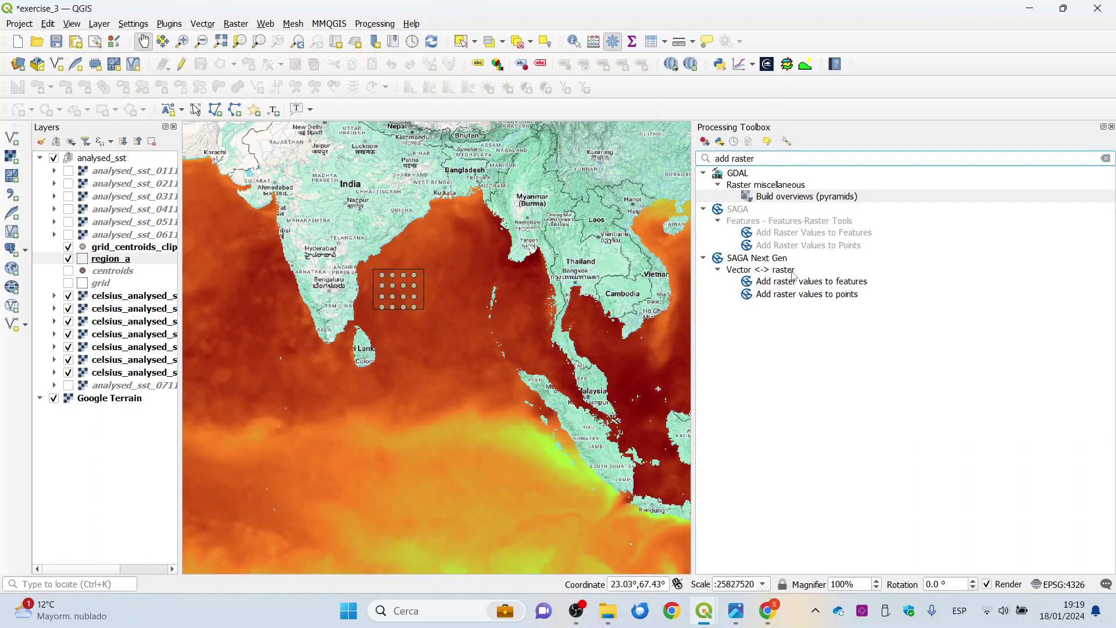
{"action": "double_click", "coordinate": [810, 294]}
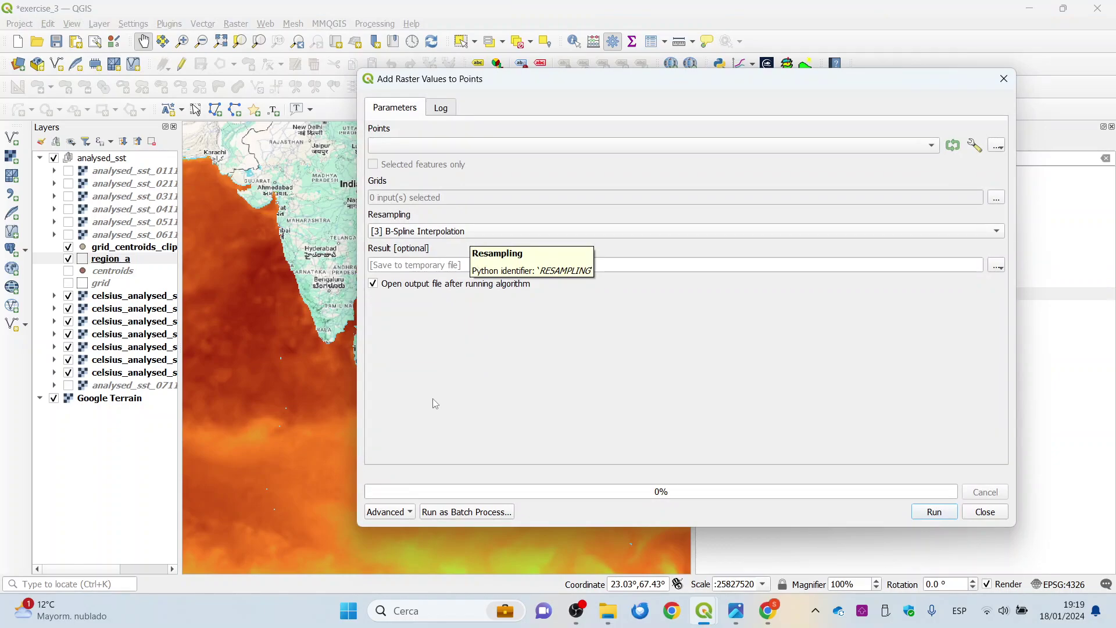
Switch Add raster values to points to batch mode with grid_centroids_clip as the Points layer.
{"action": "left_click", "coordinate": [468, 511]}
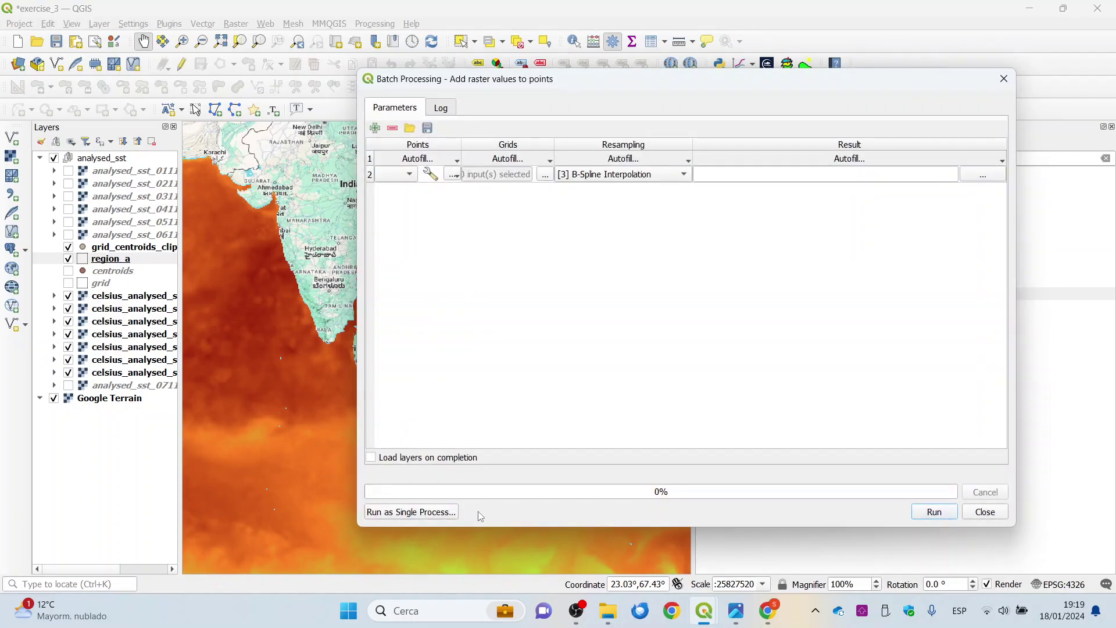
{"action": "left_click_drag", "start_coordinate": [360, 236], "coordinate": [222, 235]}
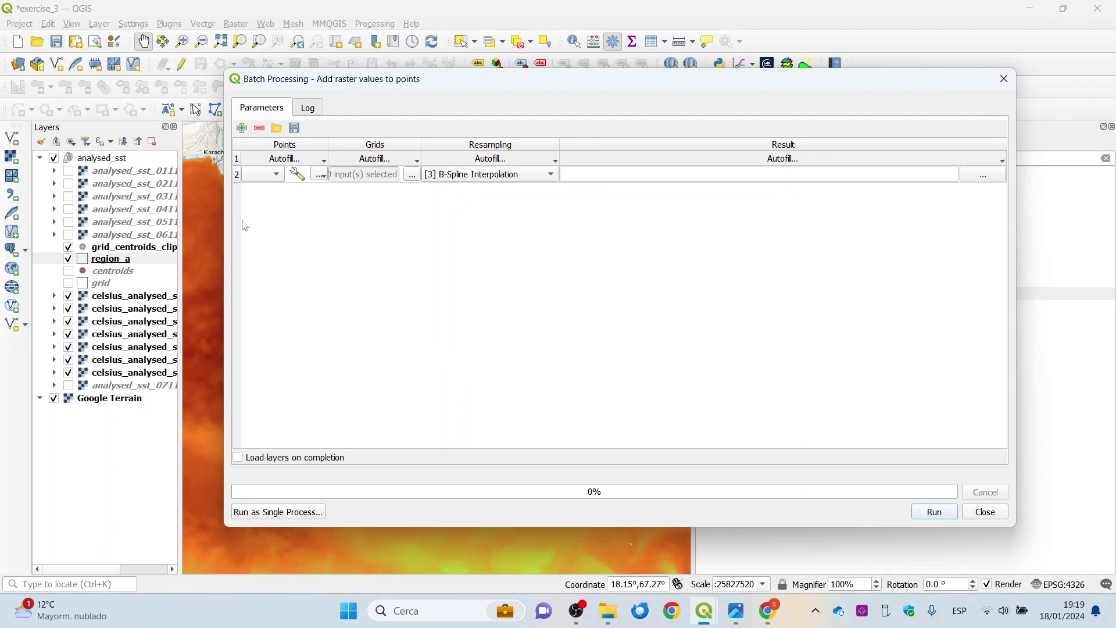
{"action": "left_click_drag", "start_coordinate": [330, 147], "coordinate": [380, 148]}
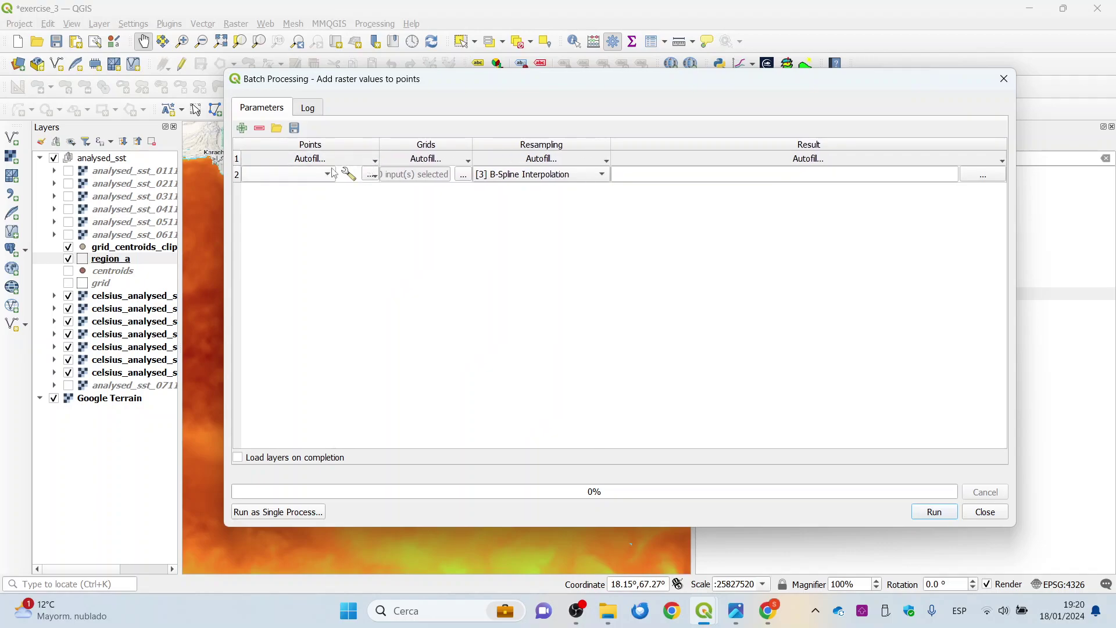
{"action": "left_click", "coordinate": [356, 159]}
{"action": "left_click", "coordinate": [324, 178]}
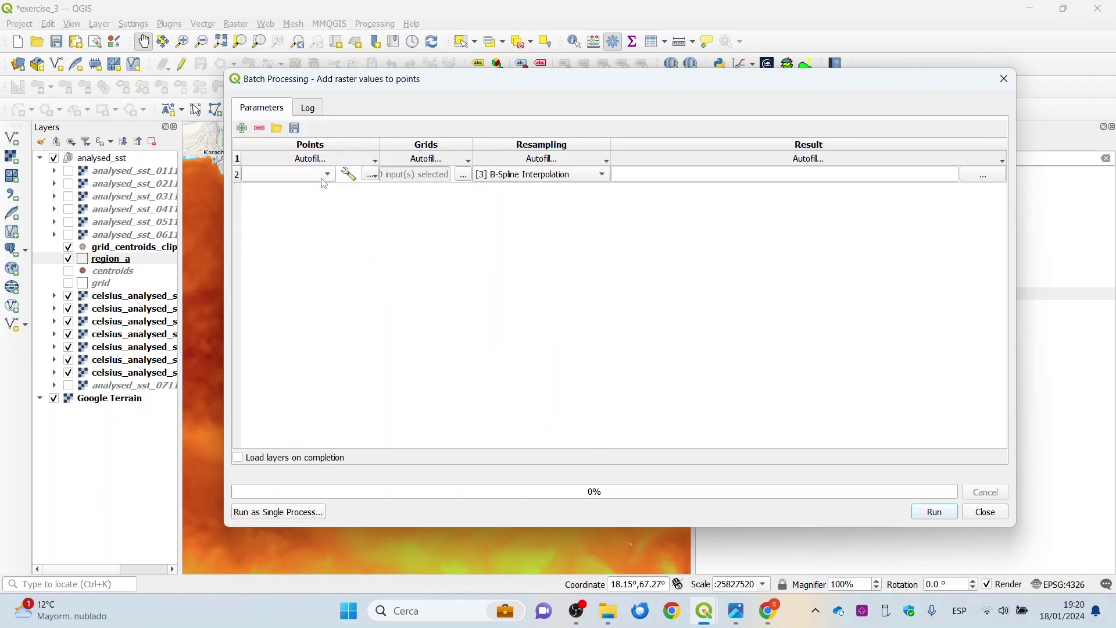
{"action": "left_click", "coordinate": [325, 180]}
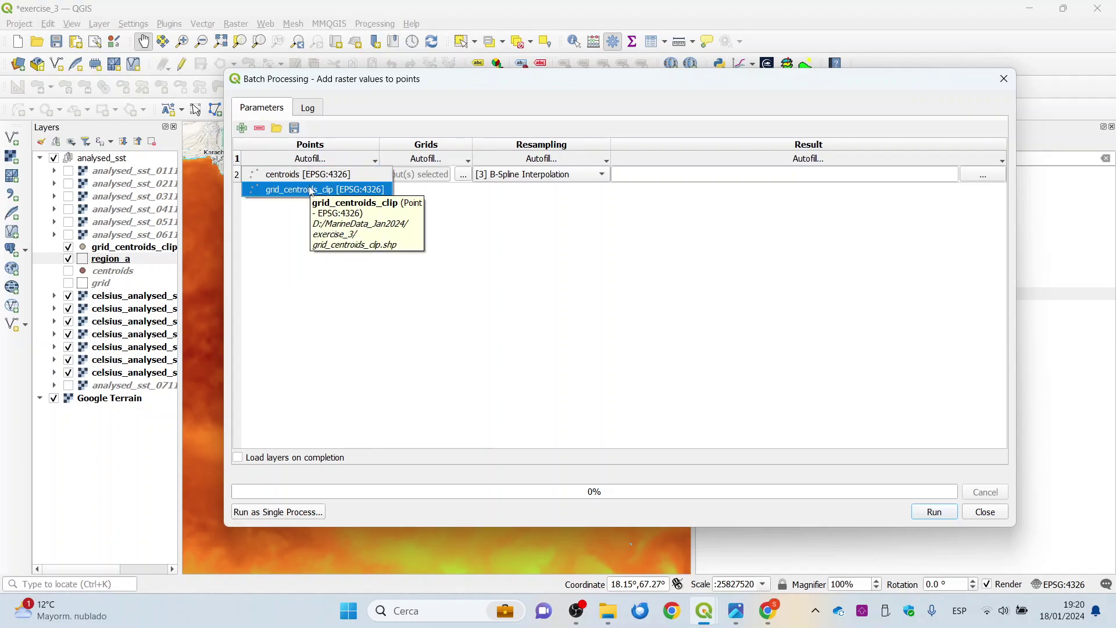
{"action": "left_click", "coordinate": [312, 188]}
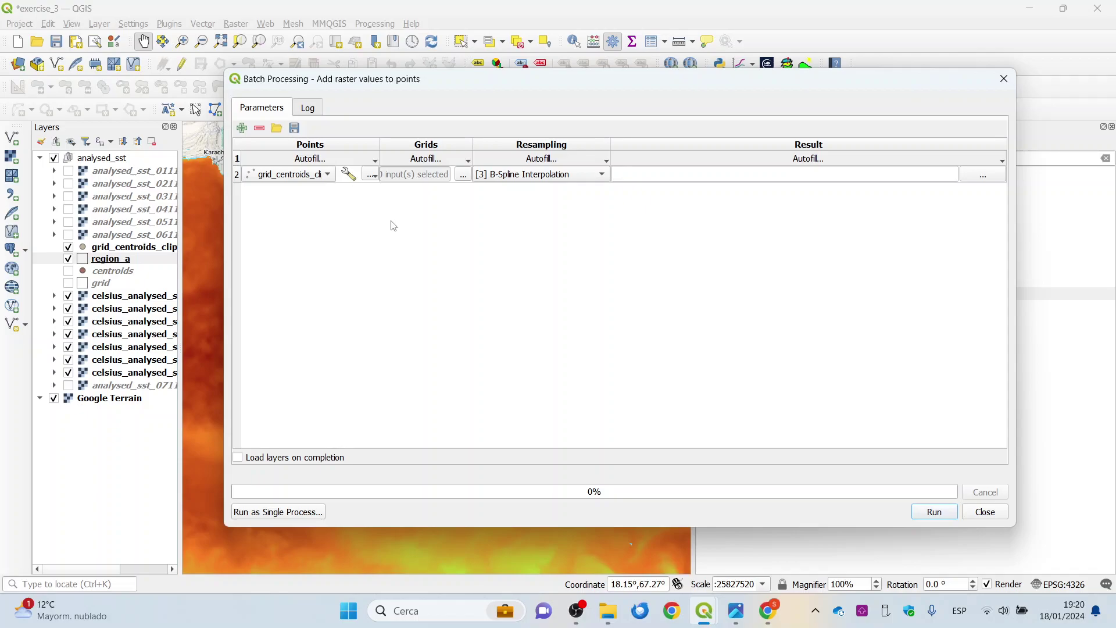
Select the seven celsius_analysed_sst rasters, 01112023 through 07112023, as Grids.
{"action": "left_click", "coordinate": [464, 174]}
{"action": "left_click", "coordinate": [245, 231]}
{"action": "left_click", "coordinate": [245, 242]}
{"action": "left_click", "coordinate": [245, 252]}
{"action": "left_click", "coordinate": [244, 263]}
{"action": "left_click", "coordinate": [245, 273]}
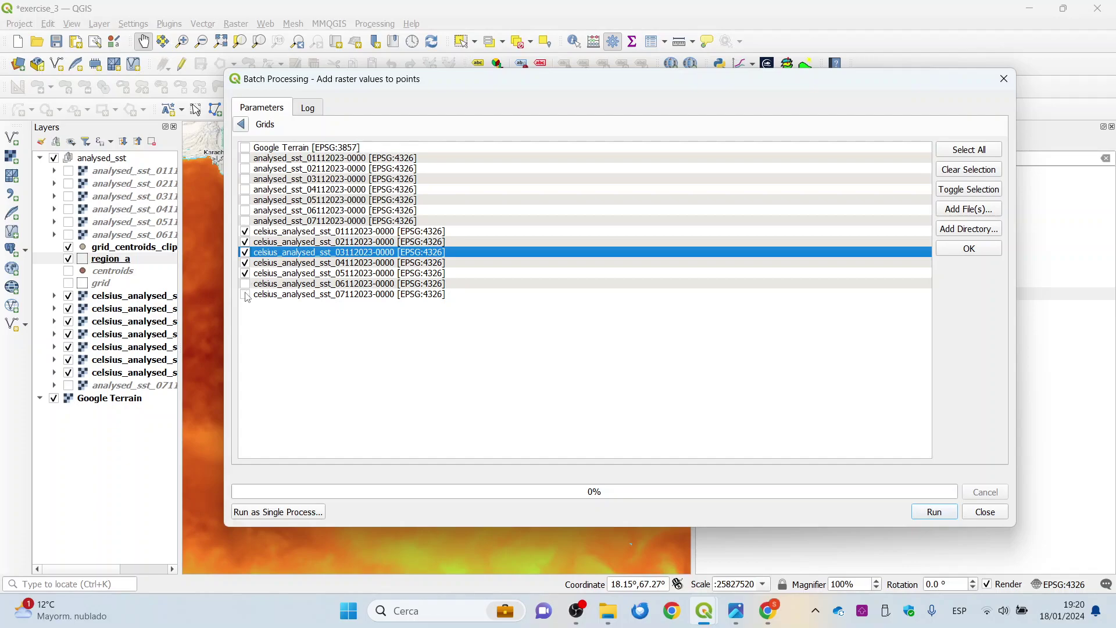
{"action": "left_click", "coordinate": [245, 284]}
{"action": "left_click", "coordinate": [244, 294]}
{"action": "left_click", "coordinate": [240, 127]}
{"action": "left_click", "coordinate": [573, 182]}
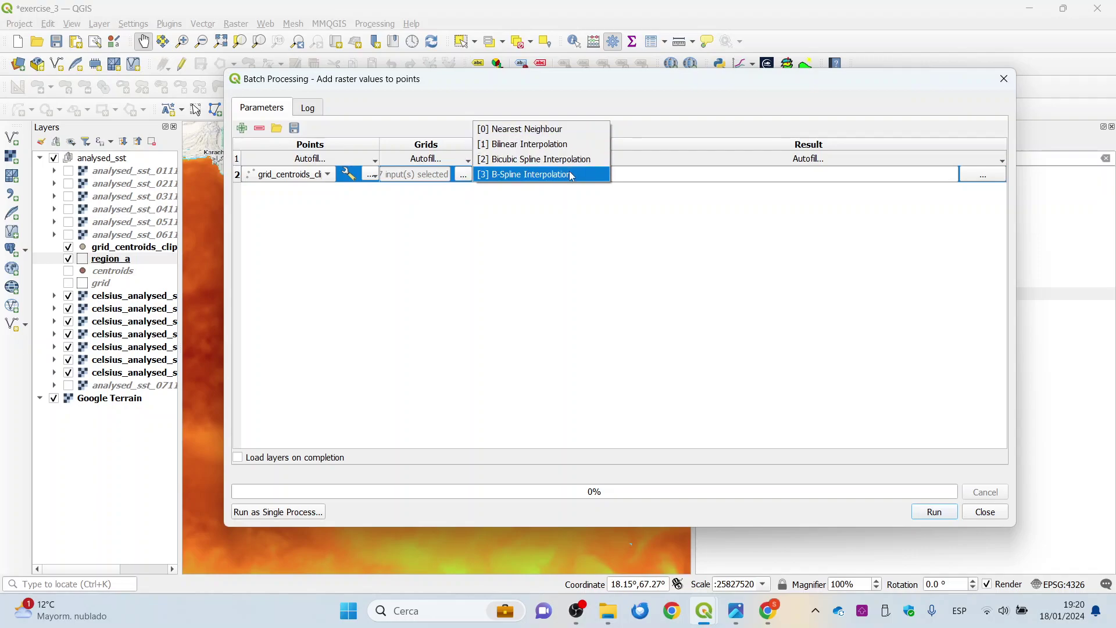
Set resampling to Bilinear Interpolation and autofill the output name 'centroids_' from the Grids parameter.
{"action": "left_click", "coordinate": [558, 144]}
{"action": "left_click", "coordinate": [983, 174]}
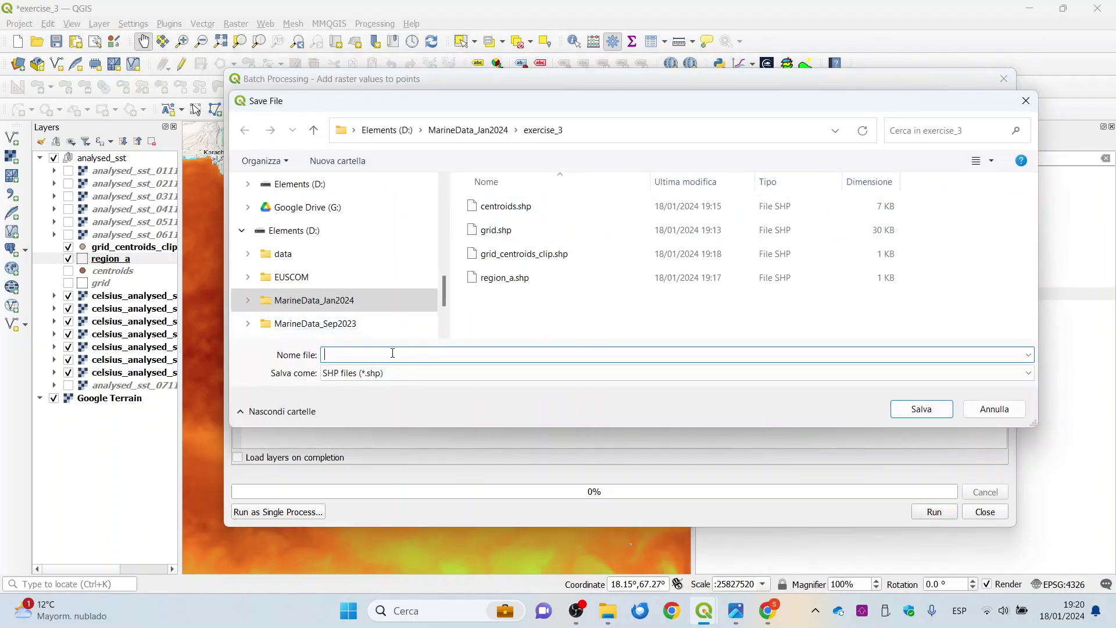
{"action": "type", "text": "centr"}
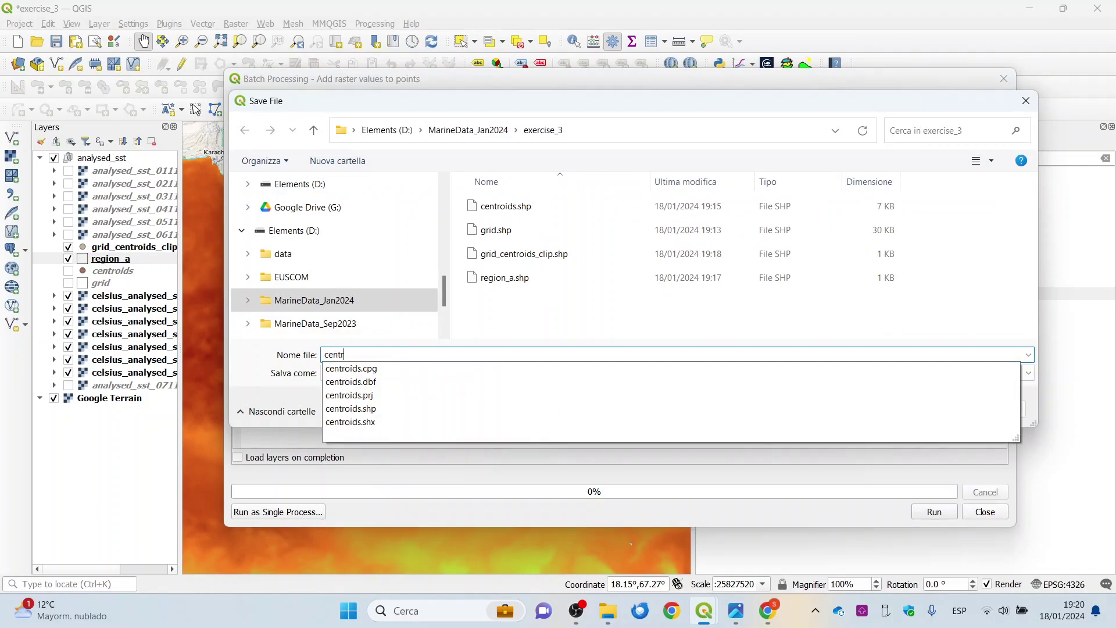
{"action": "type", "text": "oids_"}
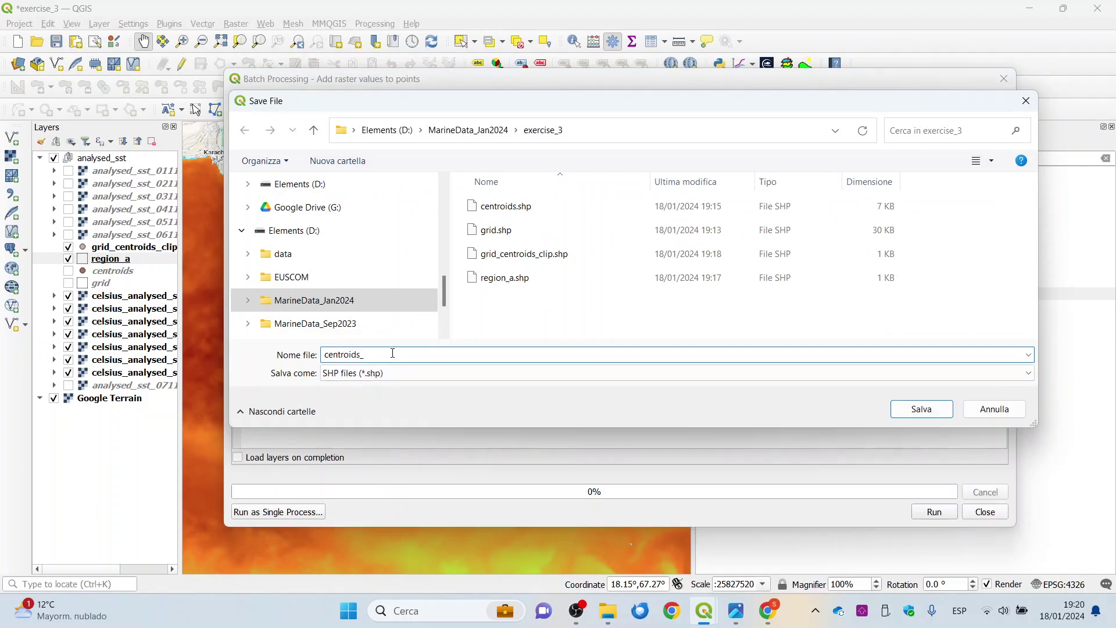
{"action": "left_click", "coordinate": [919, 408]}
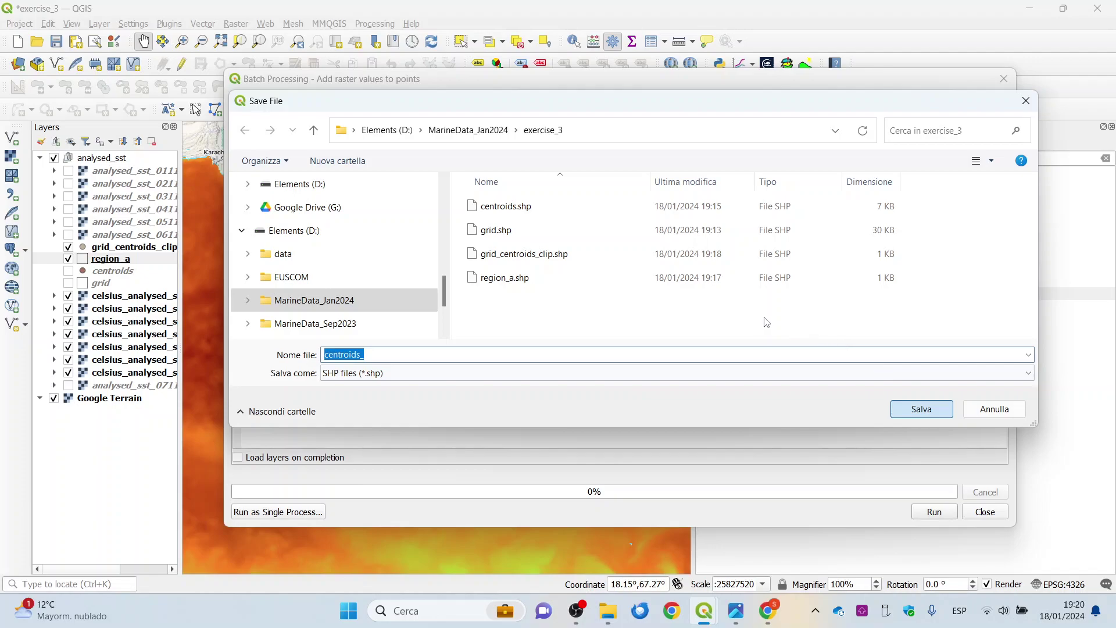
{"action": "key", "text": "Return"}
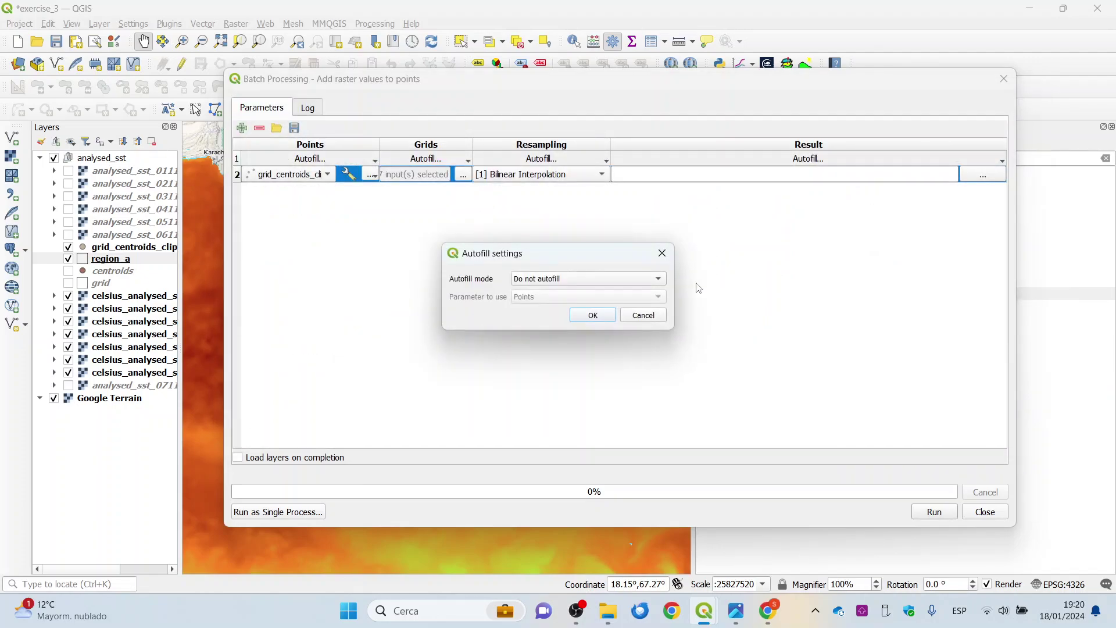
{"action": "left_click", "coordinate": [598, 279]}
{"action": "left_click", "coordinate": [587, 307]}
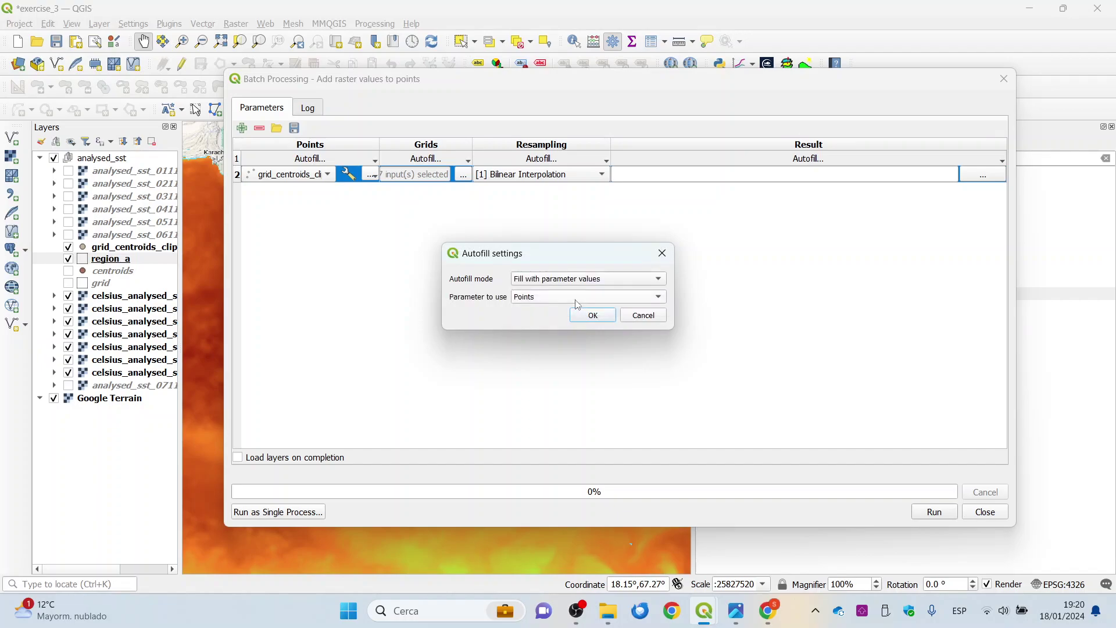
{"action": "left_click", "coordinate": [575, 299]}
{"action": "left_click", "coordinate": [569, 312]}
{"action": "left_click", "coordinate": [588, 316]}
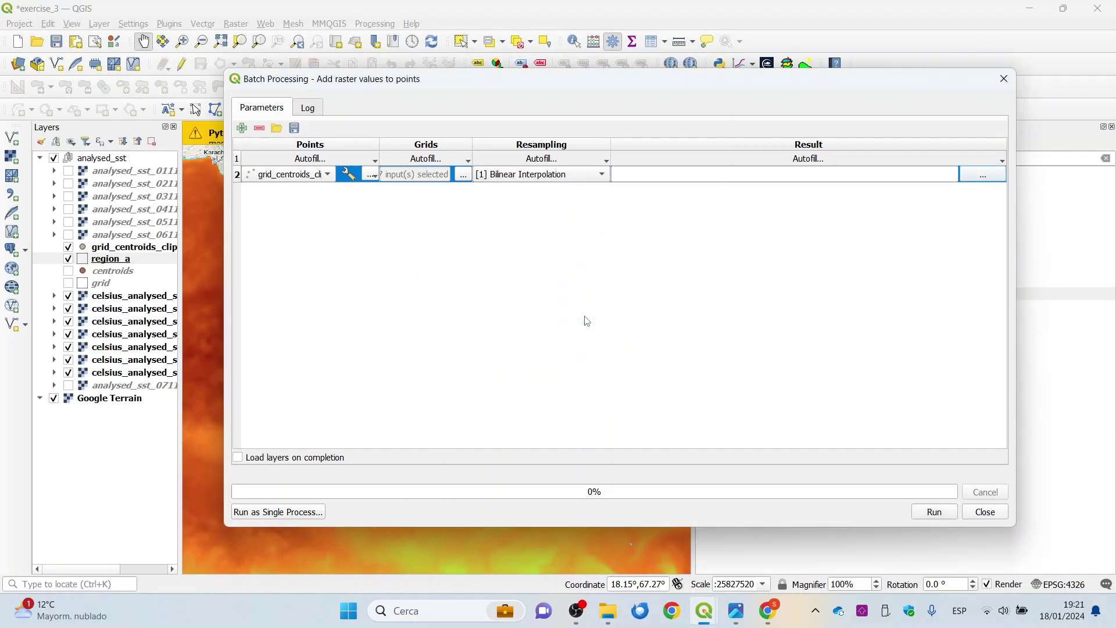
Change the batch output file to sst.shp in exercise_3 and dismiss the Python error message.
{"action": "left_click_drag", "start_coordinate": [496, 77], "coordinate": [495, 149]}
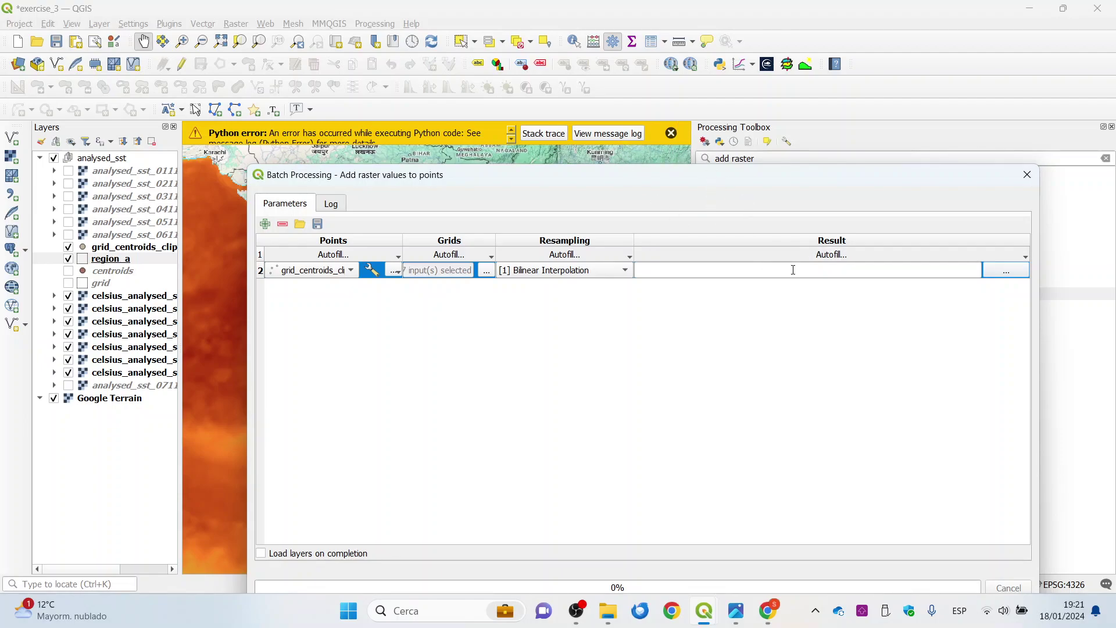
{"action": "left_click", "coordinate": [1005, 270]}
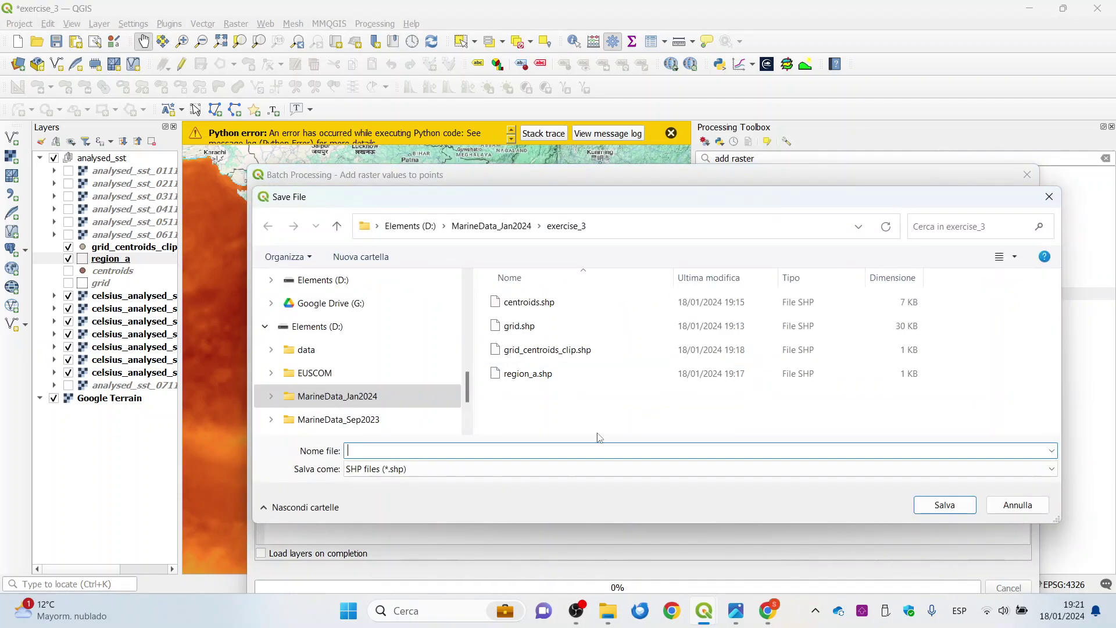
{"action": "type", "text": "SST"}
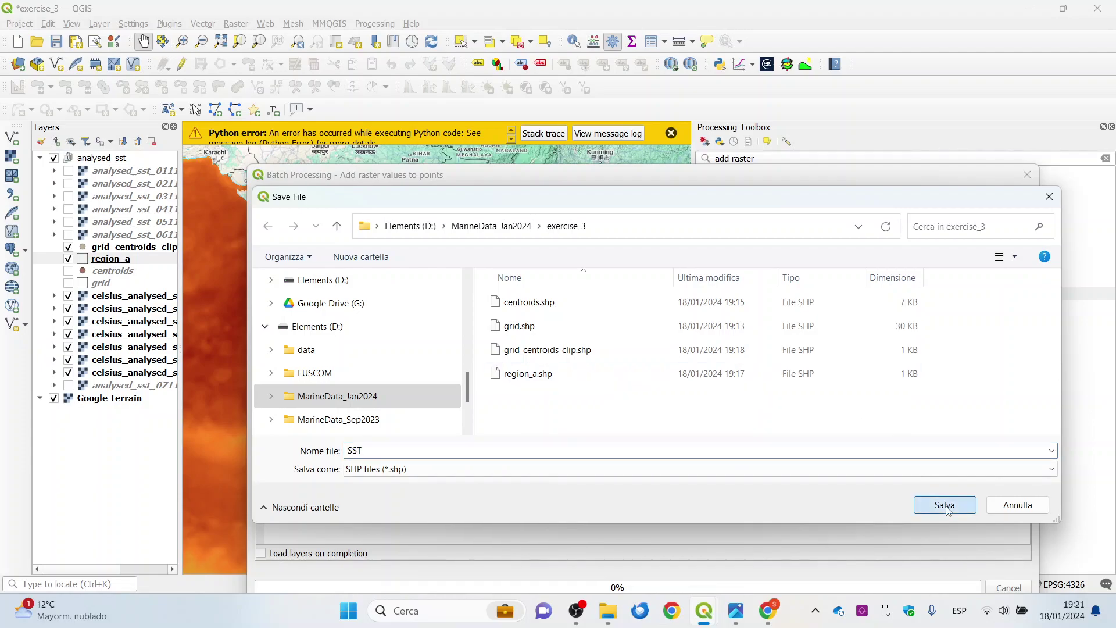
{"action": "left_click", "coordinate": [493, 476]}
{"action": "left_click", "coordinate": [390, 450]}
{"action": "key", "text": "BackSpace"}
{"action": "key", "text": "BackSpace"}
{"action": "key", "text": "BackSpace"}
{"action": "type", "text": "sst"}
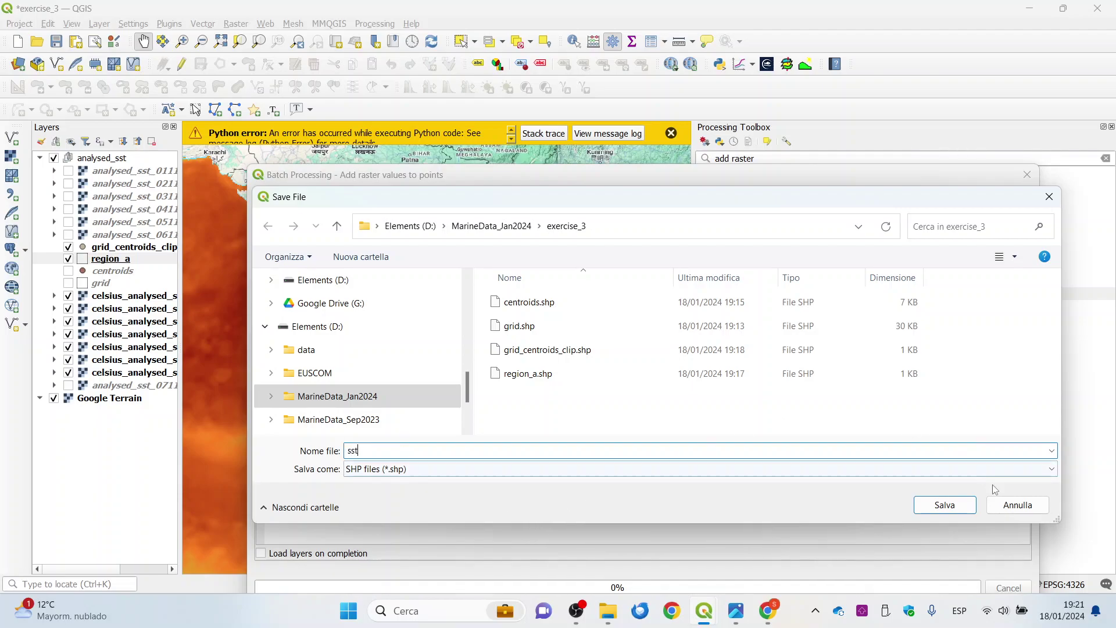
{"action": "left_click", "coordinate": [957, 507]}
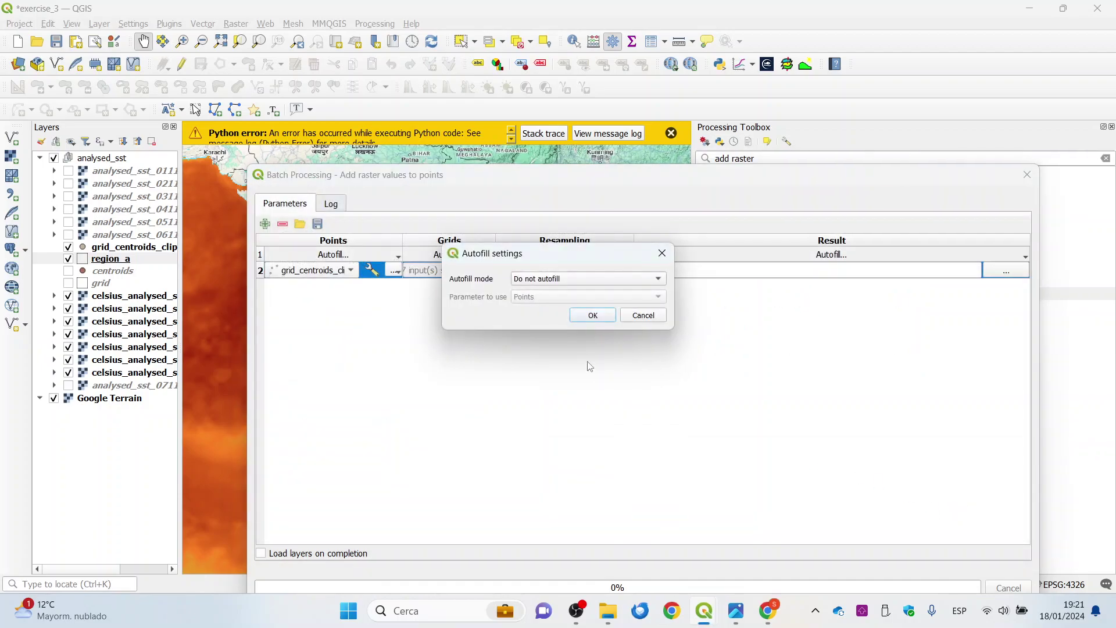
{"action": "left_click", "coordinate": [593, 320]}
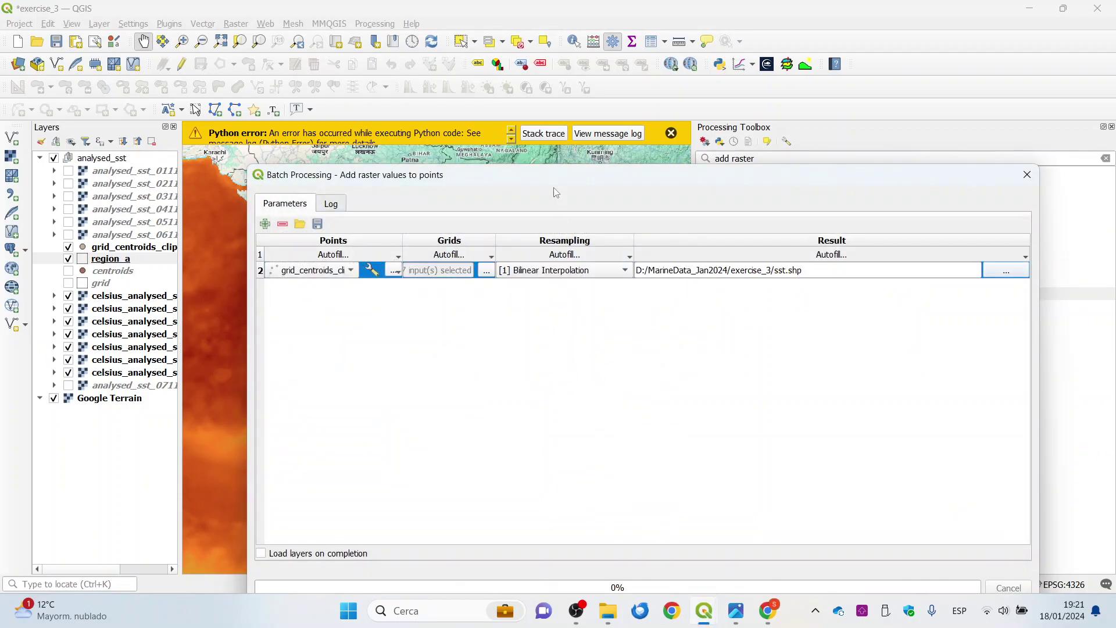
{"action": "left_click", "coordinate": [671, 133]}
{"action": "left_click_drag", "start_coordinate": [677, 173], "coordinate": [637, 52]}
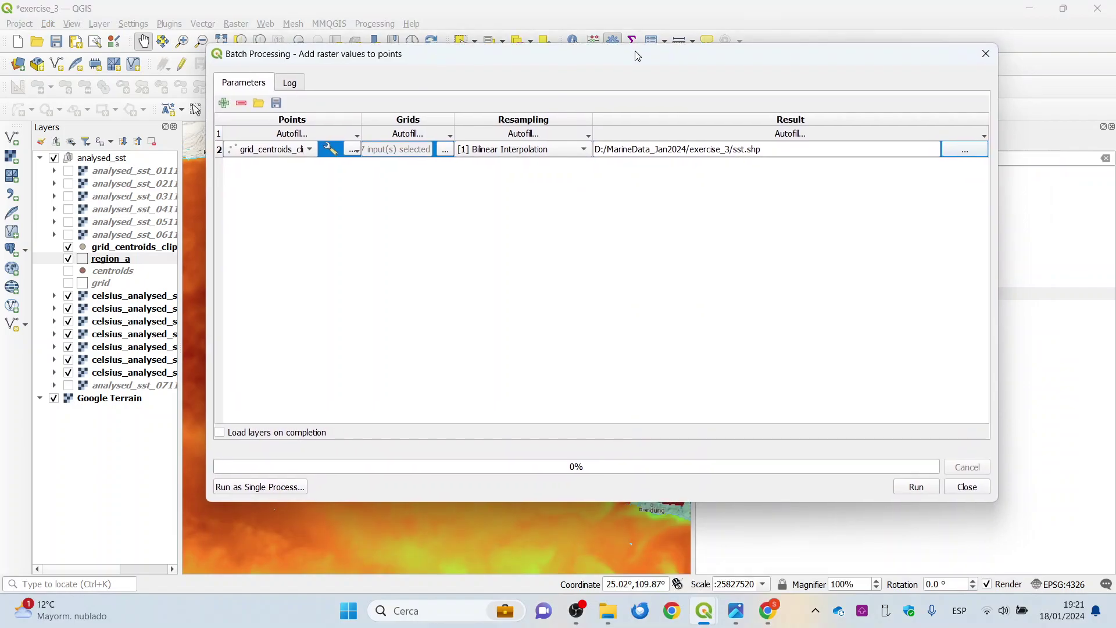
Run the batch with Load layers on completion ticked, then close it and hide region_a.
{"action": "left_click", "coordinate": [223, 434]}
{"action": "left_click", "coordinate": [917, 487]}
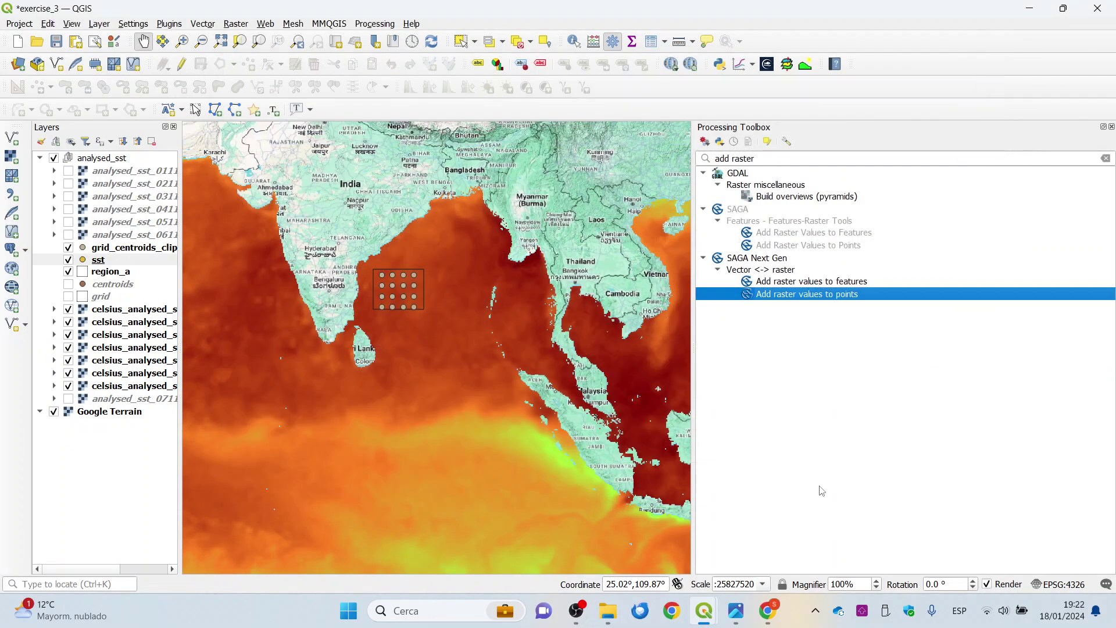
{"action": "left_click", "coordinate": [967, 487]}
{"action": "left_click", "coordinate": [68, 271]}
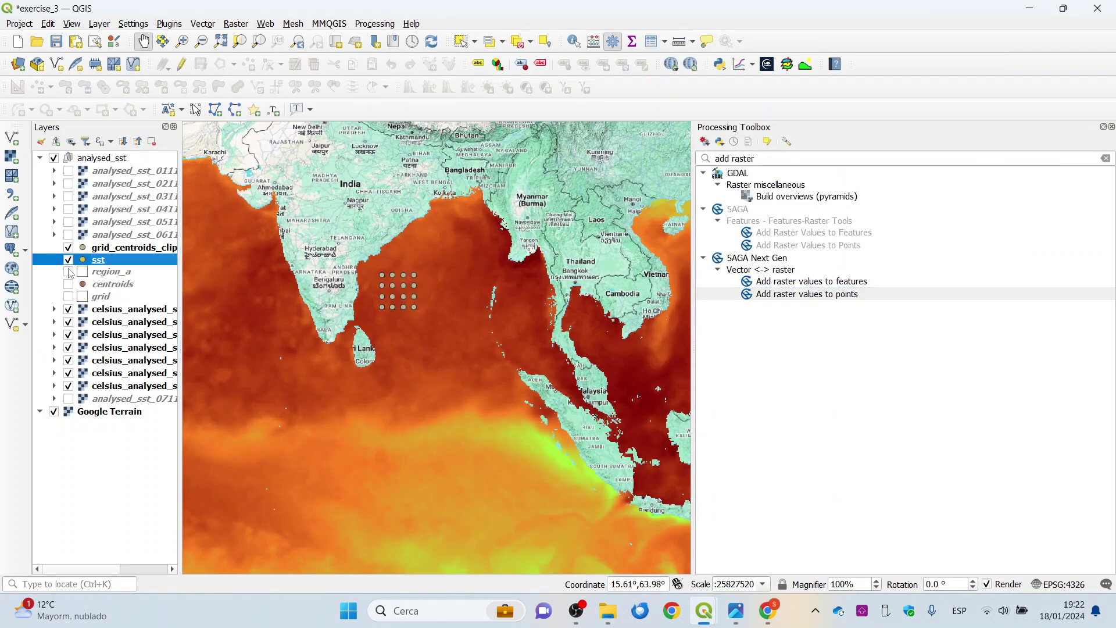
Hide grid_centroids_clip, review the sst attribute table, save the project, and show the title slide.
{"action": "left_click", "coordinate": [68, 248]}
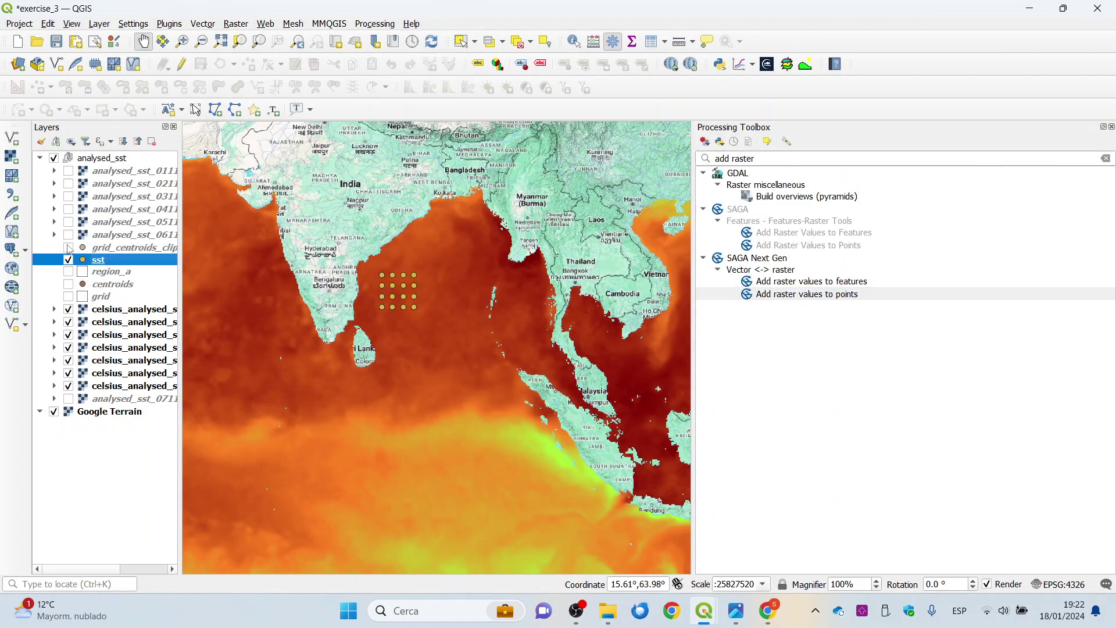
{"action": "right_click", "coordinate": [113, 264]}
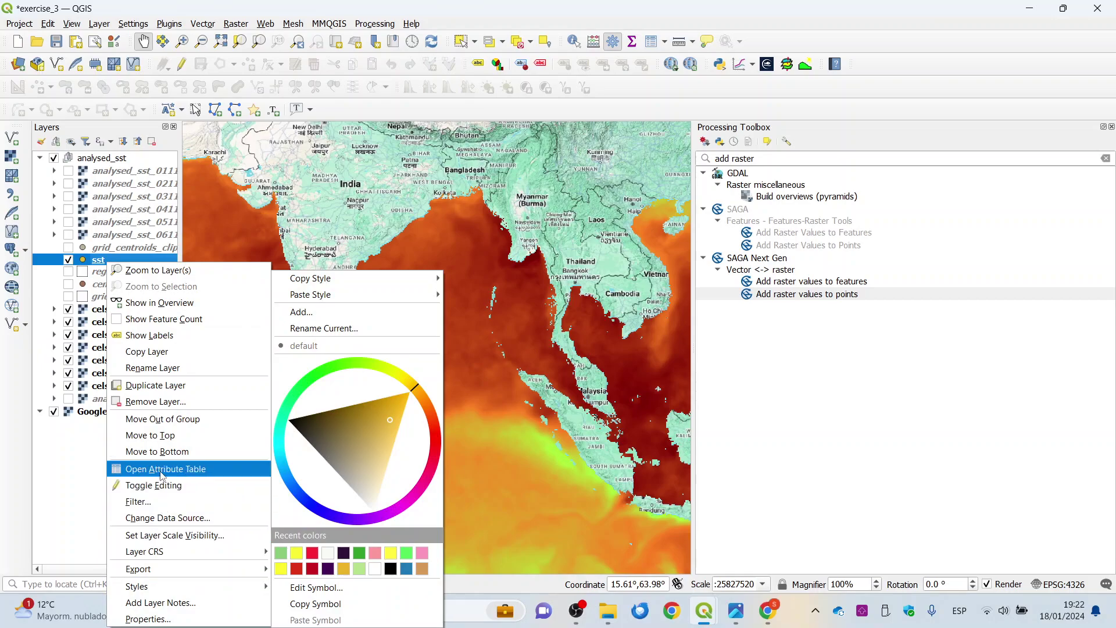
{"action": "left_click", "coordinate": [162, 469]}
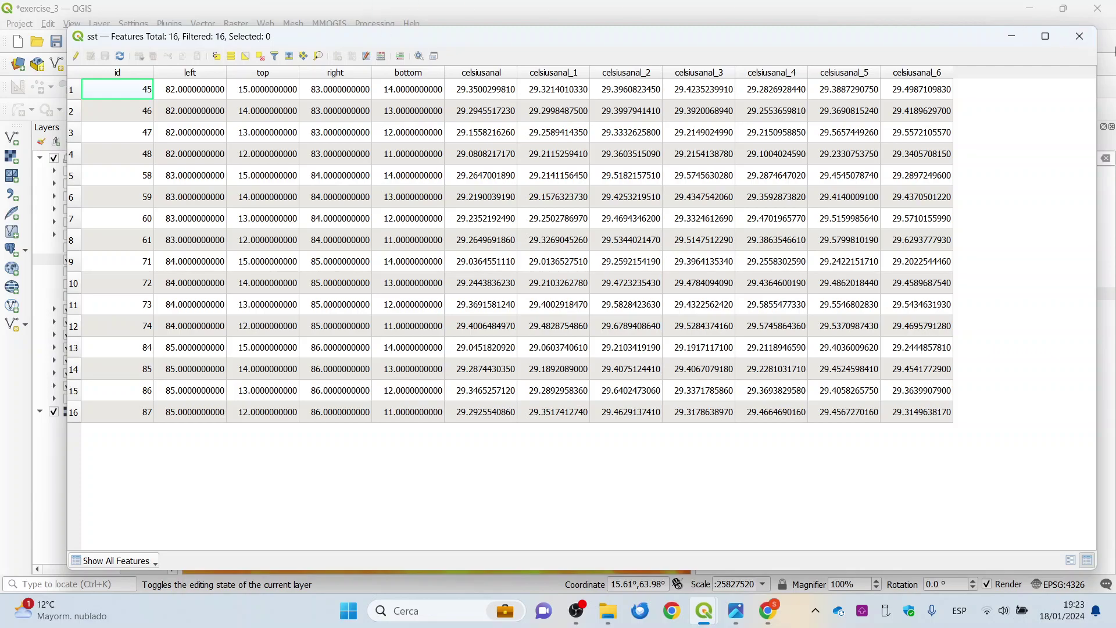
{"action": "left_click", "coordinate": [1080, 37]}
{"action": "left_click", "coordinate": [56, 45]}
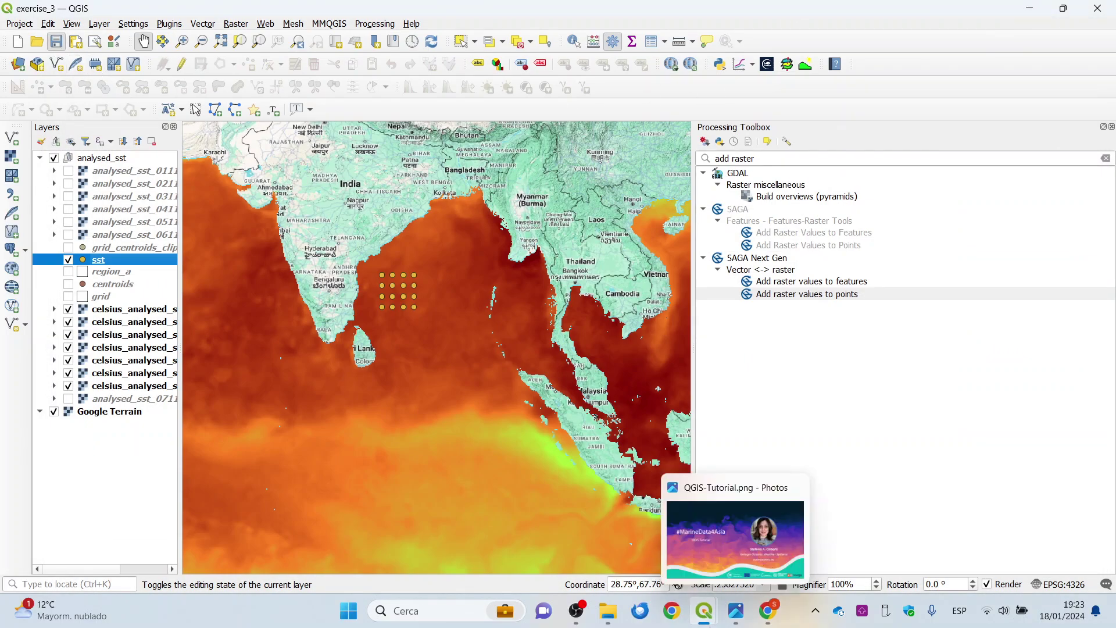
{"action": "left_click", "coordinate": [737, 612]}
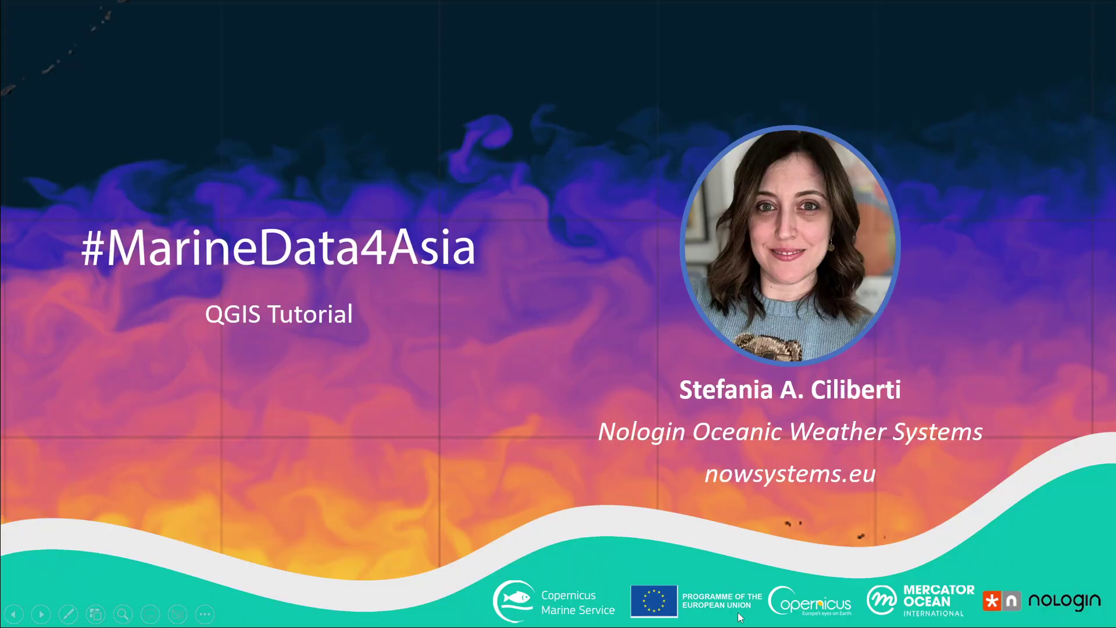